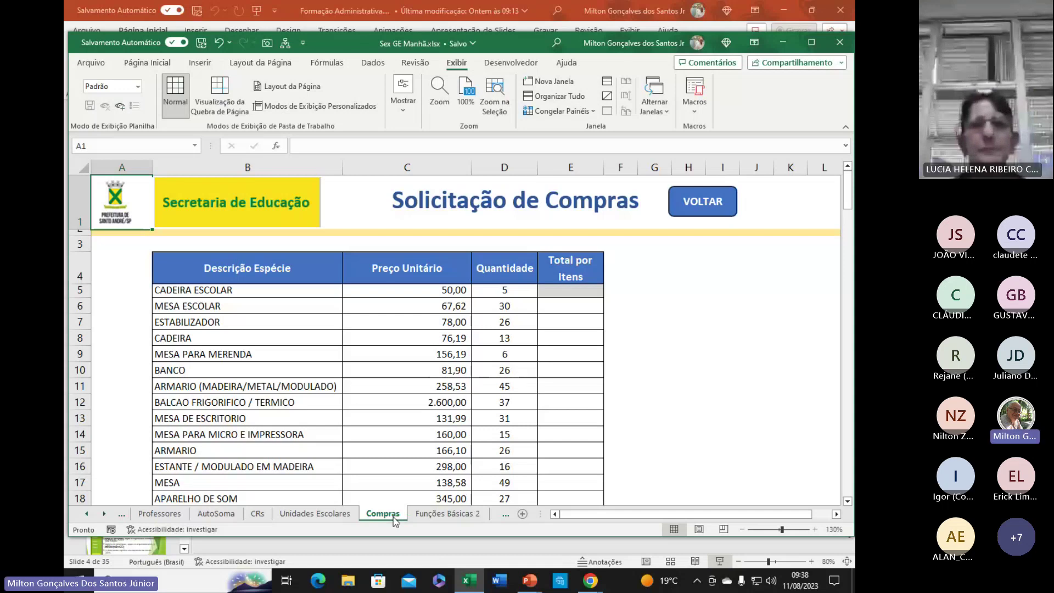
- Duplicate the Compras sheet right after the original and rename the original sheet "Planilha Compras"
drag(394, 518, 392, 513)
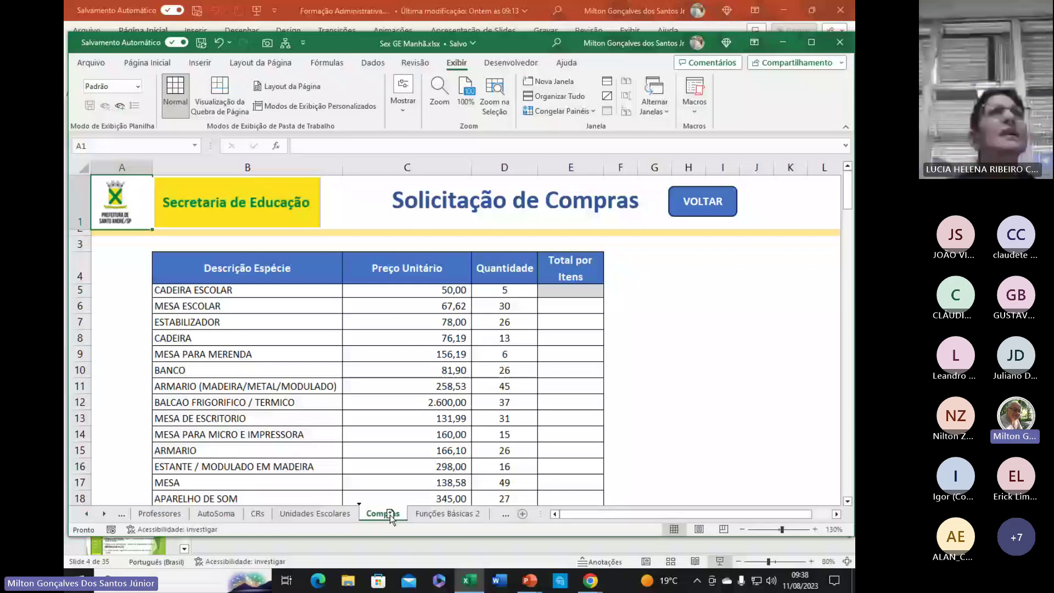
mouse_move(390, 511)
mouse_down()
mouse_move(259, 513)
mouse_move(430, 505)
mouse_up()
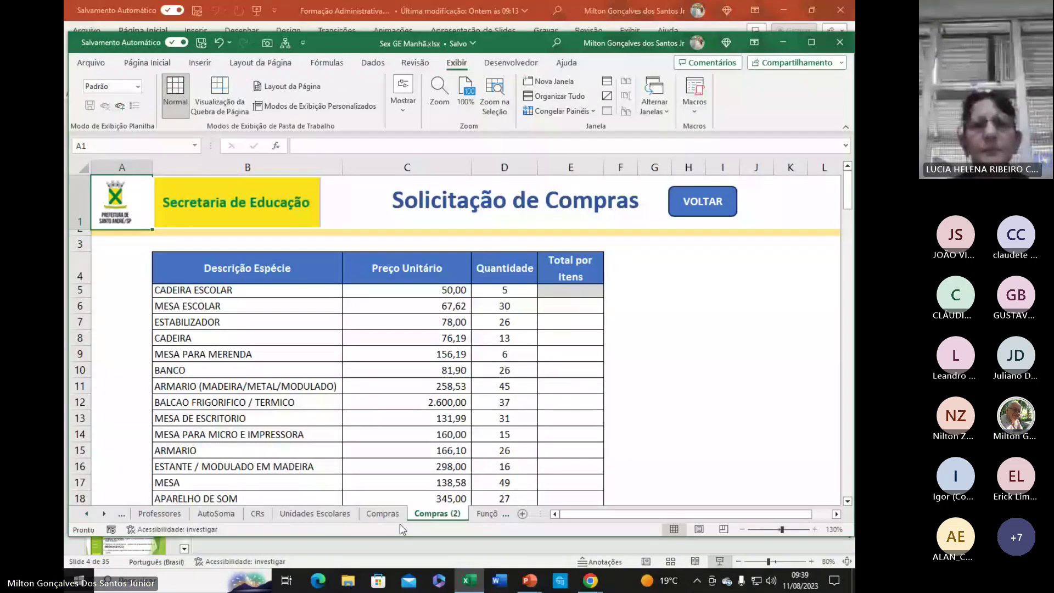
click(383, 518)
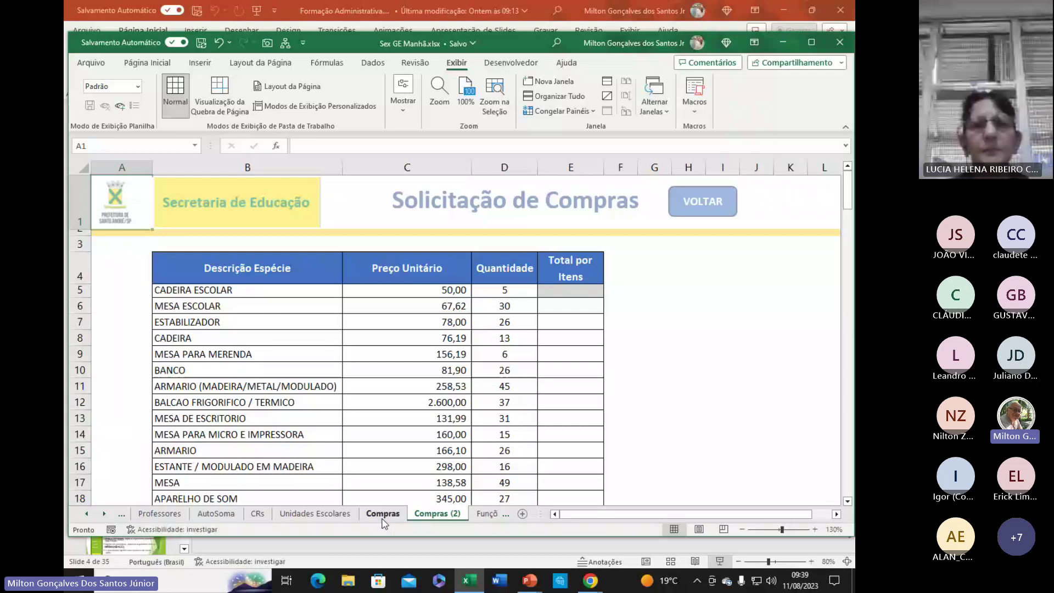
click(383, 517)
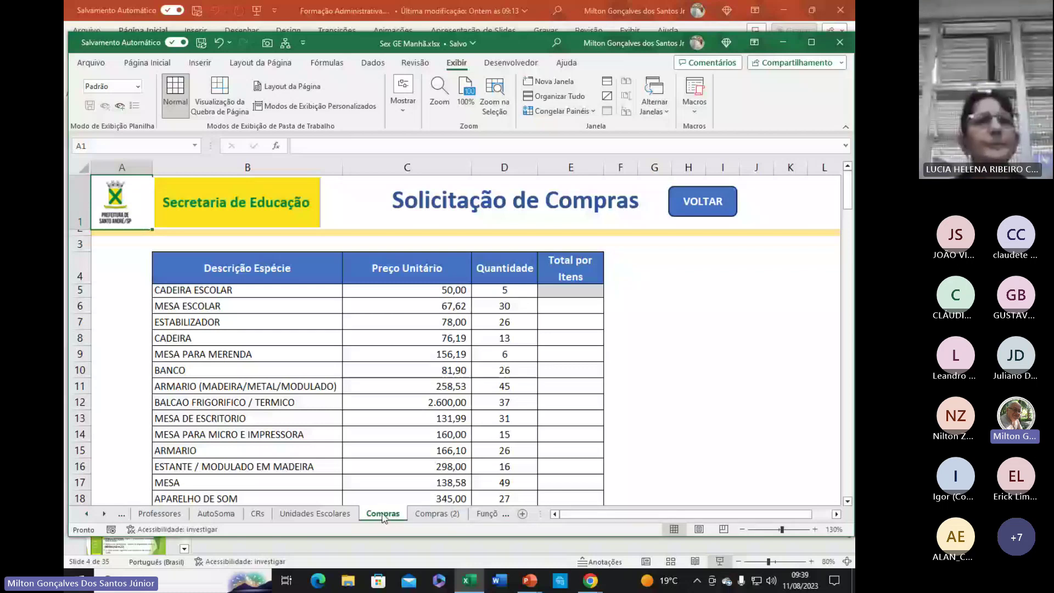
right_click(383, 516)
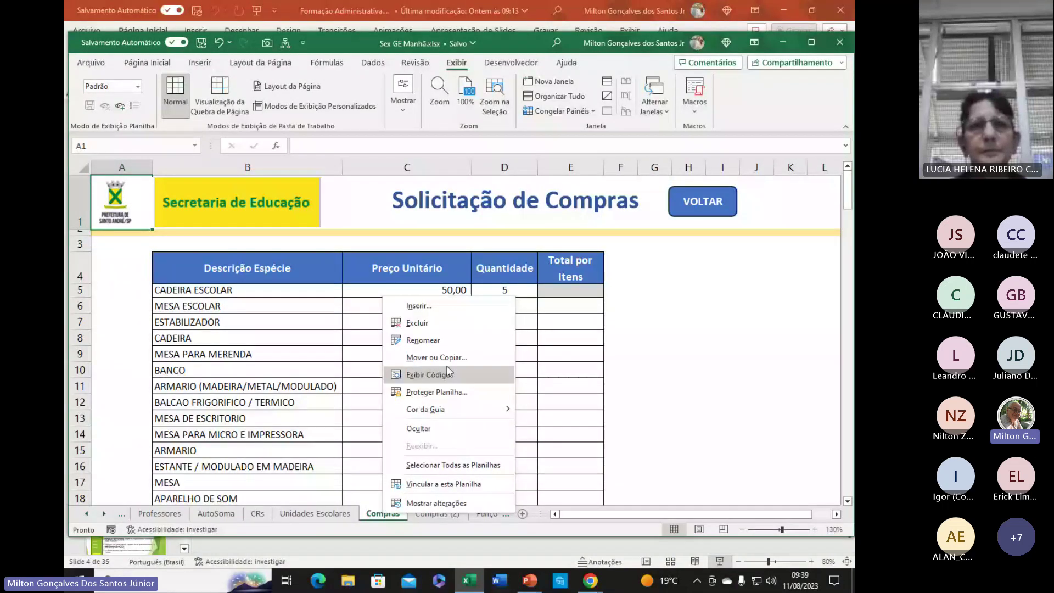
click(428, 341)
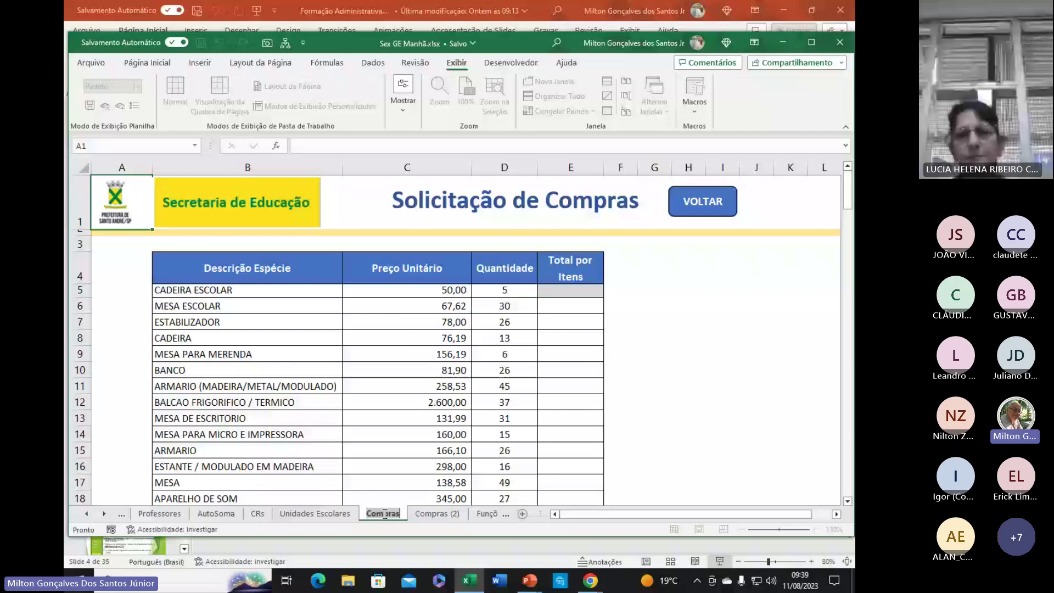
key(Return)
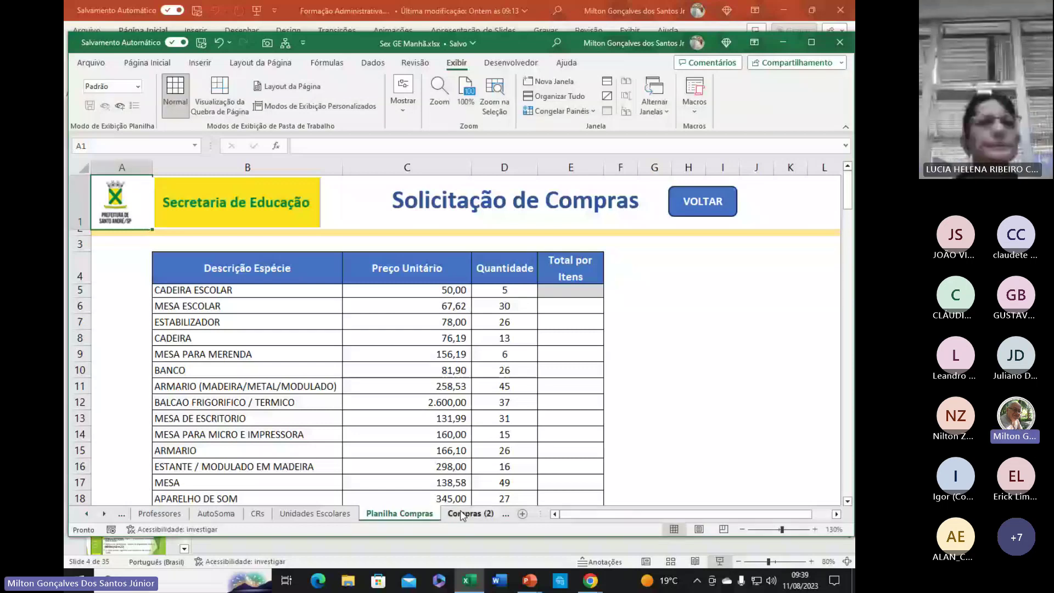
- Rename the duplicated sheet "Compras (2)" as "Tabela Compras"
click(462, 515)
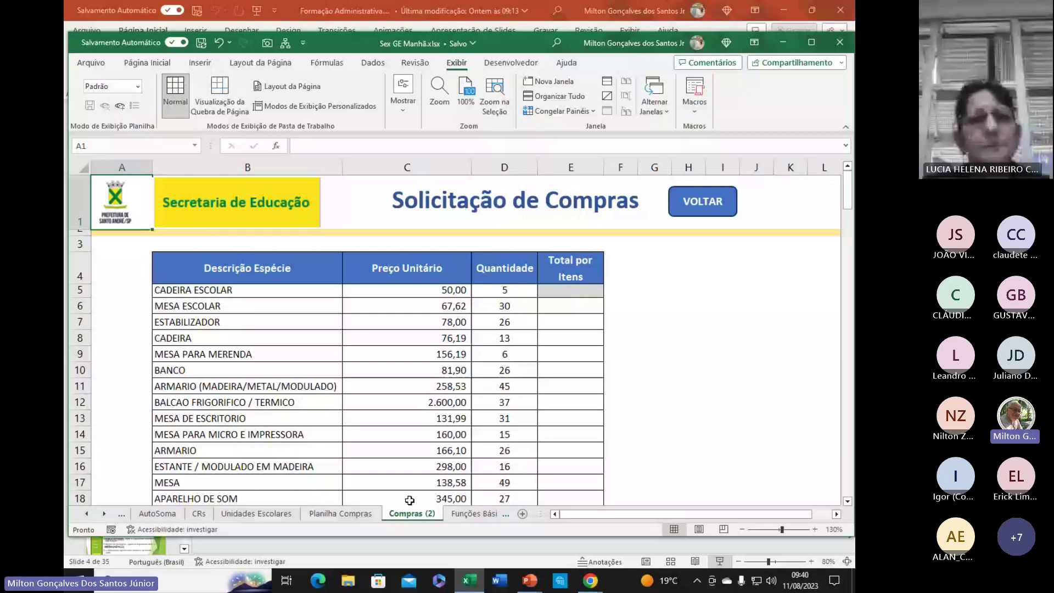
double_click(416, 509)
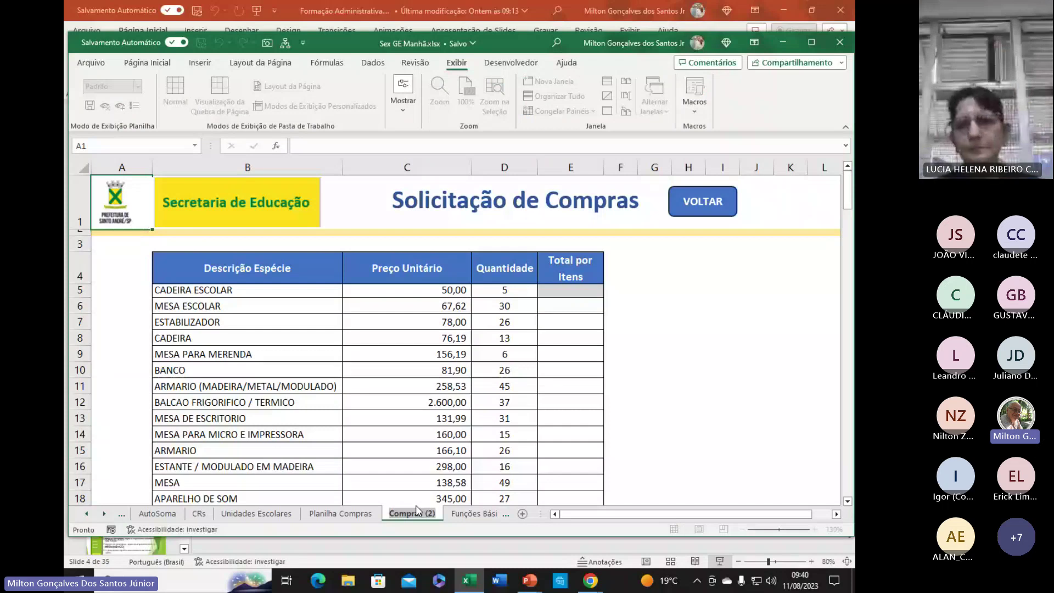
text(Tabel)
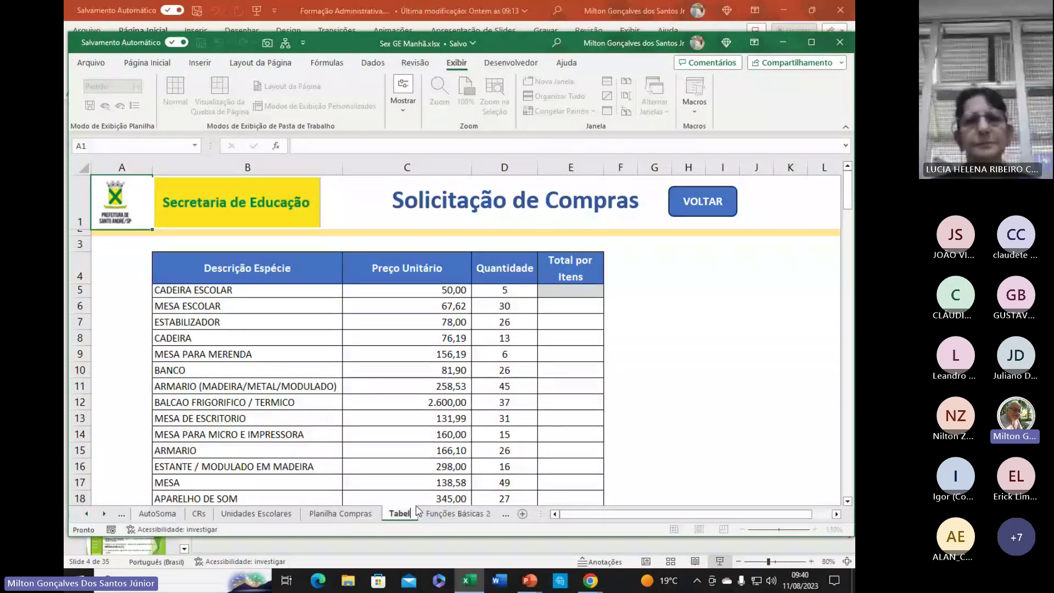
text(a Compra)
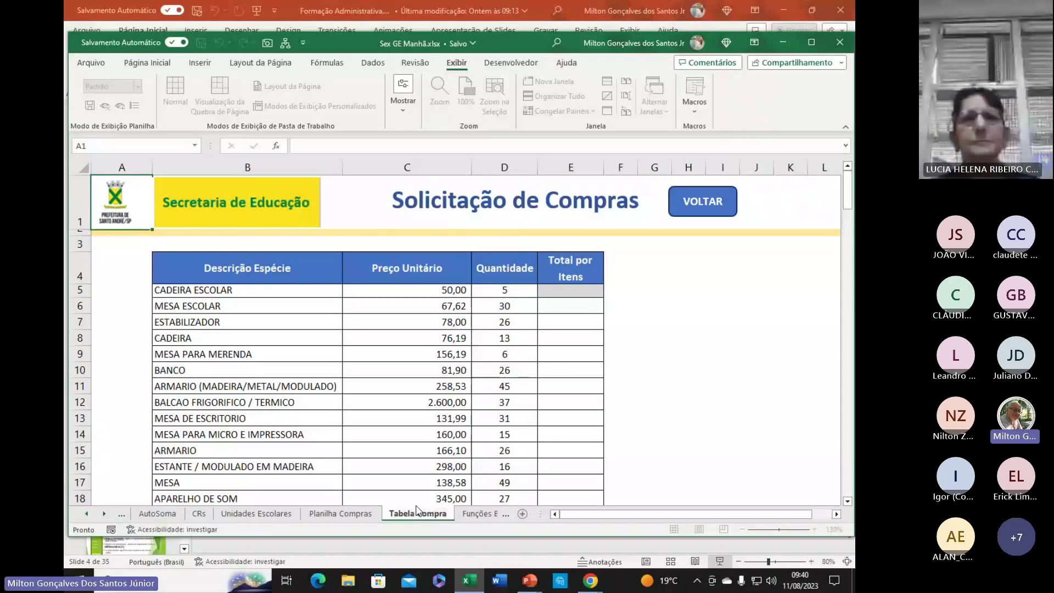
text(s)
key(Return)
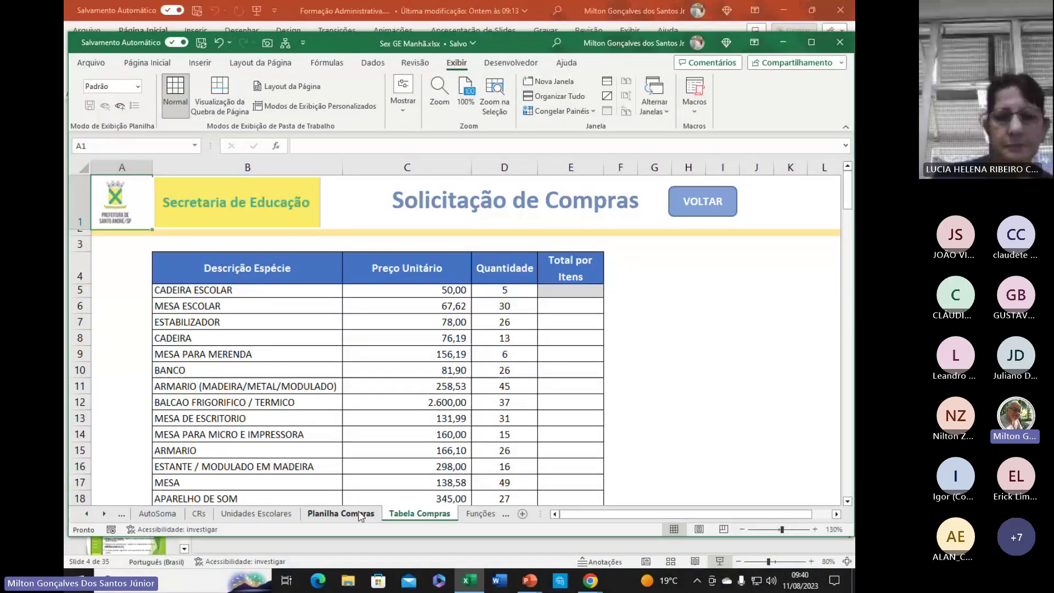
- Return to the Planilha Compras sheet and examine the description, unit price and quantity of the CADEIRA ESCOLAR row
click(360, 515)
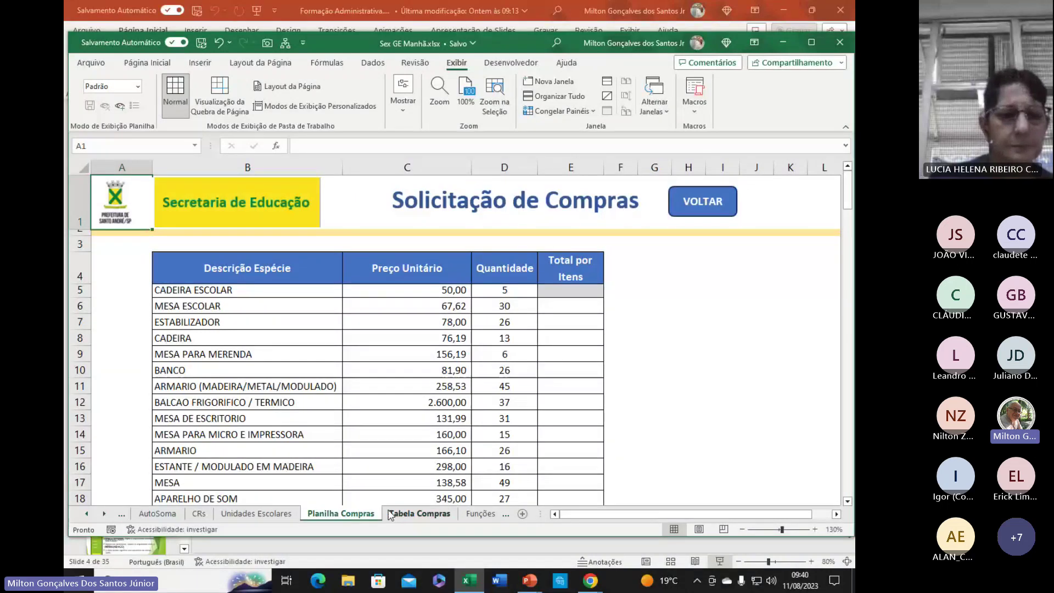
click(392, 515)
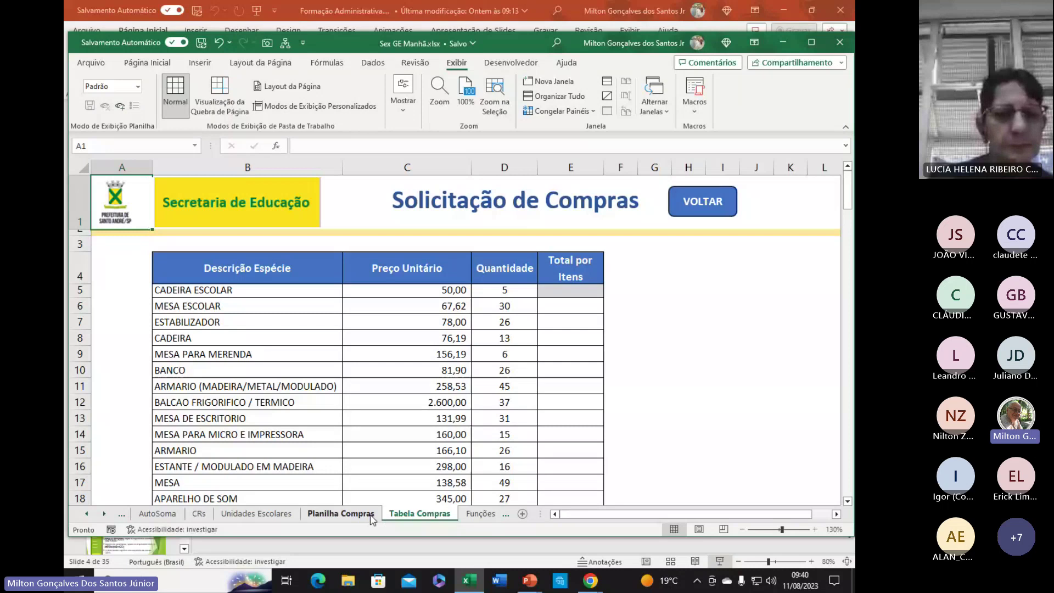
click(372, 515)
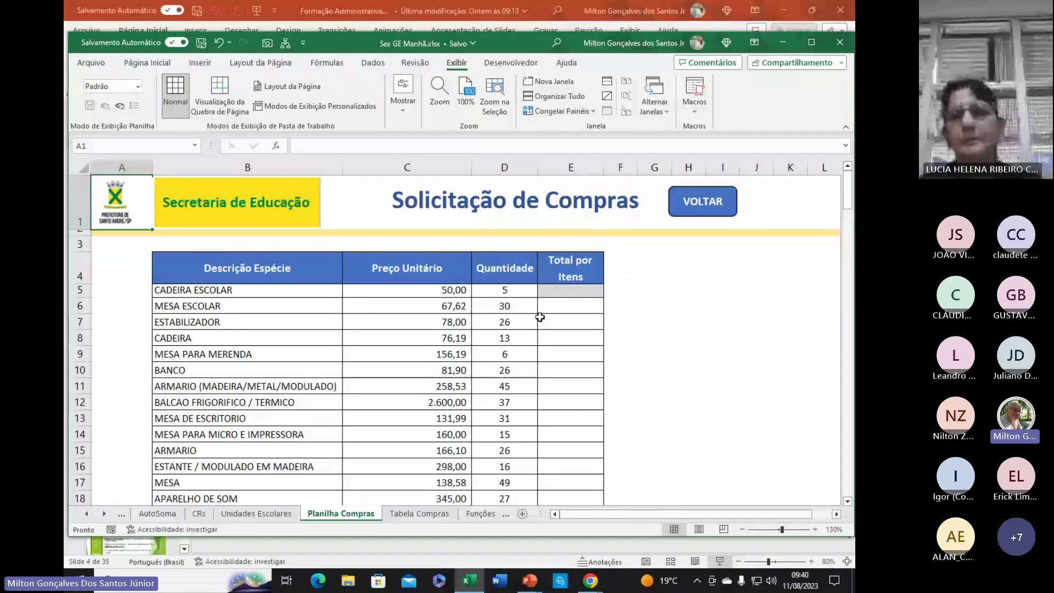
click(552, 306)
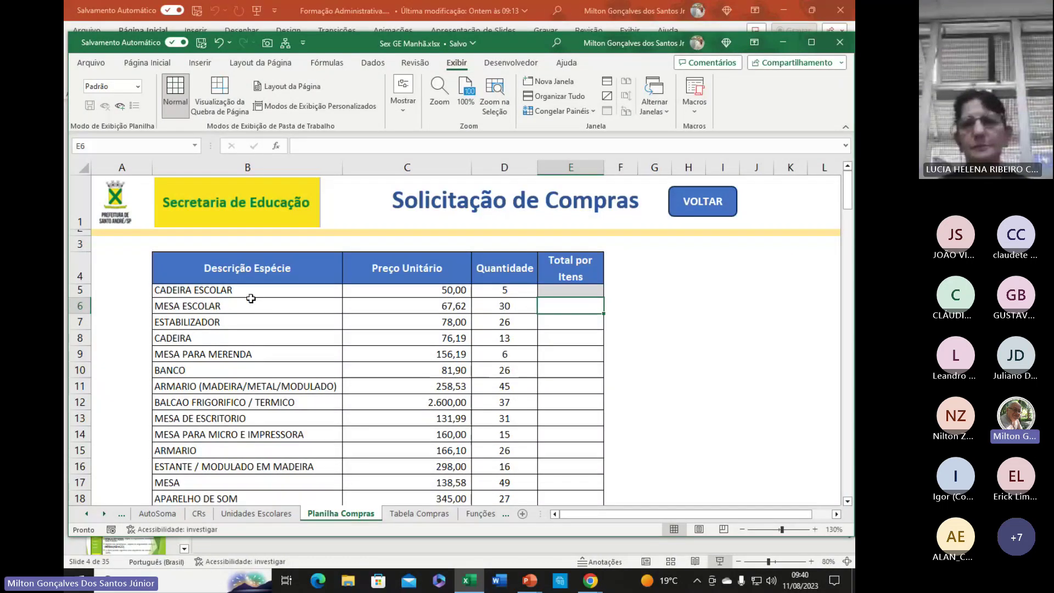
click(179, 293)
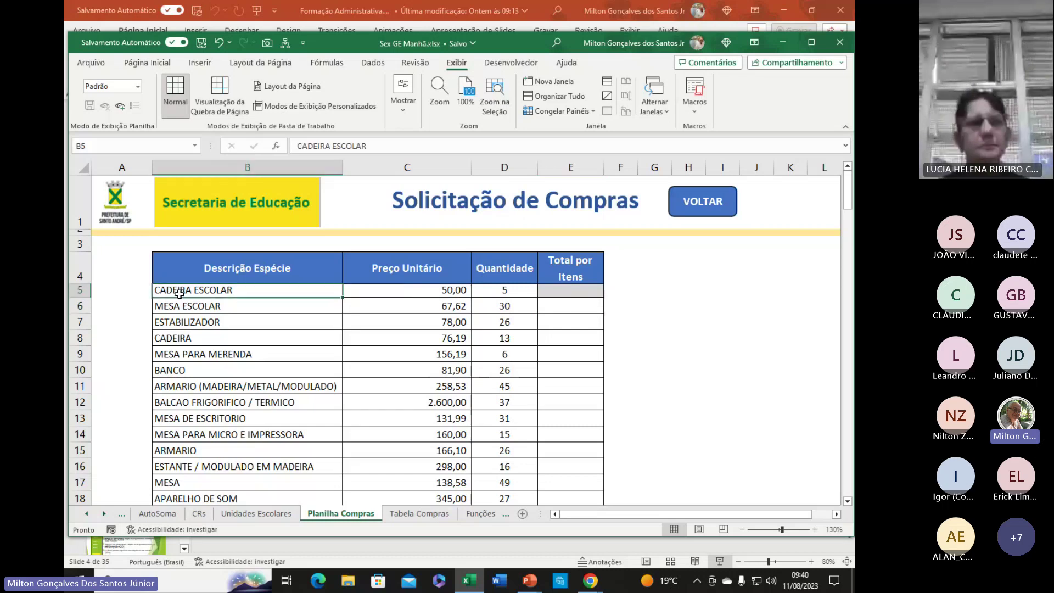
click(220, 338)
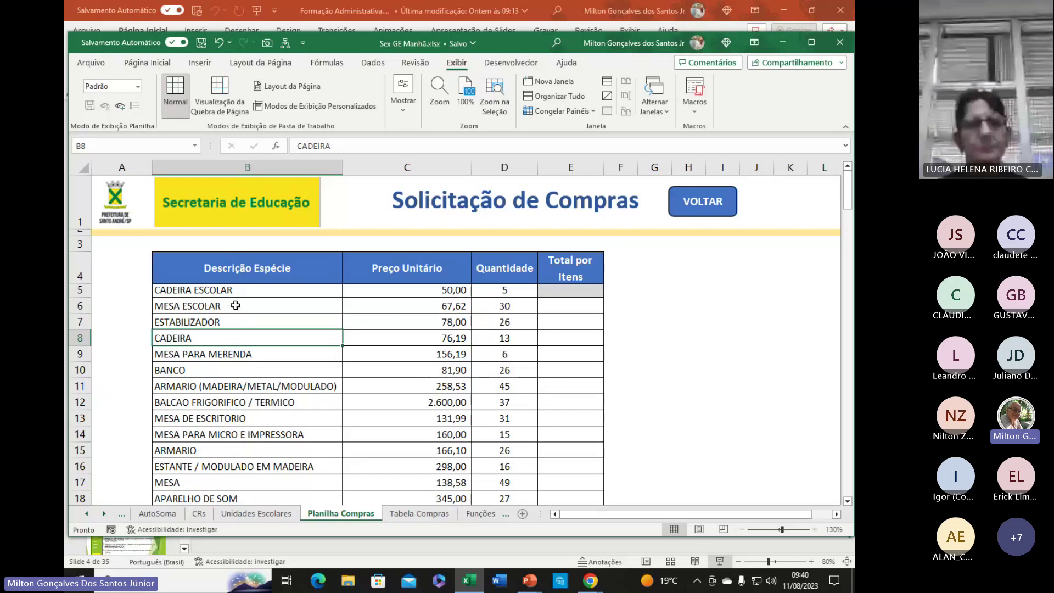
click(220, 292)
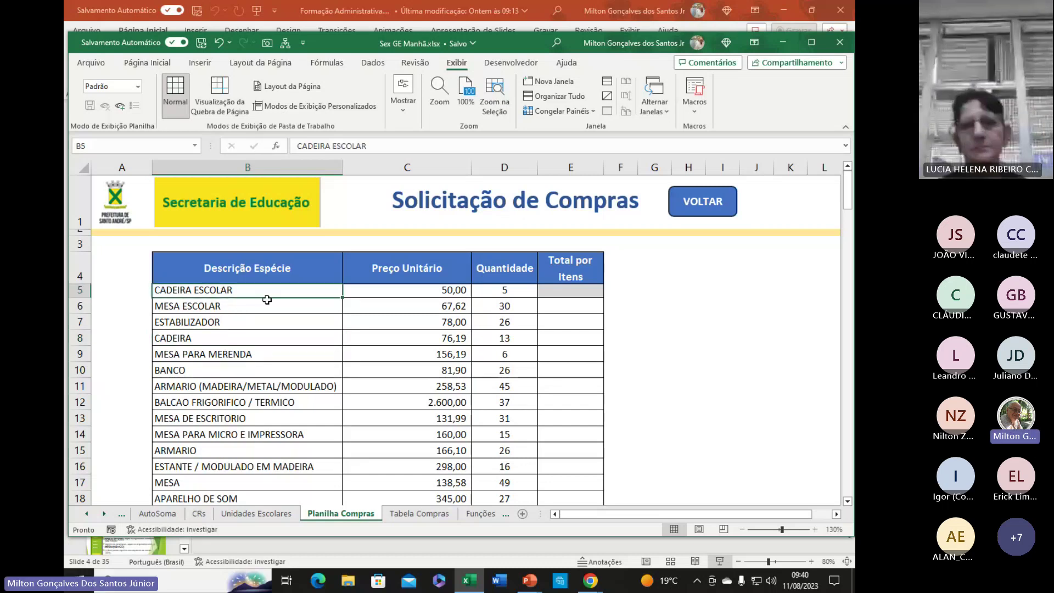
click(433, 296)
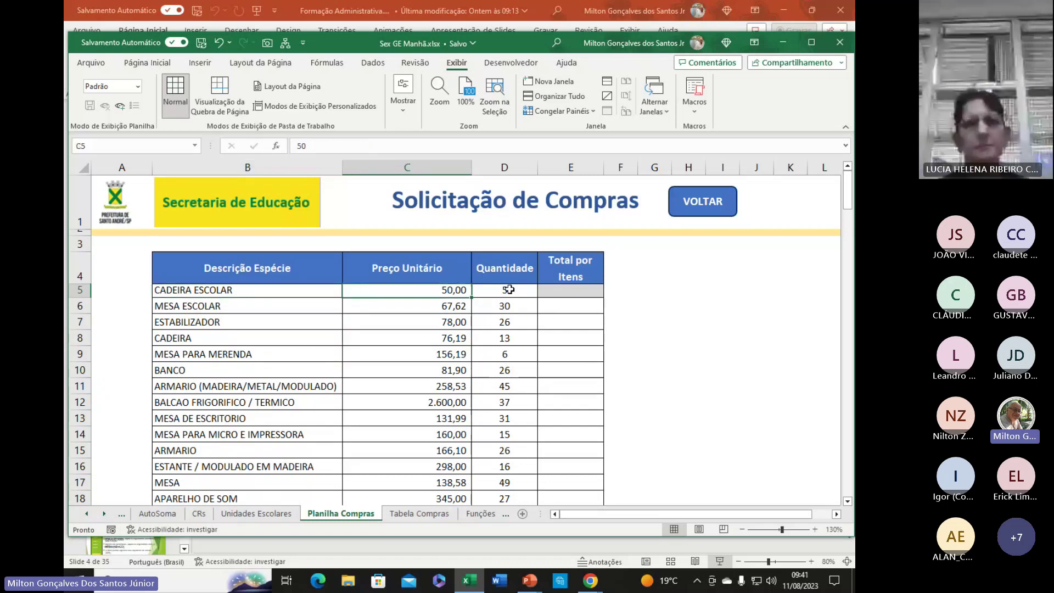
click(511, 291)
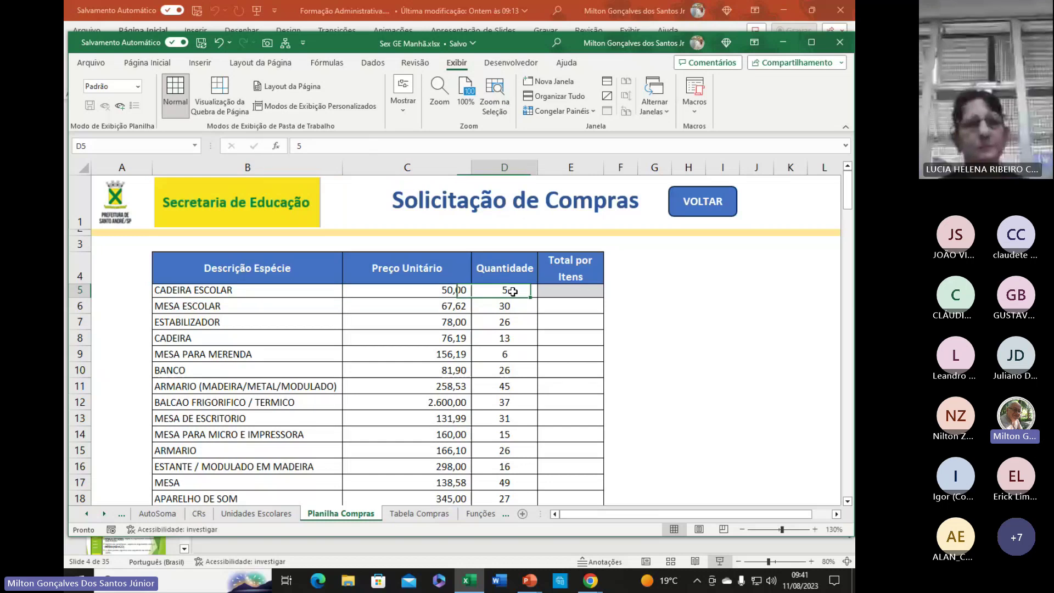
click(448, 292)
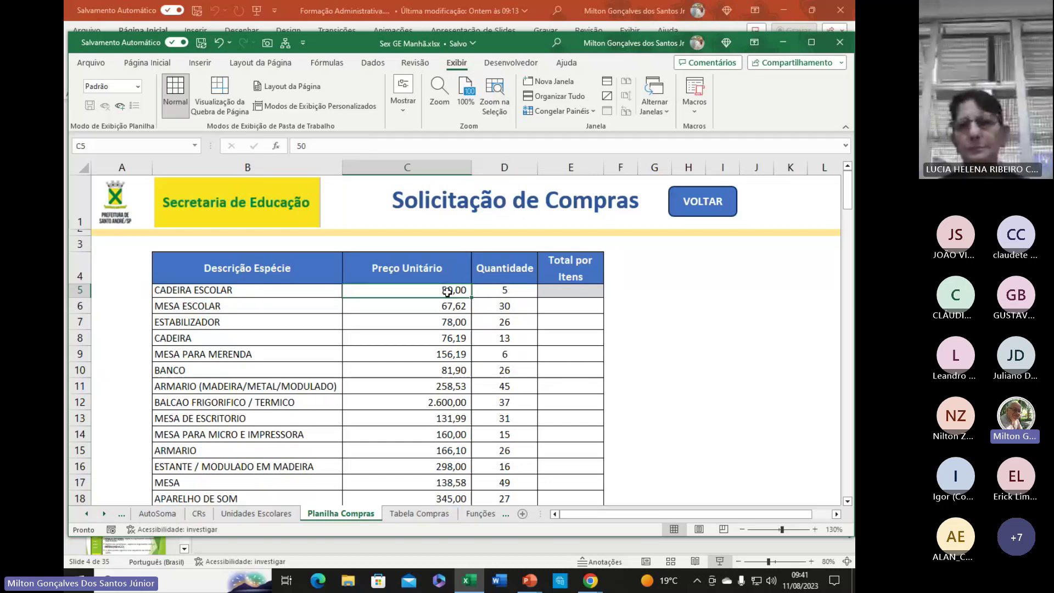
click(492, 290)
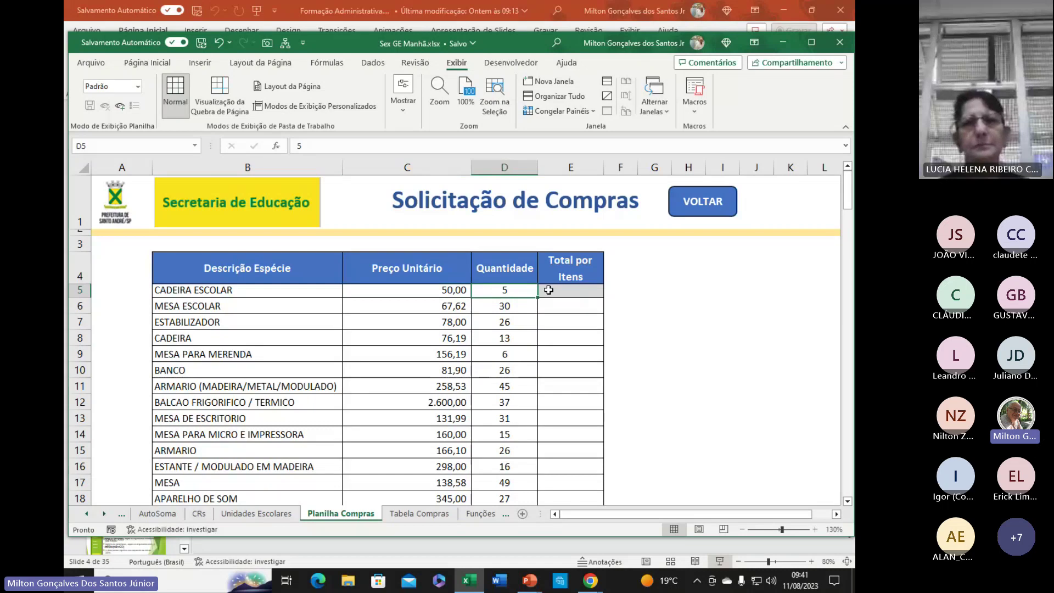
- Enter the formula =C5*D5 in E5 to multiply the CADEIRA ESCOLAR unit price by its quantity
click(560, 290)
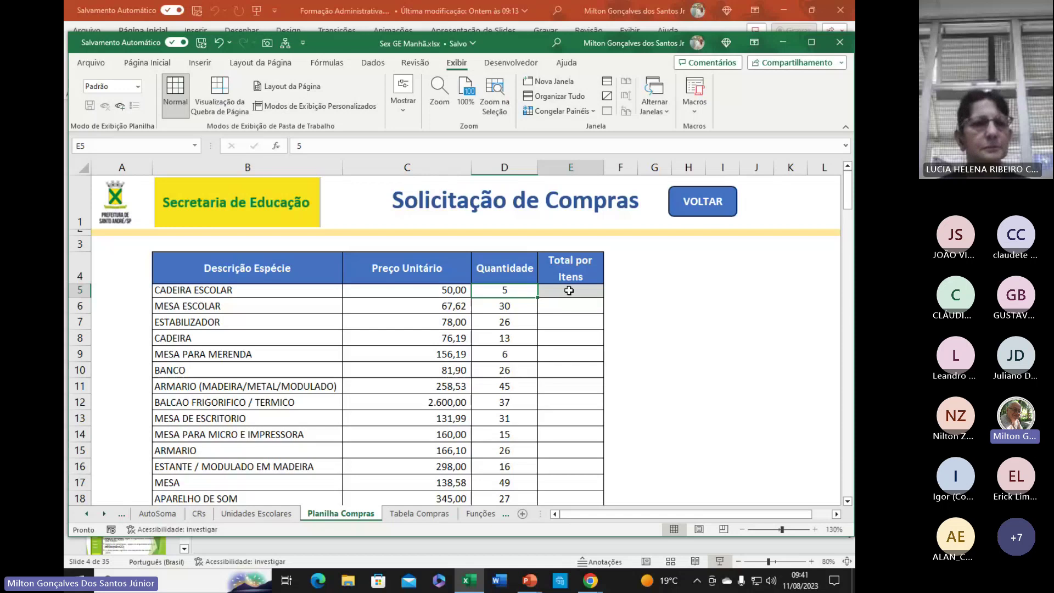
text(=)
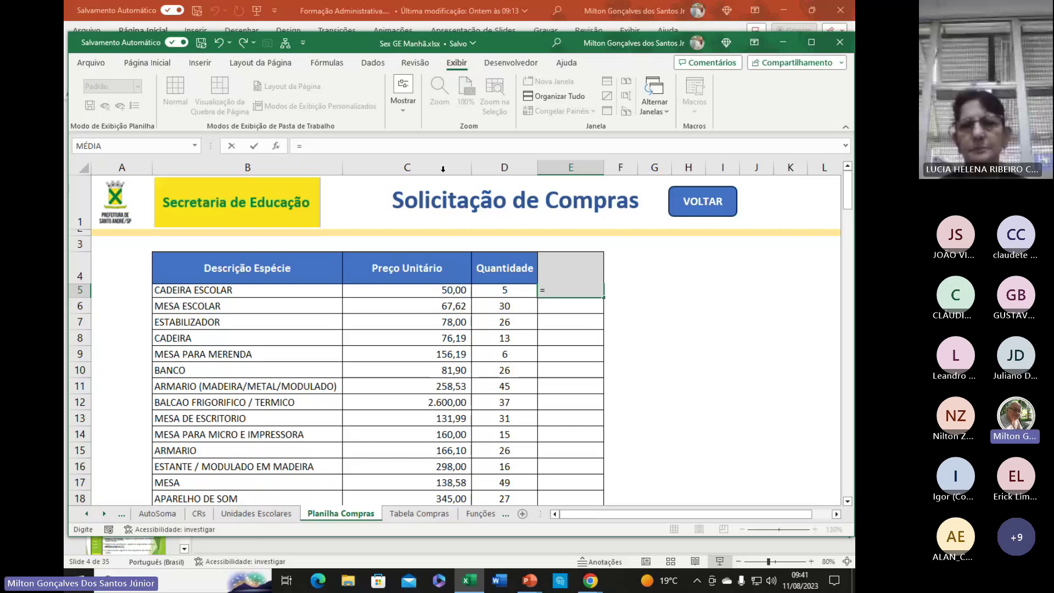
click(438, 289)
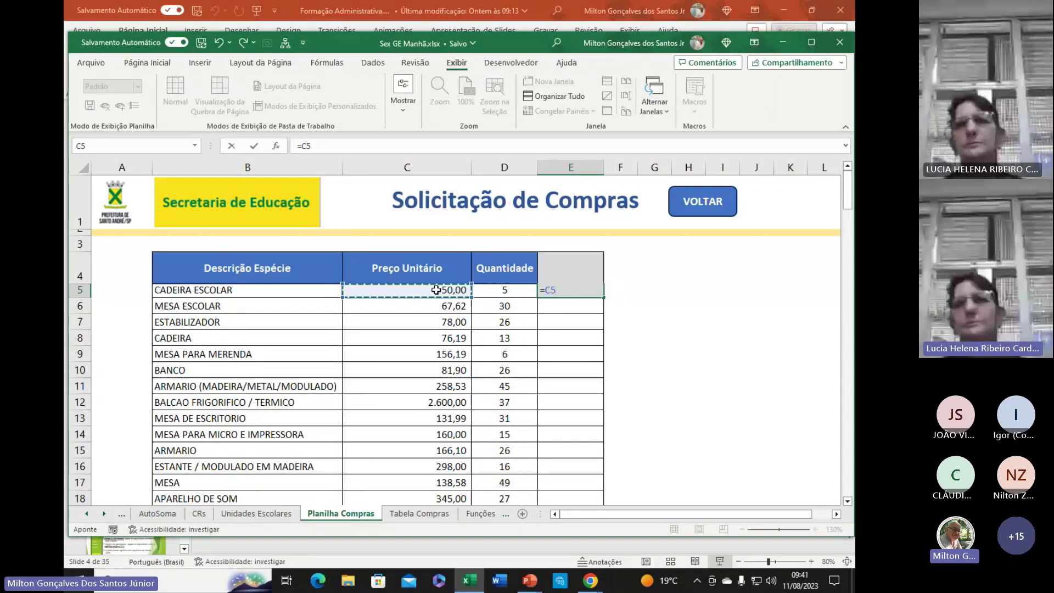
text(*)
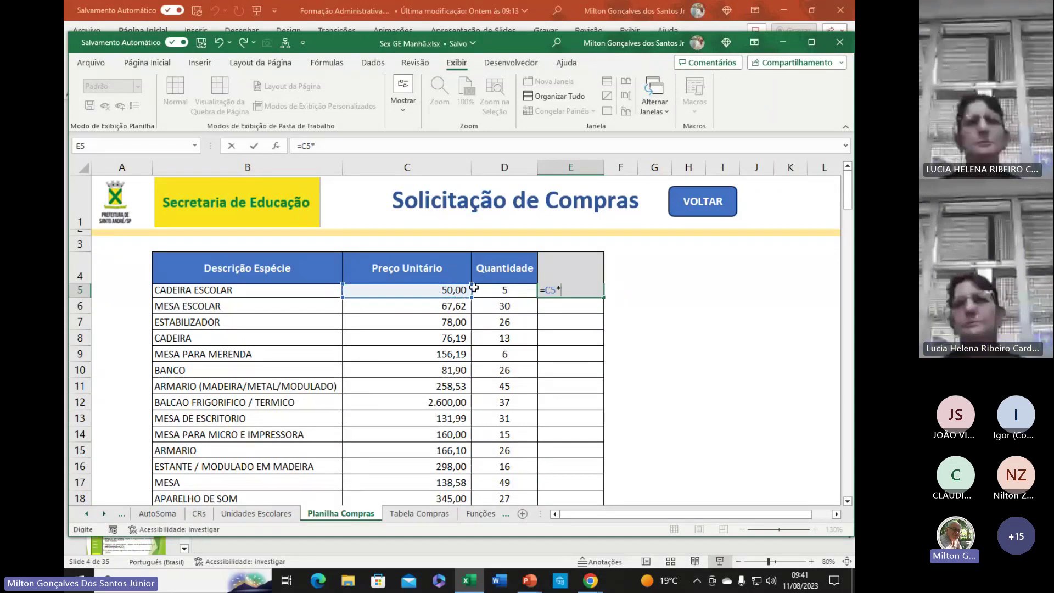
click(501, 289)
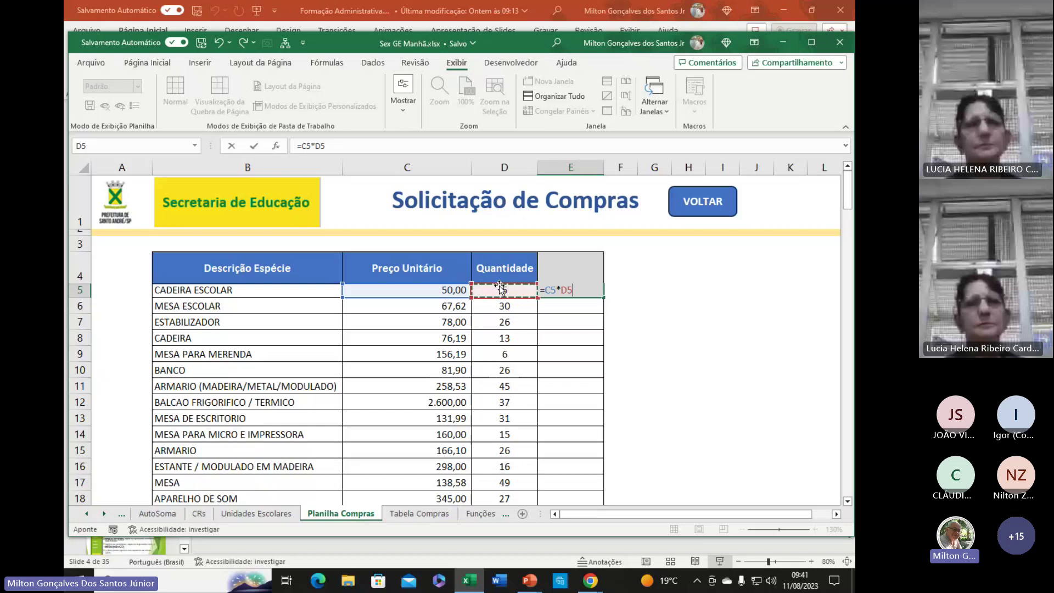
key(Return)
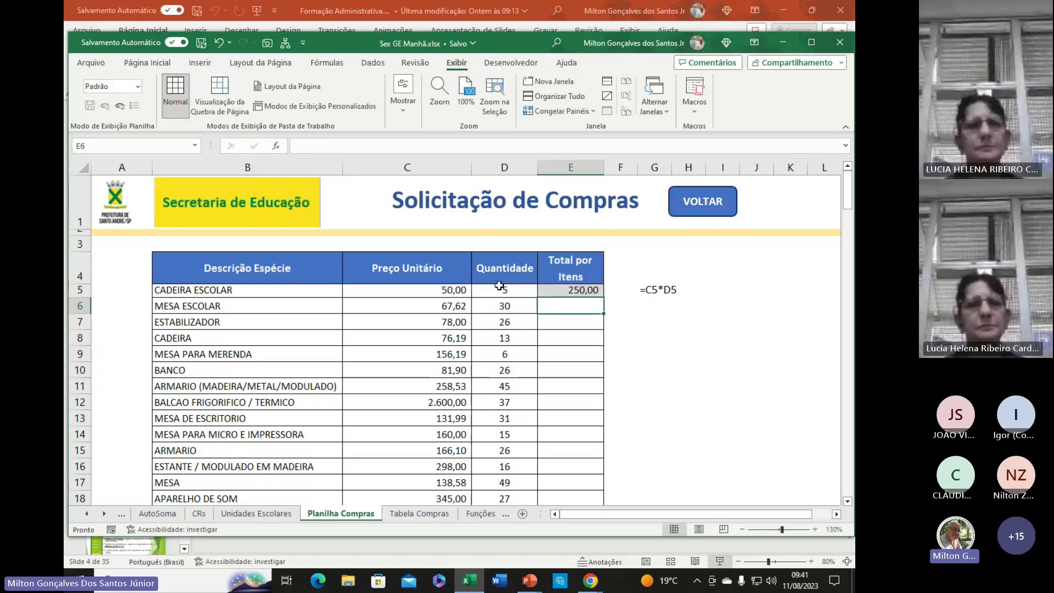
- Fill the E5 formula down the Total por Itens column for all items and check the copied formula in E10
click(564, 290)
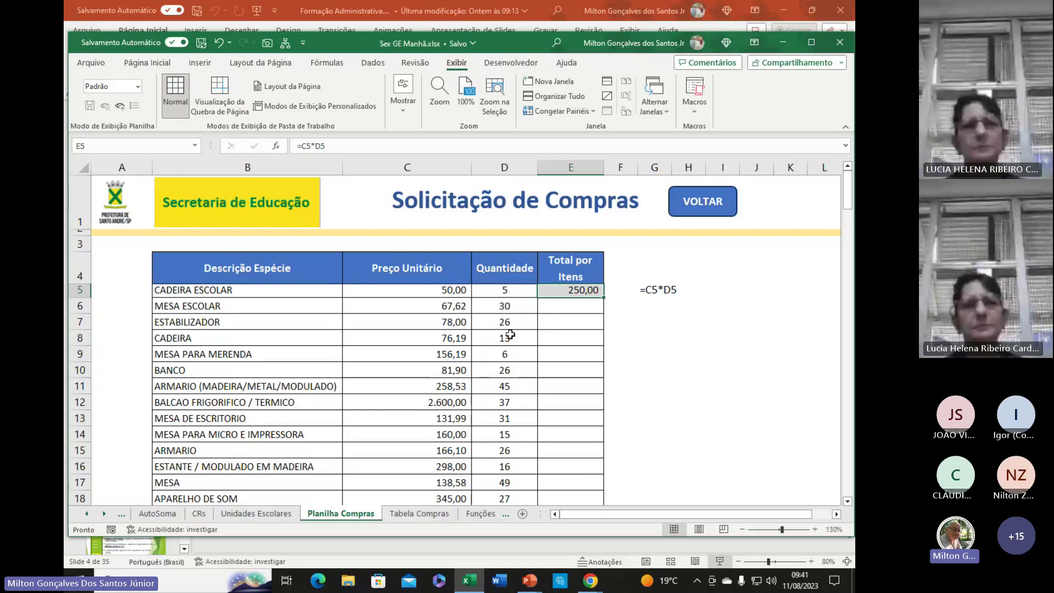
drag(247, 272, 285, 418)
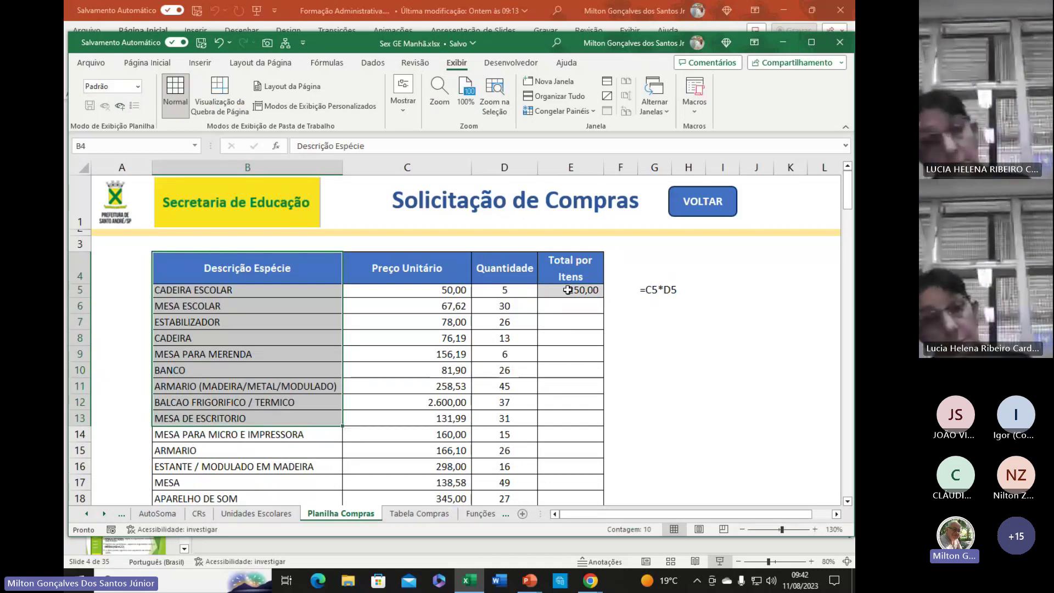
click(568, 290)
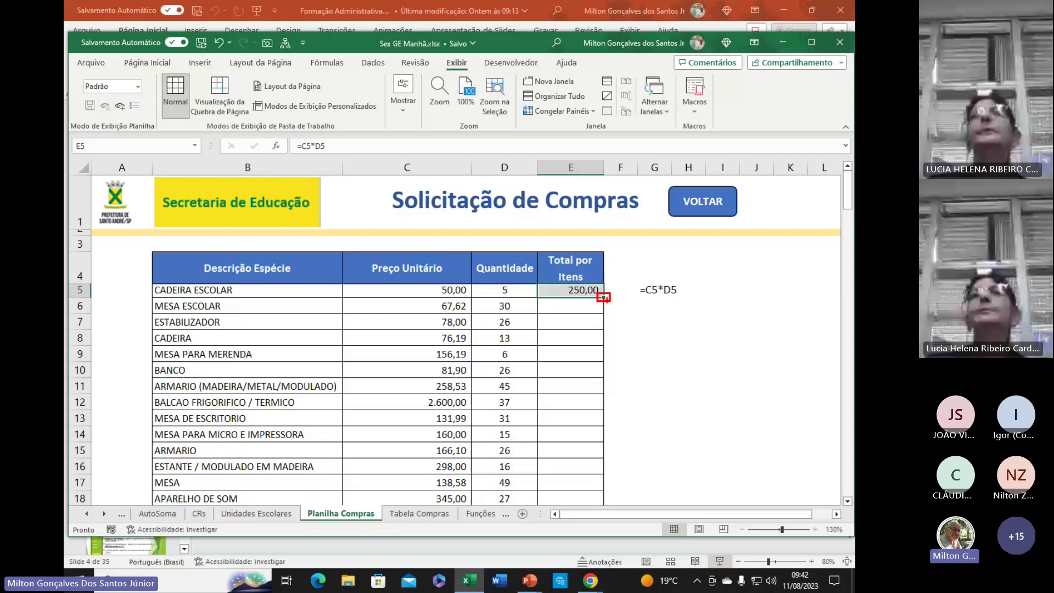
drag(603, 297, 750, 402)
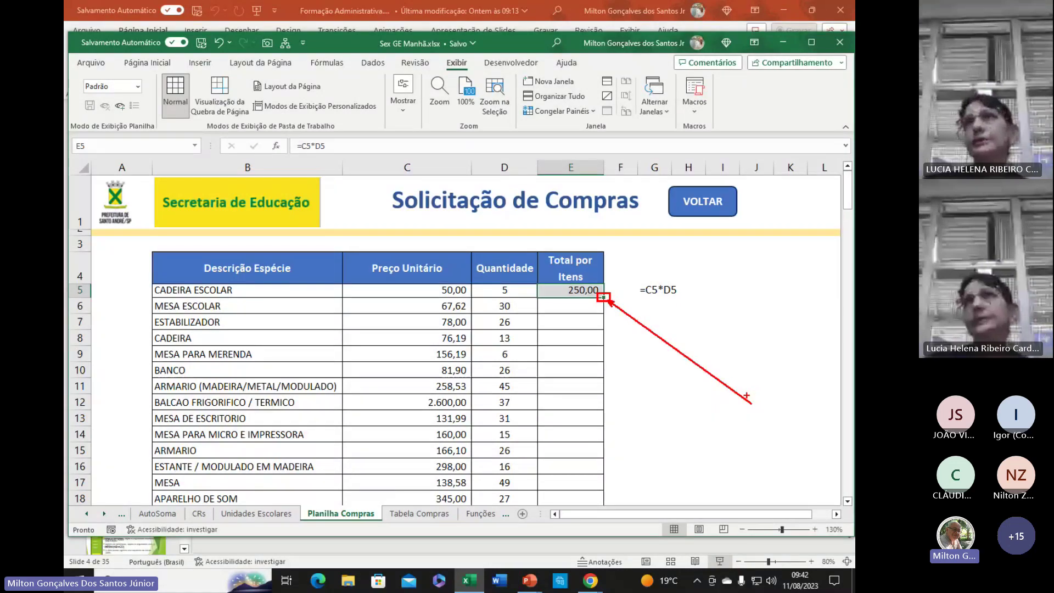
double_click(604, 298)
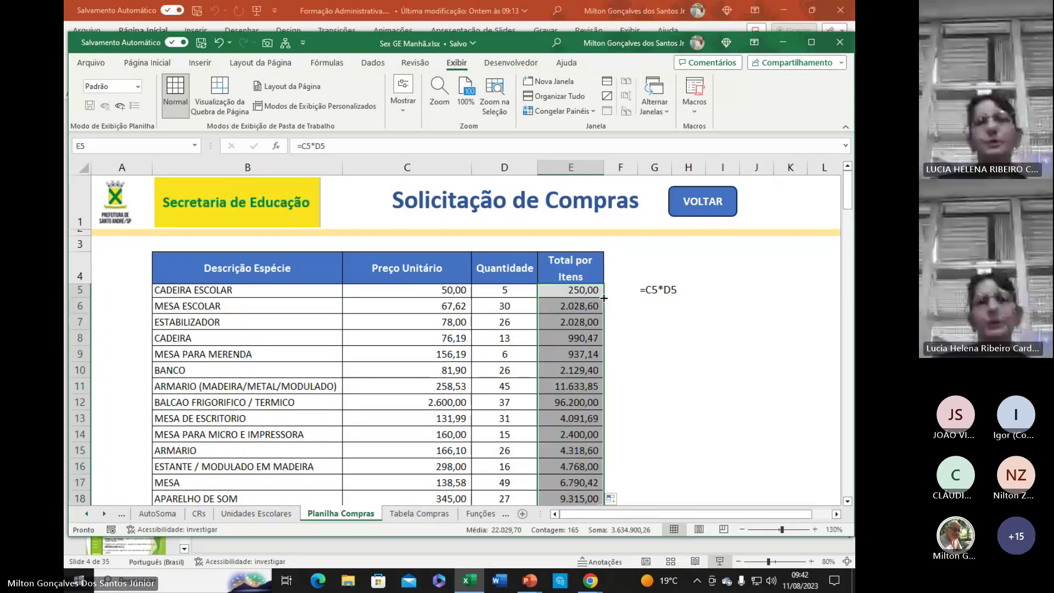
click(586, 368)
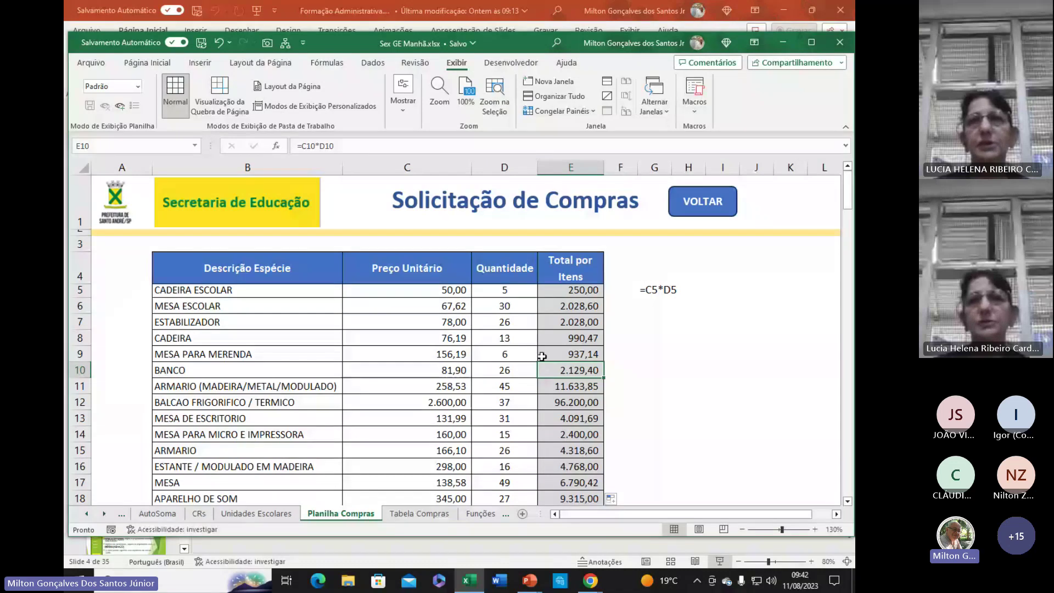
- Open the Tabela Compras sheet and select cell C10 inside the item list
click(421, 516)
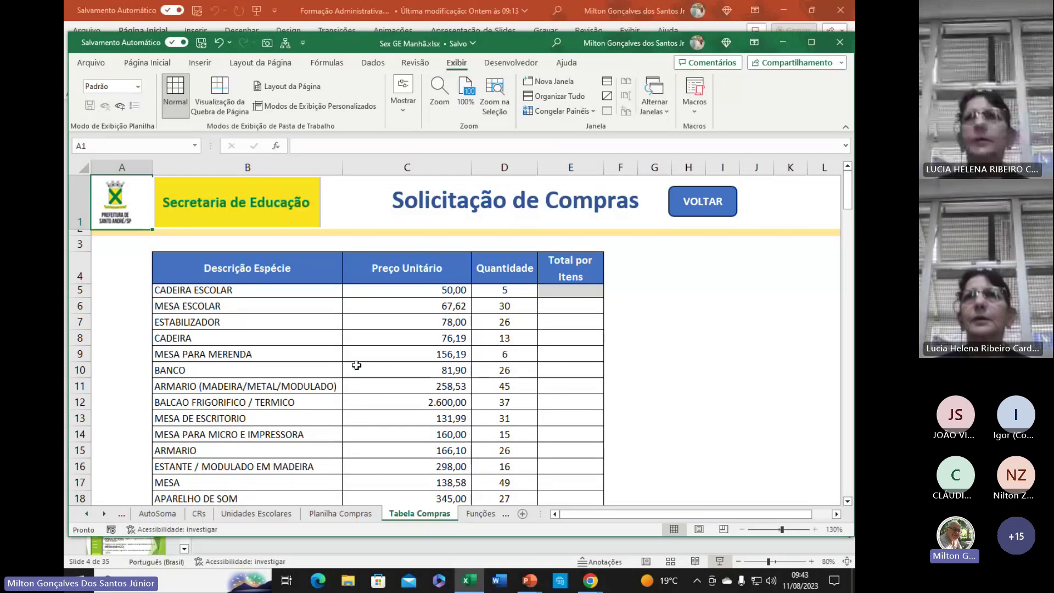
click(306, 342)
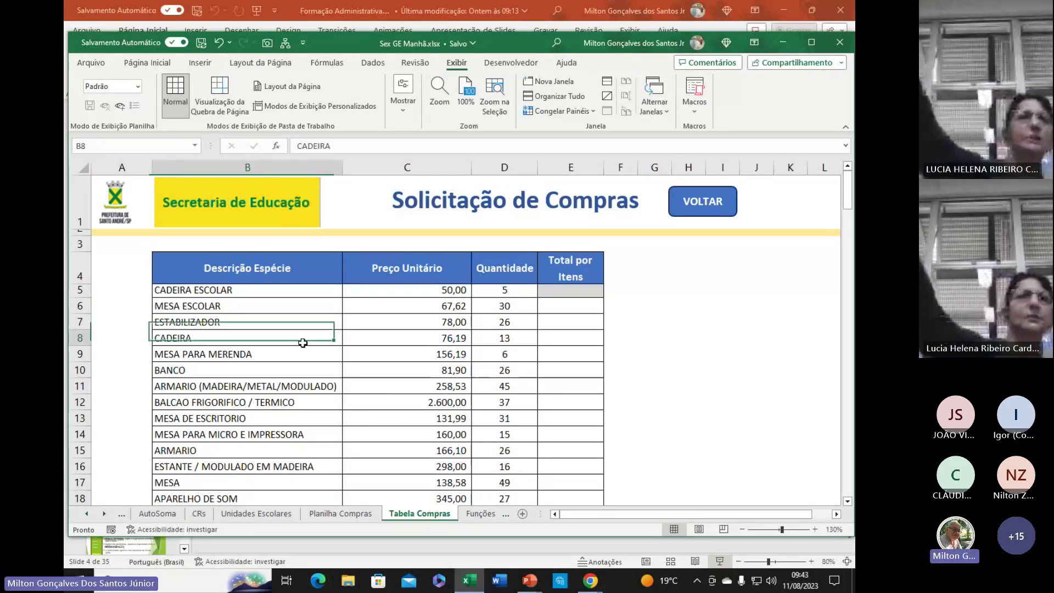
click(369, 367)
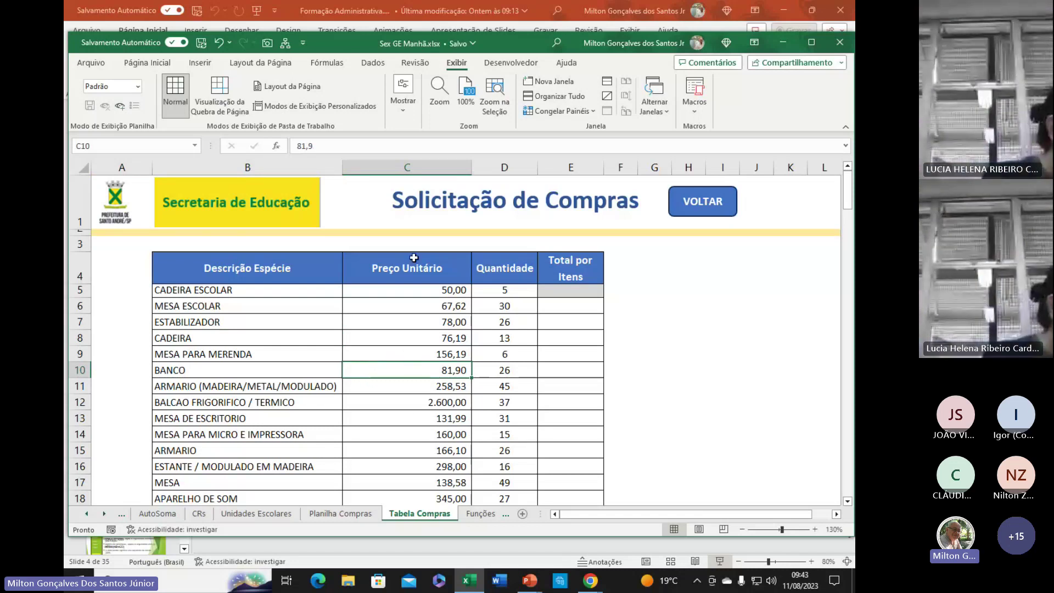
click(199, 64)
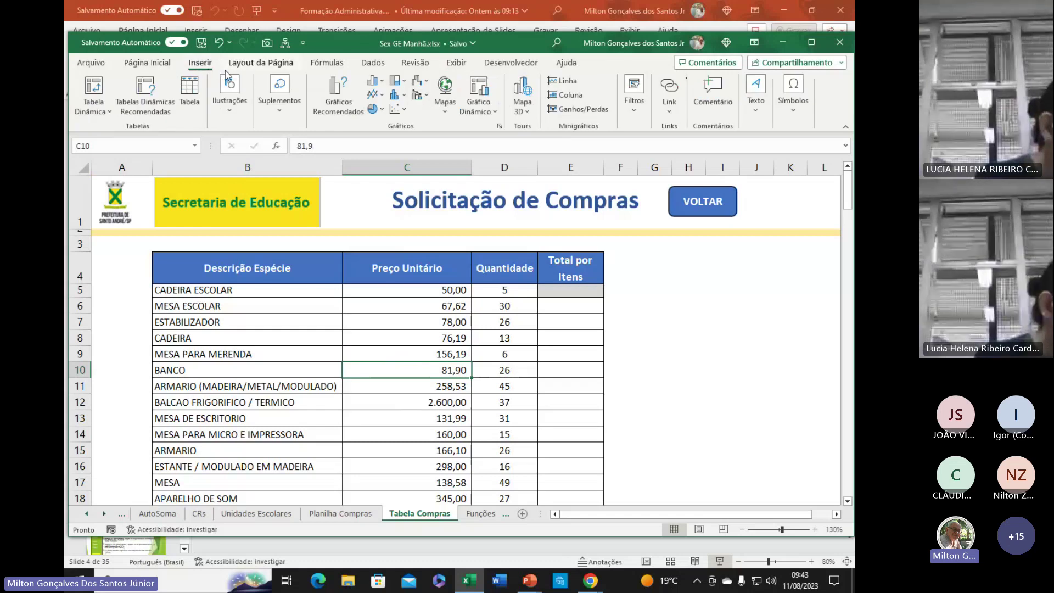
text(2)
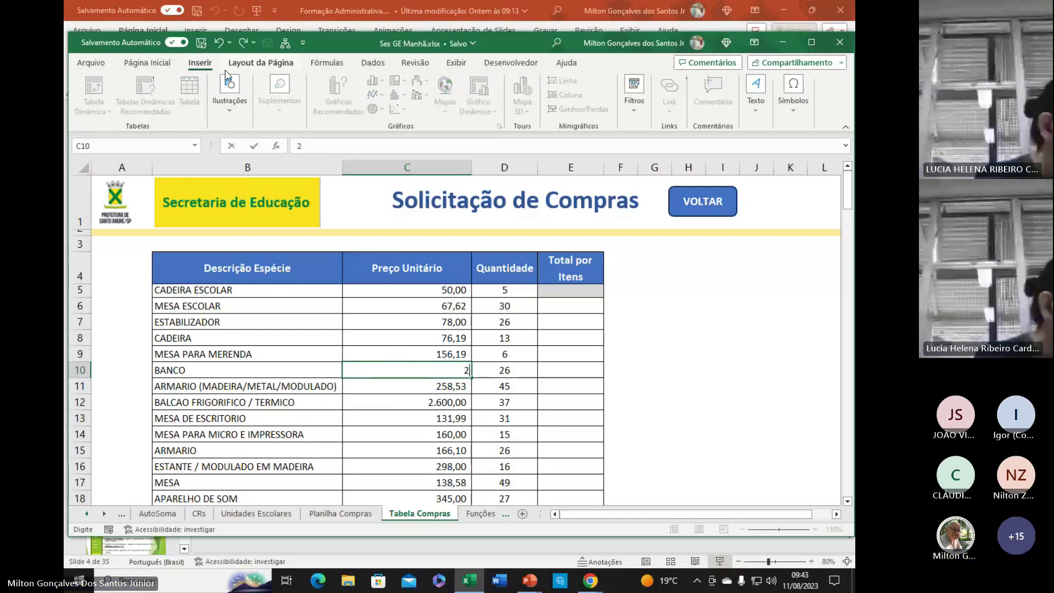
key(Escape)
click(265, 342)
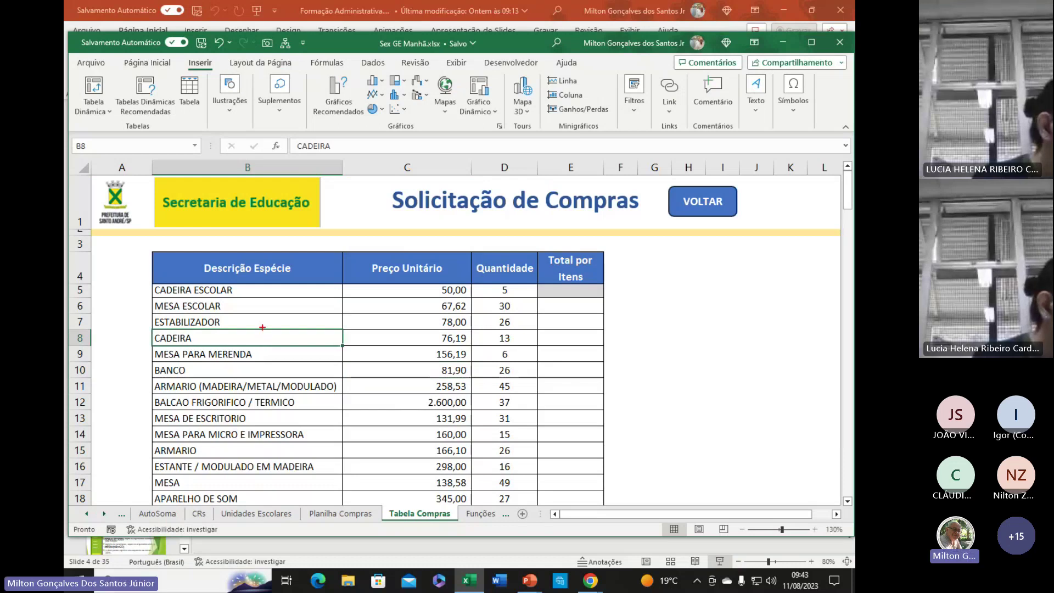
mouse_move(285, 159)
mouse_down()
mouse_move(209, 64)
mouse_move(183, 107)
mouse_move(207, 115)
mouse_up()
drag(250, 208, 189, 105)
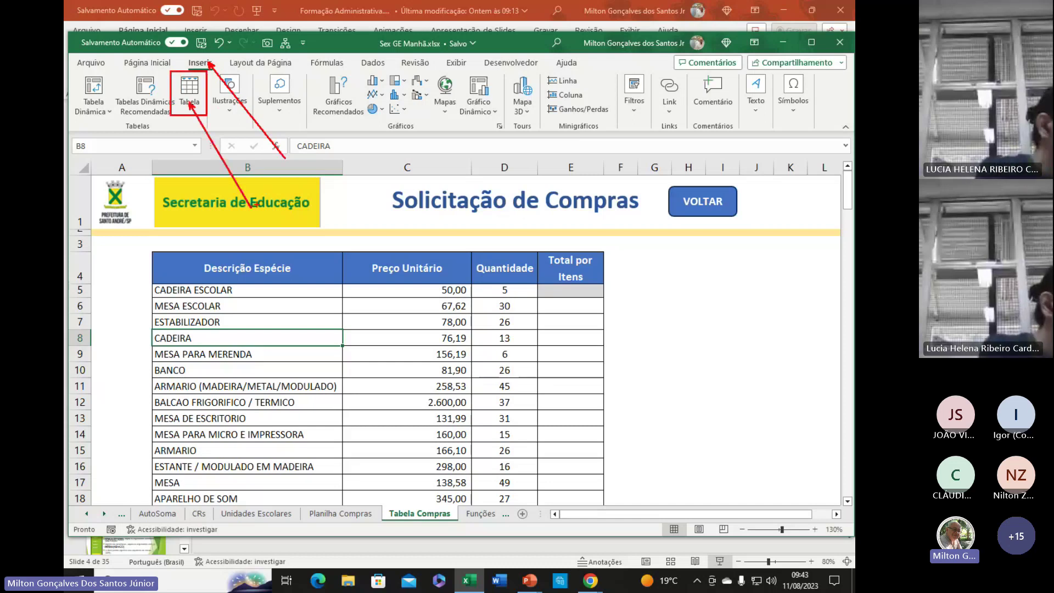
- Convert the item list in B4:E169 into a table, marking that it has headers
click(359, 388)
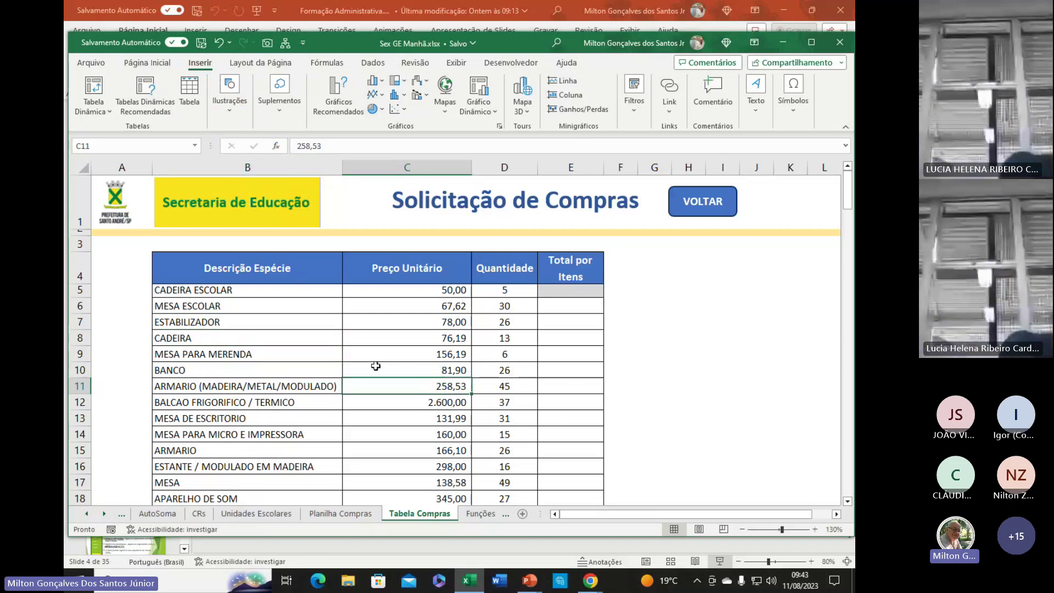
click(192, 101)
drag(150, 423, 470, 254)
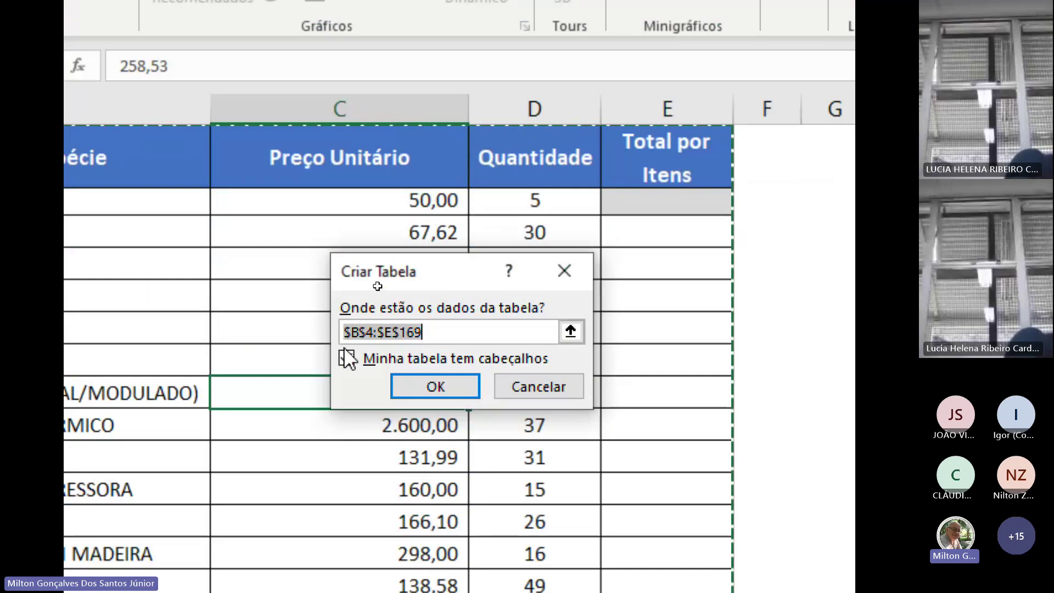
click(347, 360)
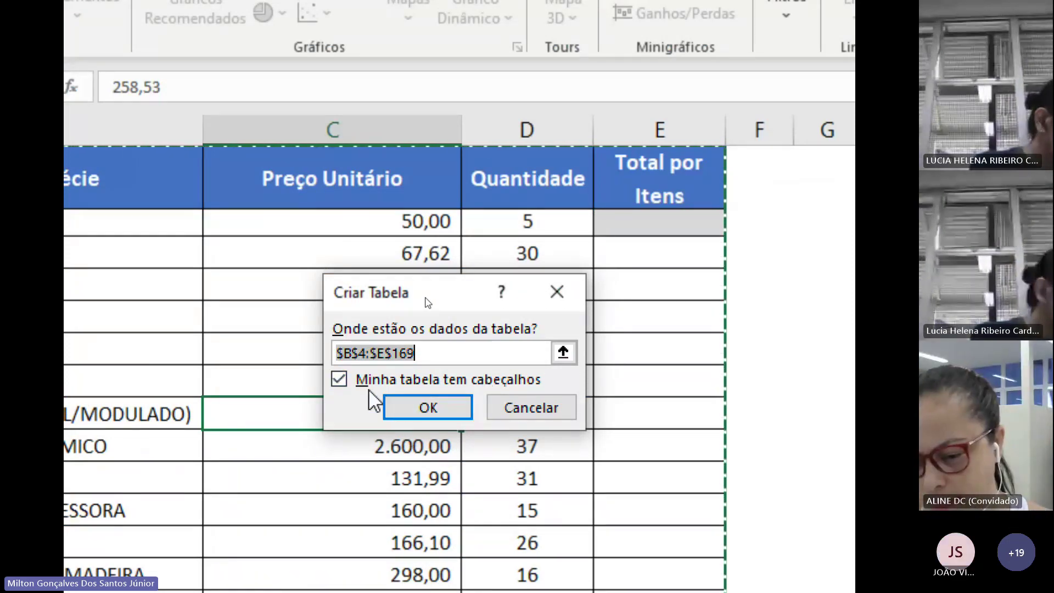
click(429, 409)
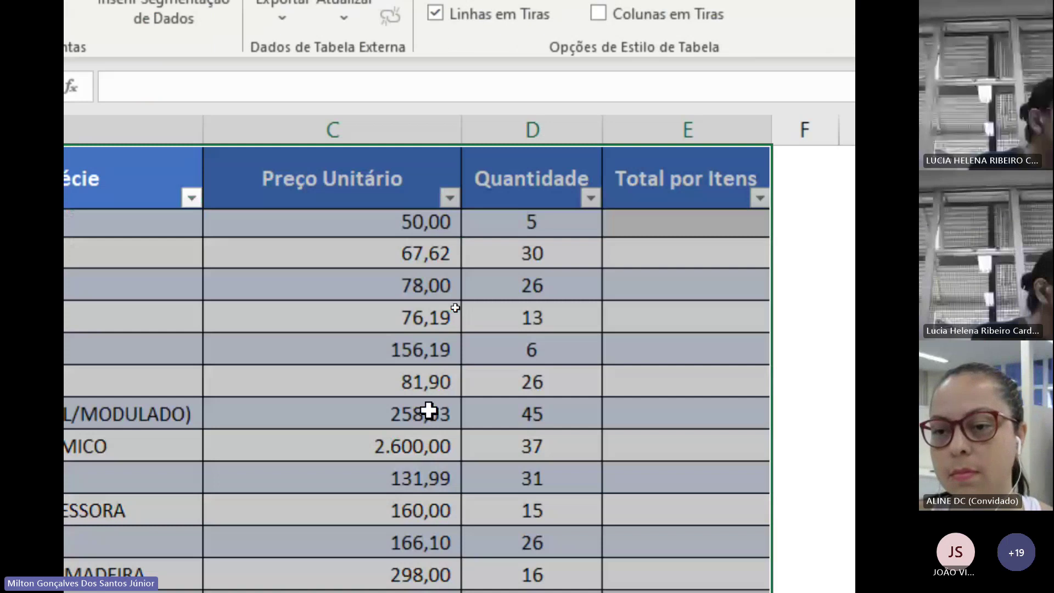
key(ctrl+4)
click(389, 300)
scroll(389, 303, up, 1)
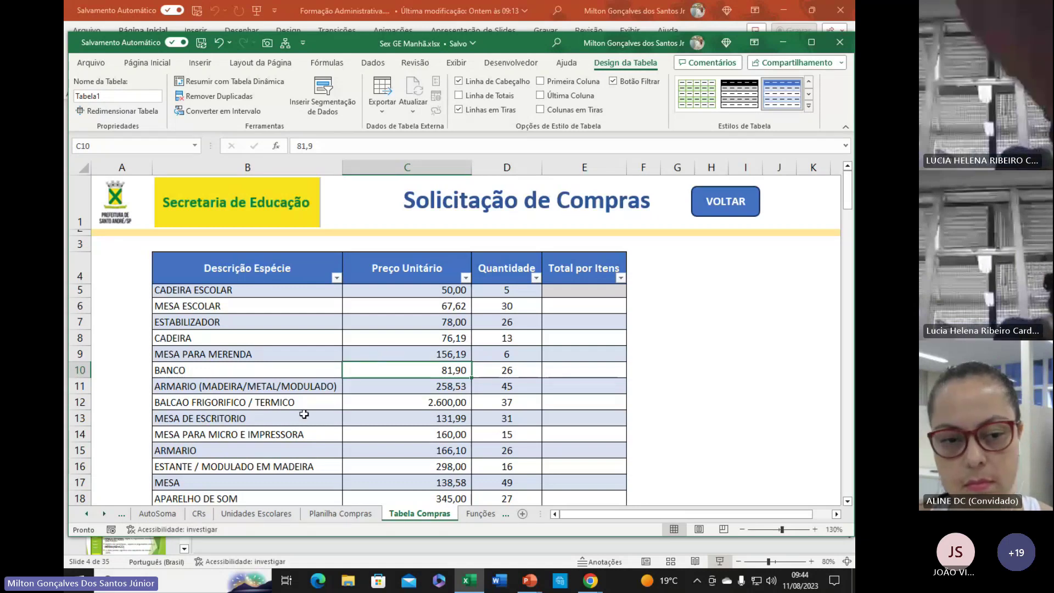
- Compare the commands offered on the plain Planilha Compras sheet with the table design commands offered on Tabela Compras
click(368, 518)
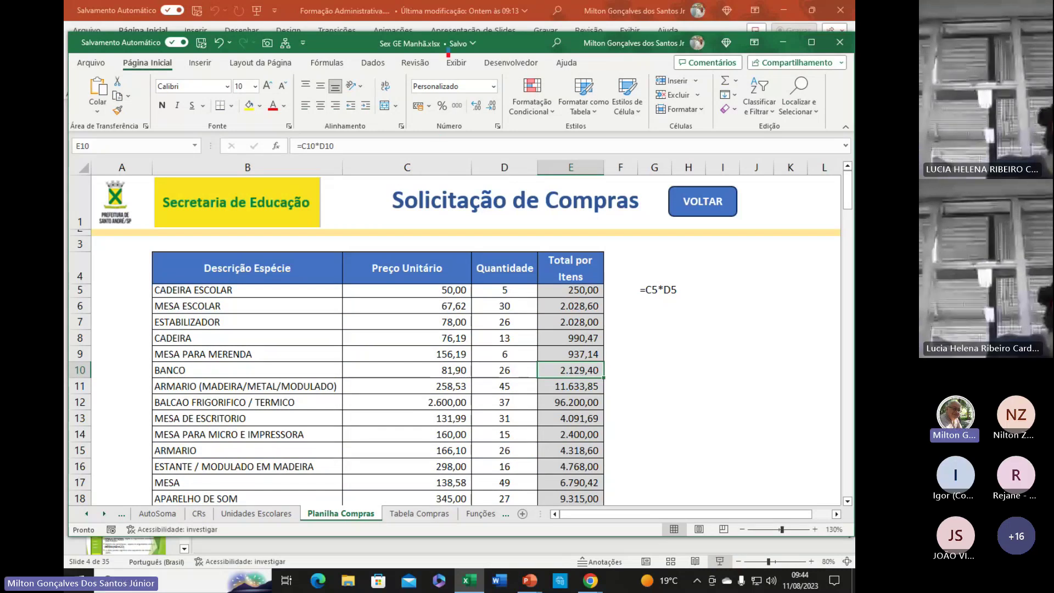
drag(447, 50, 672, 72)
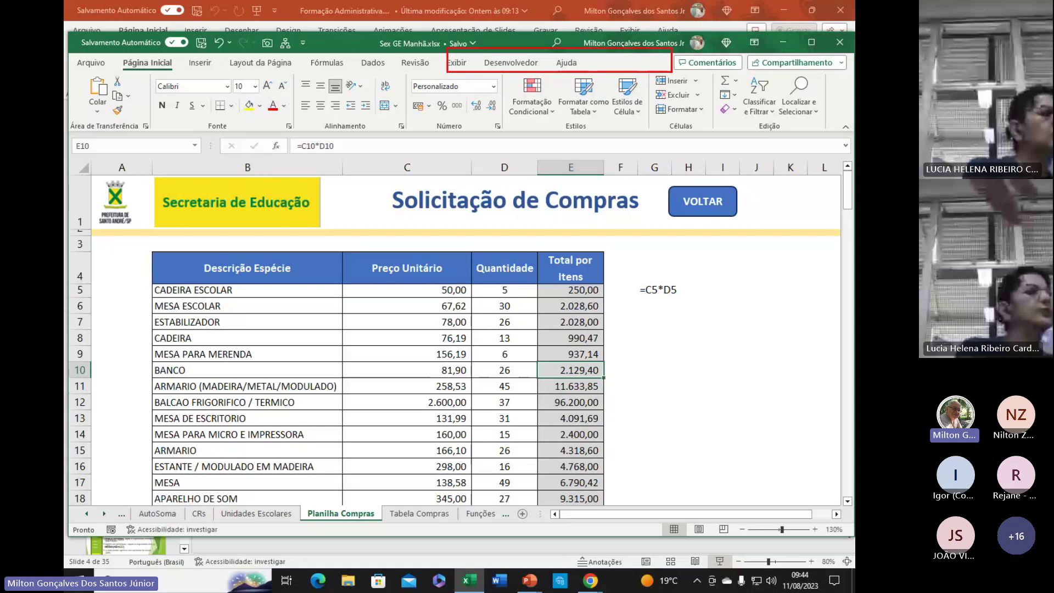
click(412, 513)
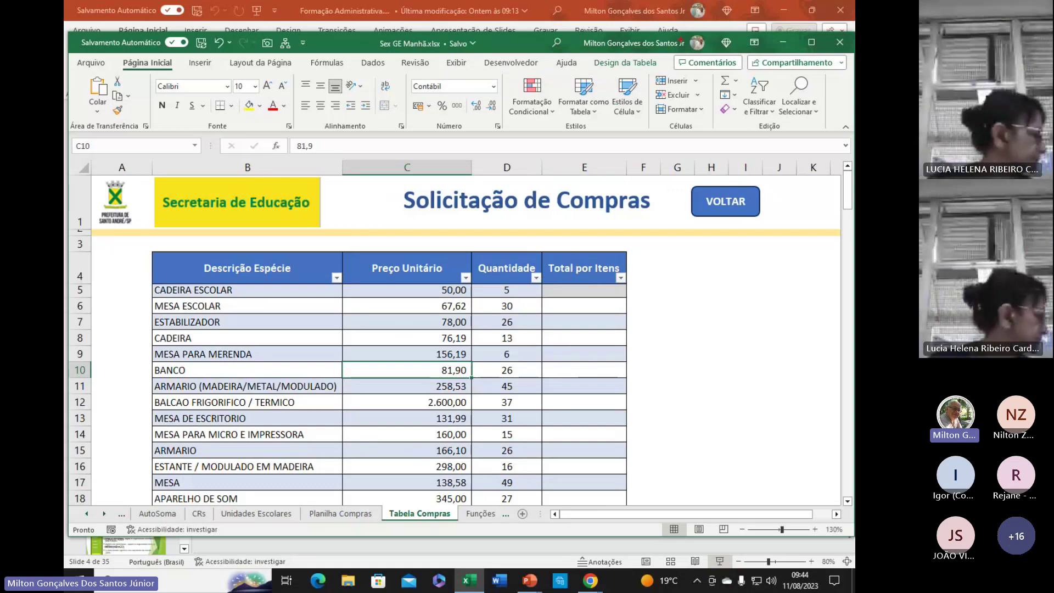
mouse_move(589, 55)
mouse_down()
mouse_move(627, 70)
mouse_move(699, 69)
mouse_up()
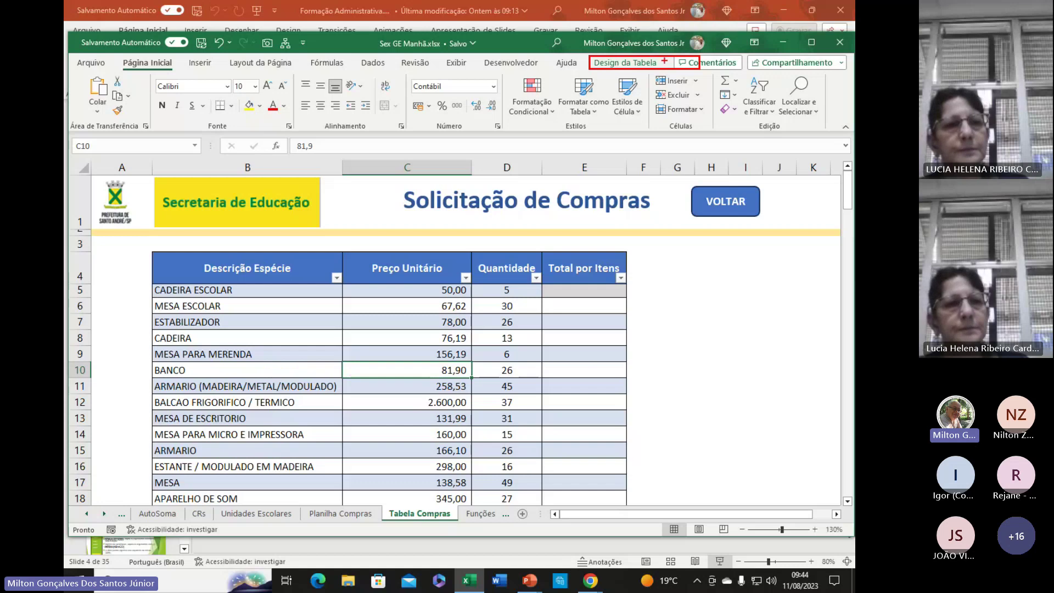
drag(655, 68, 713, 152)
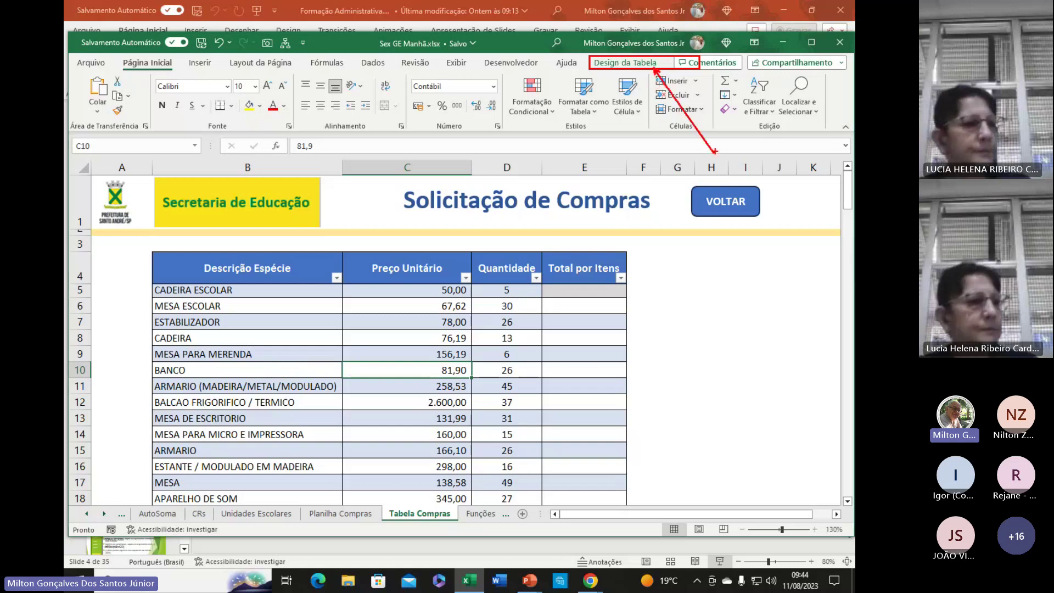
key(Escape)
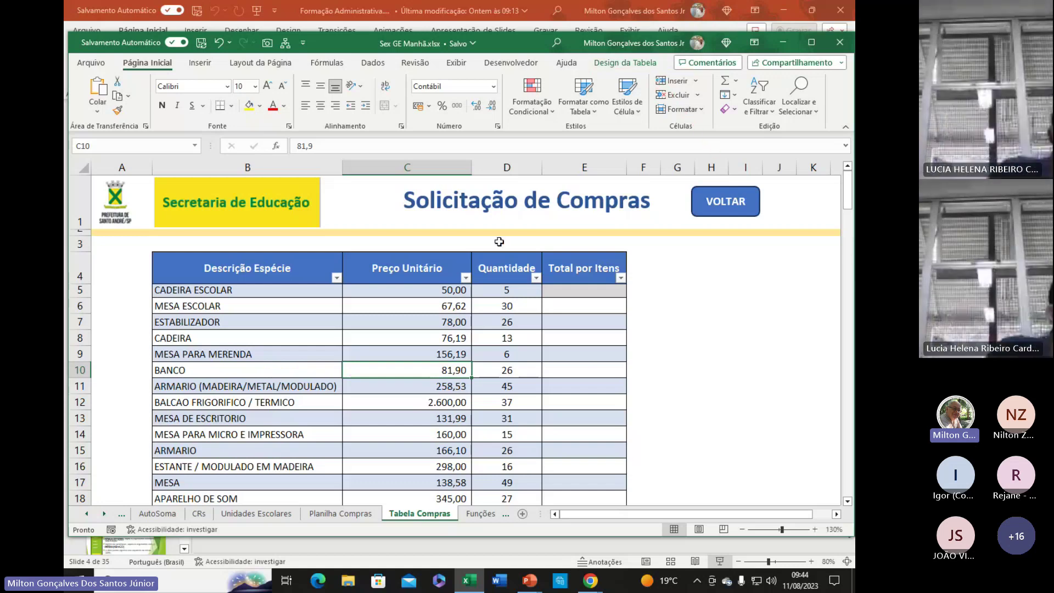
click(475, 346)
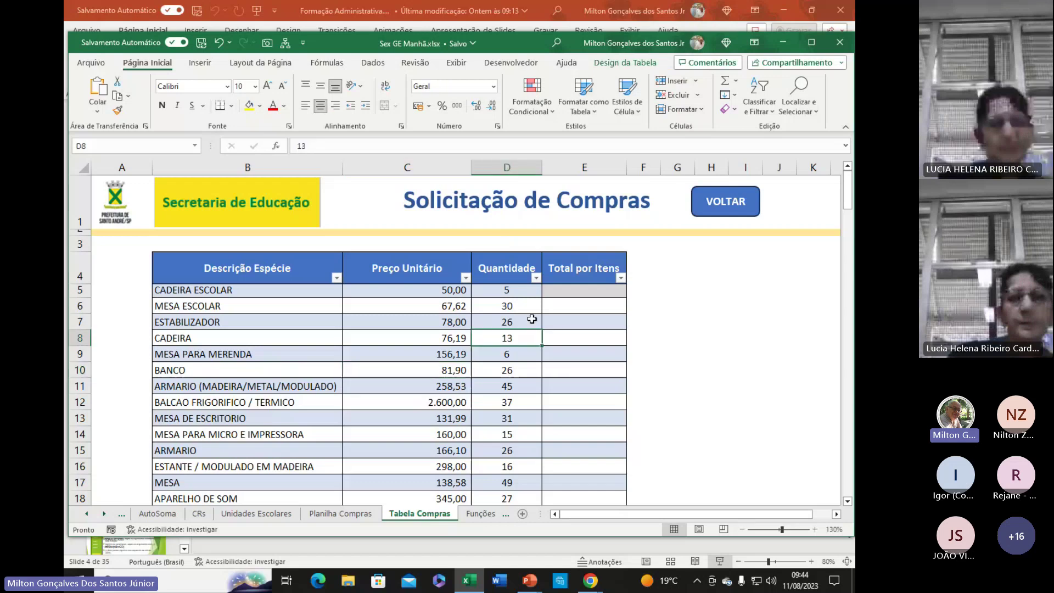
click(565, 303)
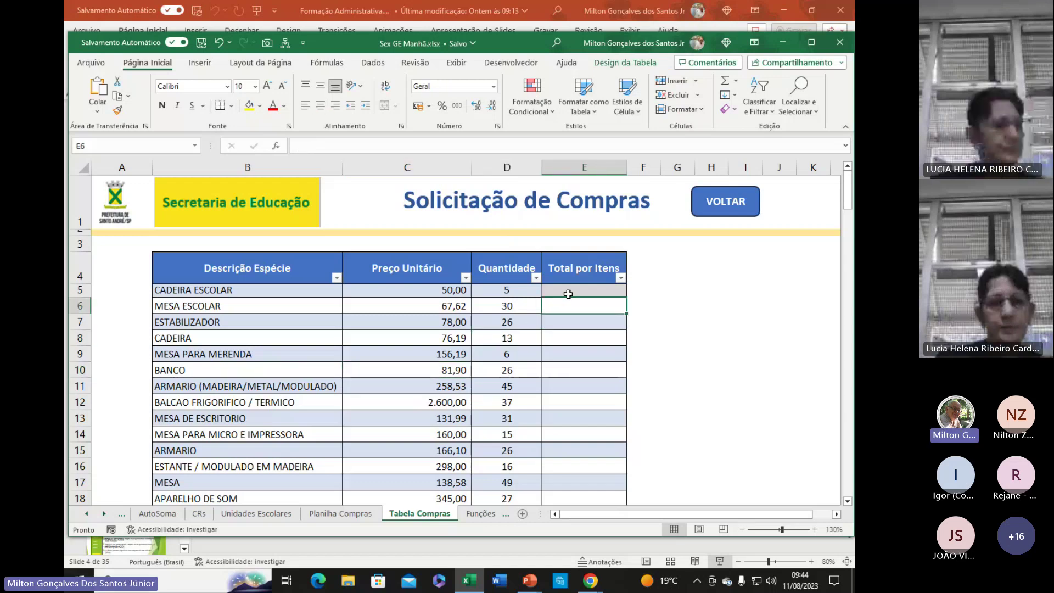
click(569, 291)
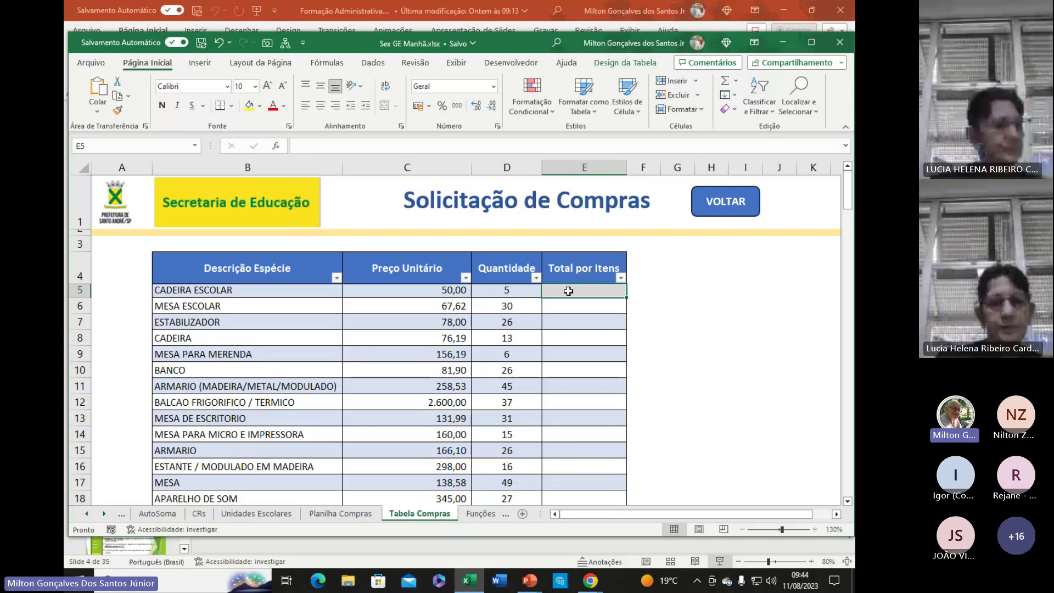
double_click(568, 291)
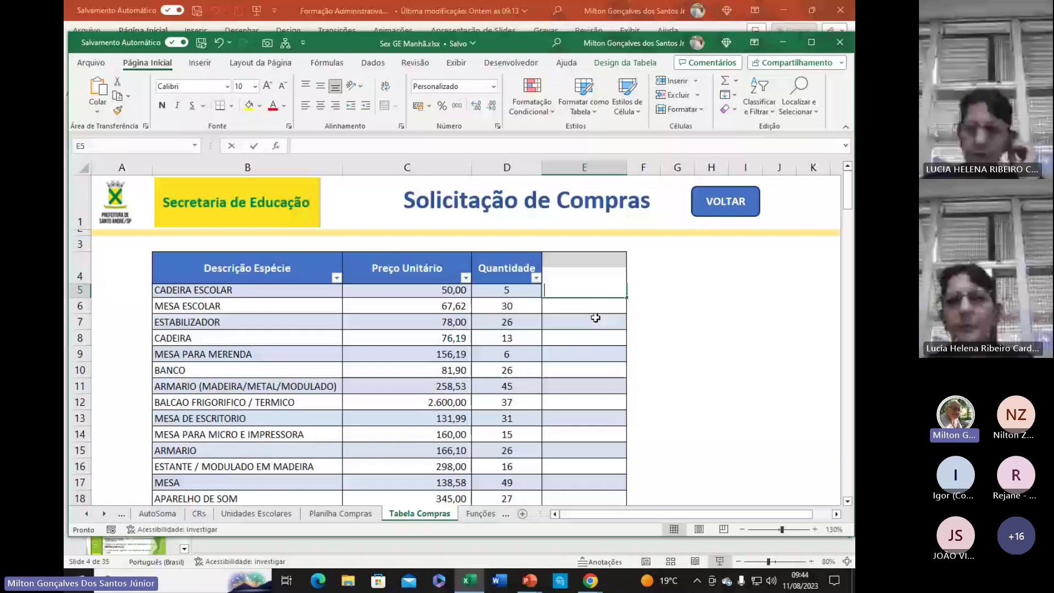
text(=)
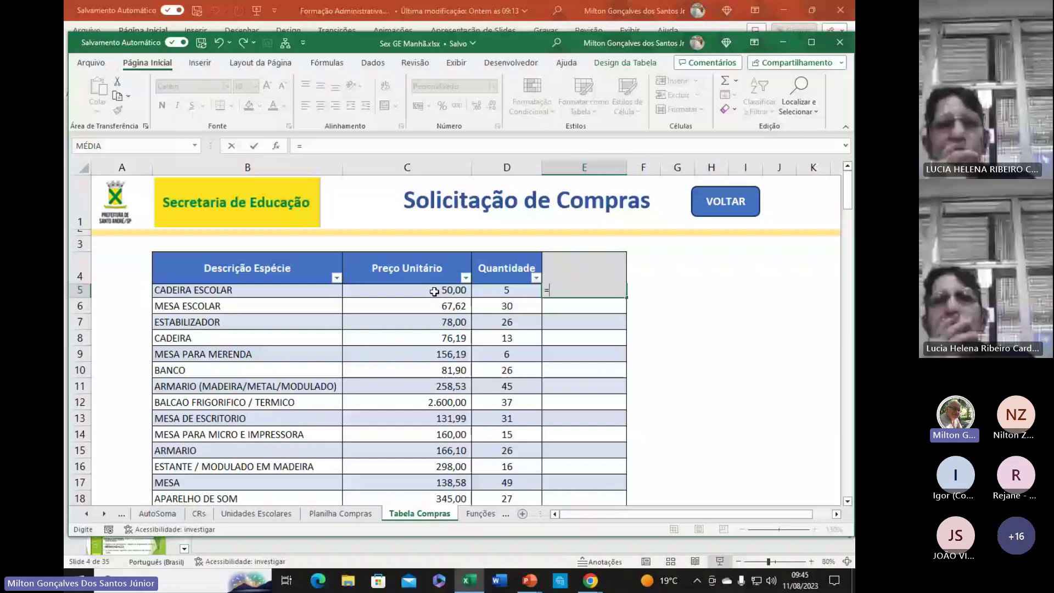
click(425, 290)
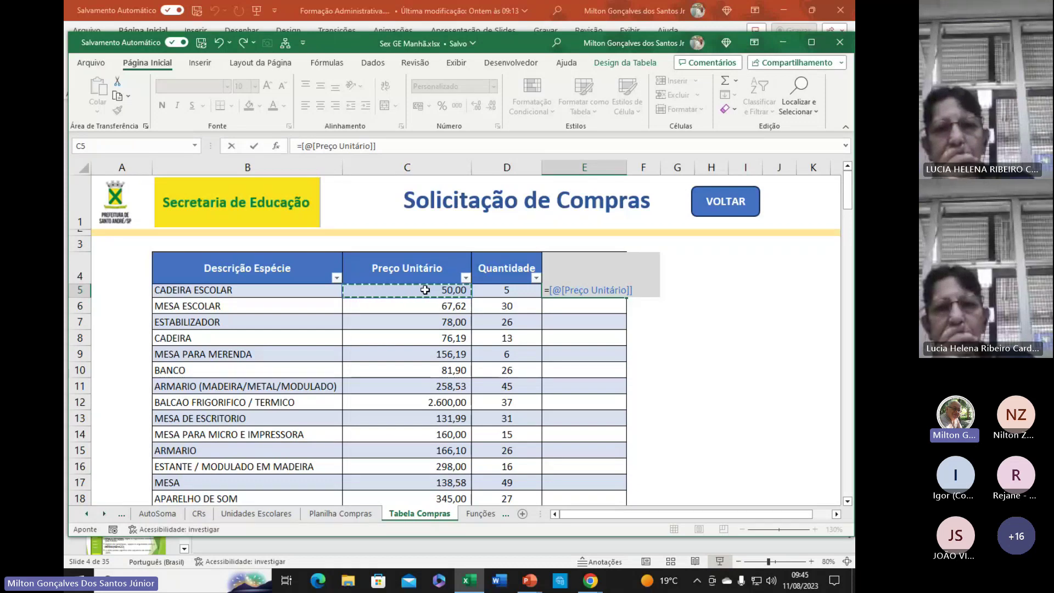
text(*)
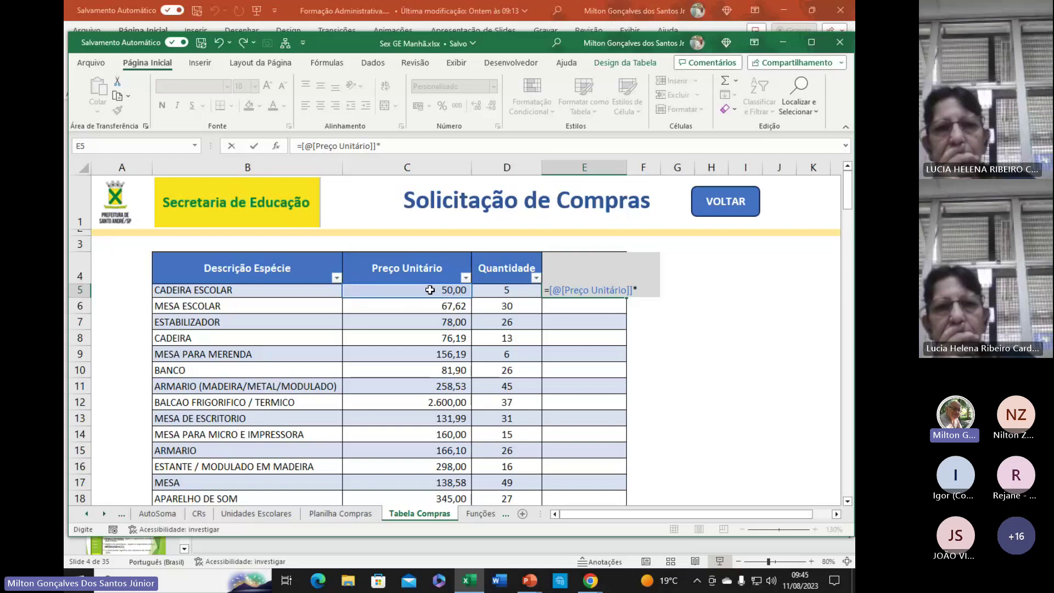
click(501, 291)
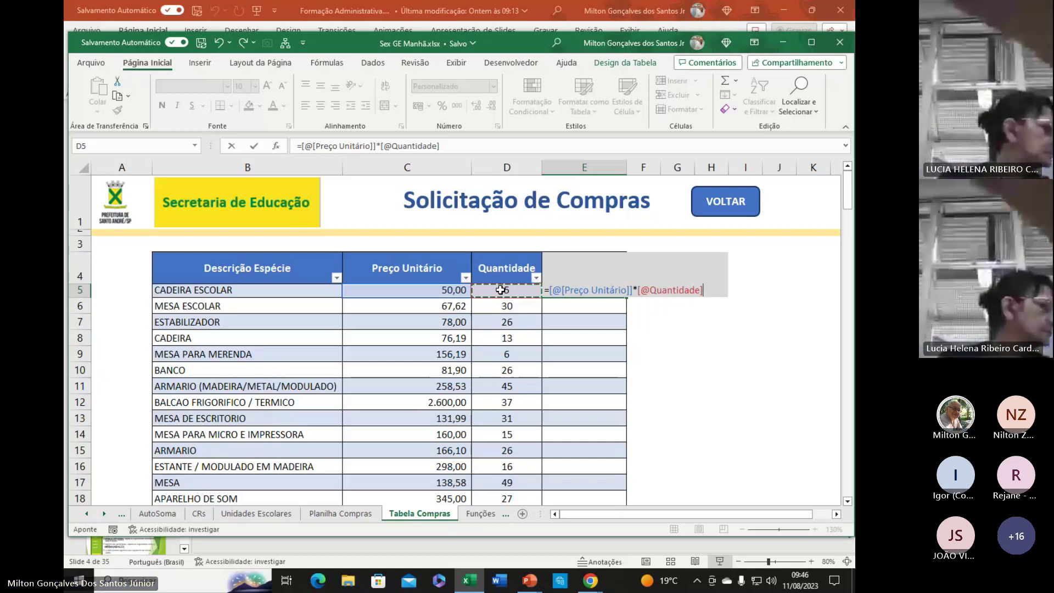
key(Return)
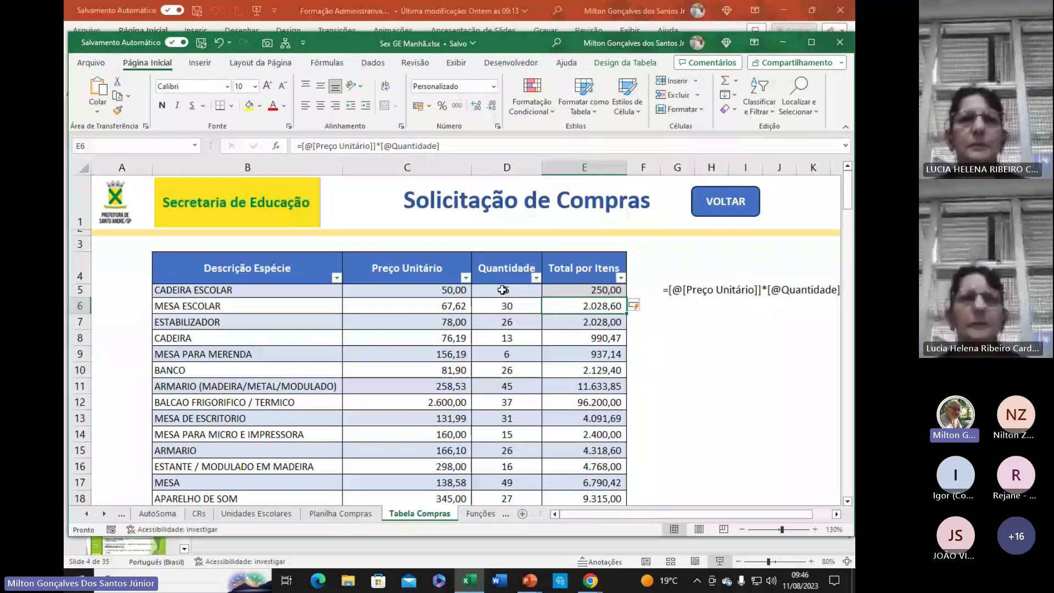
- Examine the table's header fields and item records, and check the structured formula in the CADEIRA row's total, E8
drag(211, 270, 560, 265)
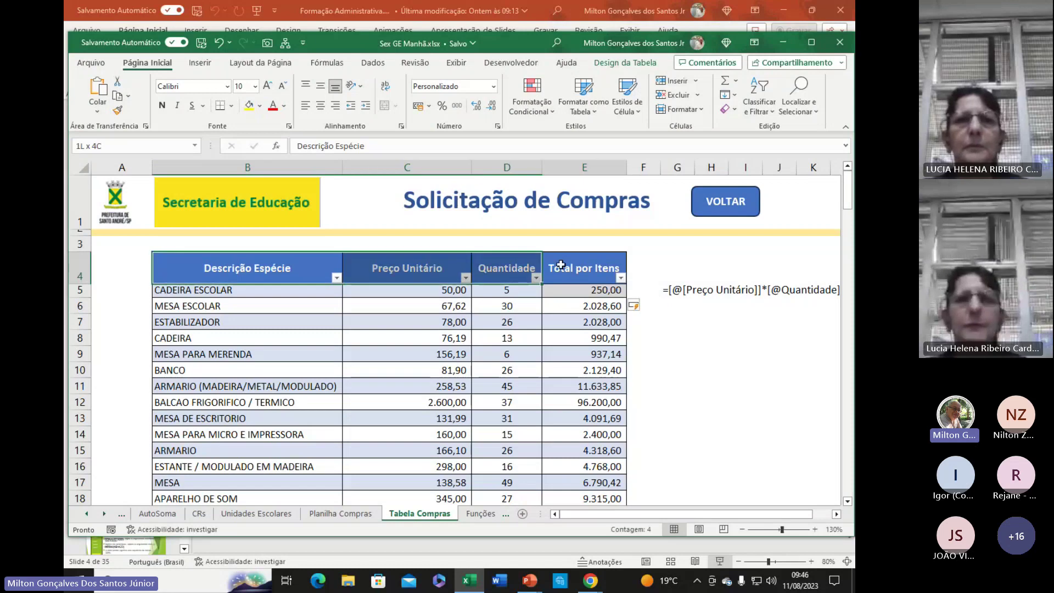
click(338, 274)
drag(338, 275, 608, 254)
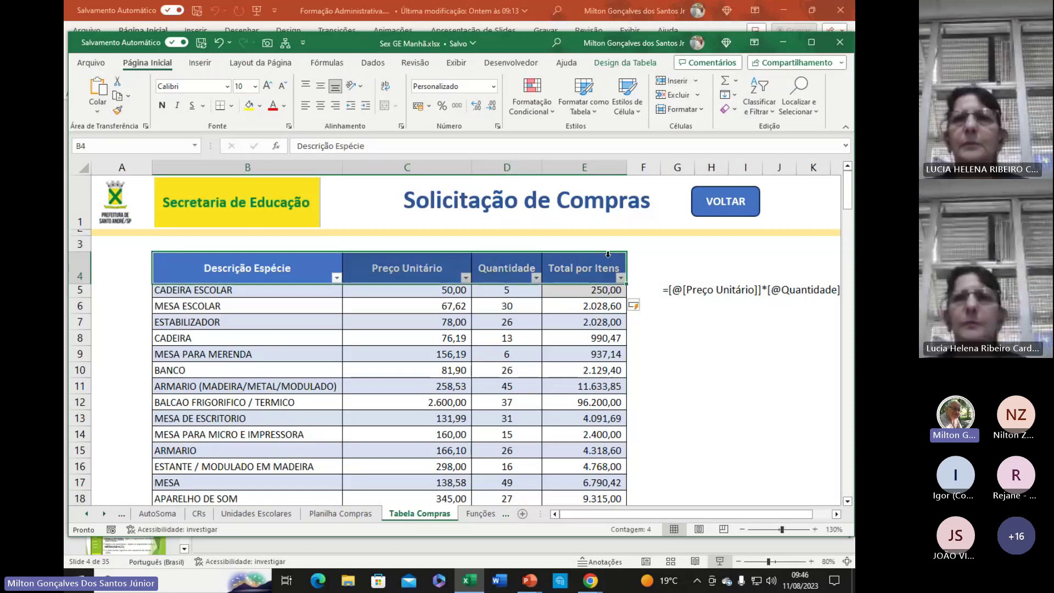
click(185, 291)
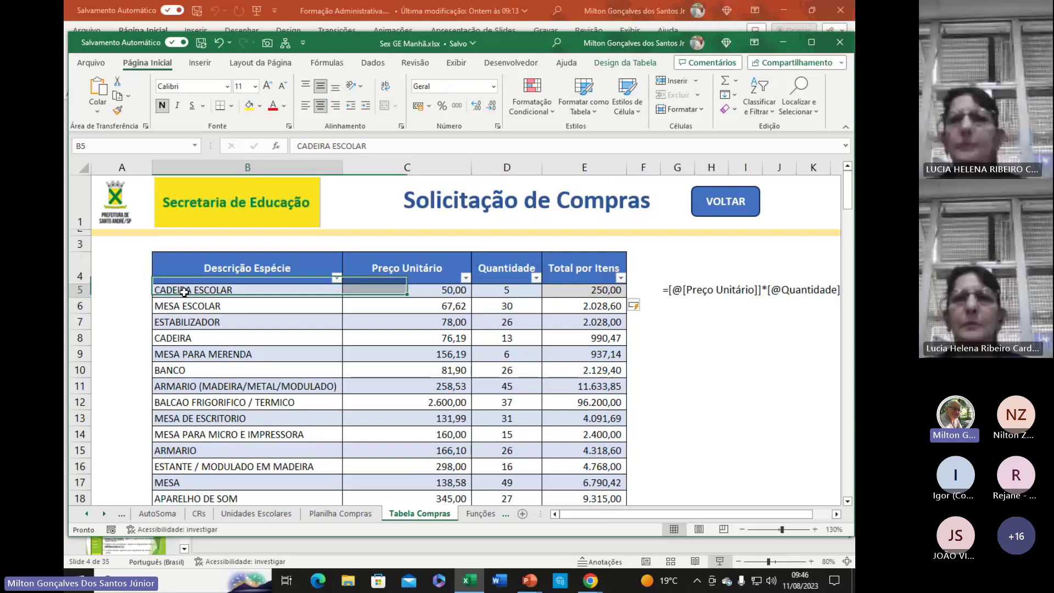
drag(185, 292, 607, 425)
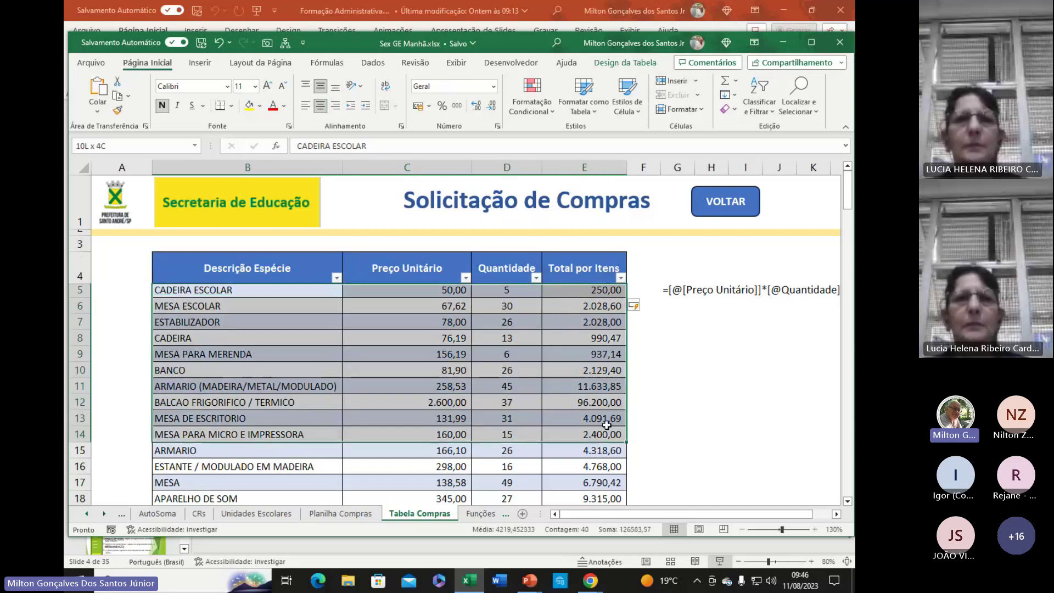
click(257, 351)
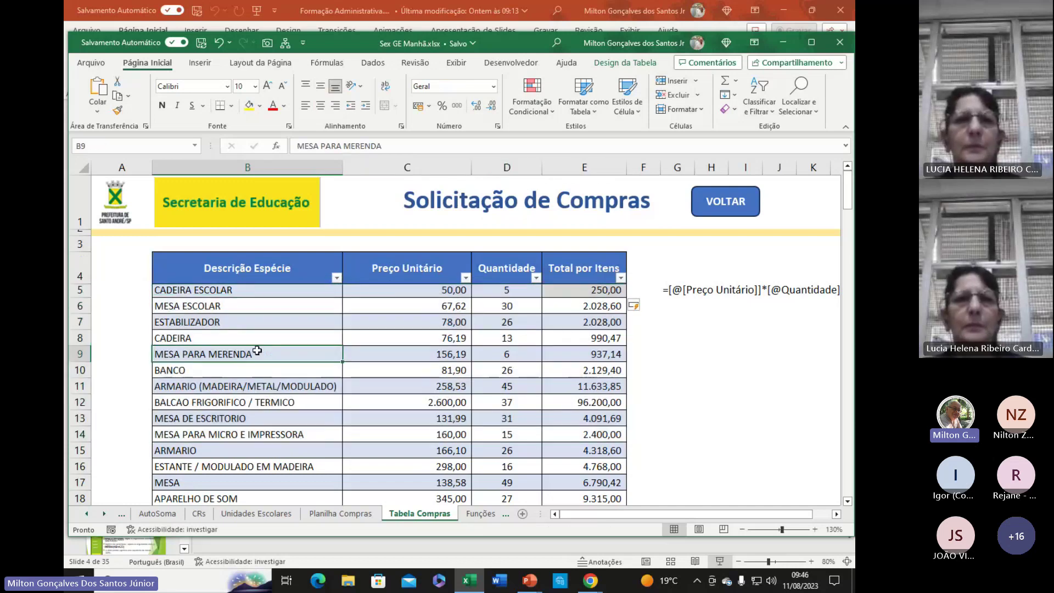
drag(279, 264, 588, 268)
click(554, 333)
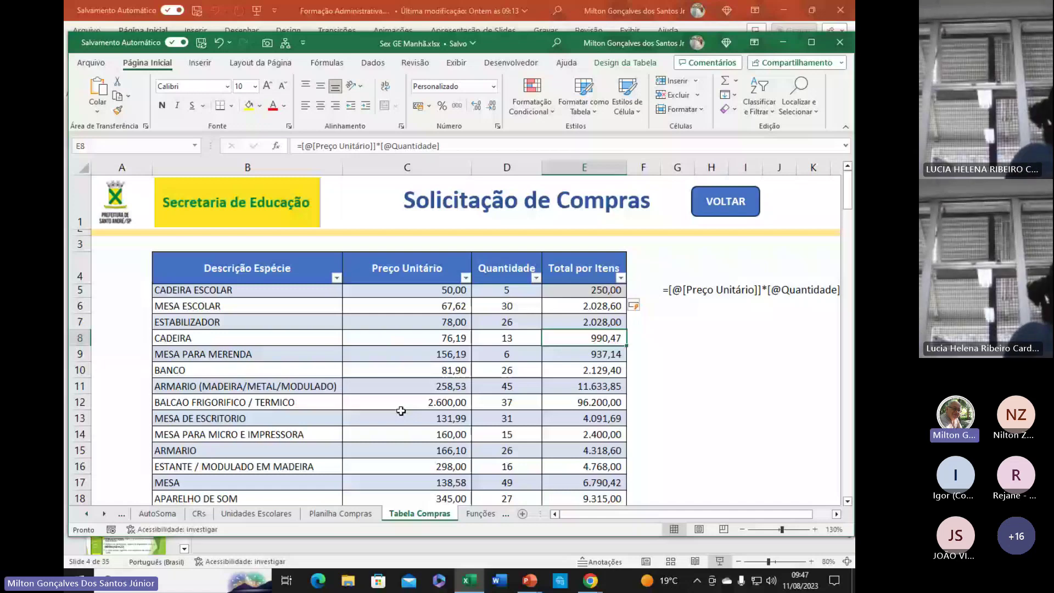
- Switch to the PowerPoint slide show and advance from Planilha x Tabela to the Fórmulas e Funções slide
key(alt+Tab)
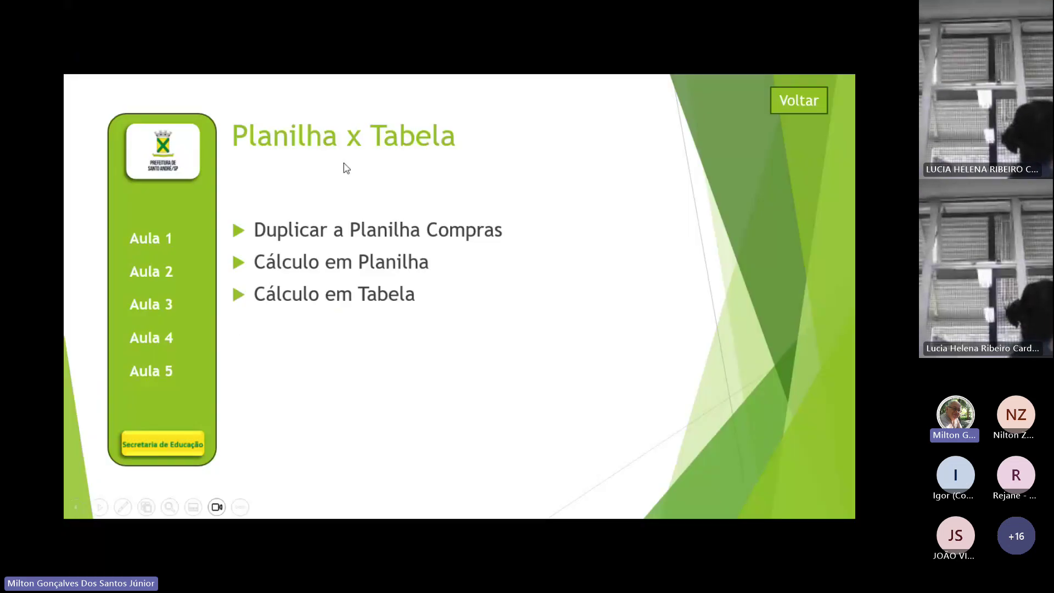
click(387, 388)
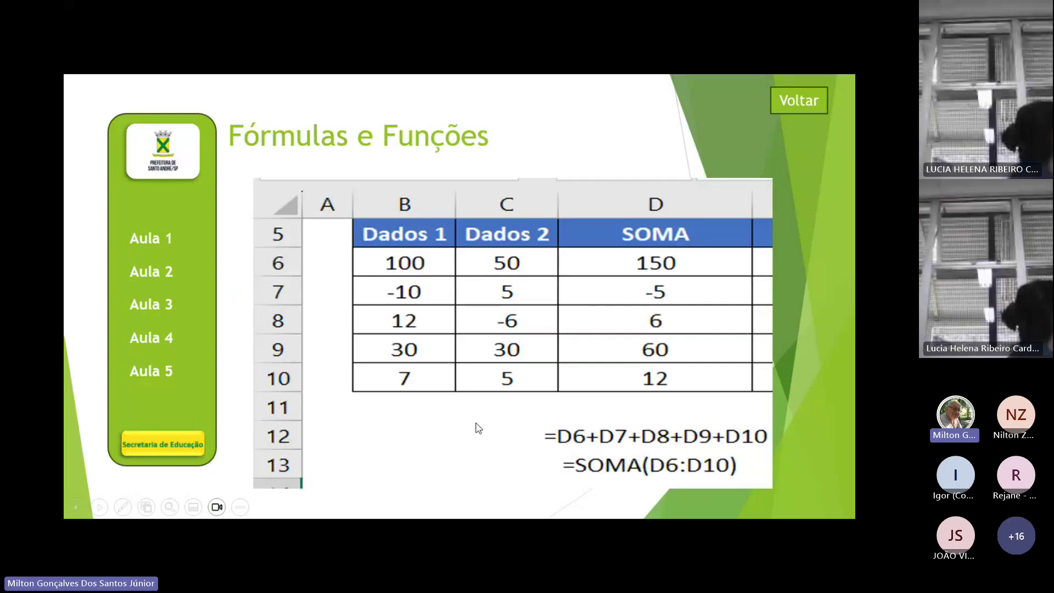
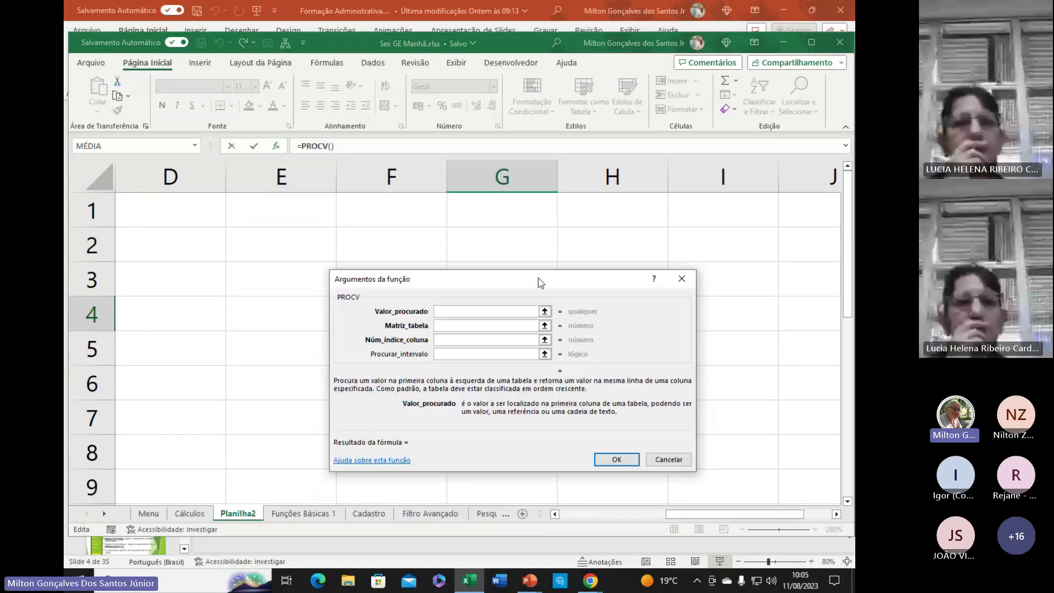
- Examine the argument fields of the PROCV function for G4 and cancel the function
drag(539, 280, 540, 241)
click(478, 276)
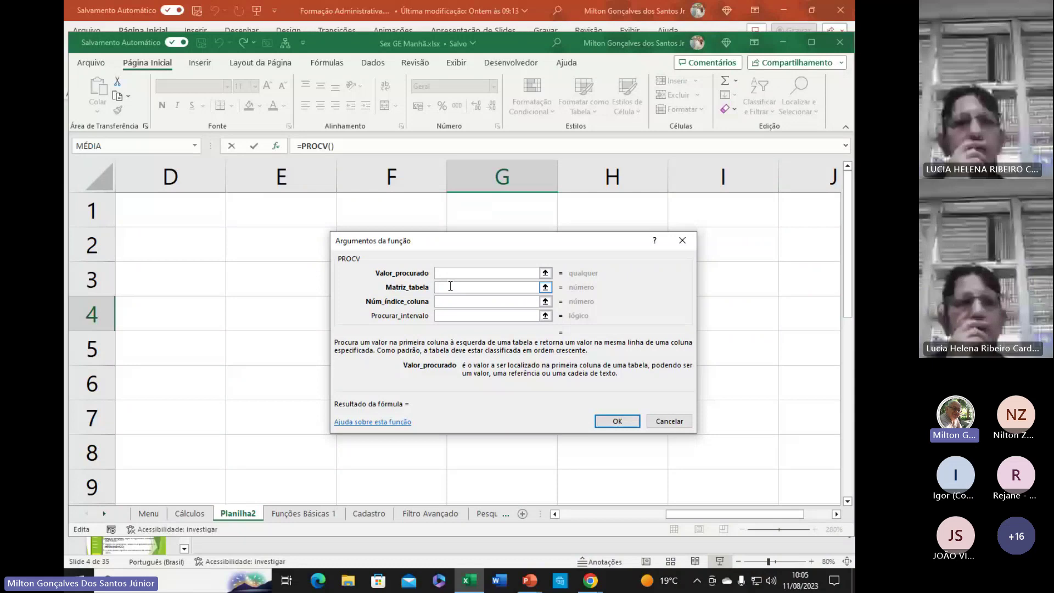
click(678, 423)
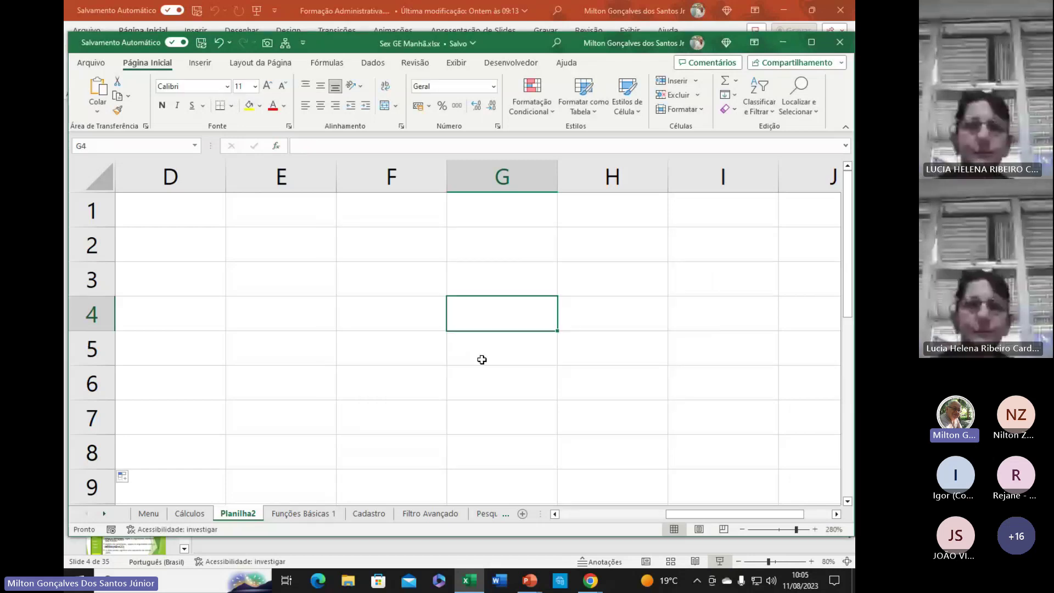
- Begin the formula =procv( in F4 on Planilha2 to bring up its argument syntax
click(390, 353)
click(377, 318)
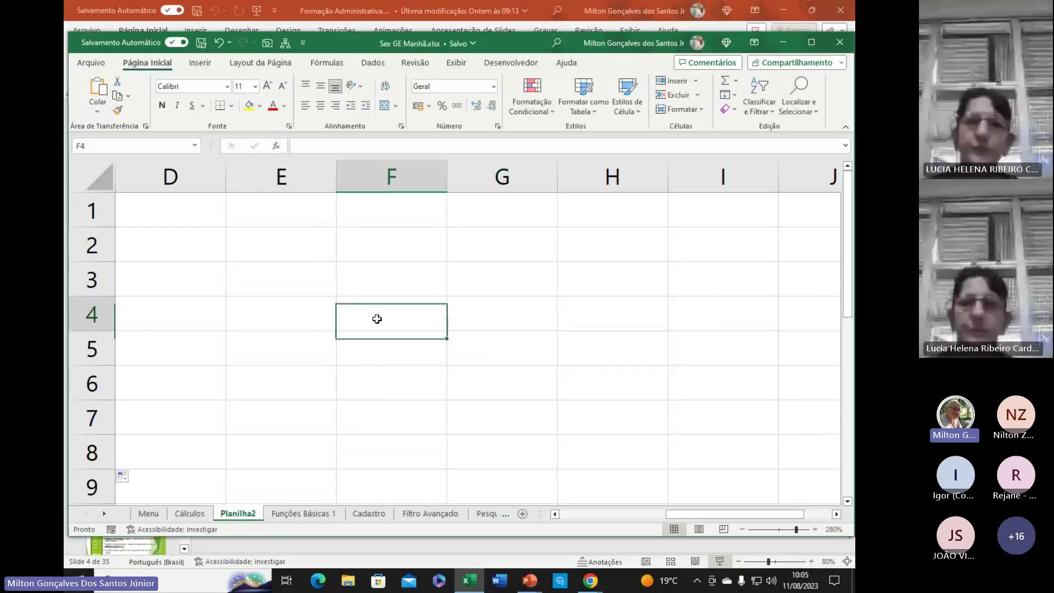
double_click(368, 298)
text(=)
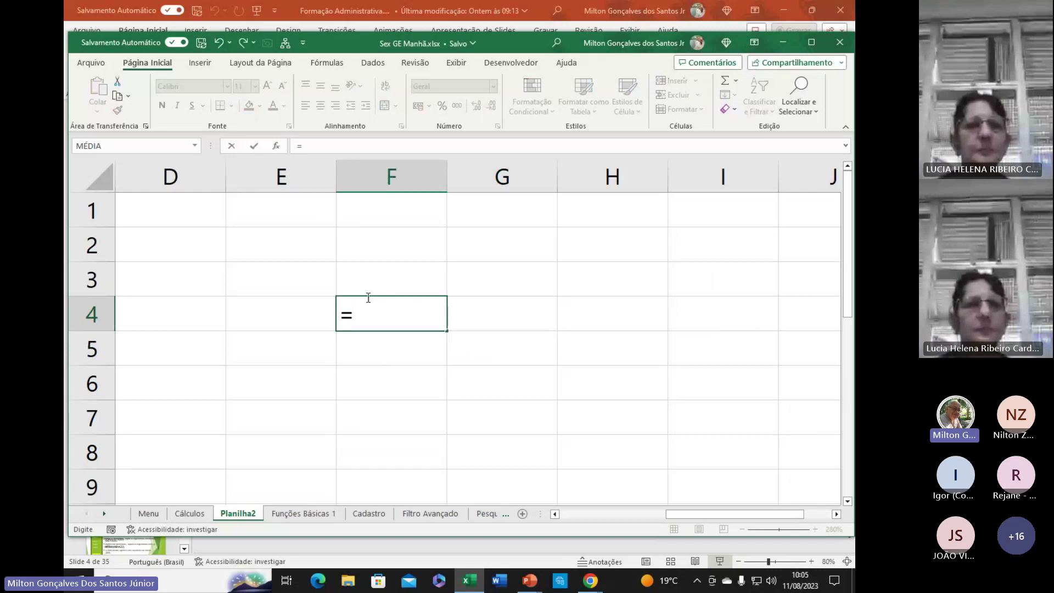
text(procv()
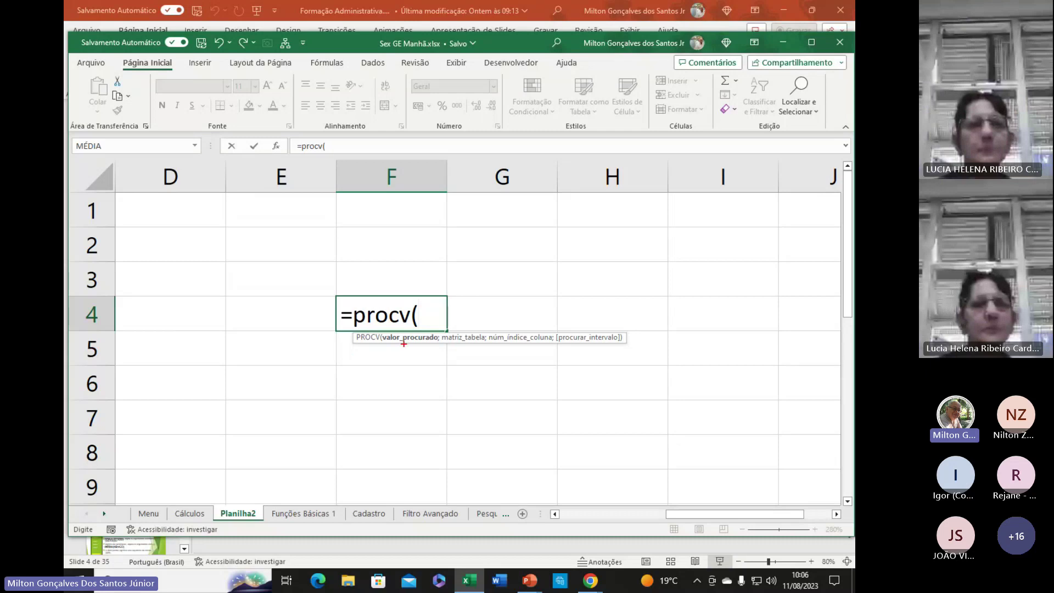
- Mark valor_procurado, matriz_tabela, núm_índice_coluna and procurar_intervalo in the PROCV syntax hint with red arrows, and discard the unfinished formula
drag(410, 388, 405, 346)
drag(431, 464, 405, 345)
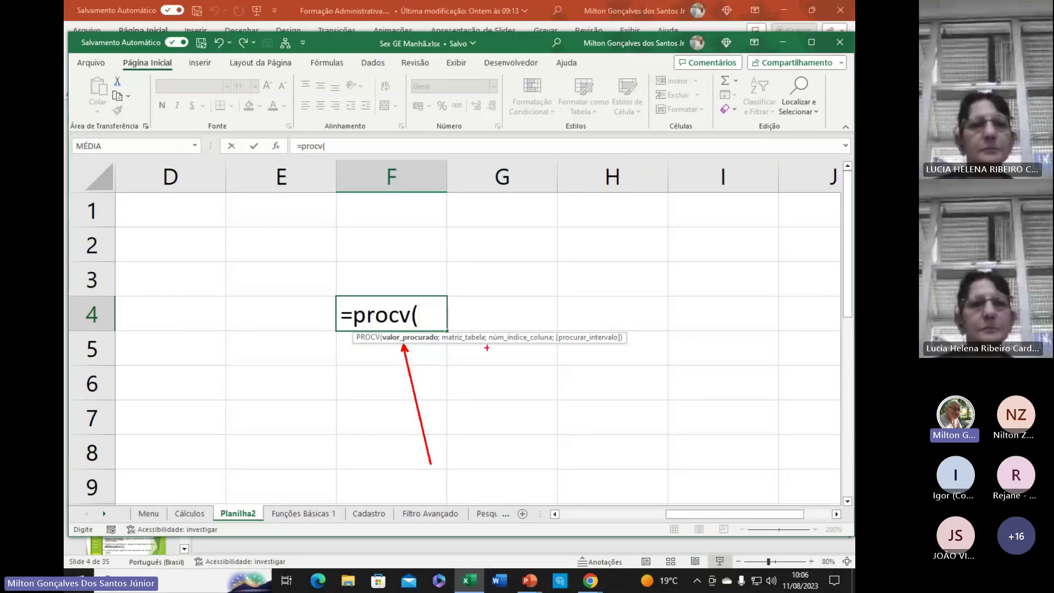
drag(489, 445, 469, 342)
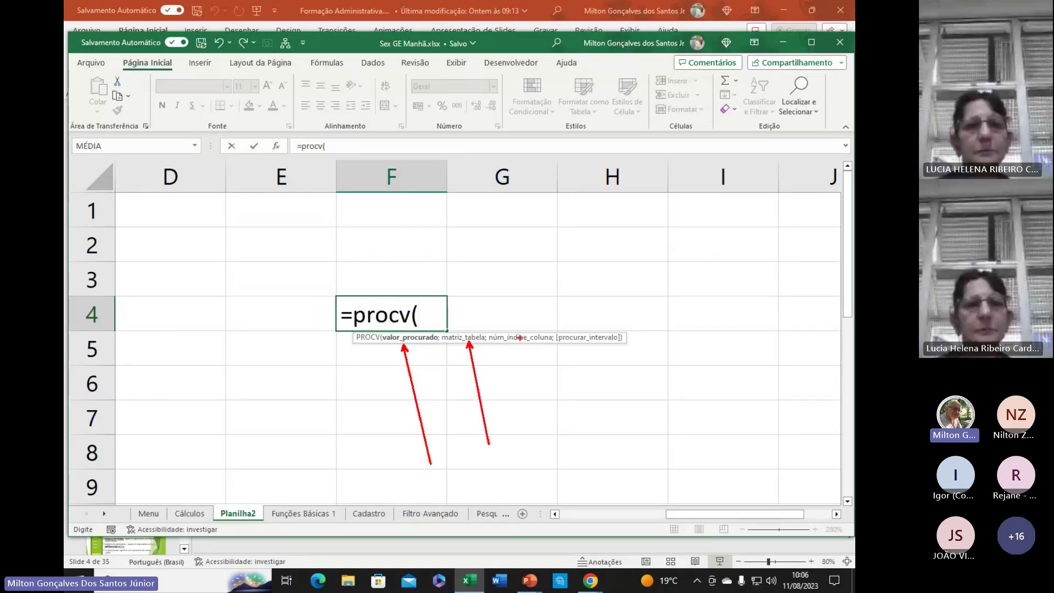
drag(546, 421, 519, 341)
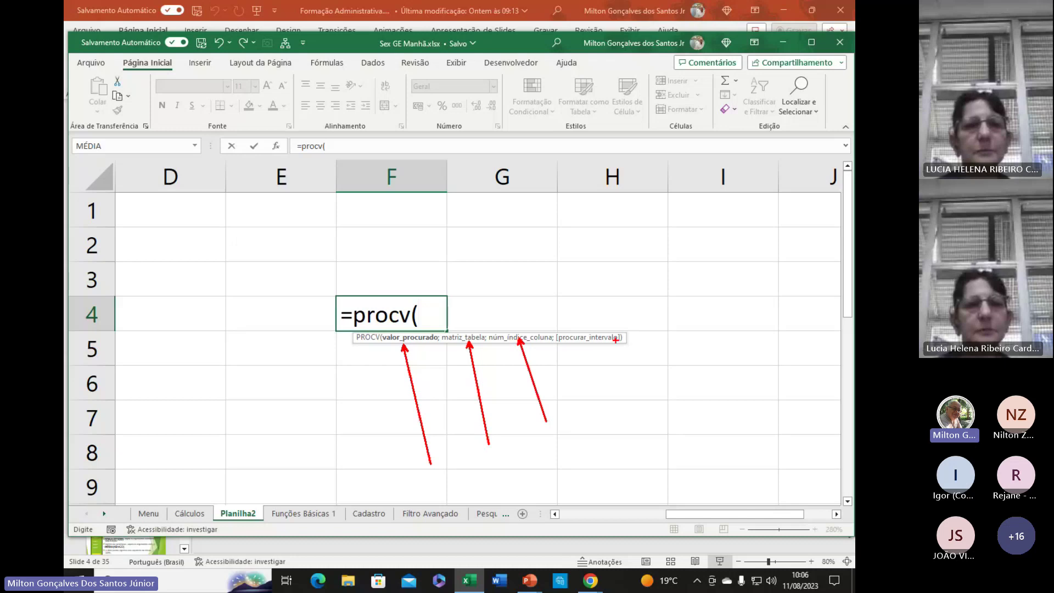
drag(641, 443, 598, 342)
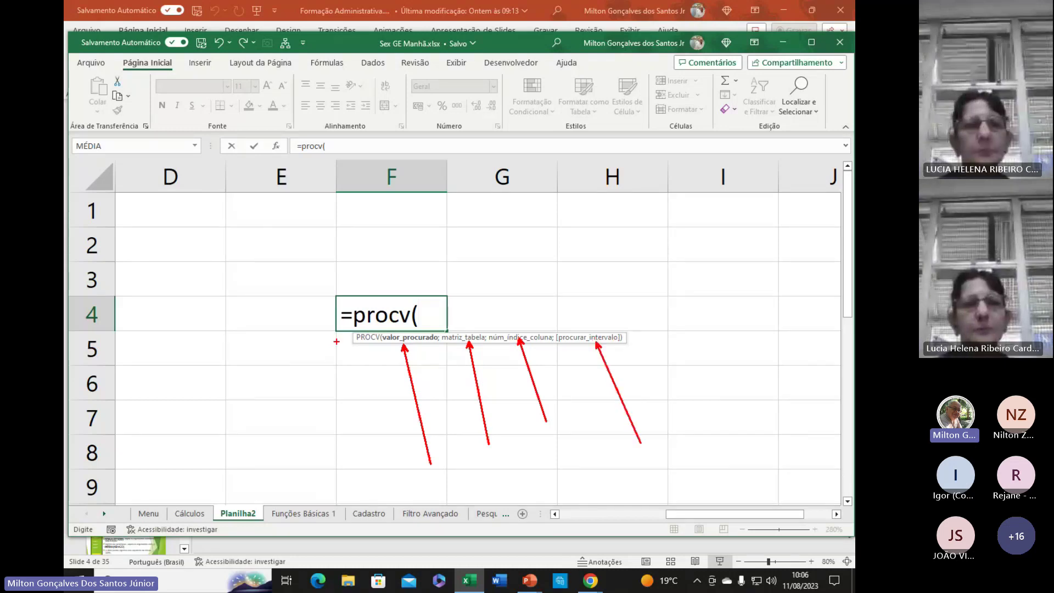
mouse_move(344, 333)
mouse_down()
mouse_move(380, 352)
mouse_move(650, 347)
mouse_up()
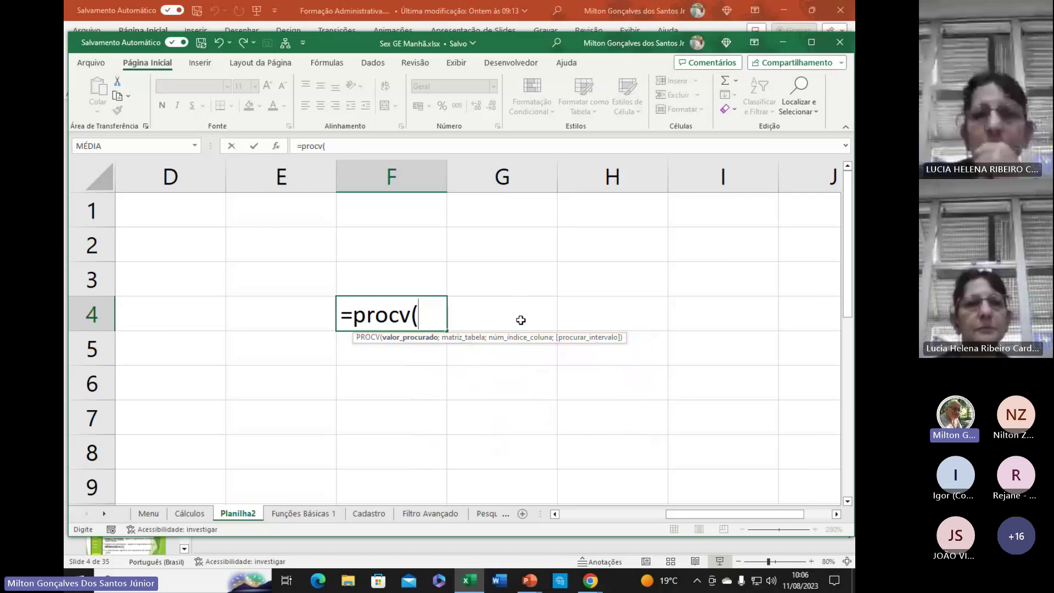
key(Escape)
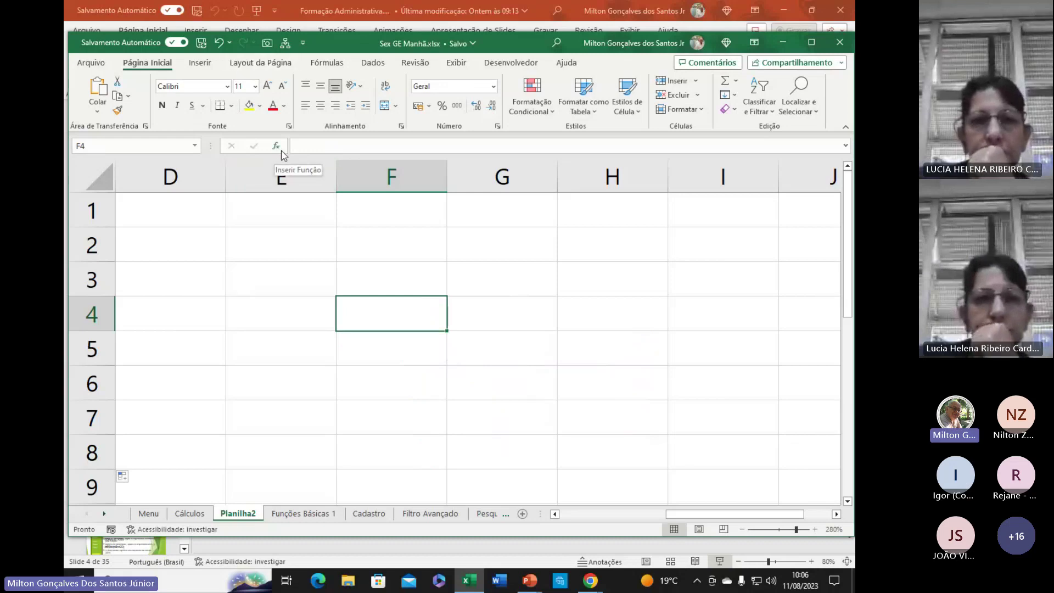
- Point out Inserir Função with a red arrow, use it to review the SE function's arguments for F4, and cancel
key(ctrl+2)
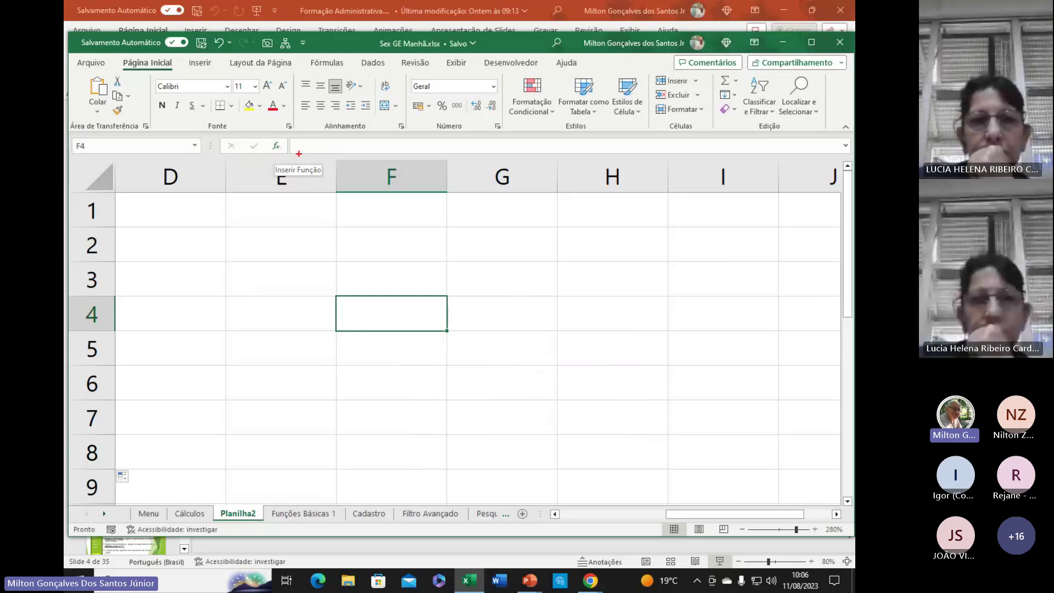
drag(276, 146, 387, 323)
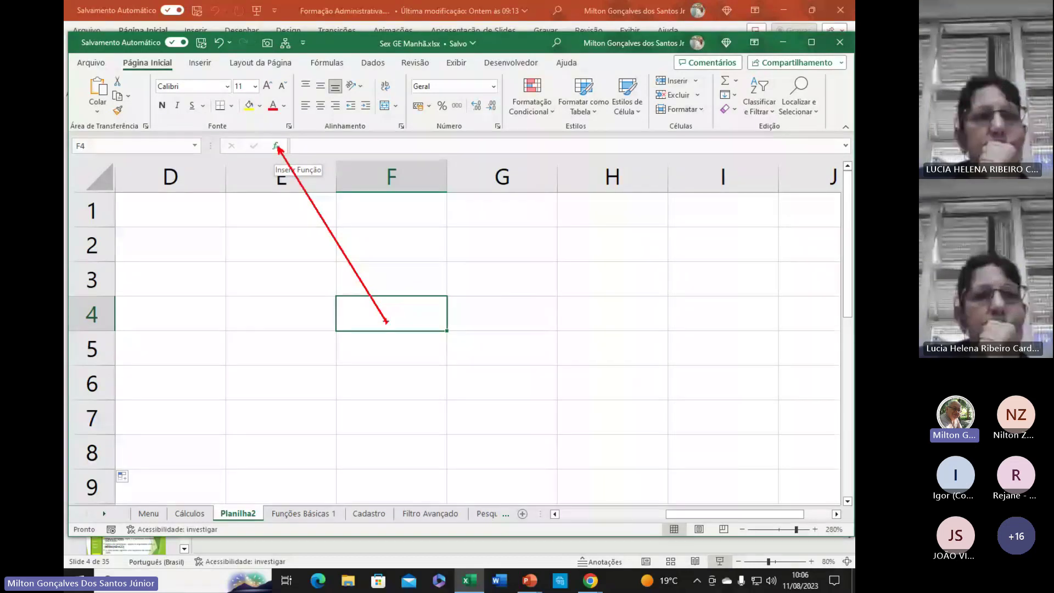
key(Escape)
click(276, 146)
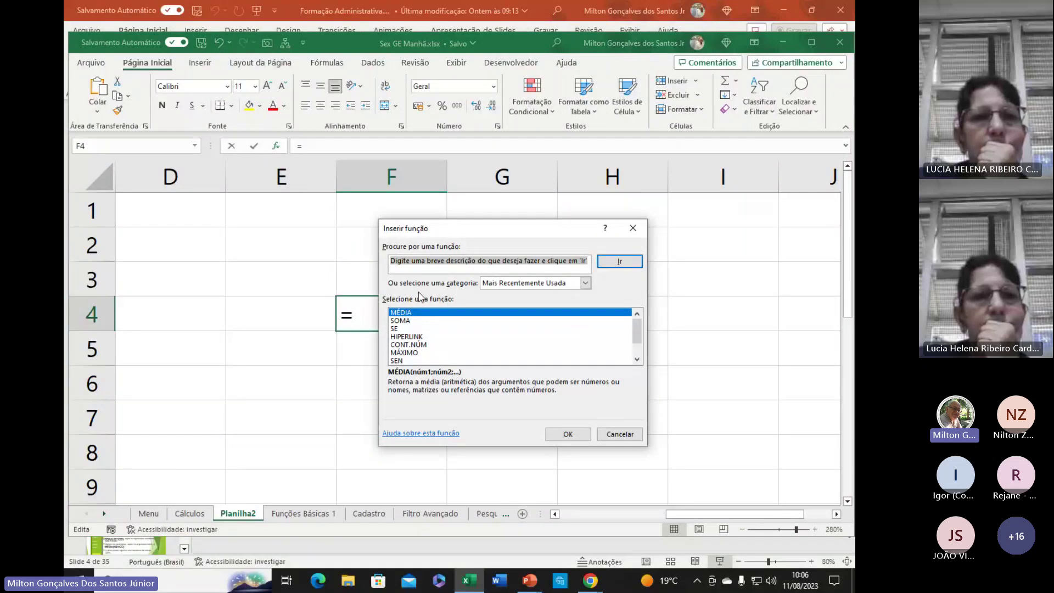
click(398, 329)
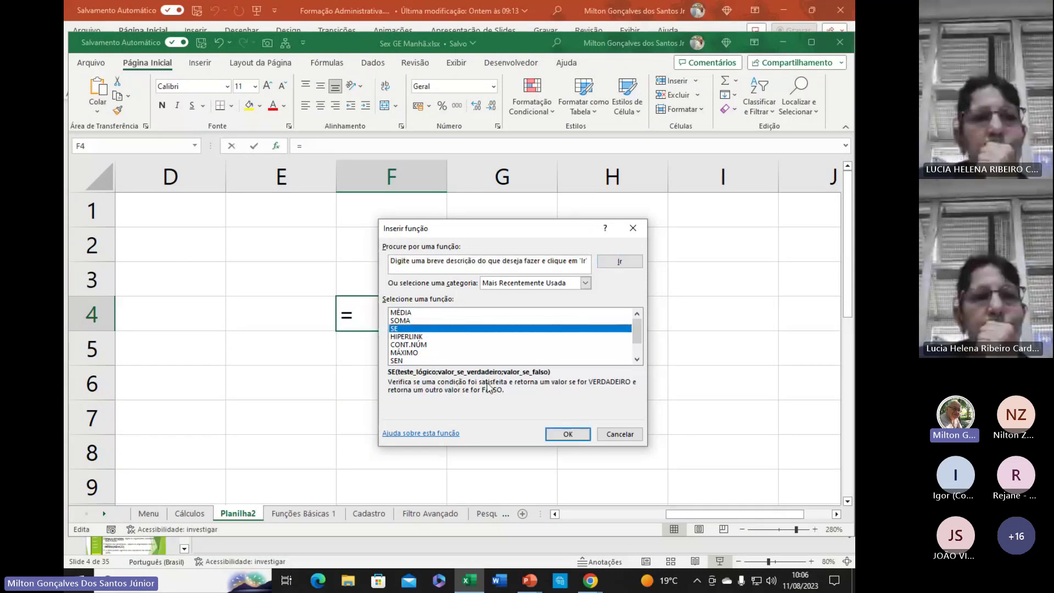
click(569, 435)
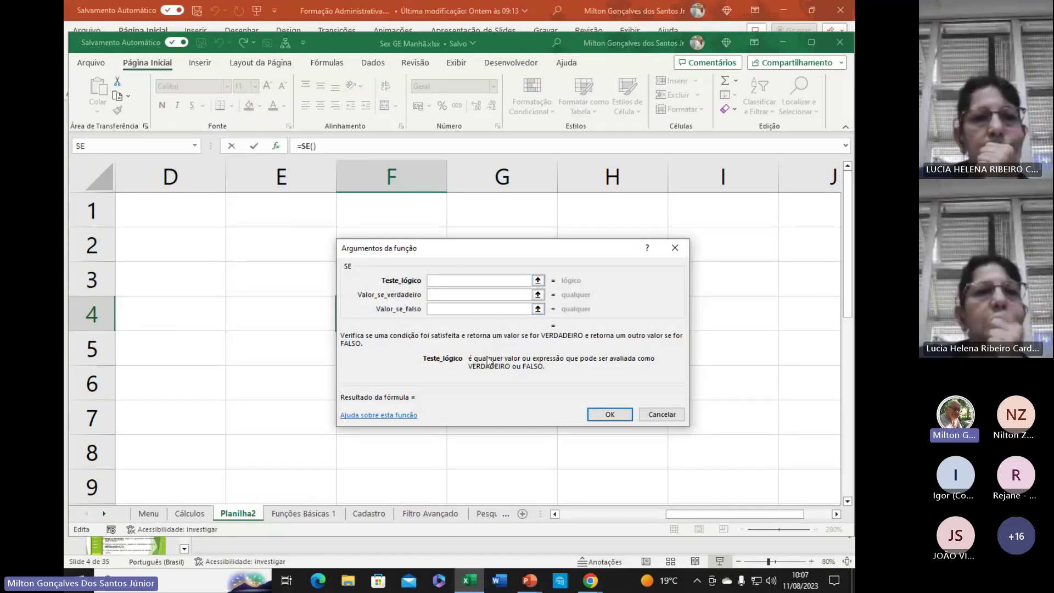
click(662, 415)
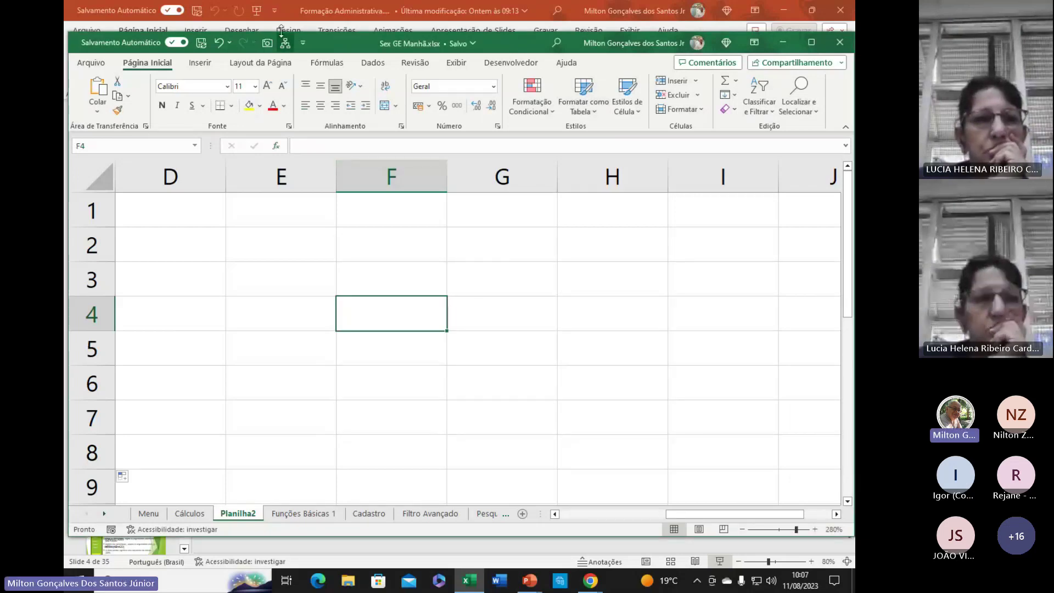
- Mark Inserir Função, the Biblioteca de Funções and its function categories with red boxes and arrows, and clear the markings
click(327, 65)
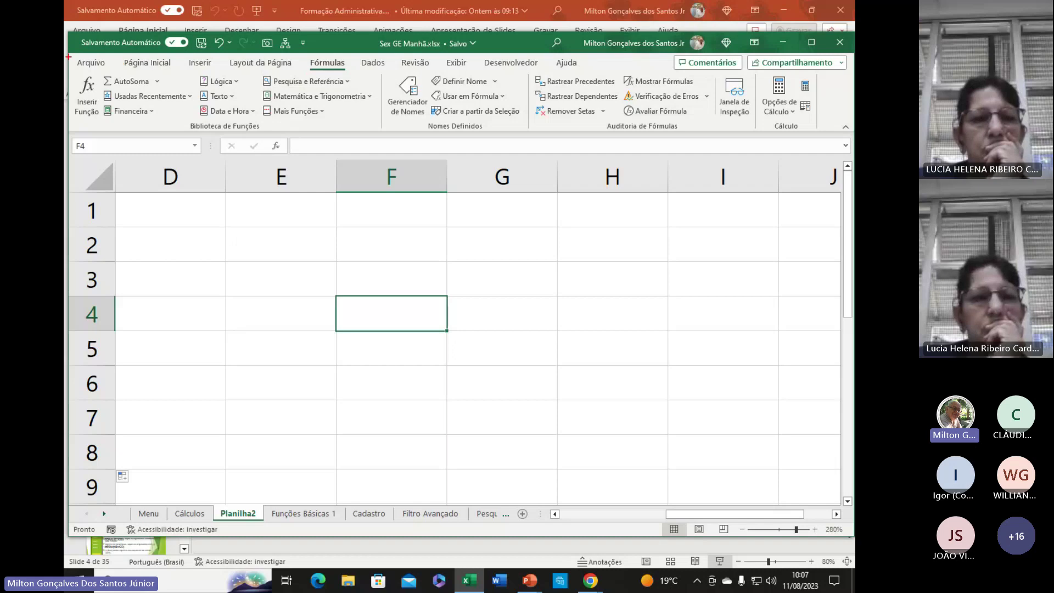
drag(70, 70, 103, 123)
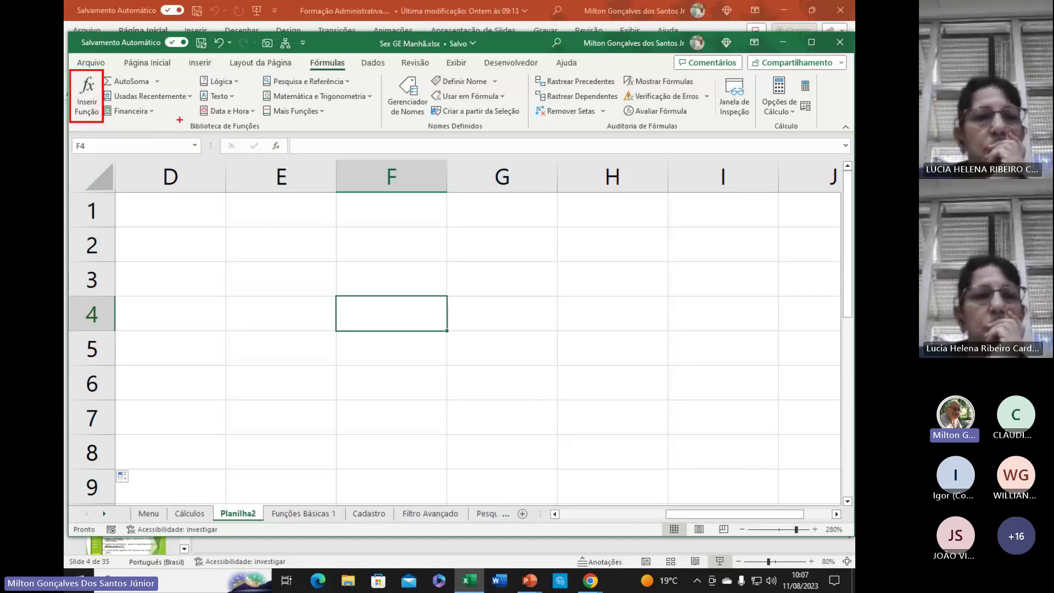
drag(179, 120, 267, 142)
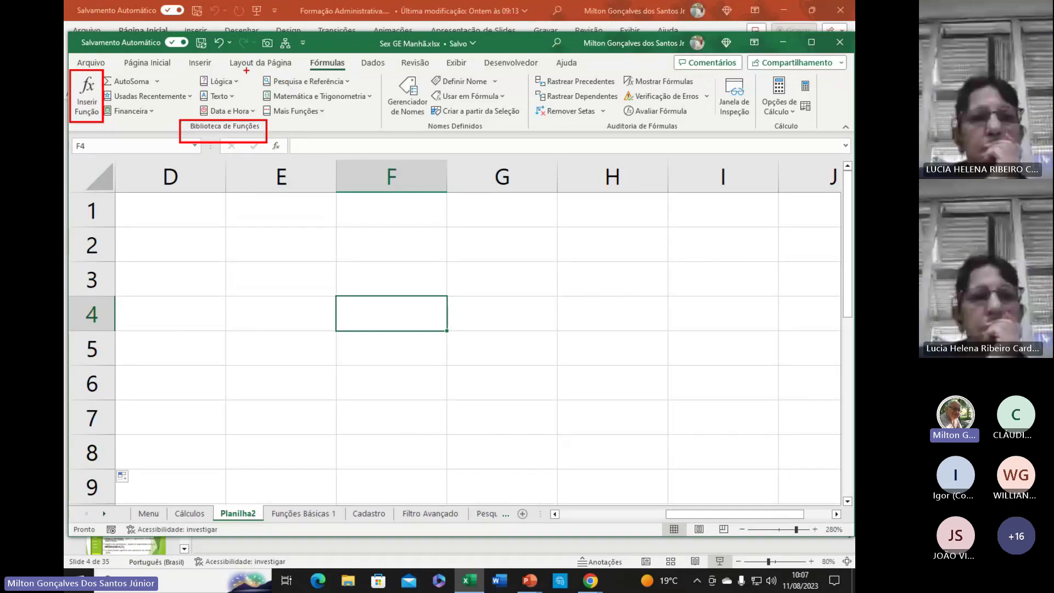
mouse_move(257, 72)
mouse_down()
mouse_move(277, 94)
mouse_move(363, 90)
mouse_up()
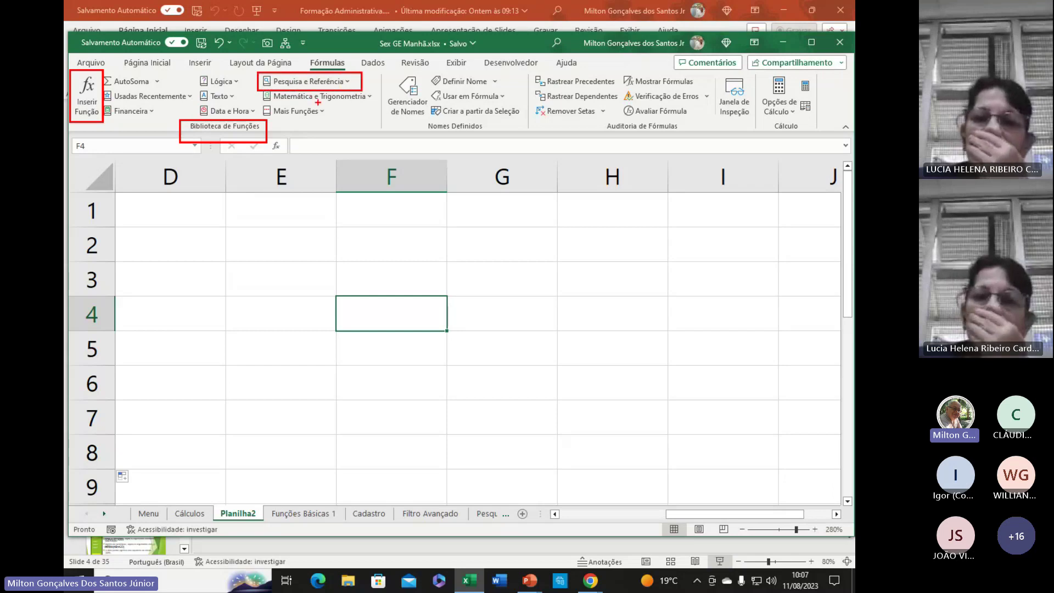
drag(311, 94, 442, 180)
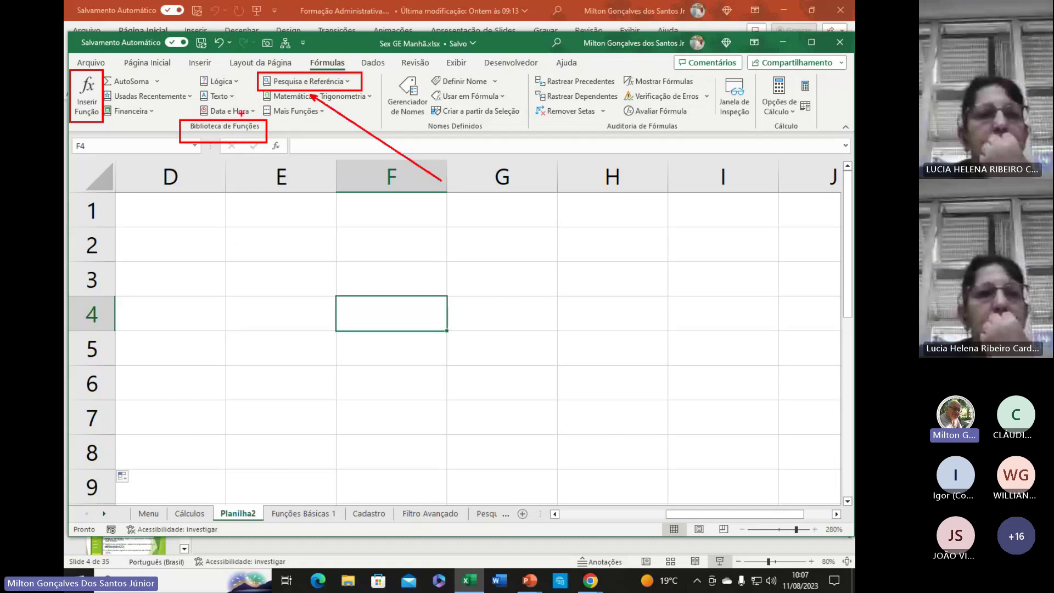
drag(242, 113, 318, 213)
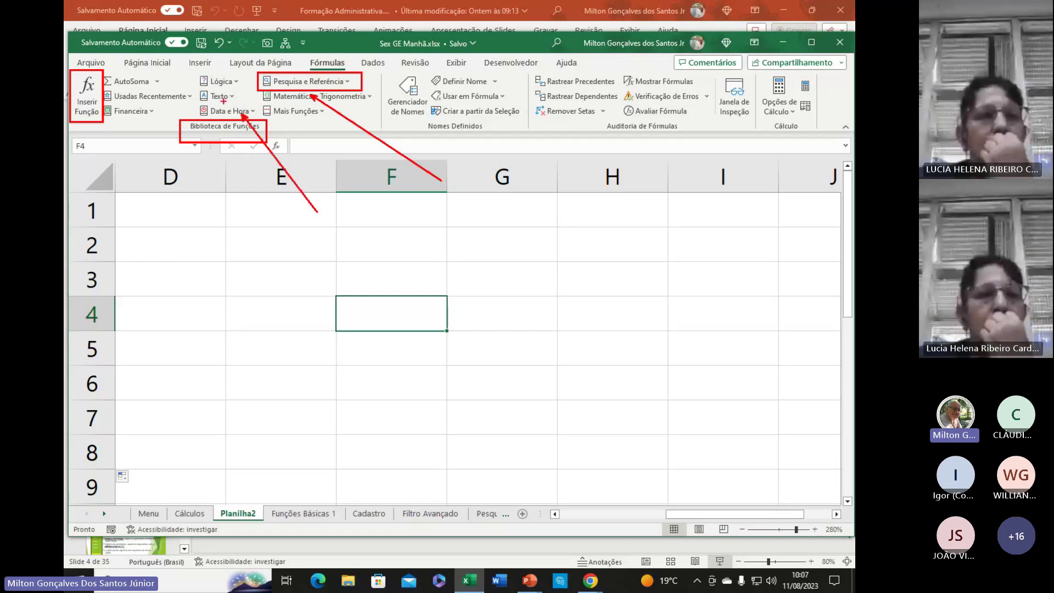
drag(246, 183, 225, 94)
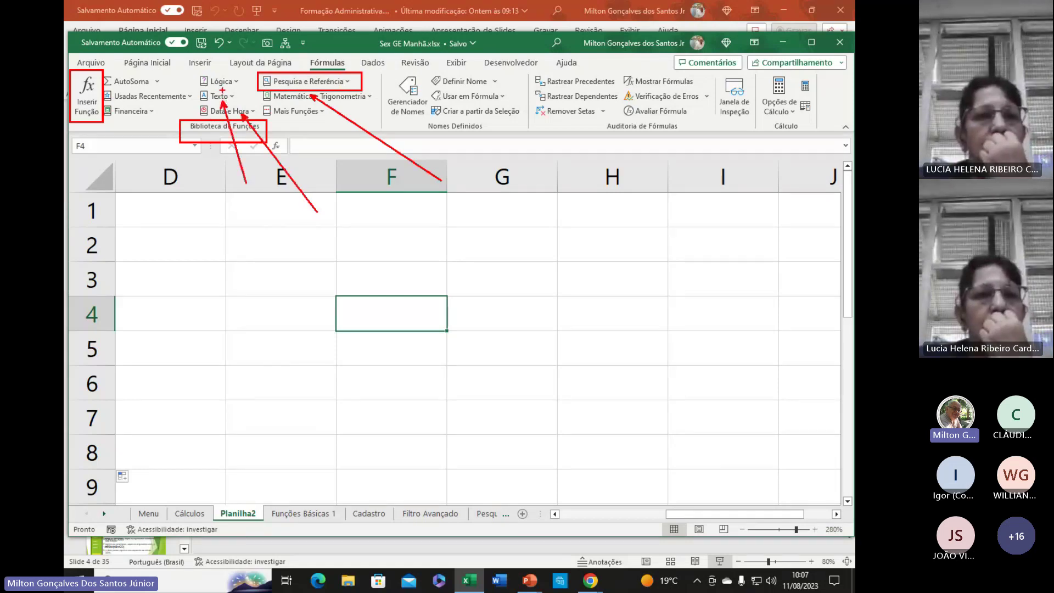
drag(164, 141, 220, 84)
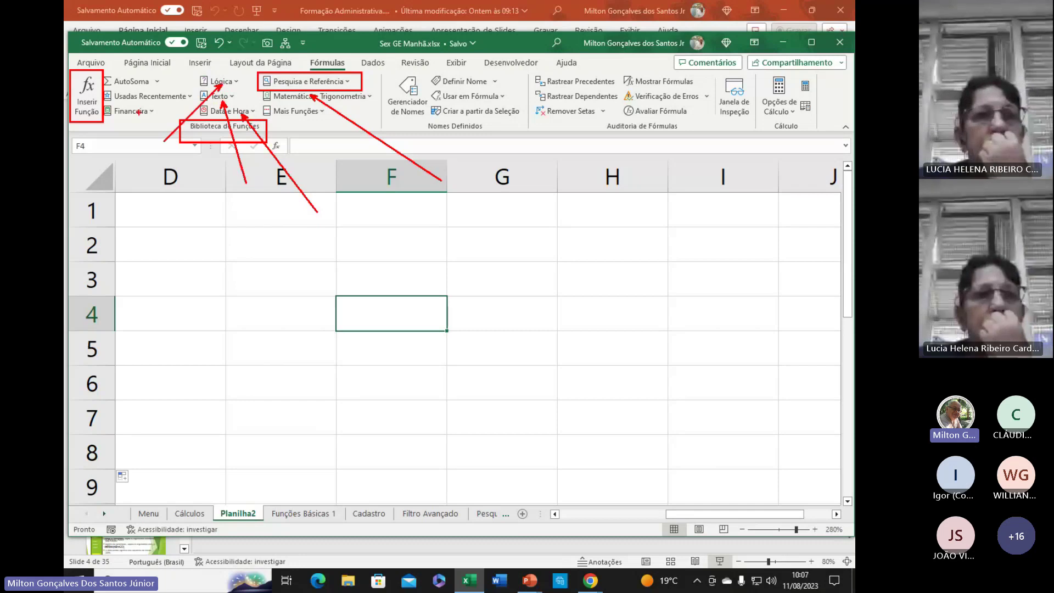
drag(138, 111, 171, 176)
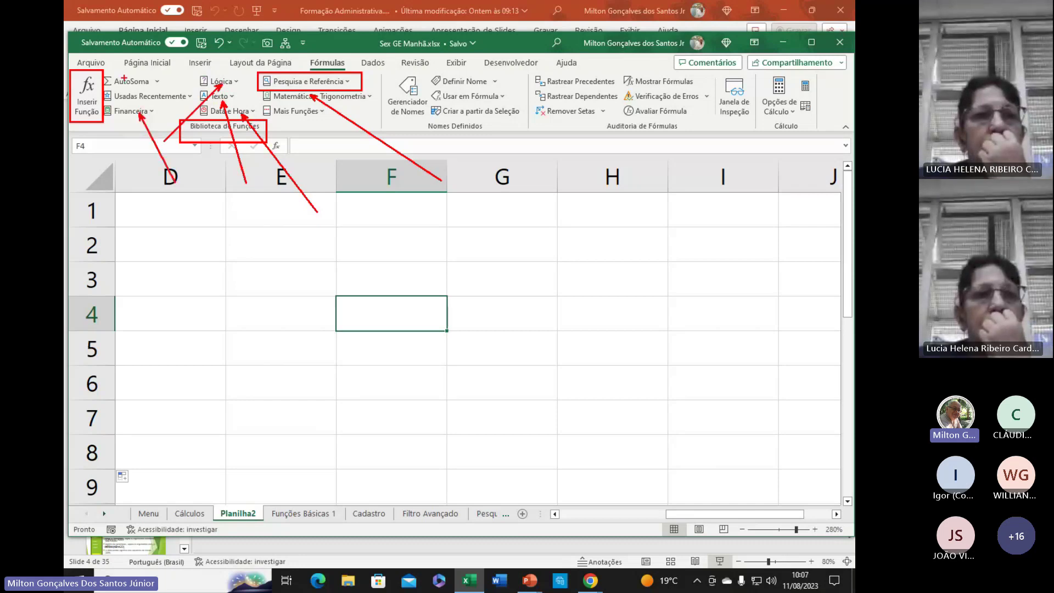
drag(128, 82, 280, 249)
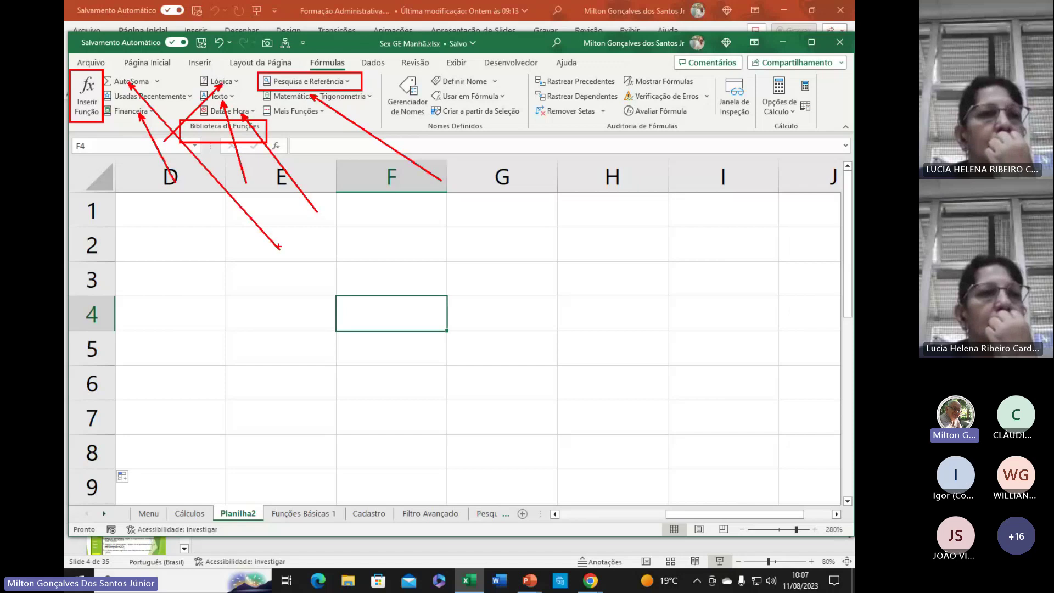
key(Escape)
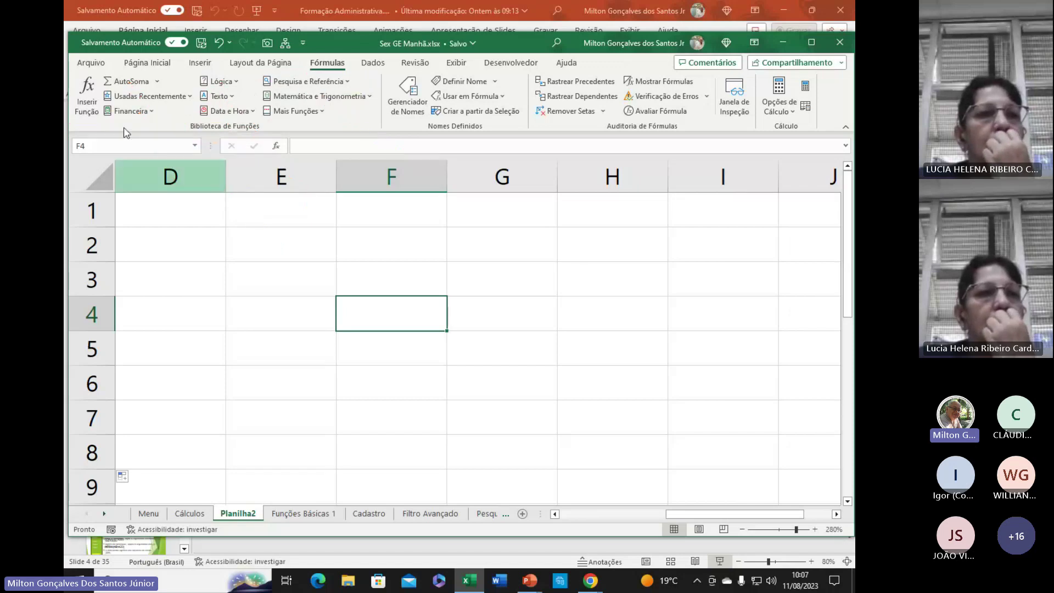
- Review the SOMA function's arguments for F4 through Inserir Função and cancel the function
click(88, 91)
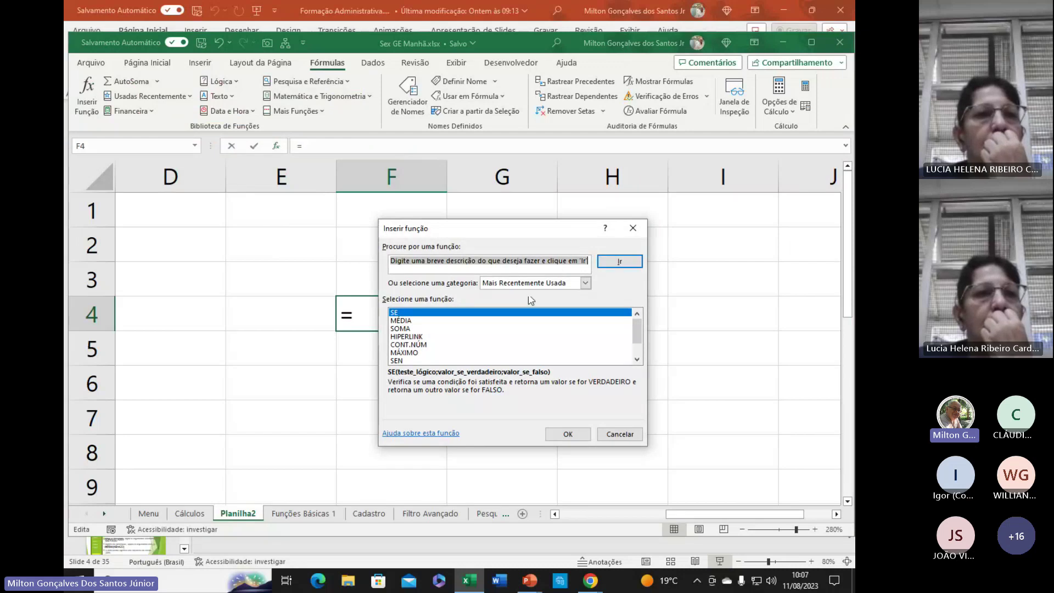
double_click(404, 328)
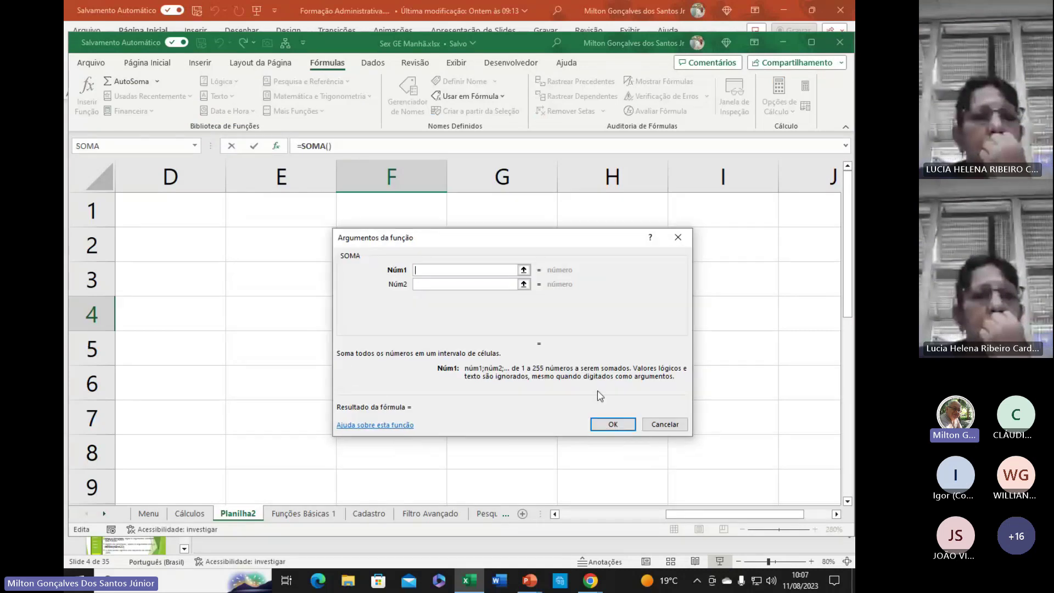
click(665, 424)
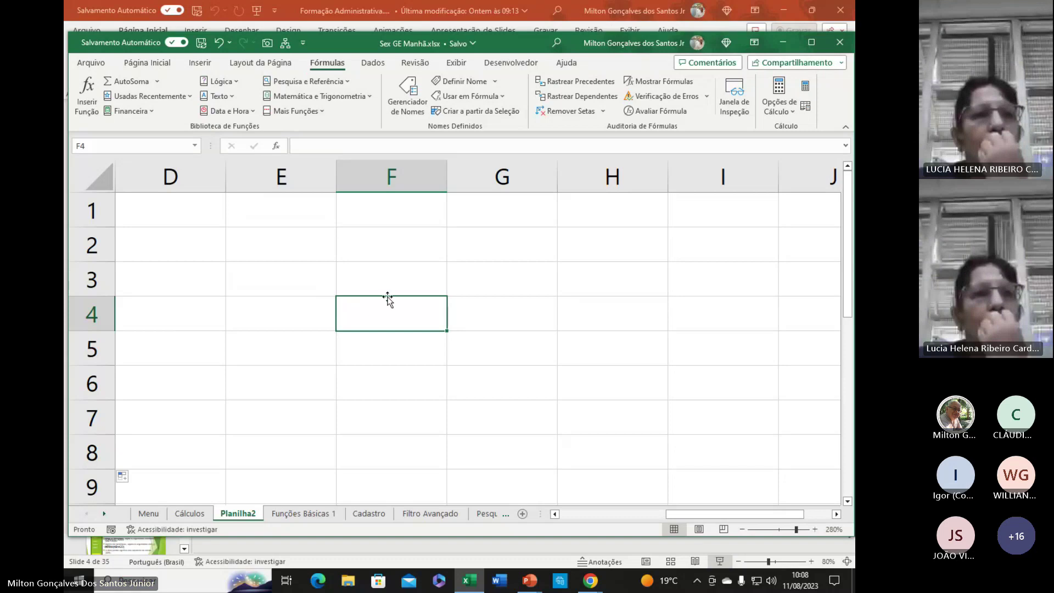
click(390, 352)
click(382, 309)
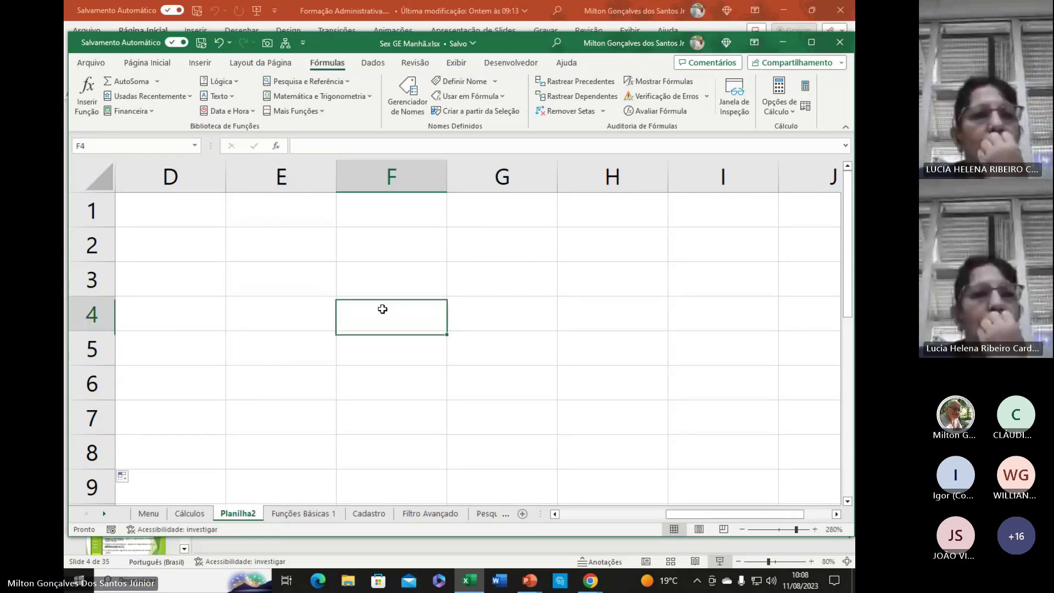
click(369, 270)
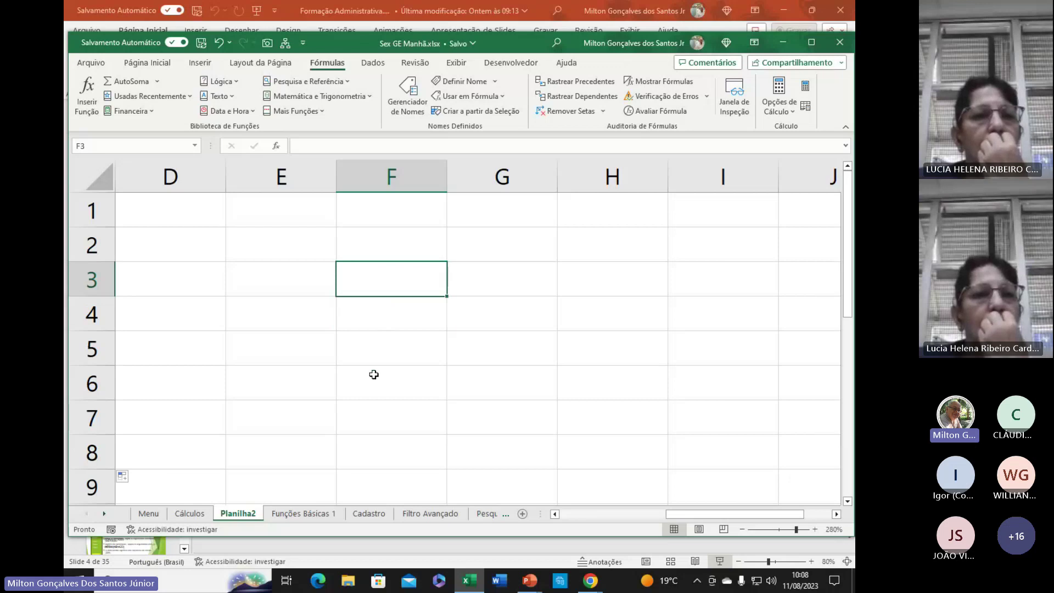
- Switch to the PowerPoint slide show, reveal the remaining Opções de Digitação items, and advance past Ajuda de Funções to the Exemplos Práticos slide
key(alt+Tab)
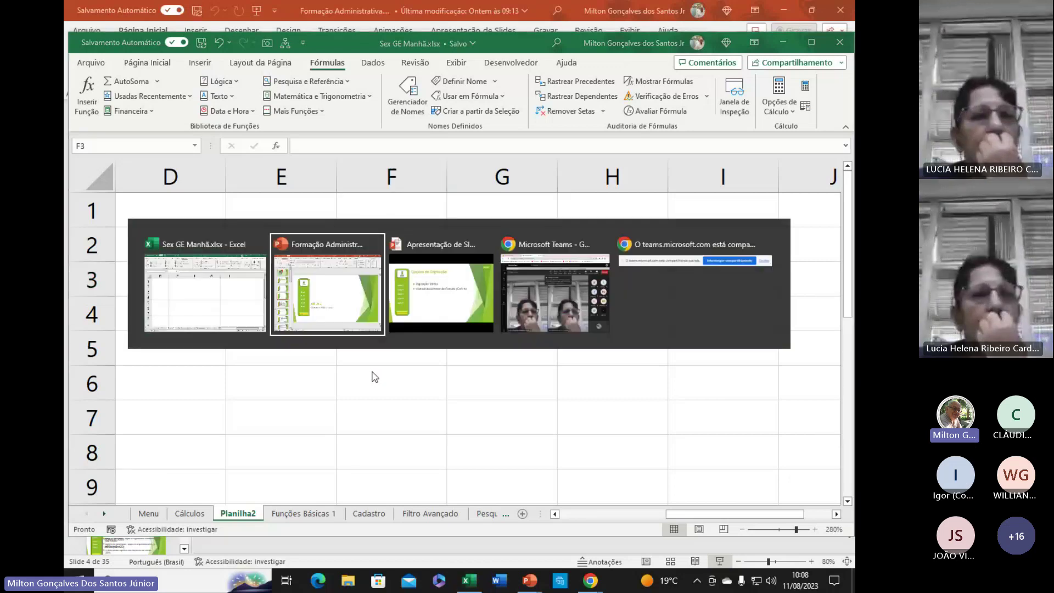
key(alt+Tab)
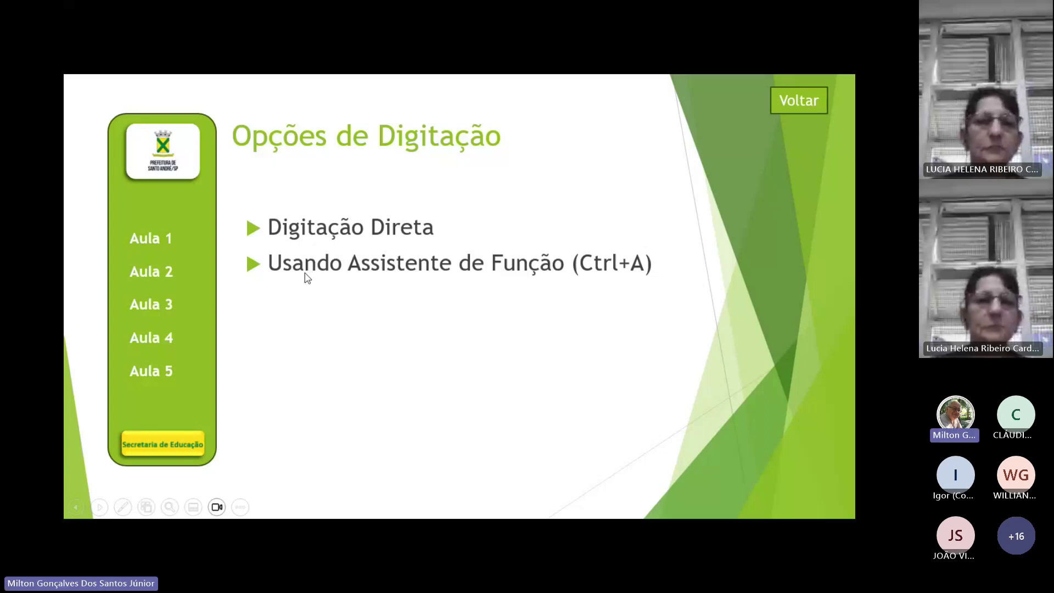
click(526, 344)
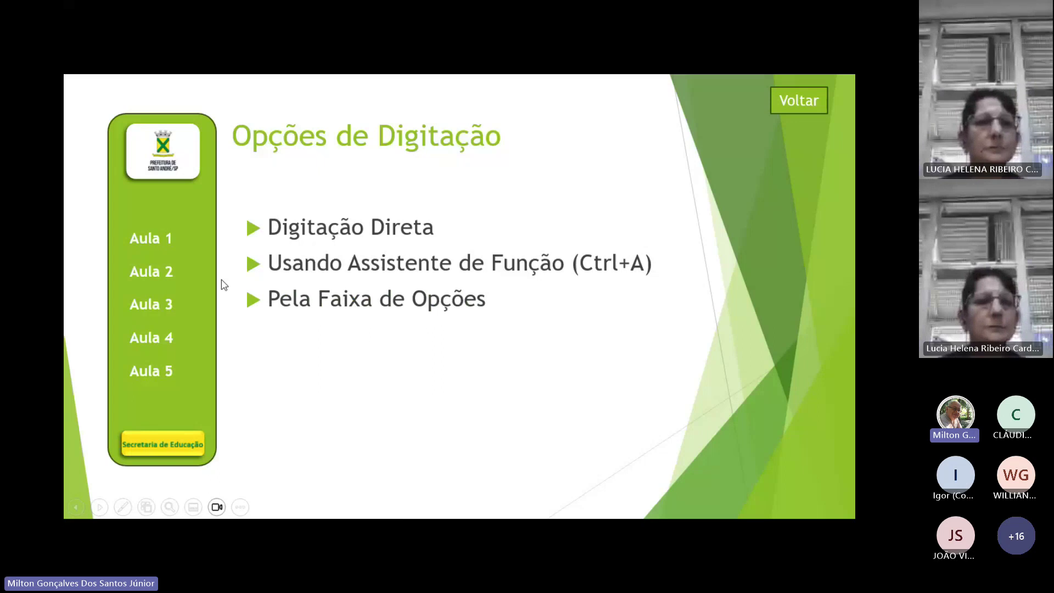
click(384, 365)
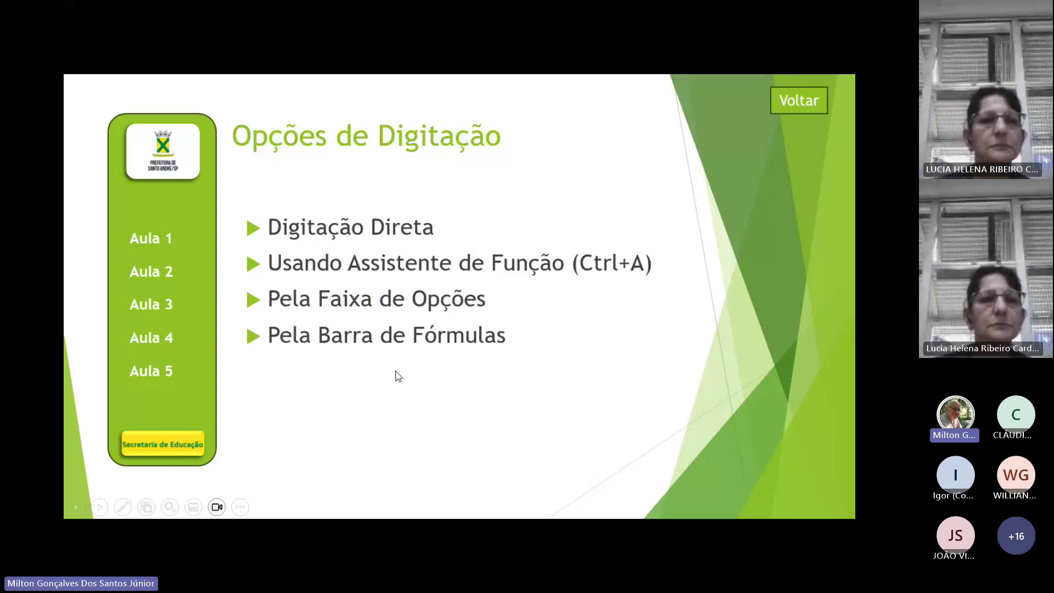
click(406, 397)
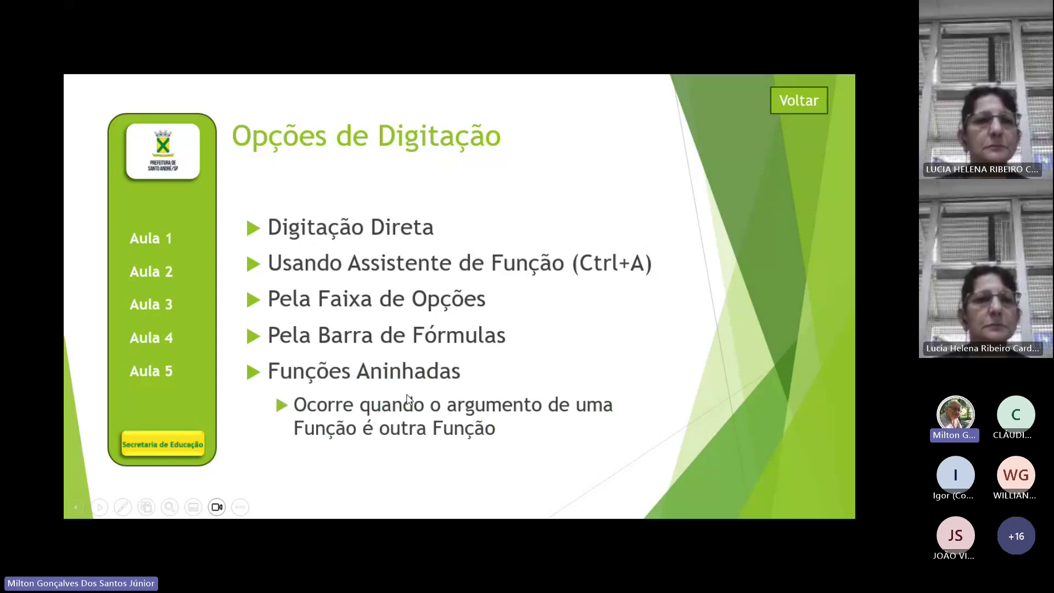
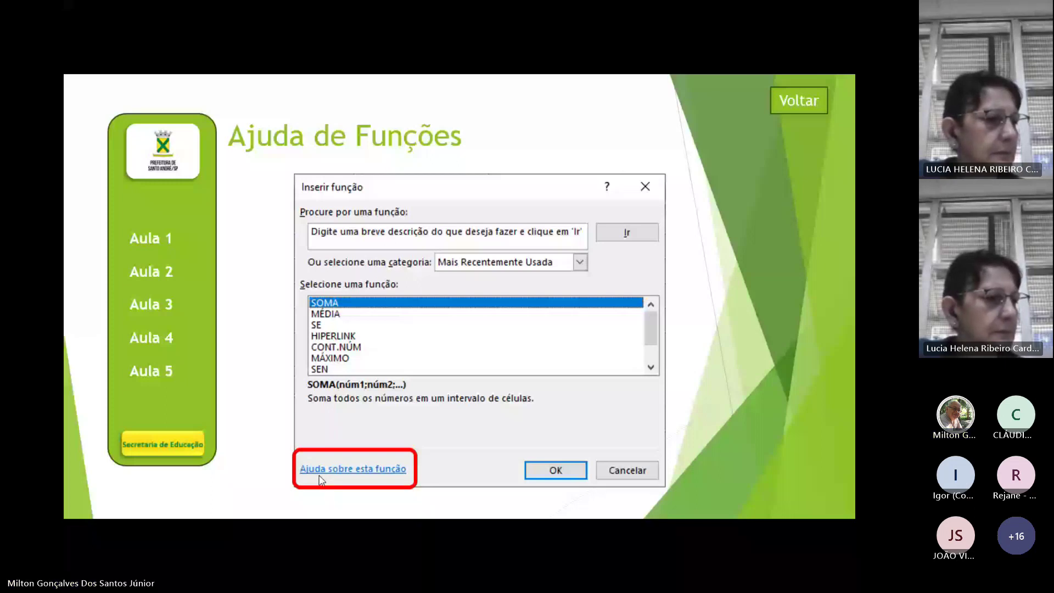
click(452, 454)
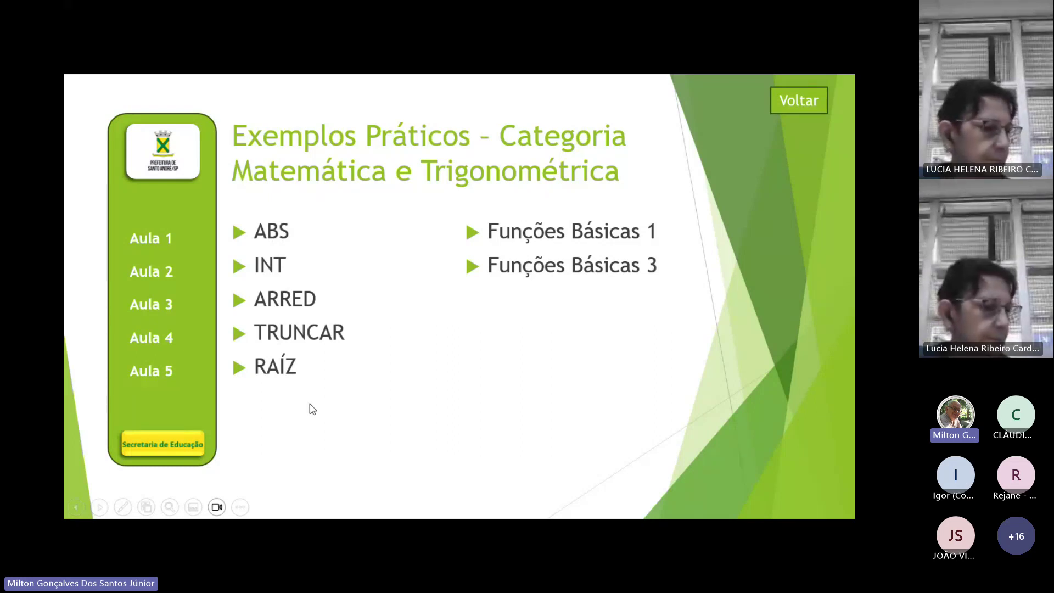
- Switch back to the Excel workbook and open the Funções Básicas 1 sheet through its link in the Menu Principal
key(alt+Tab)
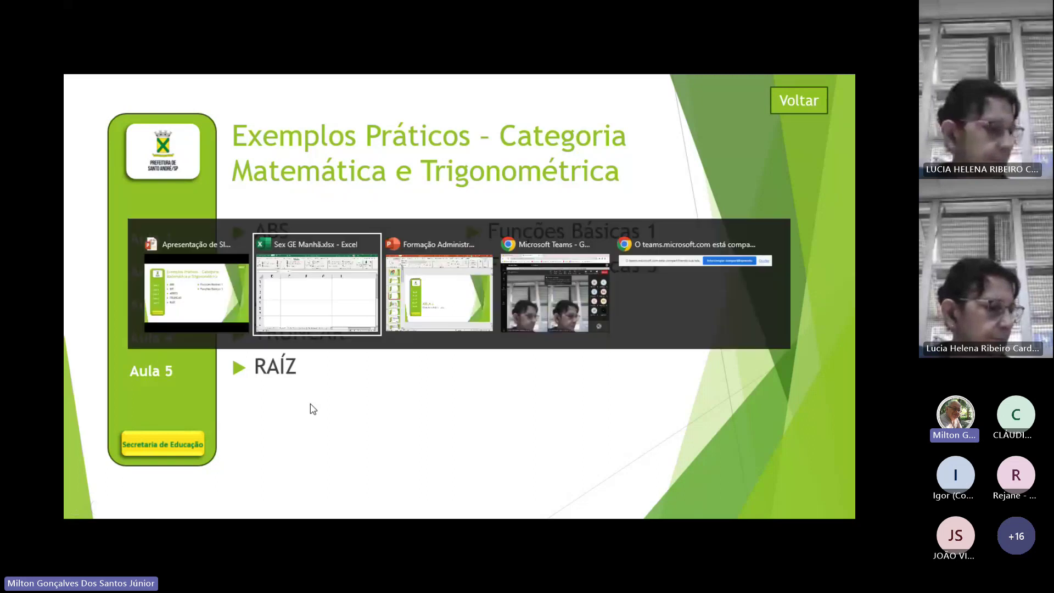
key(alt+Tab)
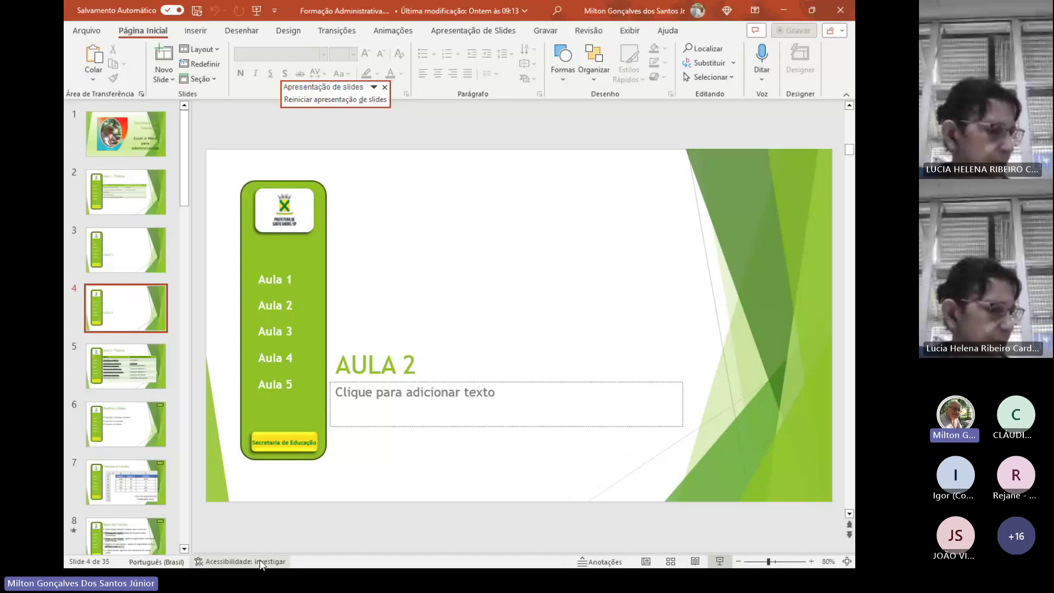
key(alt+Tab)
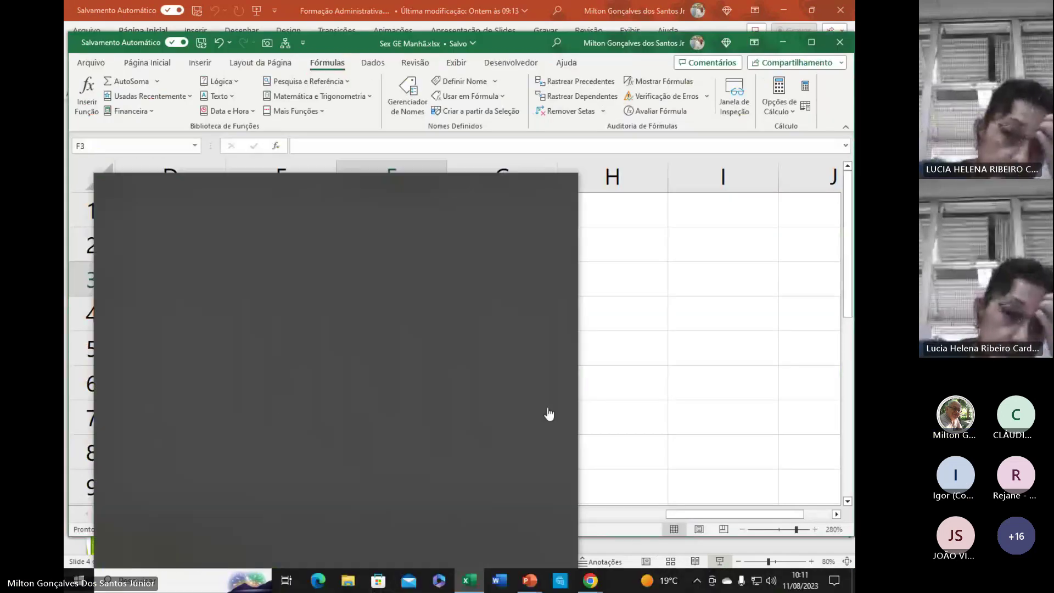
click(661, 390)
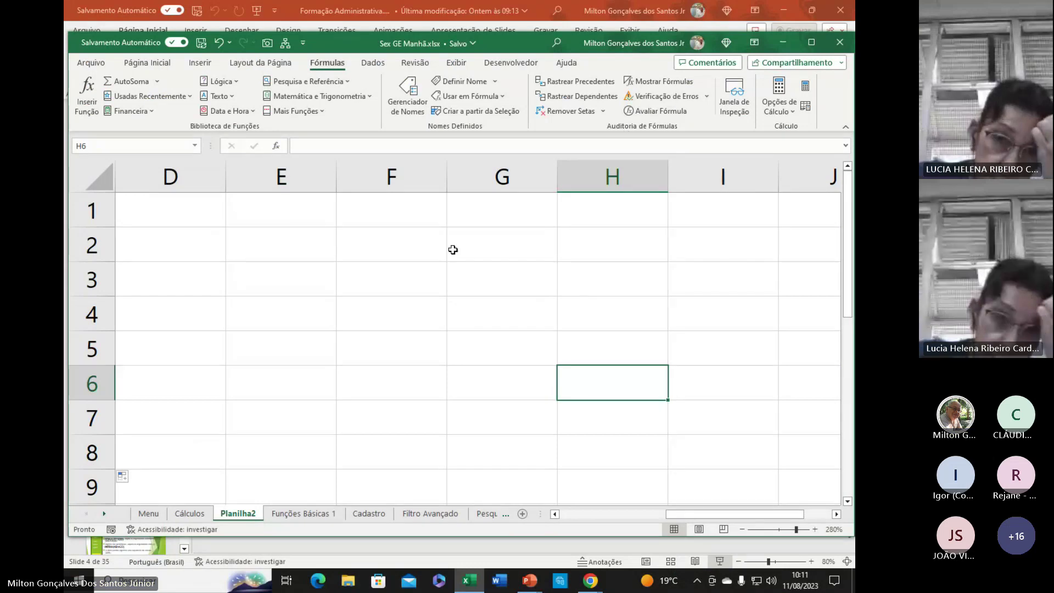
click(302, 515)
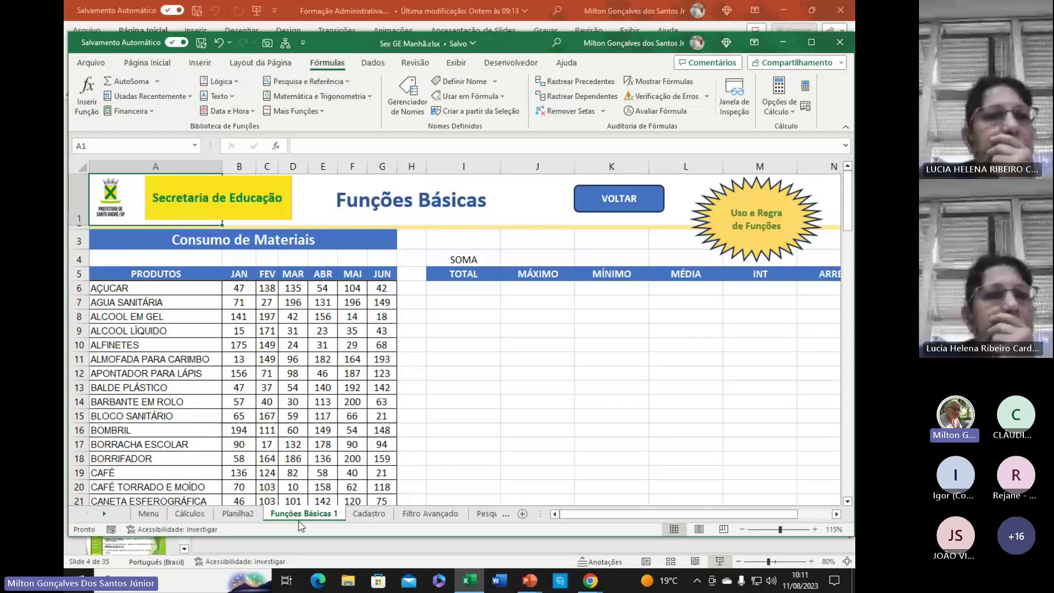
click(618, 199)
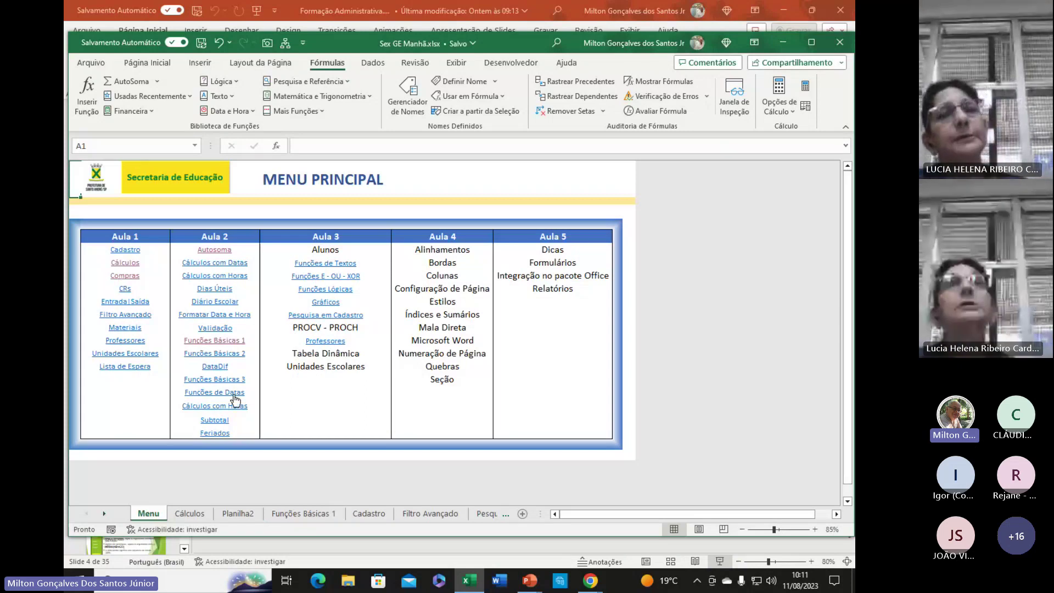
click(206, 342)
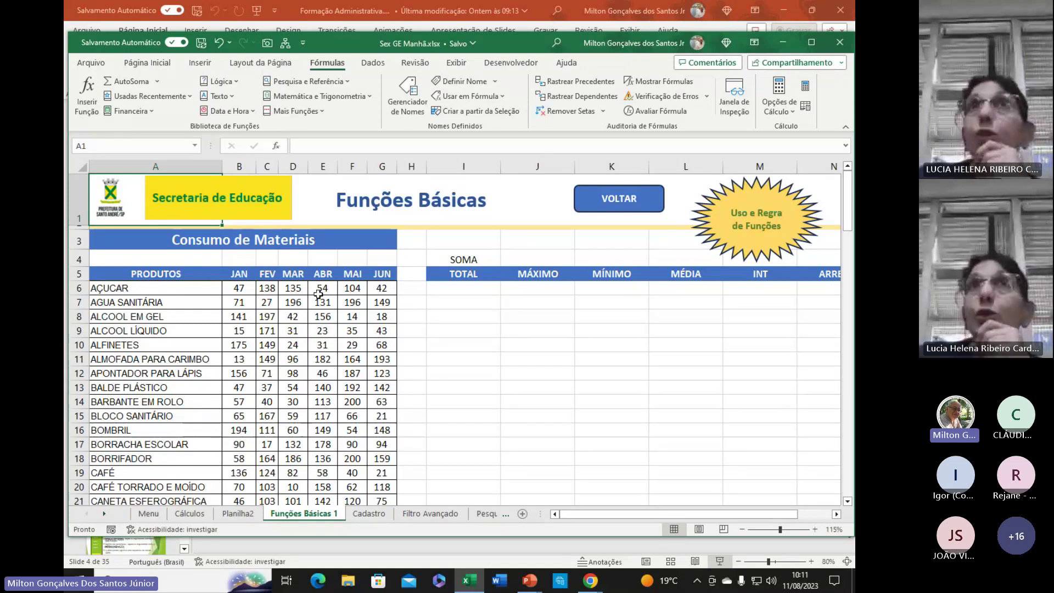
- Review the JAN to JUN consumption of AÇUCAR and AGUA SANITÁRIA by selecting their monthly values
click(136, 288)
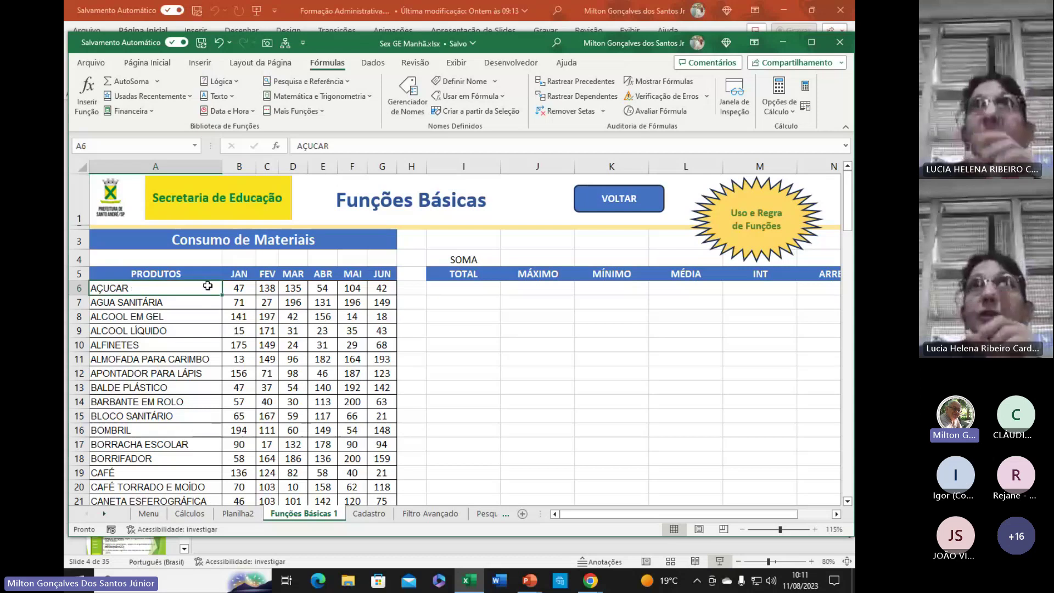
click(243, 289)
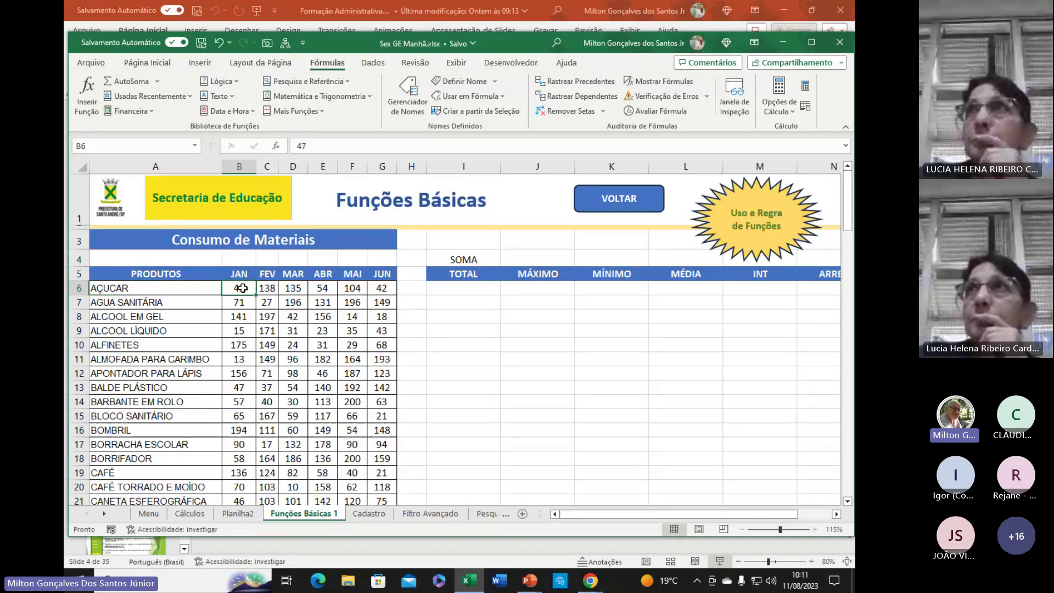
drag(243, 289, 384, 288)
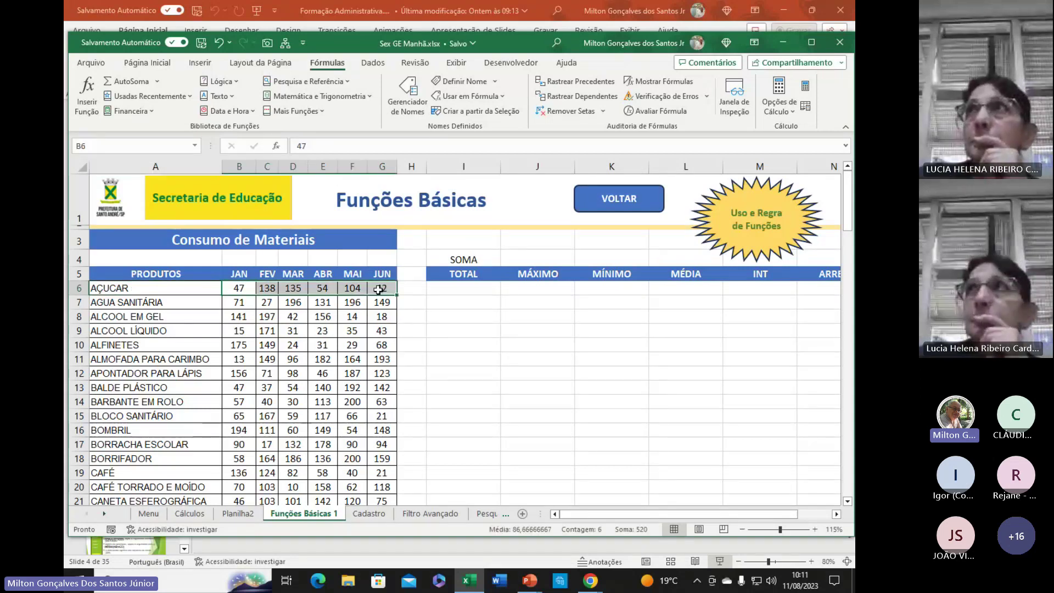
click(123, 302)
drag(242, 302, 391, 308)
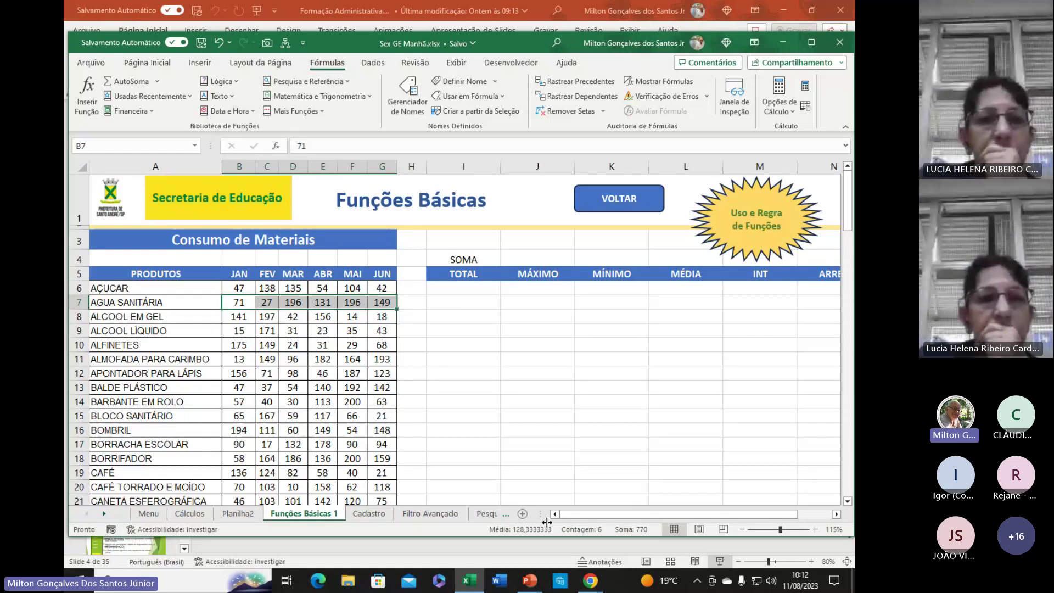
click(391, 285)
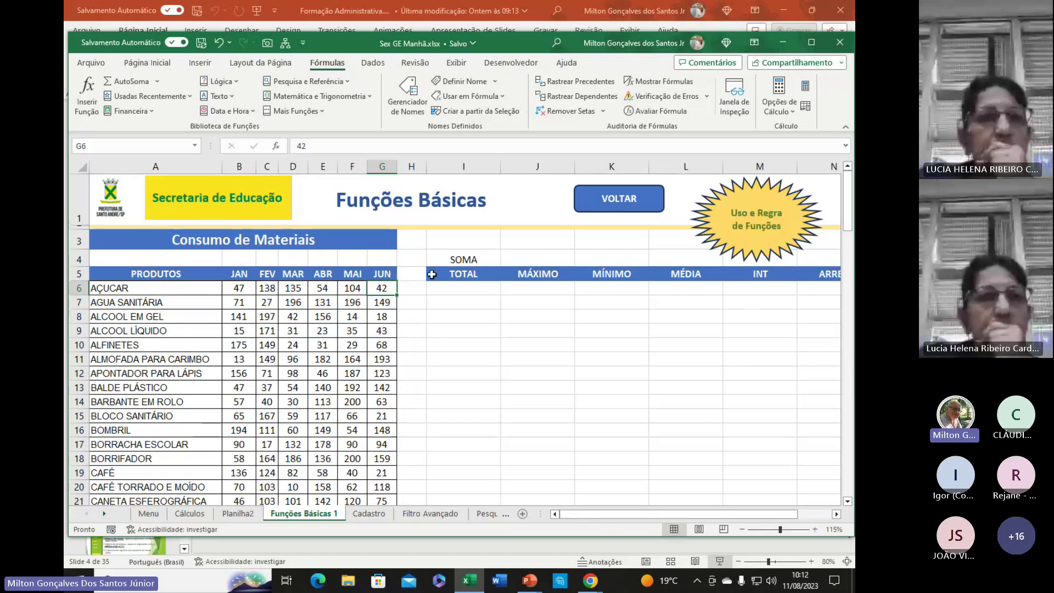
- Start a SOMA formula in I6 under TOTAL and mark its núm1 argument with a red arrow
click(466, 290)
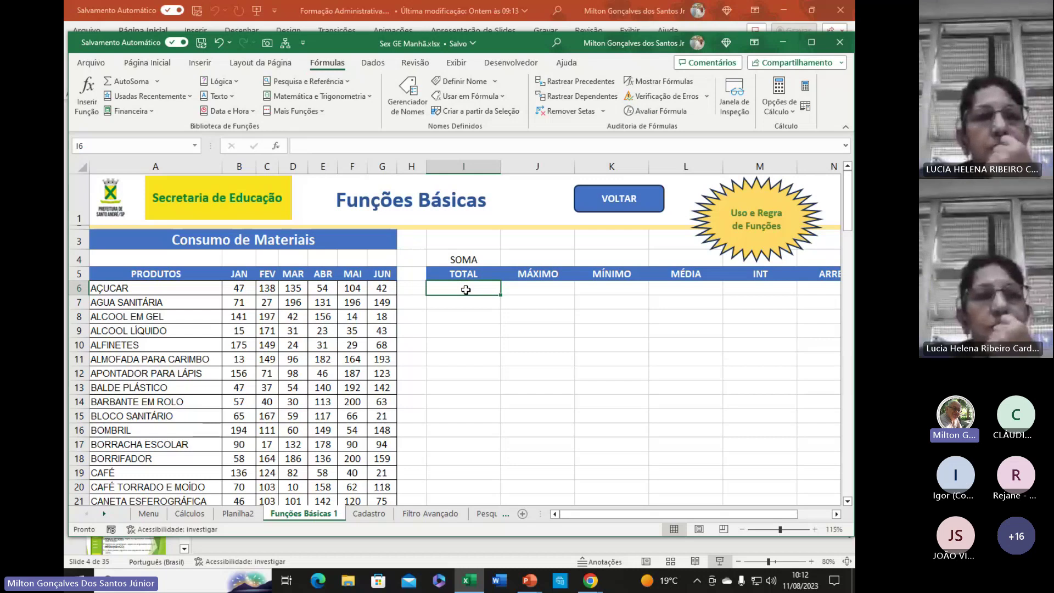
text(=)
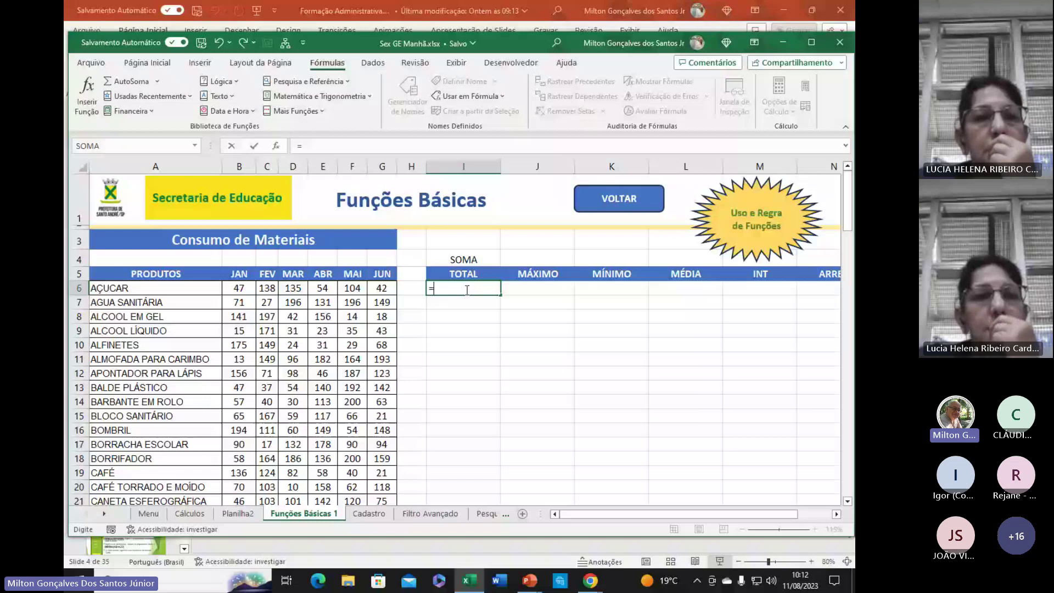
text(S)
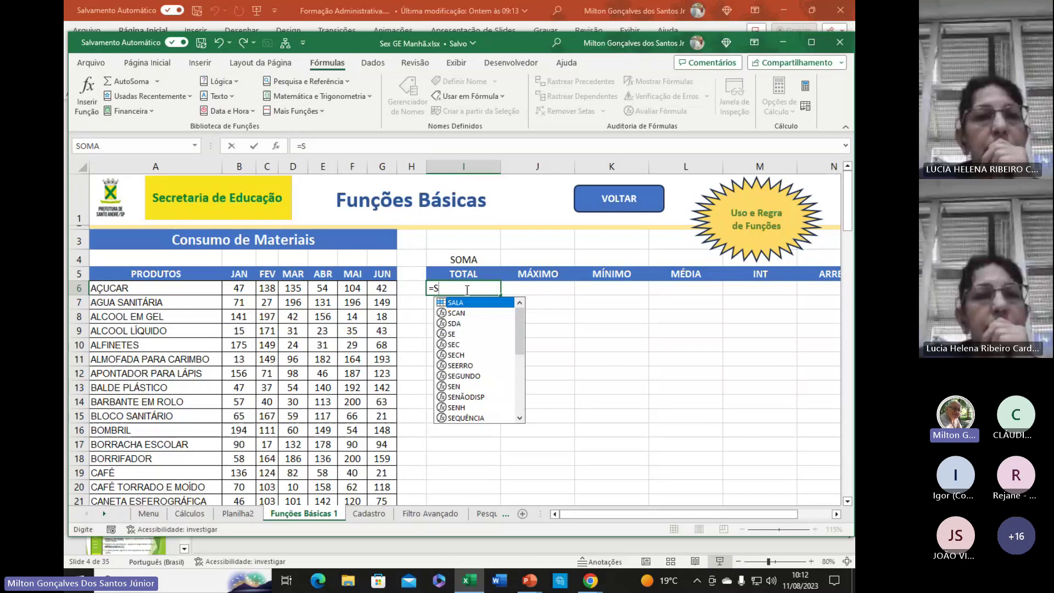
text(O)
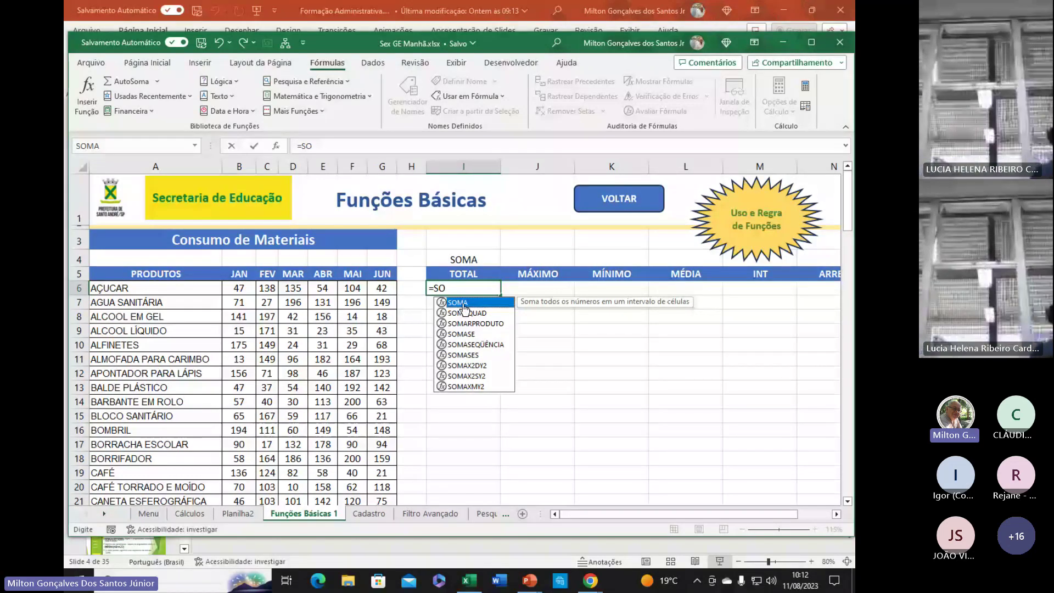
double_click(465, 303)
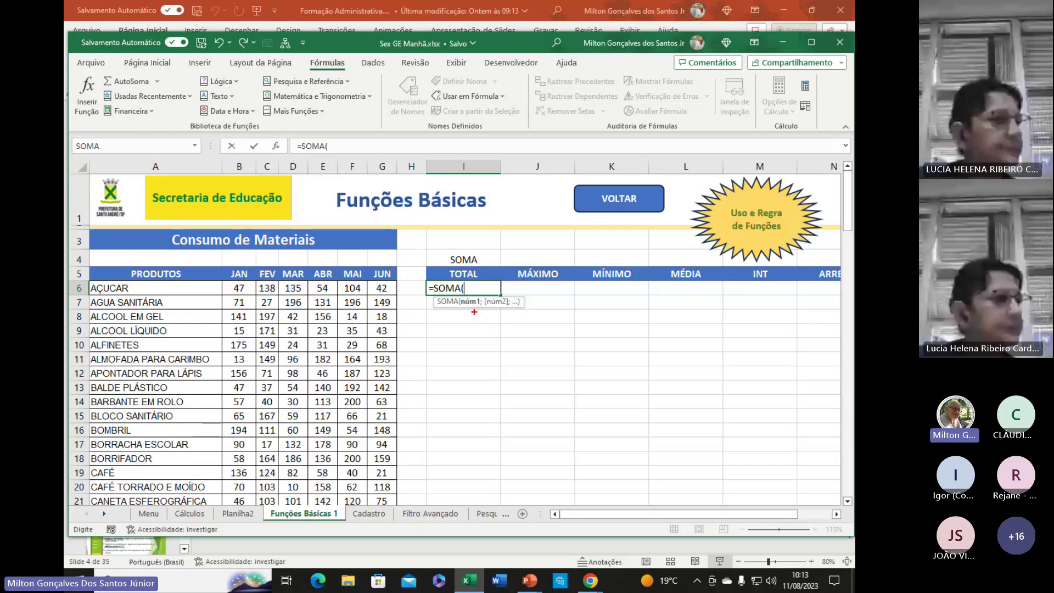
drag(472, 309, 495, 352)
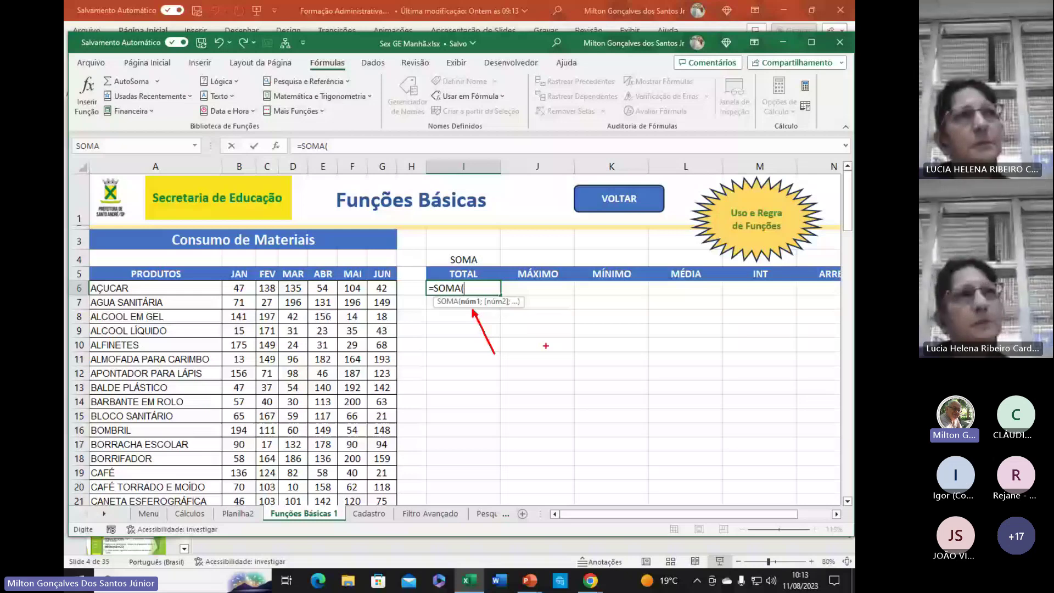
- Complete the I6 formula as =SOMA(B6:G6) to total AÇUCAR's consumption from JAN to JUN
click(242, 289)
drag(242, 289, 381, 290)
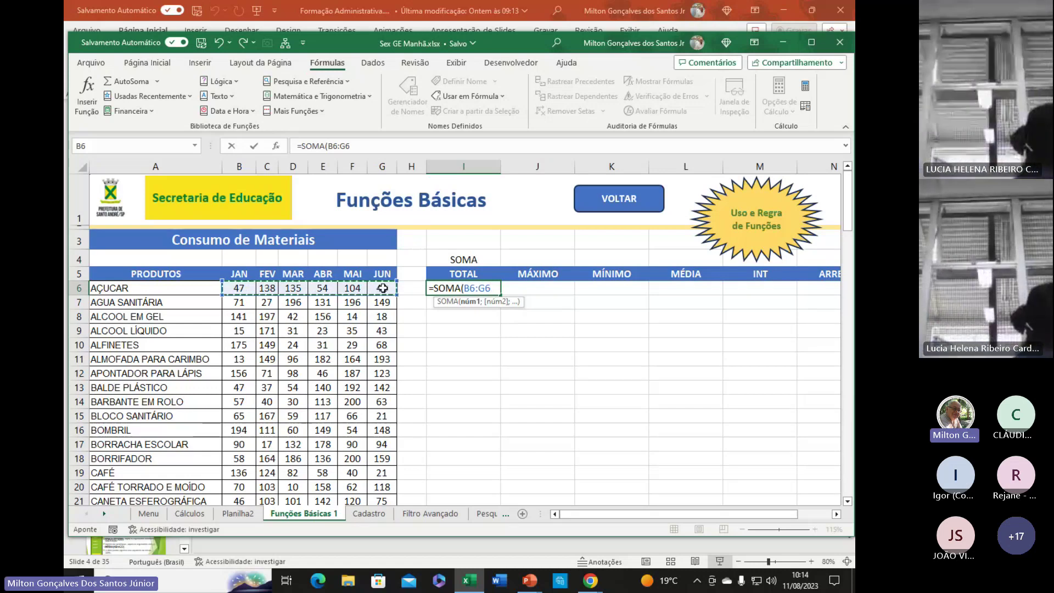
text())
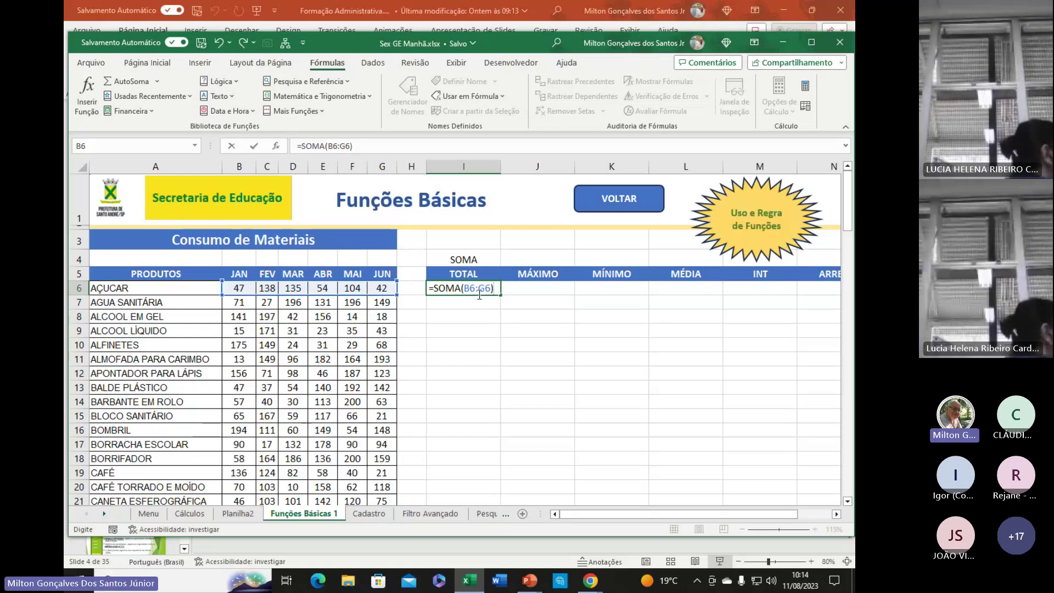
key(Return)
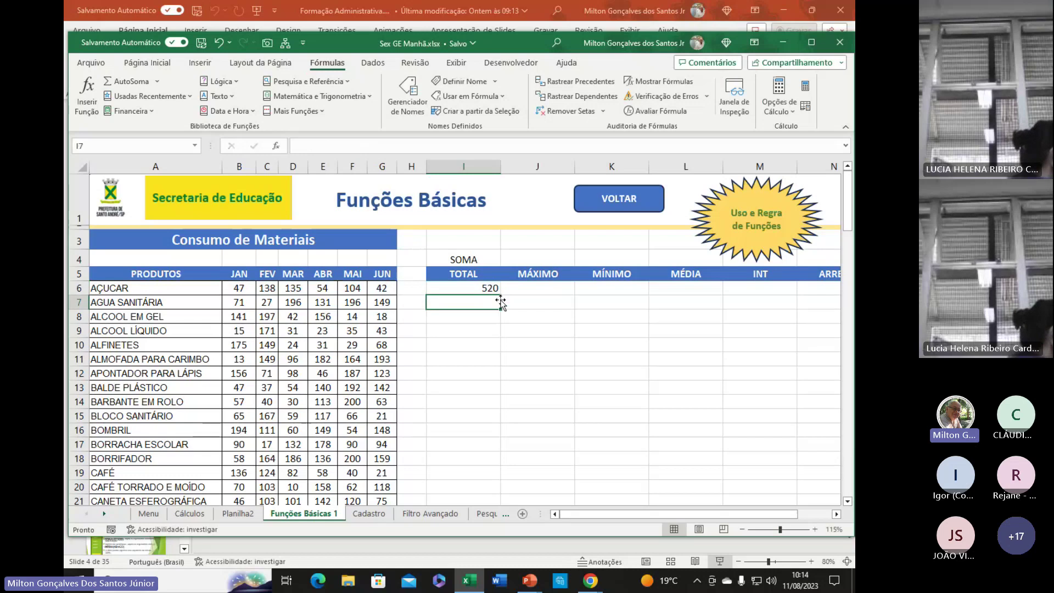
- Center the AÇUCAR total in I6 horizontally
click(473, 286)
click(147, 63)
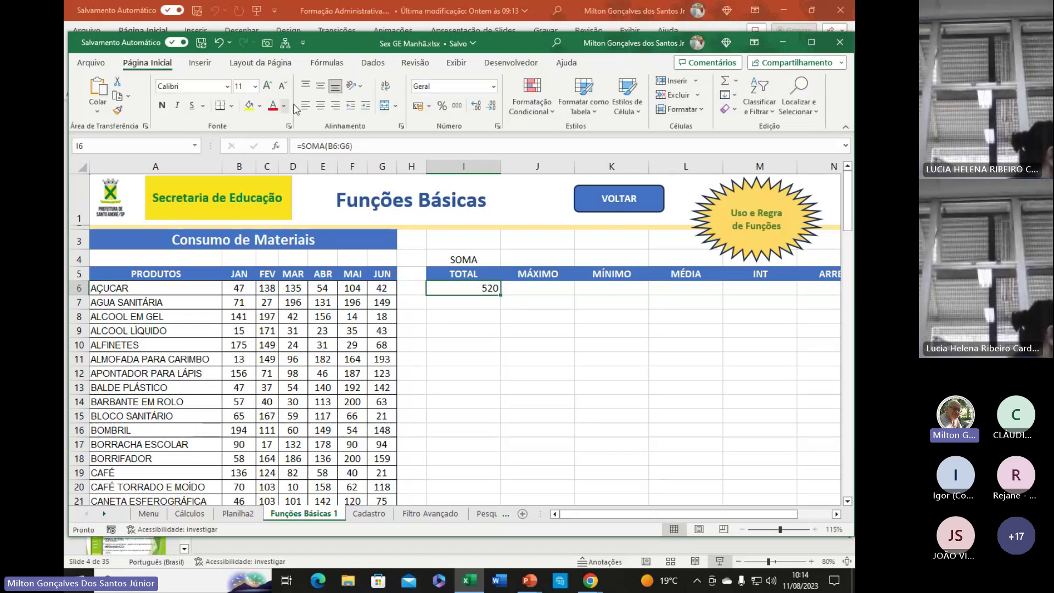
click(320, 106)
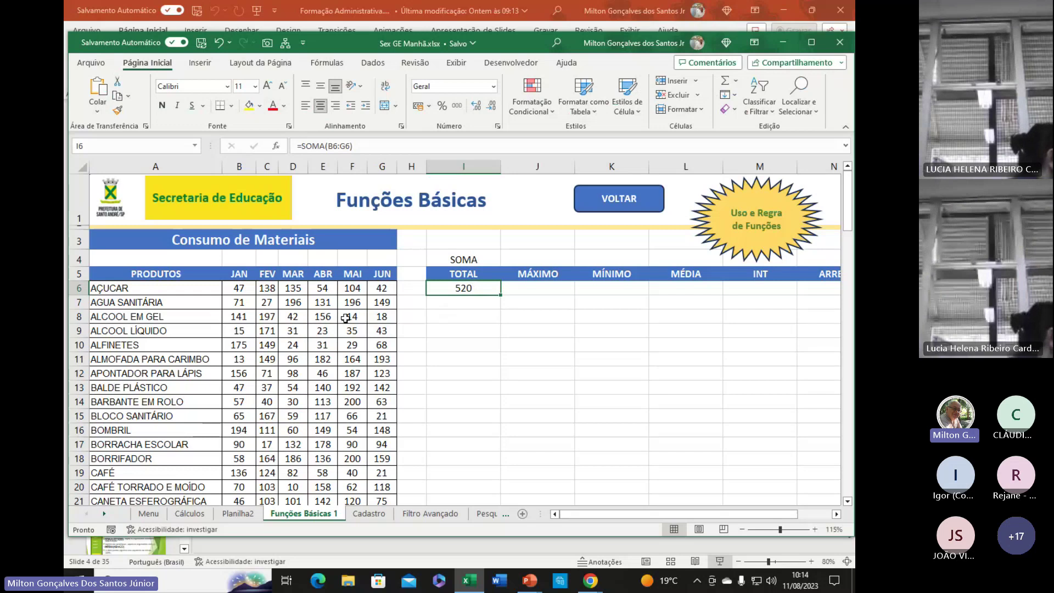
scroll(335, 317, down, 1)
scroll(344, 317, down, 5)
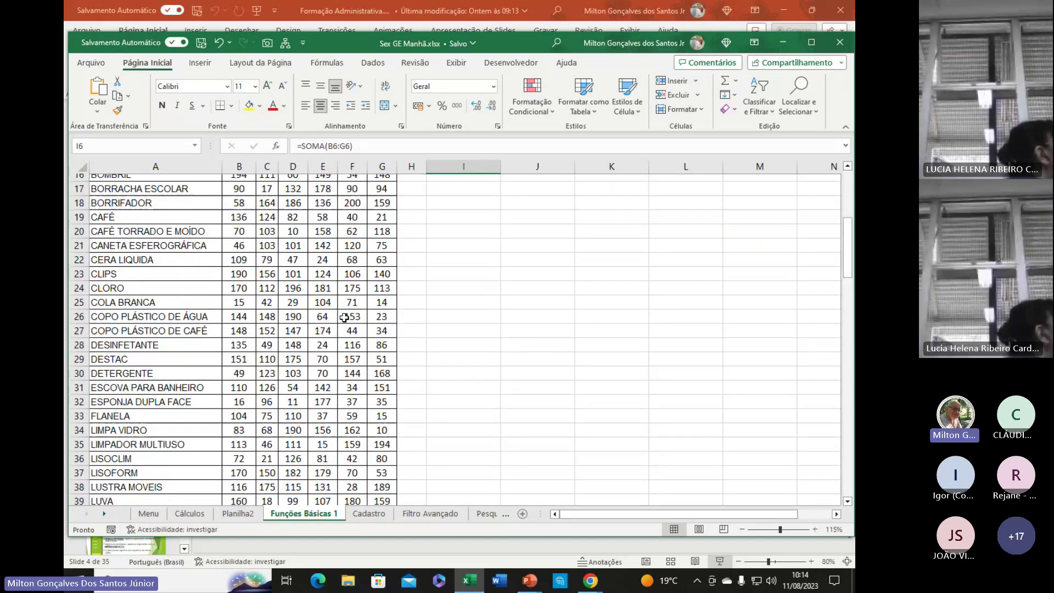
scroll(344, 317, down, 8)
scroll(345, 317, up, 8)
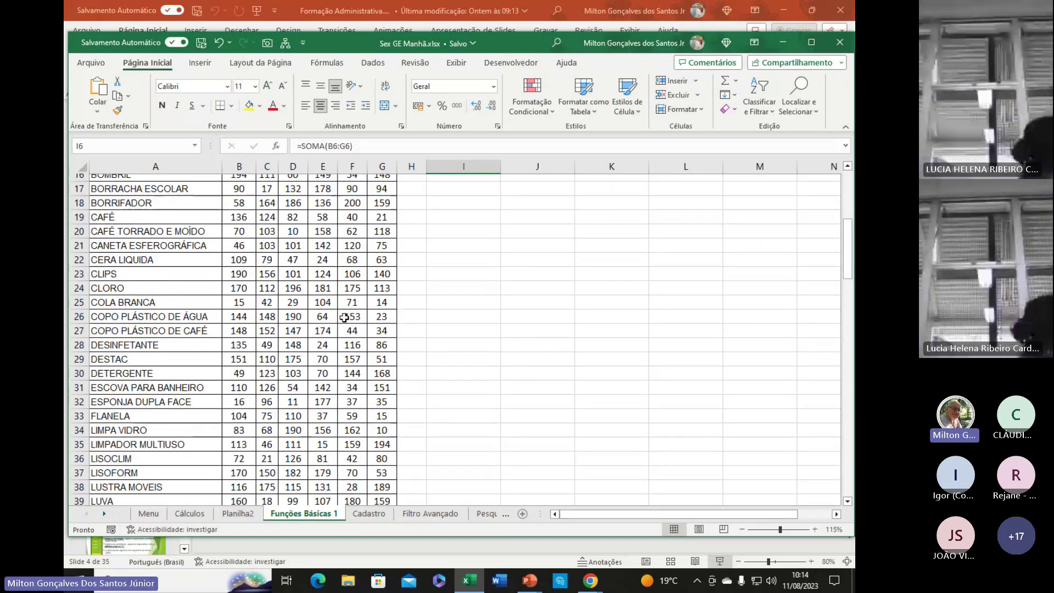
scroll(344, 318, up, 5)
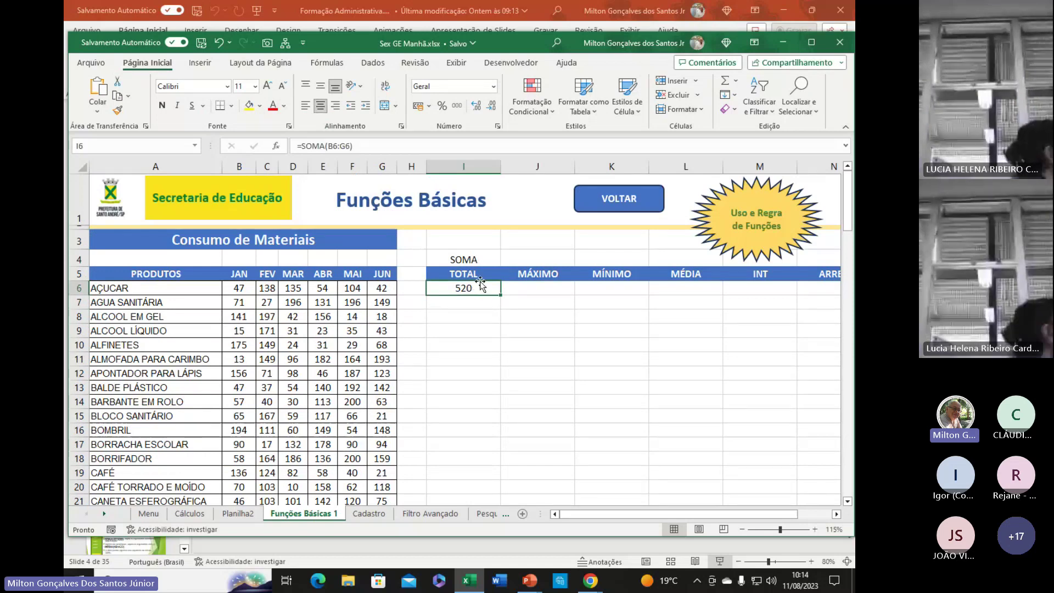
click(470, 301)
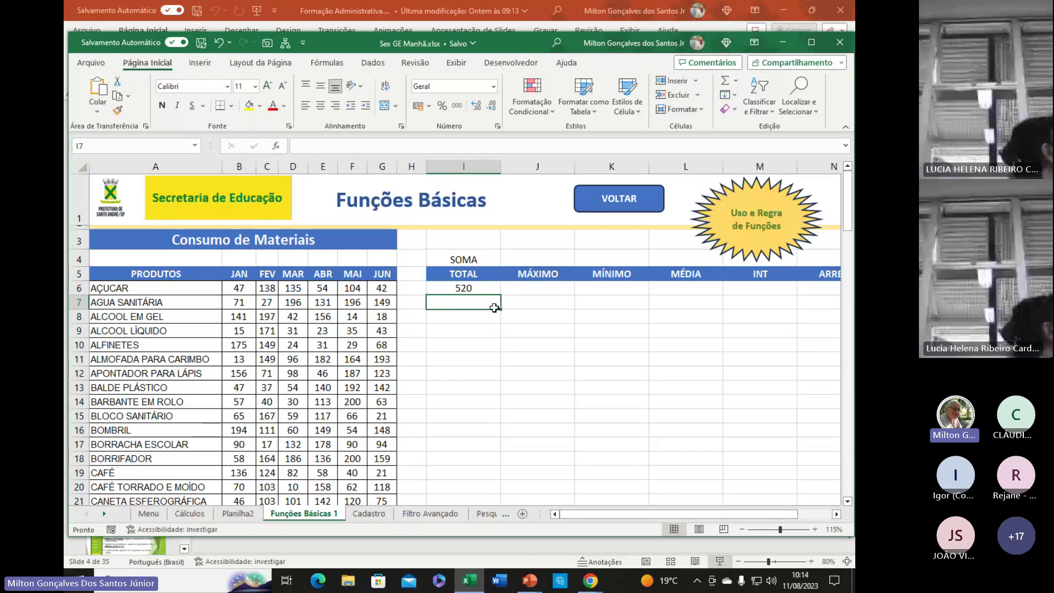
drag(495, 308, 502, 341)
click(482, 302)
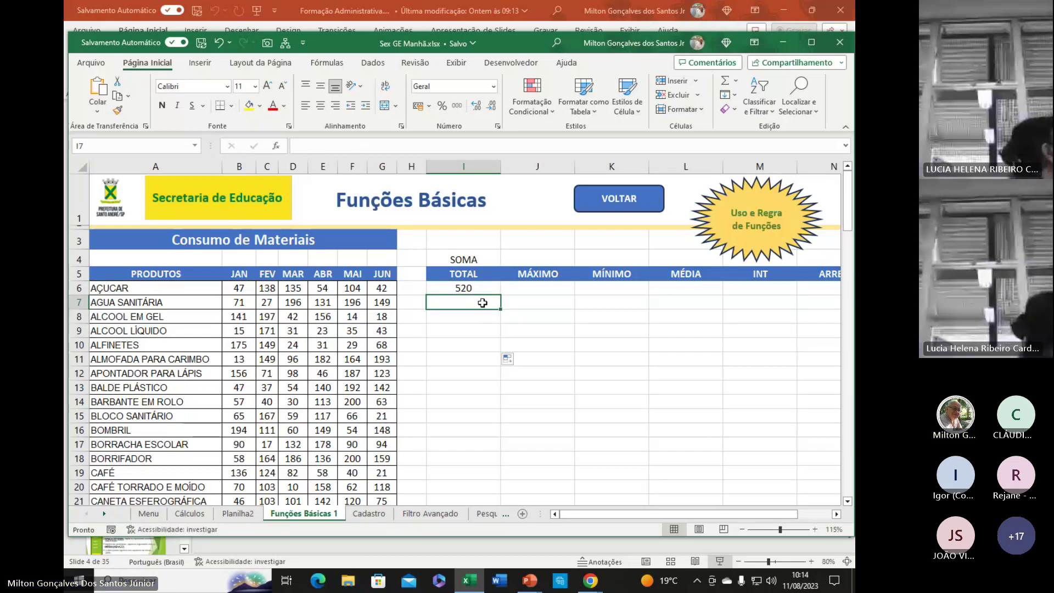
- Copy the SOMA formula from I6 down the TOTAL column to the last product, VEJA, in row 62
click(465, 288)
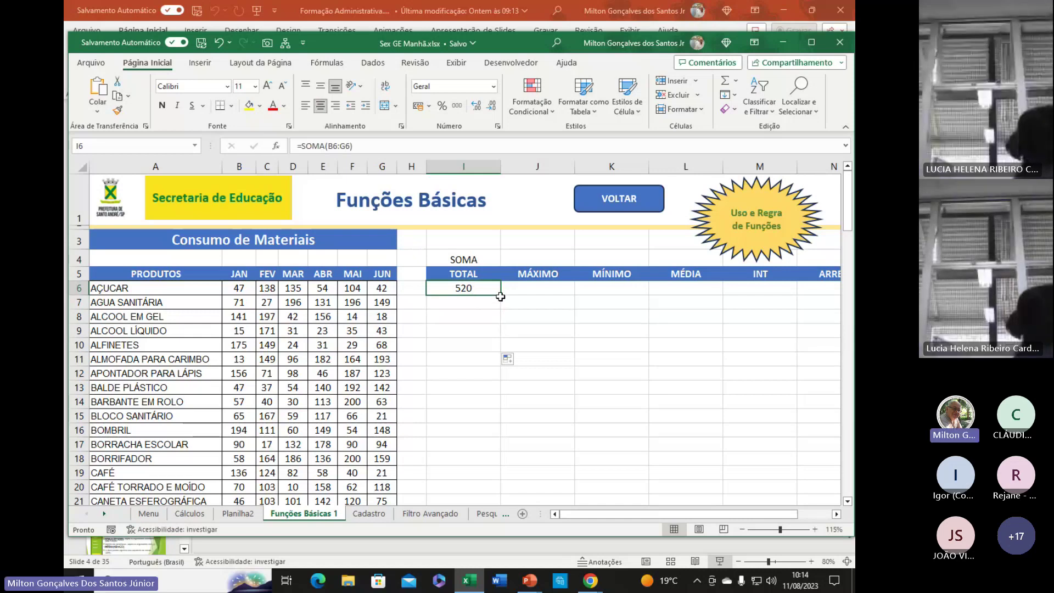
drag(500, 297, 487, 440)
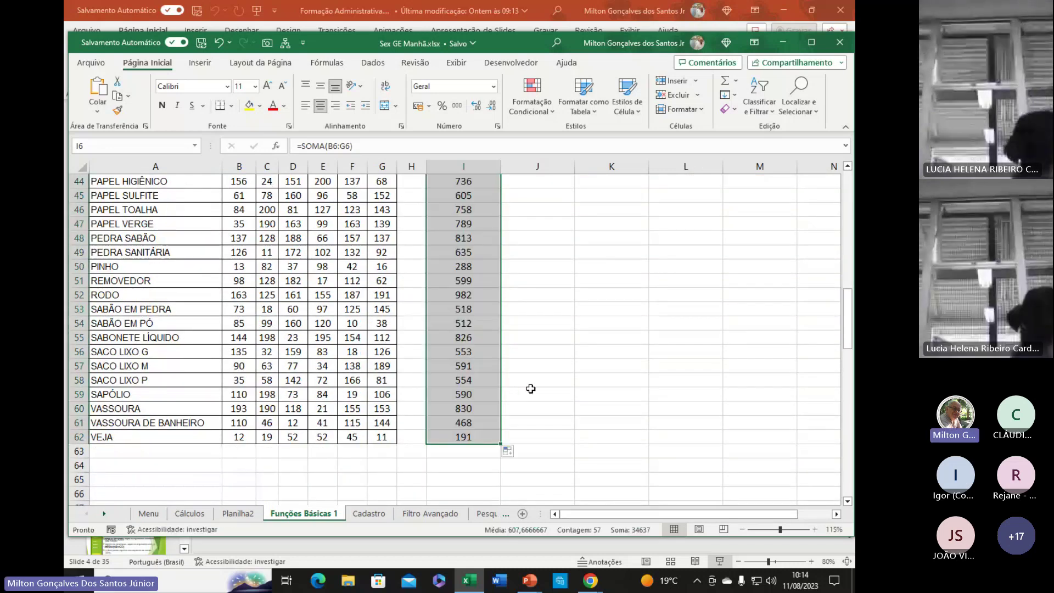
scroll(530, 389, up, 14)
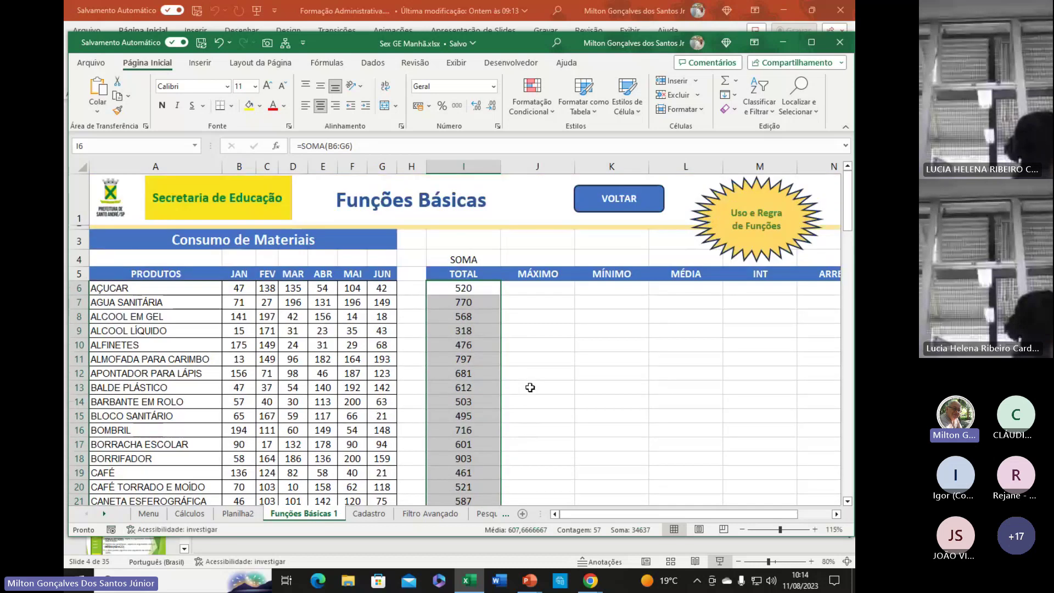
click(144, 402)
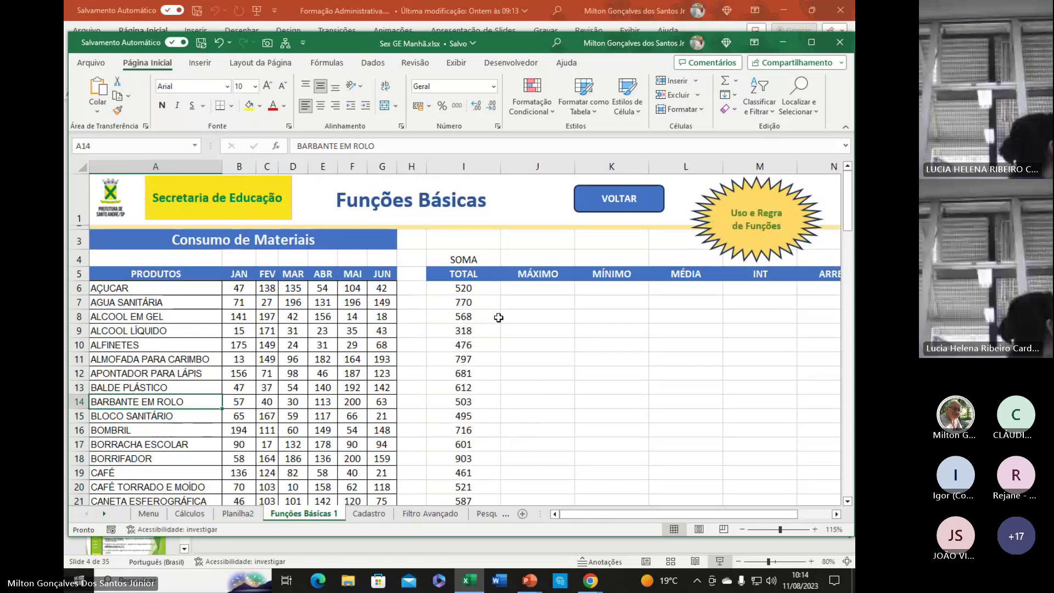
click(466, 275)
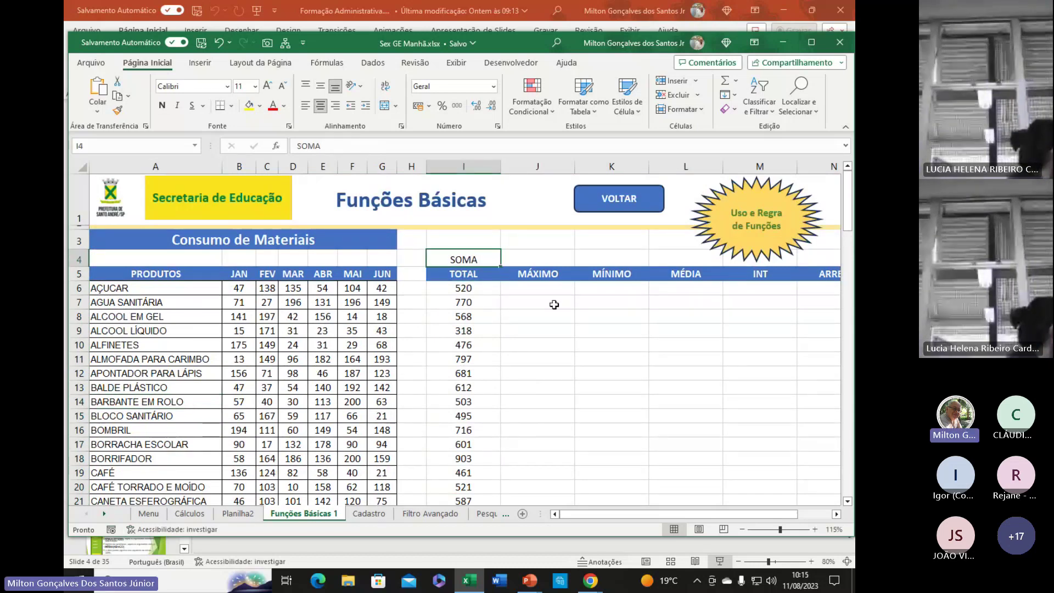
click(544, 263)
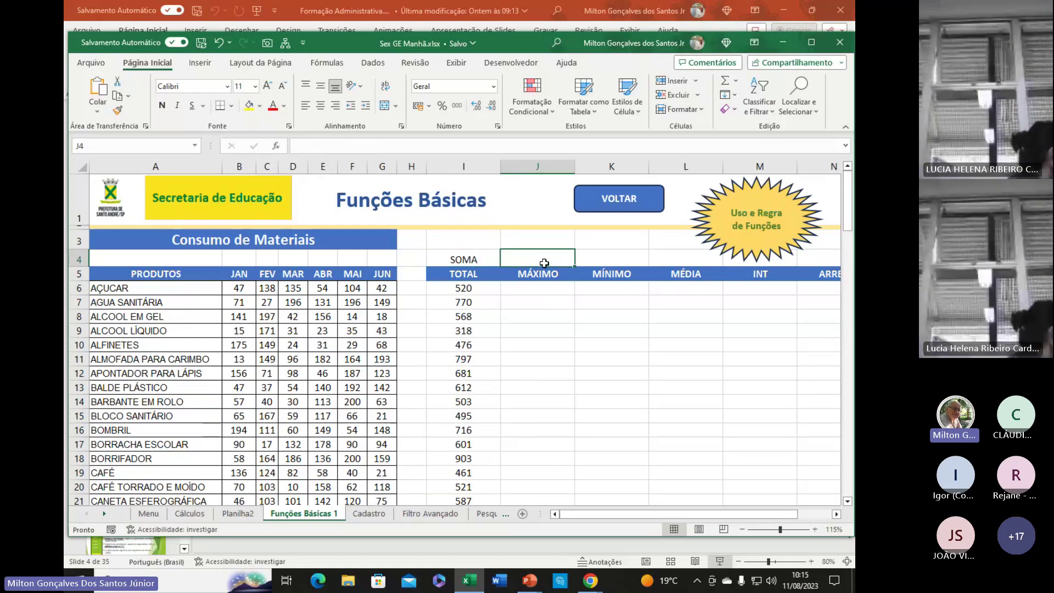
click(546, 270)
click(546, 266)
click(549, 274)
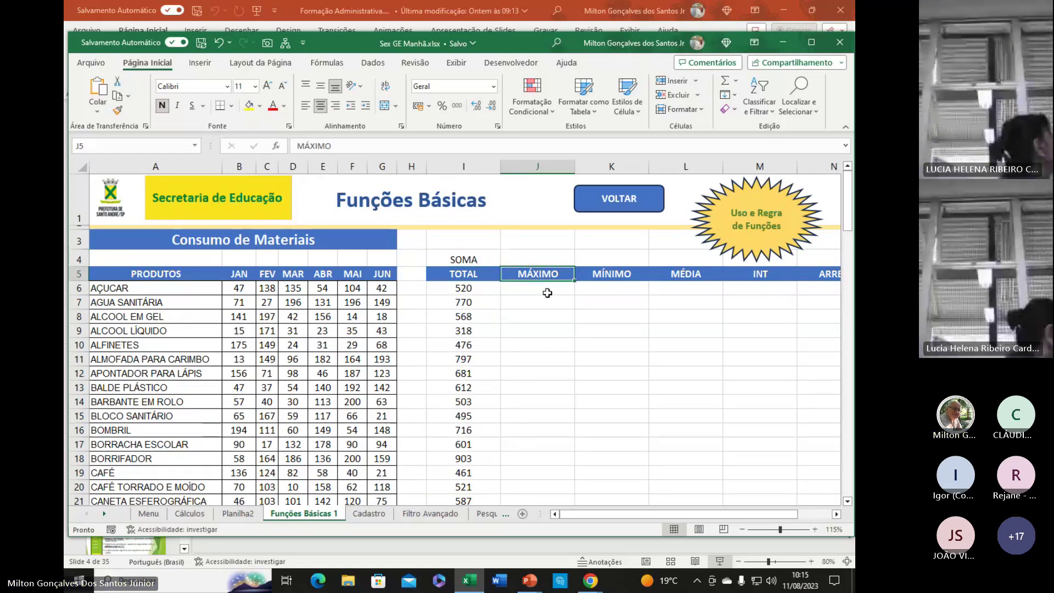
- Start a MÁXIMO formula in J6 for AÇUCAR and open its function arguments dialog
click(547, 292)
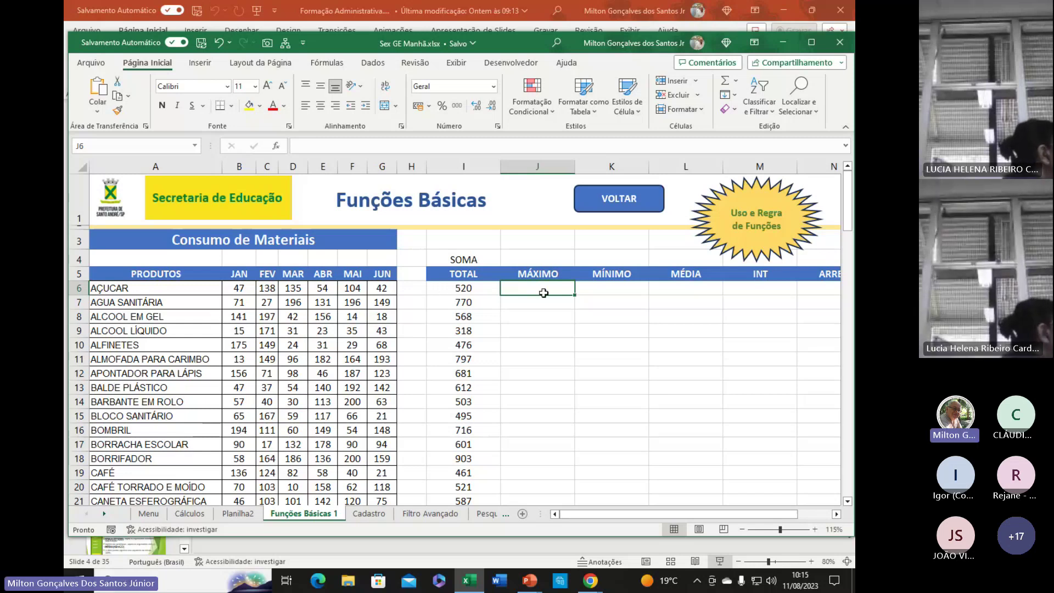
text(=)
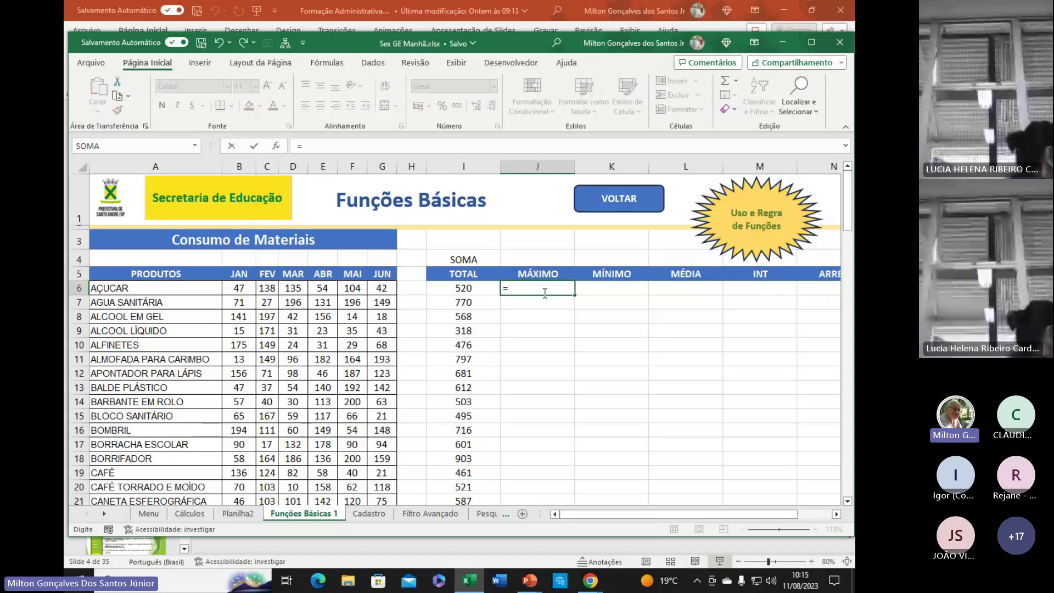
text(m)
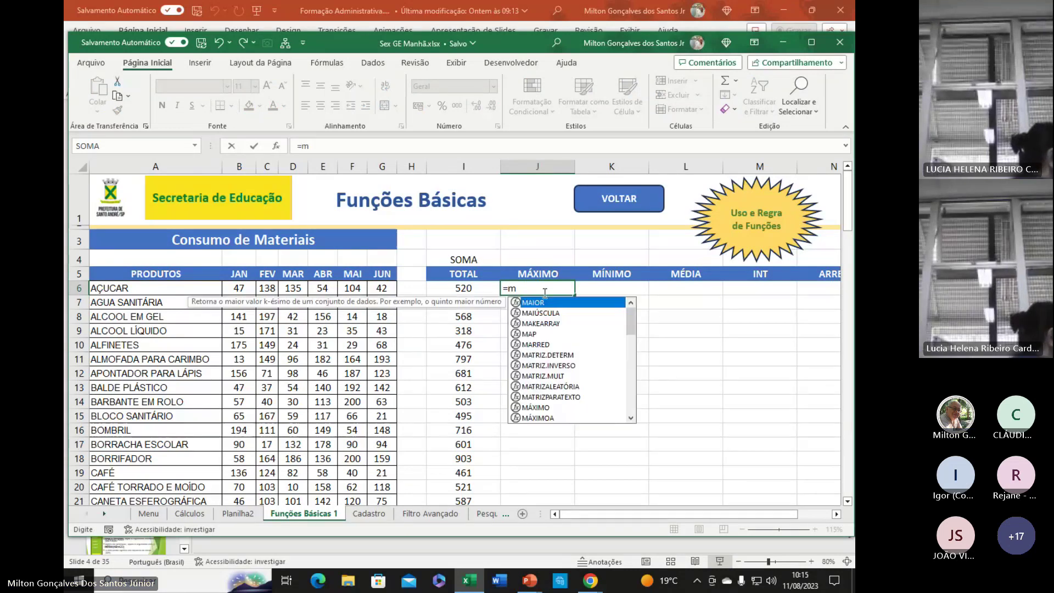
key(BackSpace)
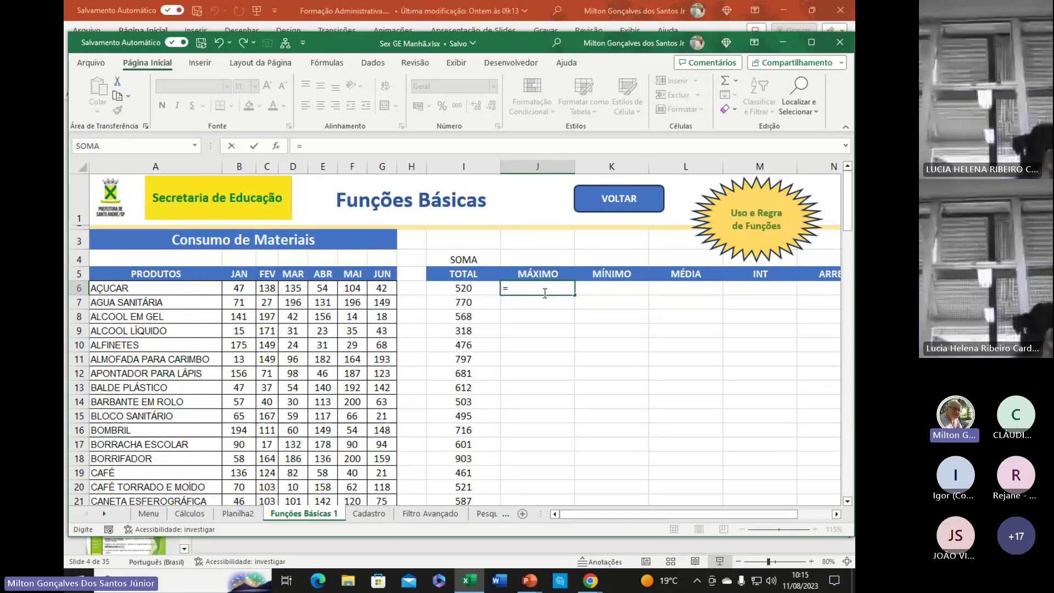
text(MÁ)
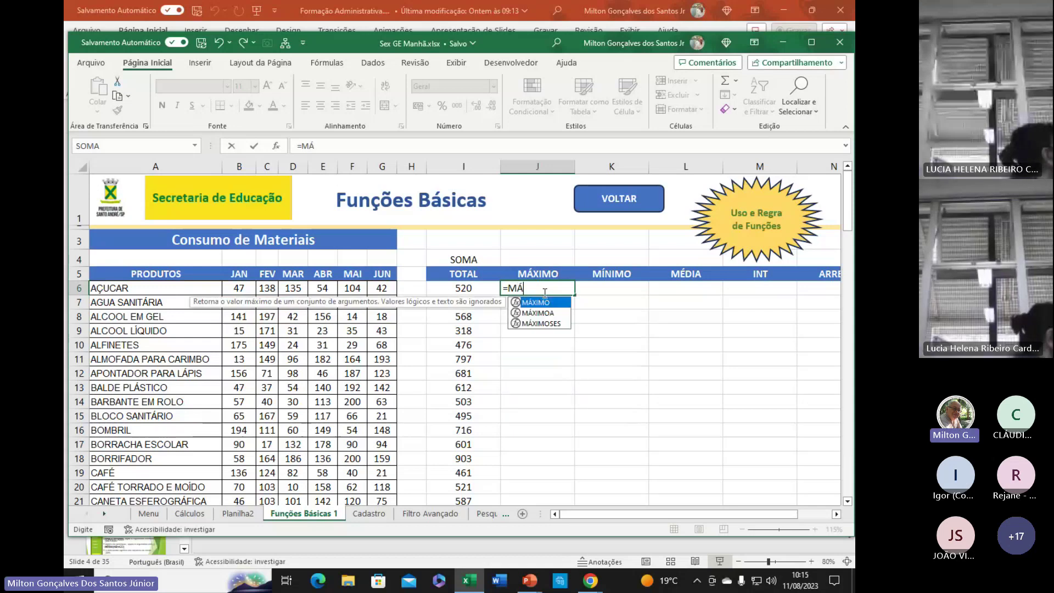
text(XIMO()
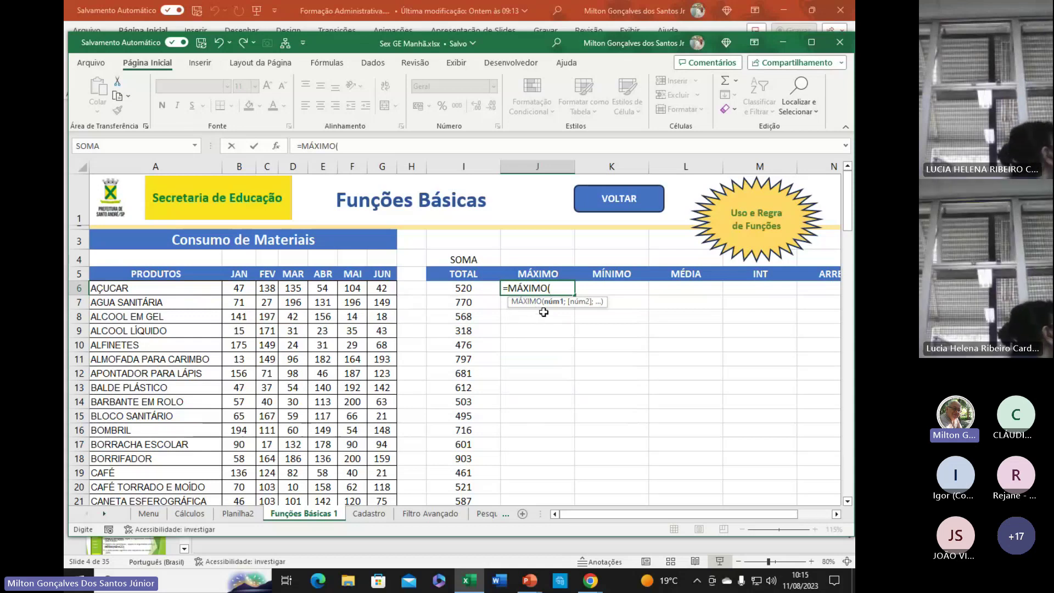
drag(544, 312, 566, 347)
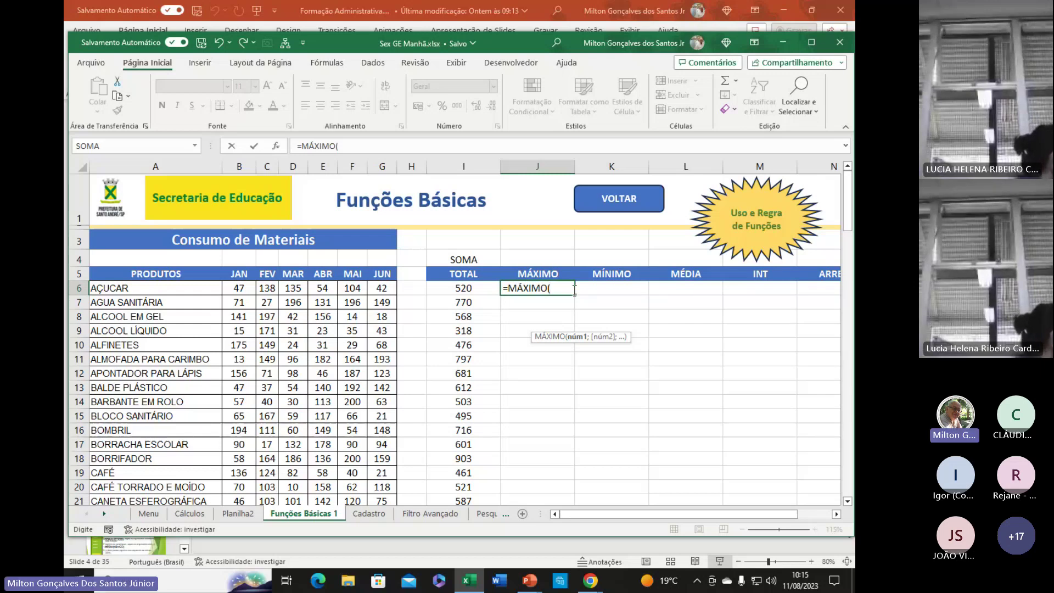
key(ctrl+a)
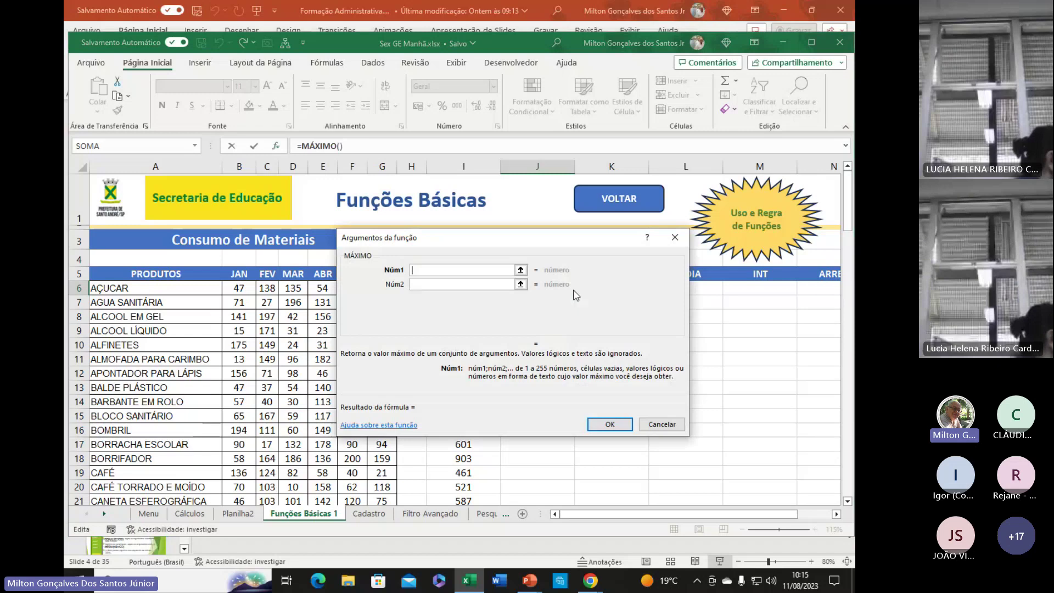
- Set the MÁXIMO function's Núm1 argument to AÇUCAR's JAN to JUN values, B6:G6, and insert the formula
drag(521, 245, 592, 306)
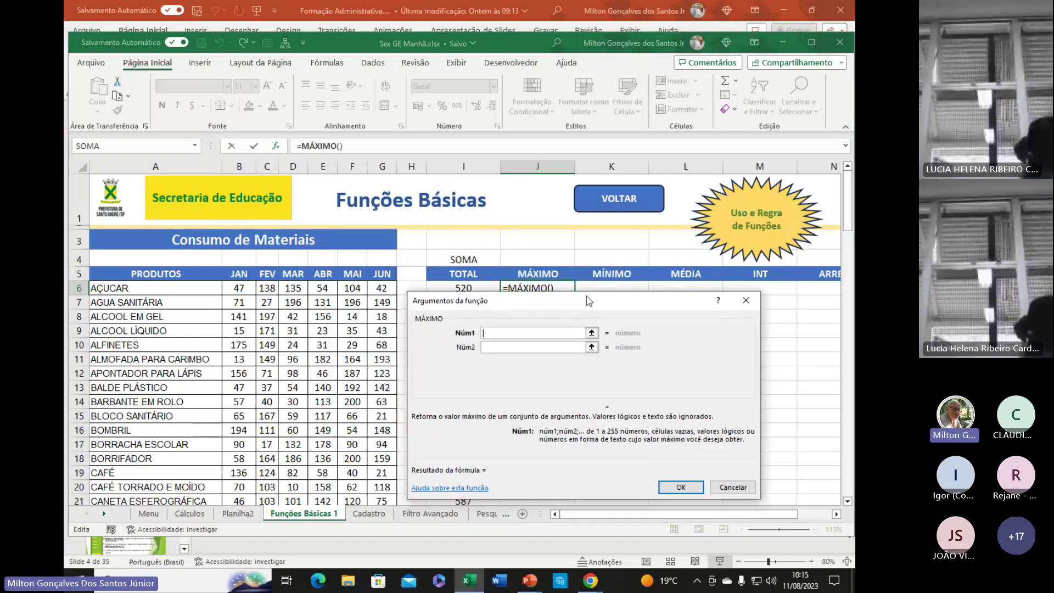
drag(589, 301, 625, 309)
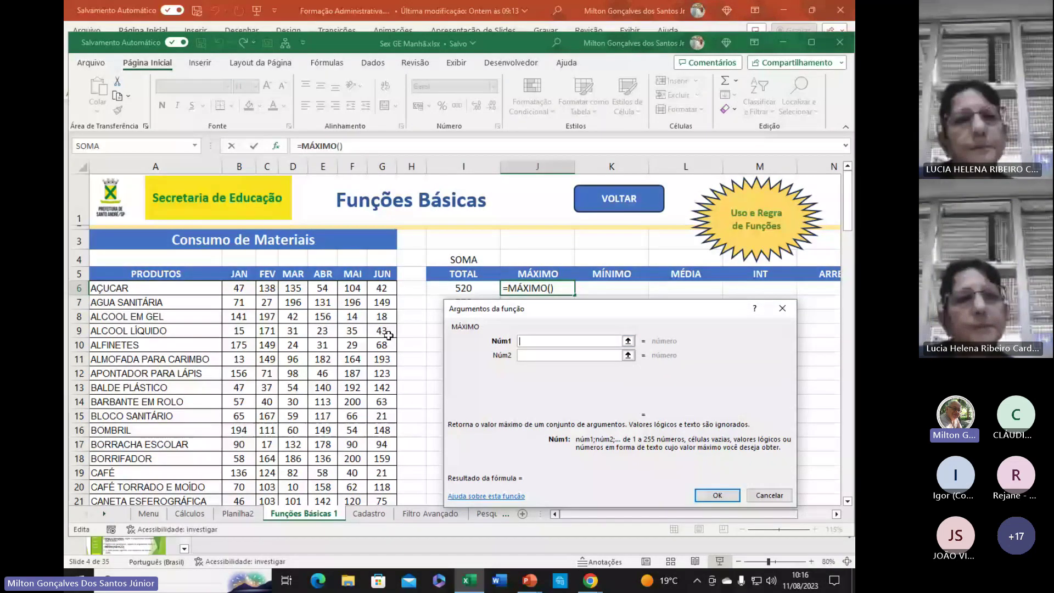
click(239, 288)
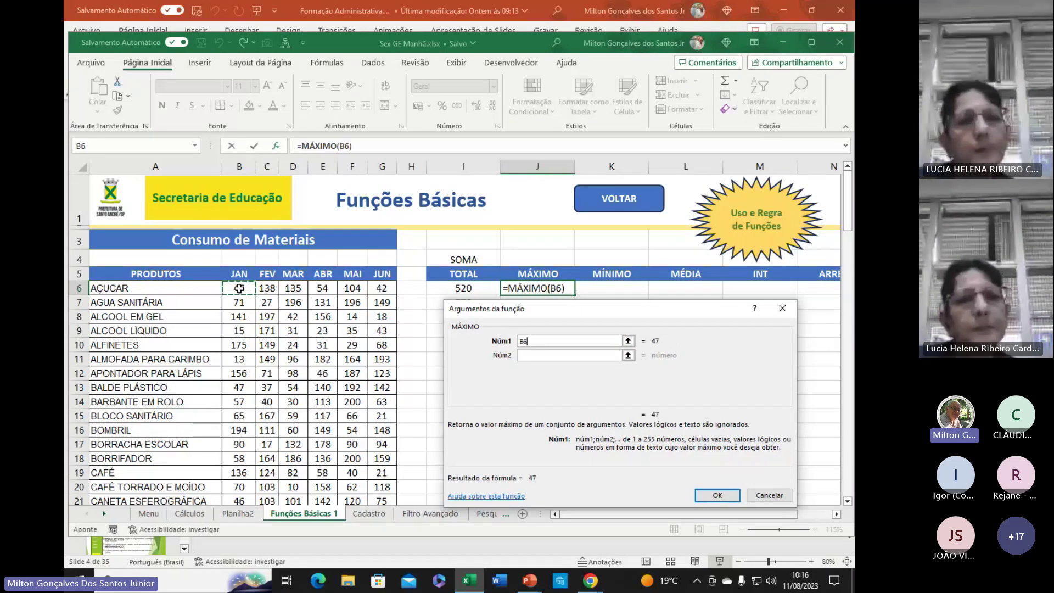
drag(240, 288, 385, 286)
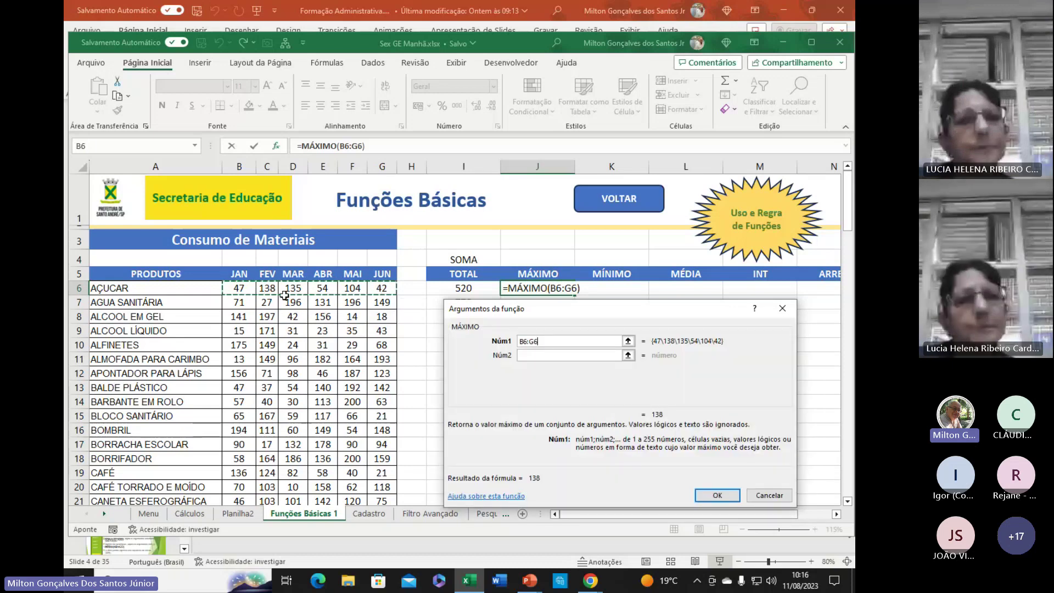
click(718, 495)
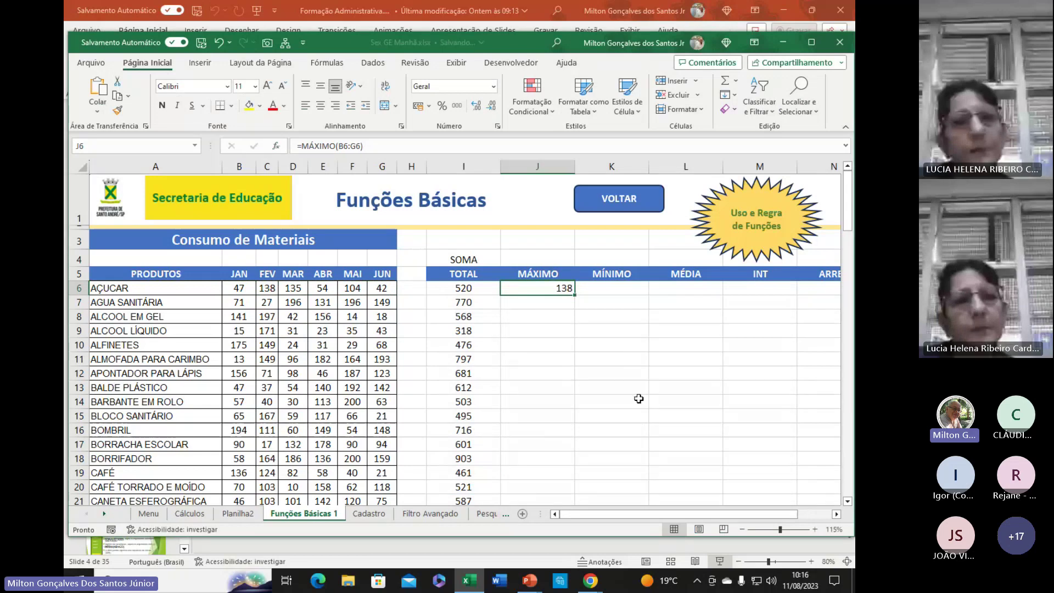
- Center the AÇUCAR maximum in J6 horizontally and copy its MÁXIMO formula down to all the remaining products
click(320, 105)
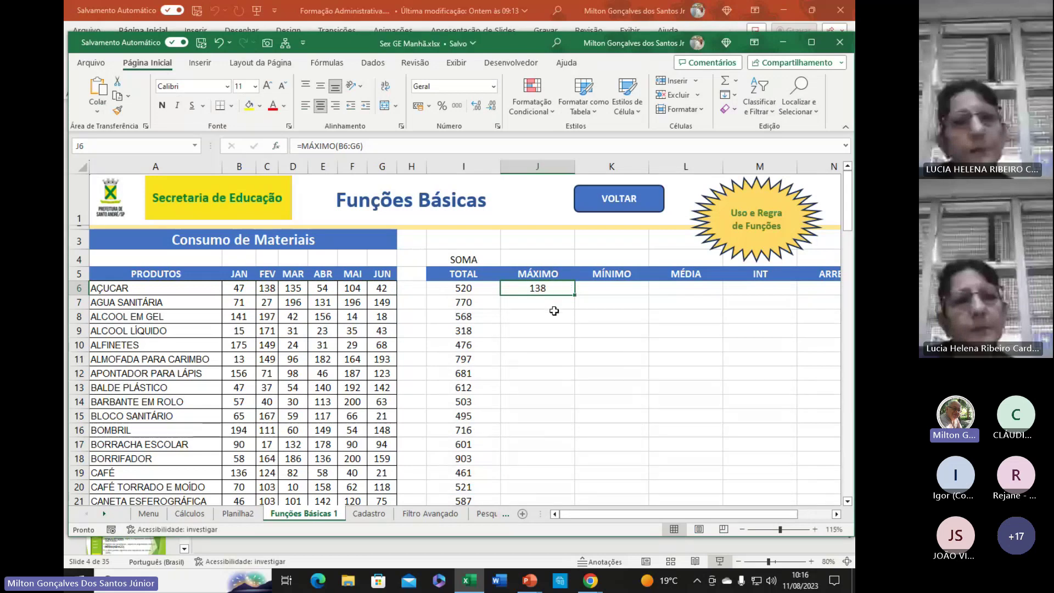
click(554, 311)
click(537, 288)
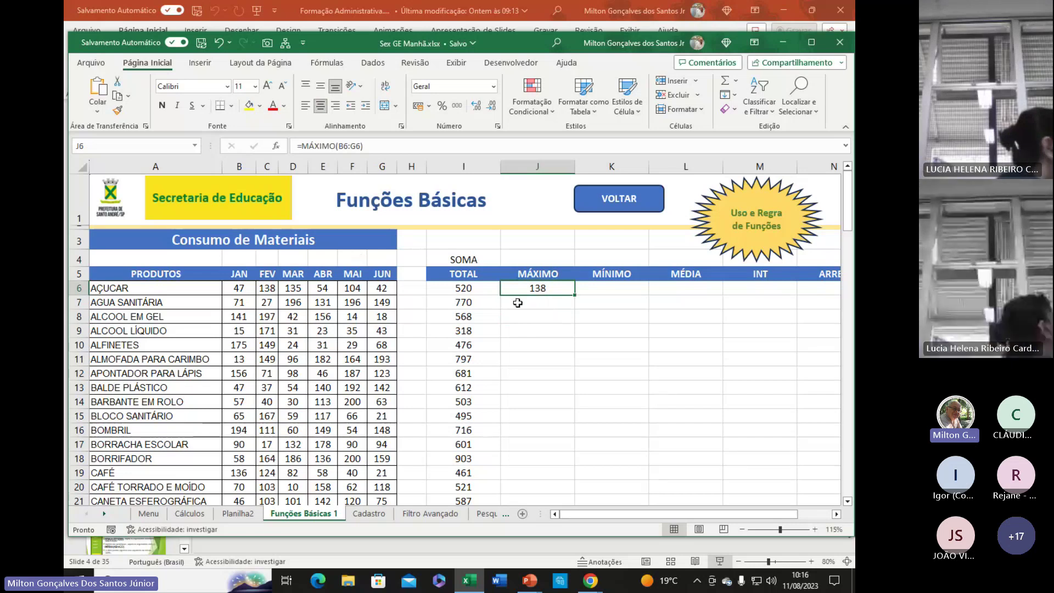
double_click(574, 296)
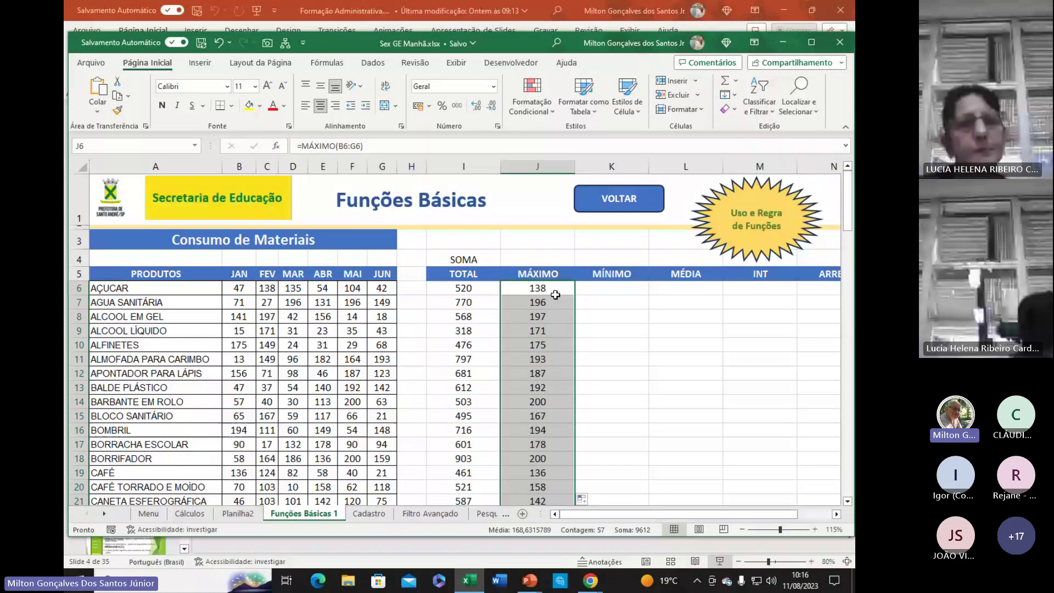
click(530, 444)
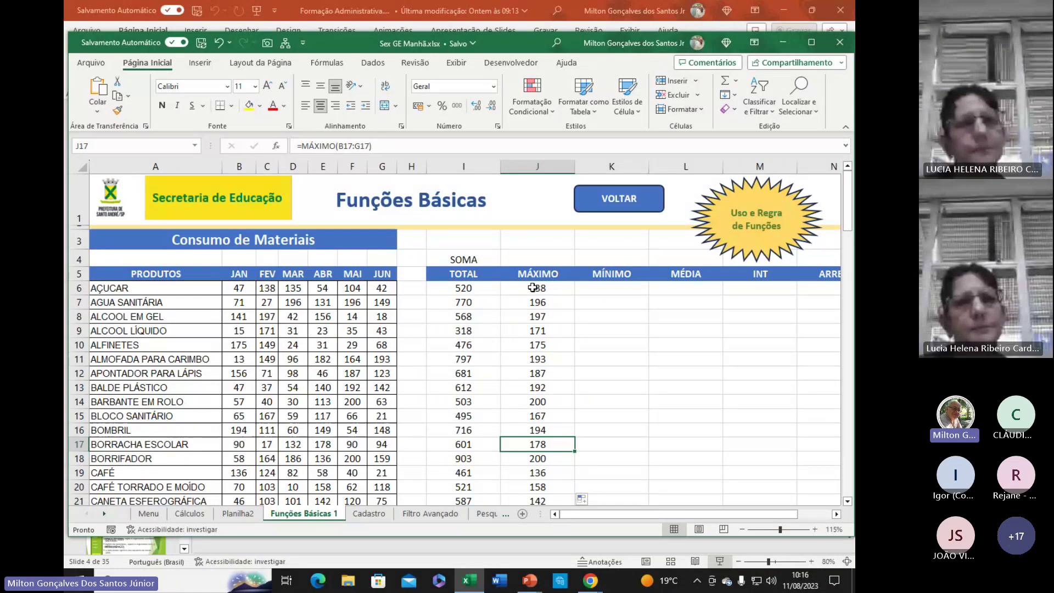
- Enter =MÍNIMO(B6:G6) in K6 to find AÇUCAR's lowest monthly consumption, and center the result horizontally
click(623, 289)
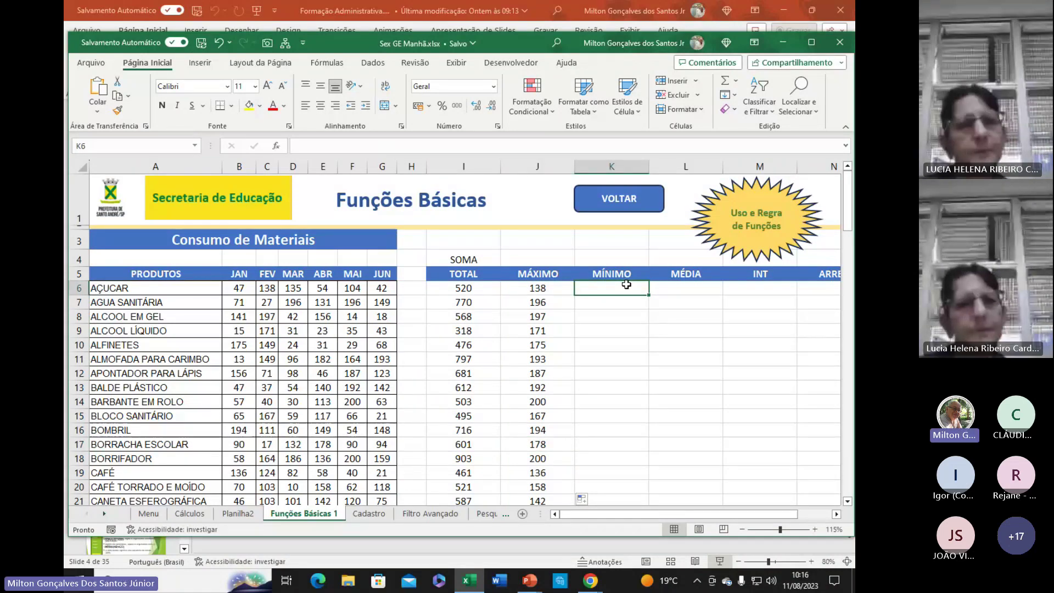
text(=M)
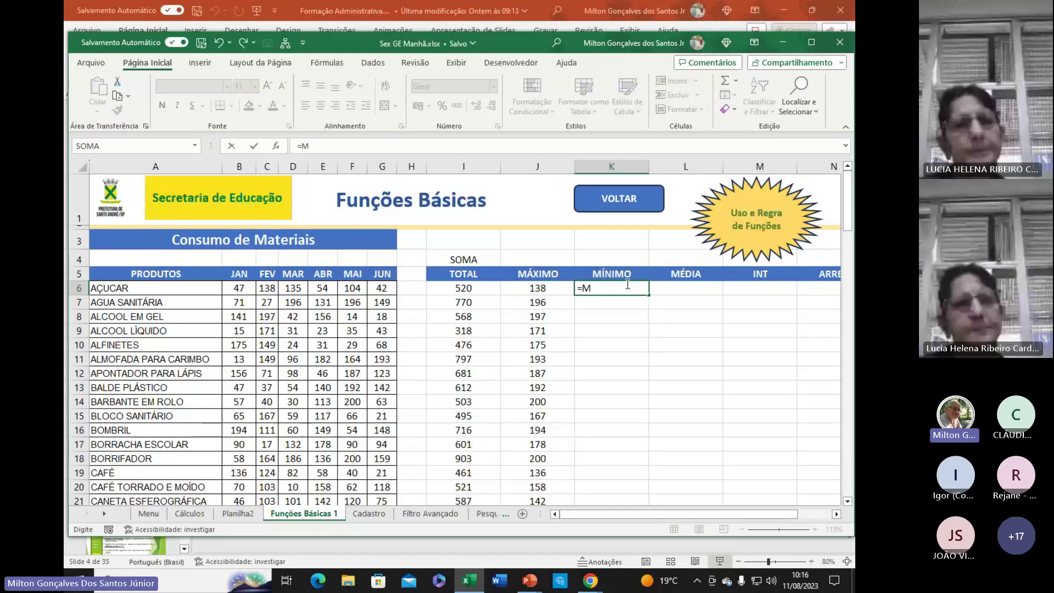
text(ÍNIMO)
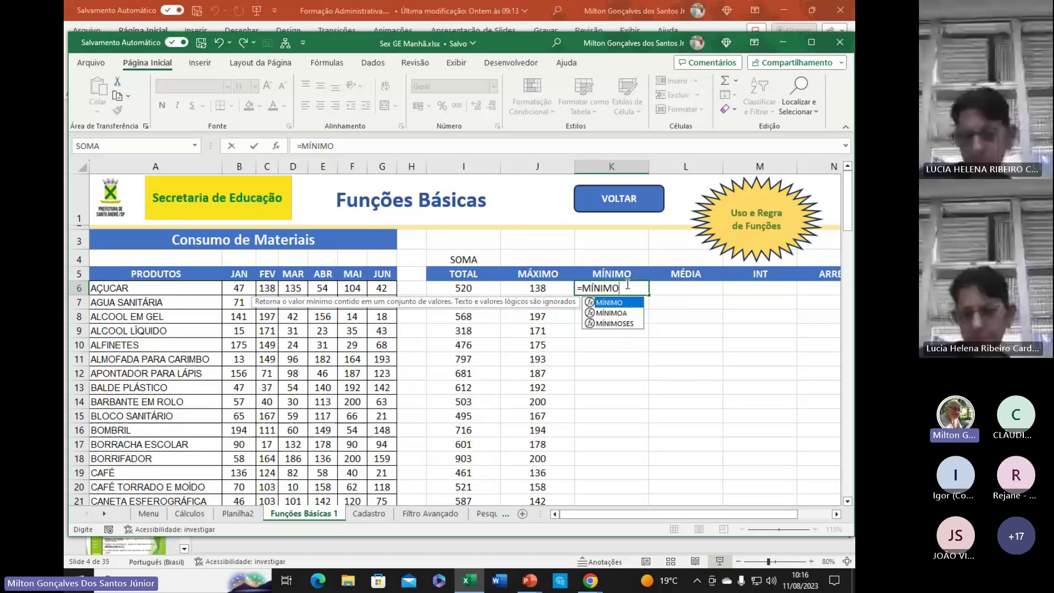
text(()
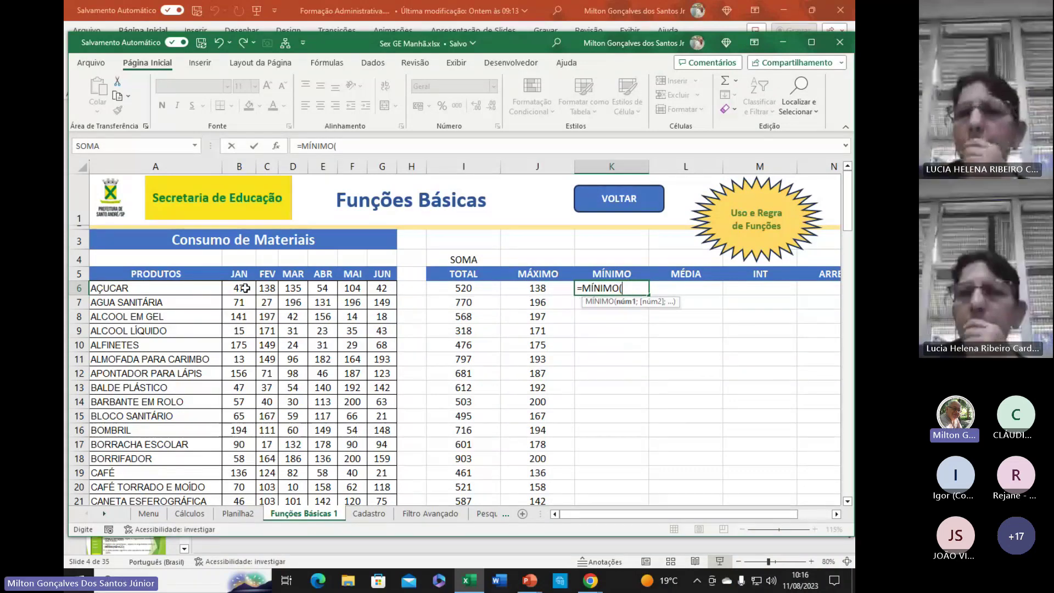
drag(245, 288, 388, 290)
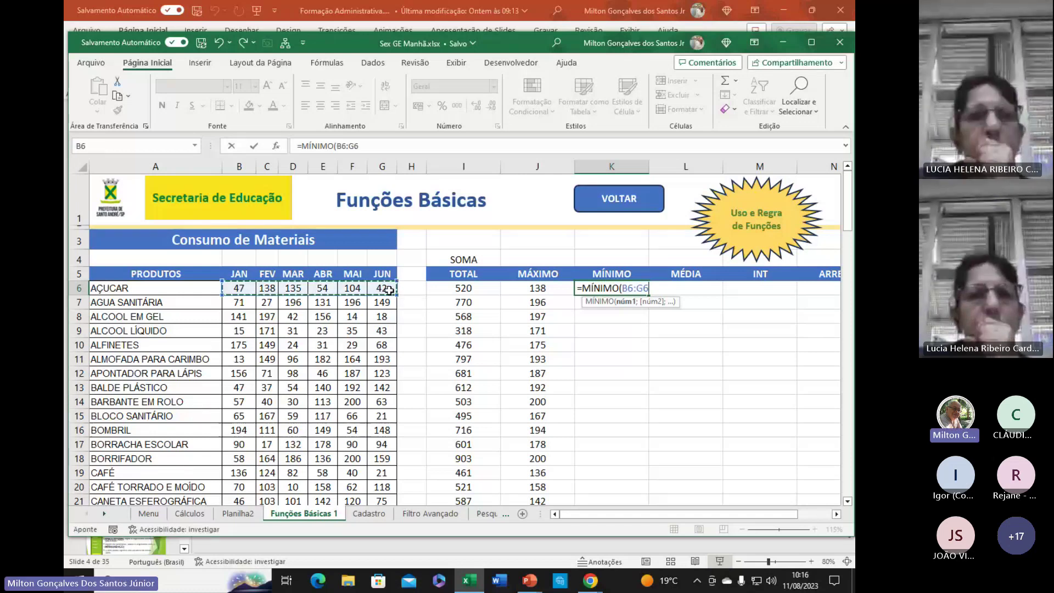
text())
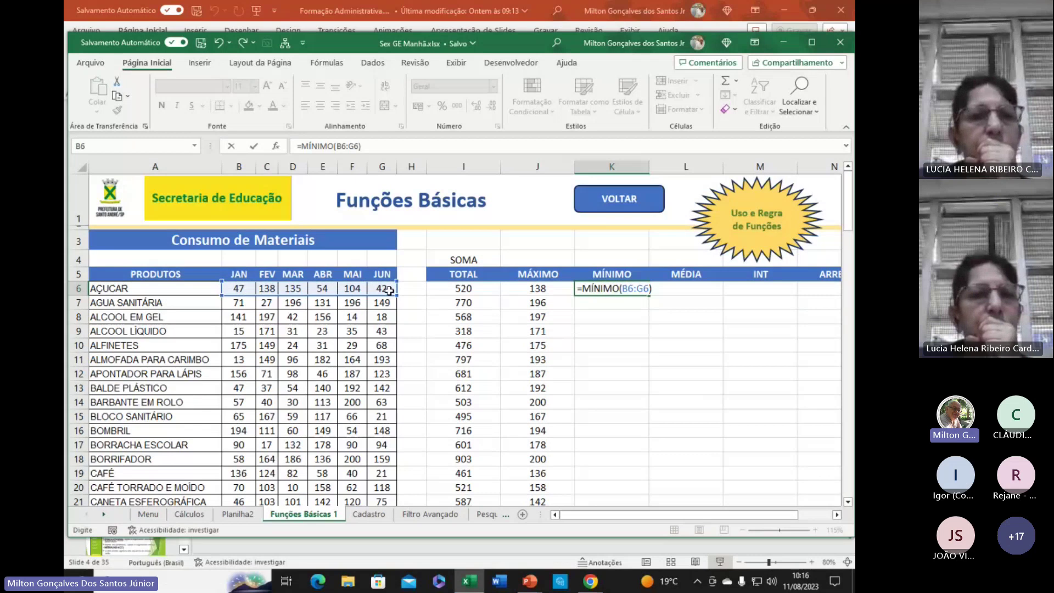
key(Return)
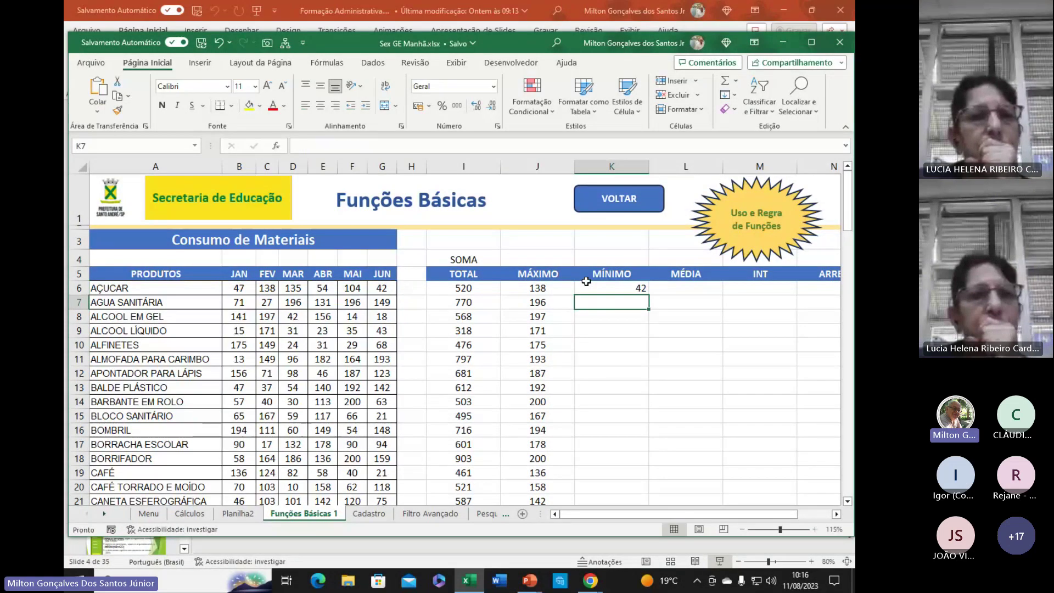
click(586, 283)
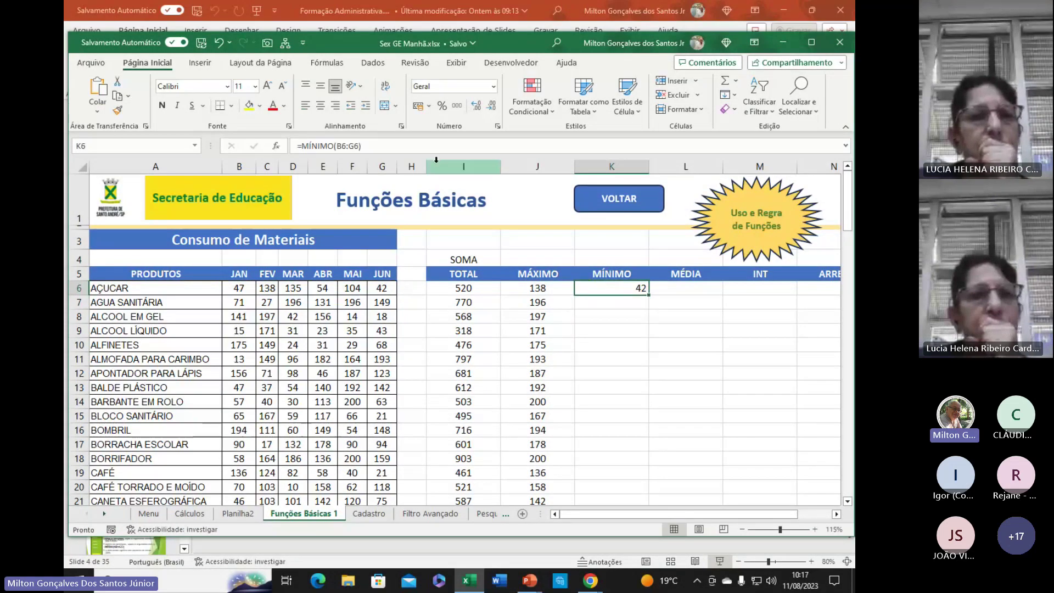
click(320, 106)
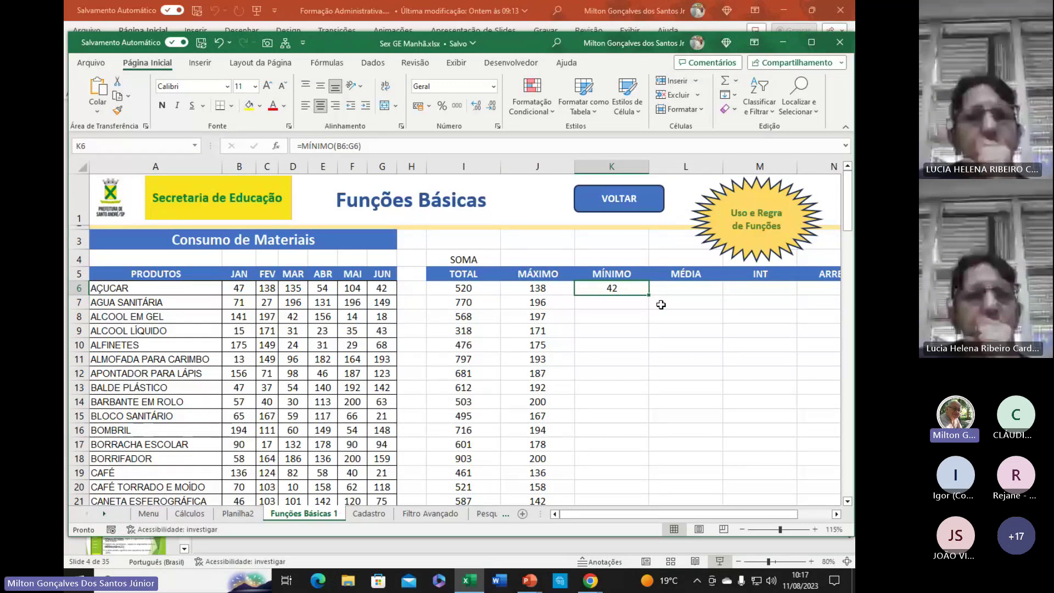
- Copy the MÍNIMO formula down to the remaining products and enter =MÉDIA(B6:G6) in L6 to average AÇUCAR's monthly consumption
double_click(648, 295)
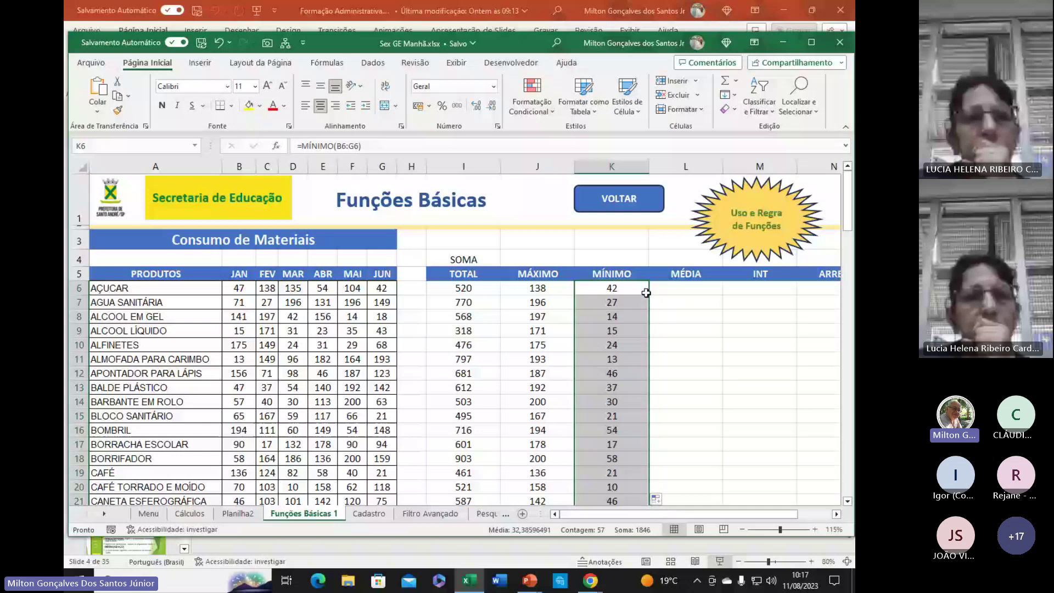
click(686, 294)
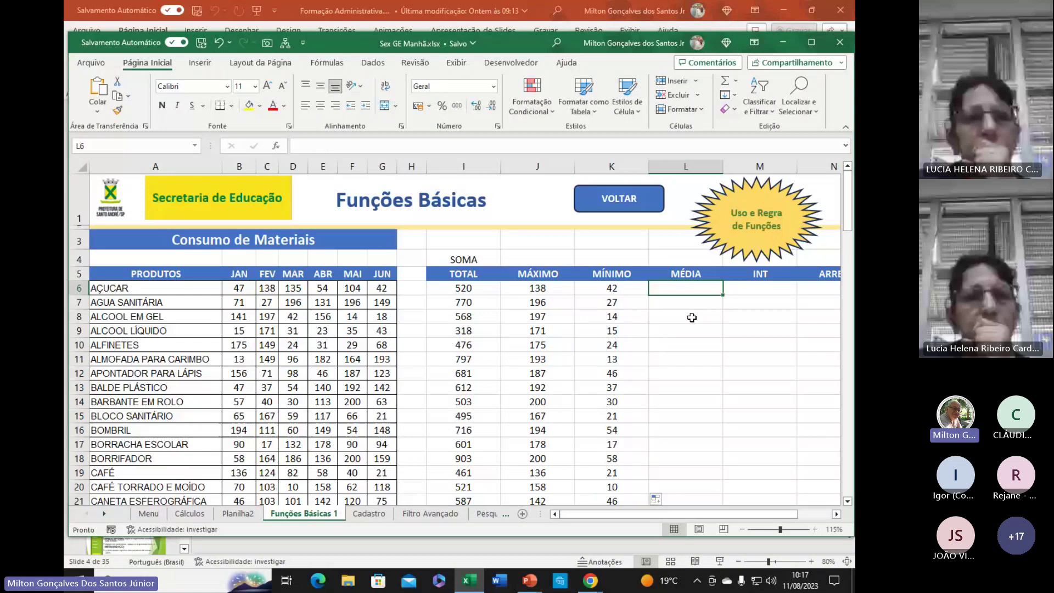
text(=)
text(=)
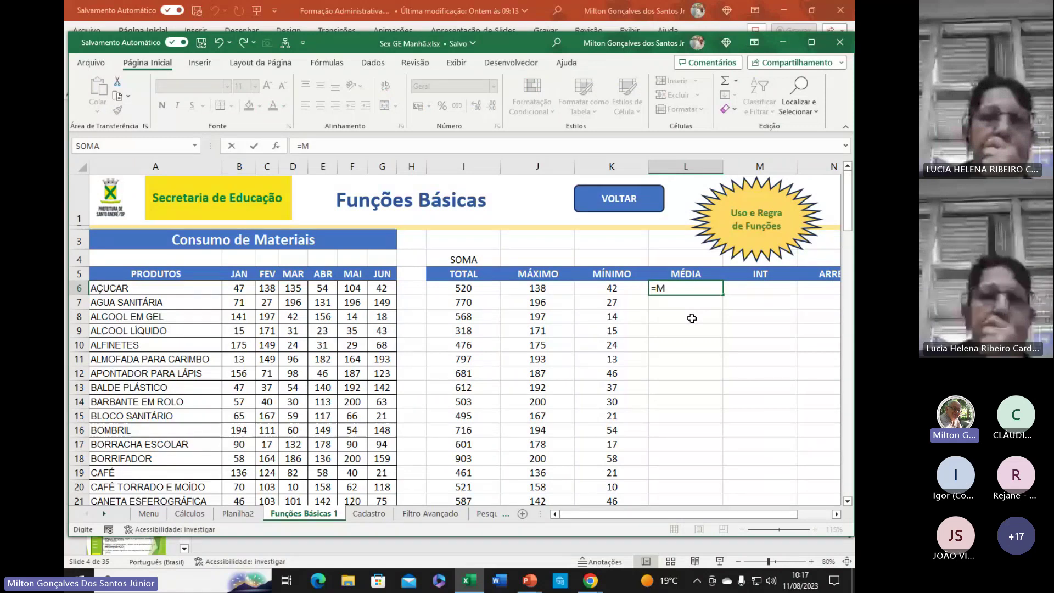
text(MÉDIA)
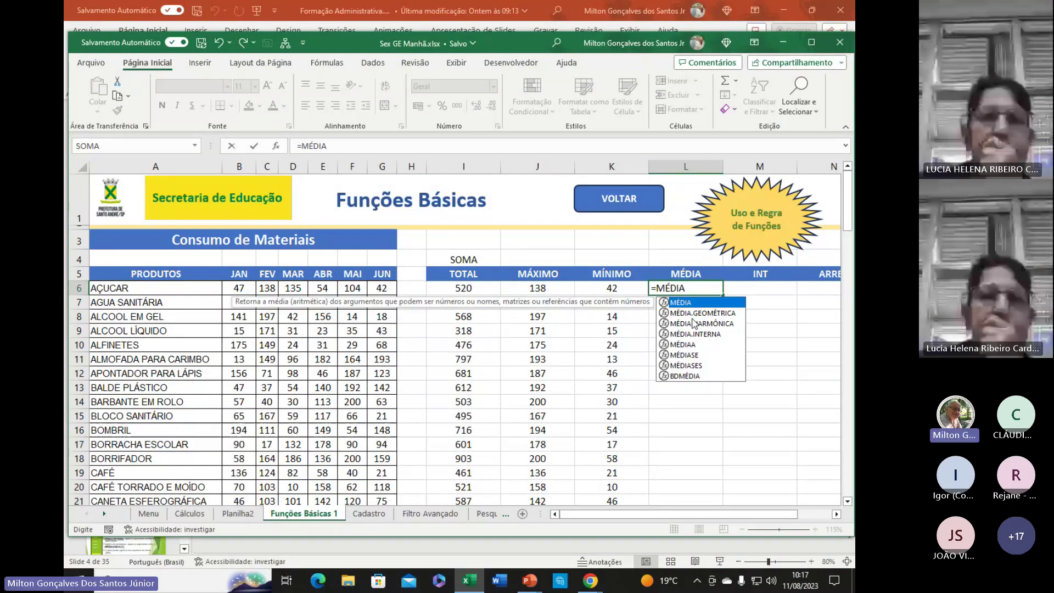
text(()
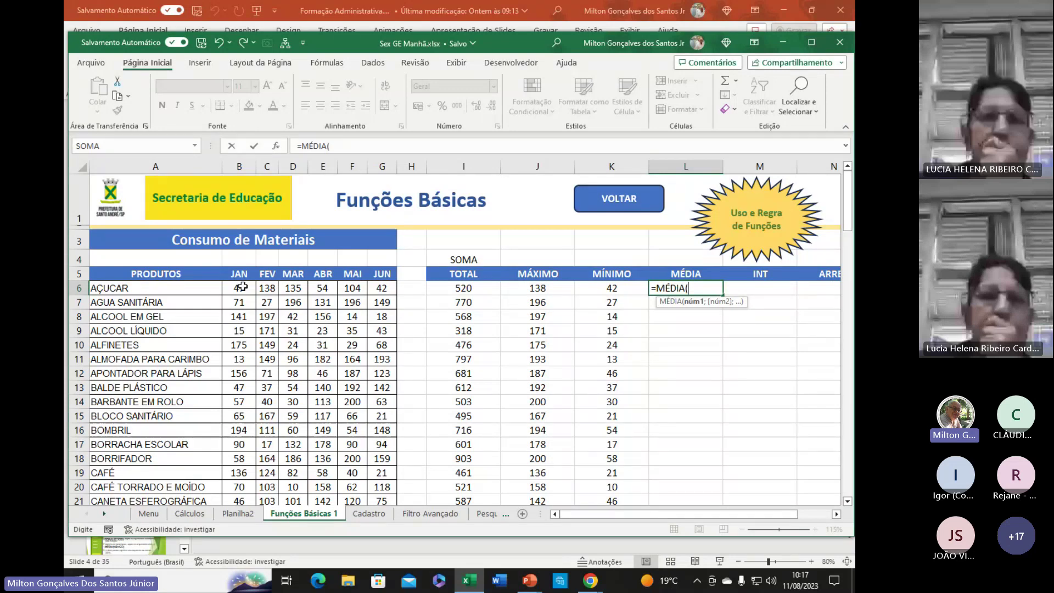
drag(242, 286, 376, 283)
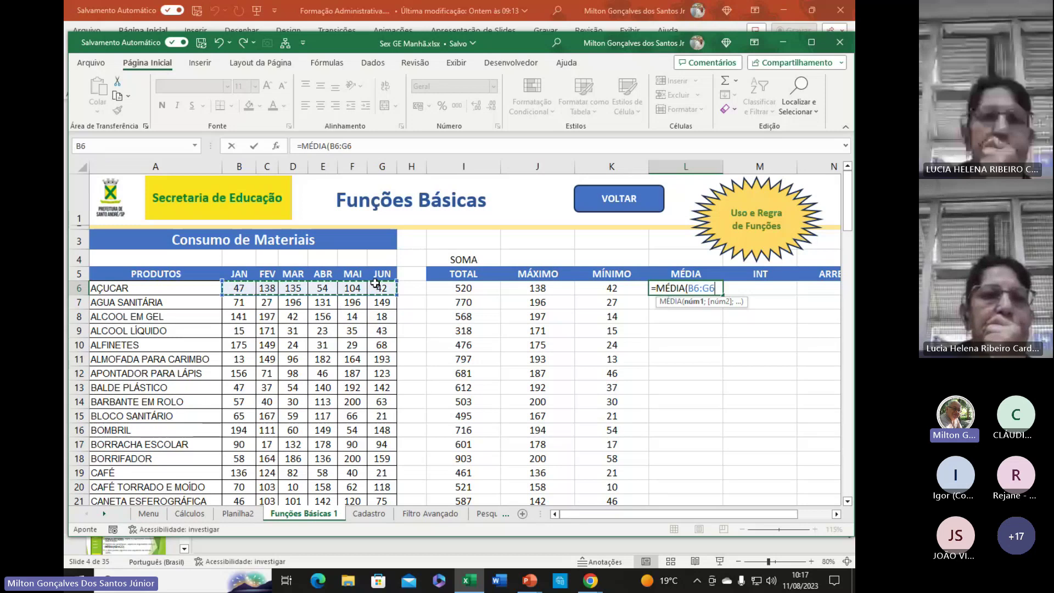
text())
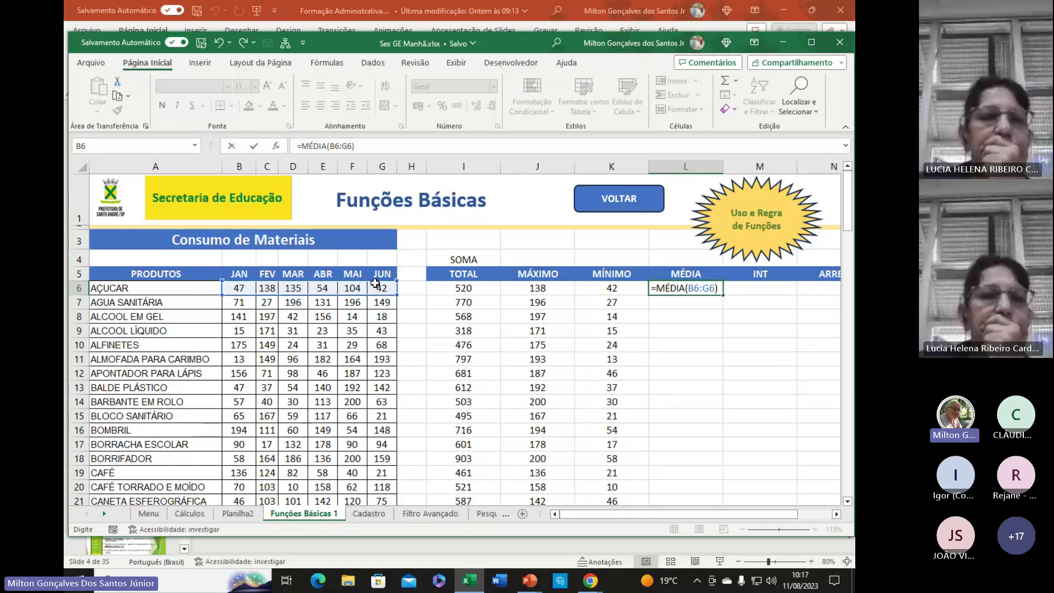
key(Return)
- Center the AÇUCAR average in L6 horizontally and copy its MÉDIA formula down to all the remaining products
click(669, 287)
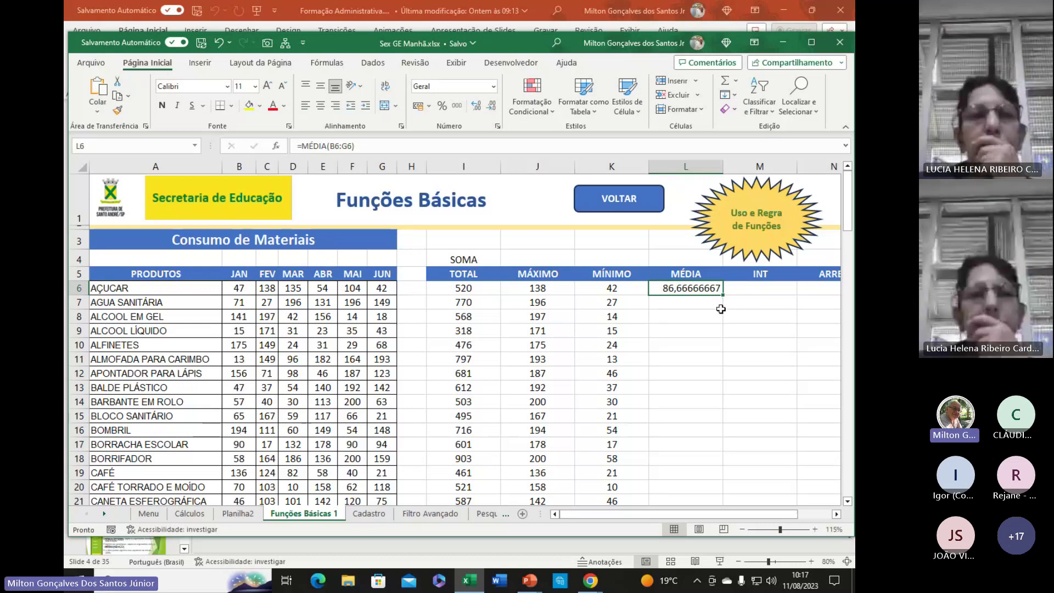
click(320, 104)
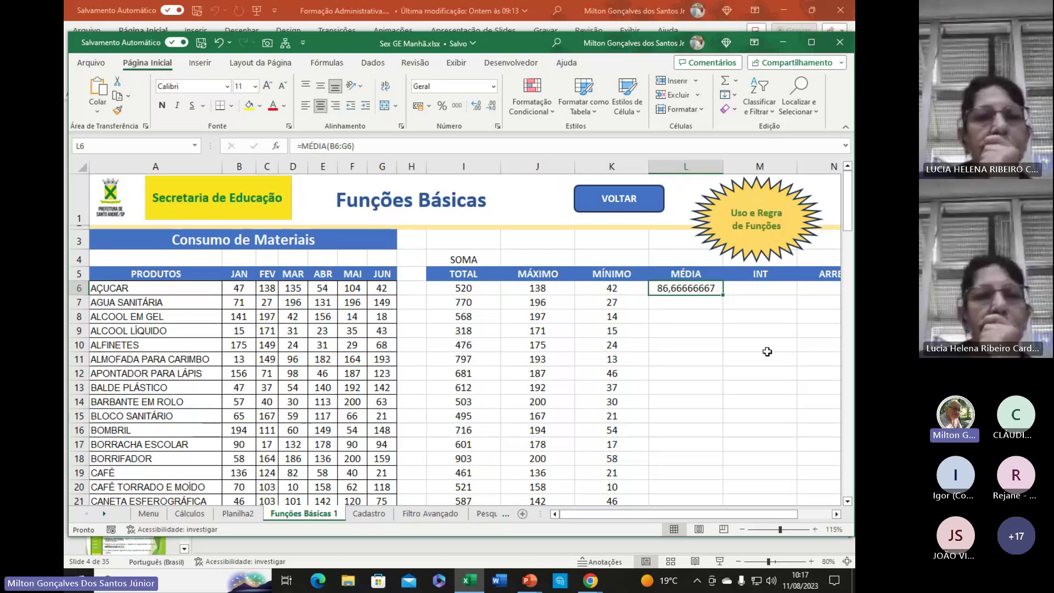
double_click(723, 295)
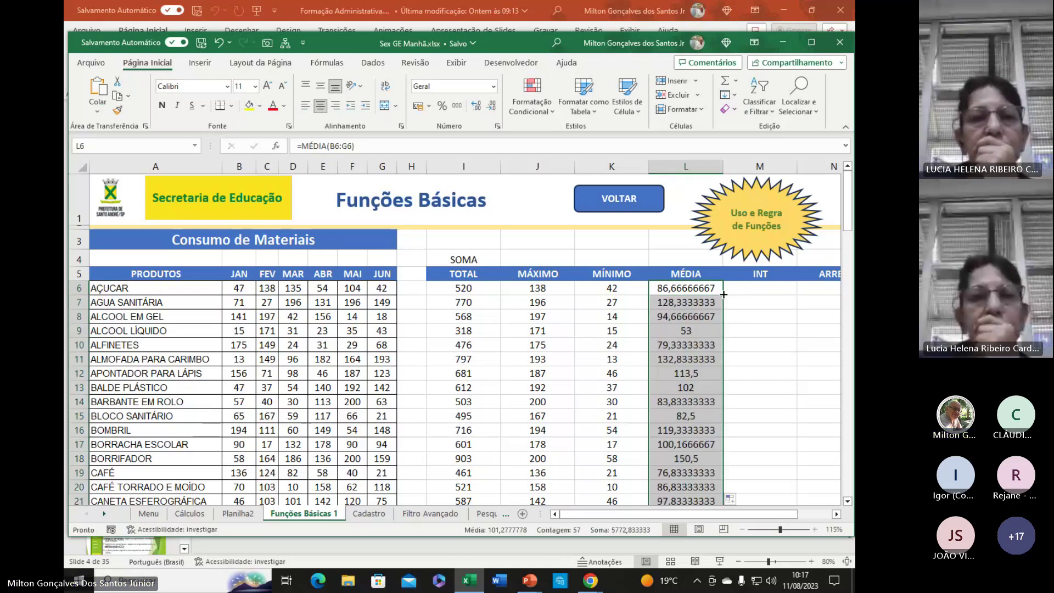
click(714, 431)
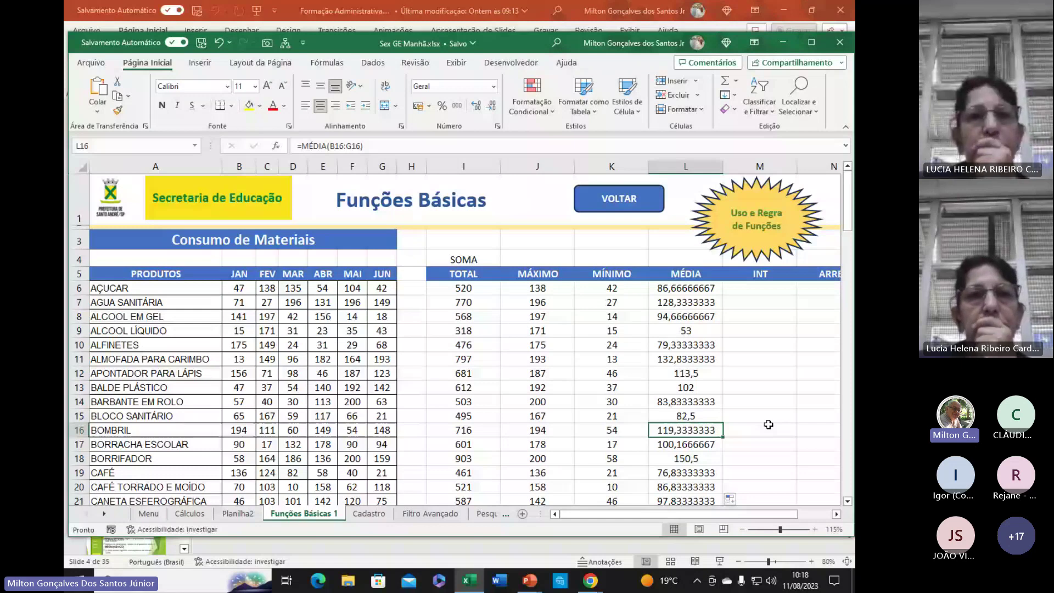
- Examine the averages in the MÉDIA column, comparing whole results with those that have decimal places
scroll(768, 425, right, 1)
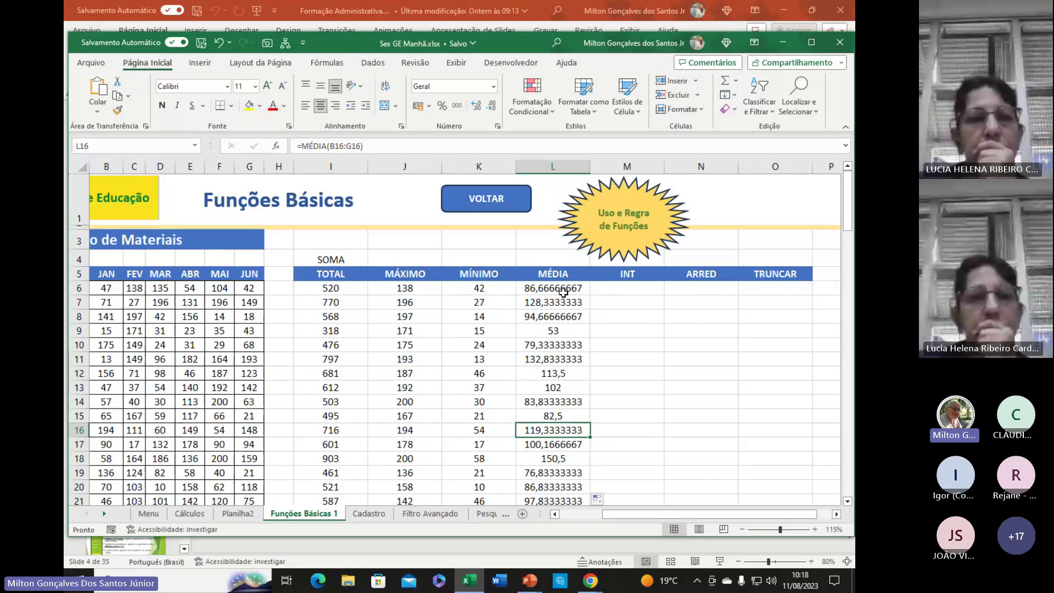
click(541, 288)
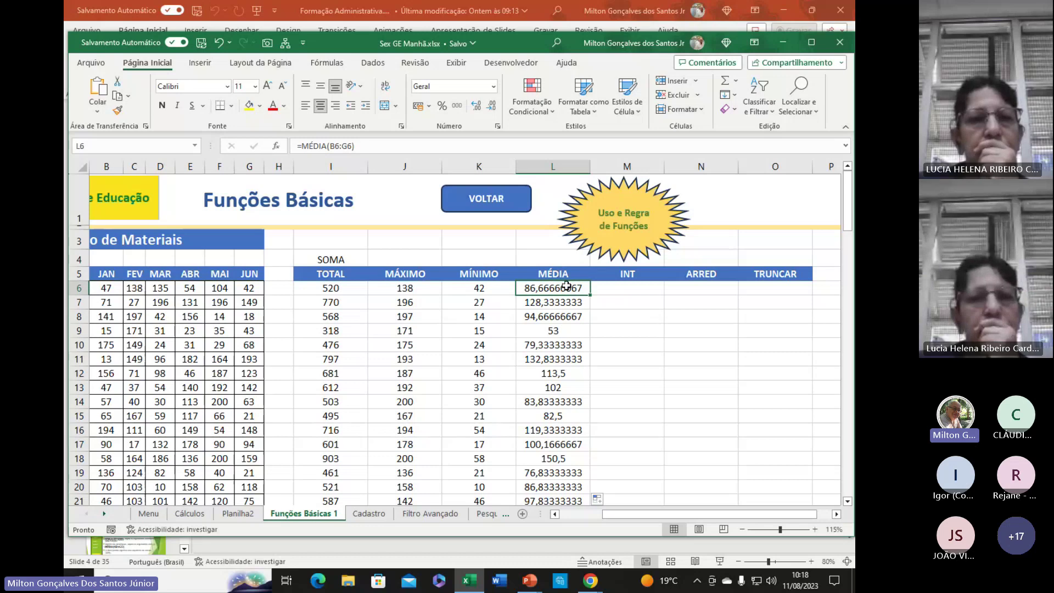
click(573, 317)
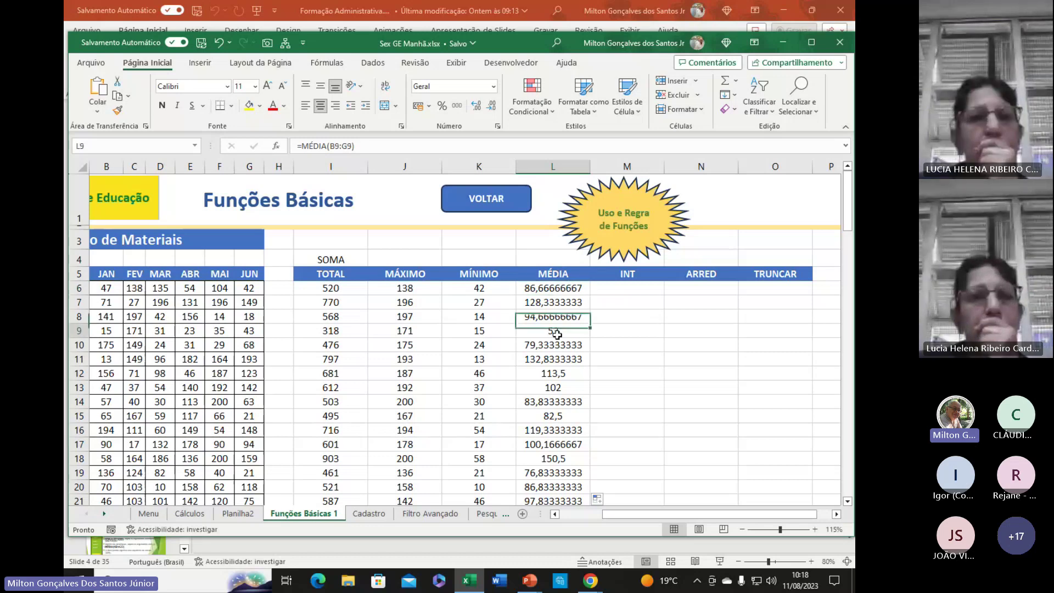
click(556, 332)
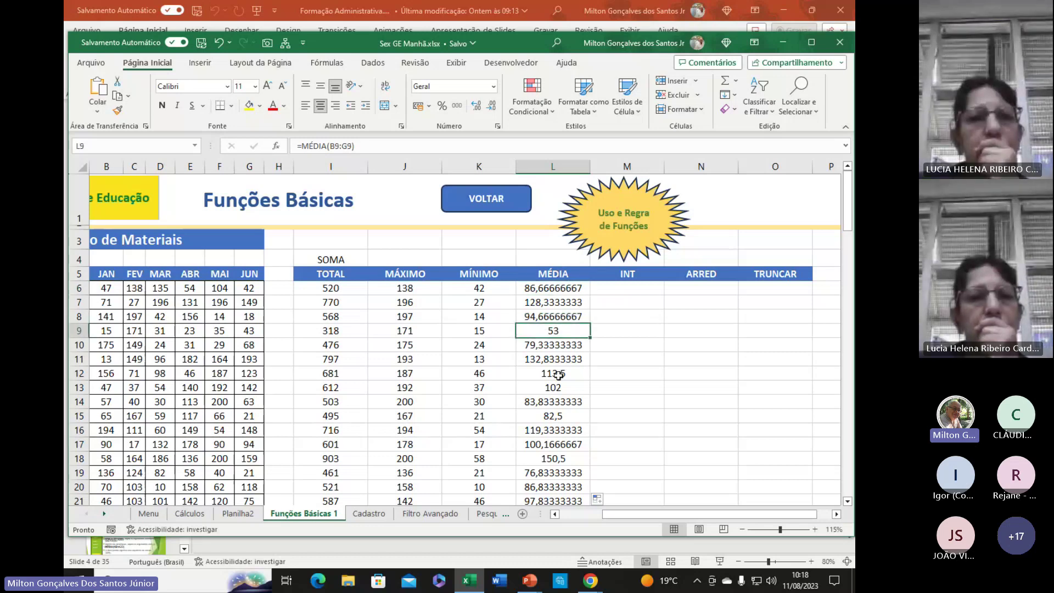
click(558, 374)
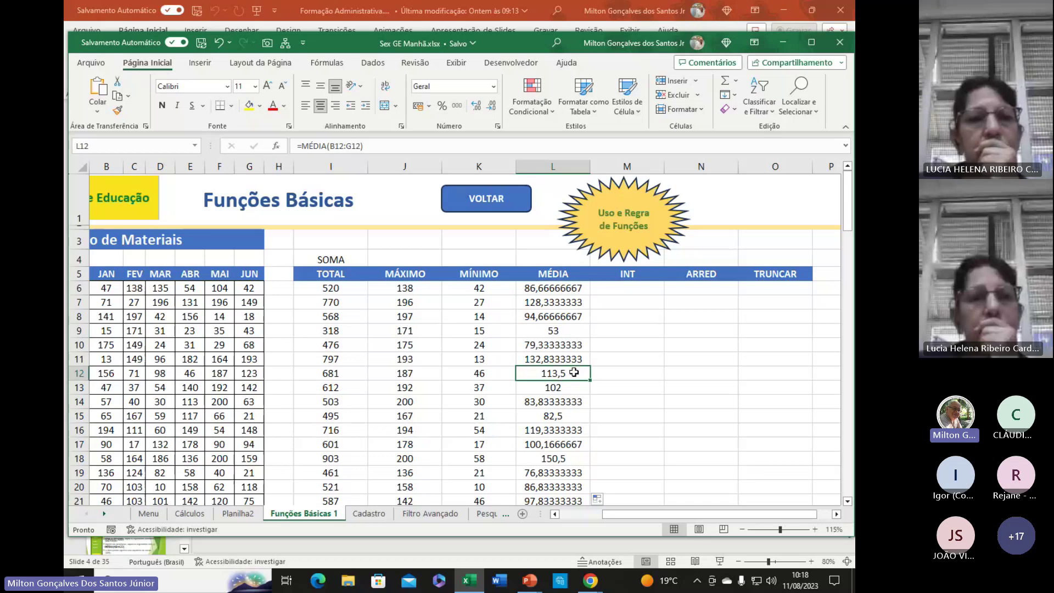
click(544, 288)
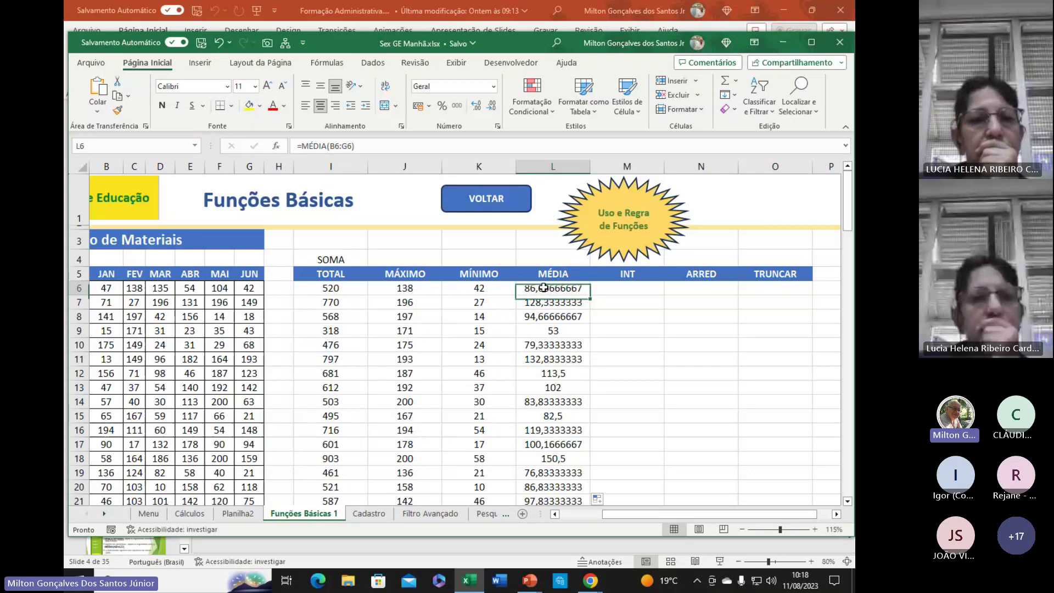
drag(543, 287, 544, 465)
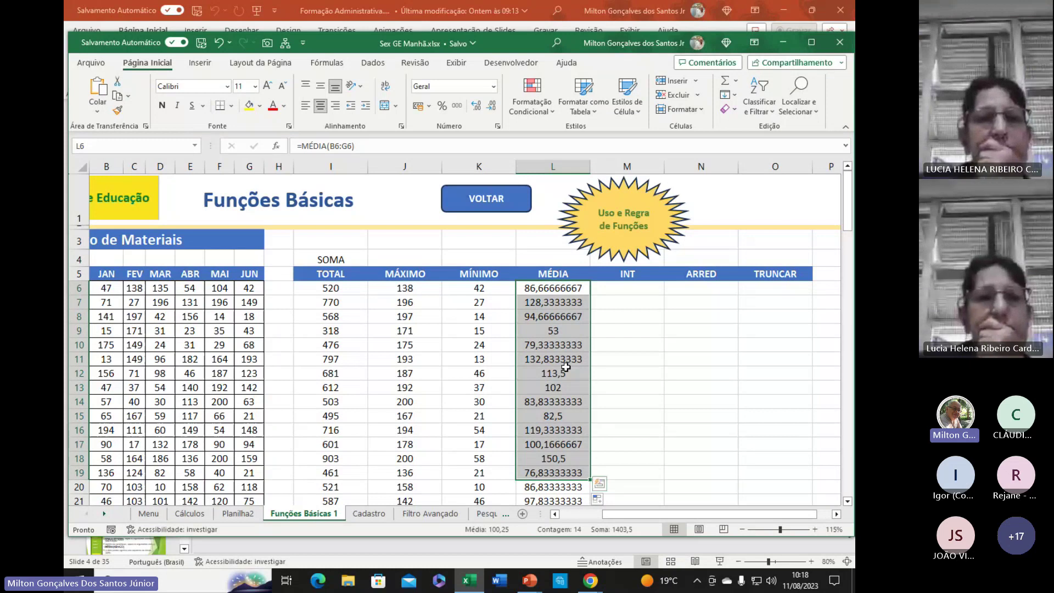
- Enter =INT(L6) in M6 to reduce AÇUCAR's average to its integer part
click(627, 290)
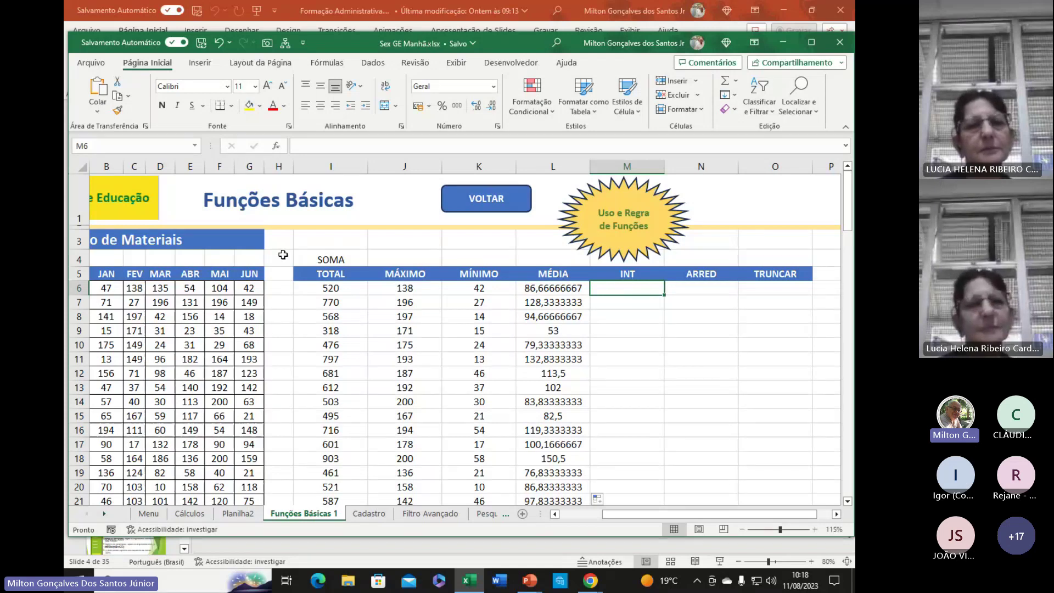
text(=)
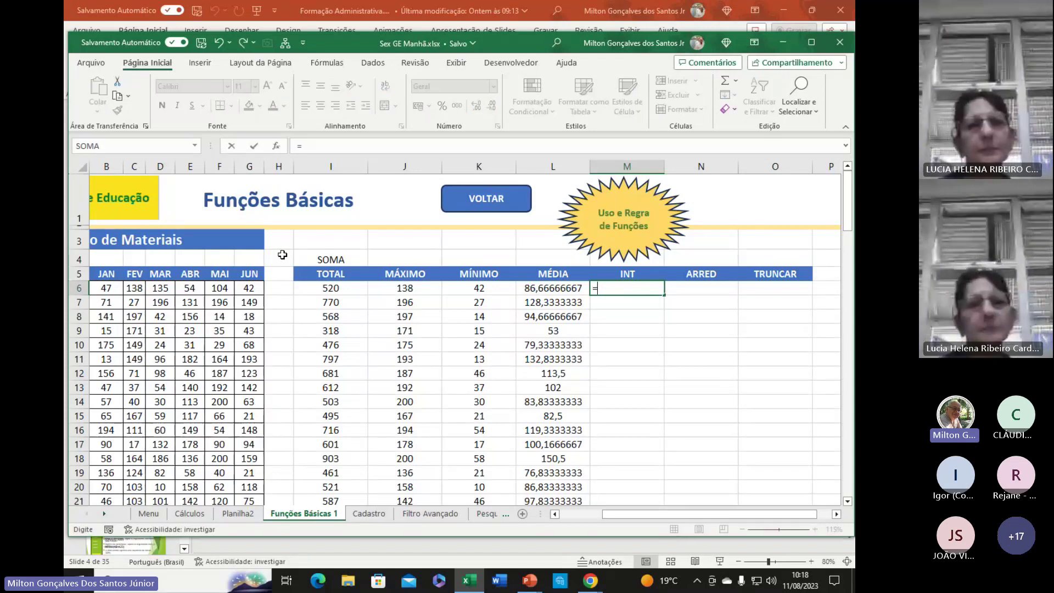
text(in)
key(BackSpace)
key(BackSpace)
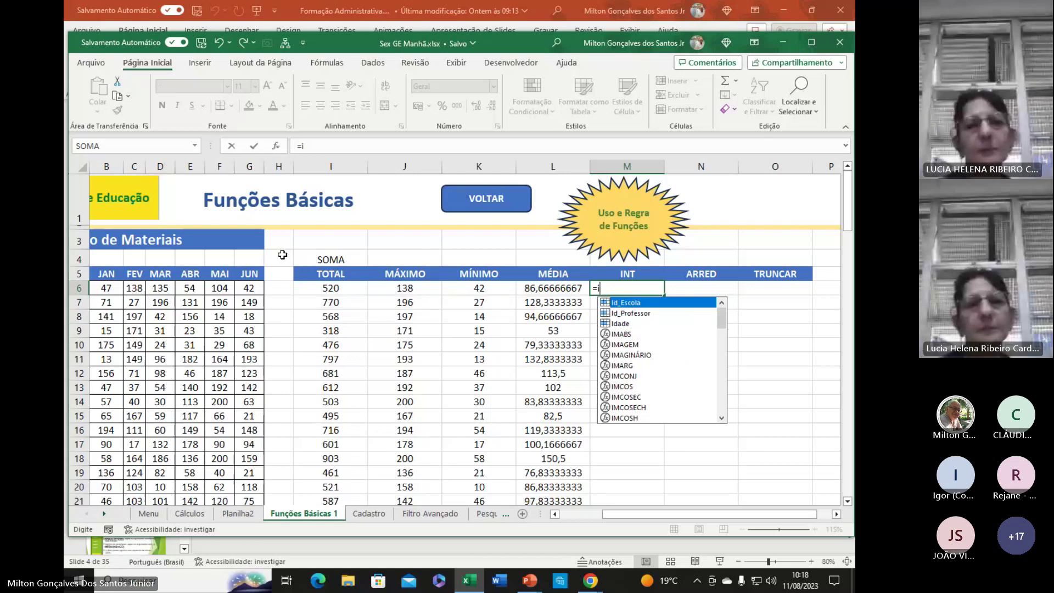
text(INT)
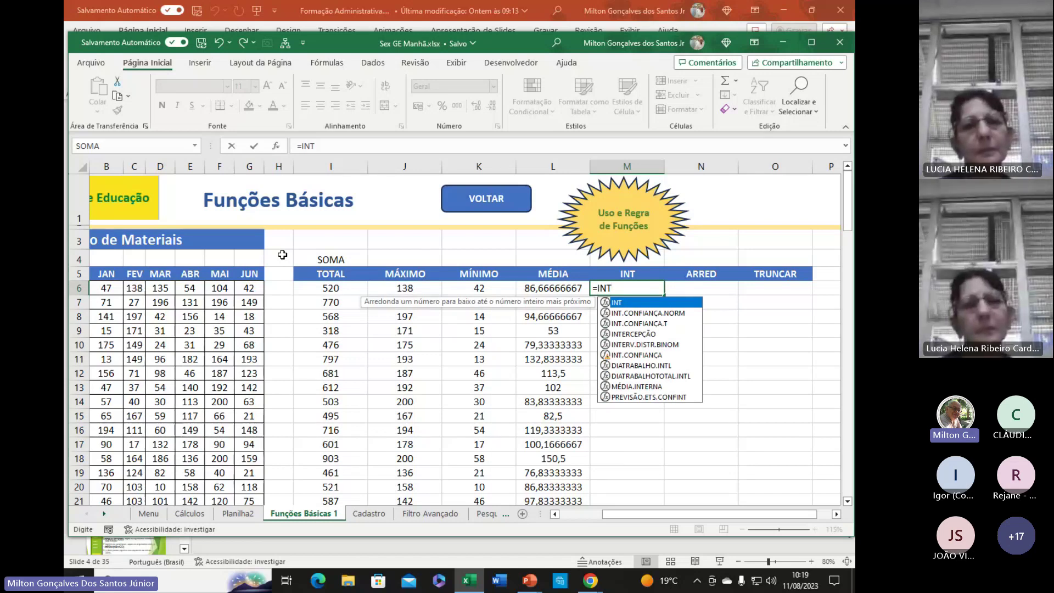
text(()
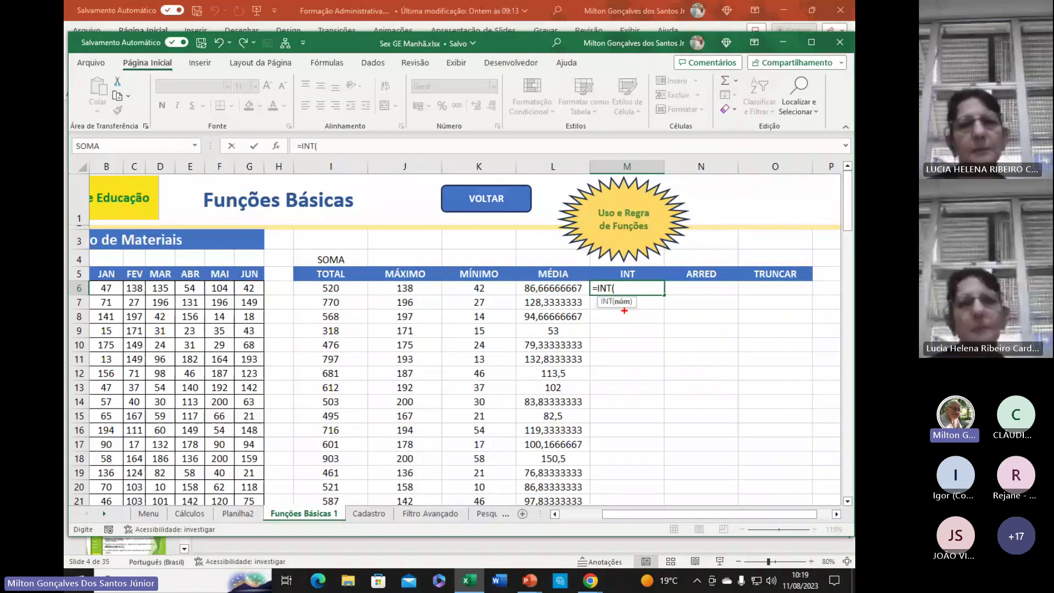
drag(669, 423, 628, 303)
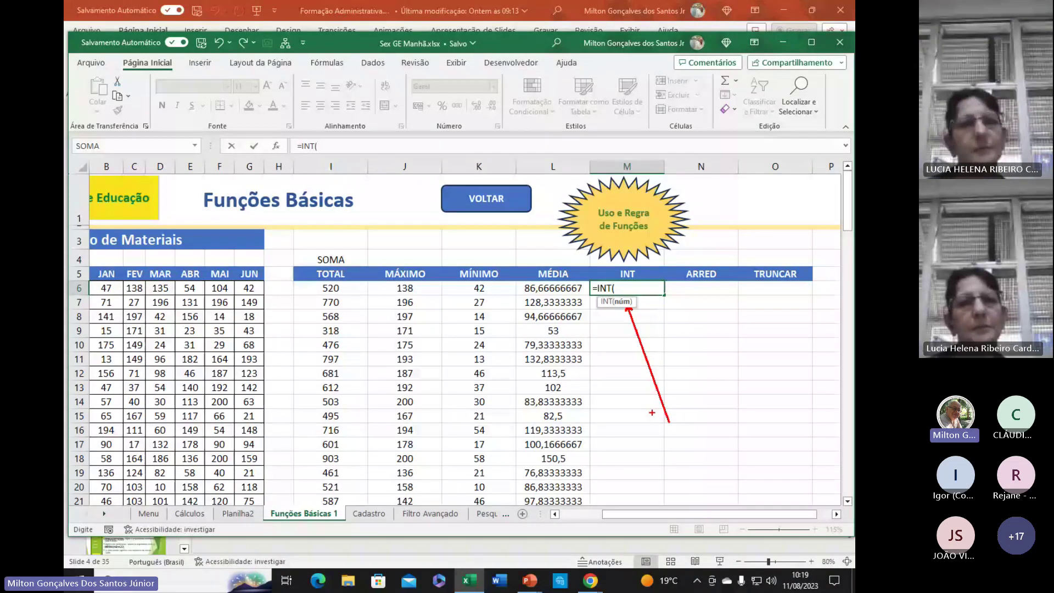
key(Escape)
click(543, 290)
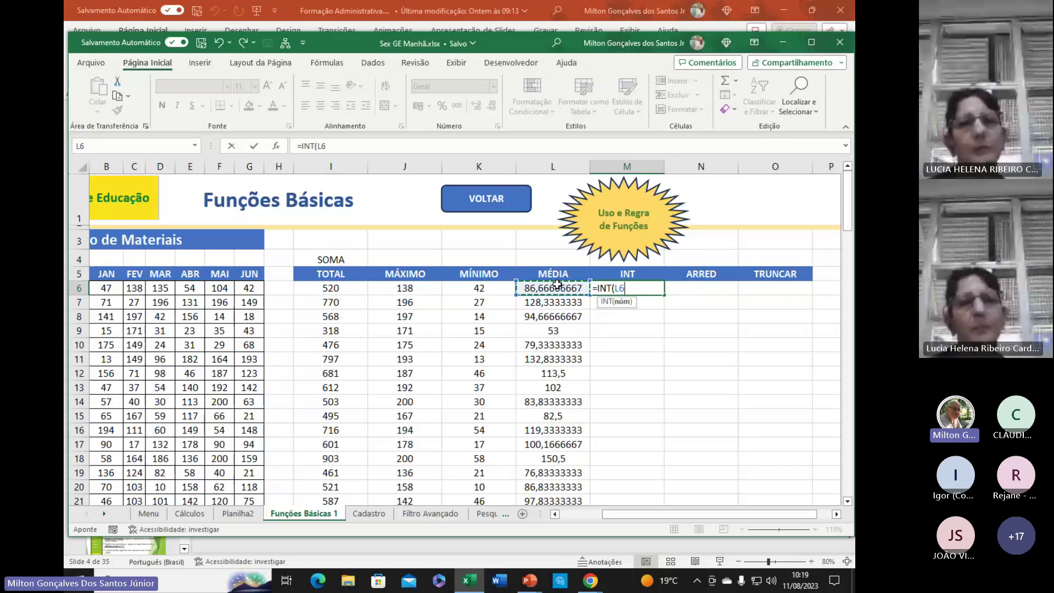
text())
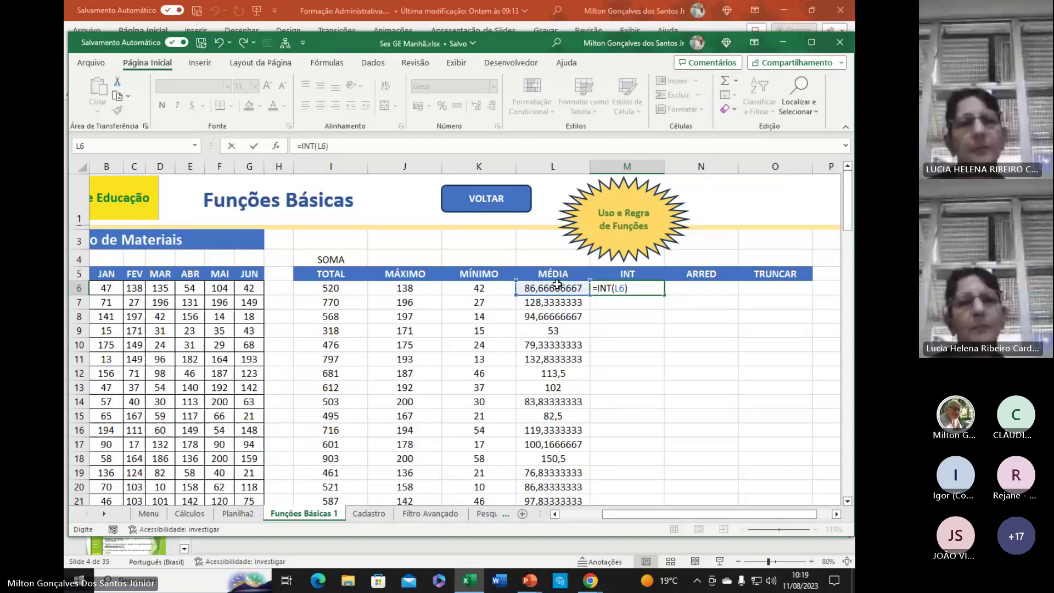
key(Return)
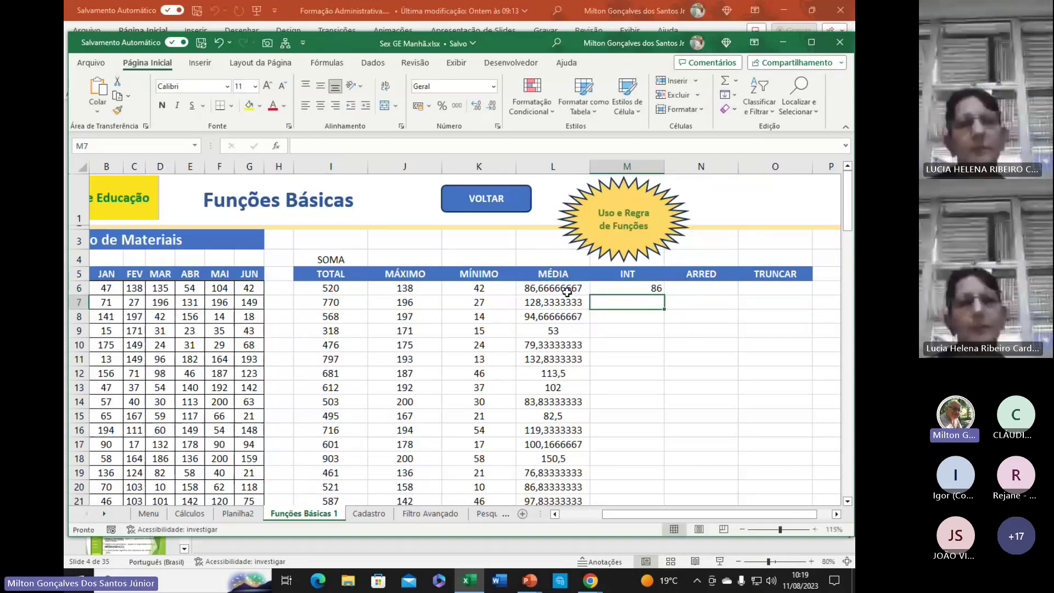
- Center the AÇUCAR integer in M6 horizontally and copy its INT formula down to all the remaining products
click(633, 285)
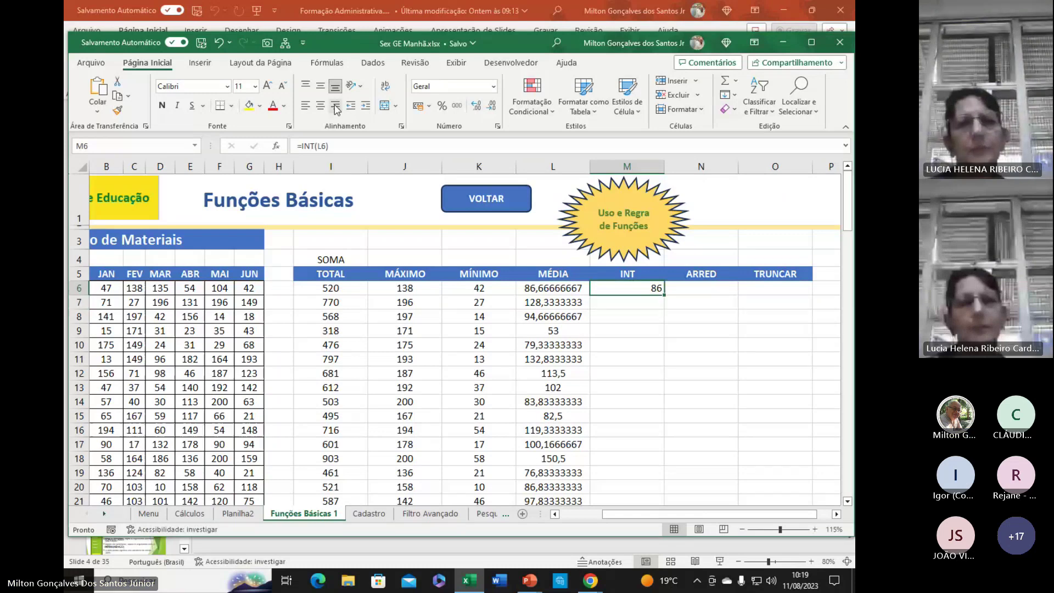
click(320, 105)
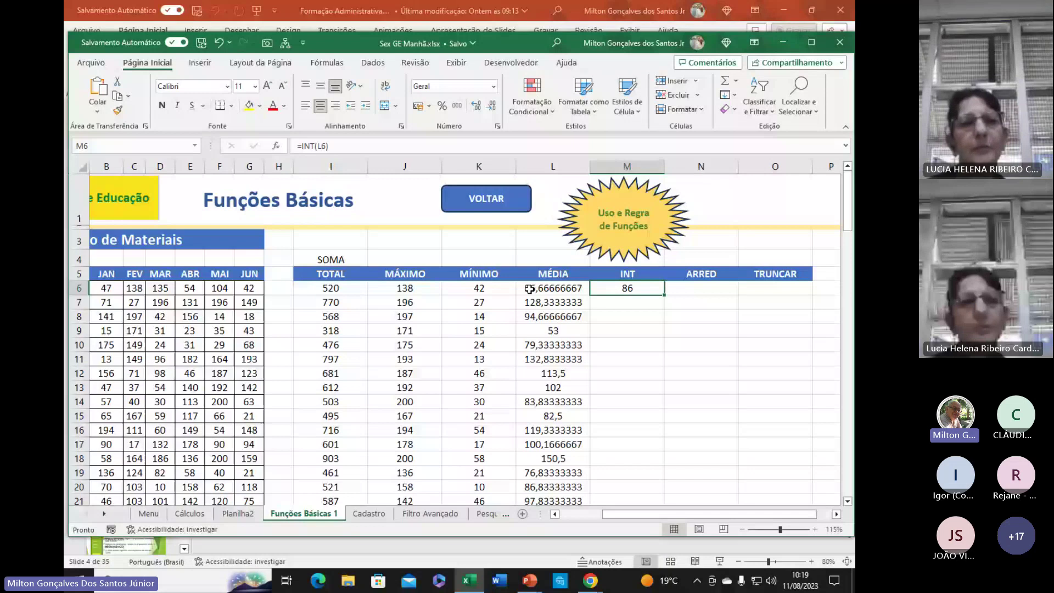
double_click(666, 295)
click(640, 378)
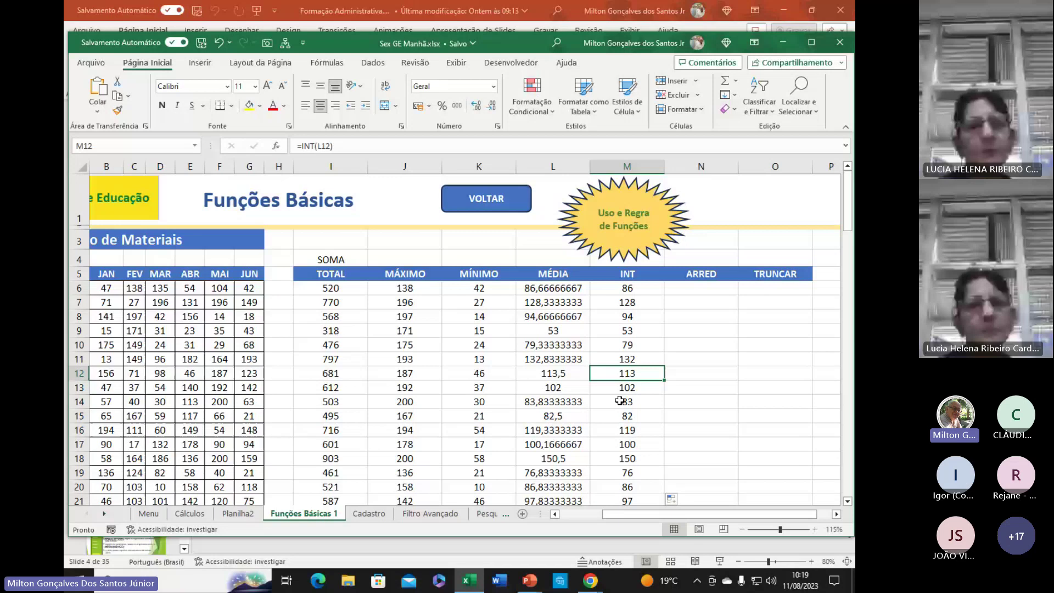
click(636, 288)
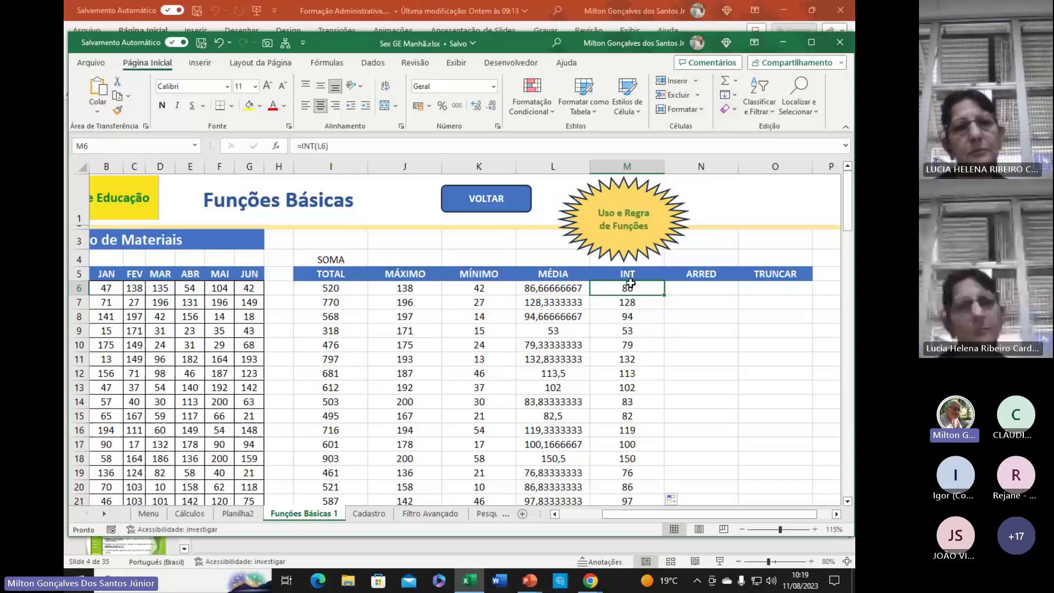
- Start an ARRED formula in N6, open its function arguments and point out the Núm and Núm_dígitos arguments
click(721, 286)
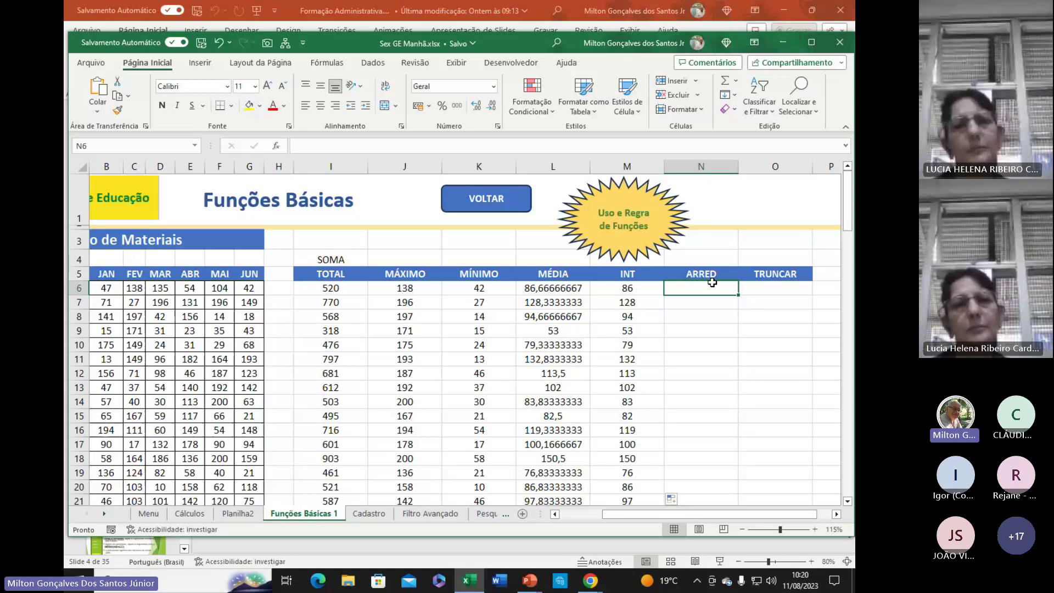
double_click(714, 291)
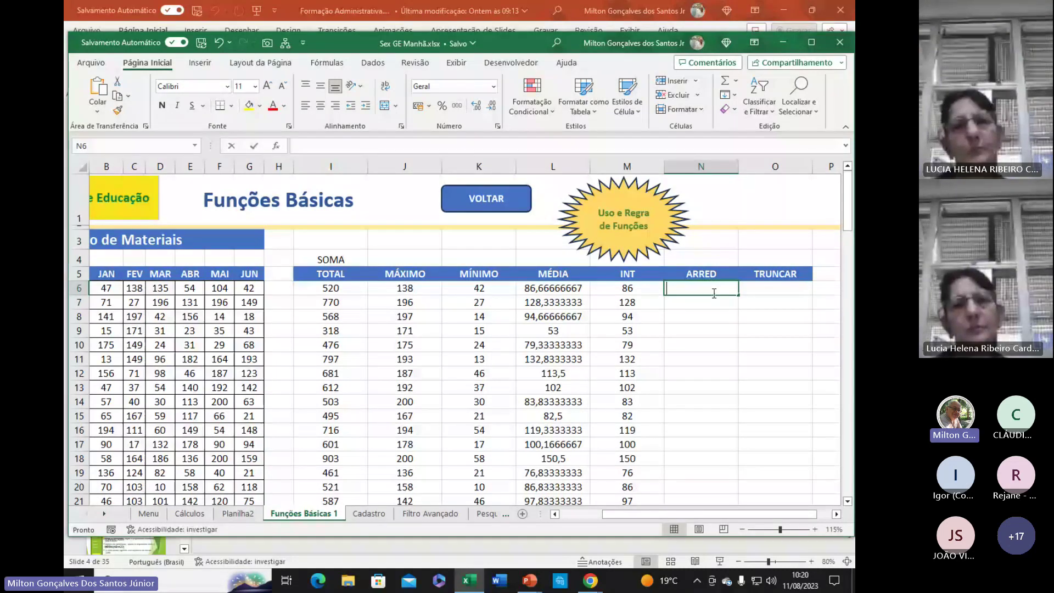
text(=A)
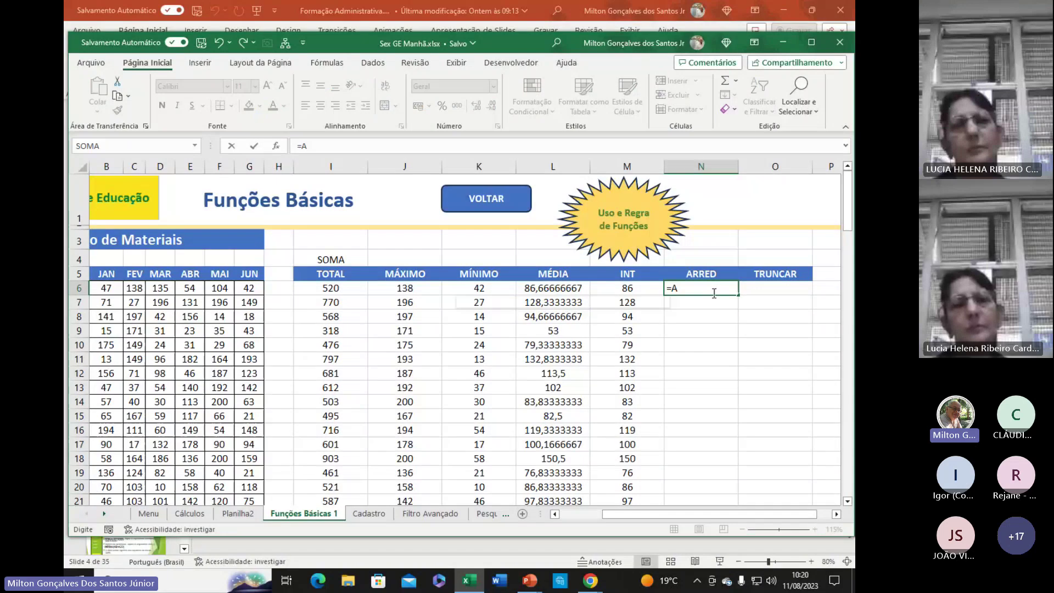
text(RRED)
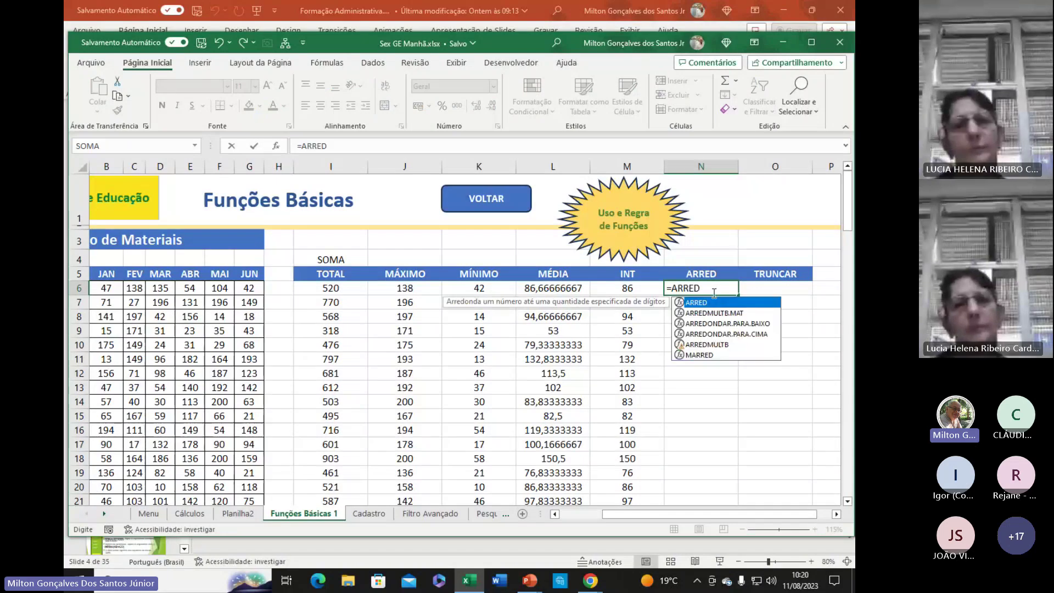
text(()
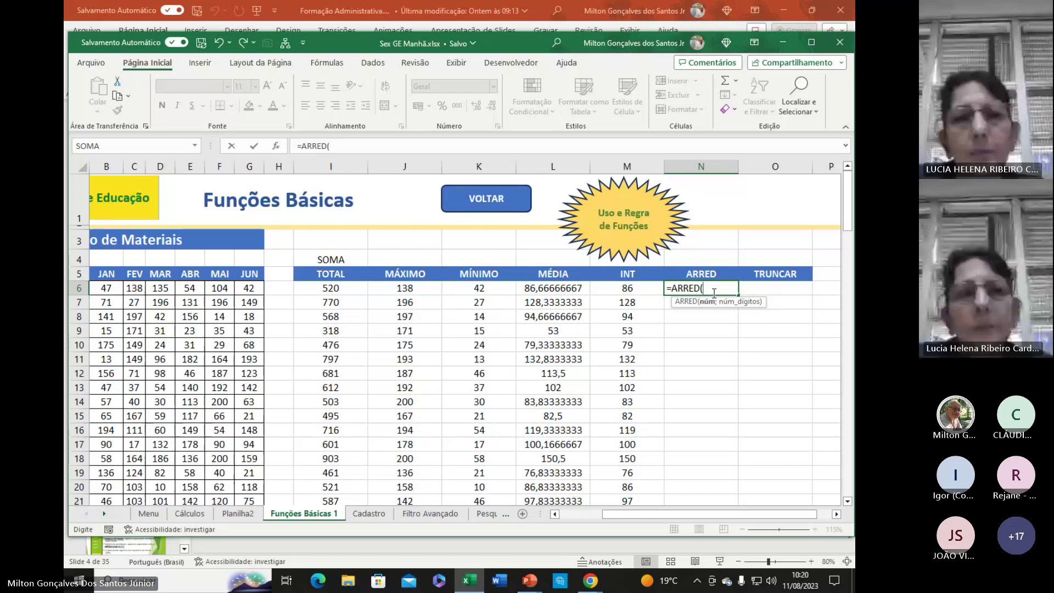
key(ctrl+a)
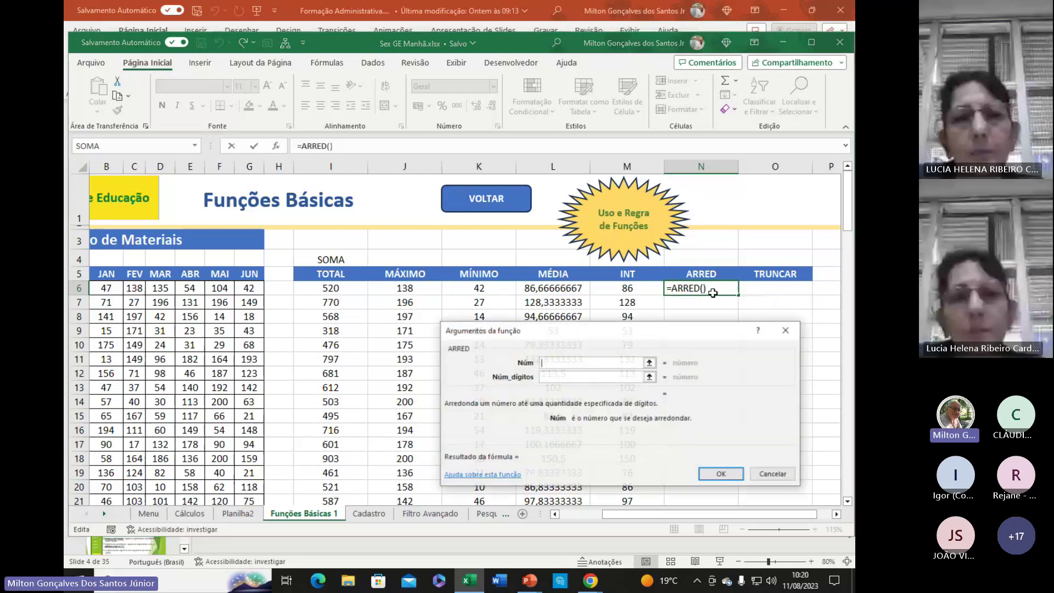
drag(658, 330, 528, 314)
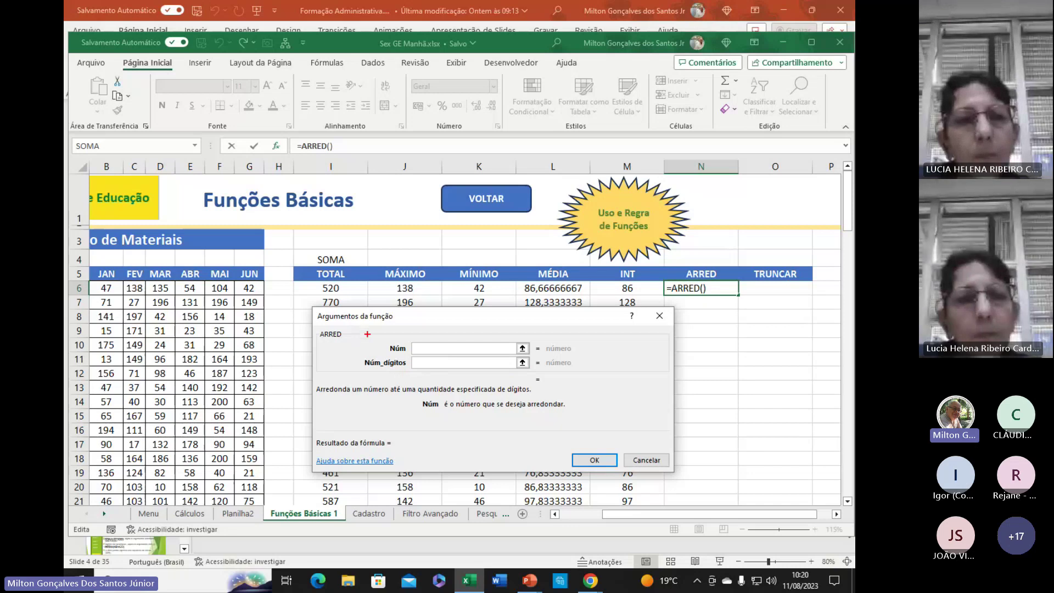
mouse_move(387, 344)
mouse_down()
mouse_move(414, 351)
mouse_move(399, 374)
mouse_move(410, 375)
mouse_up()
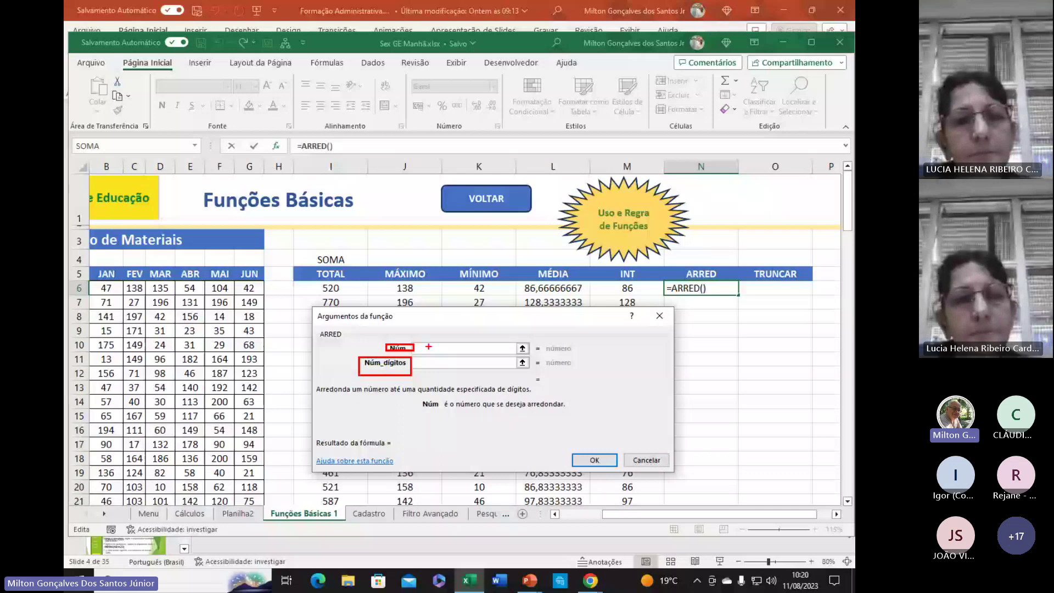
key(Escape)
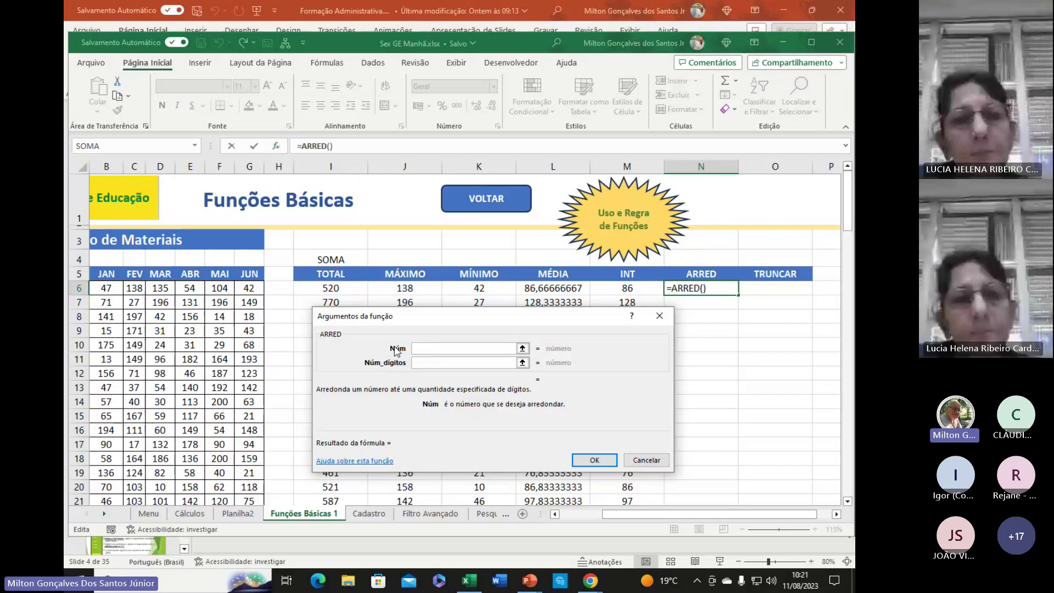
- Complete N6's ARRED function with L6 as the number and 2 as the number of digits
click(547, 288)
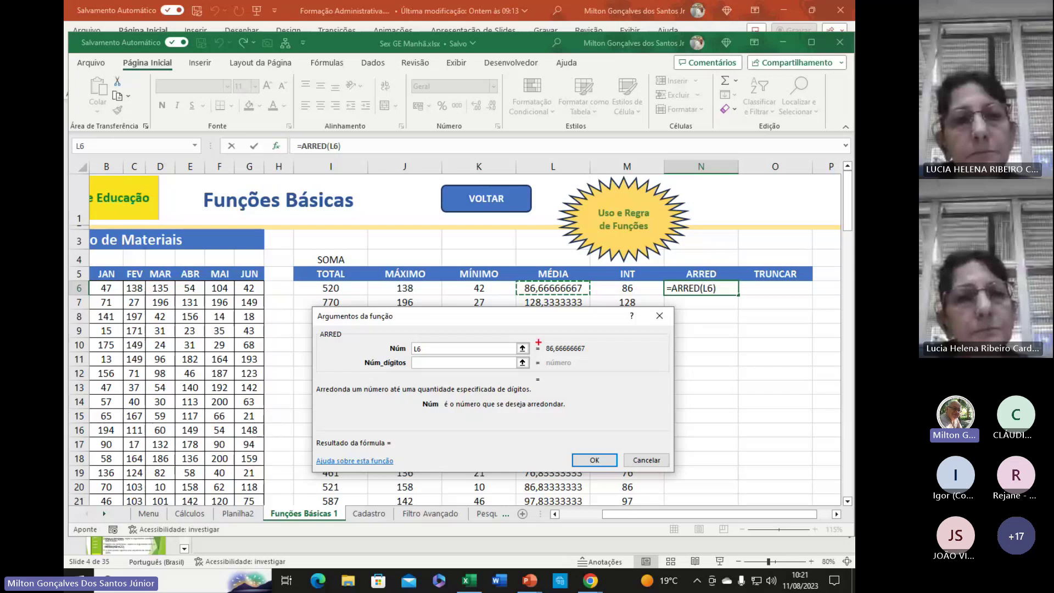
drag(539, 342, 610, 357)
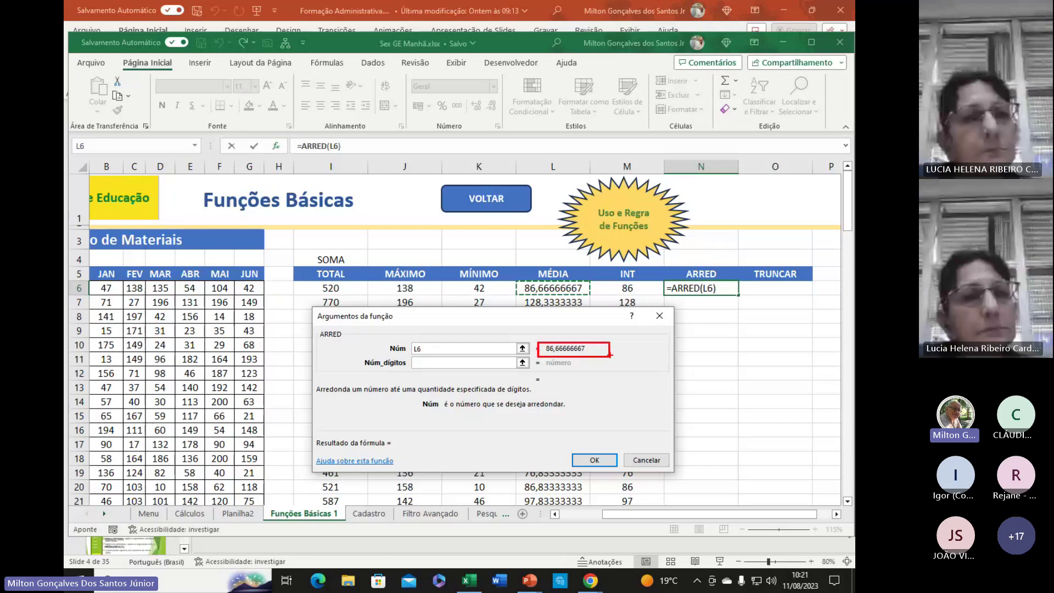
key(Escape)
click(427, 363)
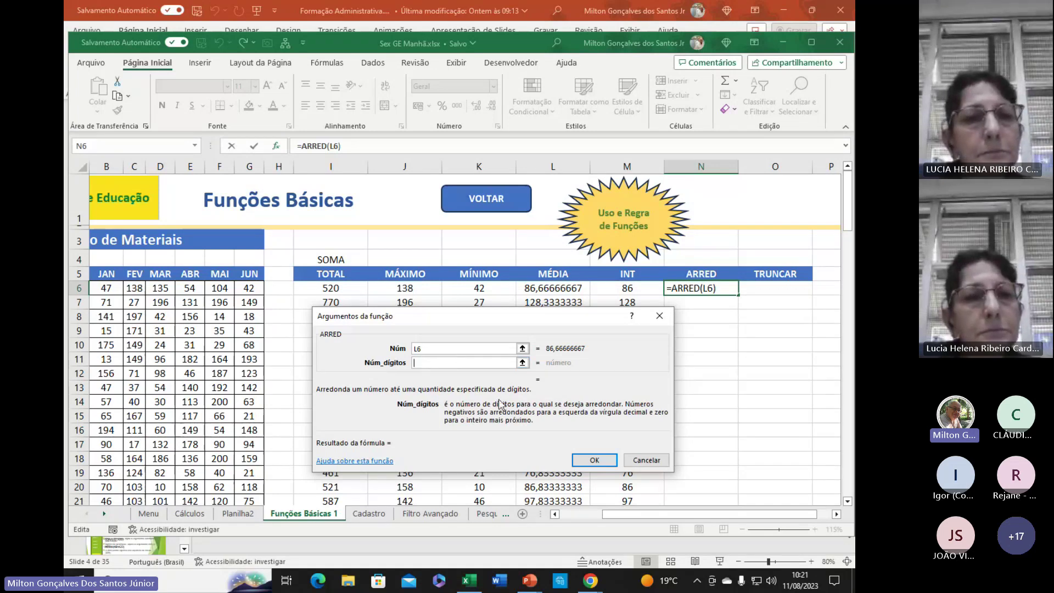
text(2)
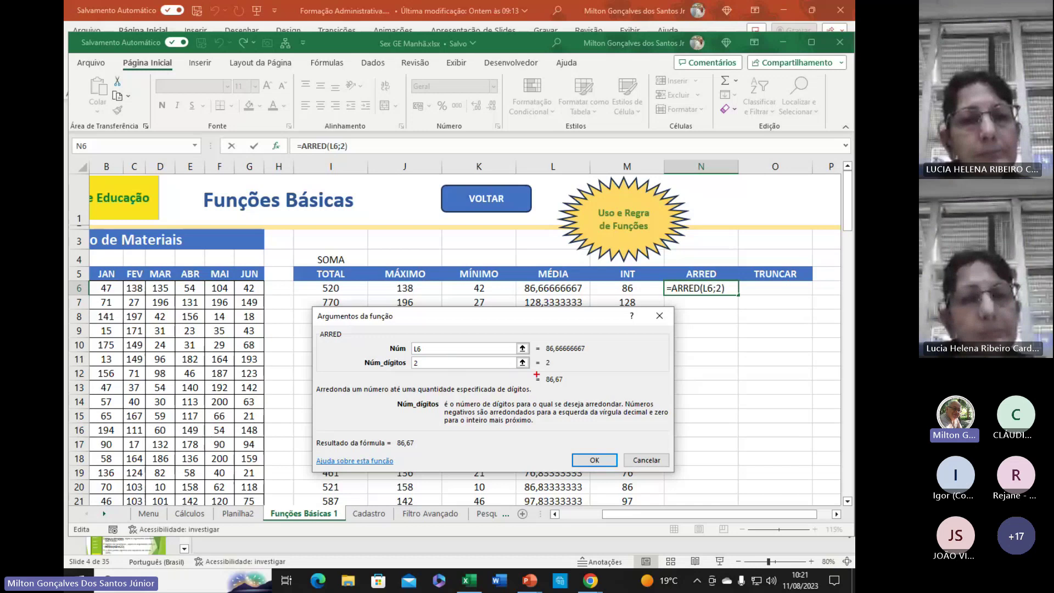
drag(537, 376, 580, 387)
drag(631, 360, 574, 379)
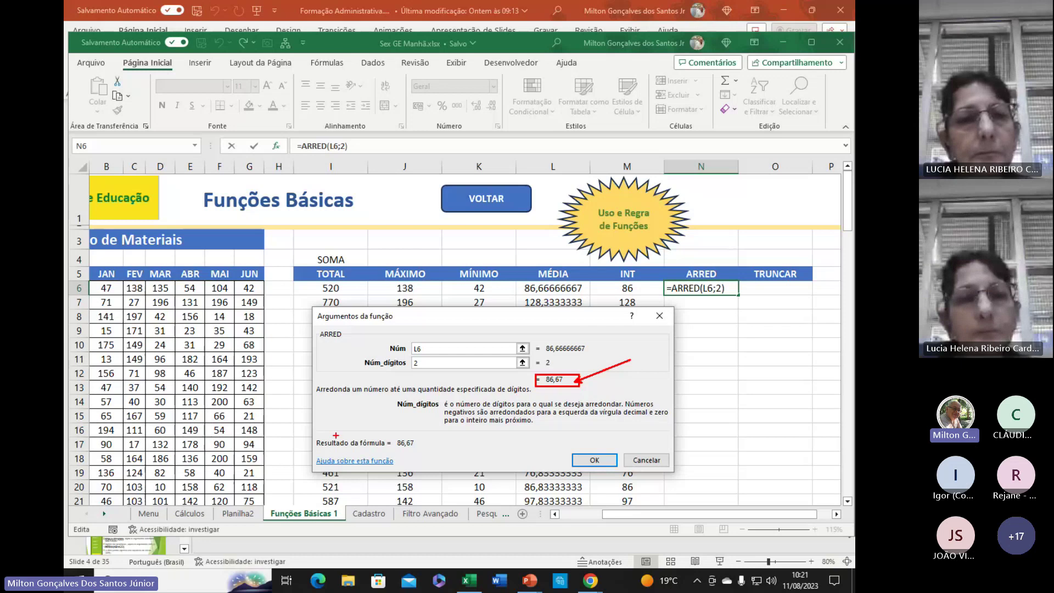
mouse_move(308, 435)
mouse_down()
mouse_move(438, 450)
mouse_move(442, 473)
mouse_up()
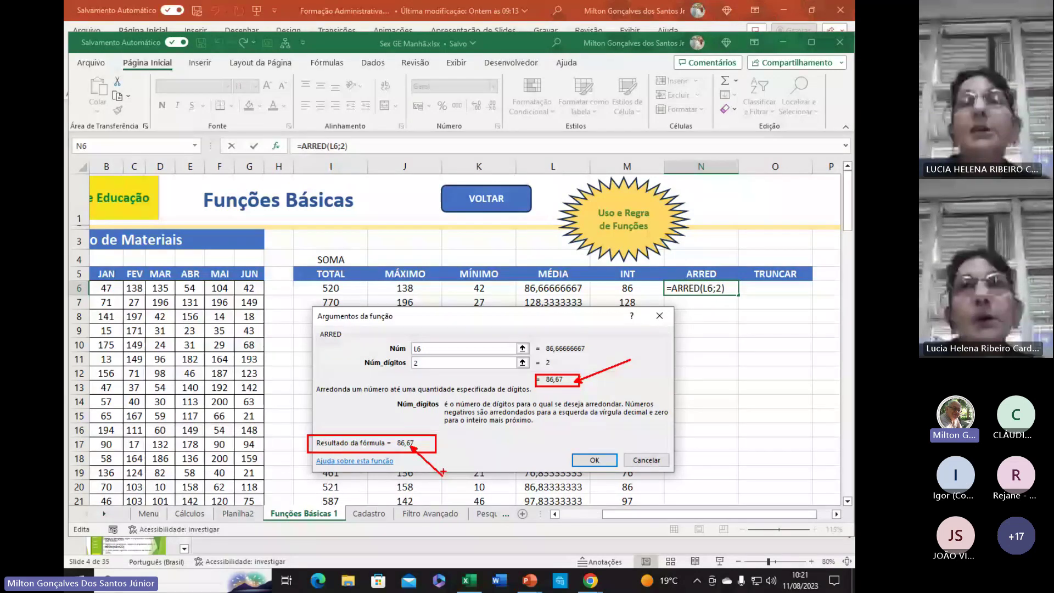
key(Escape)
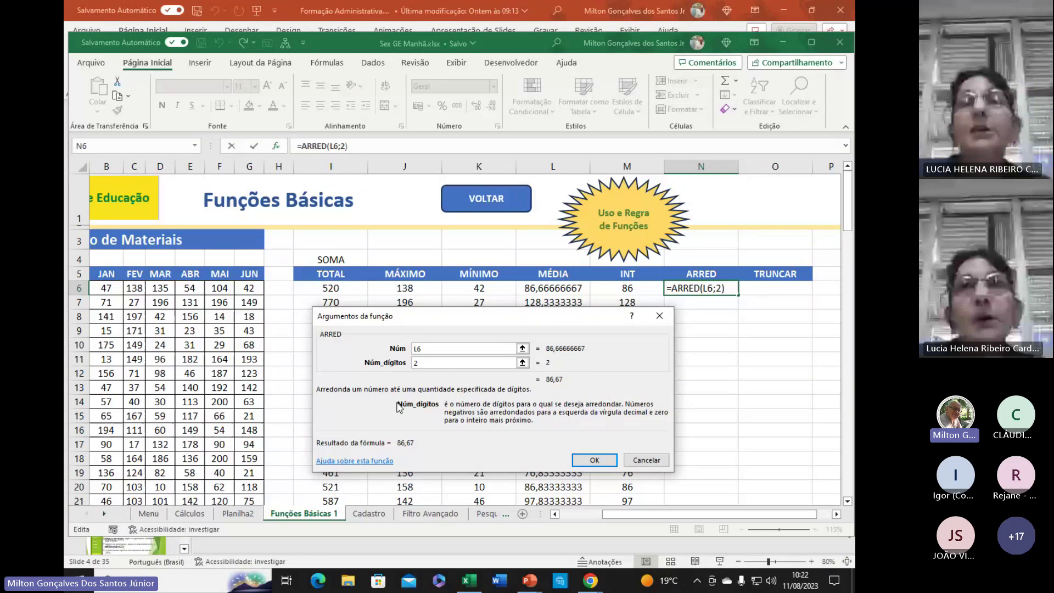
click(605, 462)
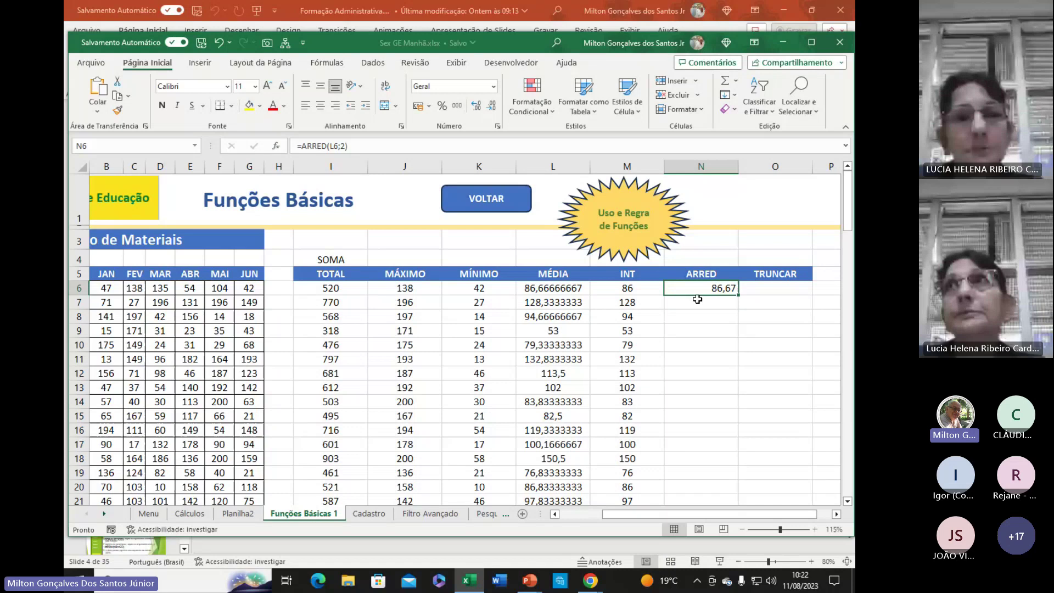
- Center the AÇUCAR rounded value in N6 horizontally and compare it with the average in L6
click(321, 107)
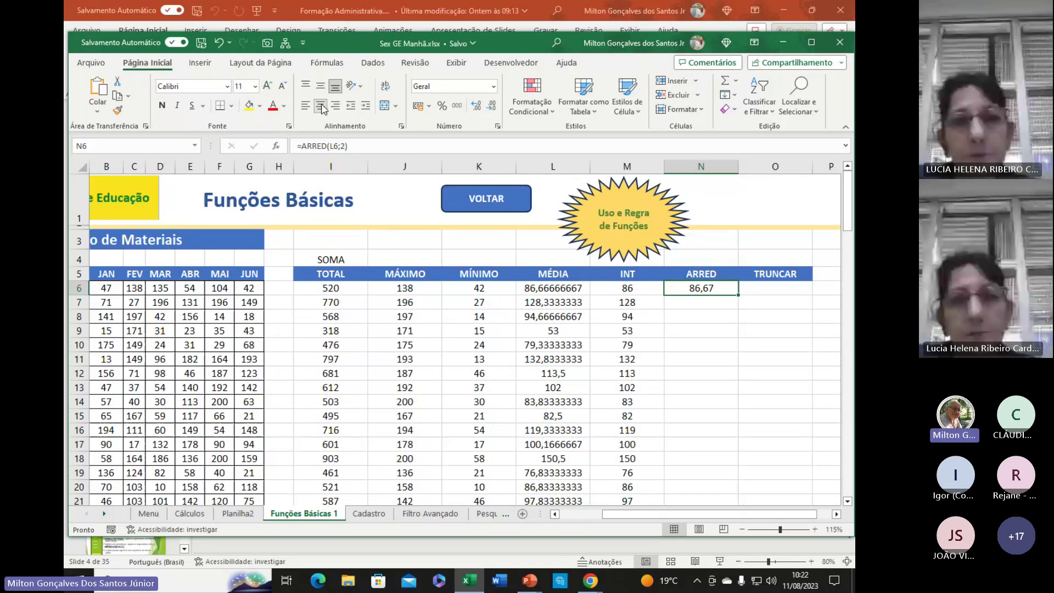
key(Down)
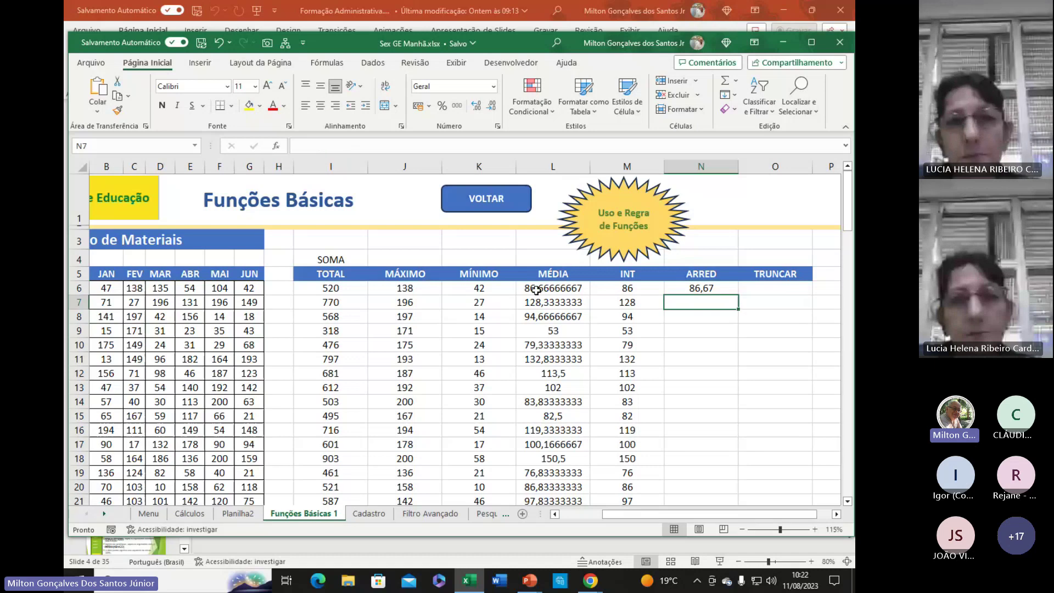
click(538, 290)
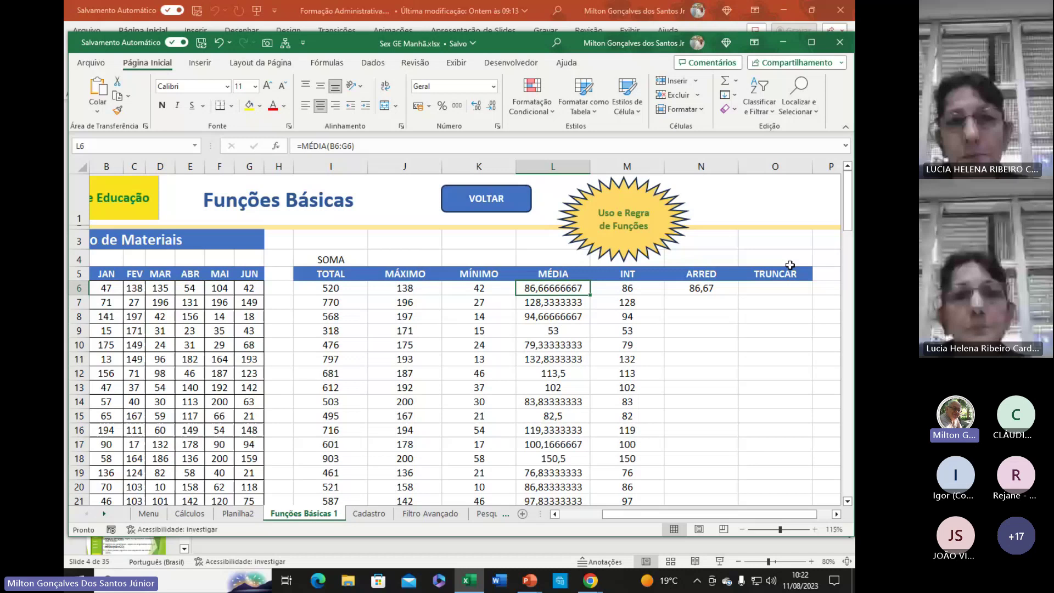
click(704, 292)
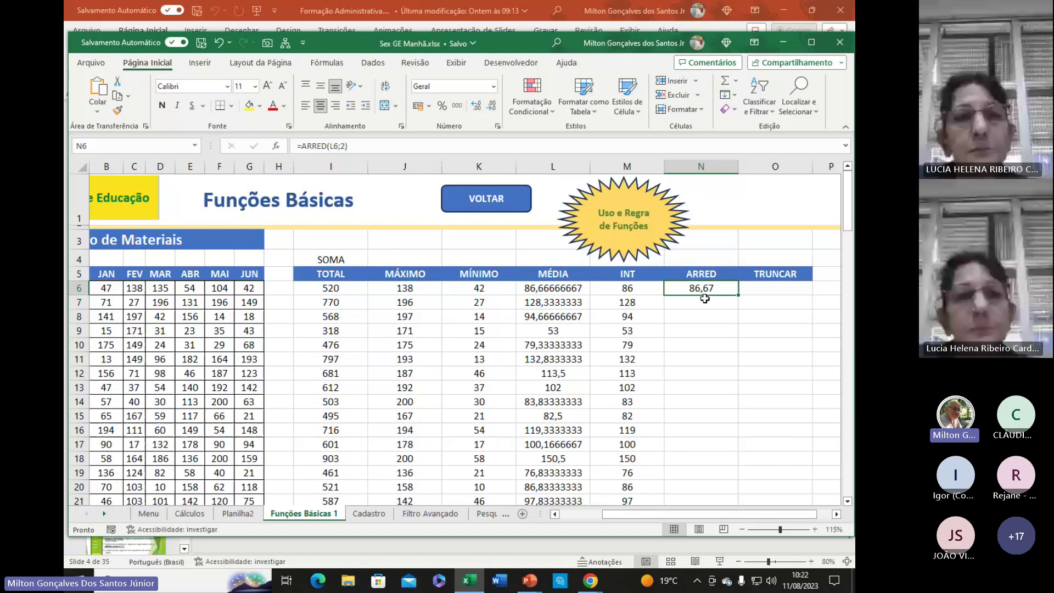
- Change the number of digits in N6's ARRED formula to 3
key(F2)
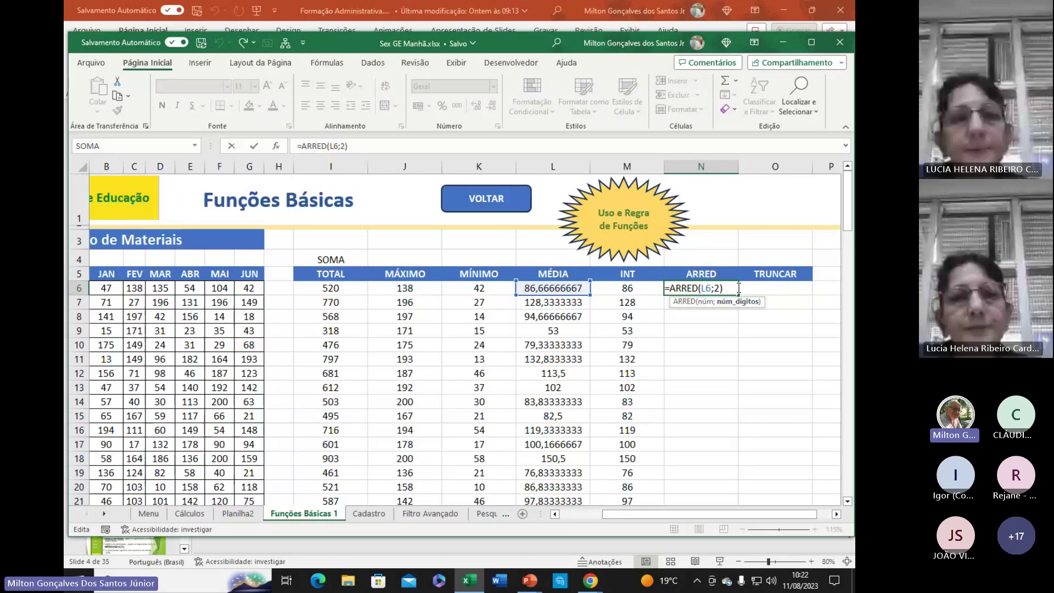
key(Left)
key(BackSpace)
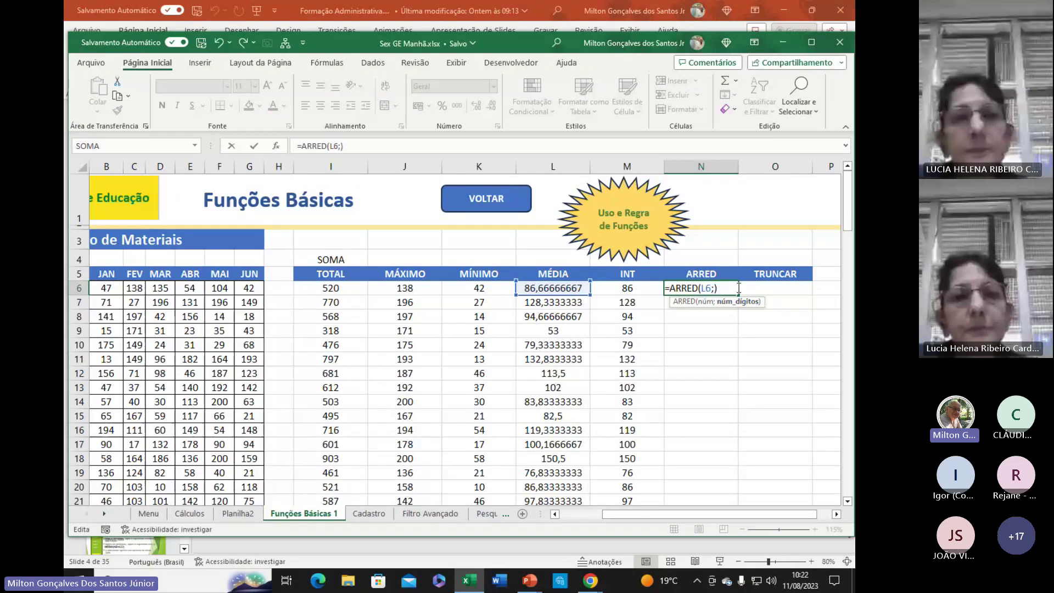
text(3)
key(Return)
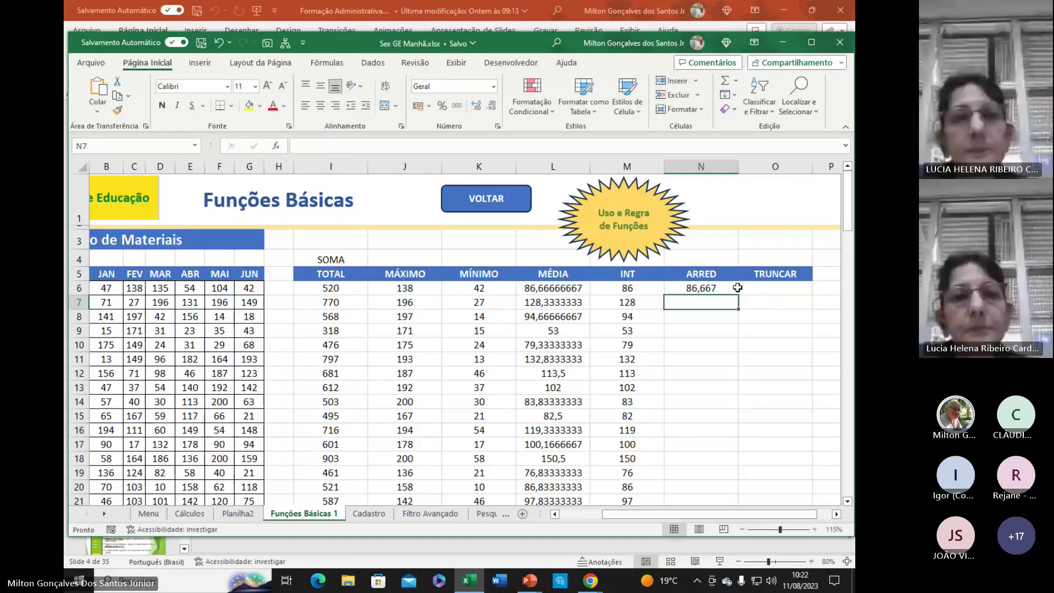
- Restore the number of digits in N6's ARRED formula to 2
click(703, 290)
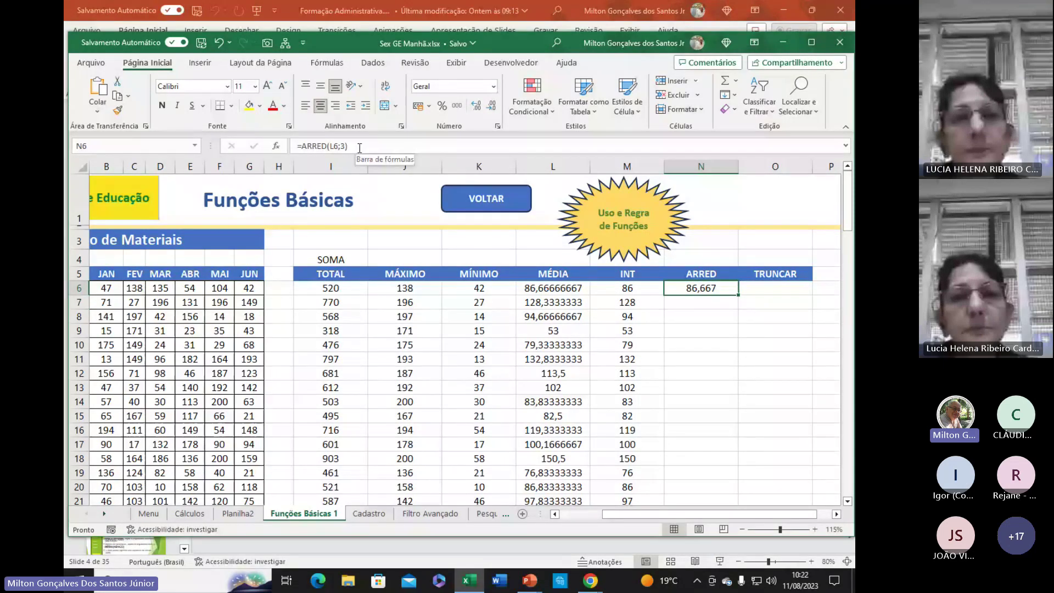
click(359, 147)
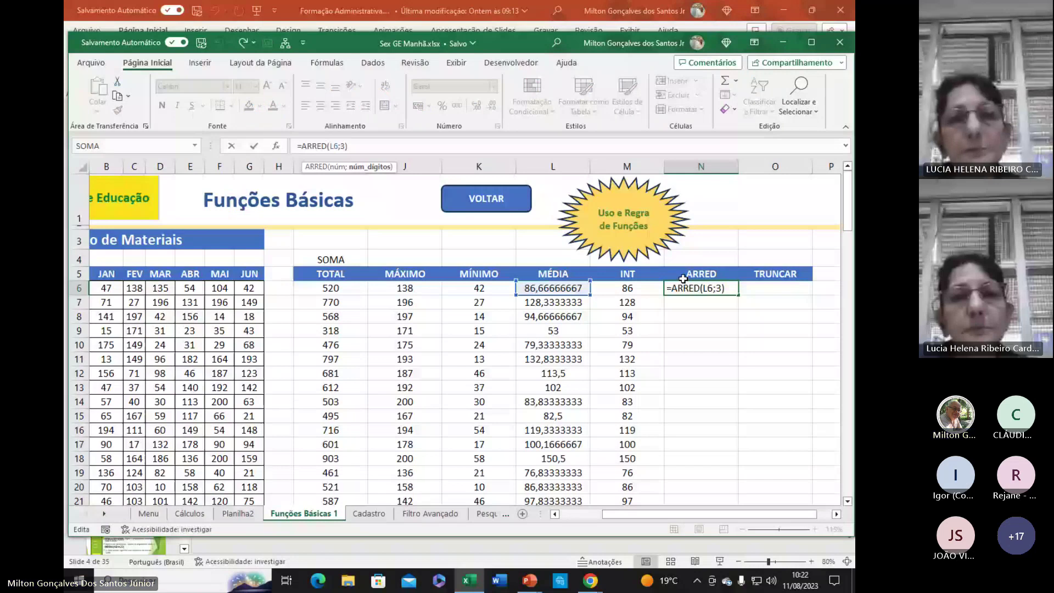
key(BackSpace)
key(BackSpace)
text(2))
key(Return)
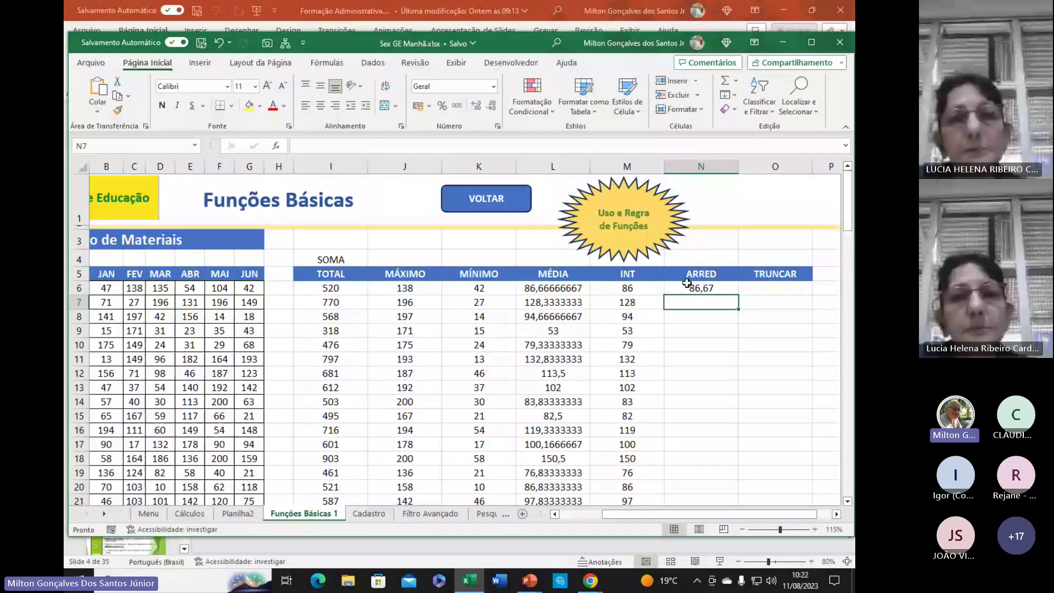
- Copy N6's ARRED formula down to N10 and check the rounding of the whole average in row 9
click(702, 290)
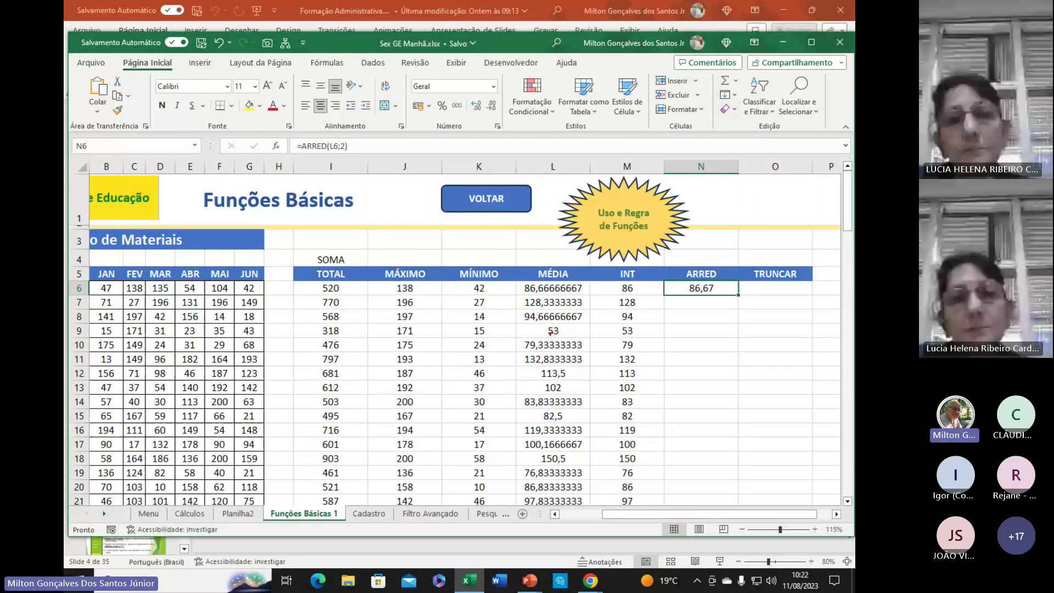
drag(541, 324, 573, 338)
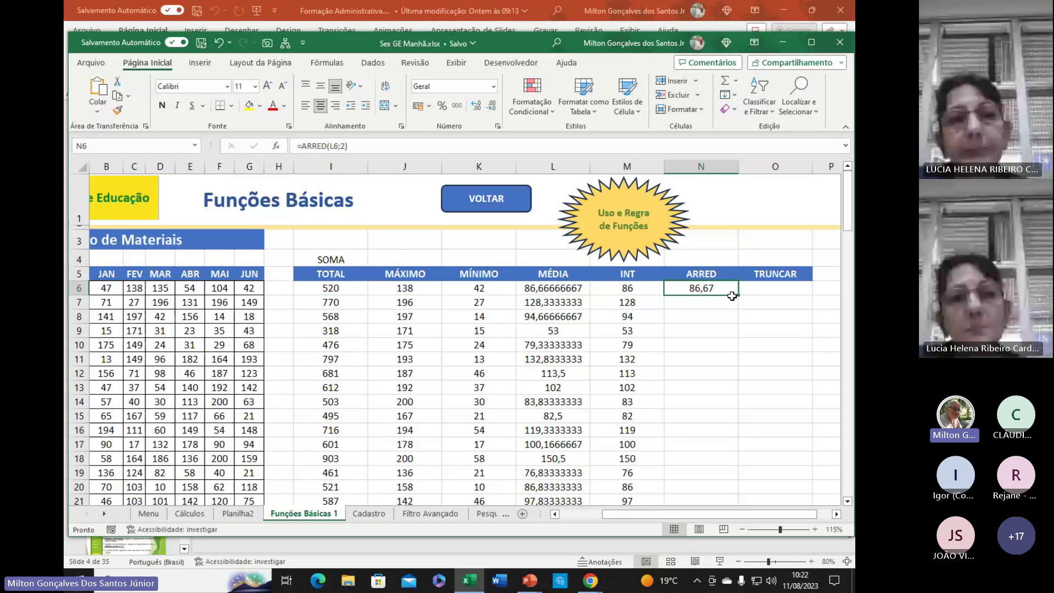
drag(733, 296, 742, 347)
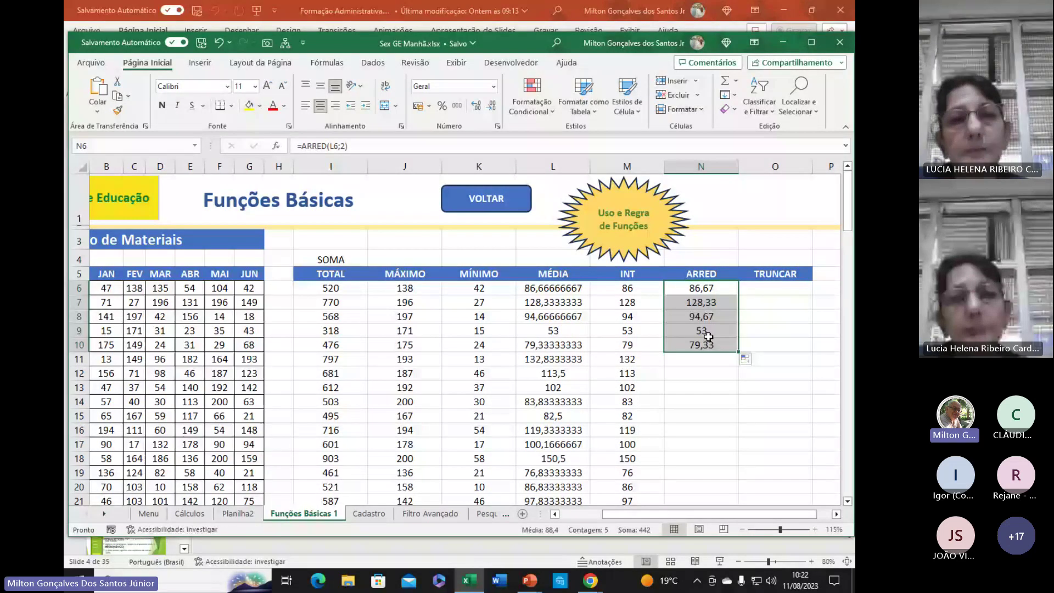
click(711, 336)
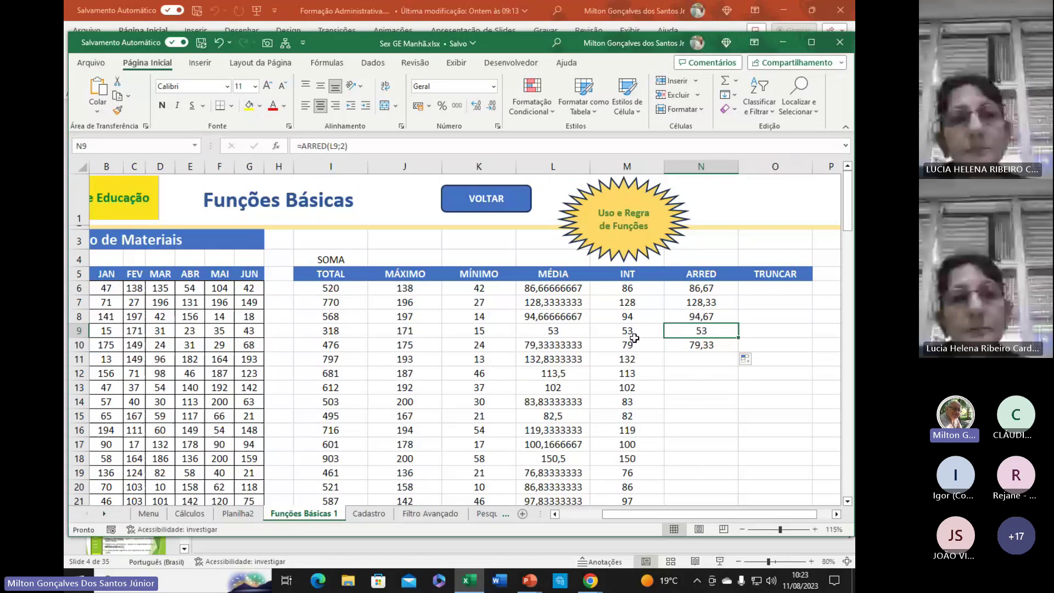
- Copy N10's ARRED formula down to N14 and compare row 13's average with its rounded value
click(733, 345)
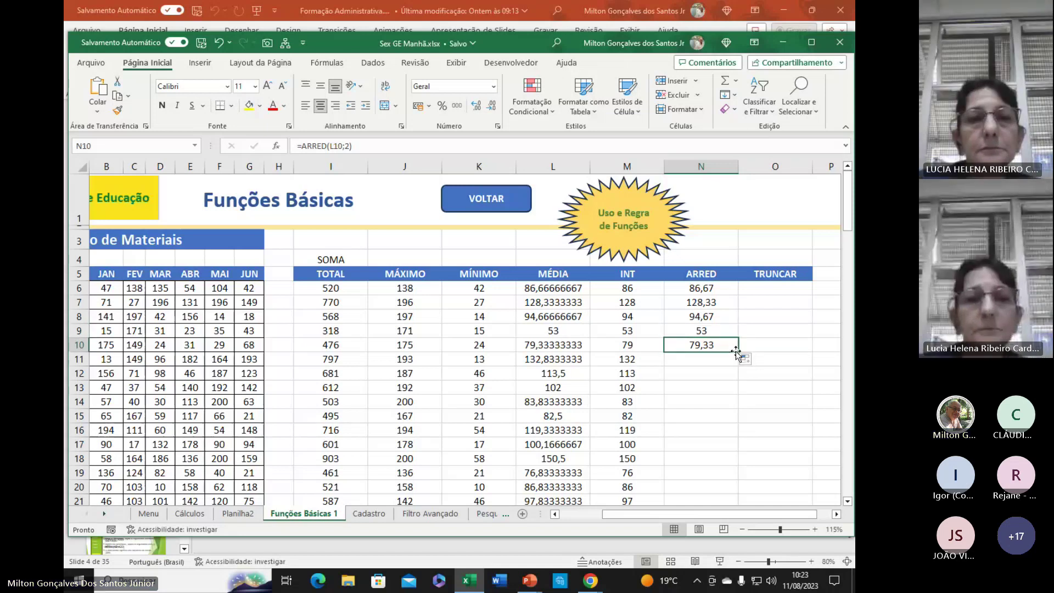
drag(739, 352, 726, 407)
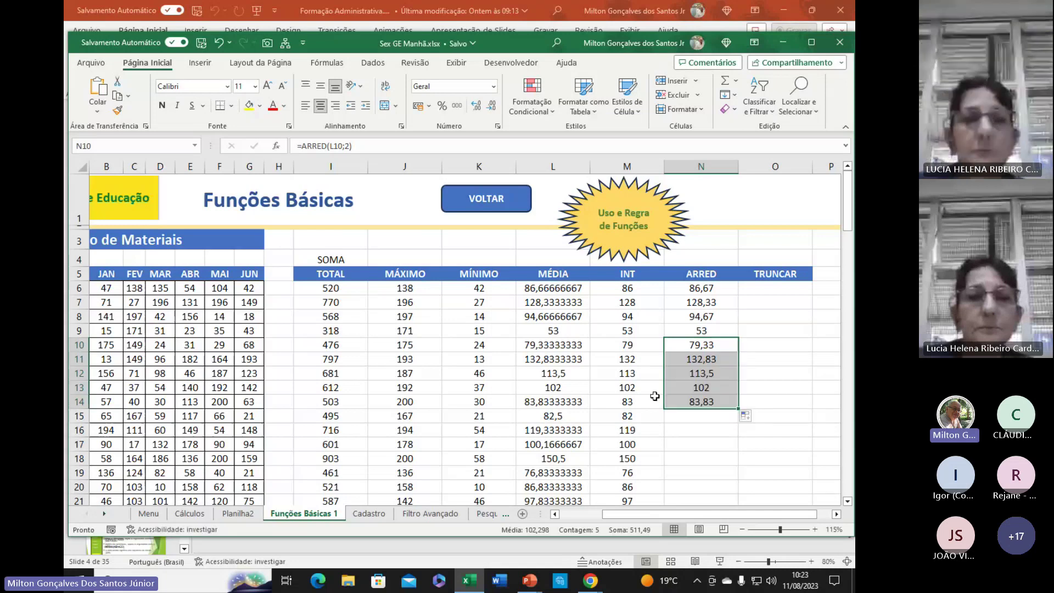
click(566, 388)
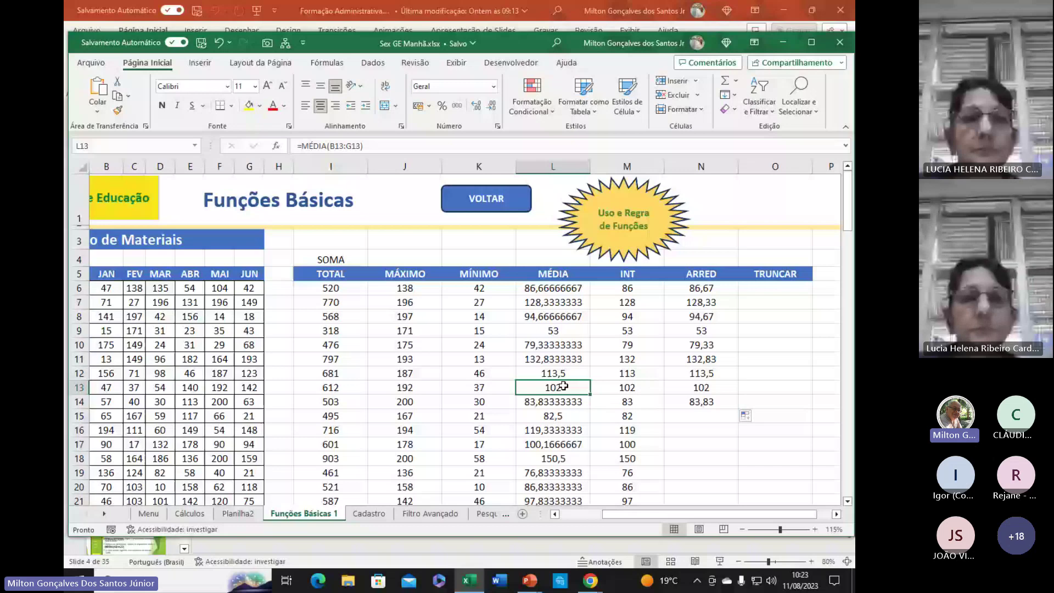
click(699, 387)
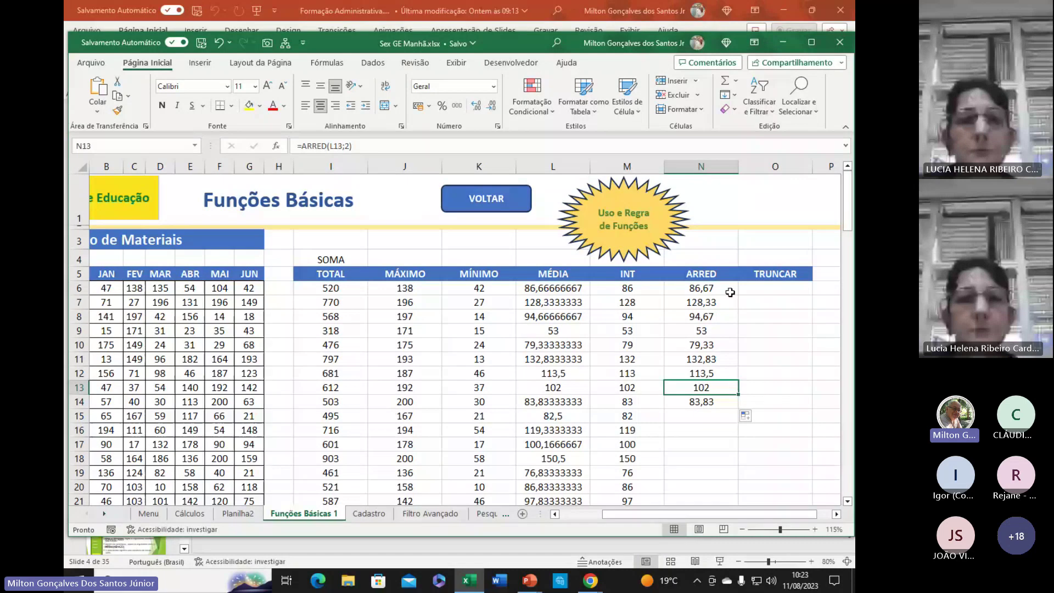
- Increase N6's displayed precision to three decimal places and copy the cell down to N14
key(Up)
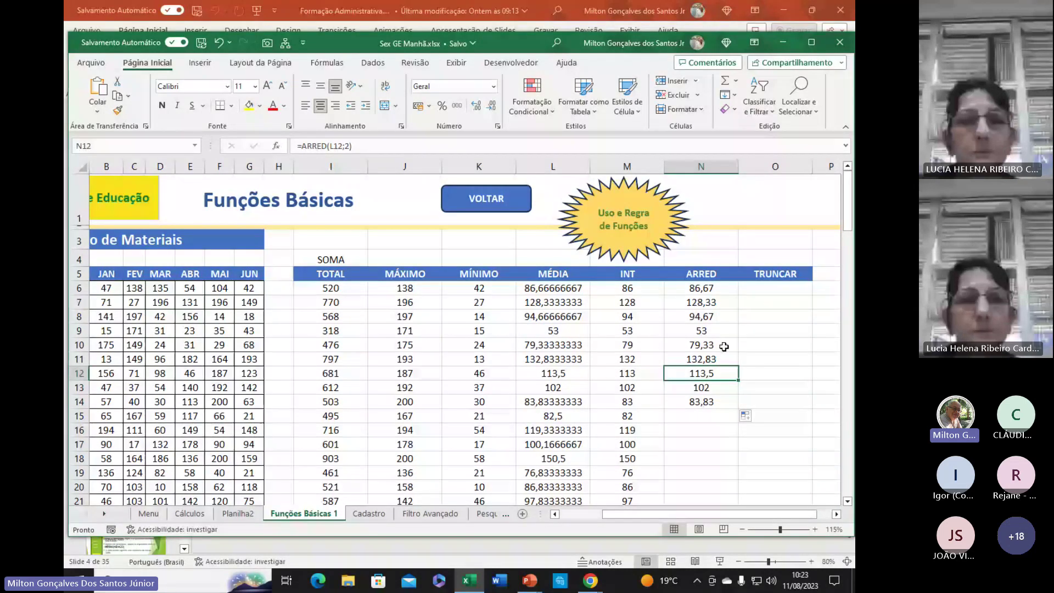
click(718, 331)
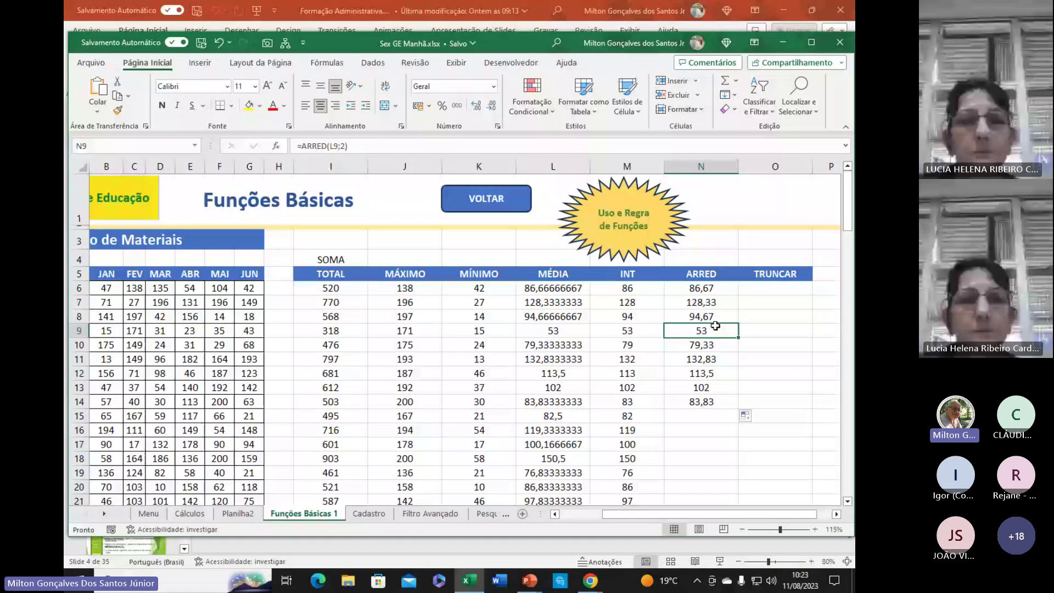
click(703, 290)
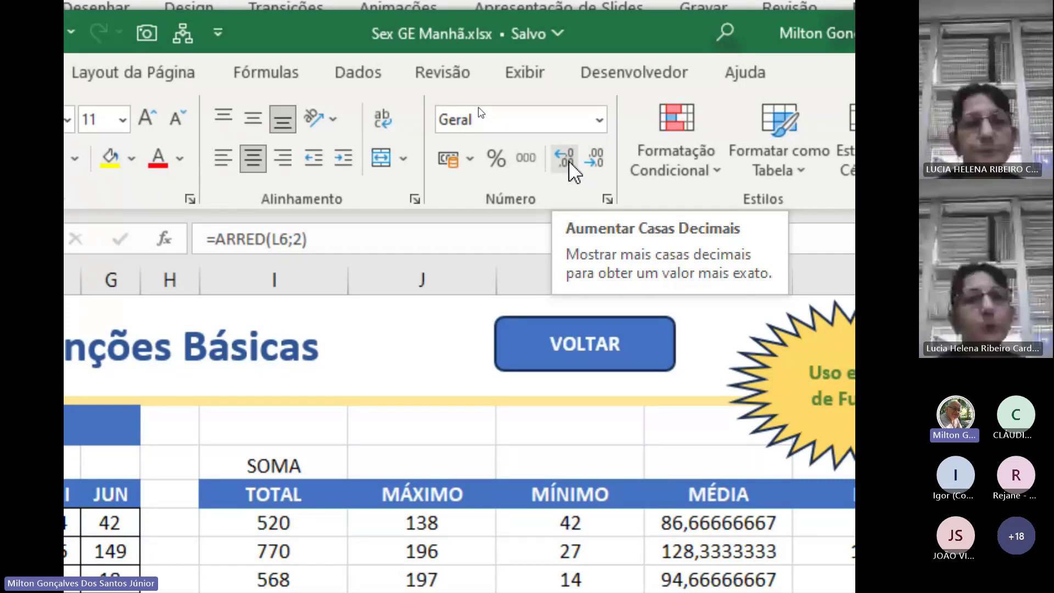
click(570, 162)
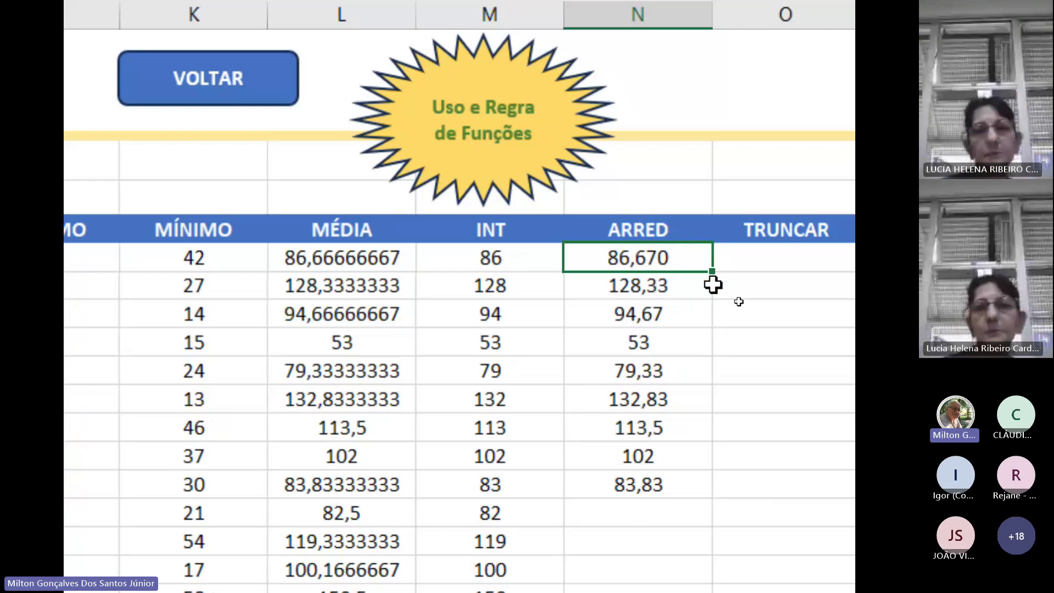
drag(713, 273, 692, 453)
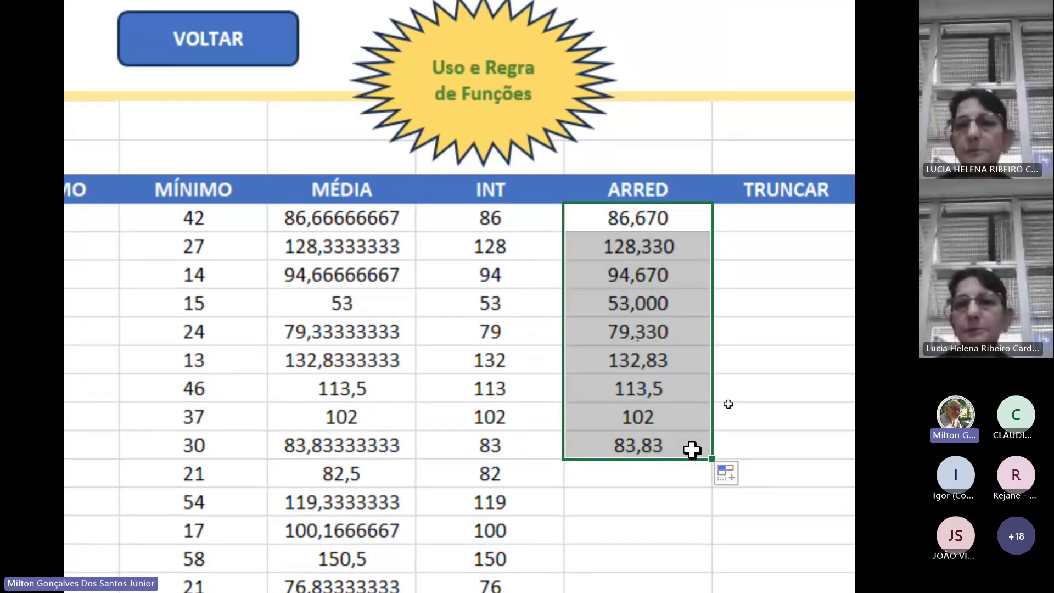
- Display the ARRED values in N6:N14 with two decimal places
scroll(747, 455, right, 1)
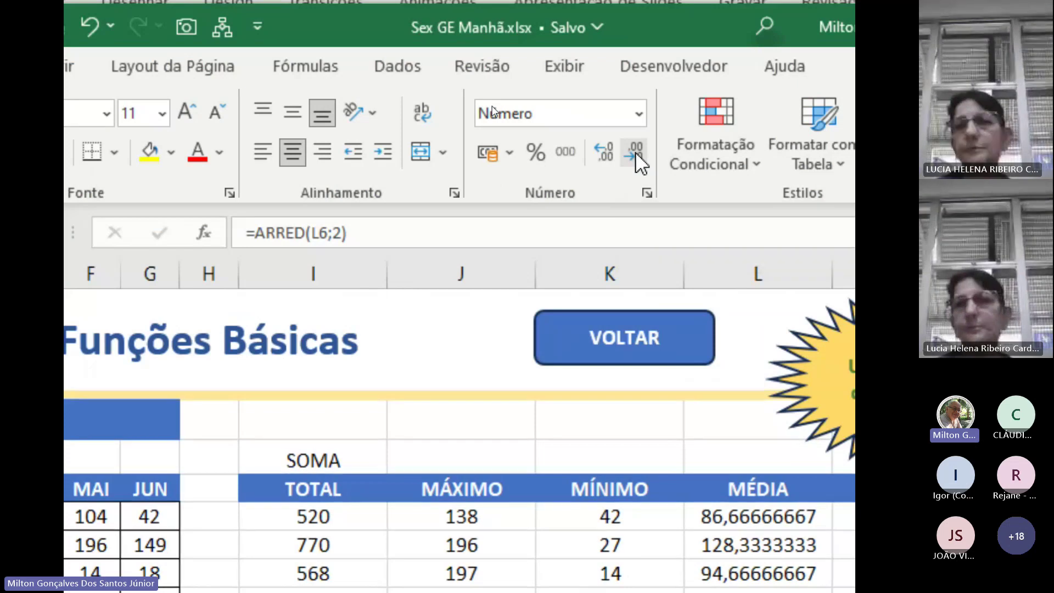
drag(812, 525, 654, 519)
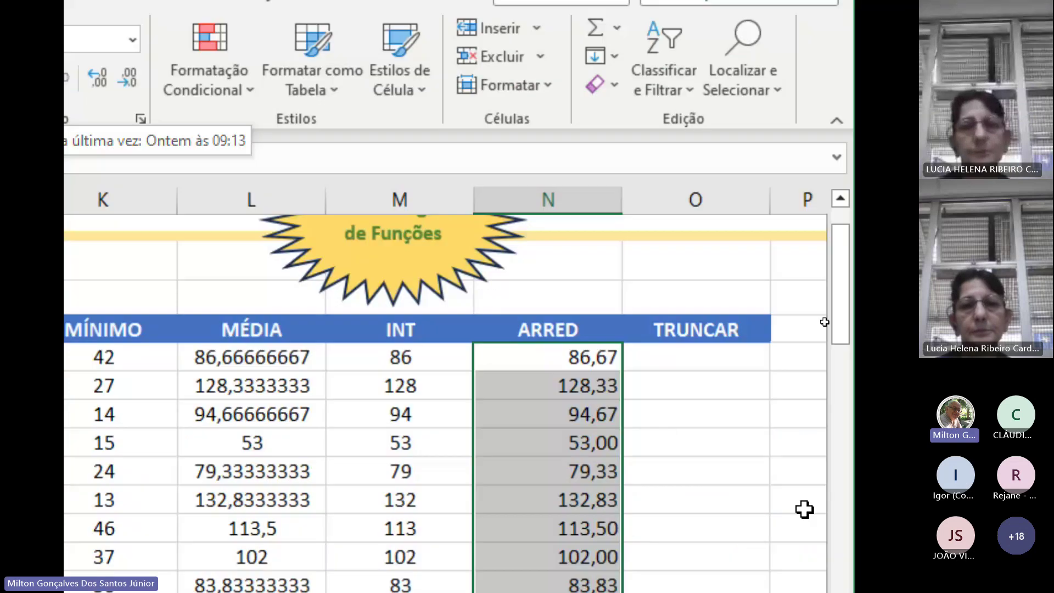
click(501, 497)
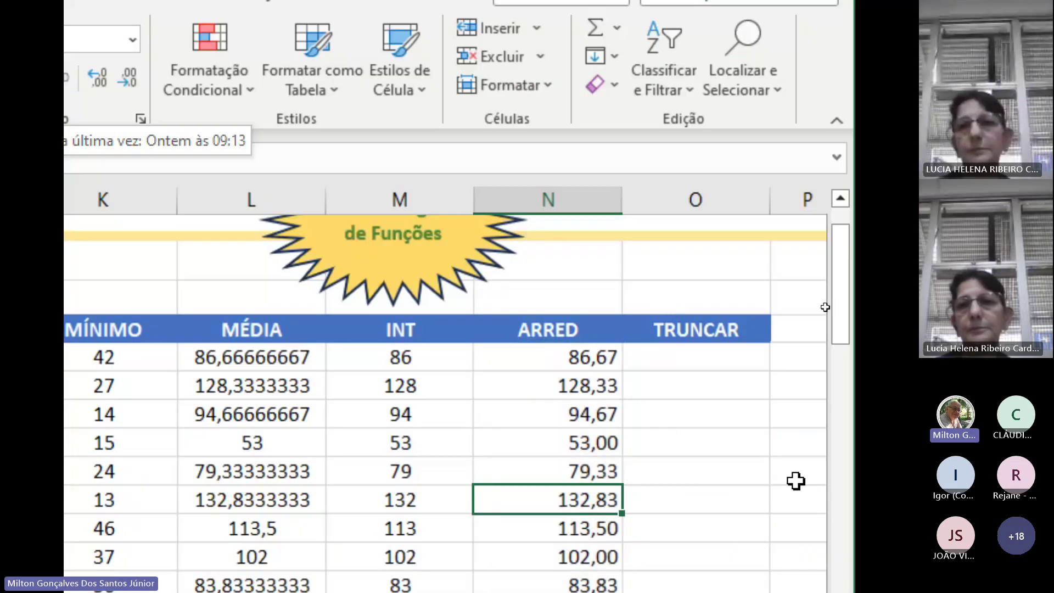
- Copy the ARRED formulas in N6:N14 down to the last data row and look over the rounded values in the column
scroll(796, 481, down, 1)
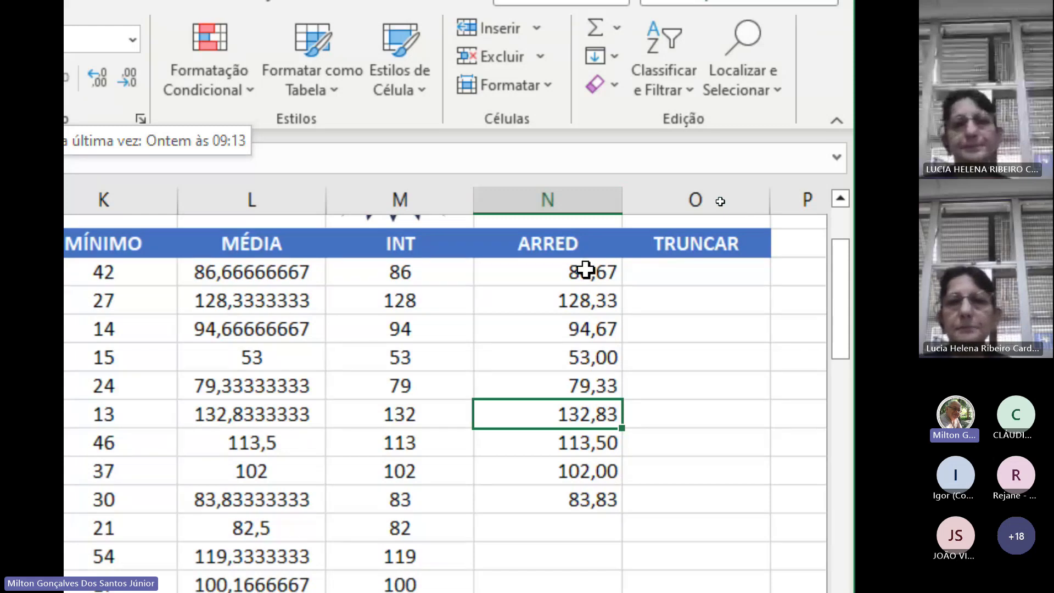
drag(586, 269, 561, 493)
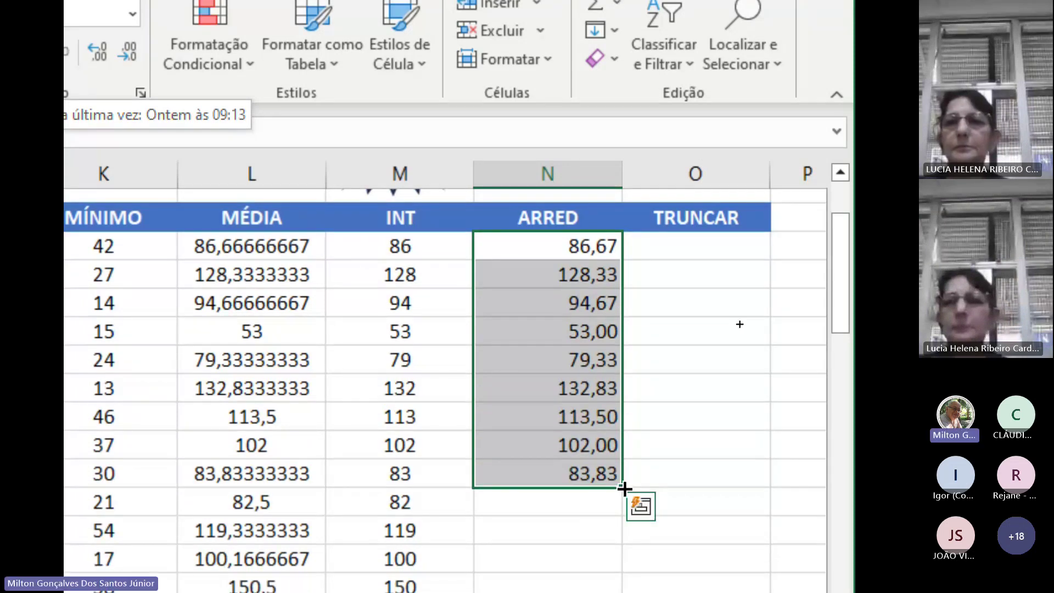
double_click(623, 514)
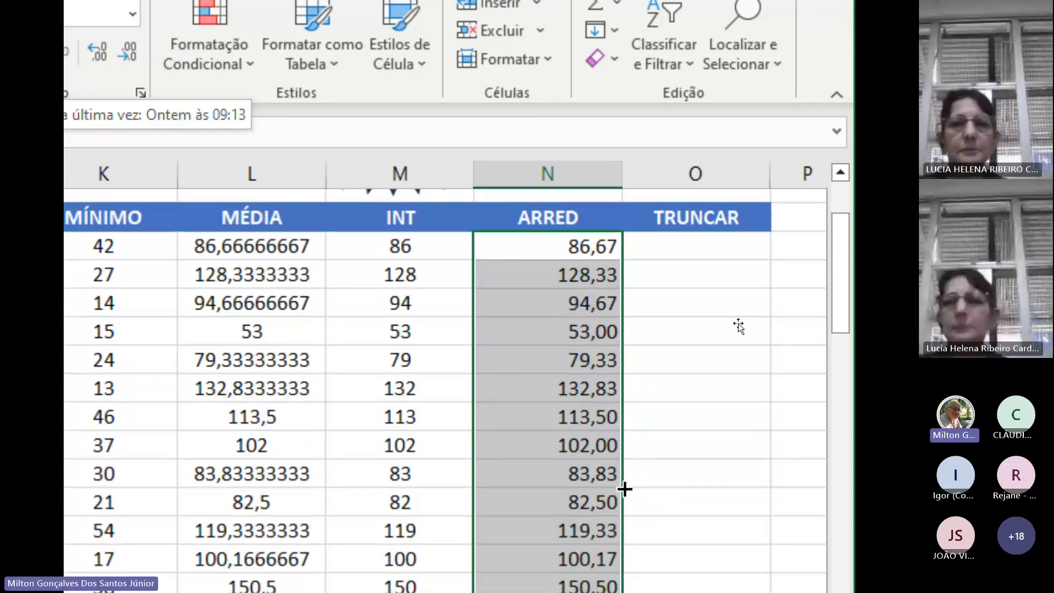
scroll(600, 462, down, 8)
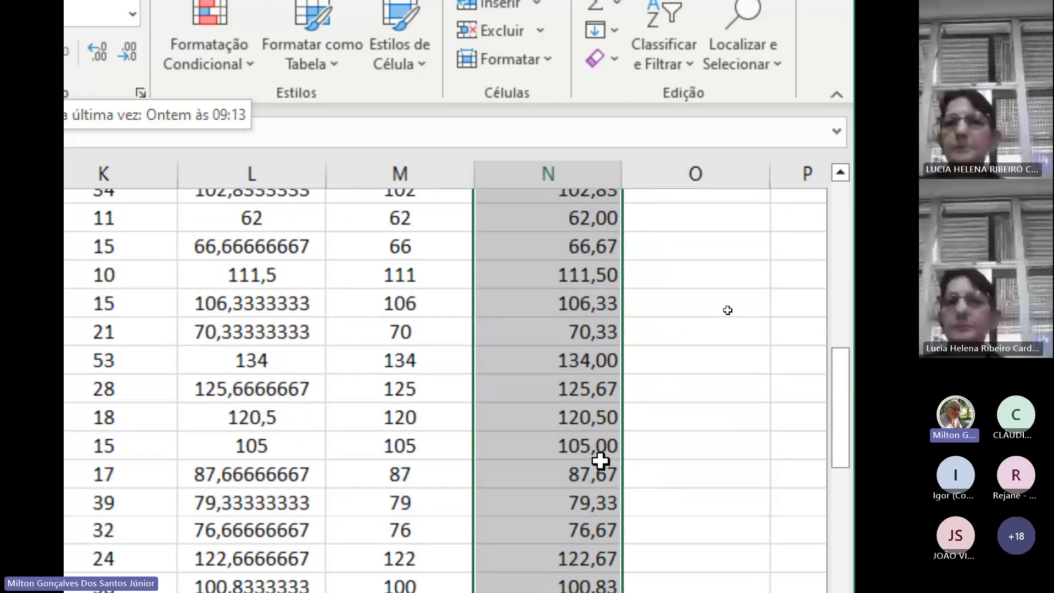
scroll(600, 462, down, 5)
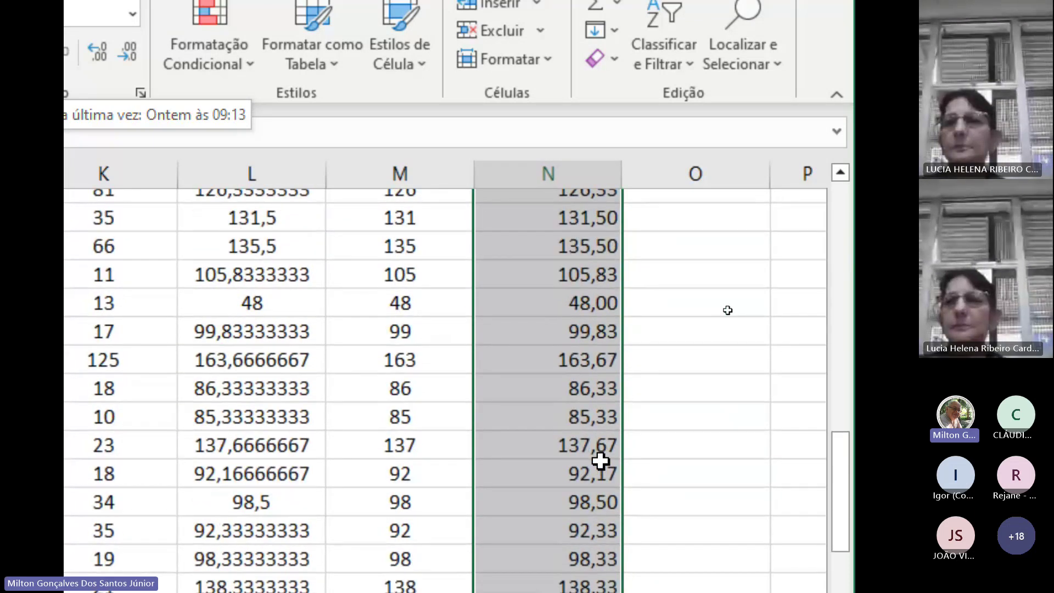
scroll(601, 461, up, 2)
scroll(600, 461, down, 1)
scroll(601, 461, up, 3)
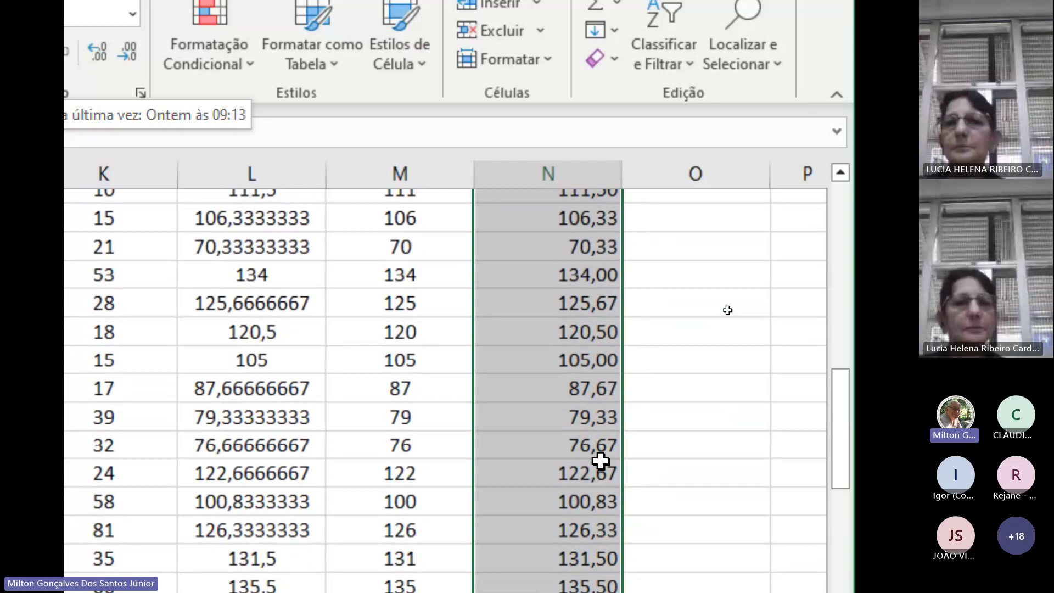
scroll(600, 462, up, 10)
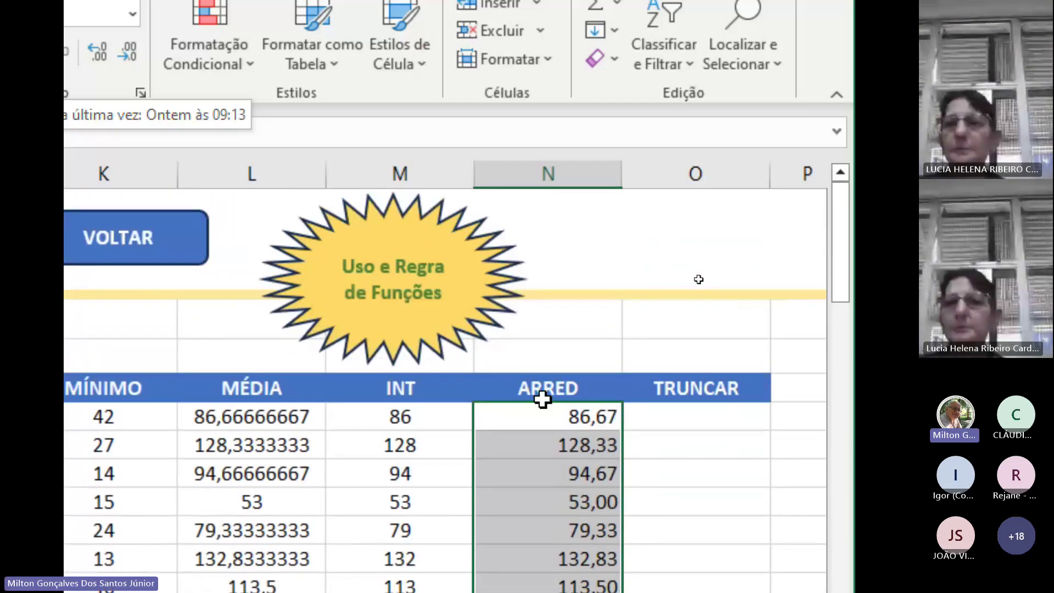
click(543, 399)
click(548, 422)
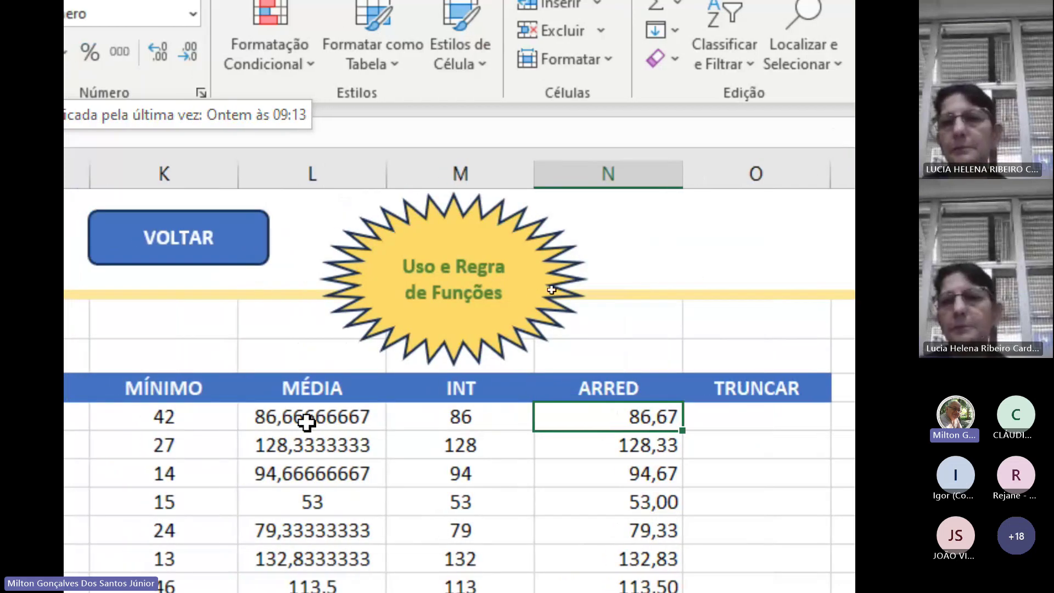
- Enter =TRUNCAR(L6;2) in O6 through the function arguments dialog, with the average as number and 2 digits
click(756, 417)
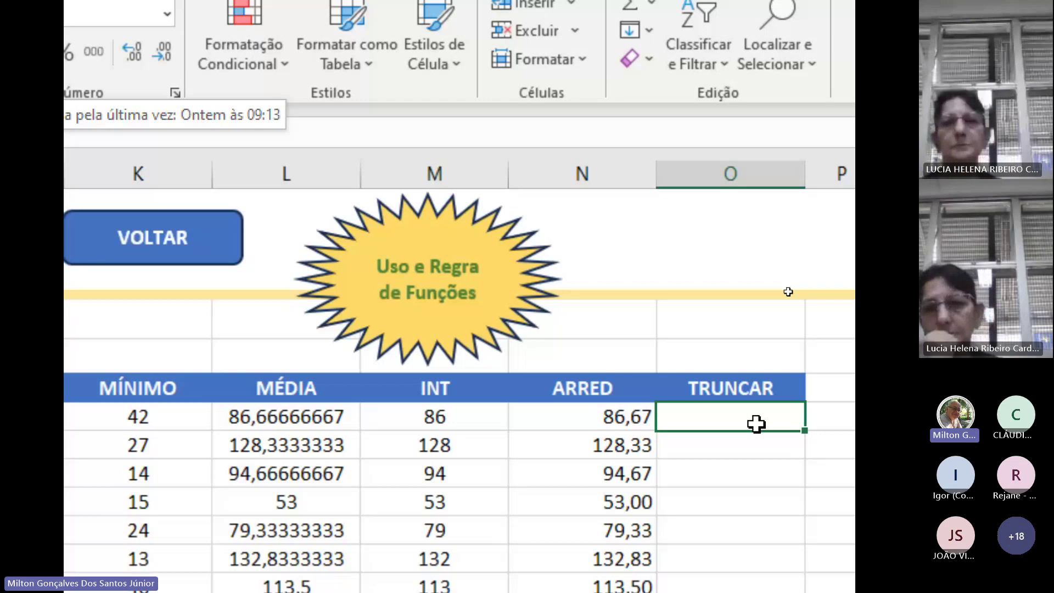
text(=)
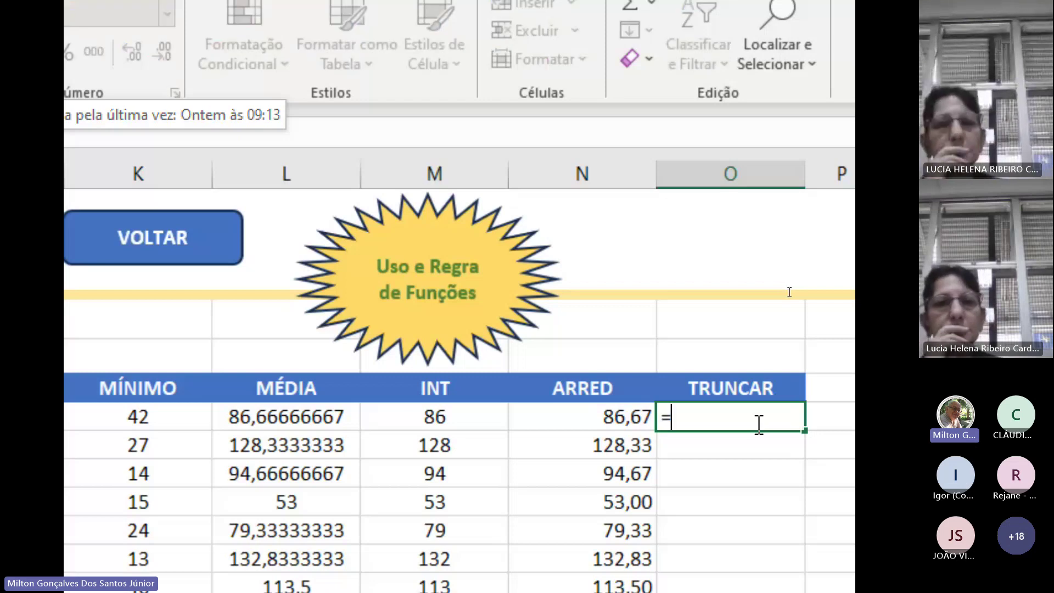
text(TRU)
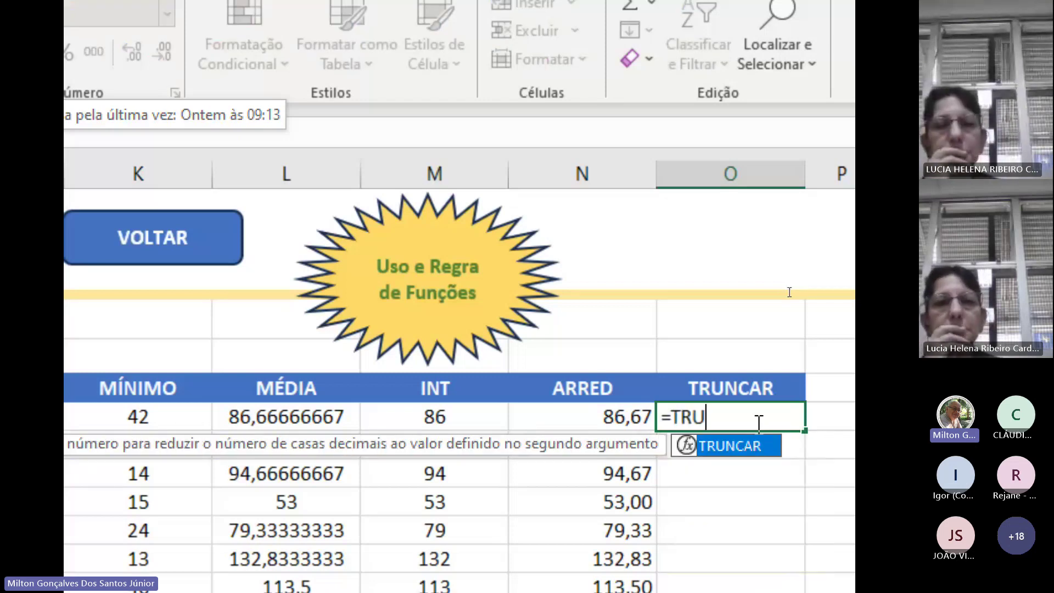
text(NCAR)
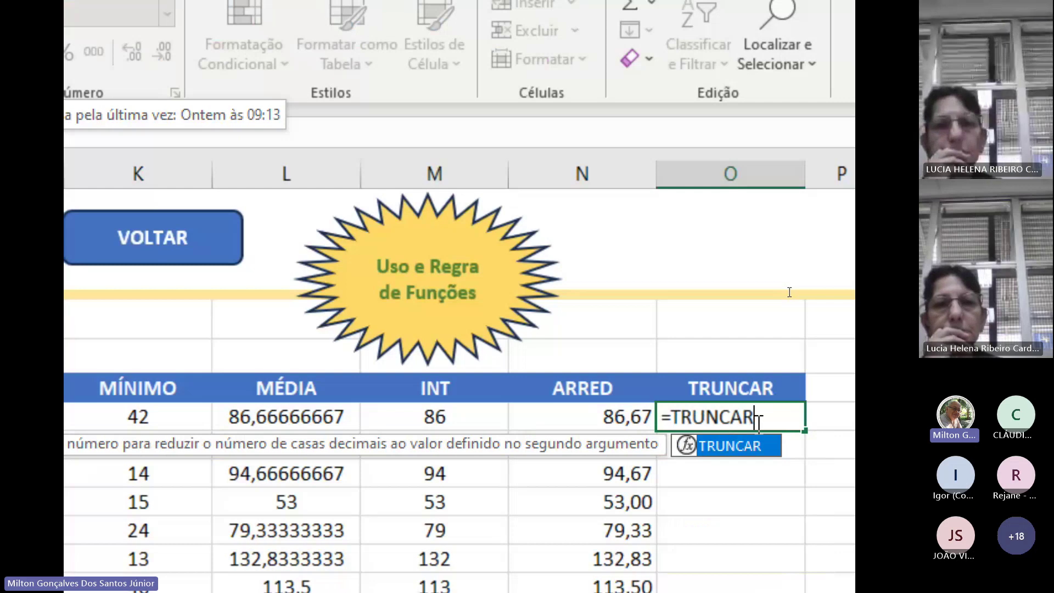
text(()
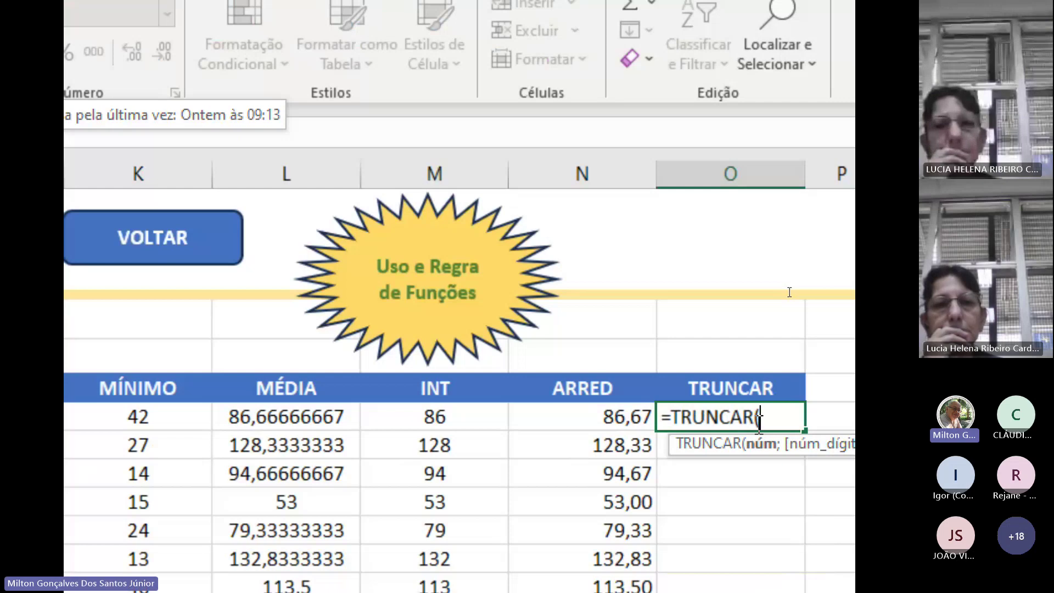
key(ctrl+a)
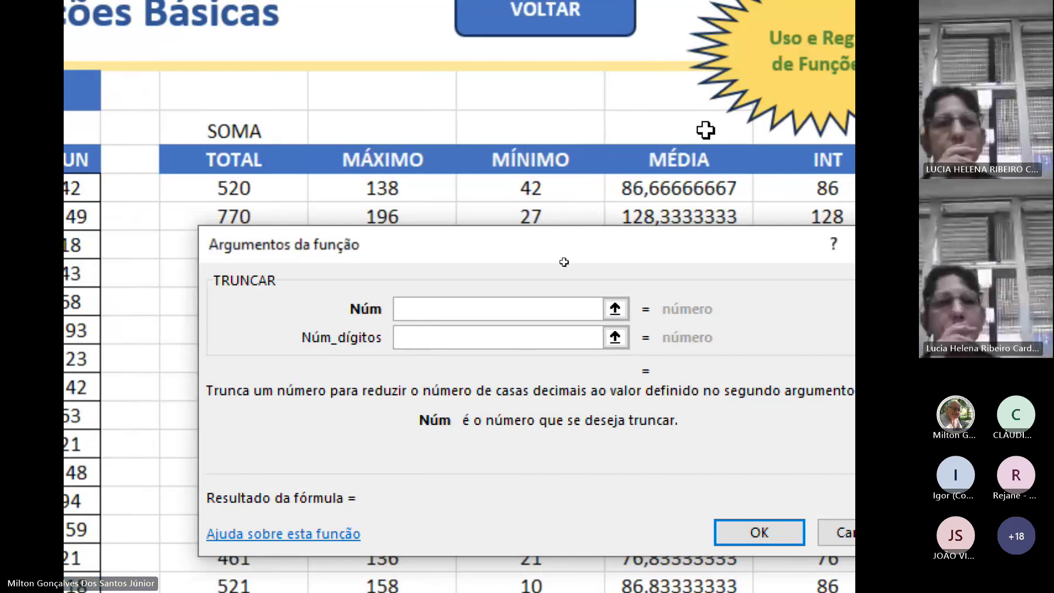
click(661, 181)
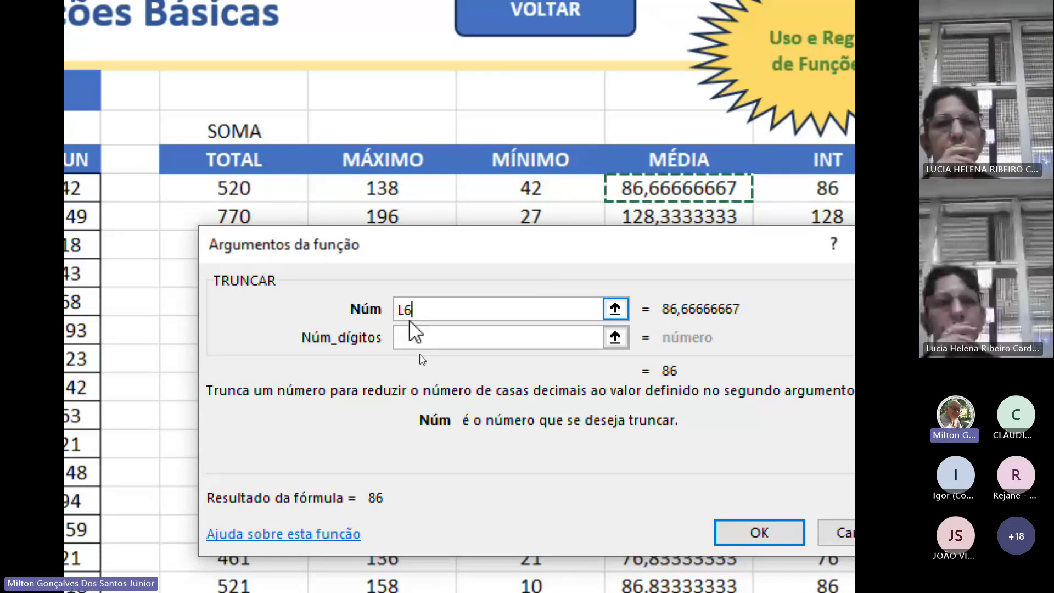
click(421, 338)
text(2)
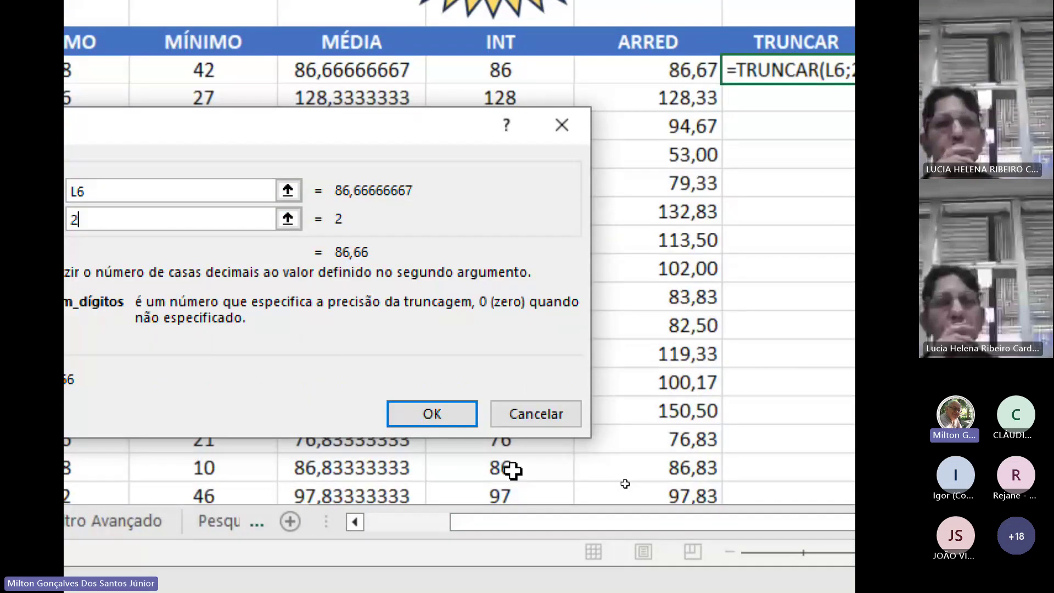
key(Return)
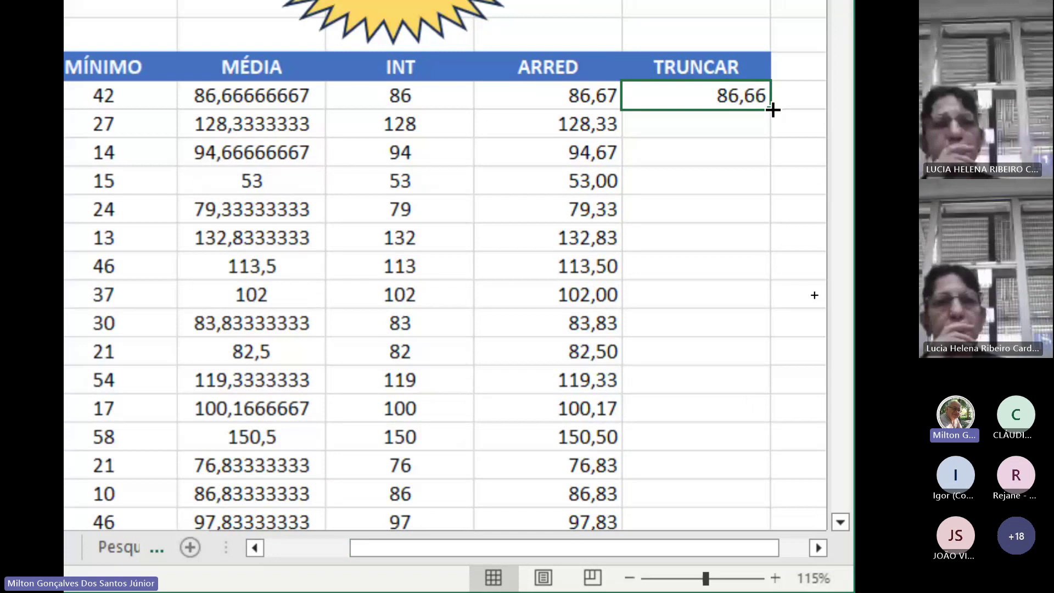
- Copy O6's TRUNCAR formula down to O12 and compare row 9's average with its truncated value
drag(773, 110, 766, 281)
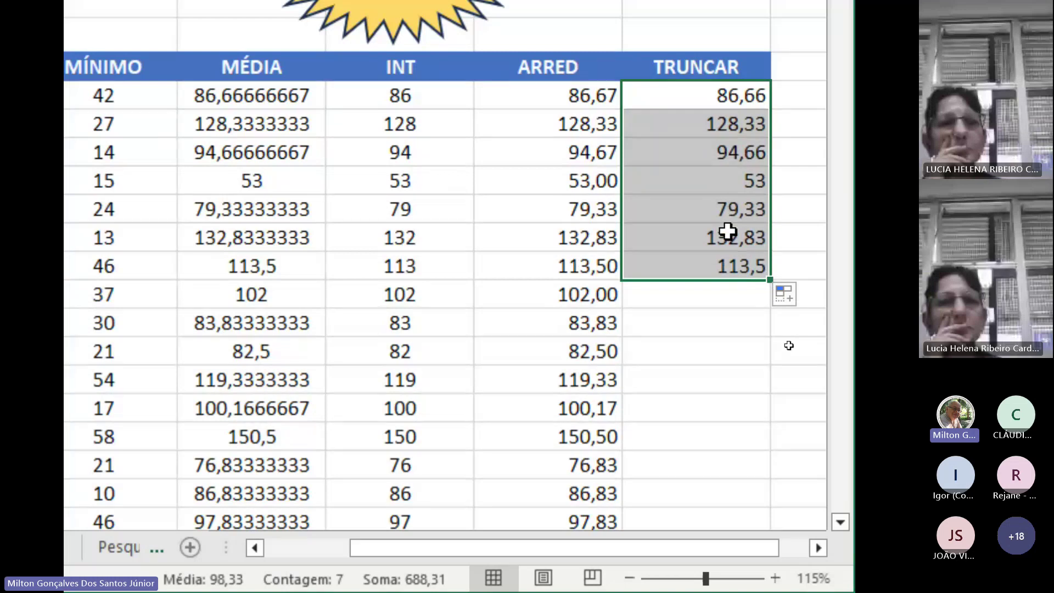
click(712, 183)
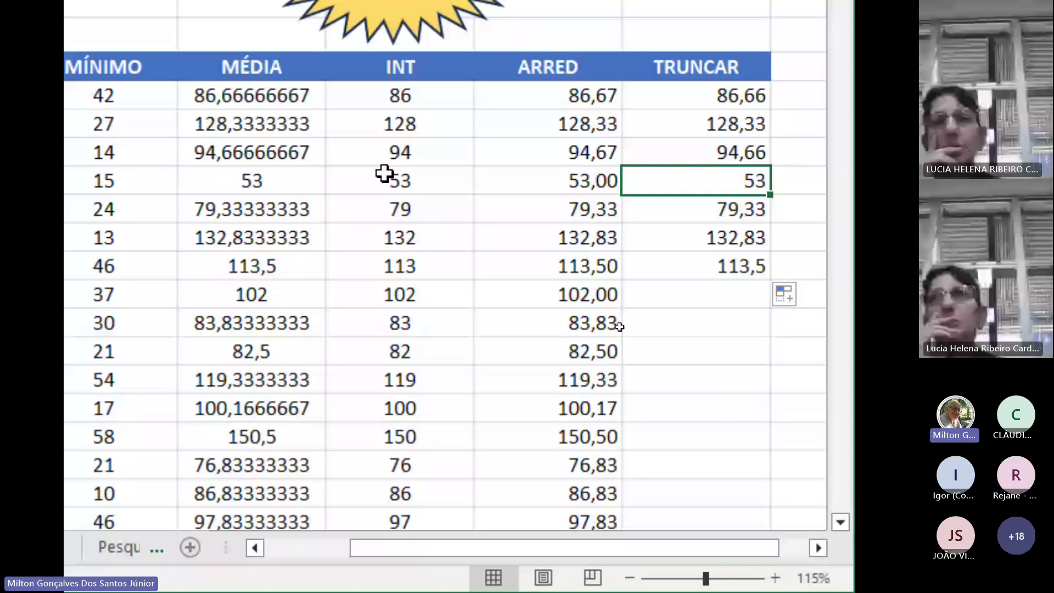
click(256, 171)
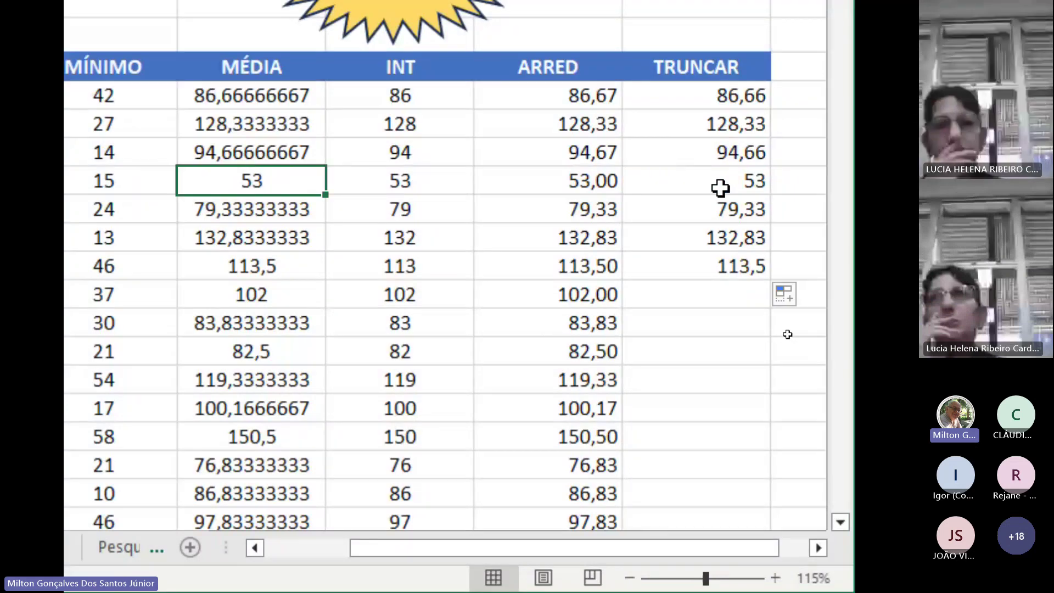
click(721, 179)
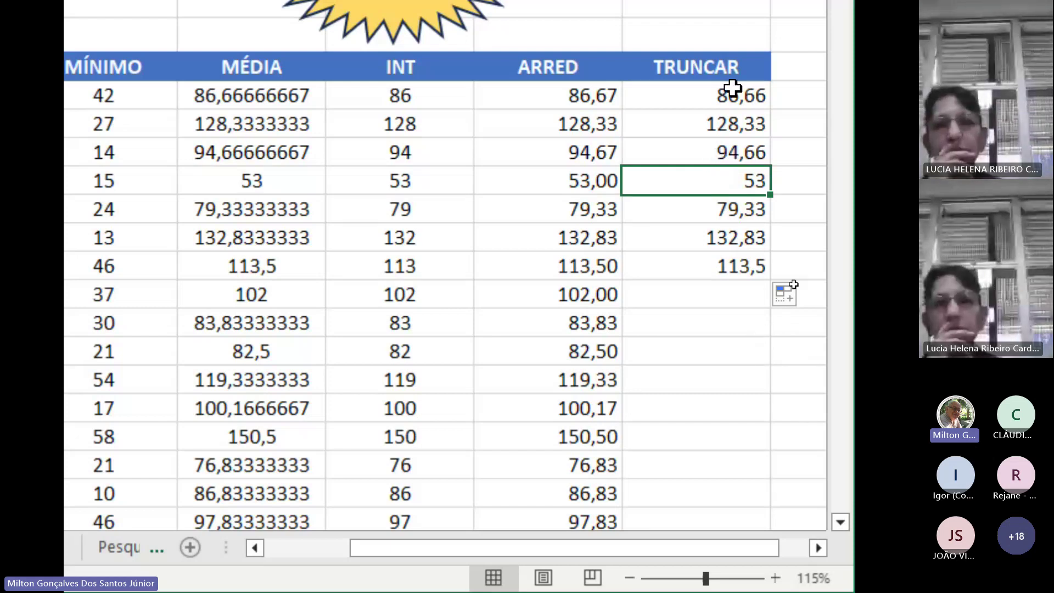
- Format the filled TRUNCAR results with two decimal places and fill the formula down the rest of the column
drag(727, 94, 716, 273)
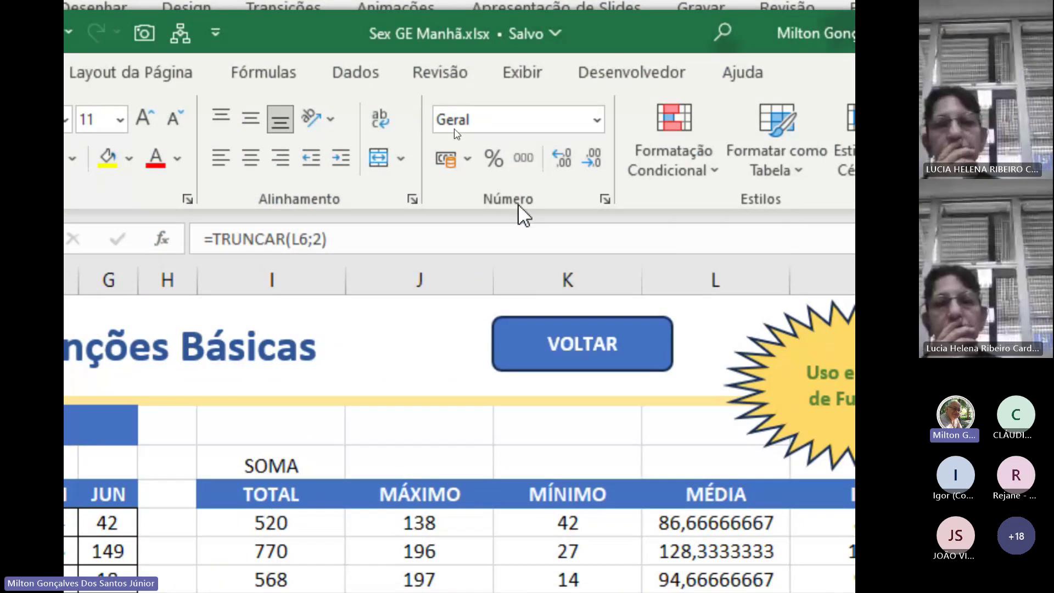
click(566, 159)
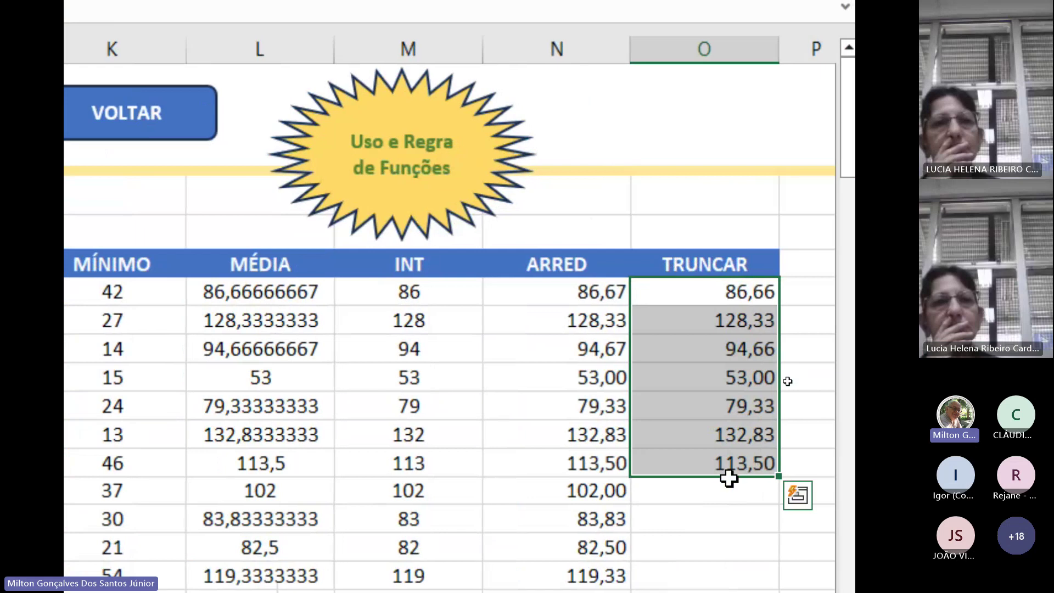
click(709, 455)
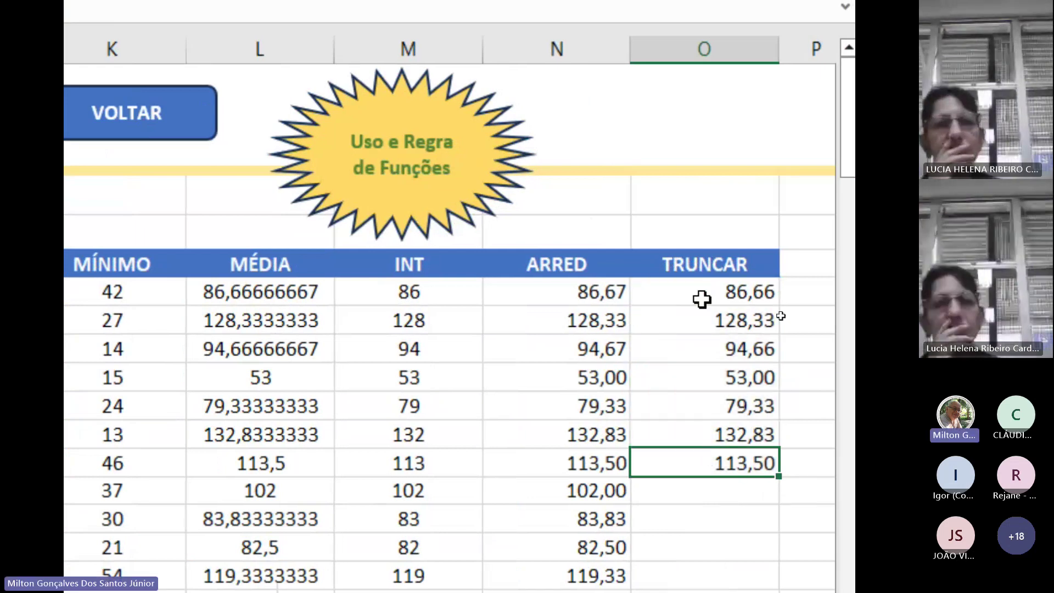
double_click(772, 481)
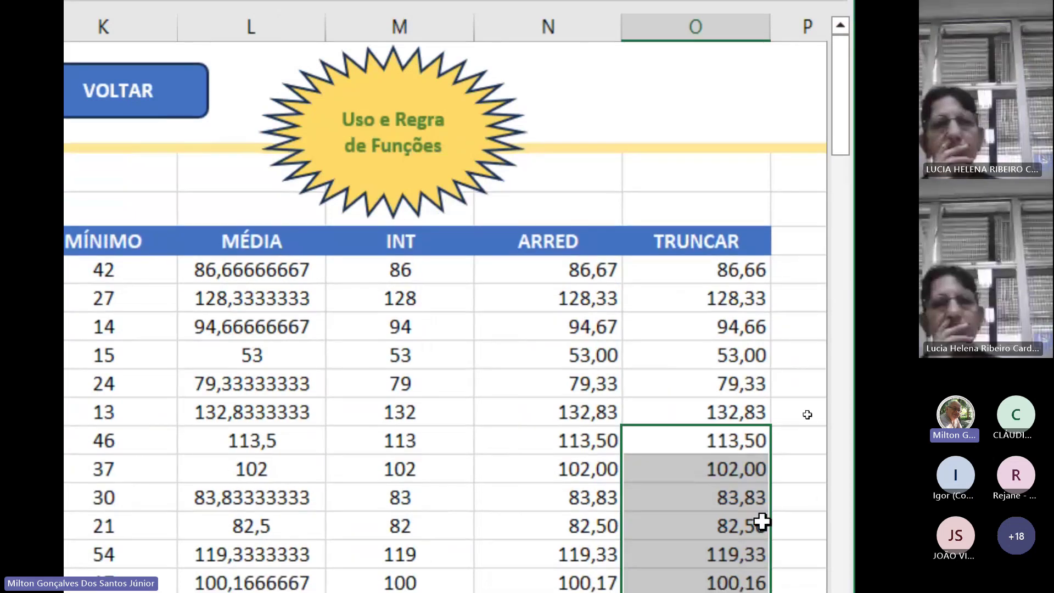
- Compare the first-row results under TRUNCAR, ARRED and MÉDIA, and review the function headings from SOMA to TRUNCAR
click(727, 271)
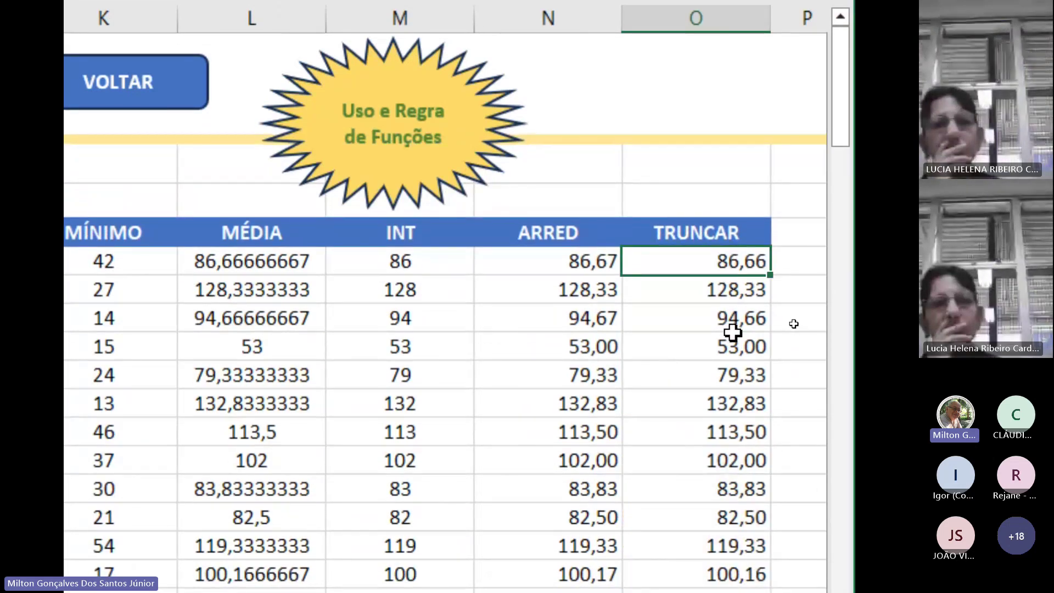
click(727, 335)
click(692, 266)
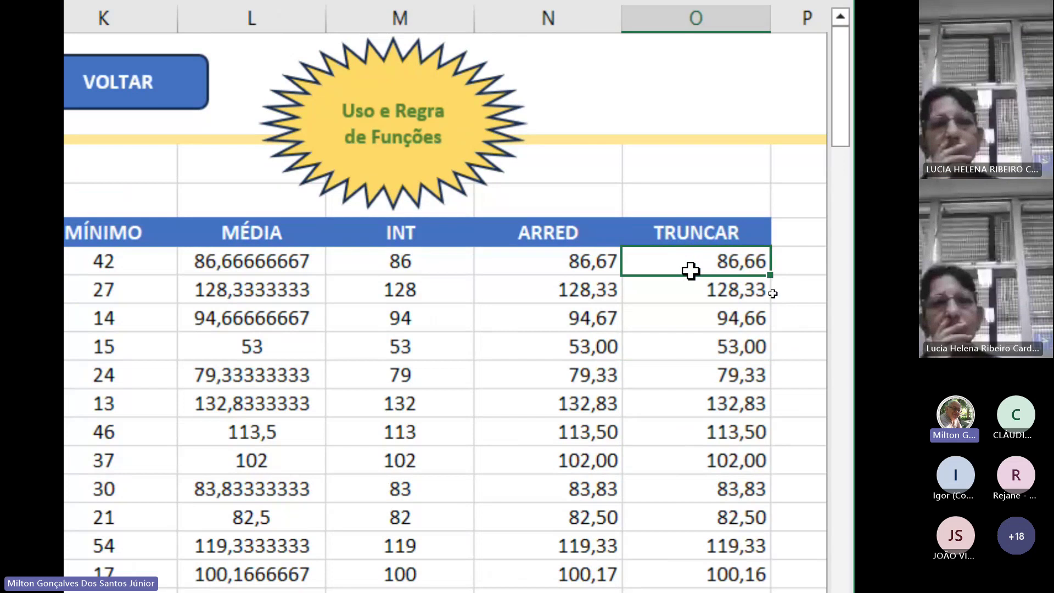
click(564, 266)
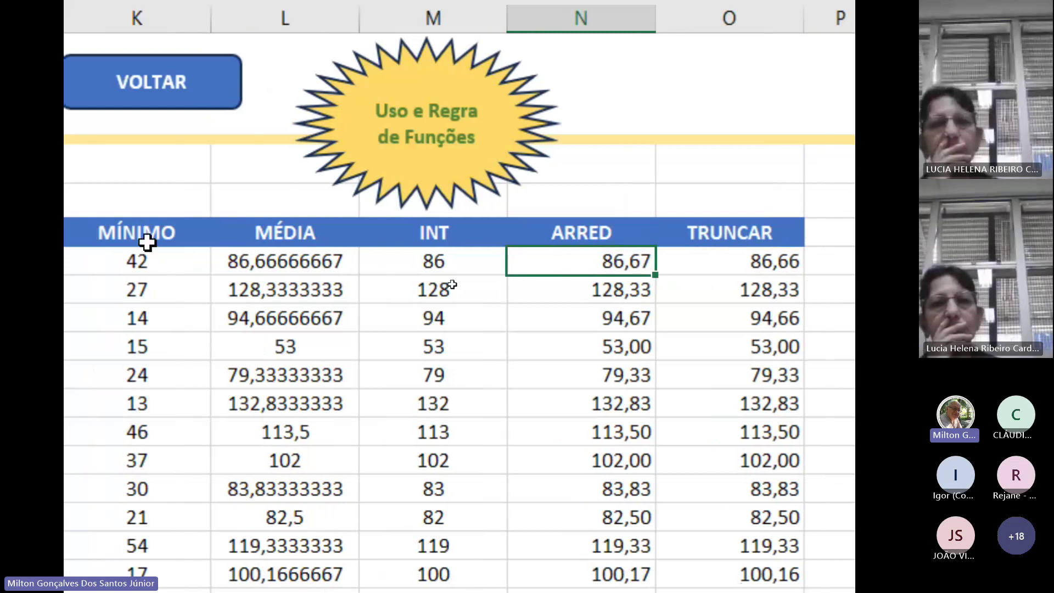
click(353, 263)
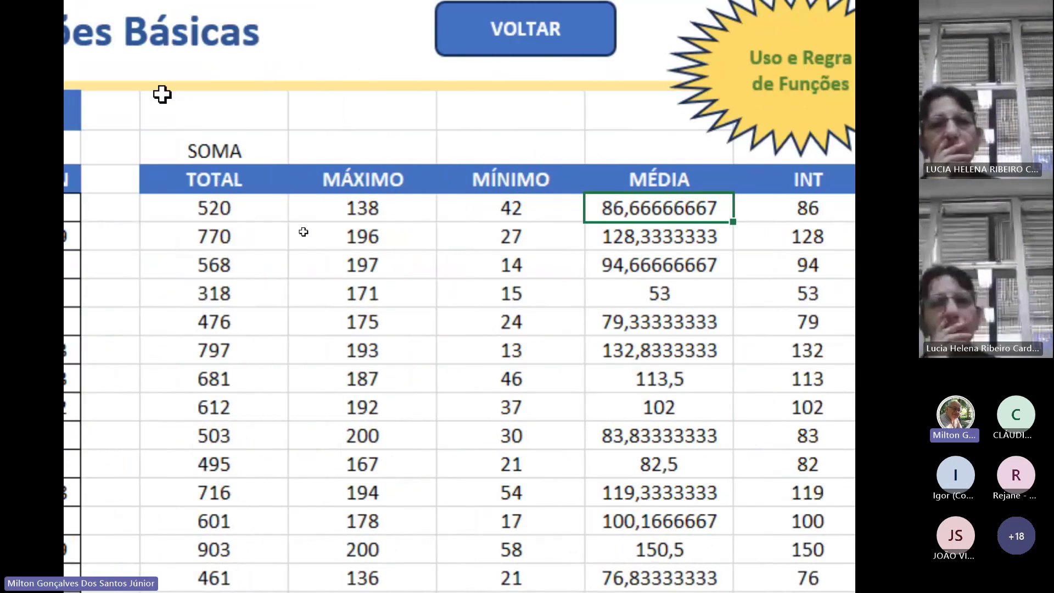
click(254, 148)
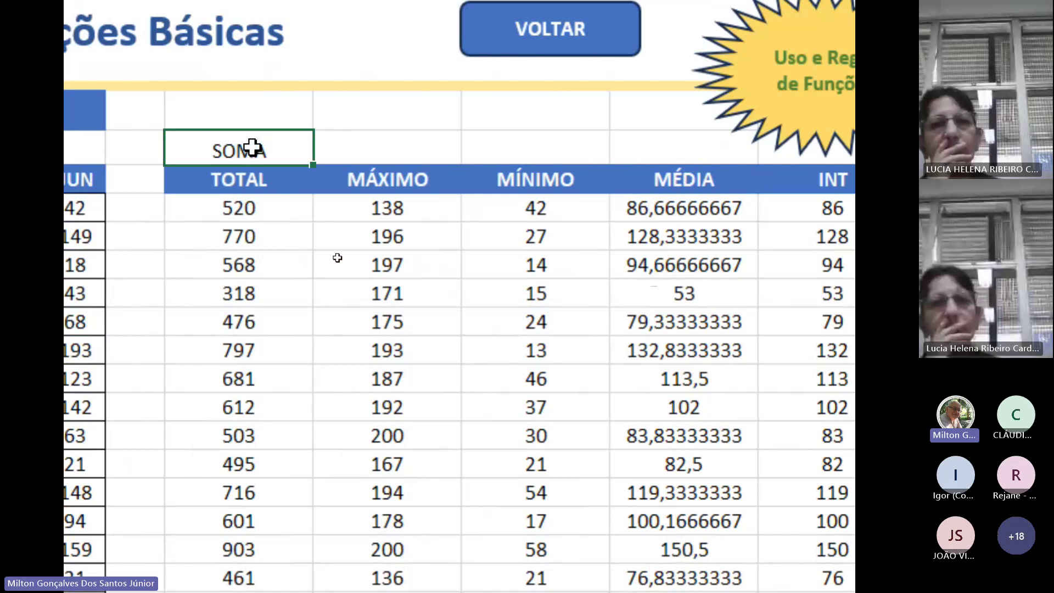
click(418, 178)
click(521, 178)
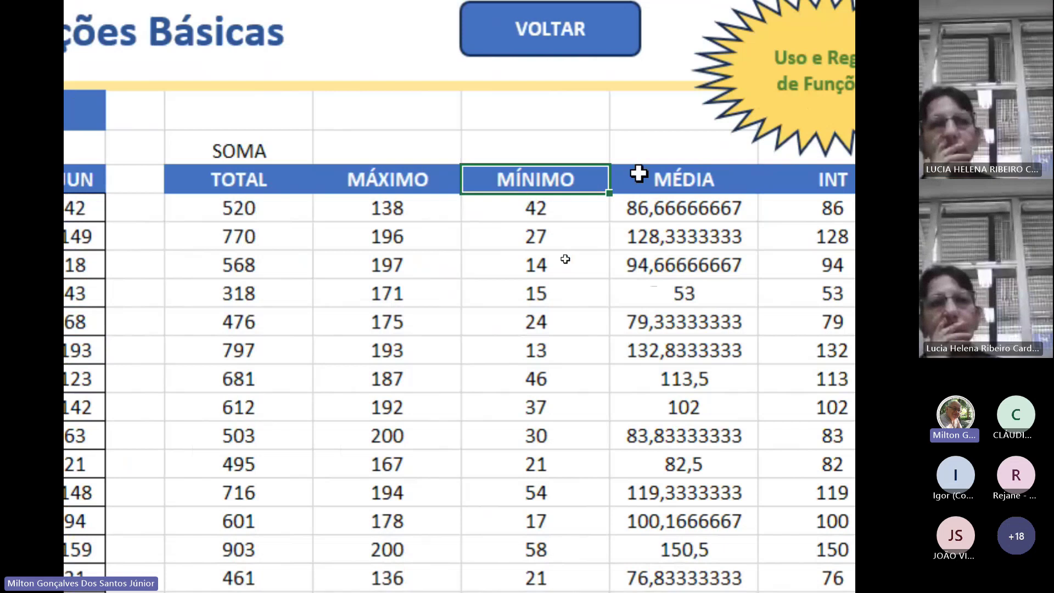
click(725, 178)
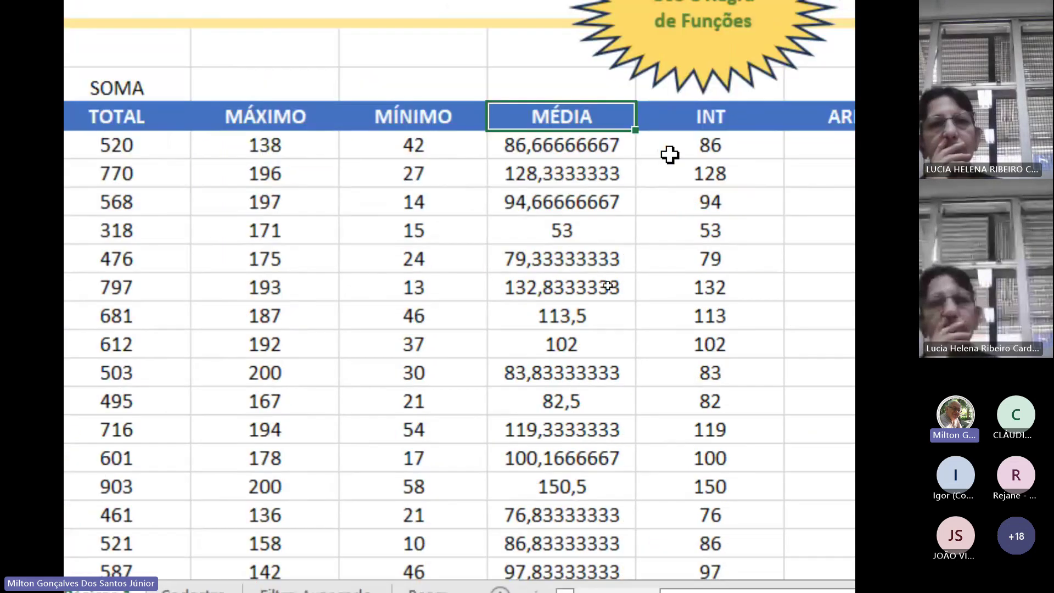
click(741, 116)
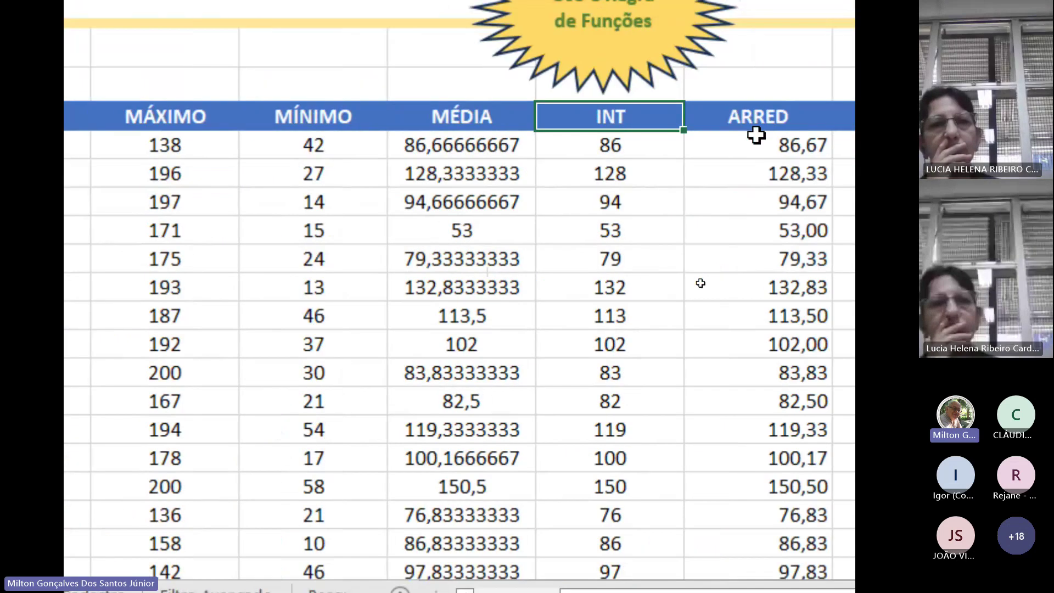
click(757, 115)
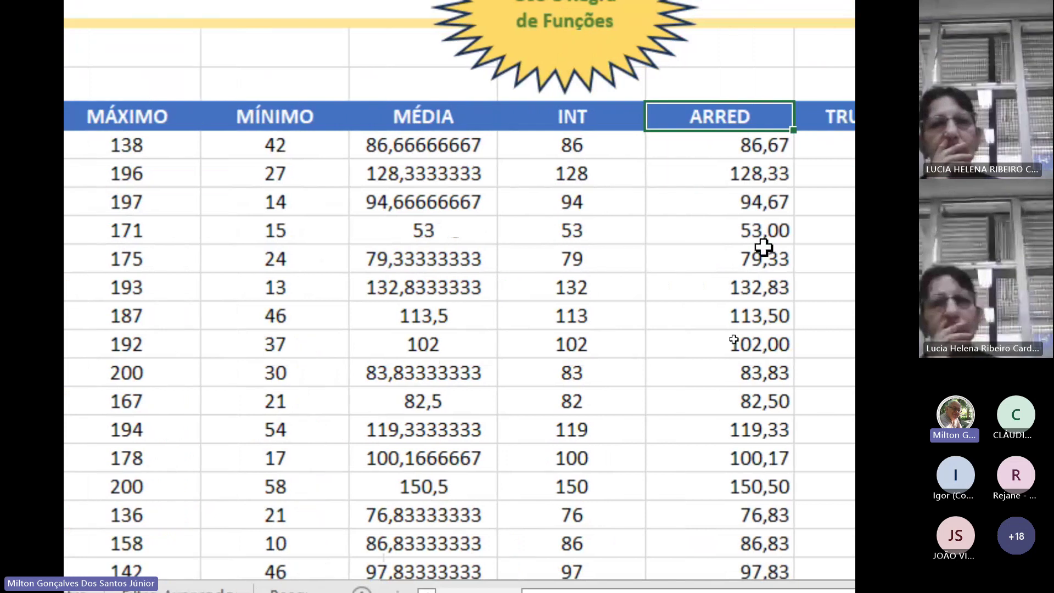
click(733, 114)
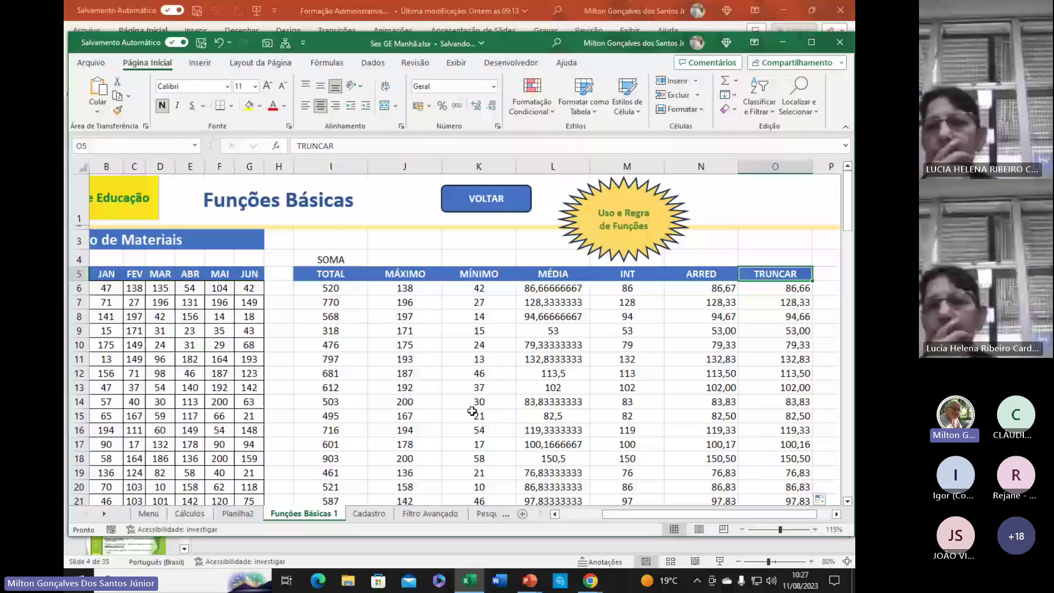
- Examine the AutoSum function choices for a TOTAL cell and locate the AutoSoma command in the function library
click(346, 387)
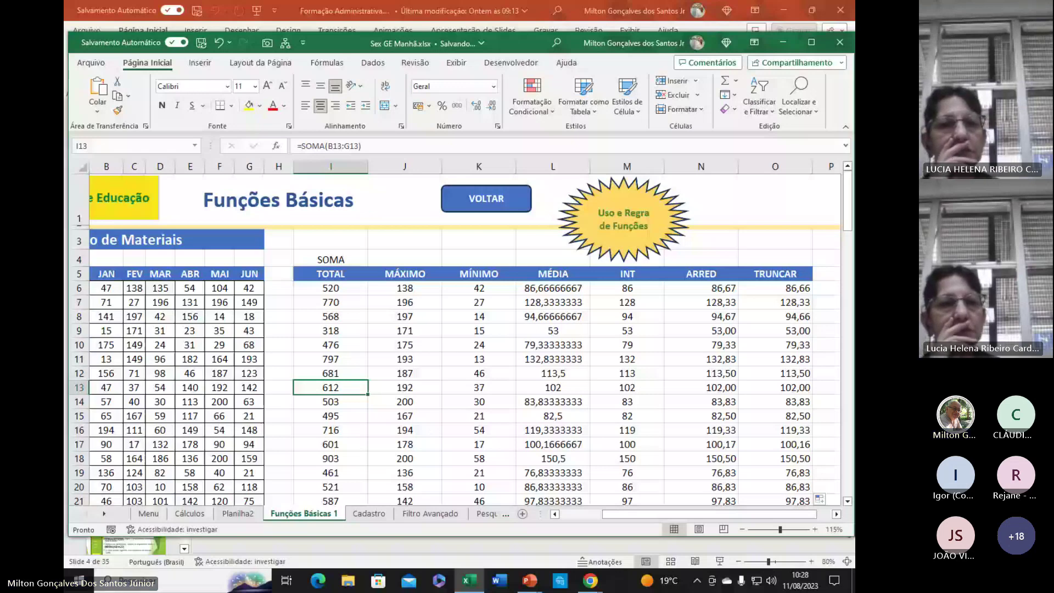
drag(714, 71, 745, 90)
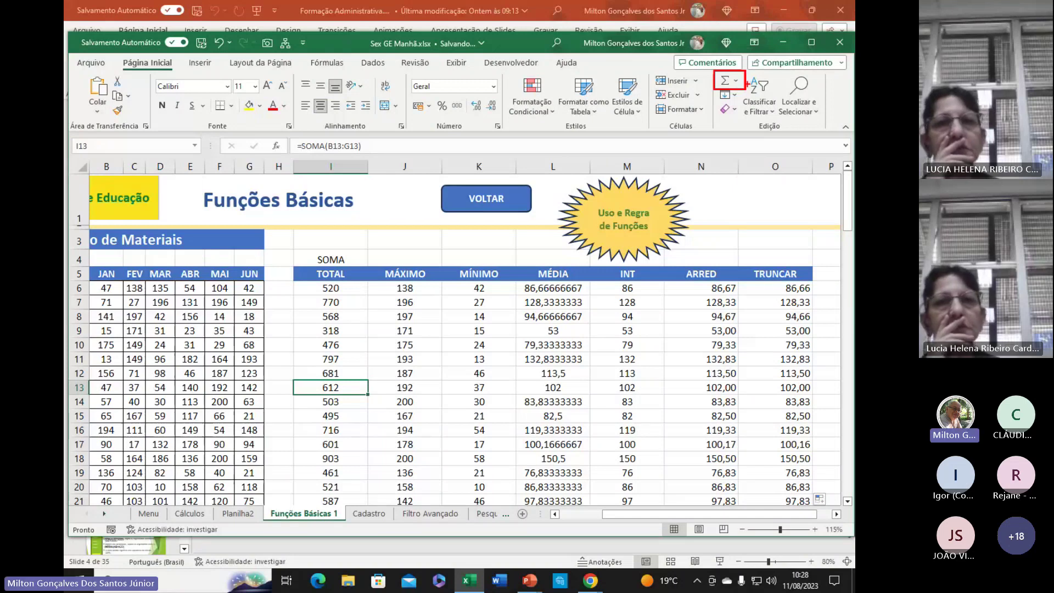
key(Escape)
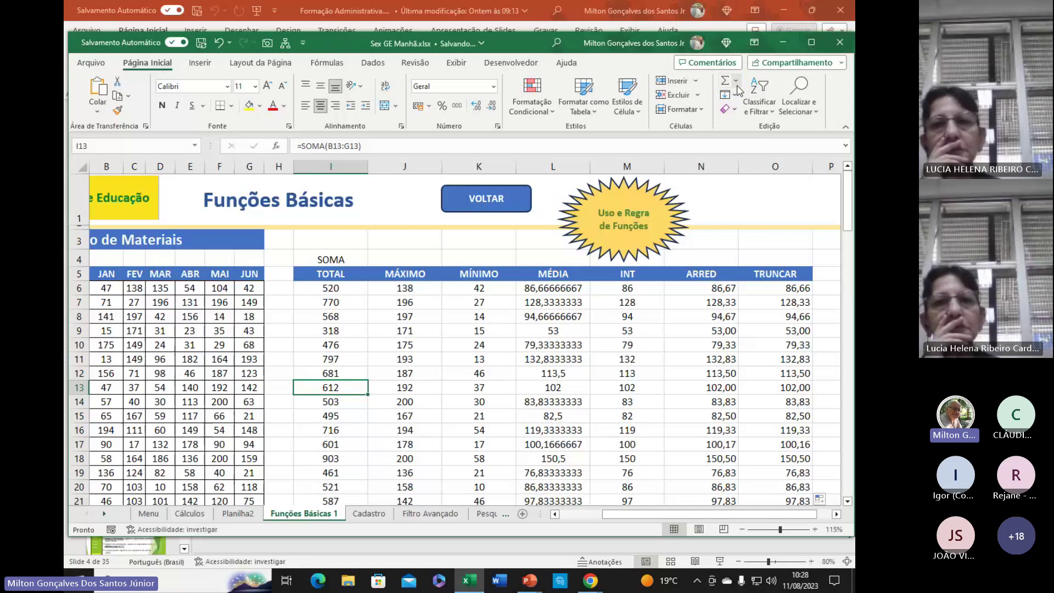
click(737, 83)
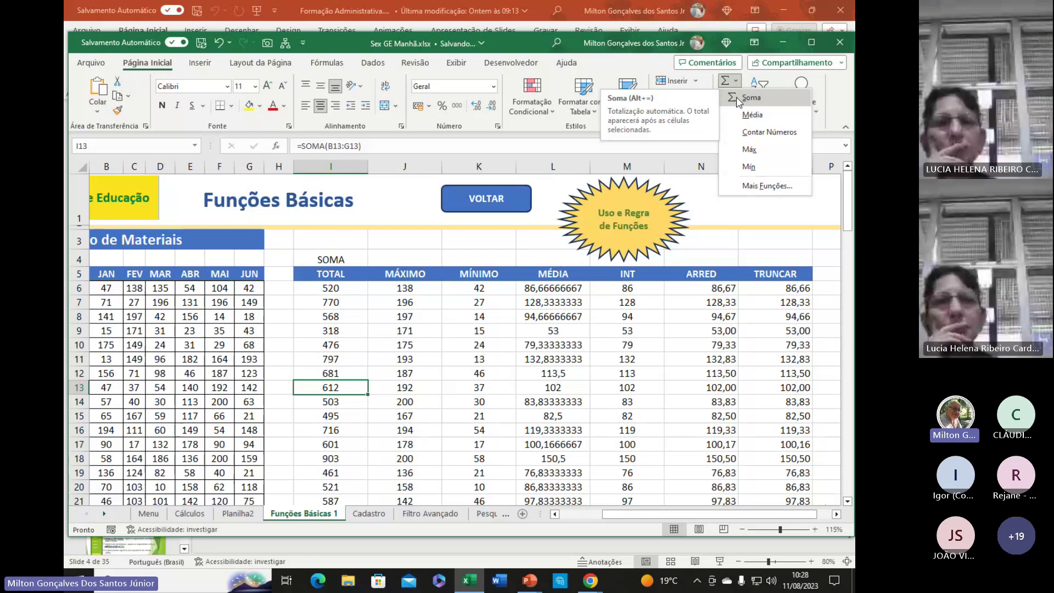
click(711, 146)
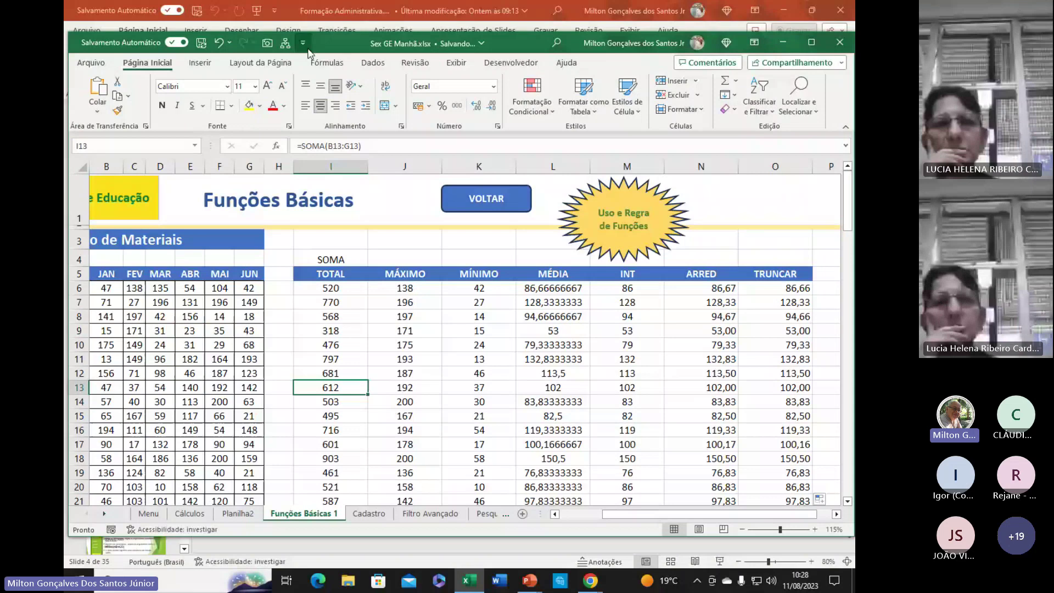
click(328, 63)
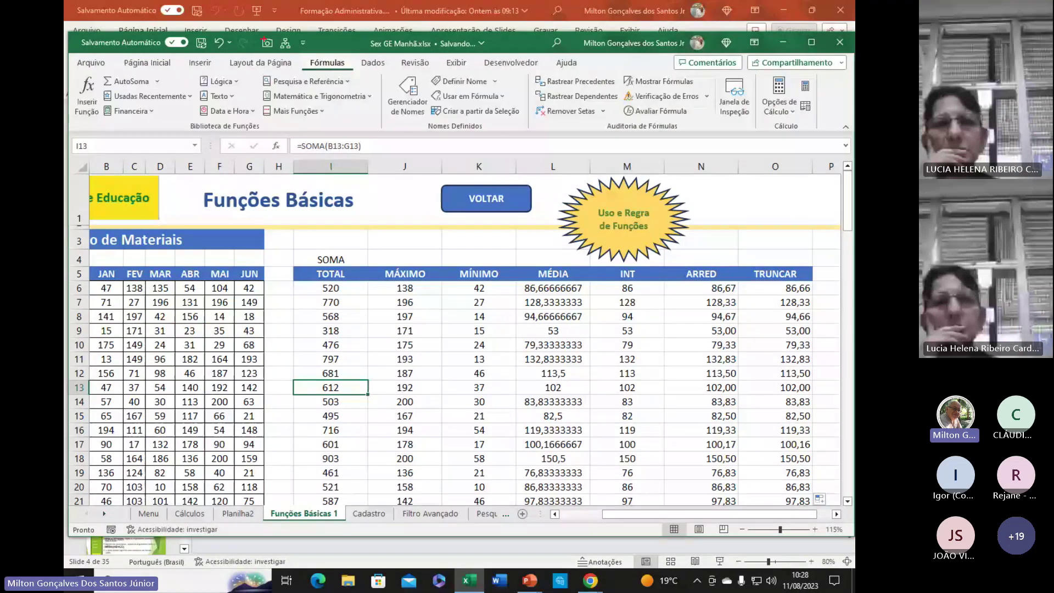
drag(100, 73, 164, 89)
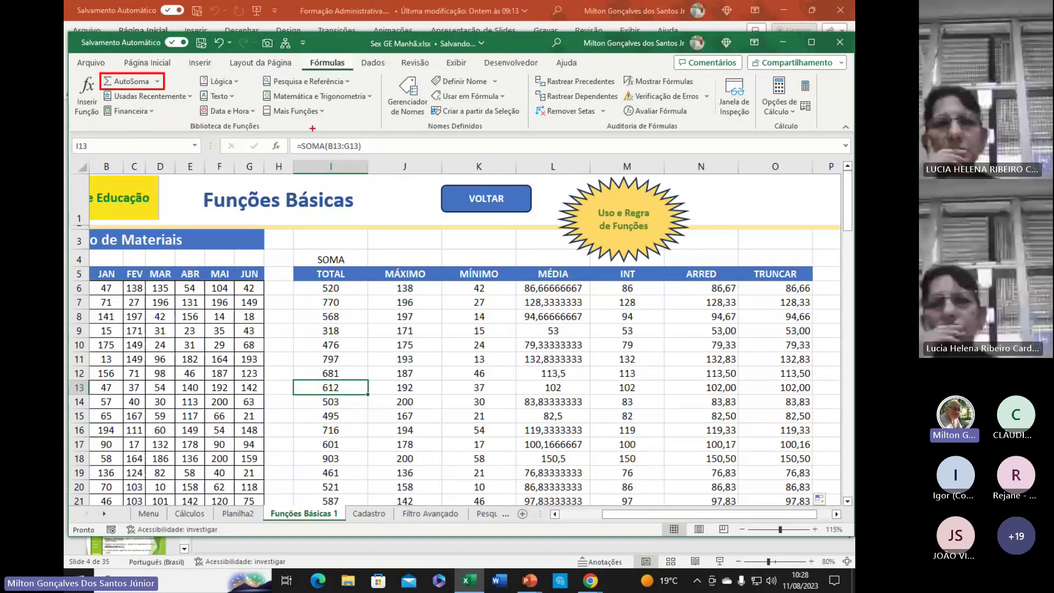
key(Escape)
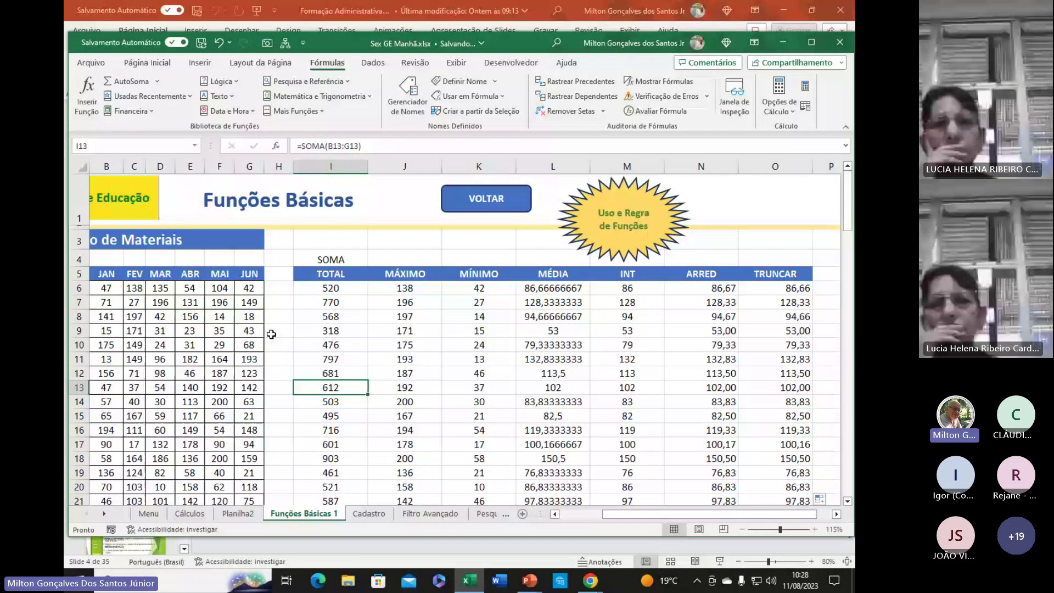
- Open the Autosoma sheet through the workbook's main menu and examine the three-month blocks that lack headings
click(487, 199)
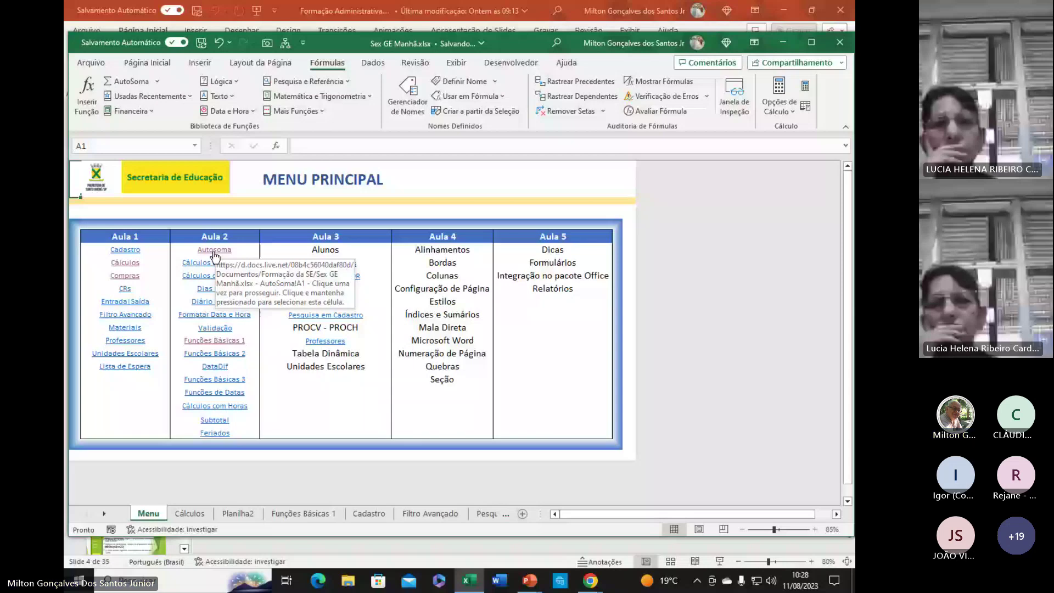
click(214, 252)
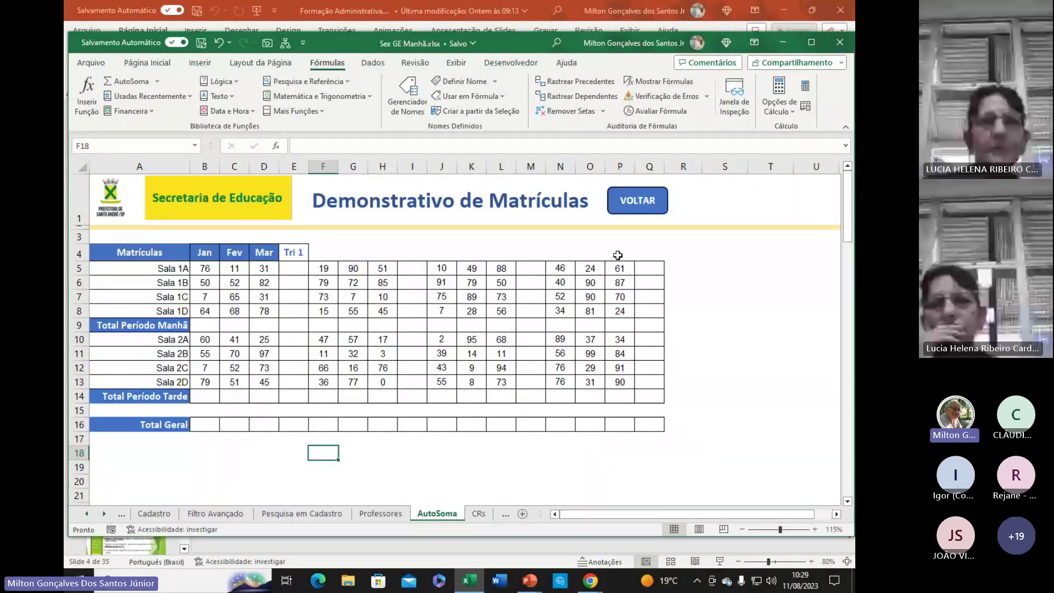
drag(220, 252, 267, 253)
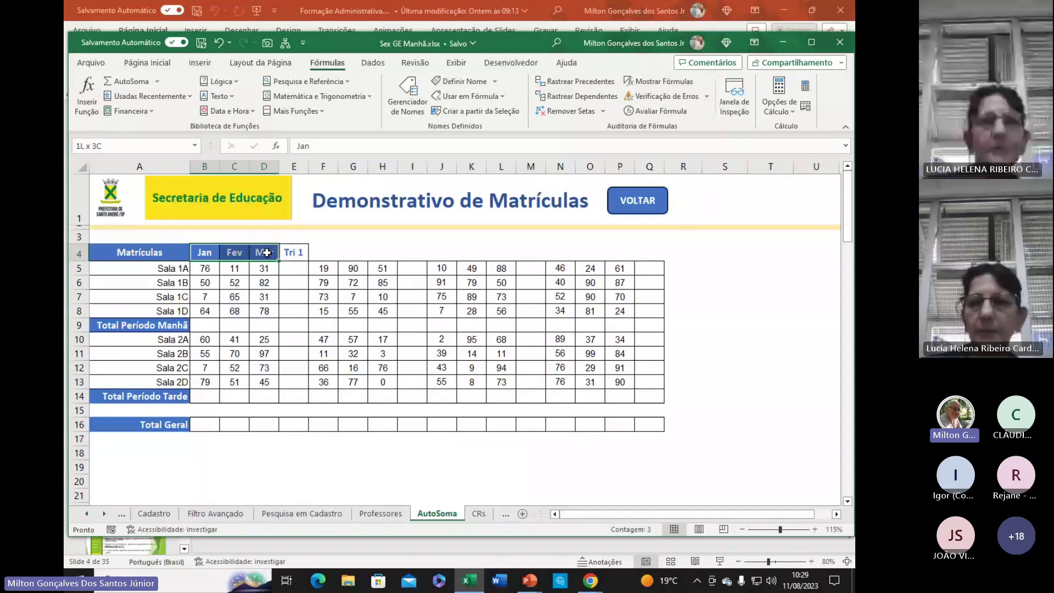
drag(267, 253, 409, 341)
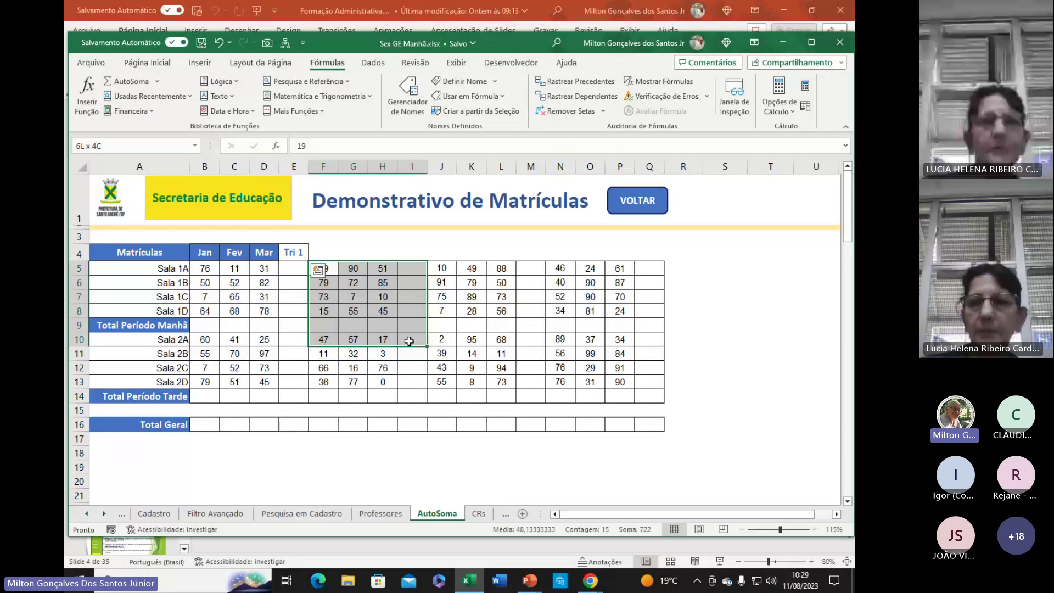
drag(440, 268, 537, 331)
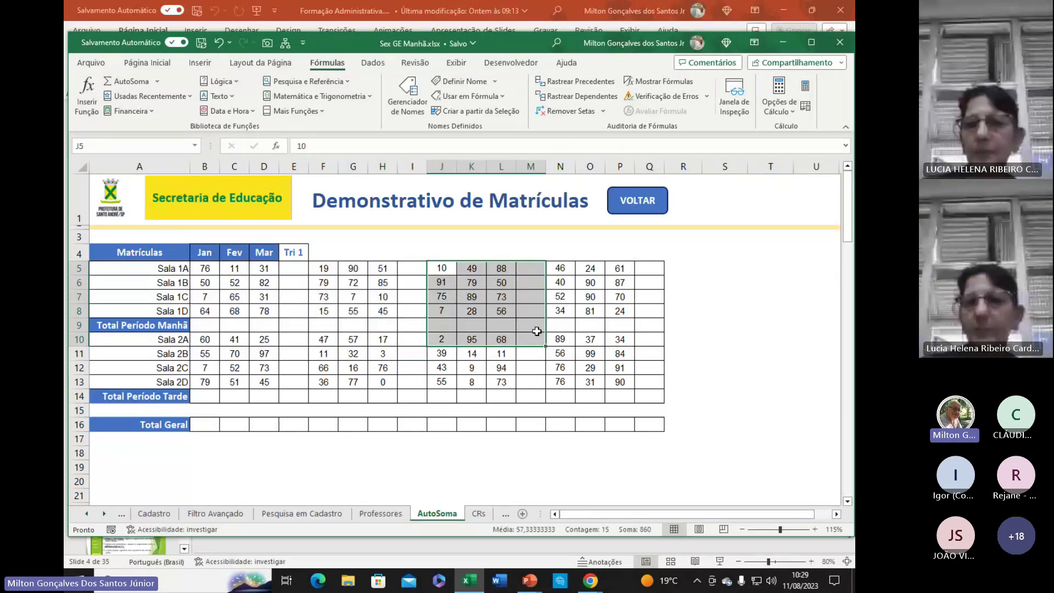
drag(559, 268, 646, 328)
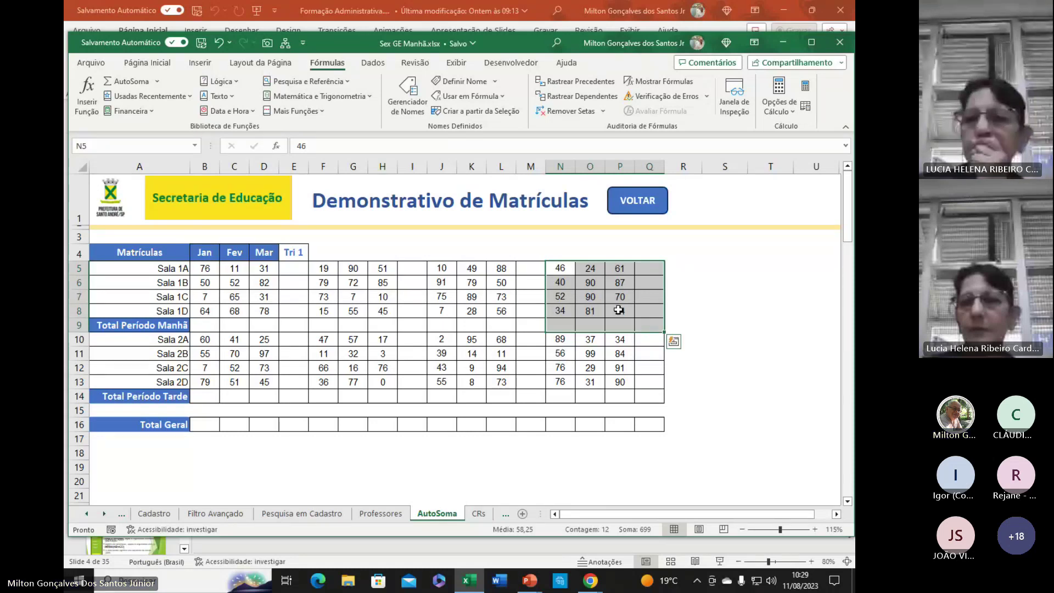
click(425, 246)
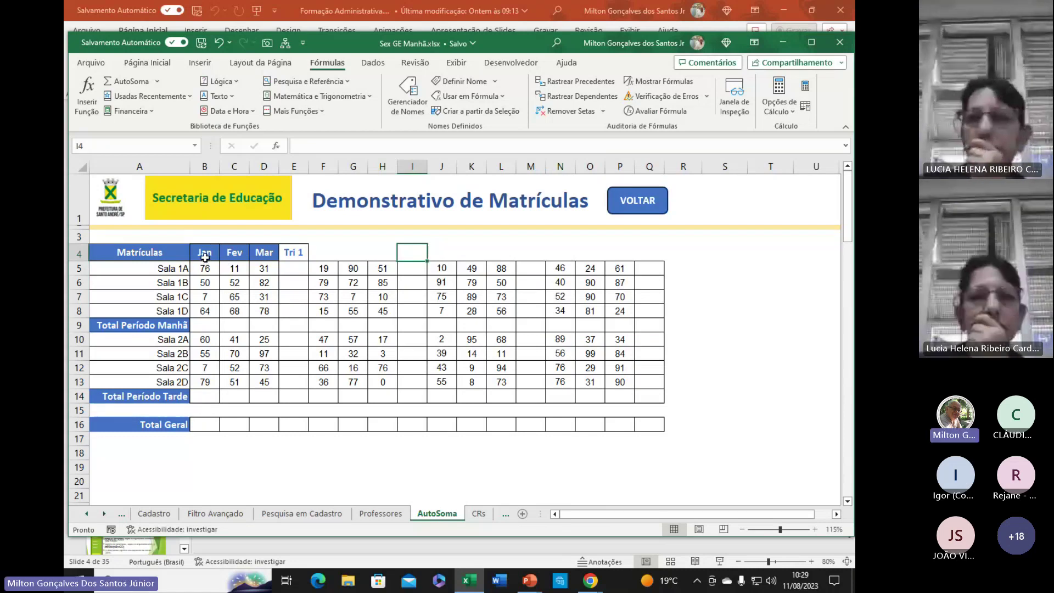
- Extend the Jan, Fev, Mar and Tri 1 heading series across row 4 through Dez and Tri 4
drag(205, 258, 240, 305)
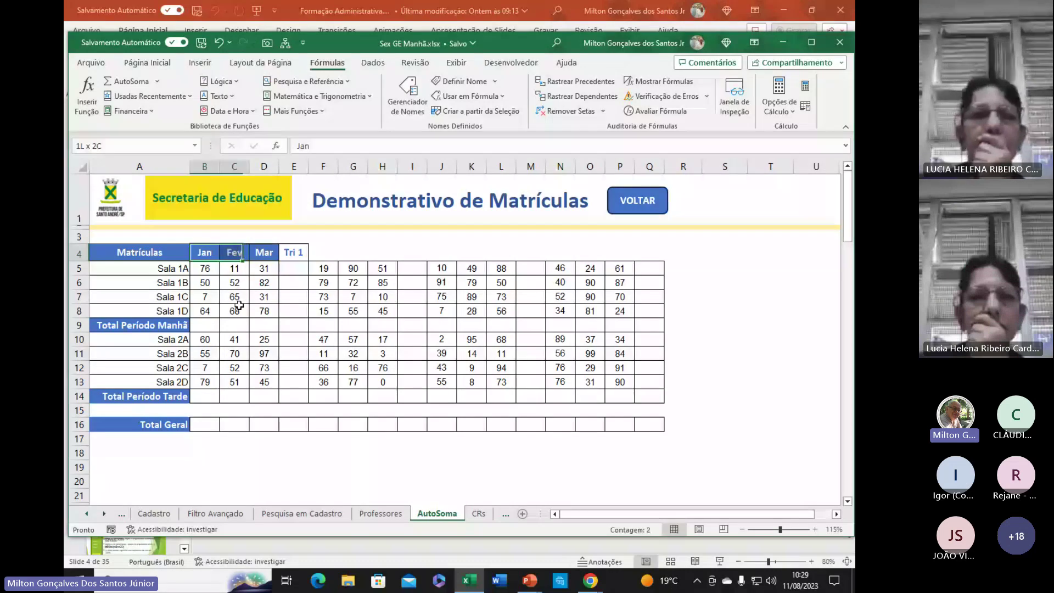
key(shift+Right)
key(shift+Right)
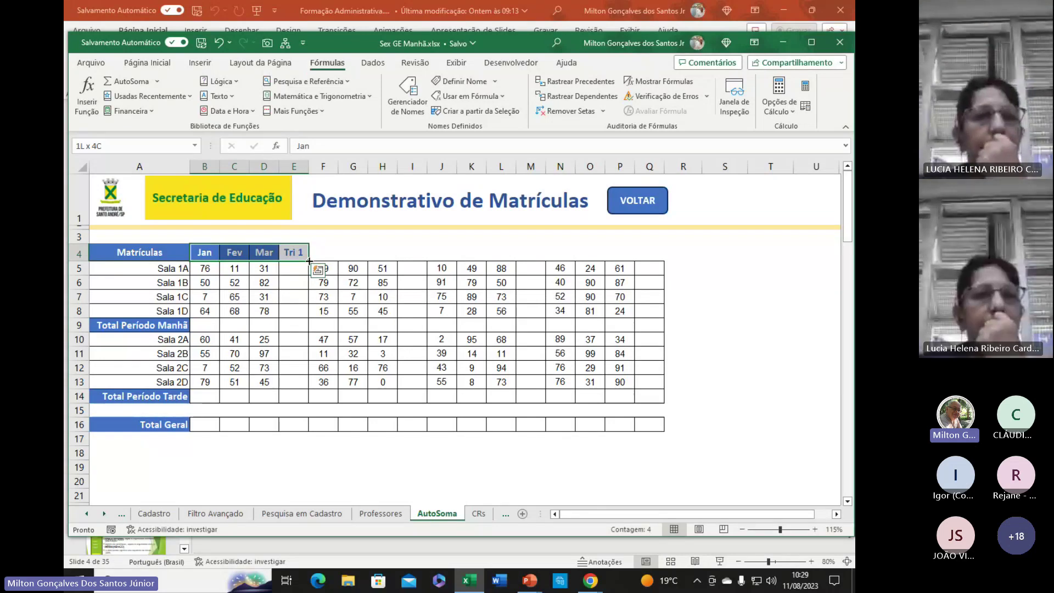
drag(309, 262, 654, 275)
click(504, 328)
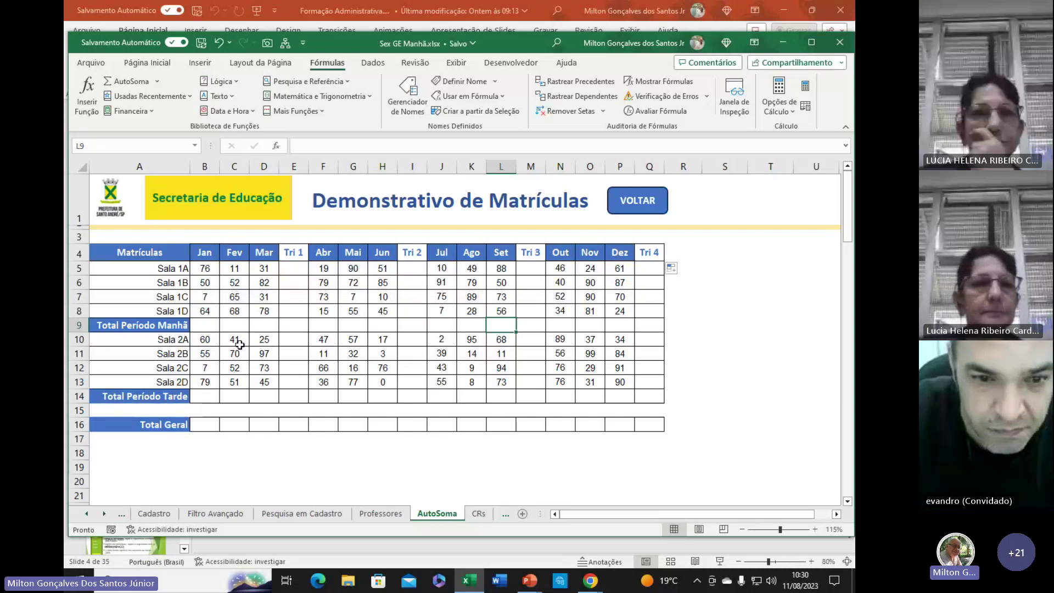
- Examine the morning classes Sala 1A to Sala 1D and the cells under Tri 1 to Tri 4 that need quarterly totals
click(213, 454)
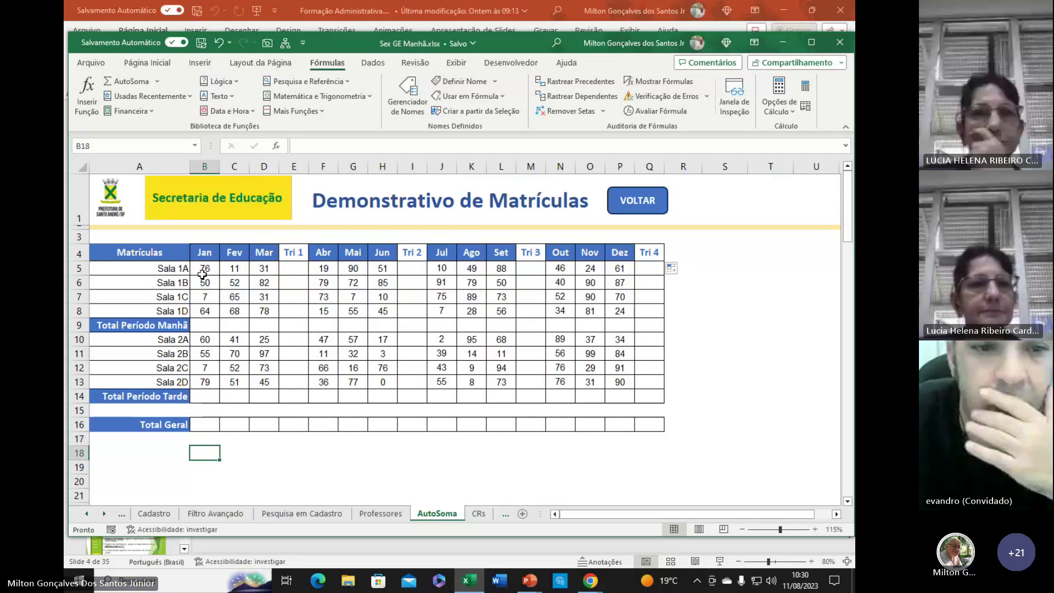
click(156, 331)
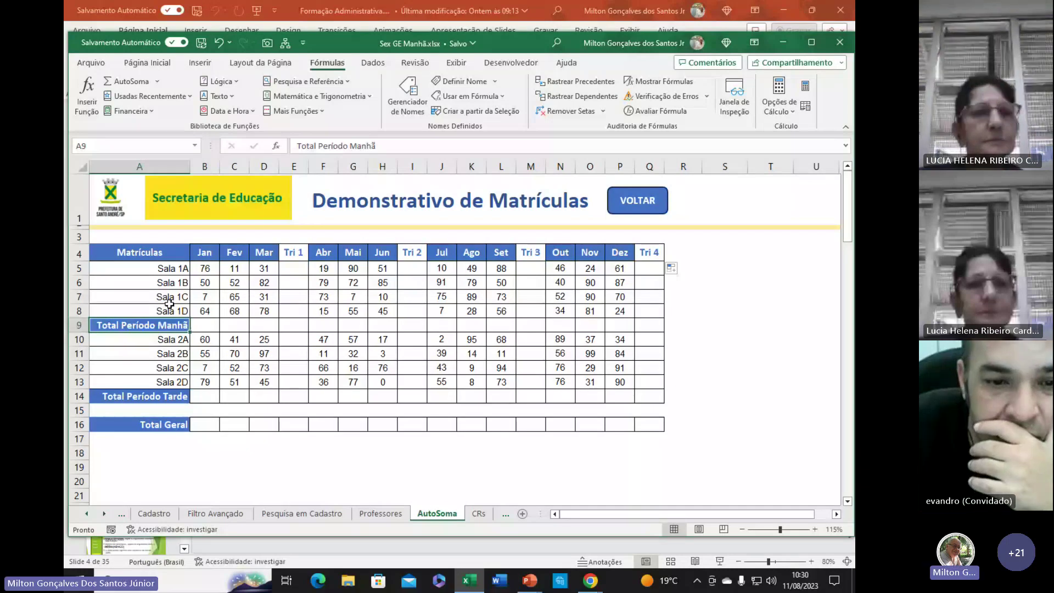
click(176, 269)
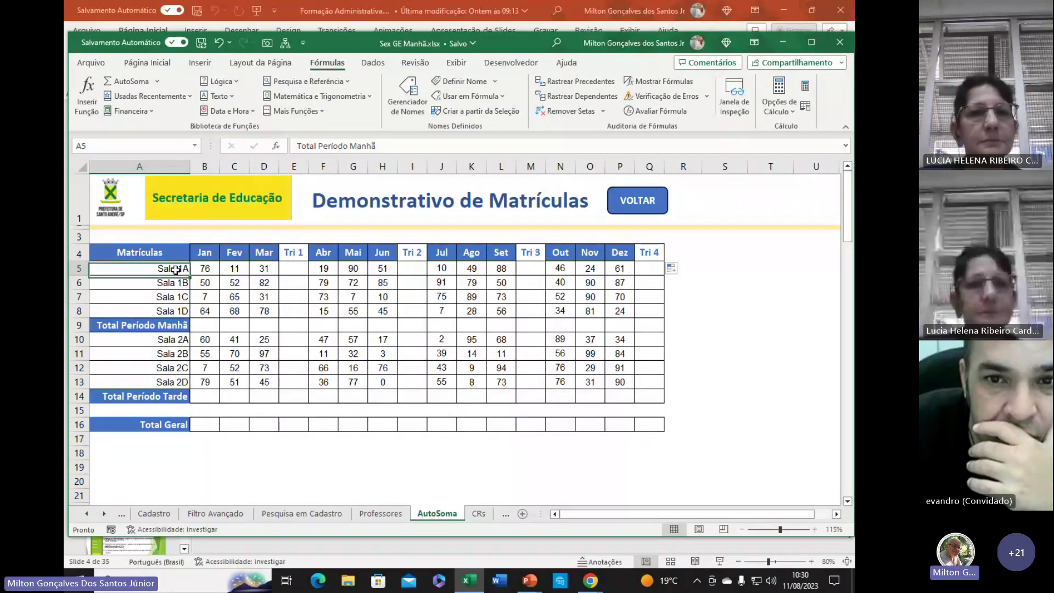
drag(176, 269, 149, 322)
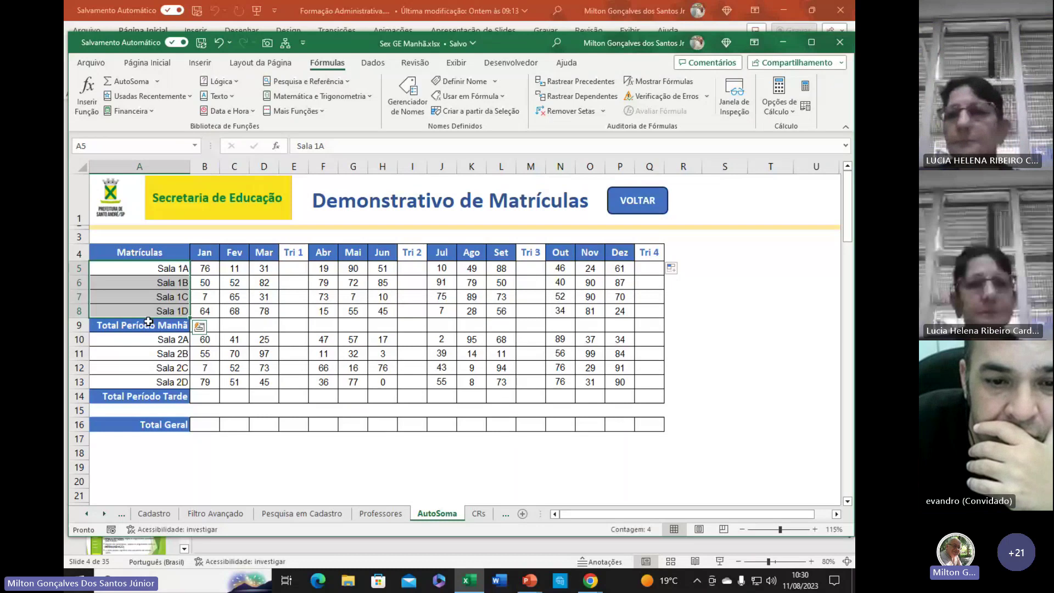
drag(205, 268, 295, 311)
click(296, 268)
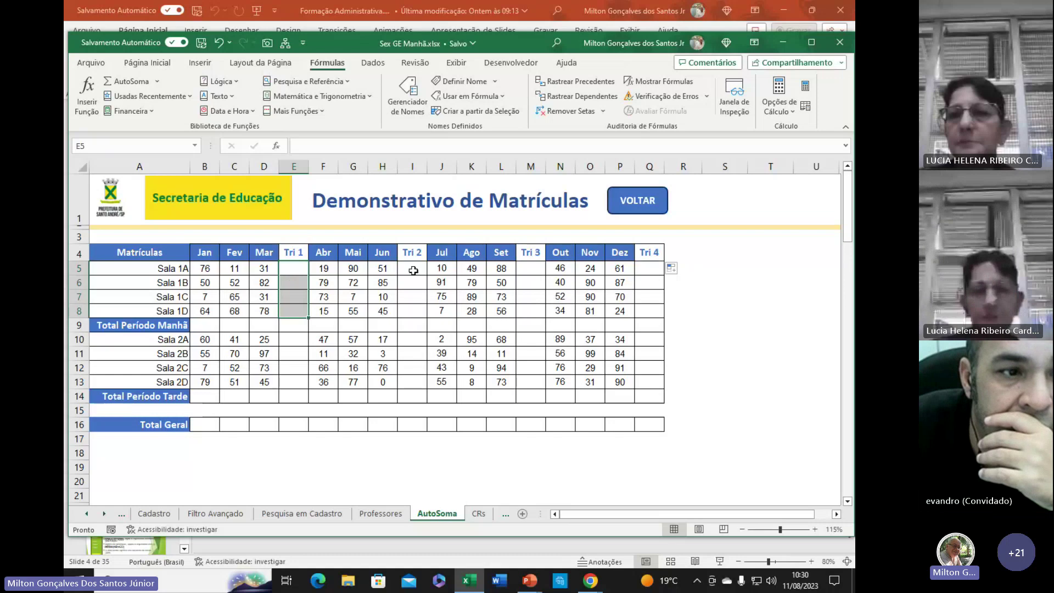
drag(413, 270, 416, 307)
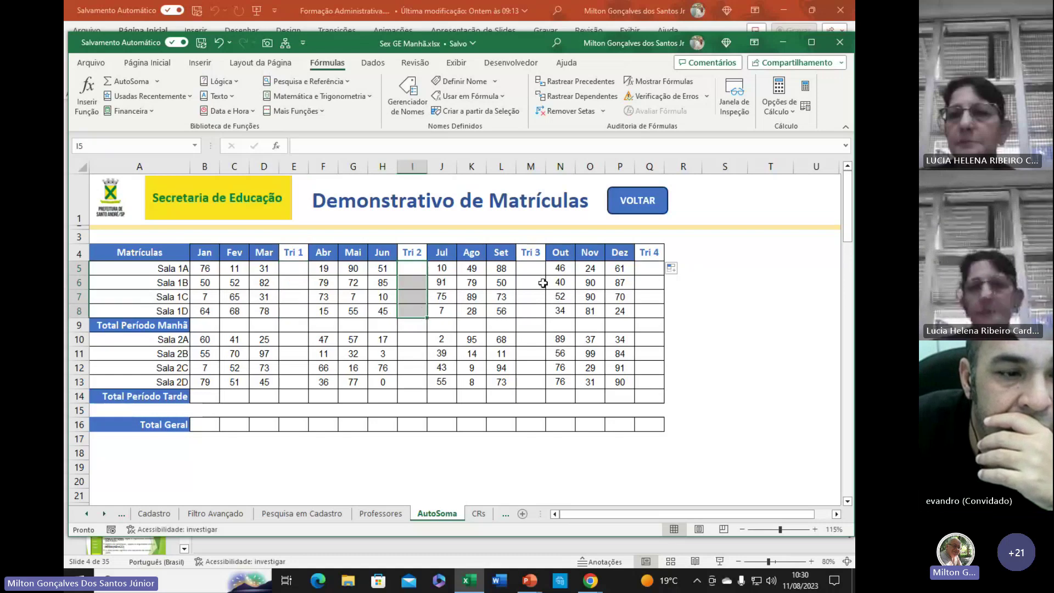
drag(534, 268, 536, 306)
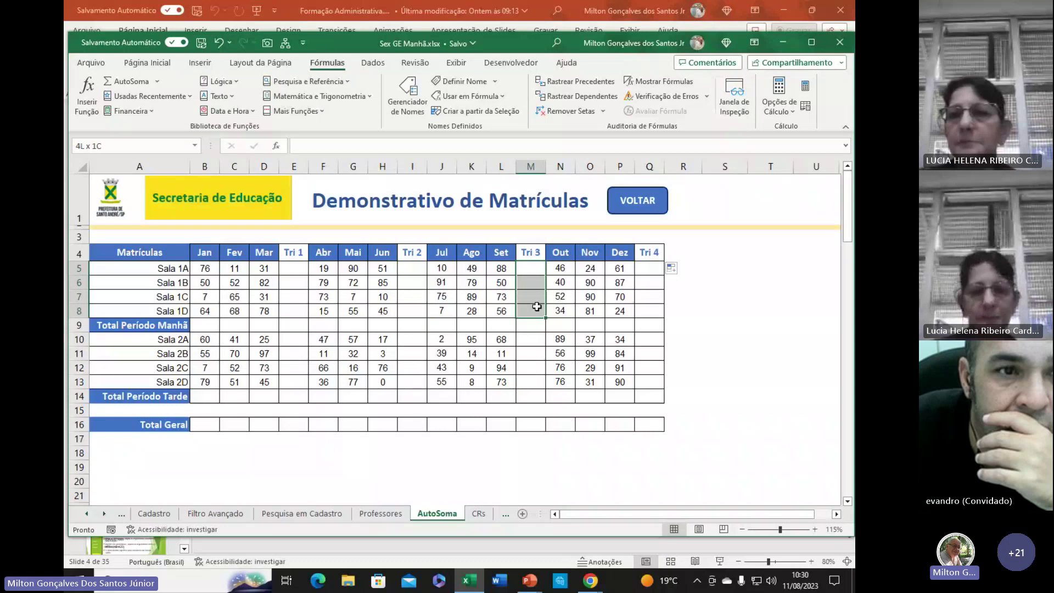
drag(650, 269, 650, 310)
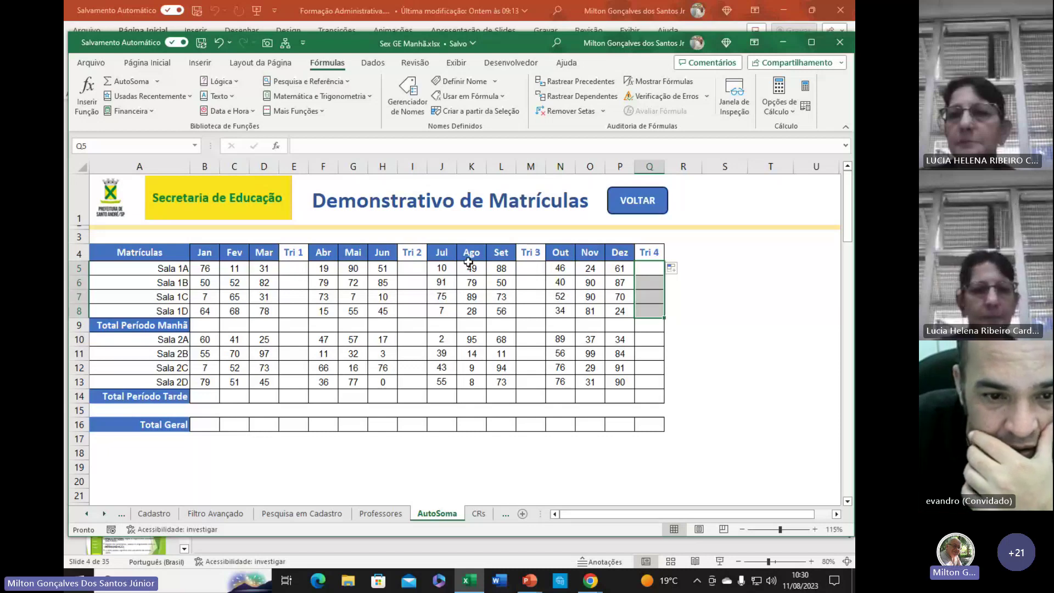
- Examine the monthly cells of the Total Período Manhã row and the Sala 2A to Sala 2D block feeding Total Período Tarde
click(204, 327)
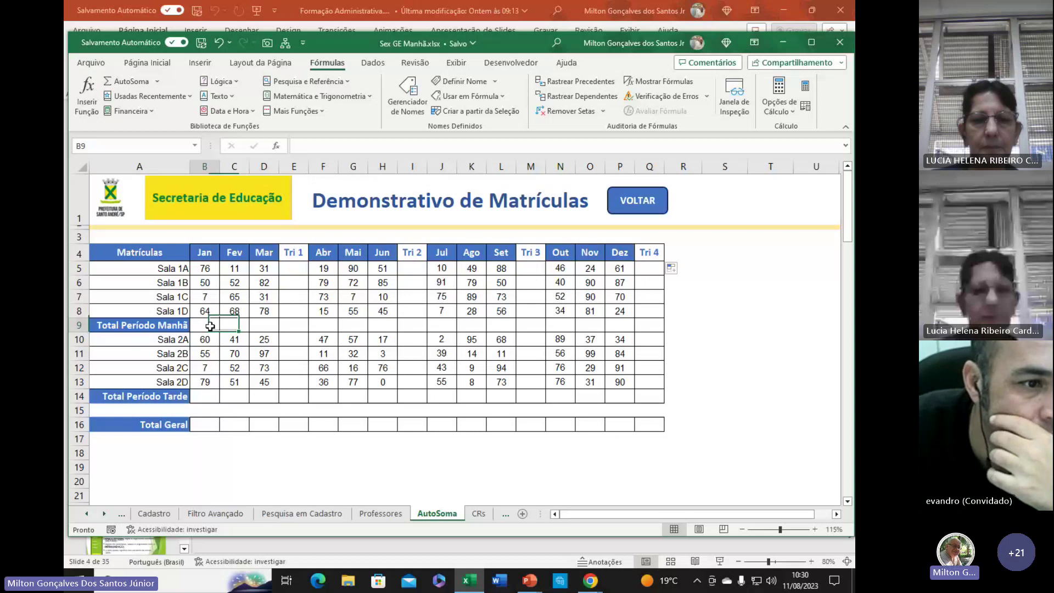
click(240, 325)
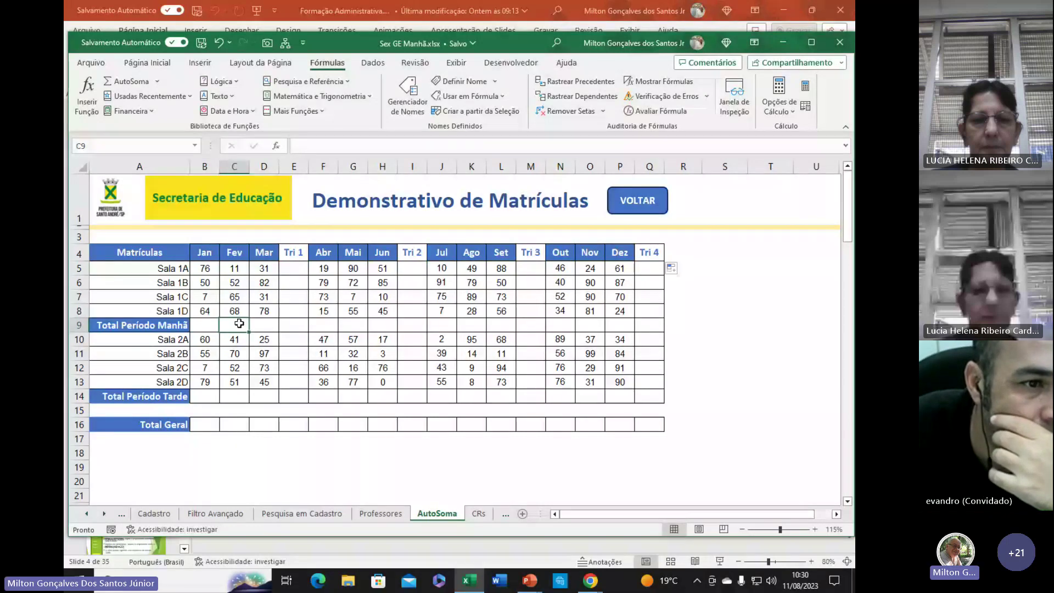
click(267, 326)
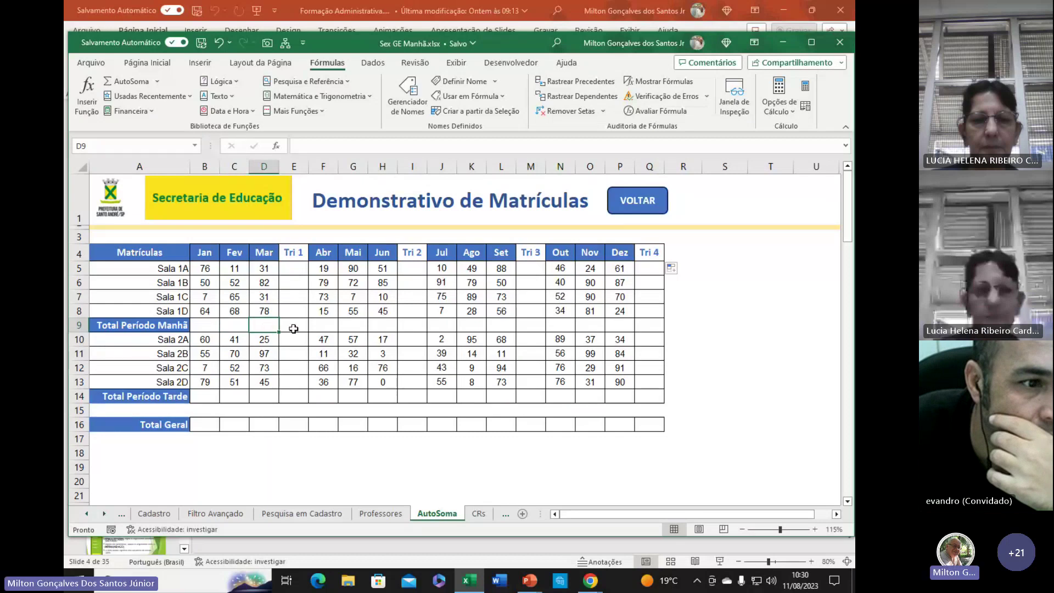
click(340, 325)
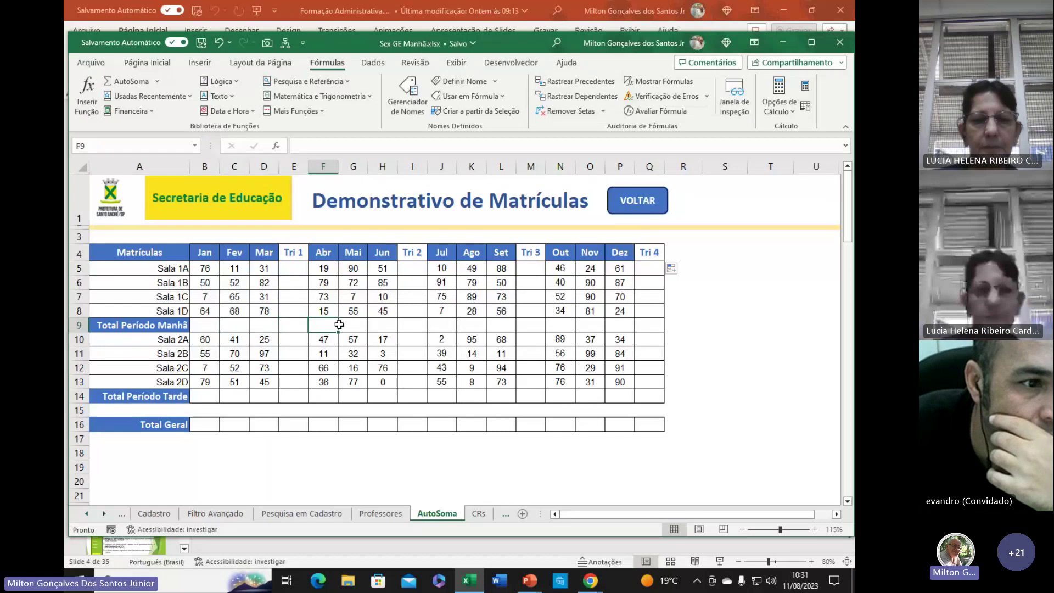
click(349, 325)
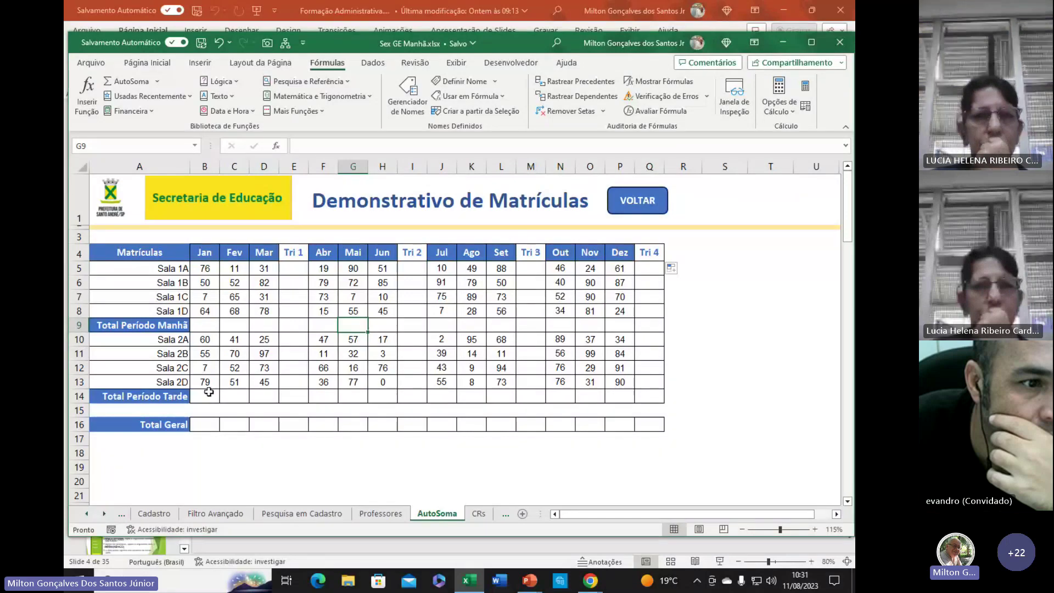
drag(205, 339, 210, 380)
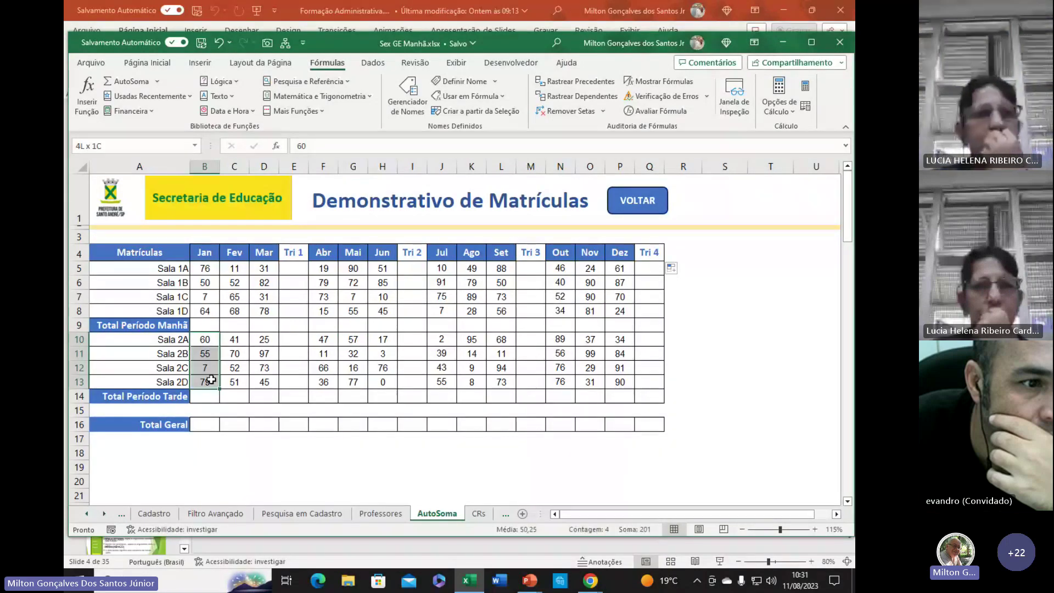
click(207, 396)
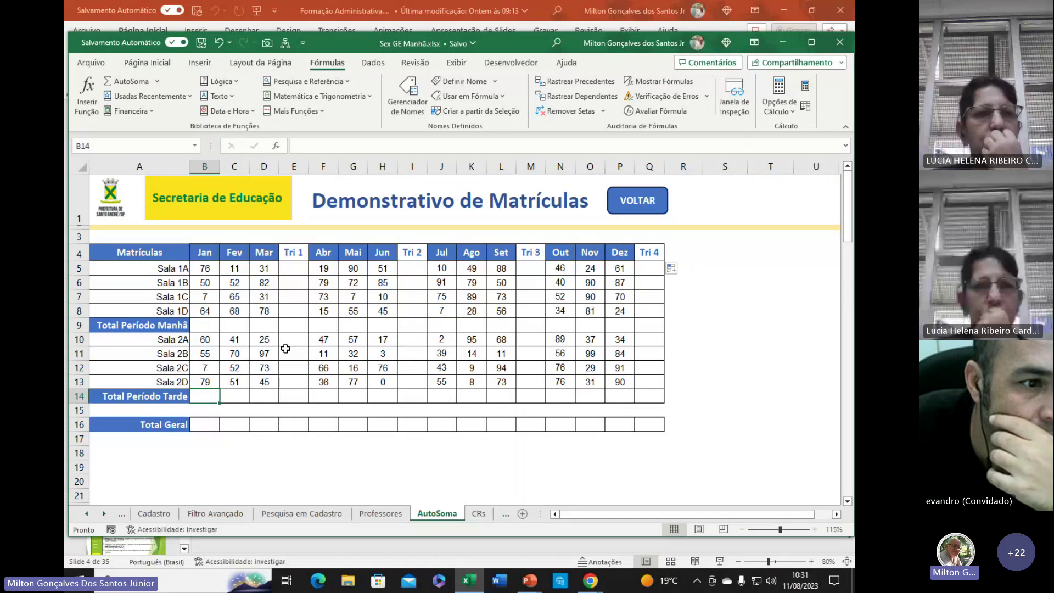
click(287, 344)
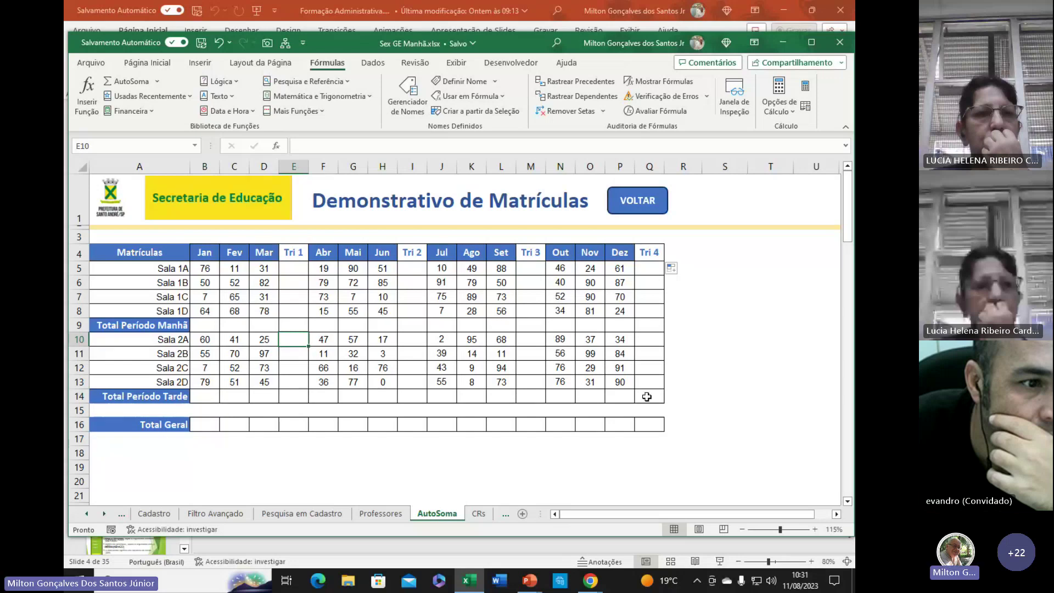
- Compare the Jan cell of Total Geral with the Jan cells of the two period totals it should add up
click(199, 451)
click(206, 424)
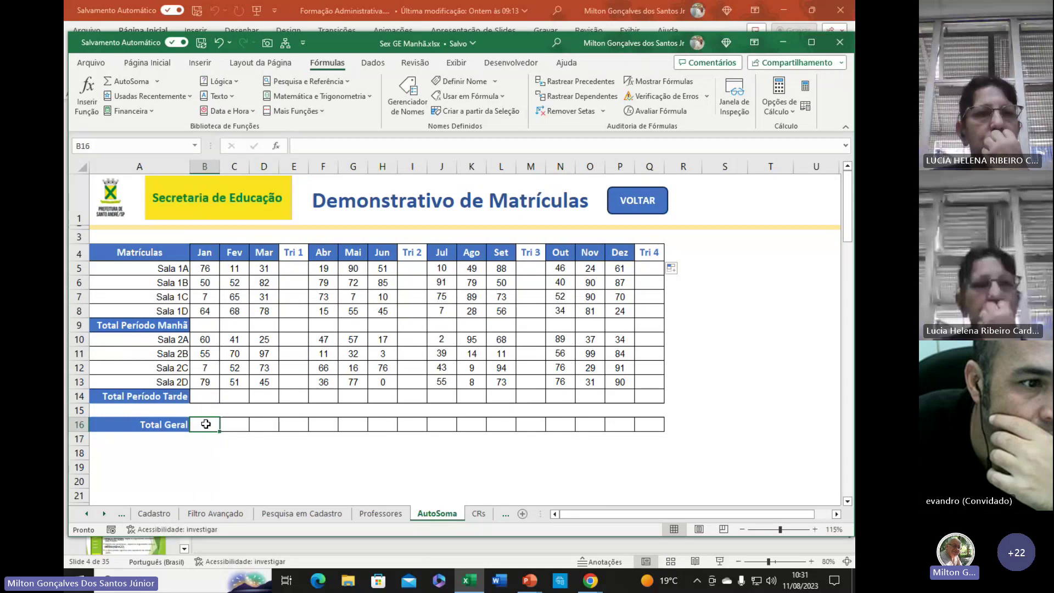
click(412, 495)
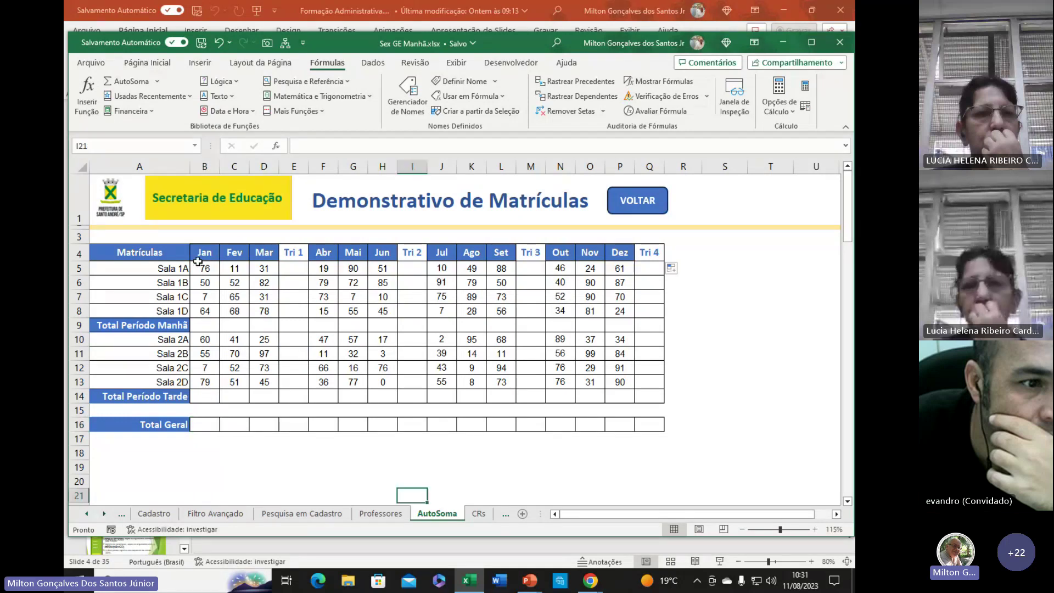
click(205, 325)
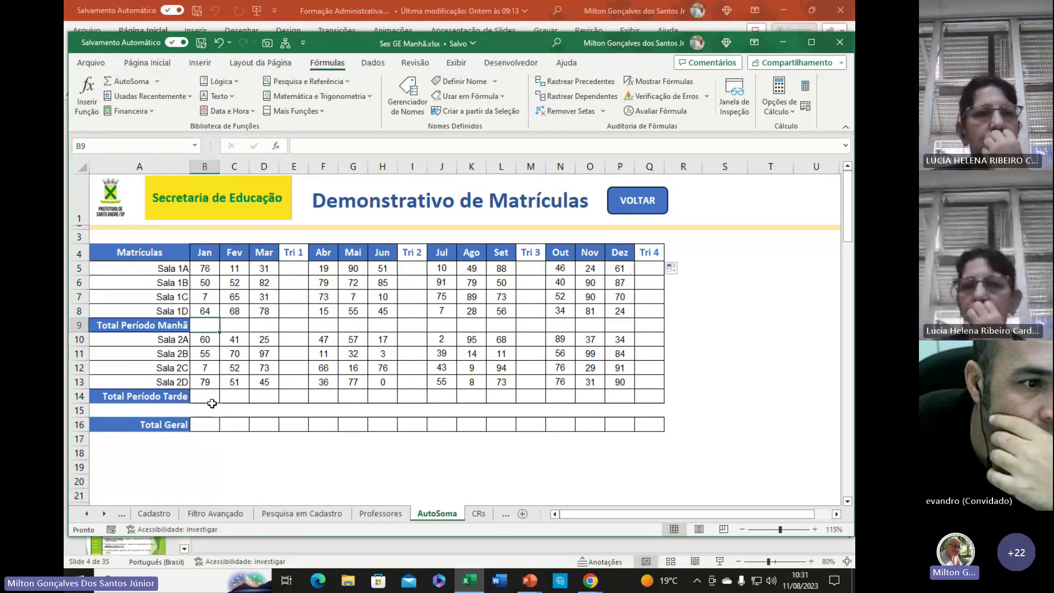
click(211, 400)
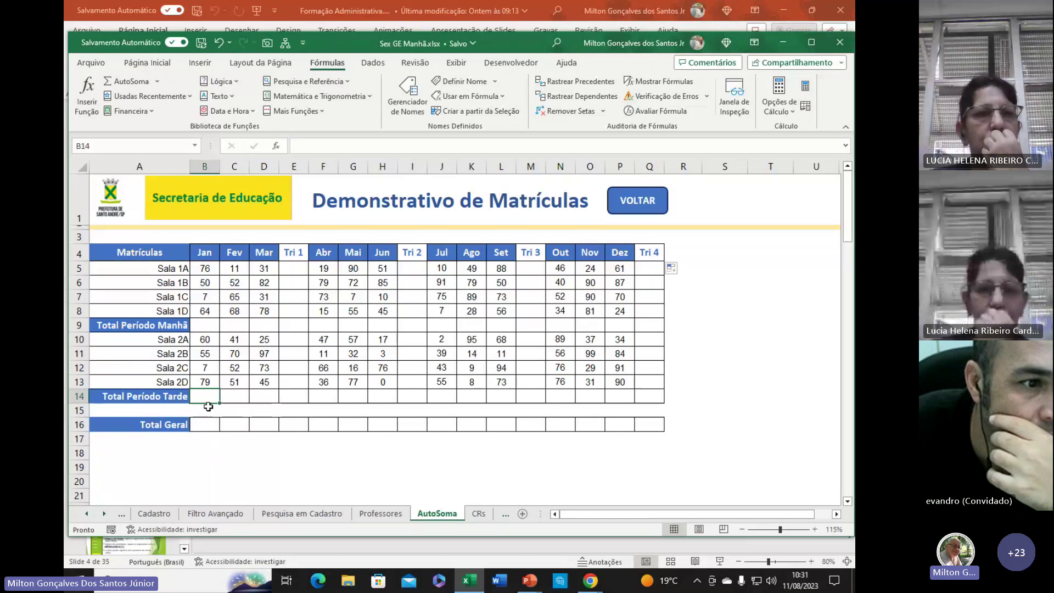
click(210, 424)
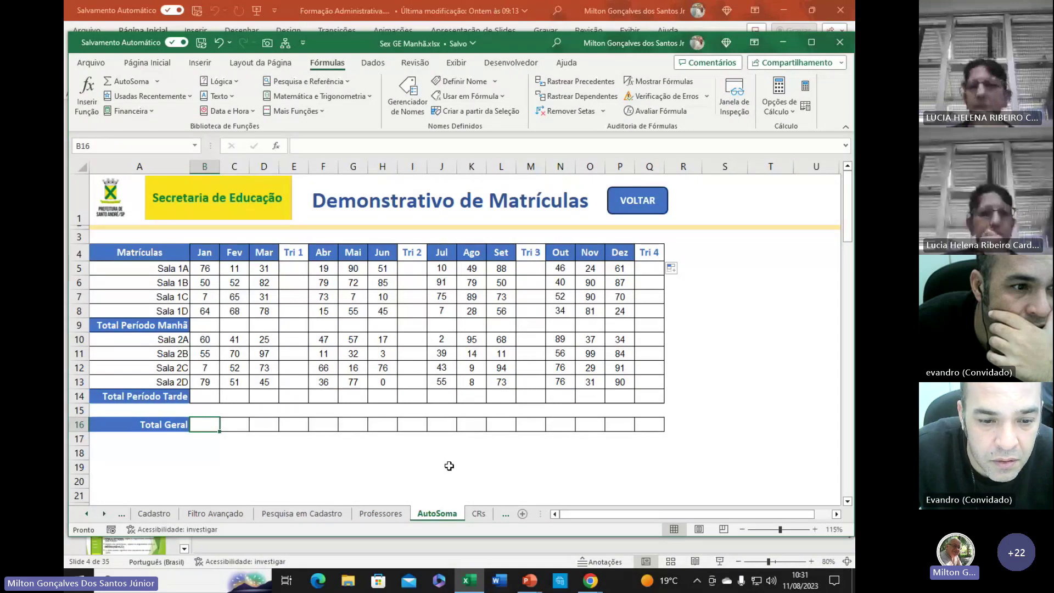
click(449, 465)
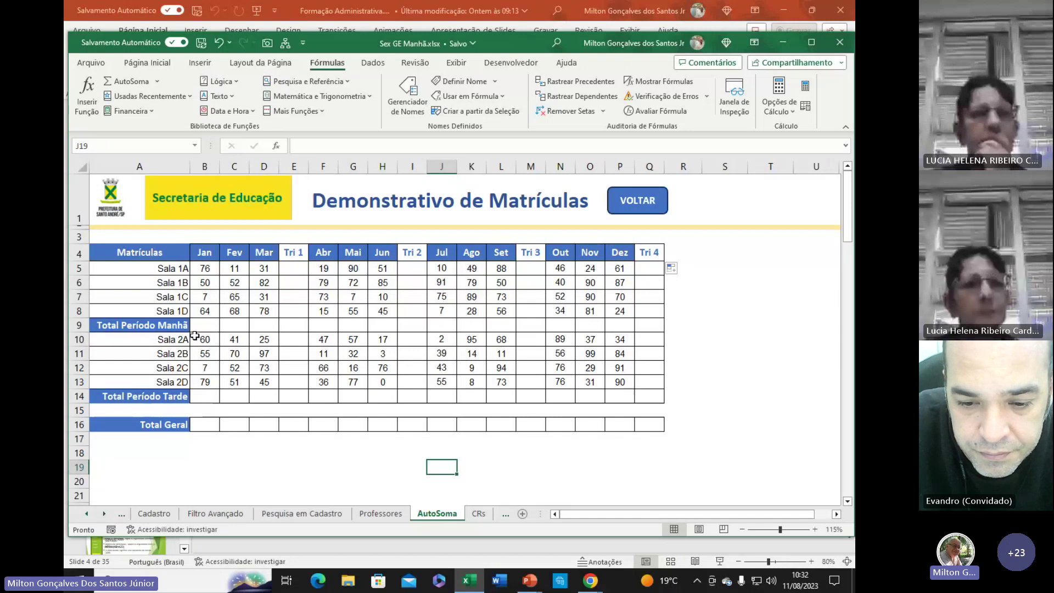
- Select the Total Período Manhã, Total Período Tarde and Total Geral rows together, from Jan to Tri 4
drag(202, 326, 645, 324)
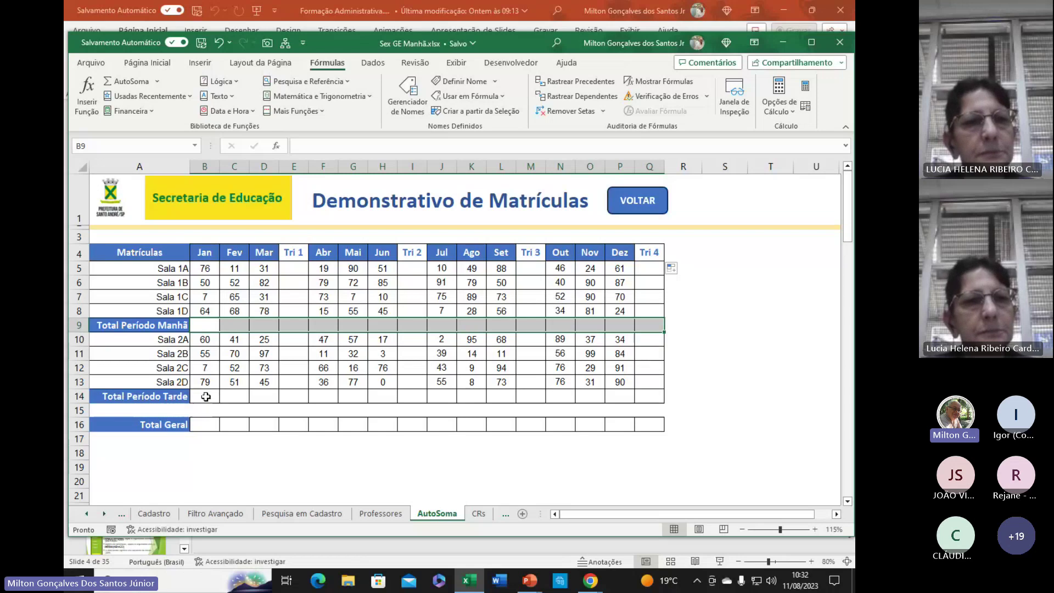
drag(206, 397, 641, 395)
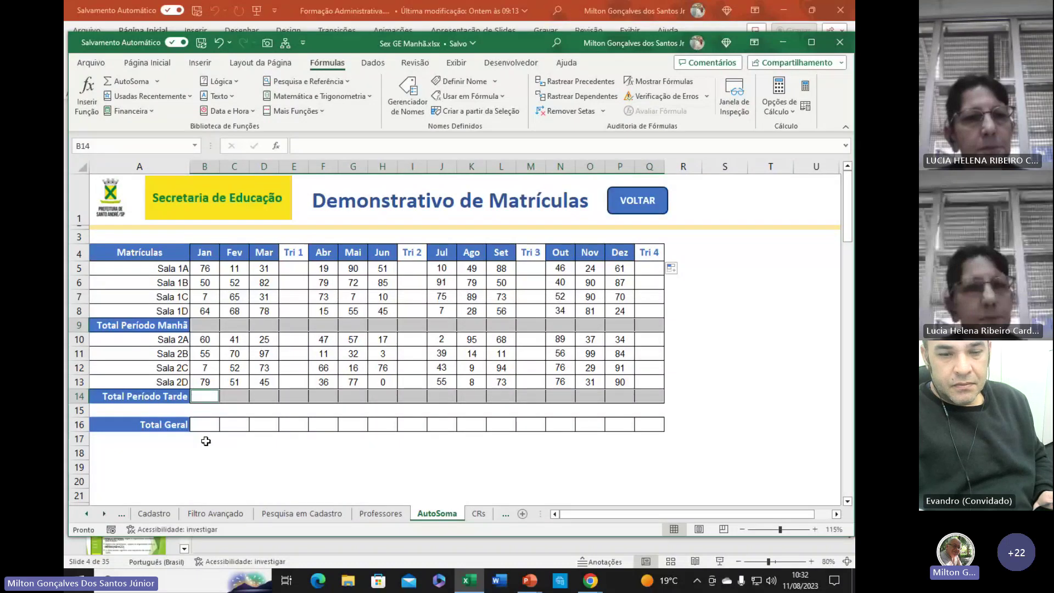
drag(208, 425, 650, 425)
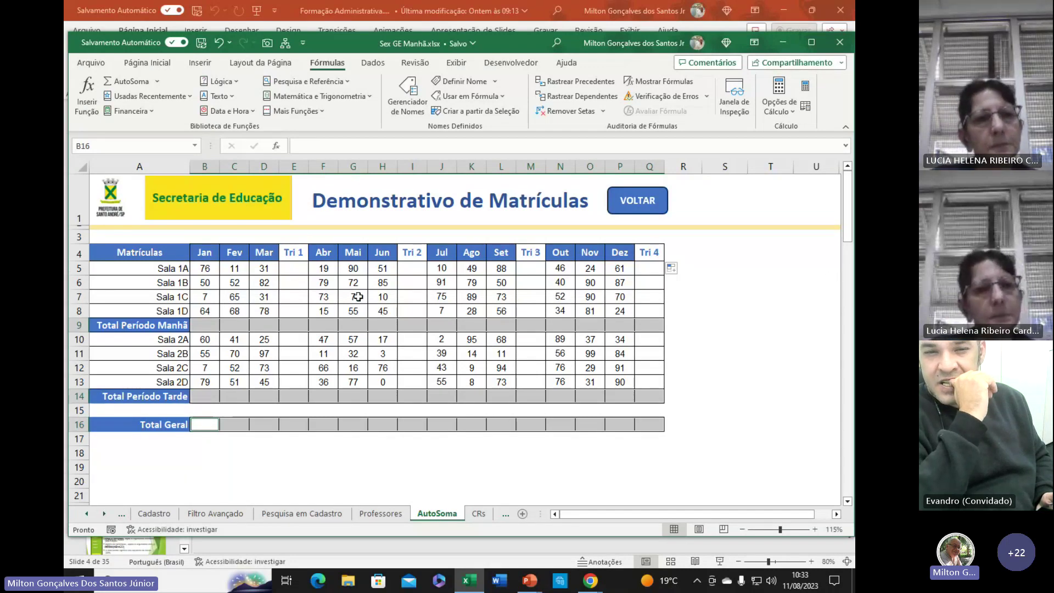
- Add the Tri 1 and Tri 2 cells of all morning and afternoon classes to the current multiple selection
click(293, 268)
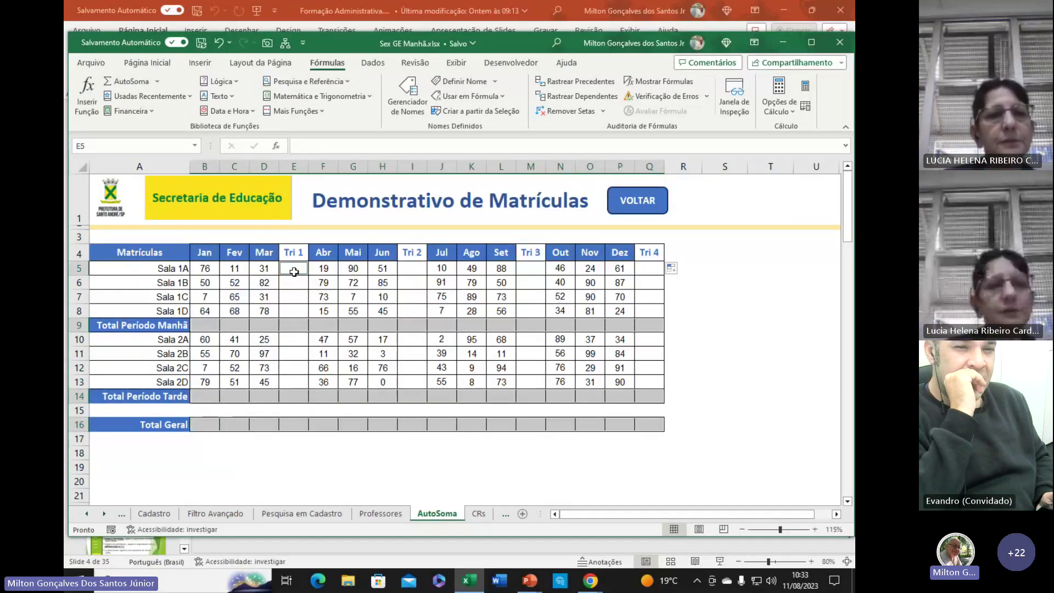
drag(294, 275, 297, 306)
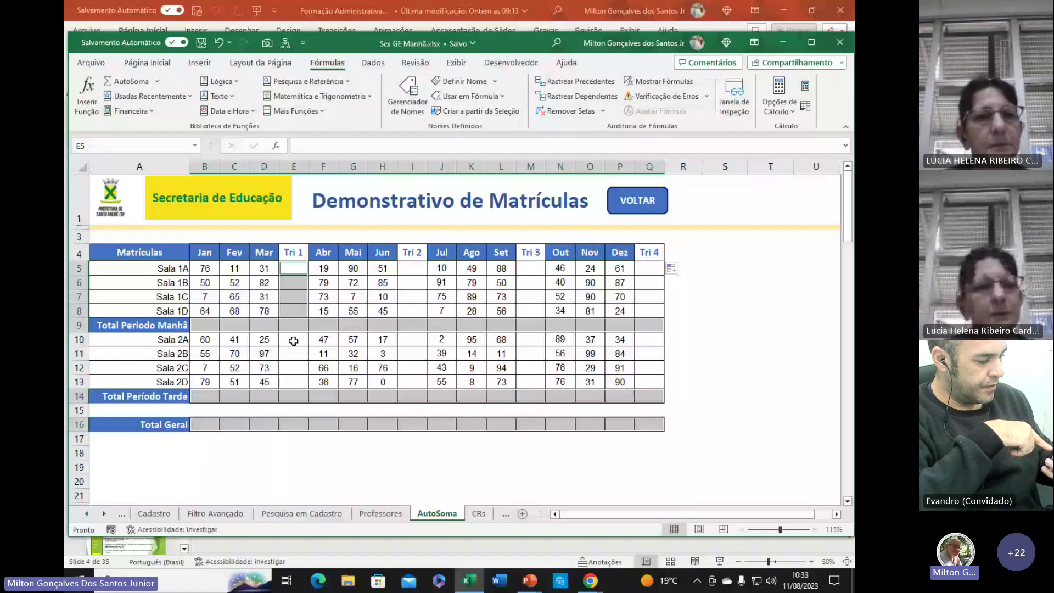
drag(293, 341, 293, 382)
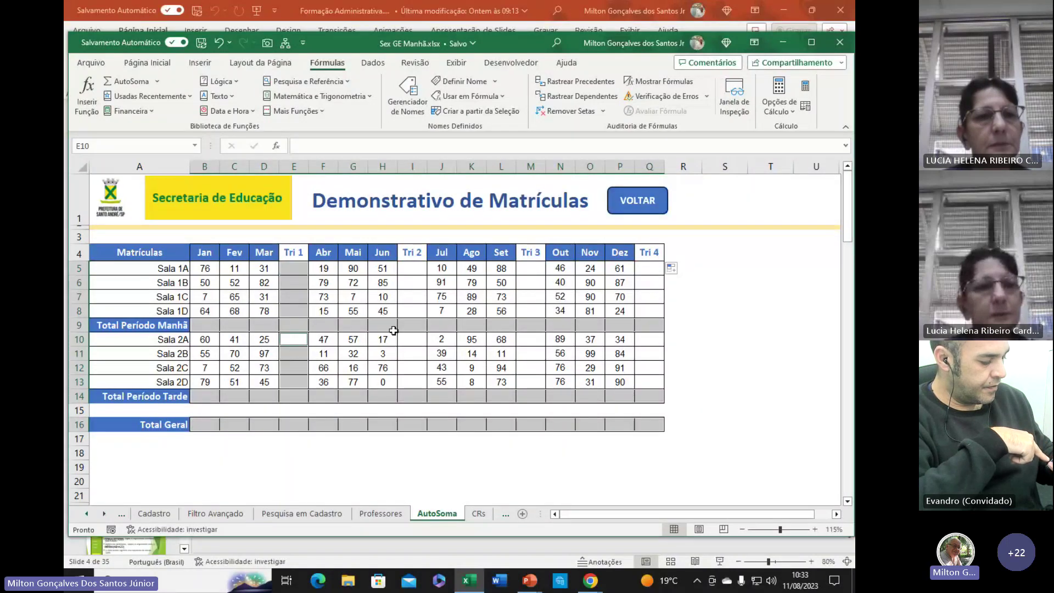
drag(413, 267, 419, 308)
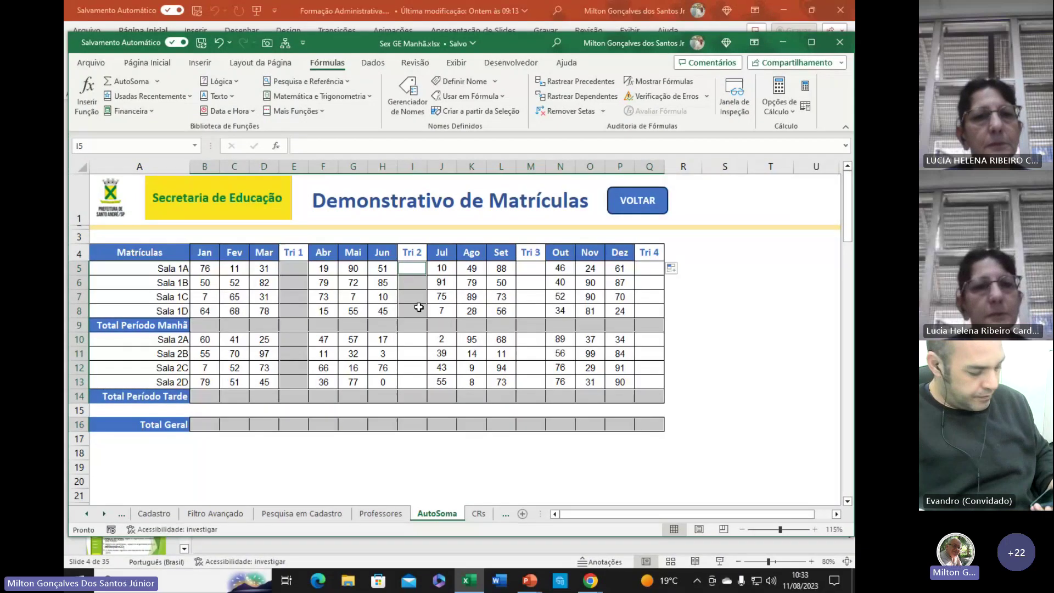
drag(417, 341, 419, 377)
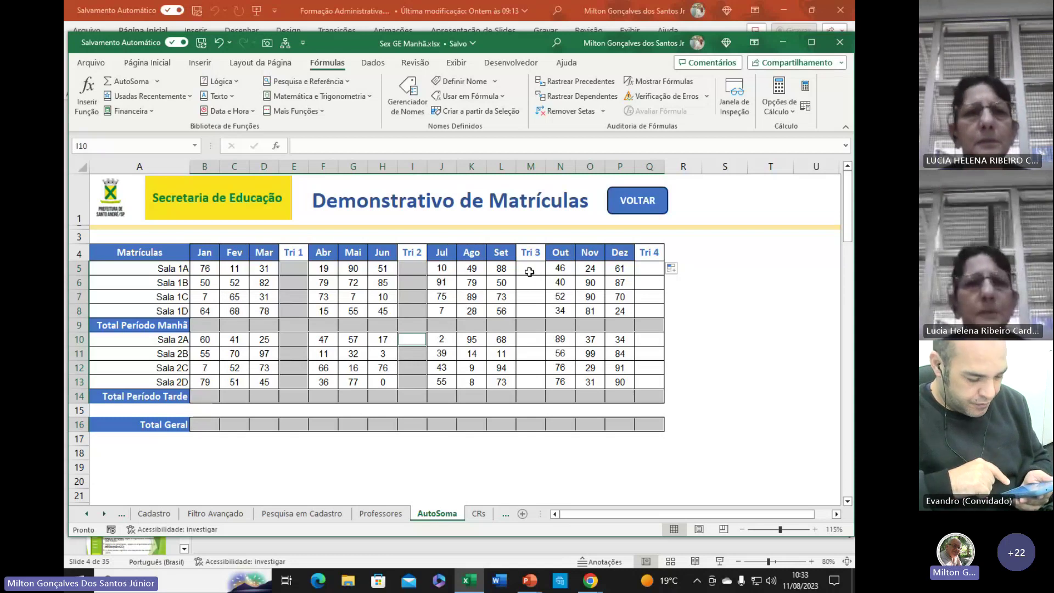
- Add the Tri 3 and Tri 4 cells of all classes to the selection and fill every selected cell with AutoSum totals
drag(530, 269, 531, 380)
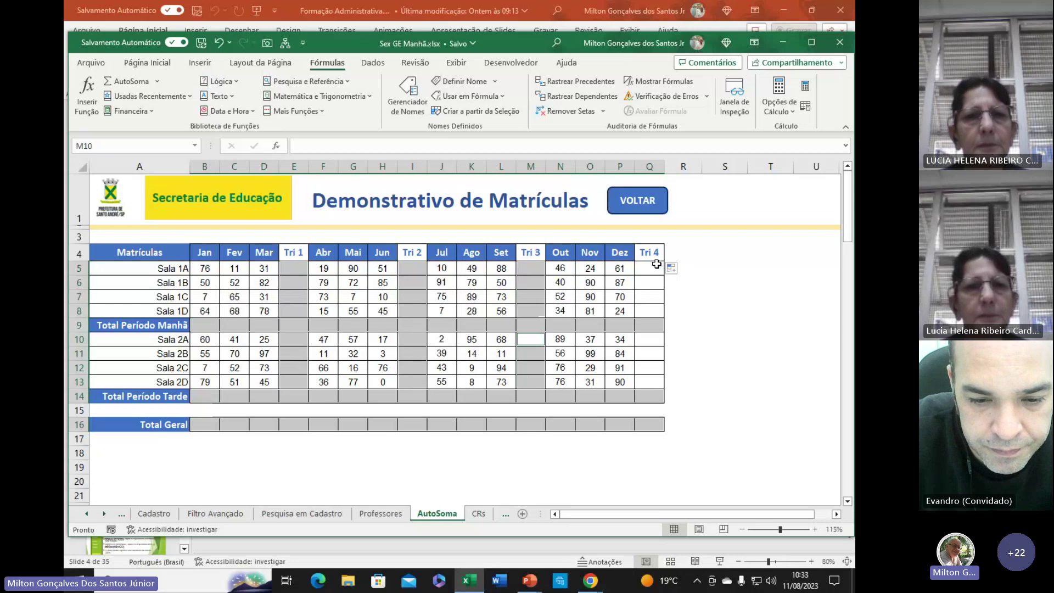
drag(657, 266, 657, 309)
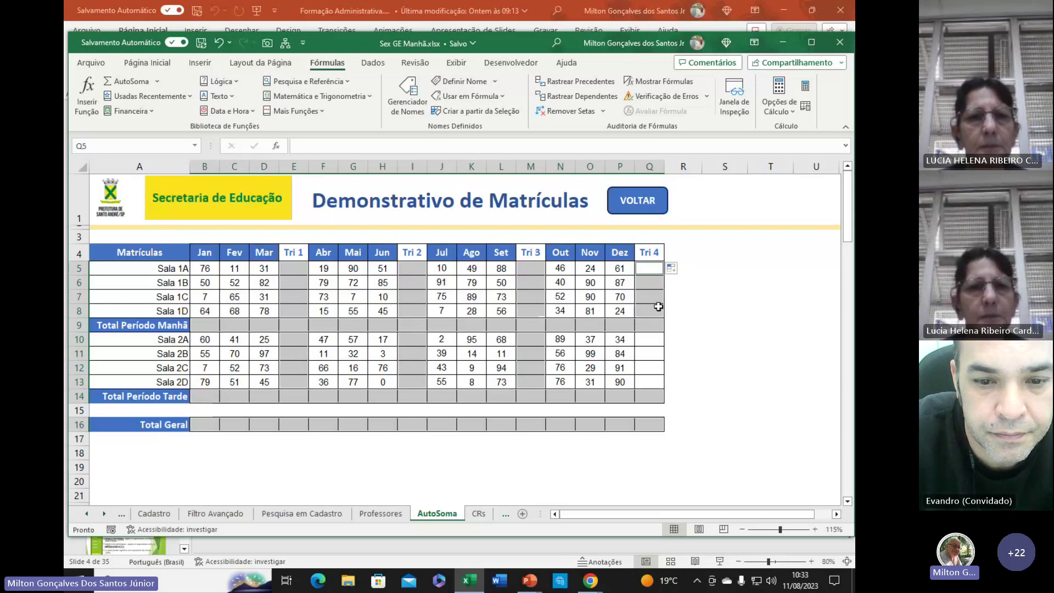
ctrl+click(649, 339)
drag(649, 348, 649, 383)
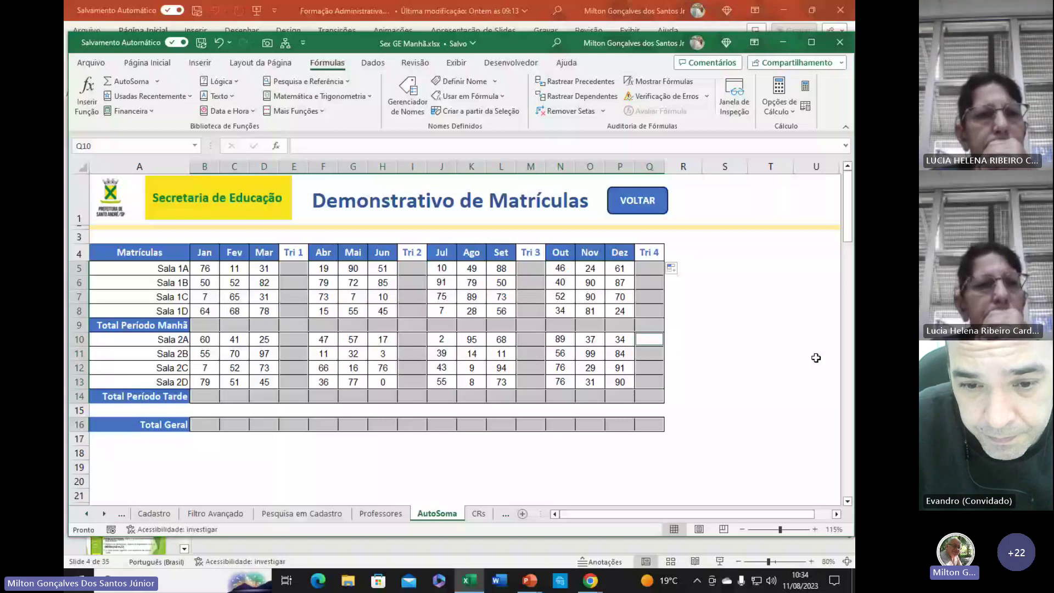
key(alt)
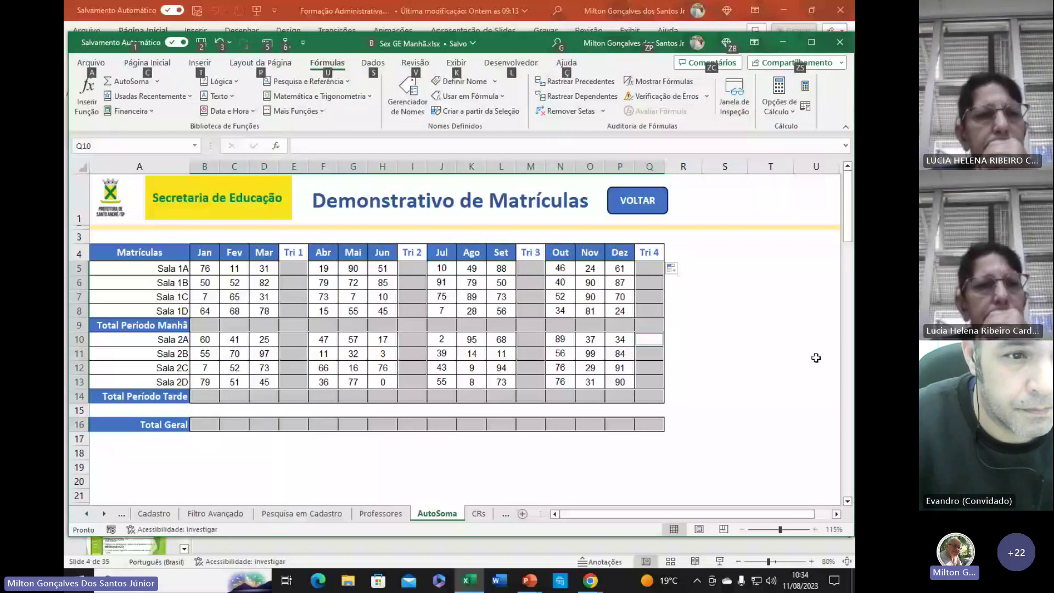
key(alt+=)
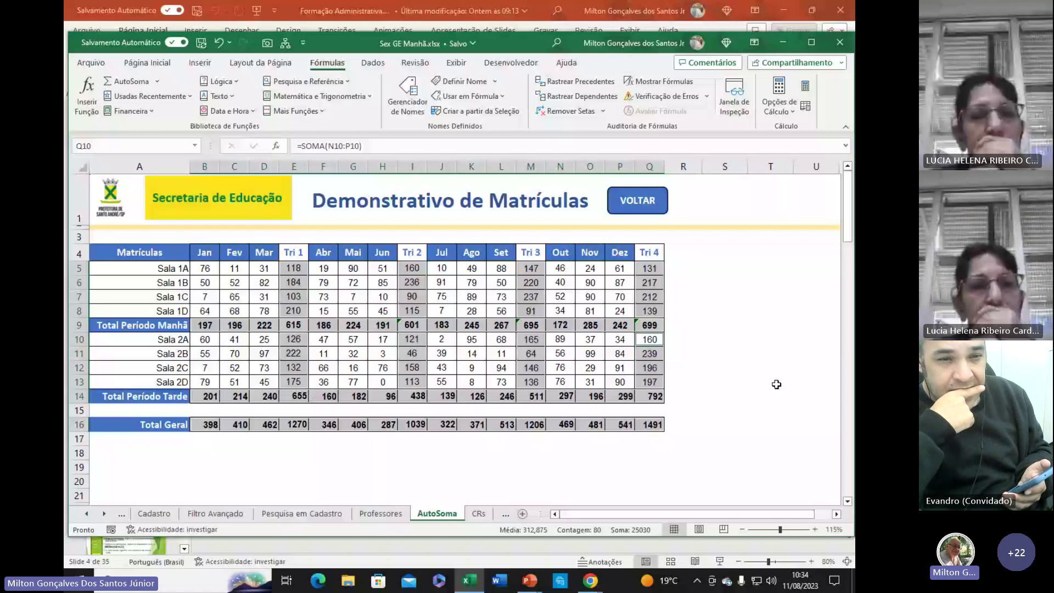
- Inspect the SOMA formula and the range it adds in the Tri 2 cell of Total Período Manhã
click(443, 466)
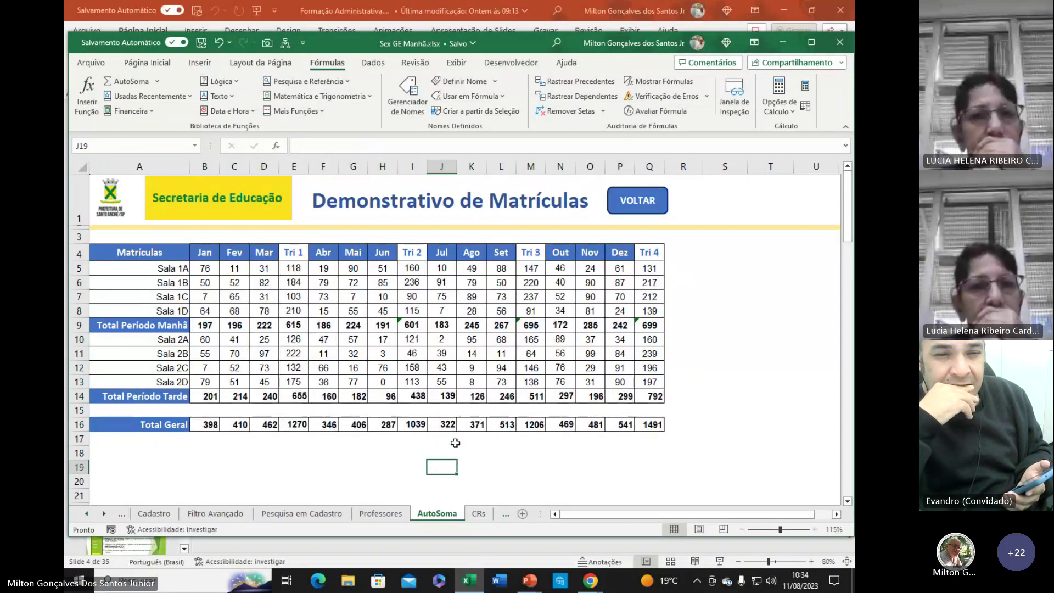
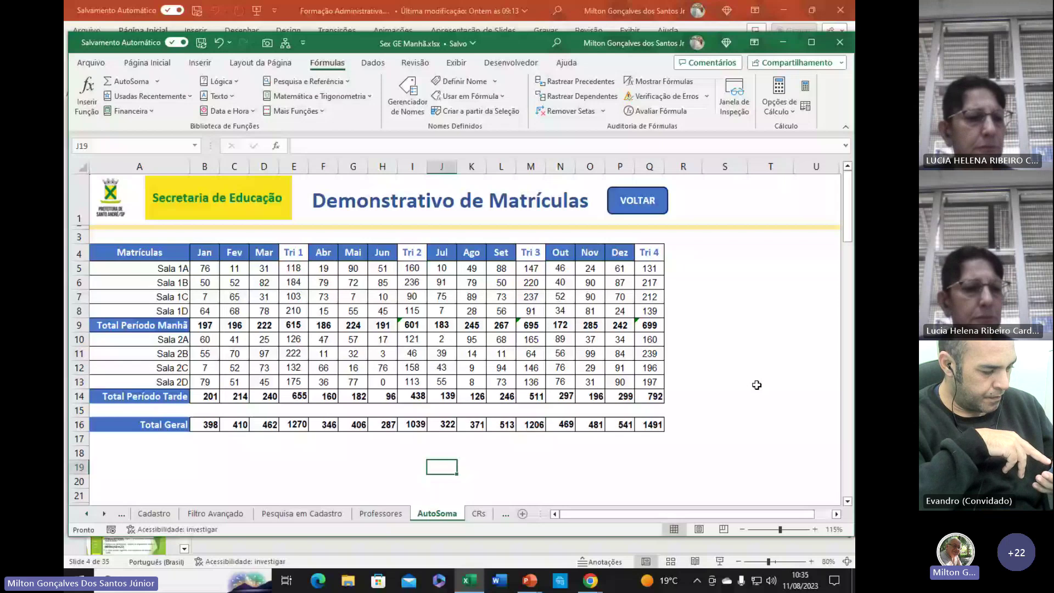
click(412, 324)
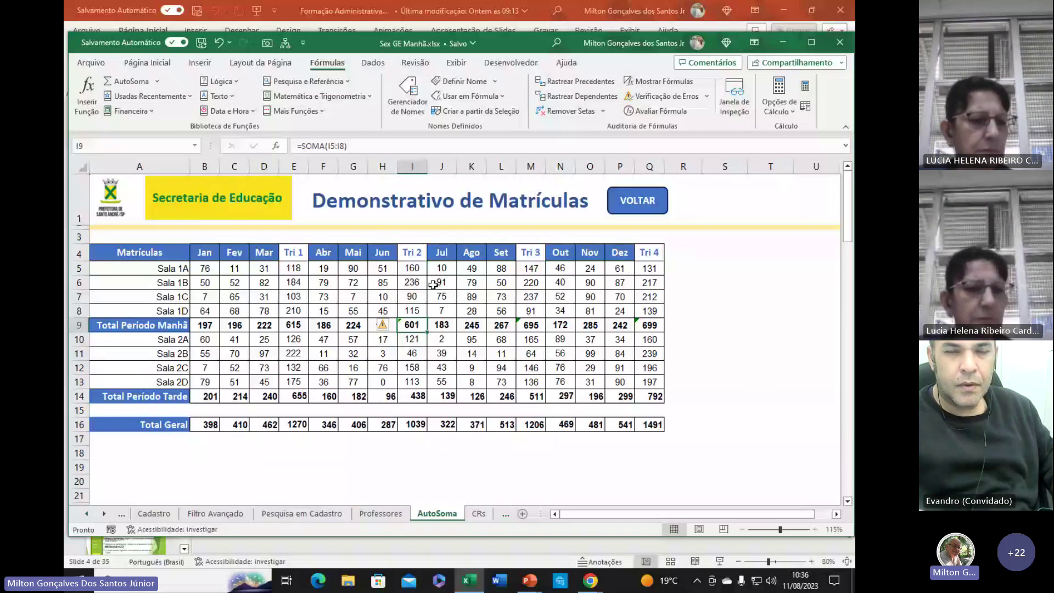
click(443, 467)
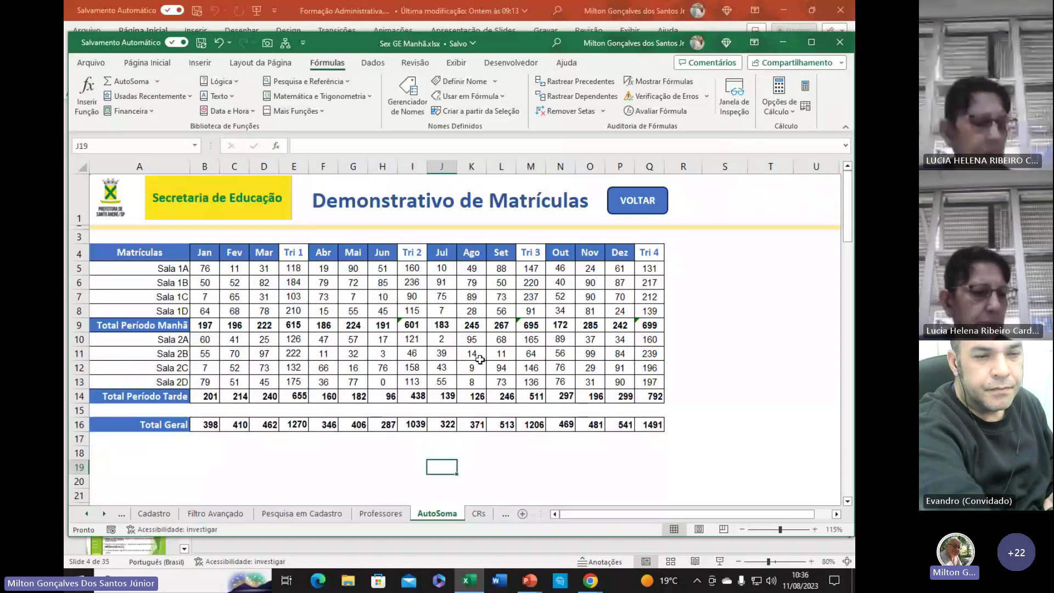
click(415, 328)
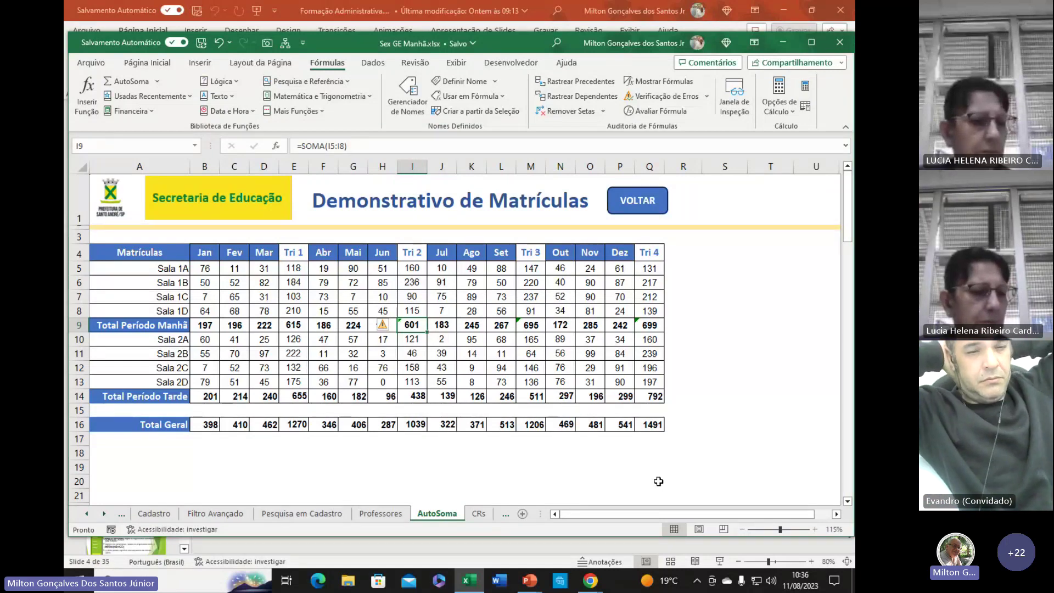
key(F2)
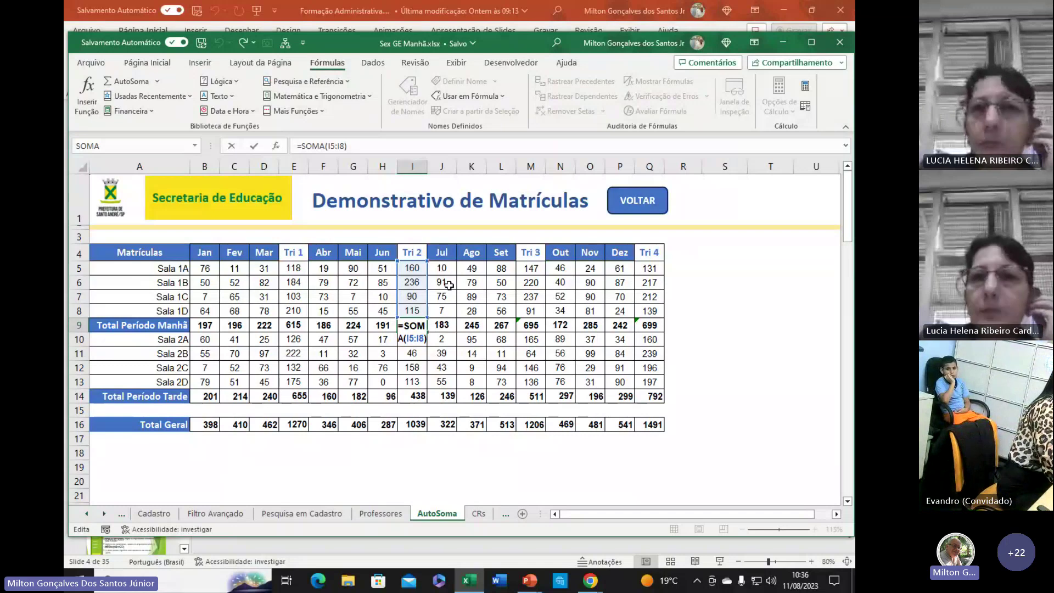
key(ctrl+Return)
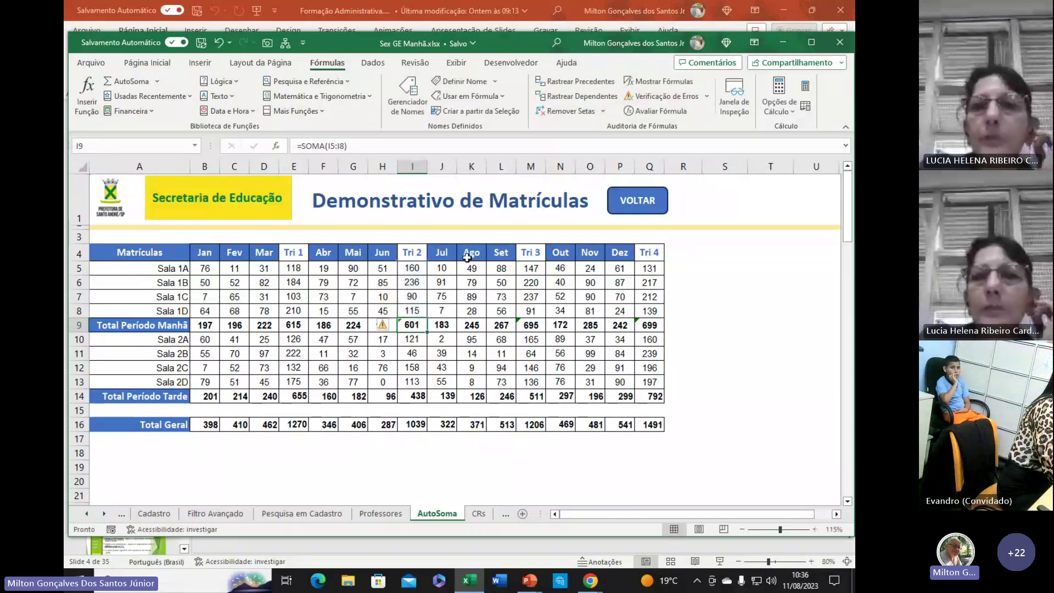
- Ignore the inconsistent-formula error flagged on the Tri 2 cell of Total Período Manhã
click(393, 326)
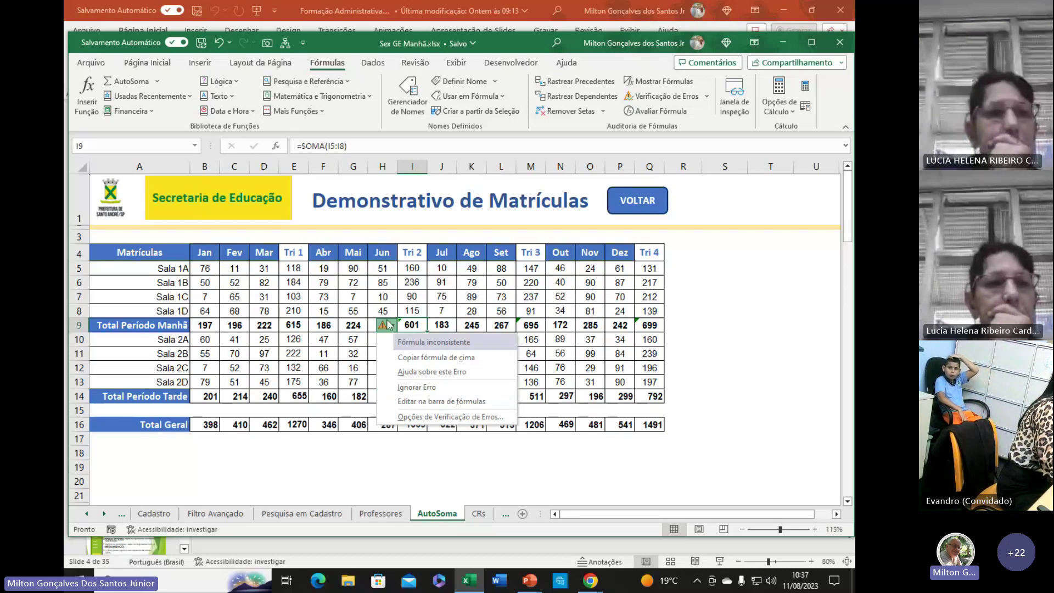
click(432, 391)
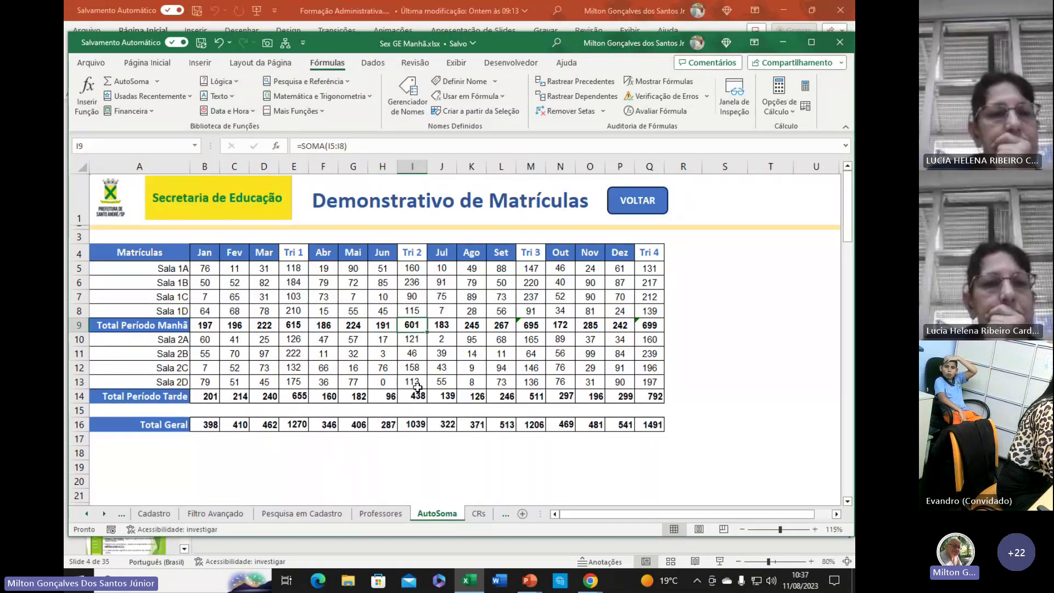
click(383, 337)
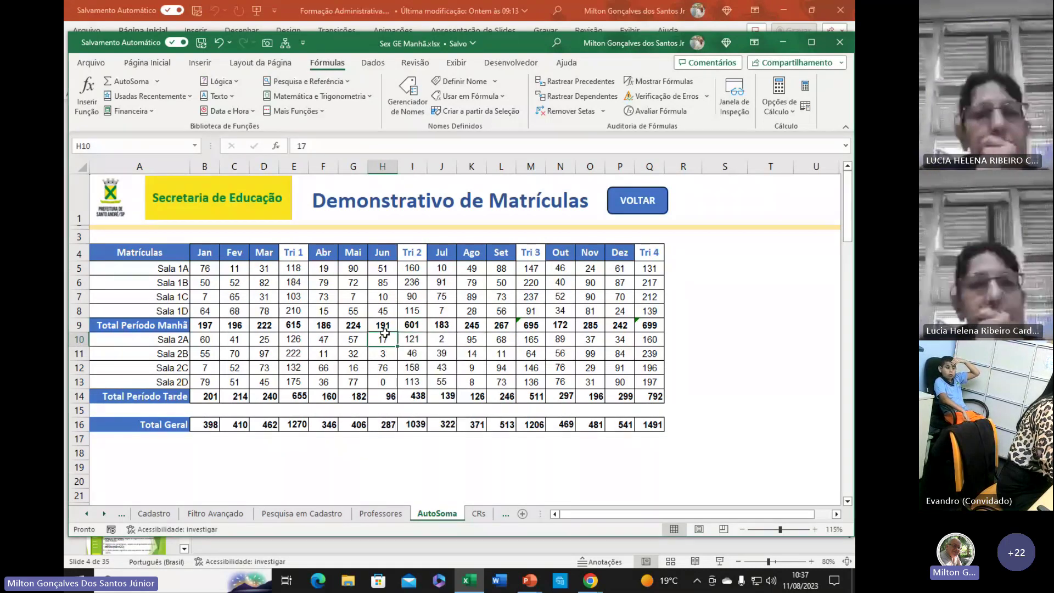
click(385, 328)
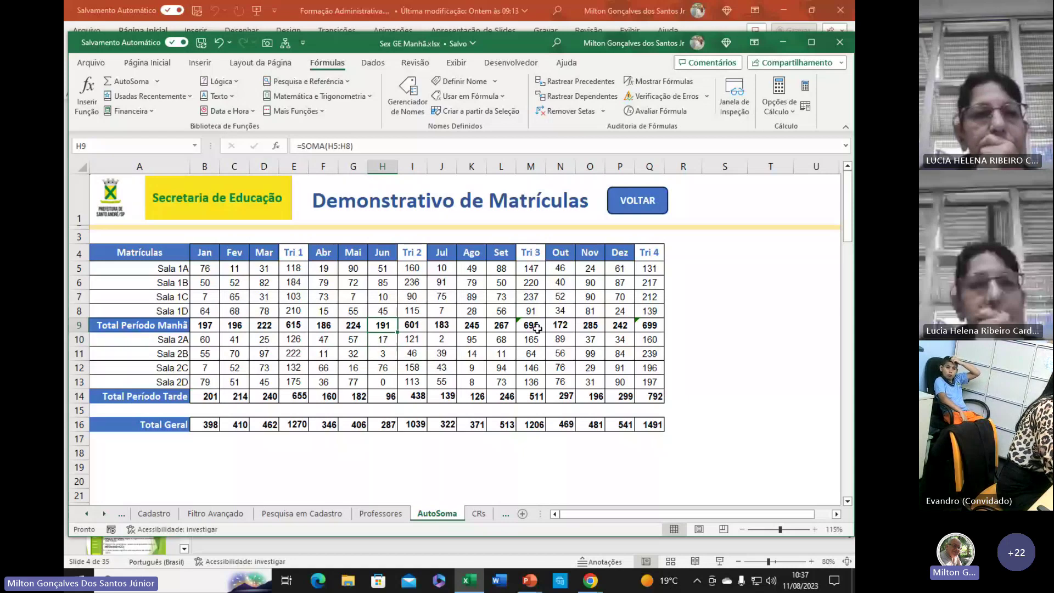
- Compare the Tri 3 formula of Total Período Manhã with the Tri 4 formula of Total Período Tarde
mouse_move(532, 325)
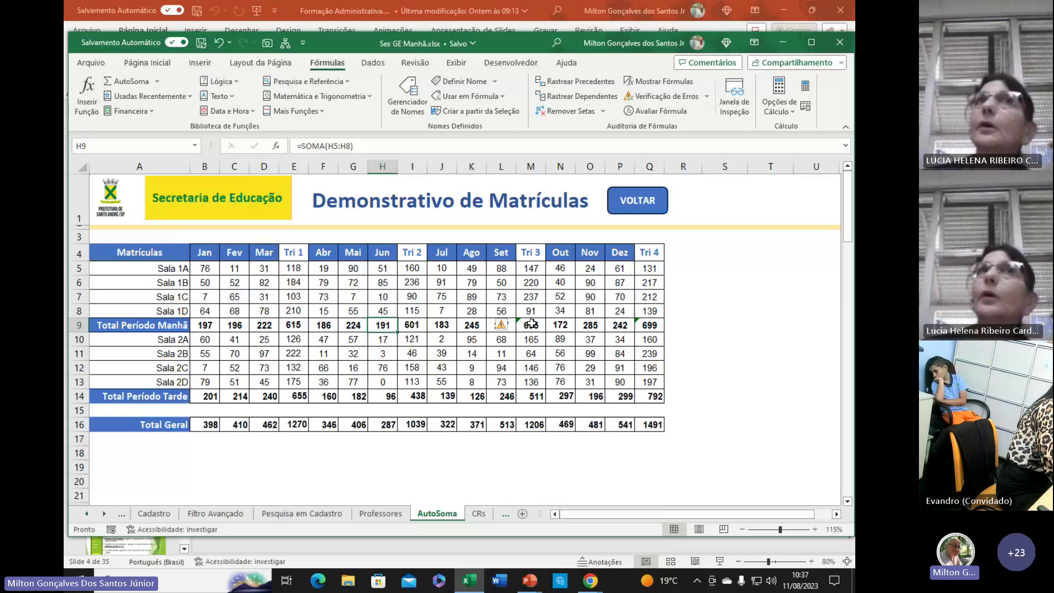
click(532, 325)
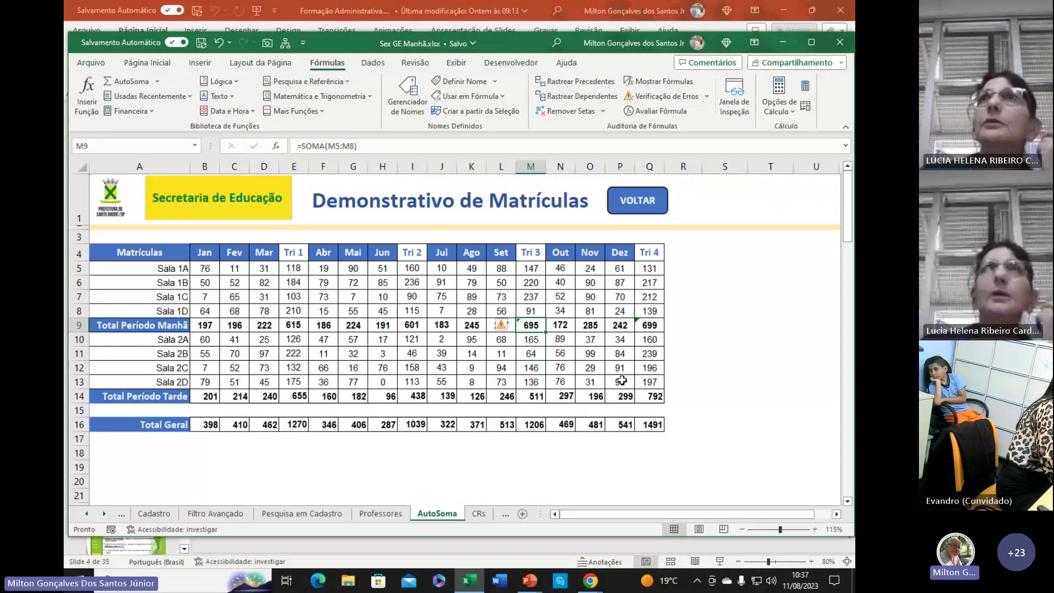
click(650, 394)
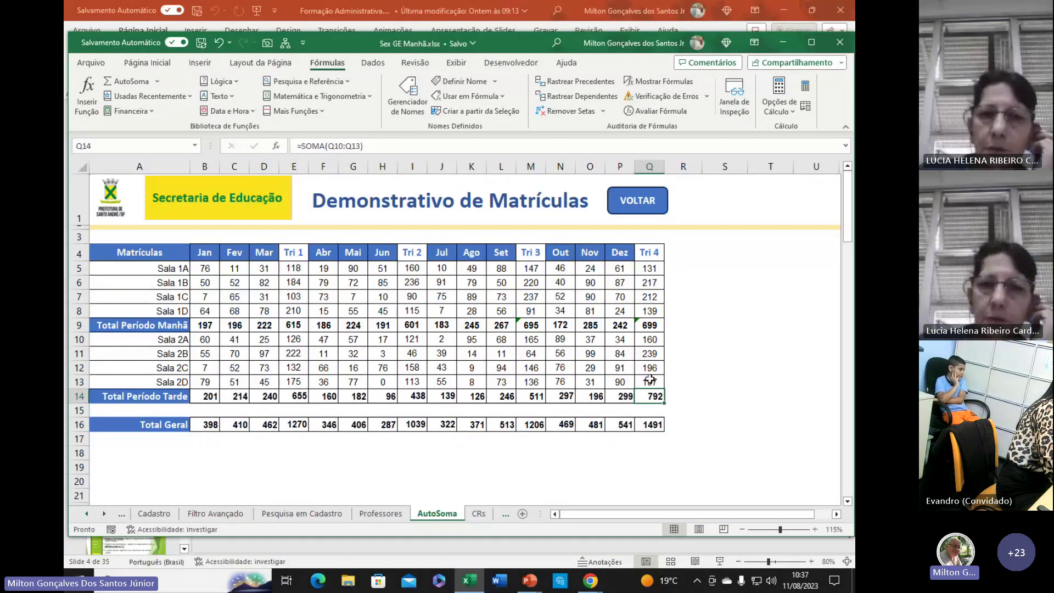
drag(652, 381, 654, 299)
click(714, 371)
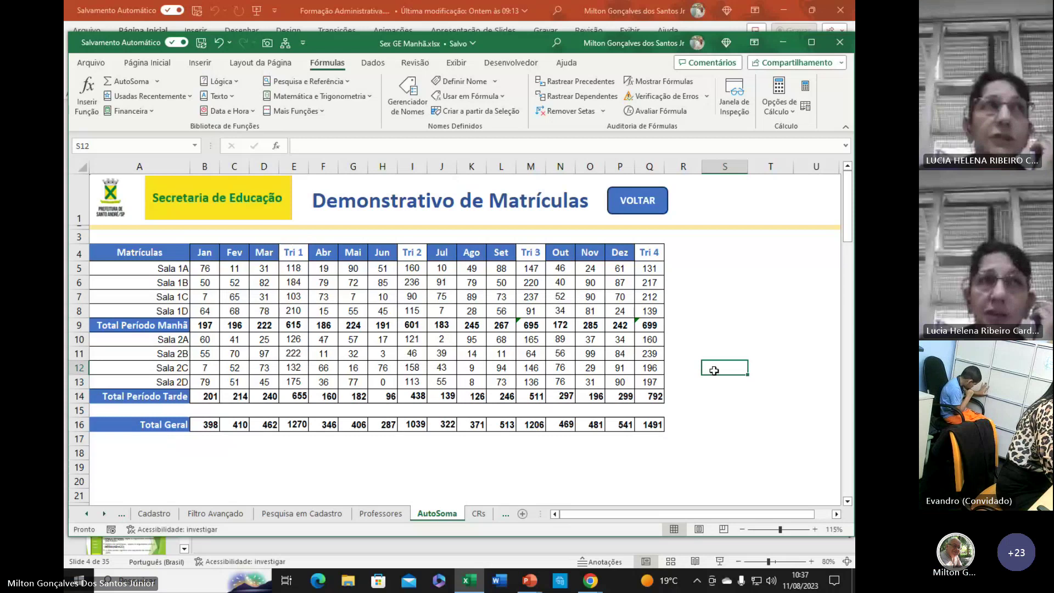
- Point out with temporary red arrows the vertical and horizontal ranges the Tri 4 cell of Total Período Tarde could add
click(650, 395)
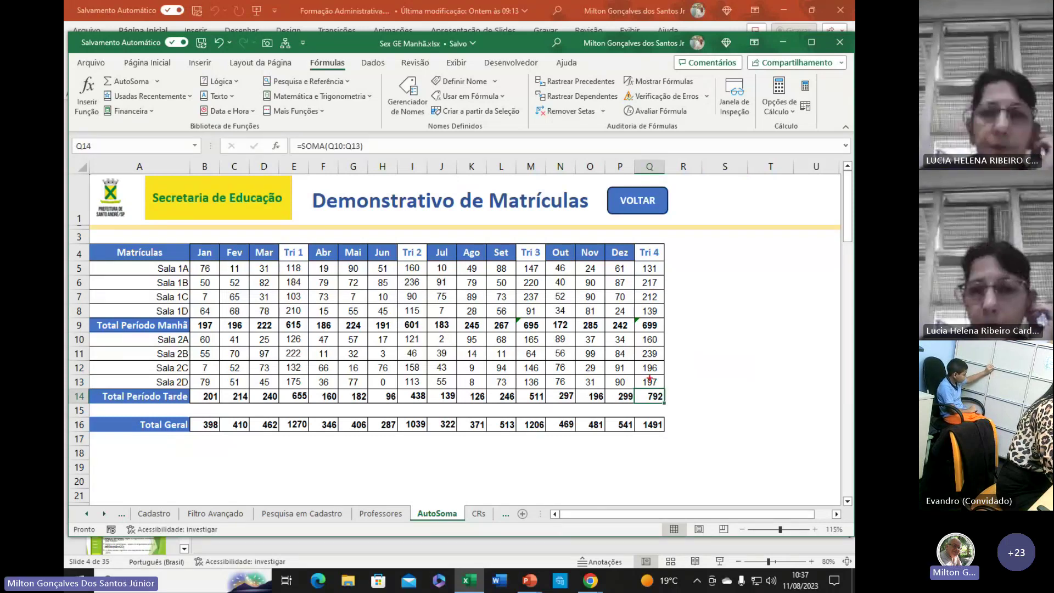
drag(653, 387, 653, 325)
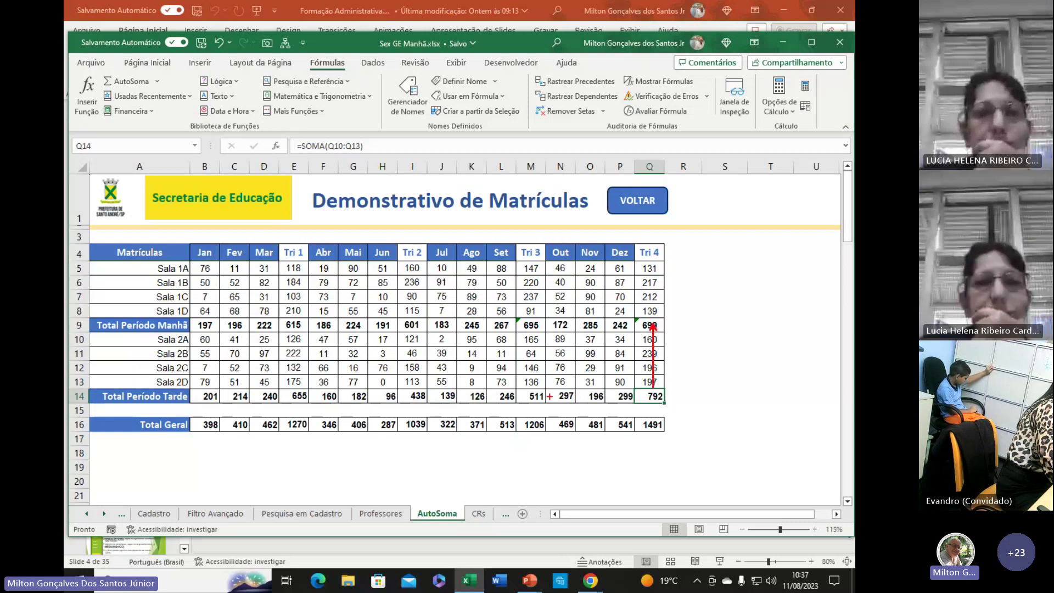
drag(640, 396, 551, 396)
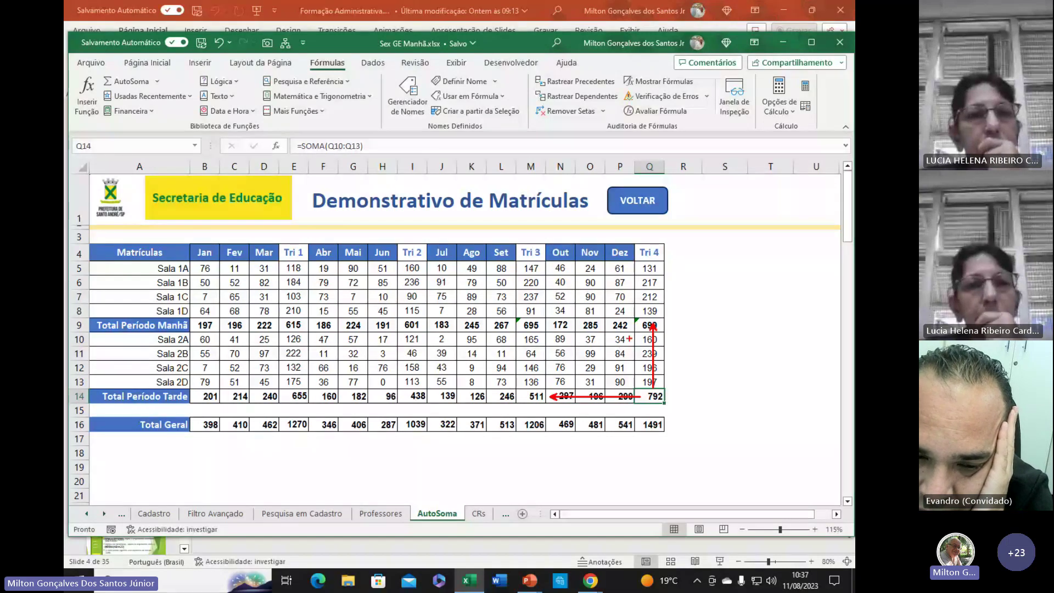
key(Escape)
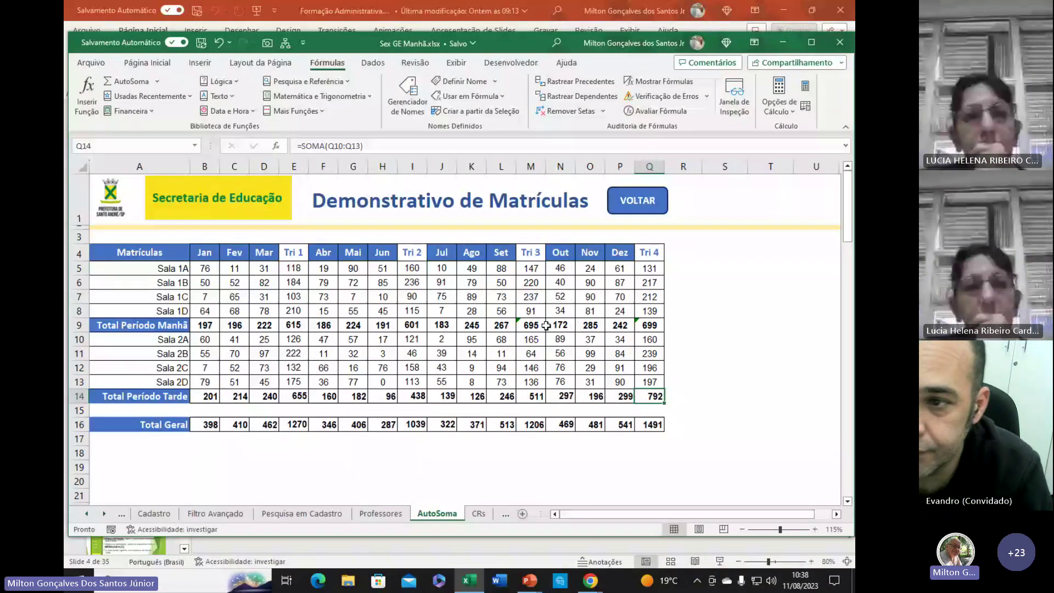
- Check the formulas in the Tri 4 cell of Total Período Manhã and the Jan cell of Total Geral
click(650, 328)
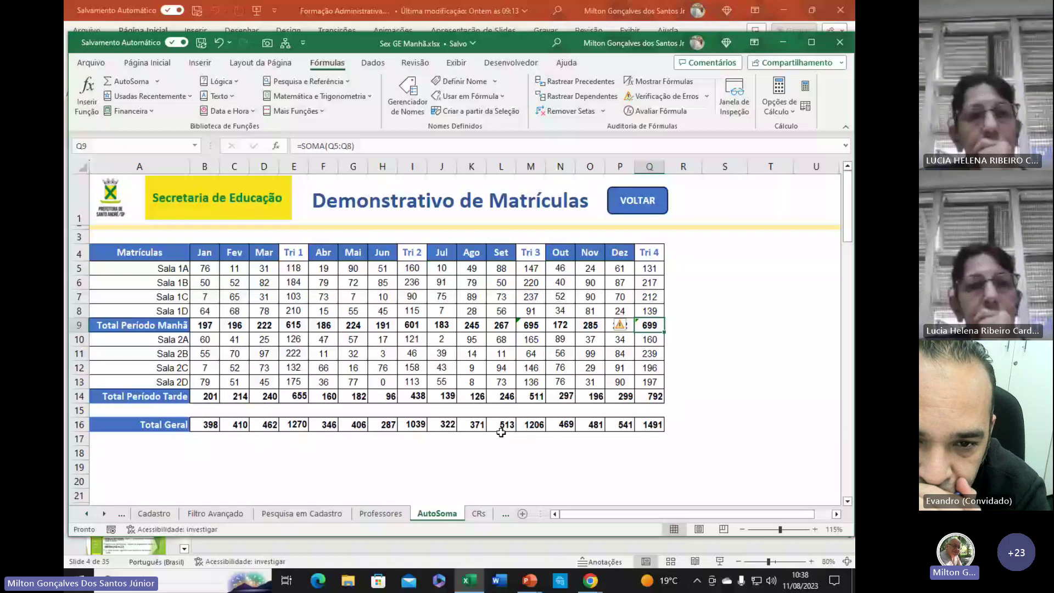
click(208, 433)
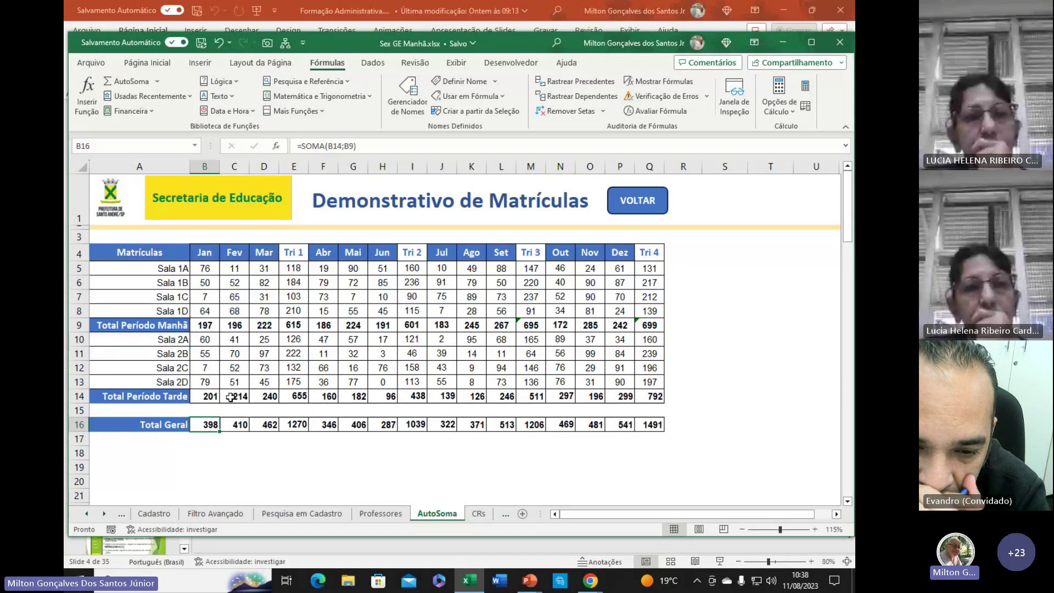
key(F2)
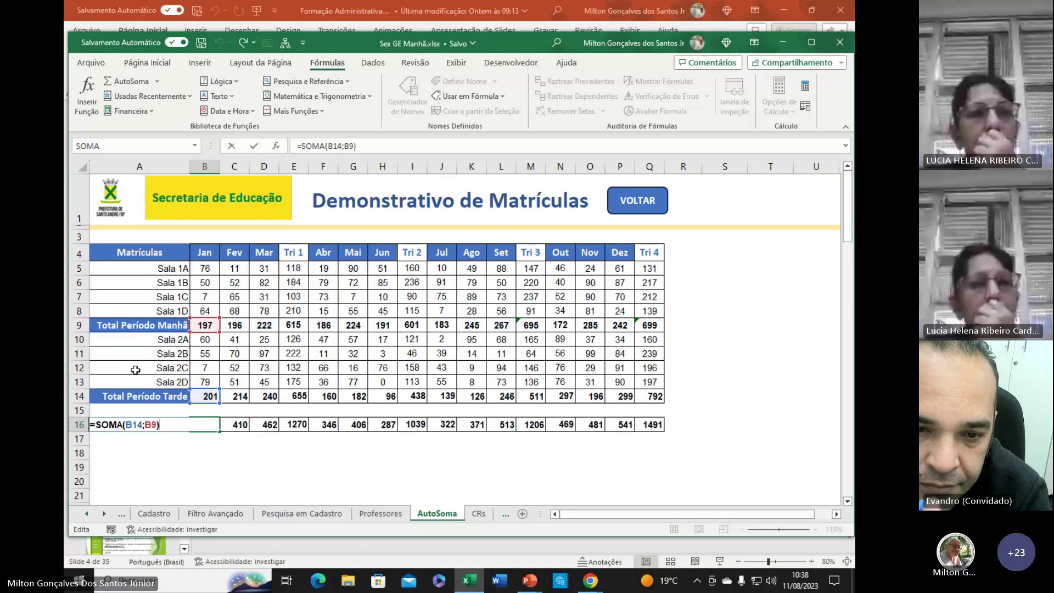
key(Return)
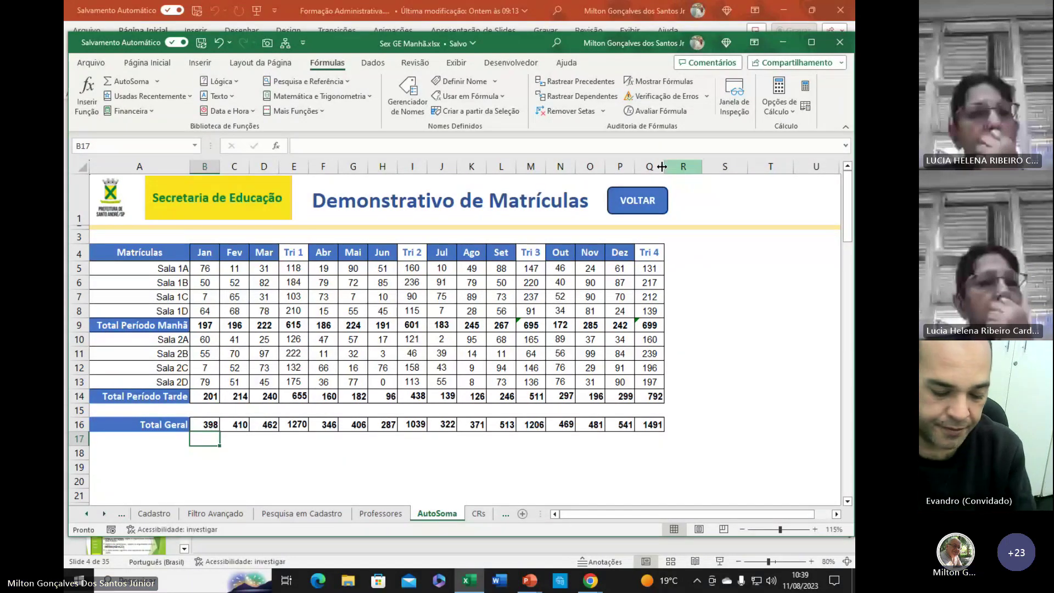
- Open the Funções Básicas 2 sheet from the main menu and go to its first school record
click(637, 200)
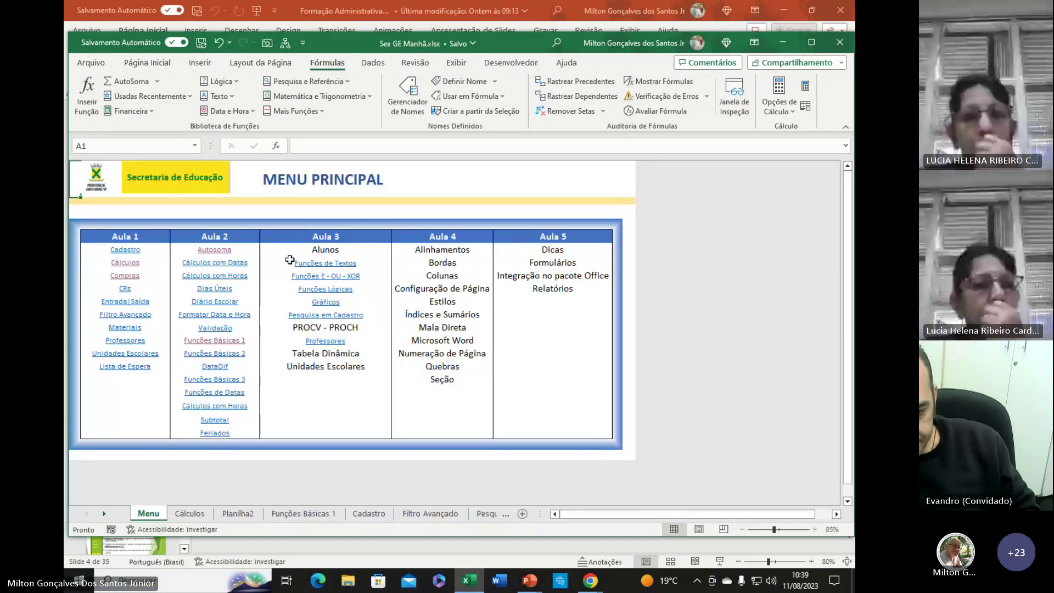
click(209, 360)
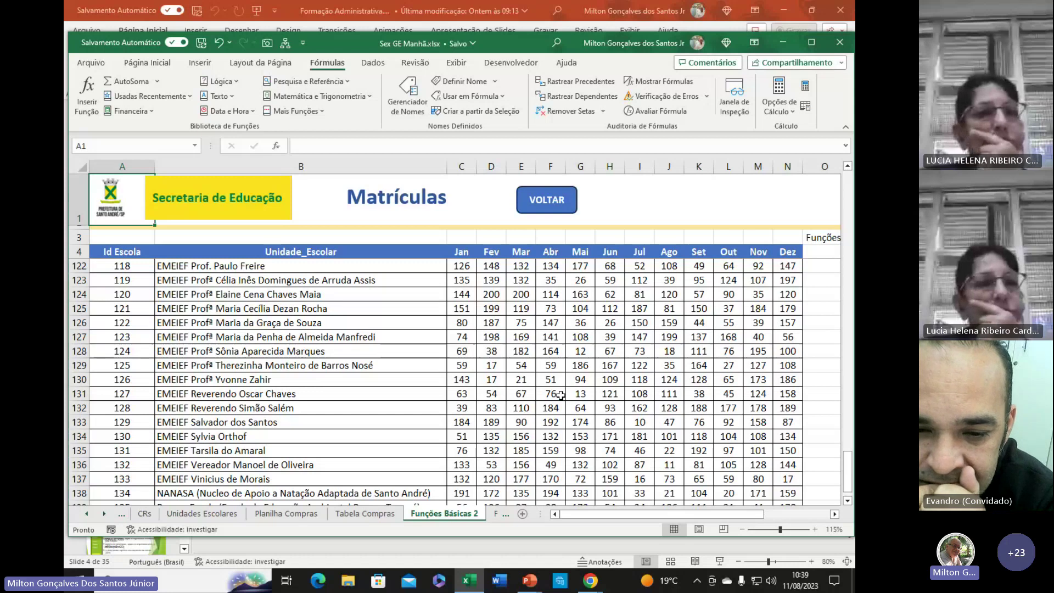
click(461, 268)
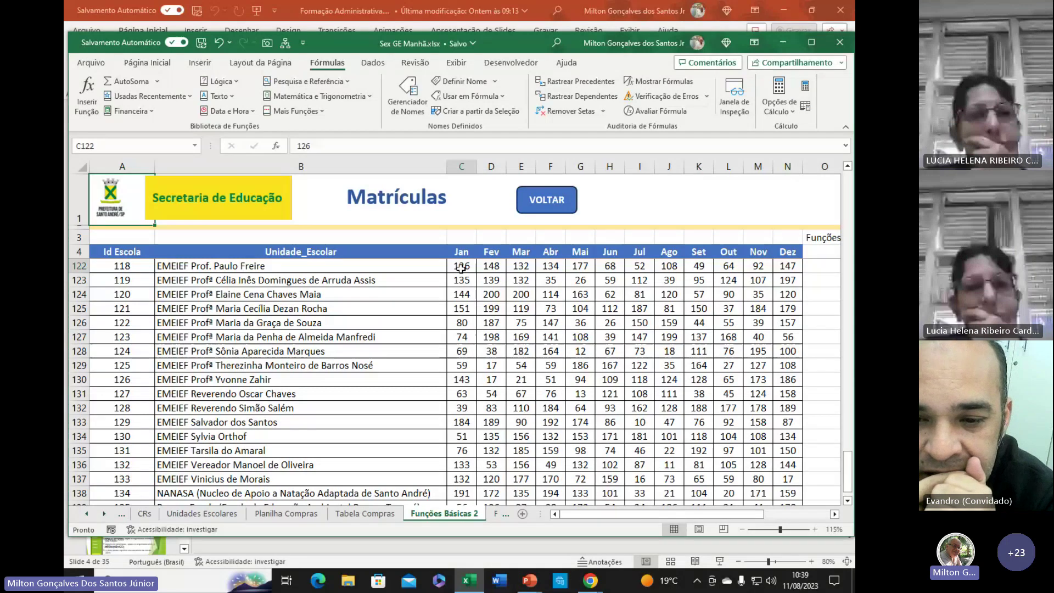
click(261, 266)
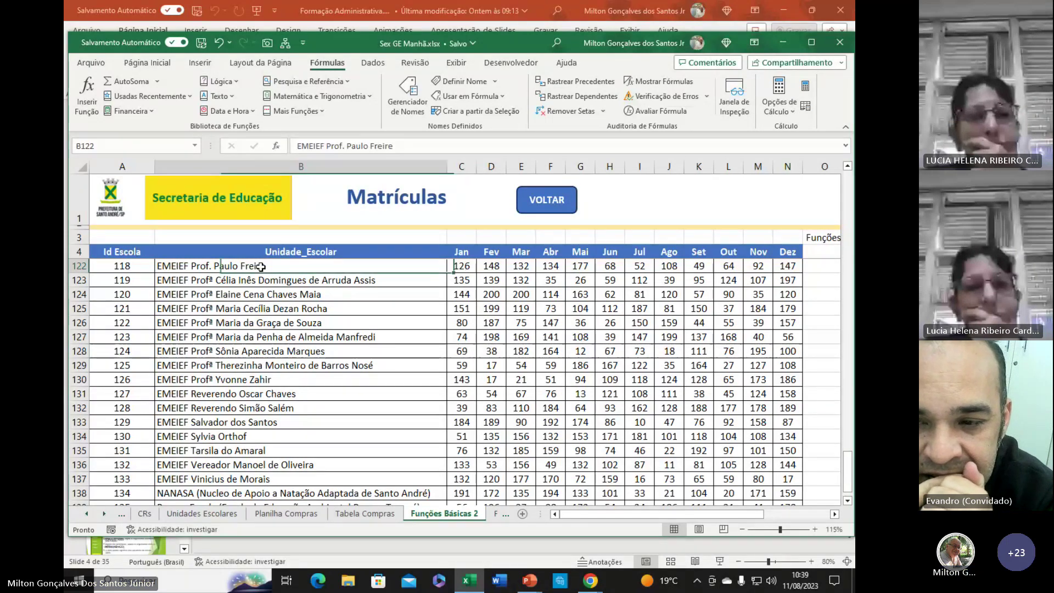
click(835, 515)
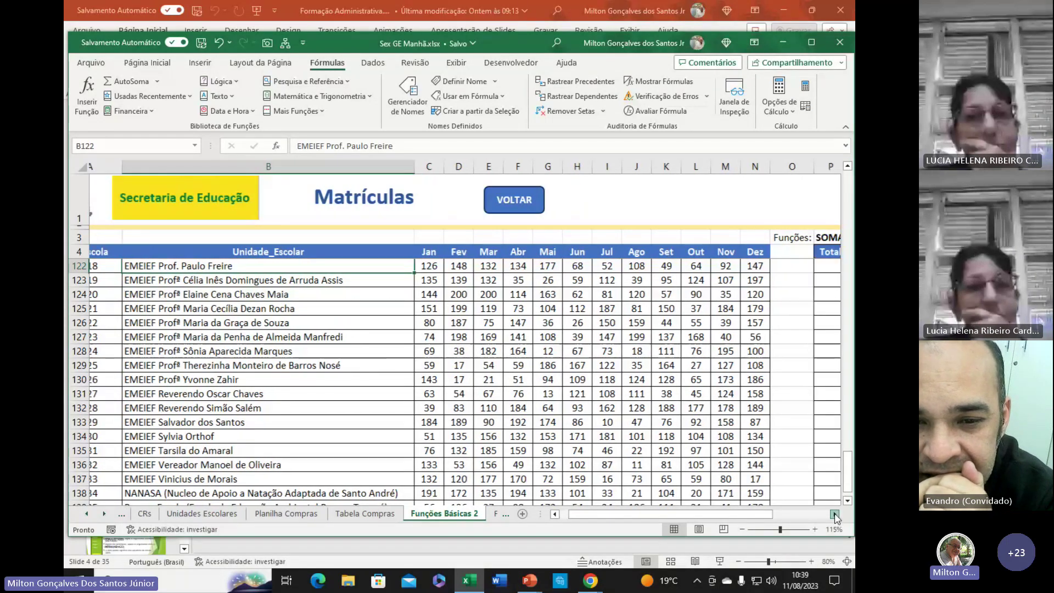
scroll(560, 269, right, 3)
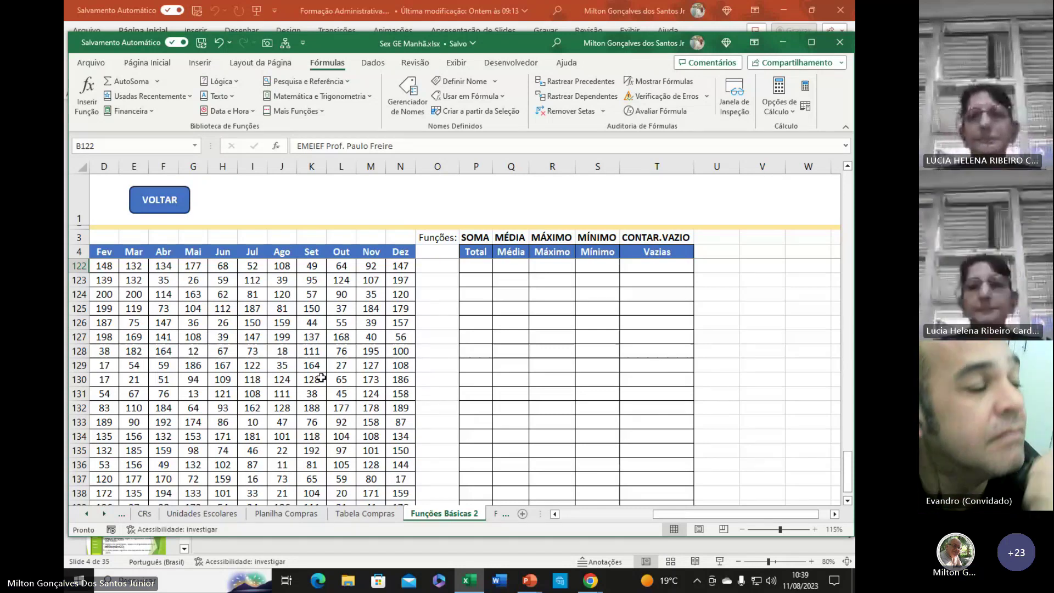
key(ctrl+Home)
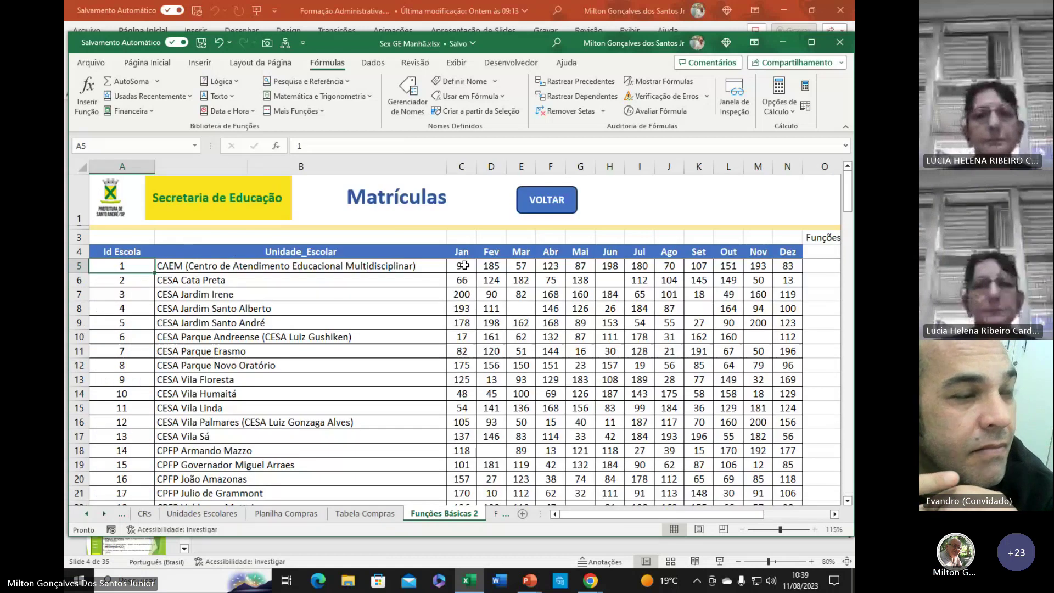
- Outline the SOMA, MÉDIA, MÁXIMO and MÍNIMO headings with temporary red boxes, and select the first Total cell
click(521, 294)
scroll(521, 294, right, 3)
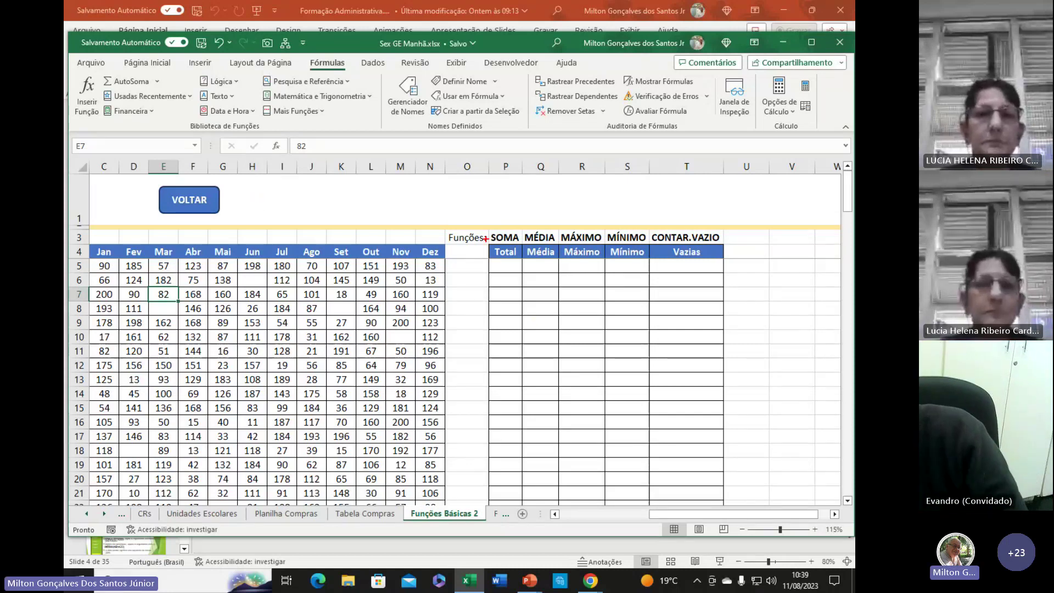
mouse_move(484, 226)
mouse_down()
mouse_move(503, 253)
mouse_move(520, 246)
mouse_up()
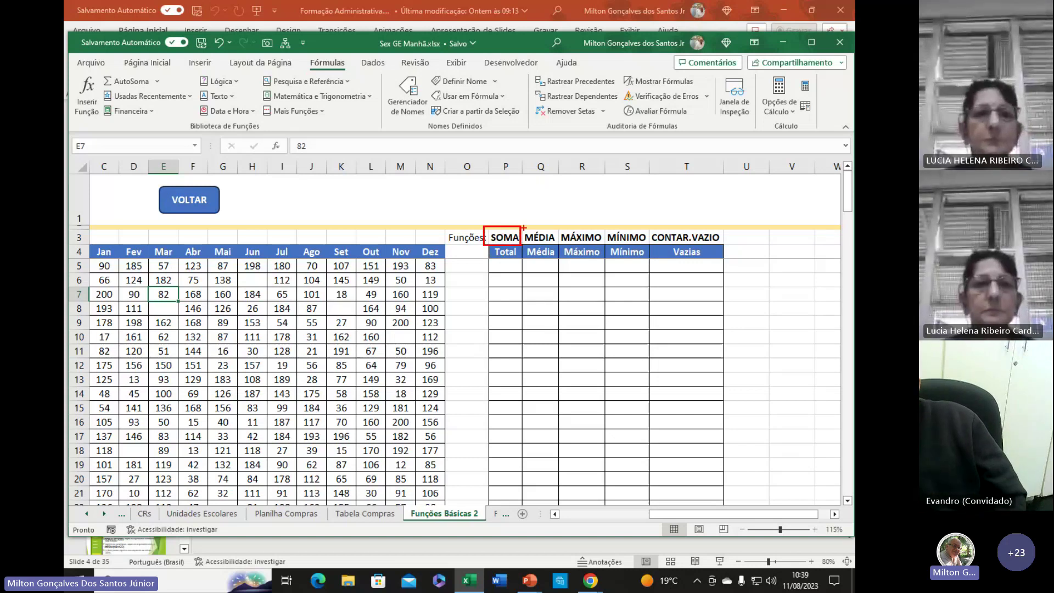
mouse_move(524, 228)
mouse_down()
mouse_move(551, 246)
mouse_move(603, 249)
mouse_up()
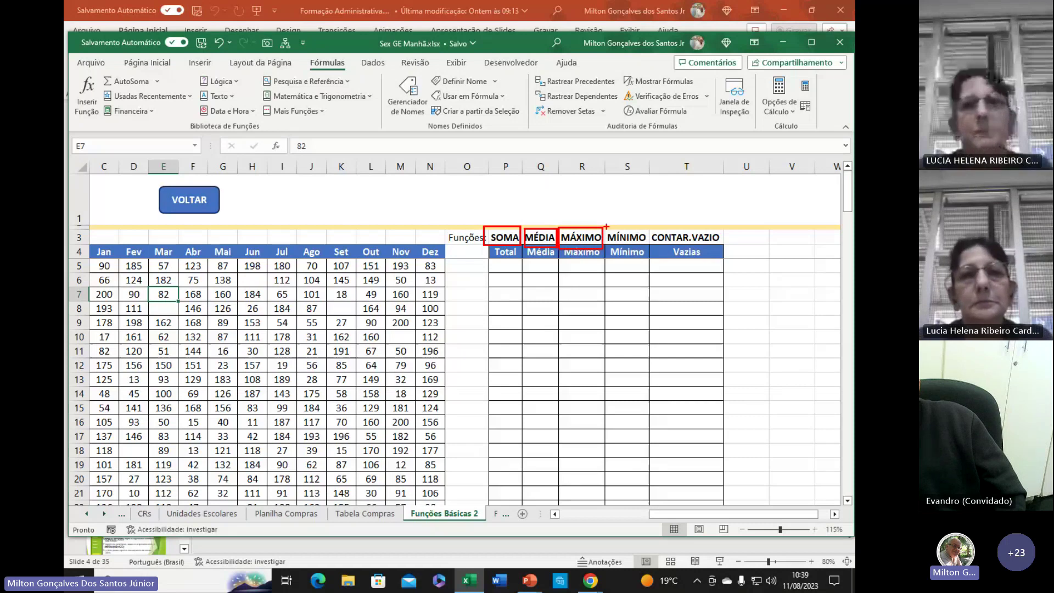
drag(606, 226, 648, 248)
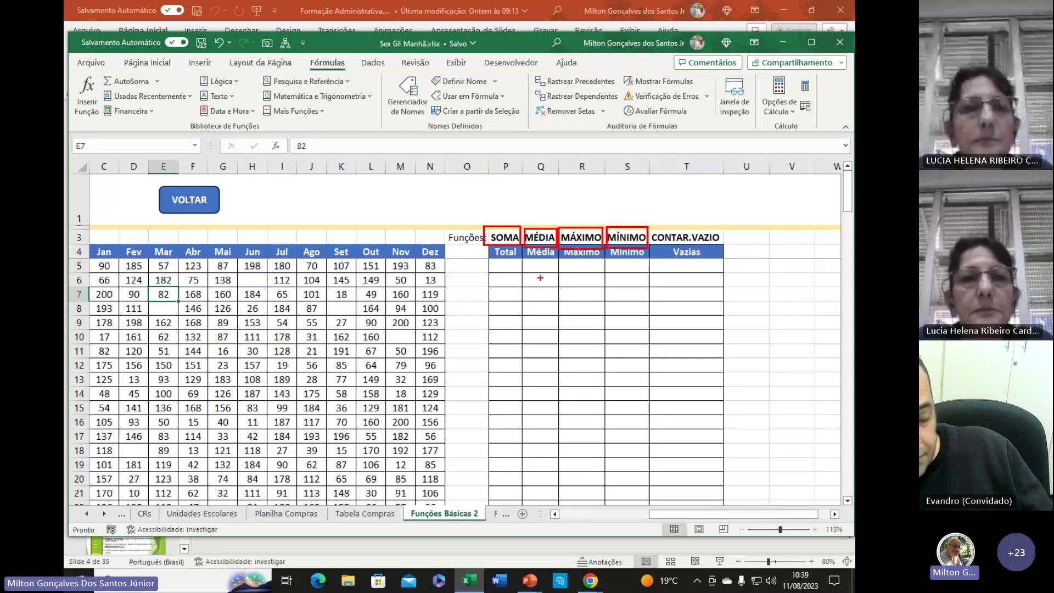
click(510, 266)
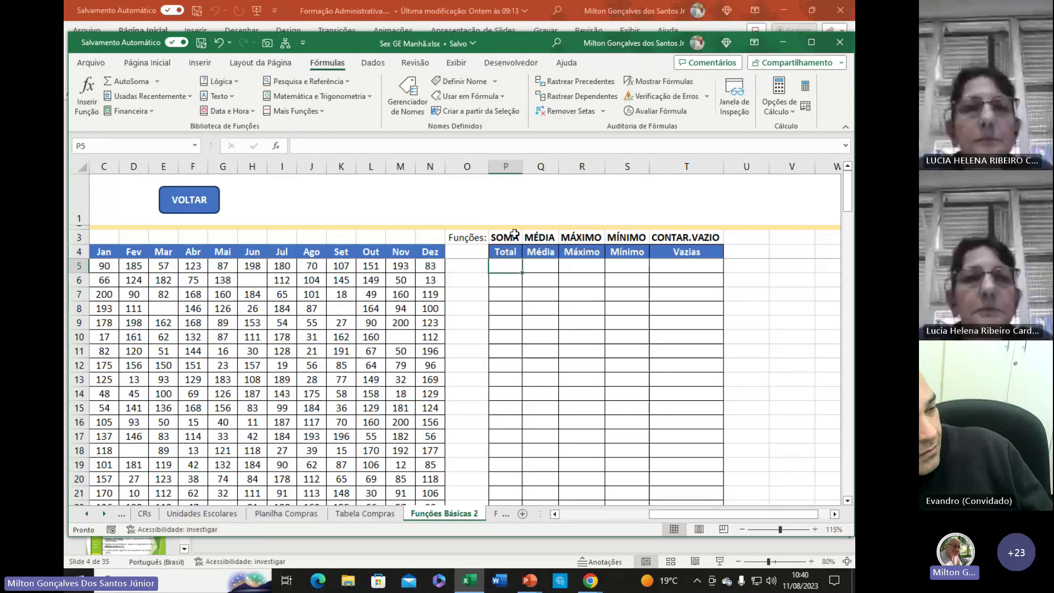
- Add the Jan to Dez values of row 5 in the first Total cell with the SOMA function
text(=)
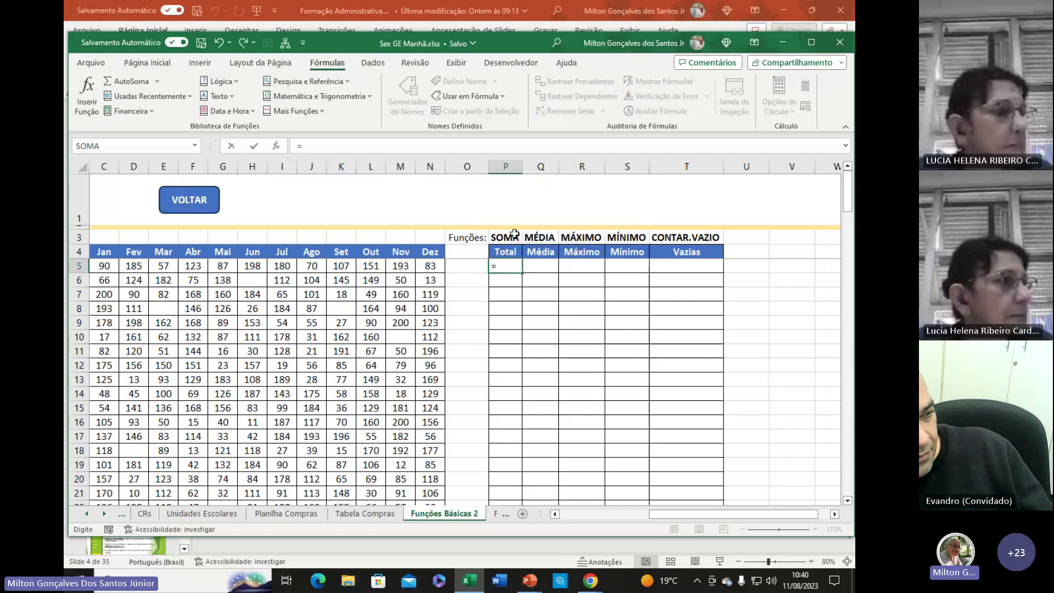
text(SOMA)
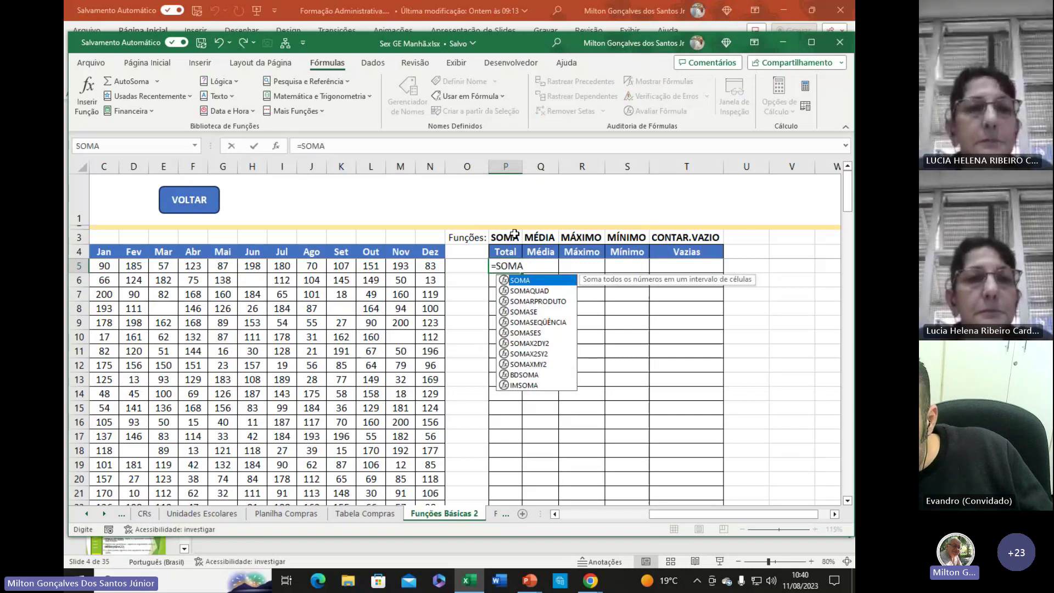
text(()
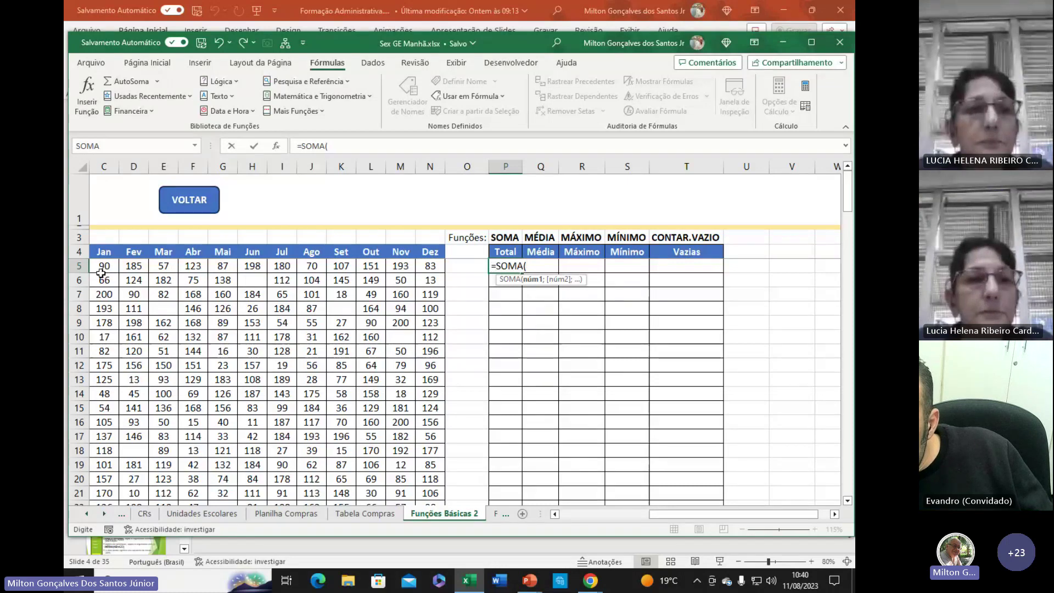
drag(102, 268, 441, 254)
key(Return)
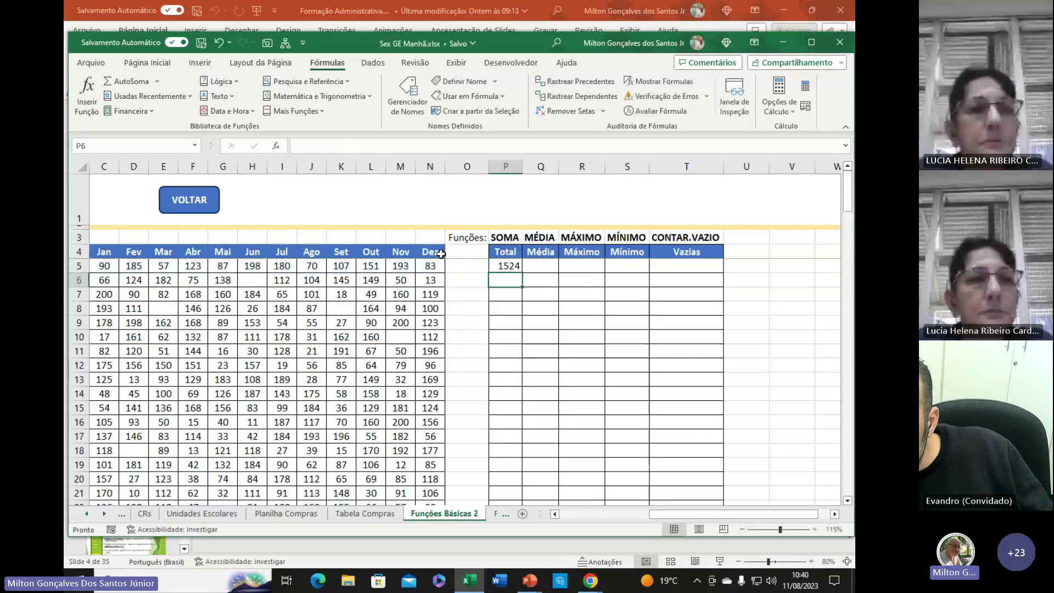
- Outline the CONTAR.VAZIO heading with a temporary red box, and start a CONTAR.VAZIO formula in the first Vazias cell with its arguments dialog open
click(535, 266)
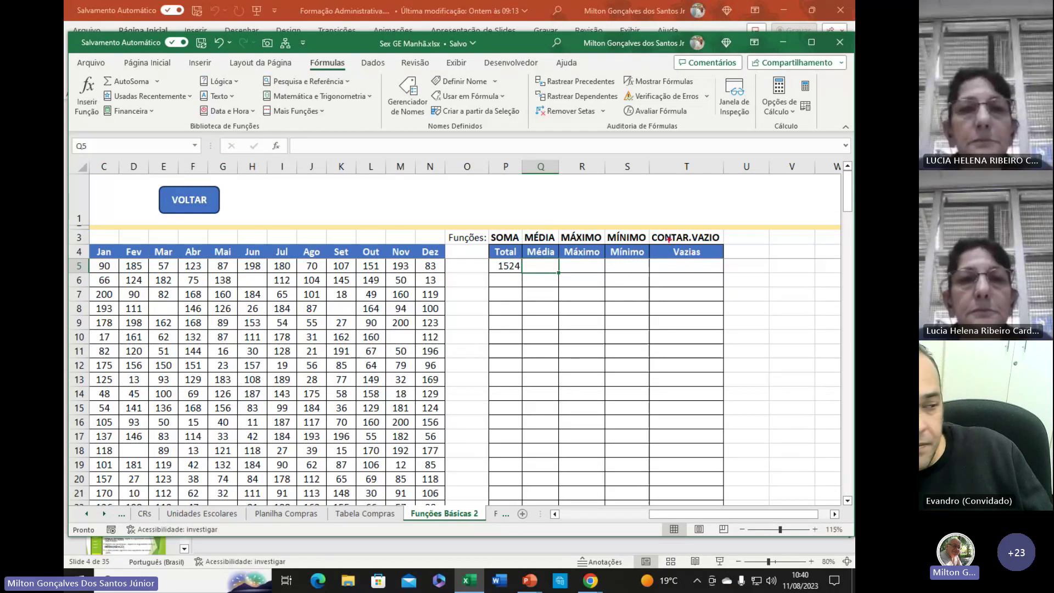
mouse_move(650, 227)
mouse_down()
mouse_move(743, 242)
mouse_move(730, 245)
mouse_up()
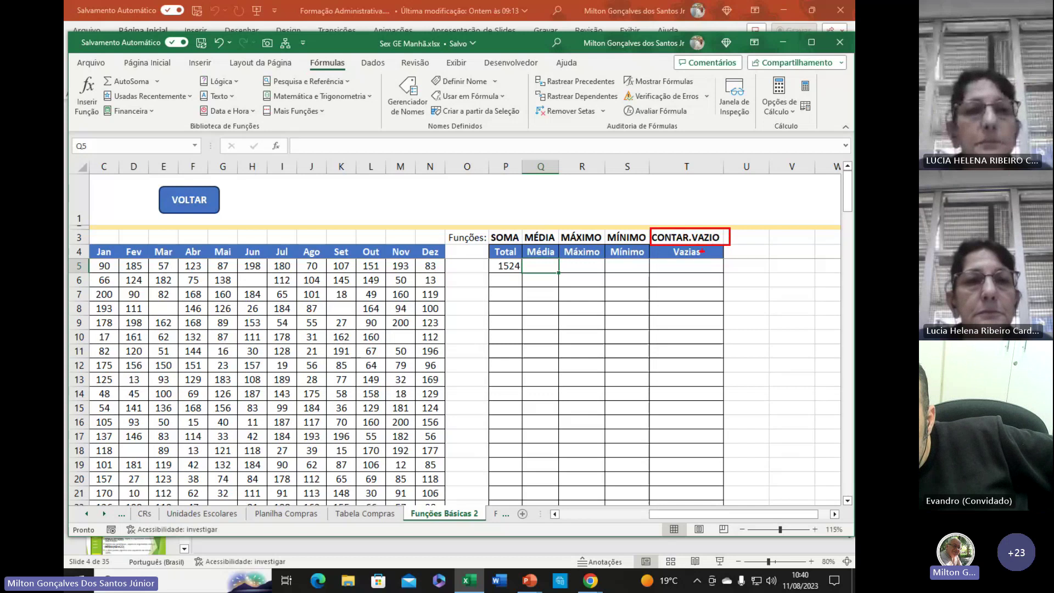
click(697, 269)
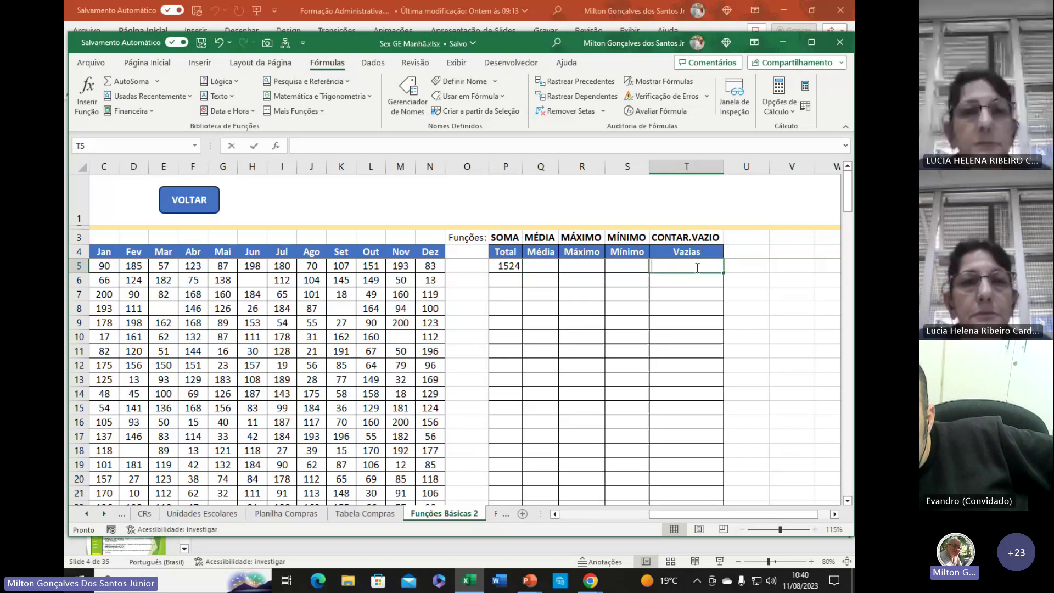
text(=CON)
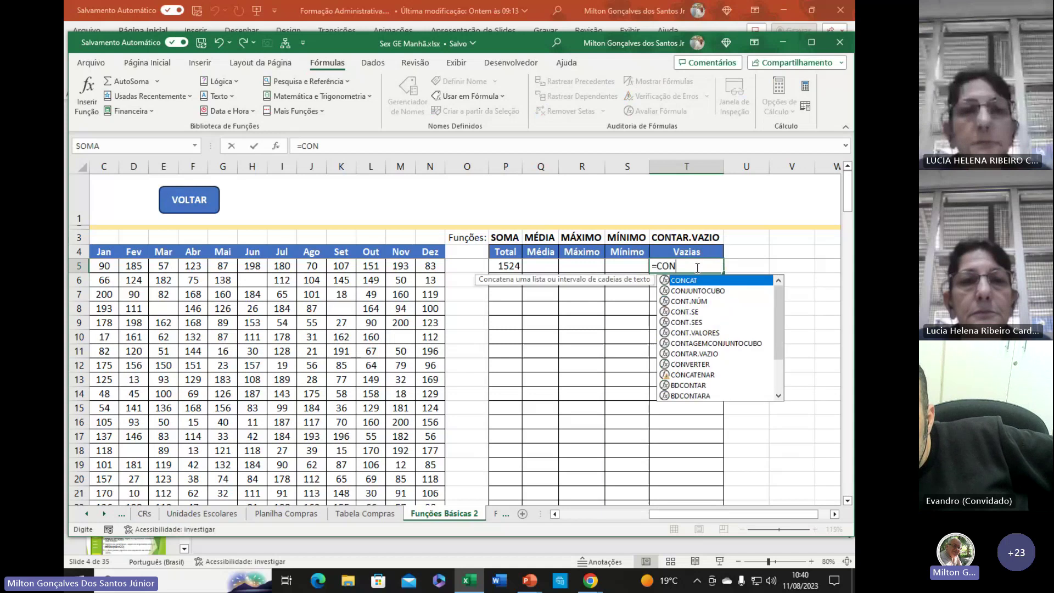
text(TAR.)
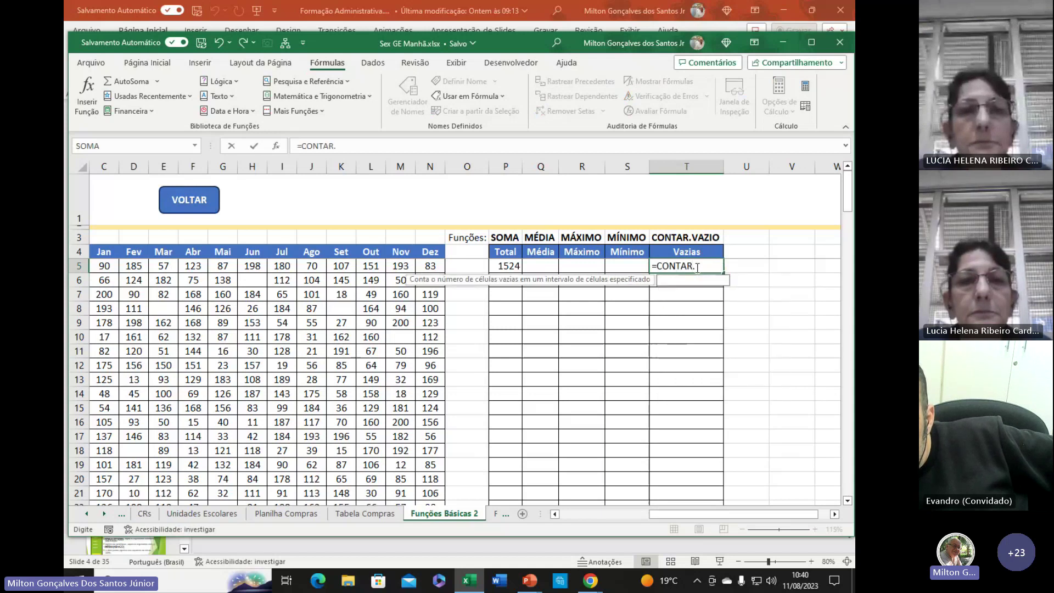
text(VAZ)
key(Tab)
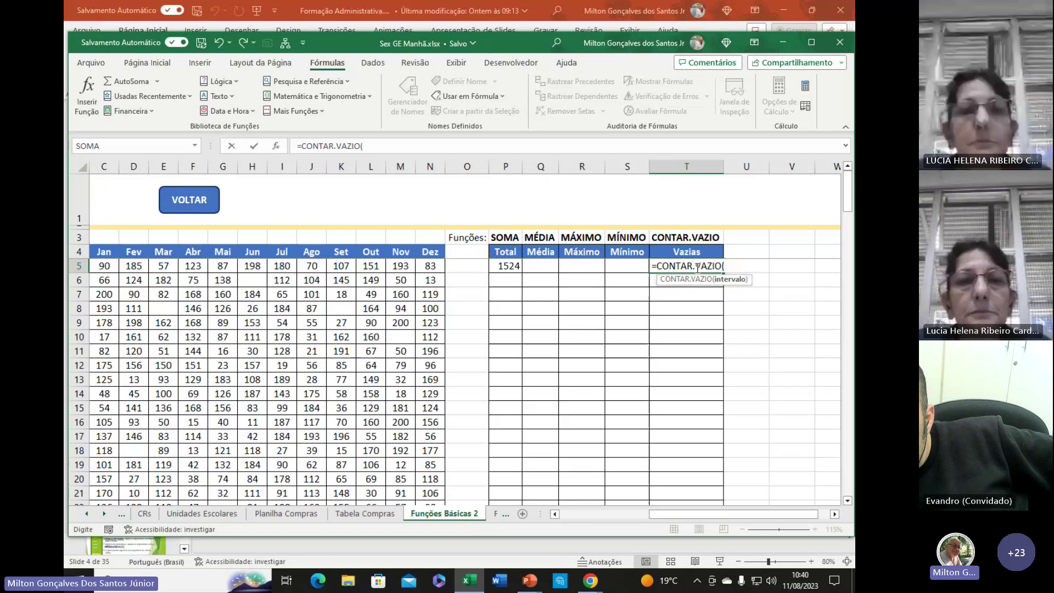
key(ctrl+a)
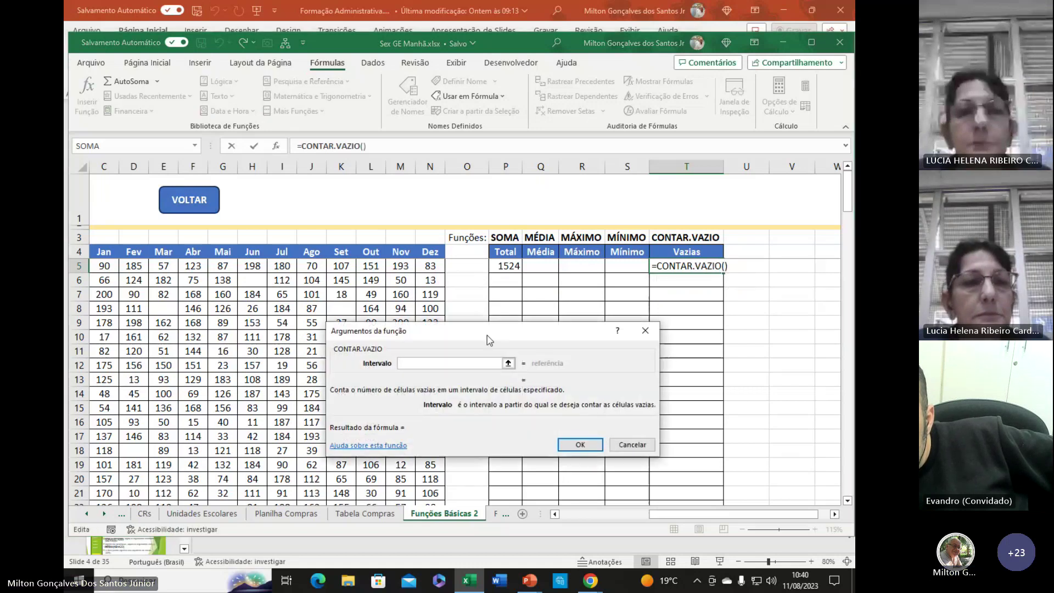
- Outline the CONTAR.VAZIO name and description in the arguments dialog with temporary red boxes, and clear the markings
drag(492, 338, 589, 299)
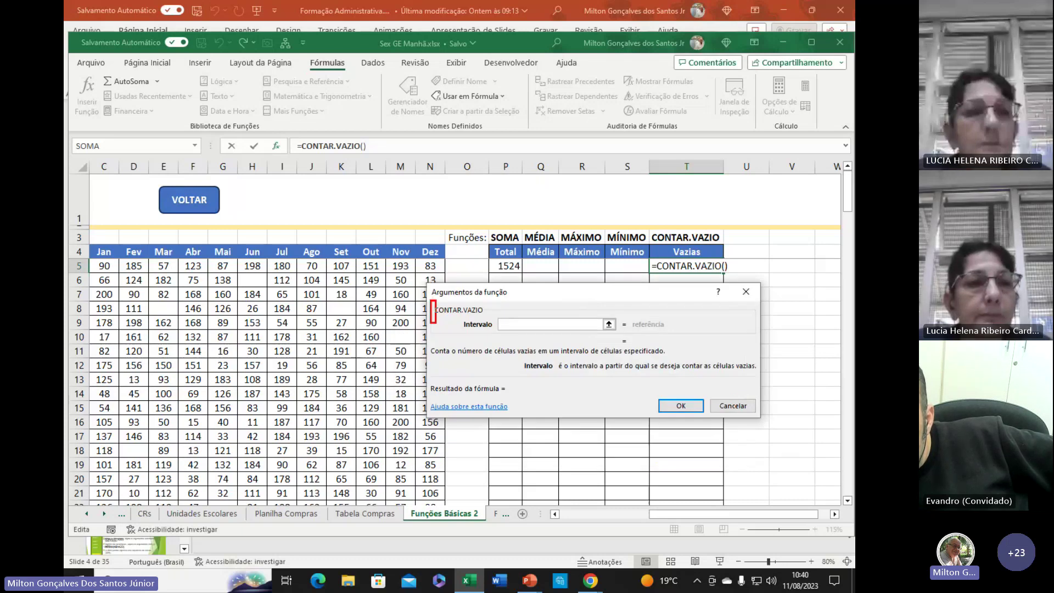
drag(436, 323, 491, 317)
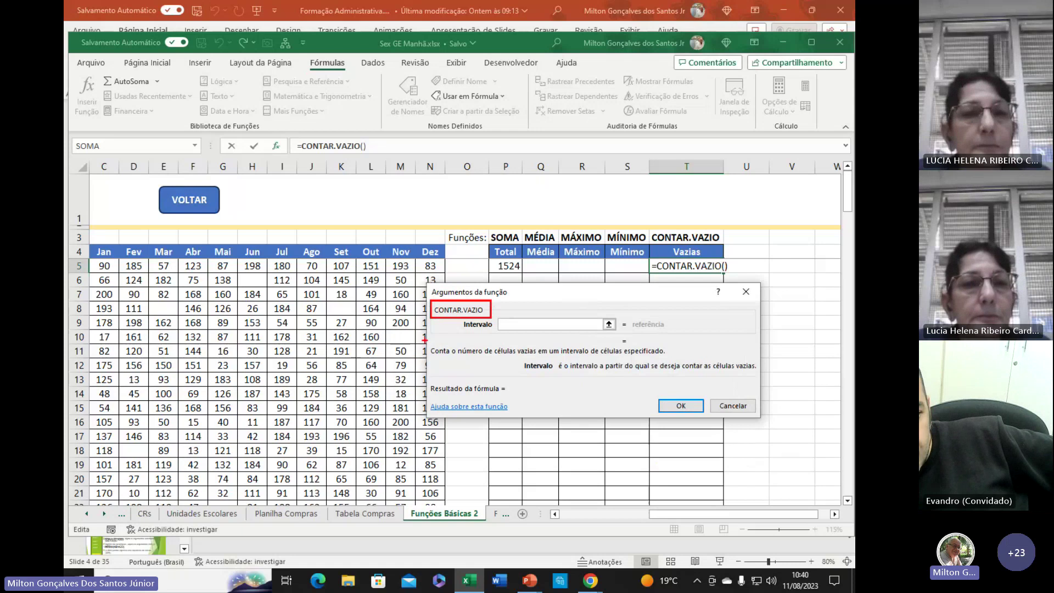
mouse_move(430, 340)
mouse_down()
mouse_move(703, 361)
mouse_move(695, 358)
mouse_up()
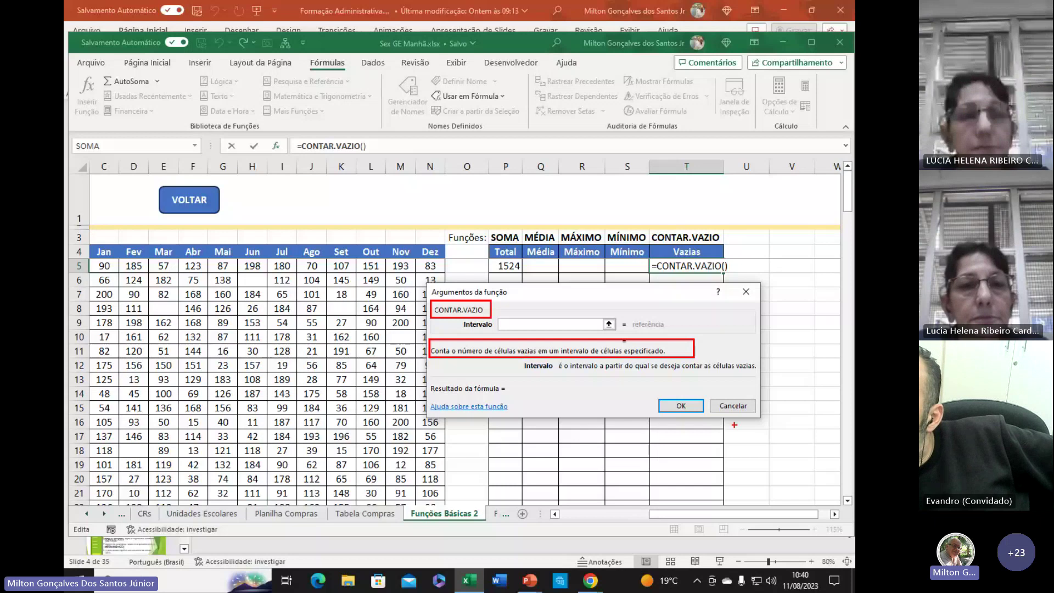
key(Escape)
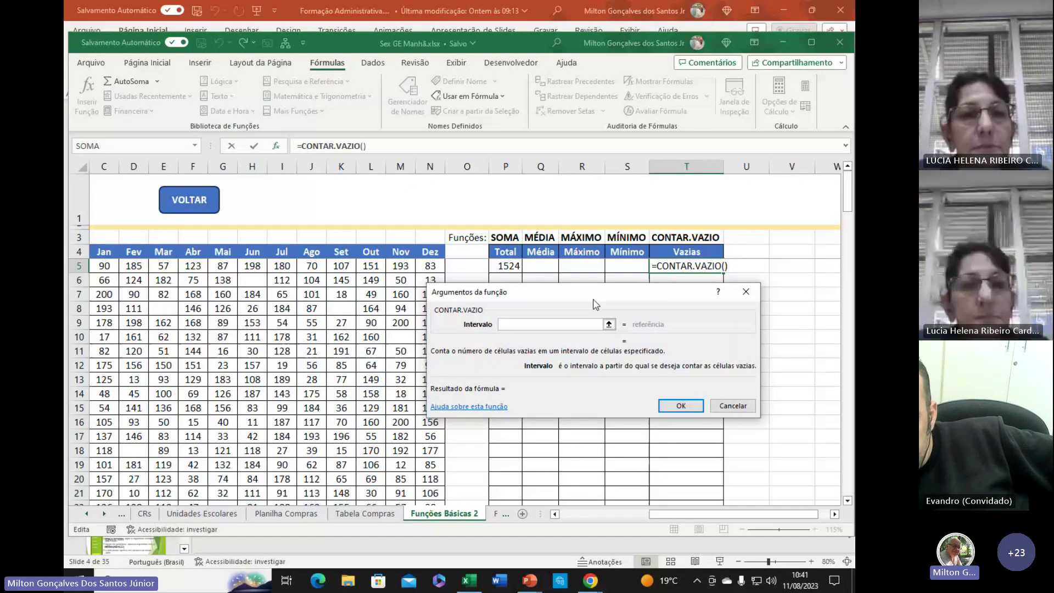
- Set the CONTAR.VAZIO range to C5:N5, confirm the formula, and compare the result with row 5
drag(104, 266, 426, 268)
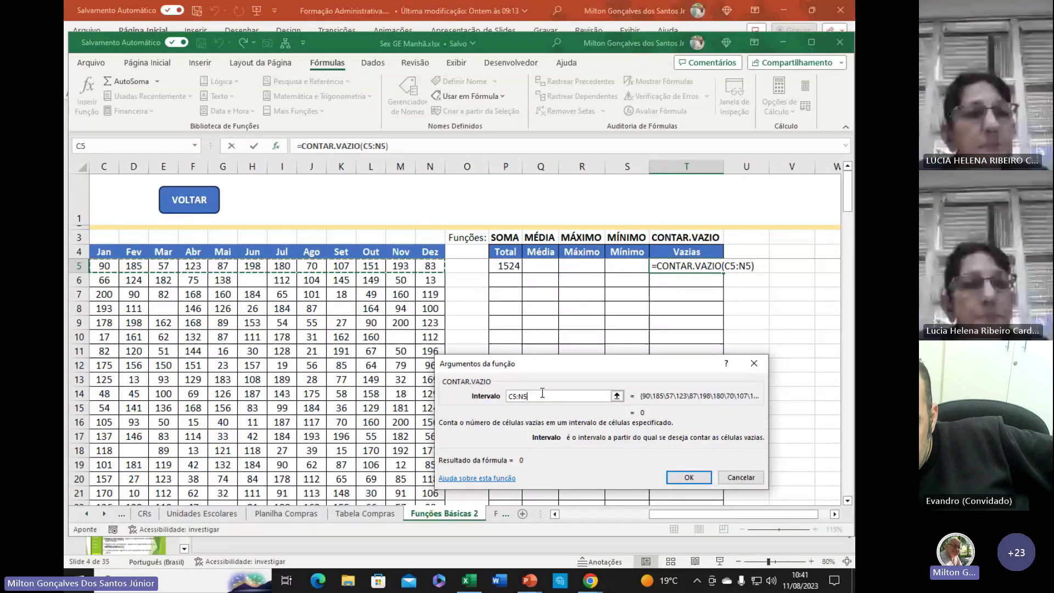
click(693, 476)
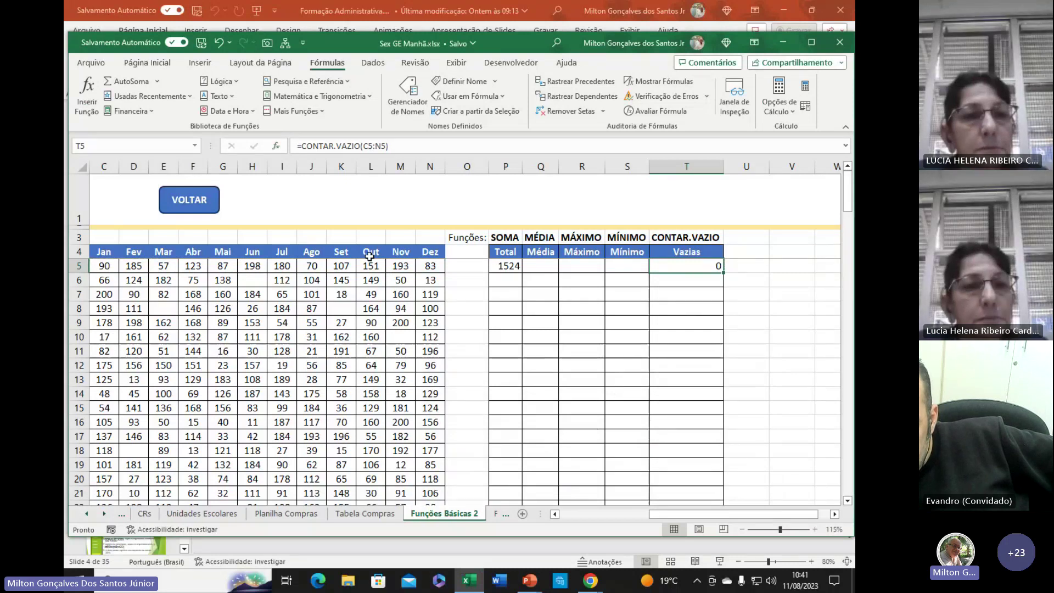
click(70, 265)
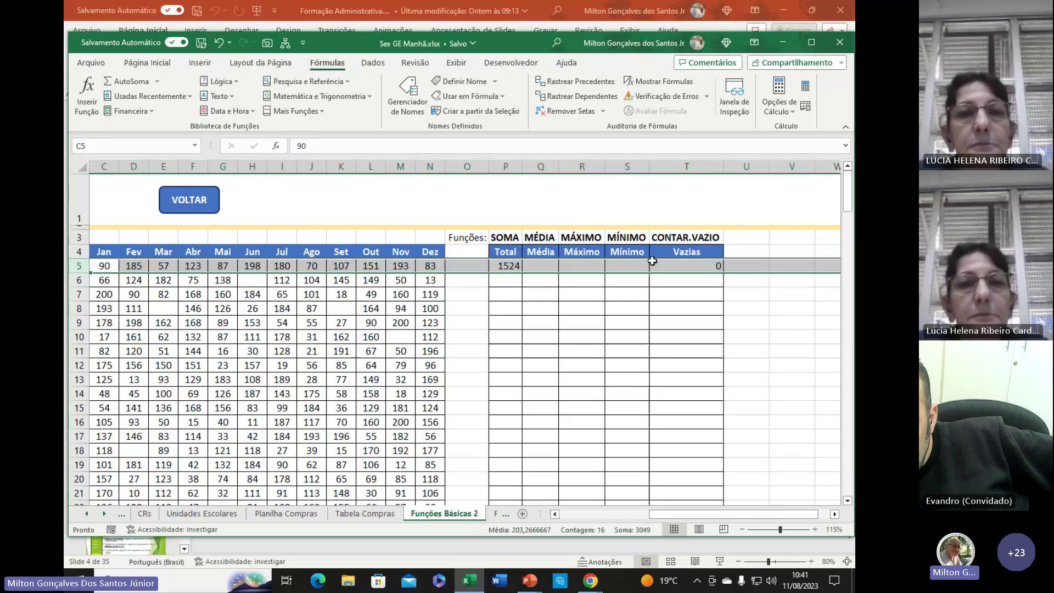
click(680, 266)
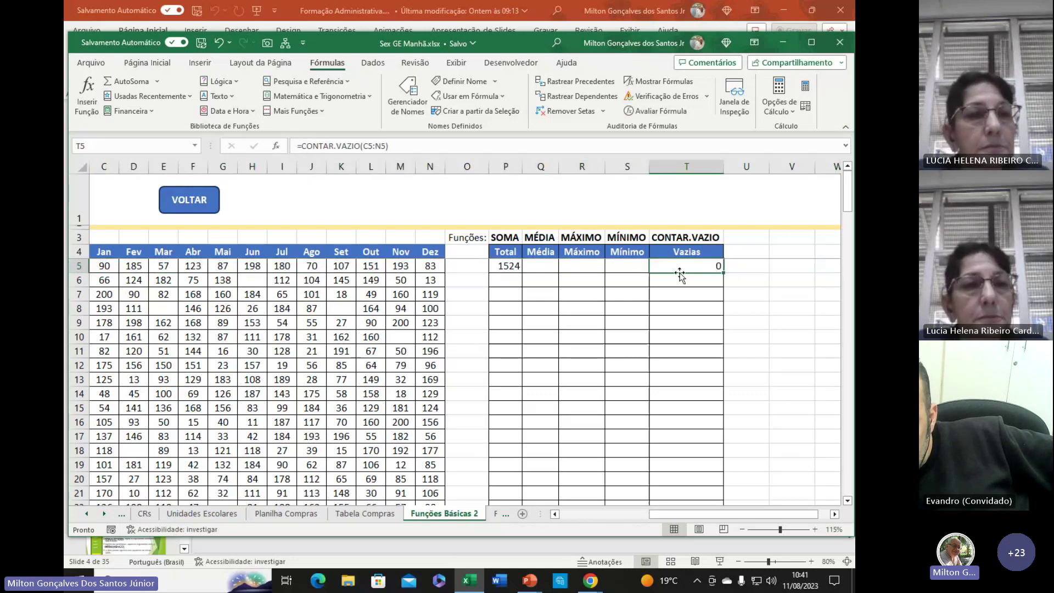
- Copy the Vazias formula down to row 6, and check its result against that row's months
drag(723, 273, 724, 283)
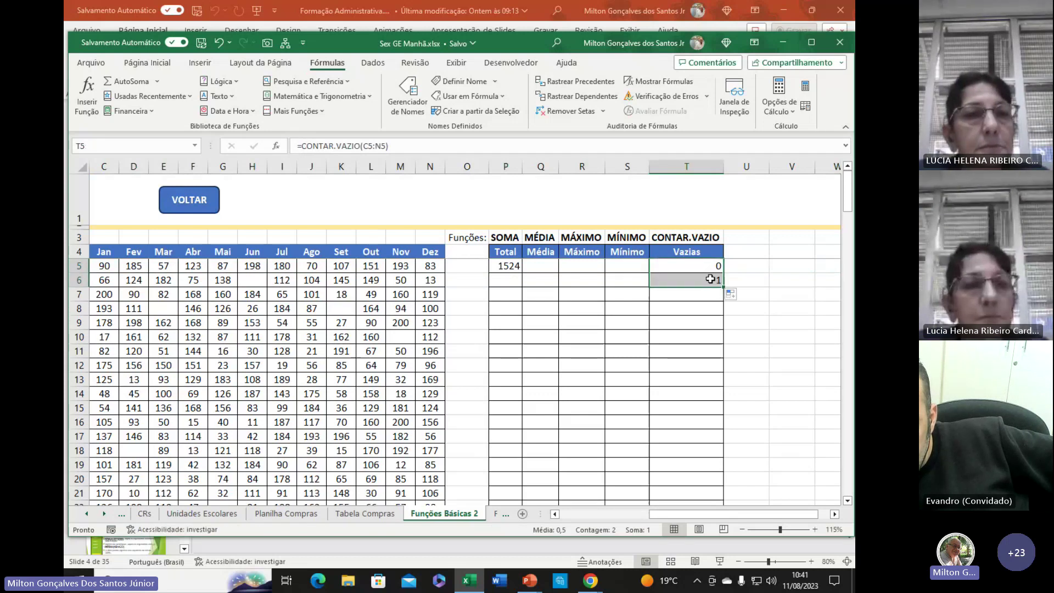
click(708, 281)
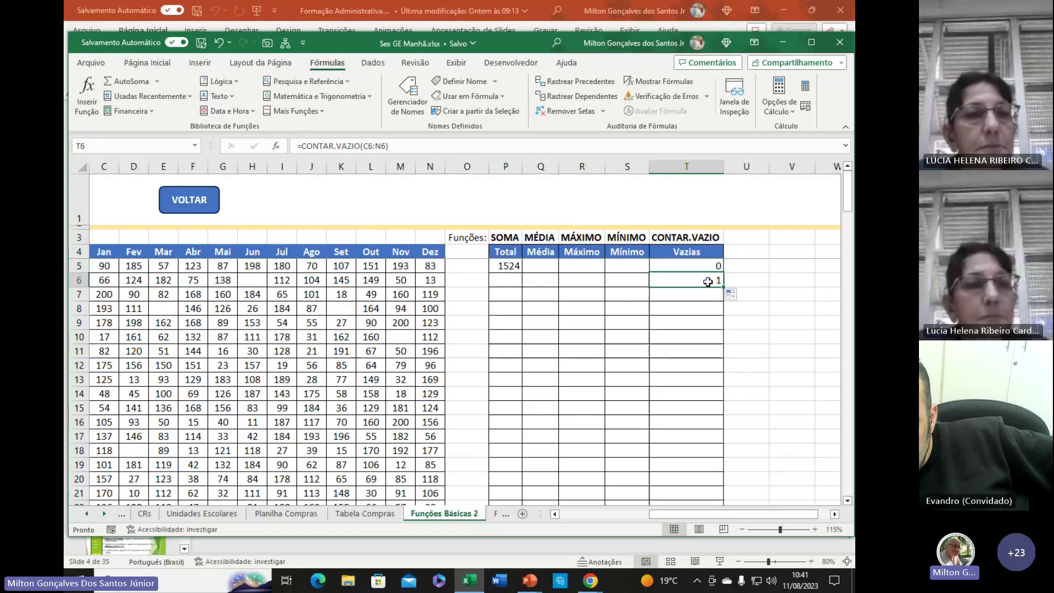
click(83, 280)
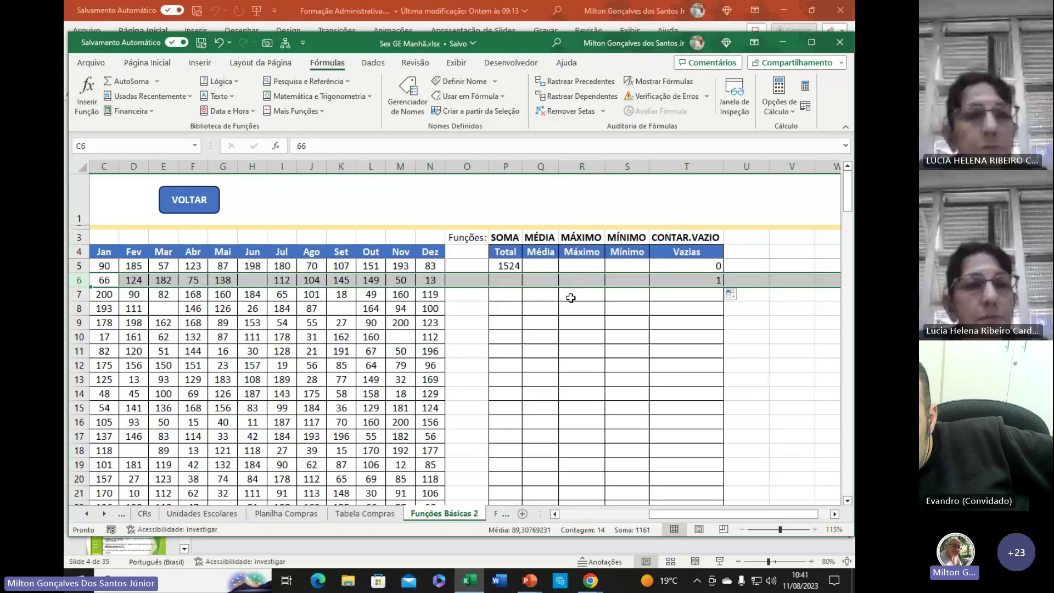
click(670, 280)
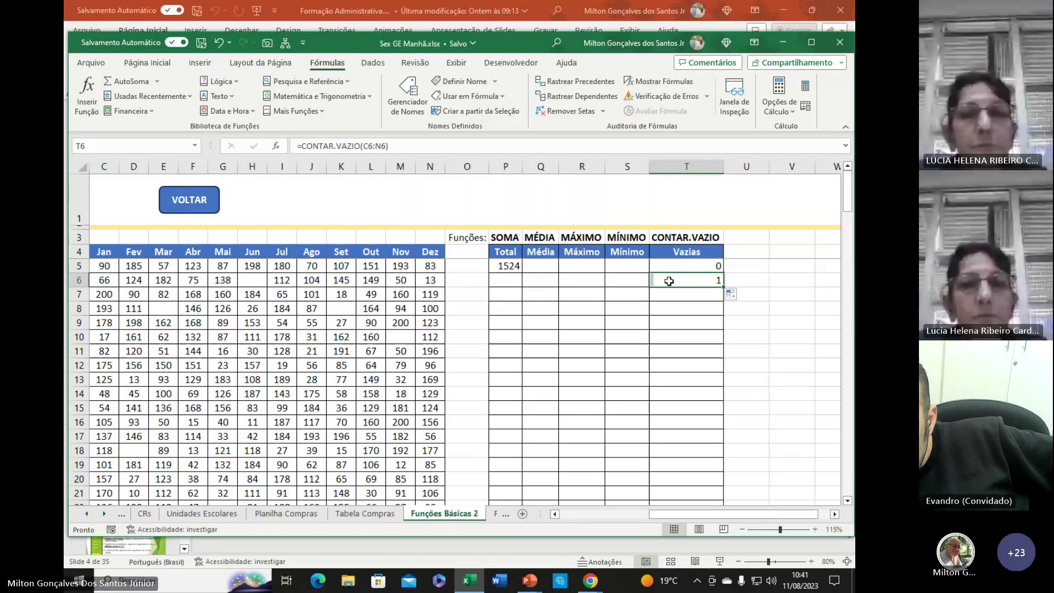
- Extend the Vazias formula from row 6 down to row 9, and check the row 8 result against its months
drag(724, 286, 724, 299)
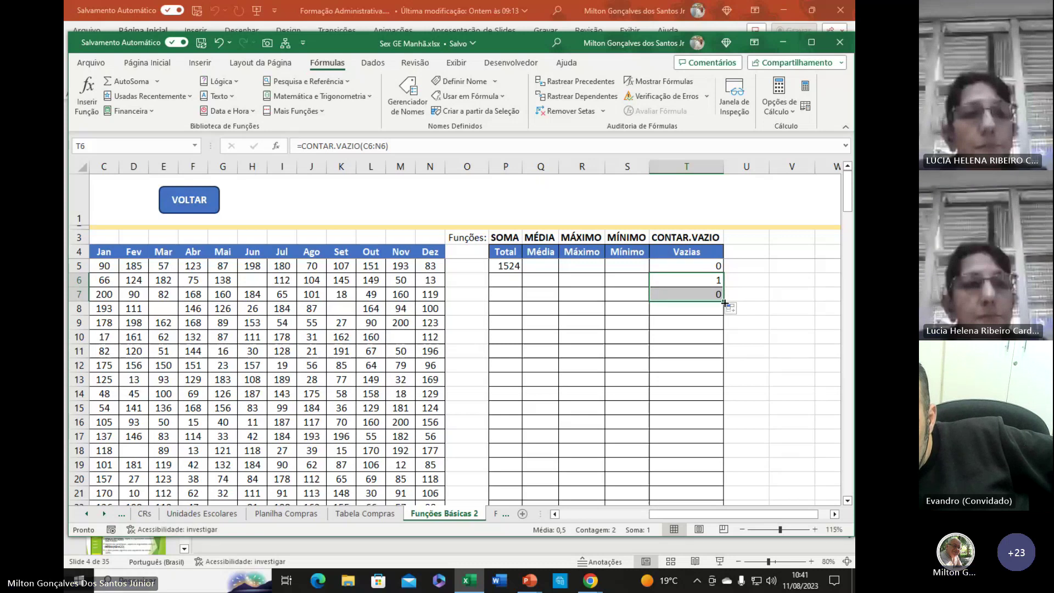
drag(725, 303, 724, 329)
click(715, 311)
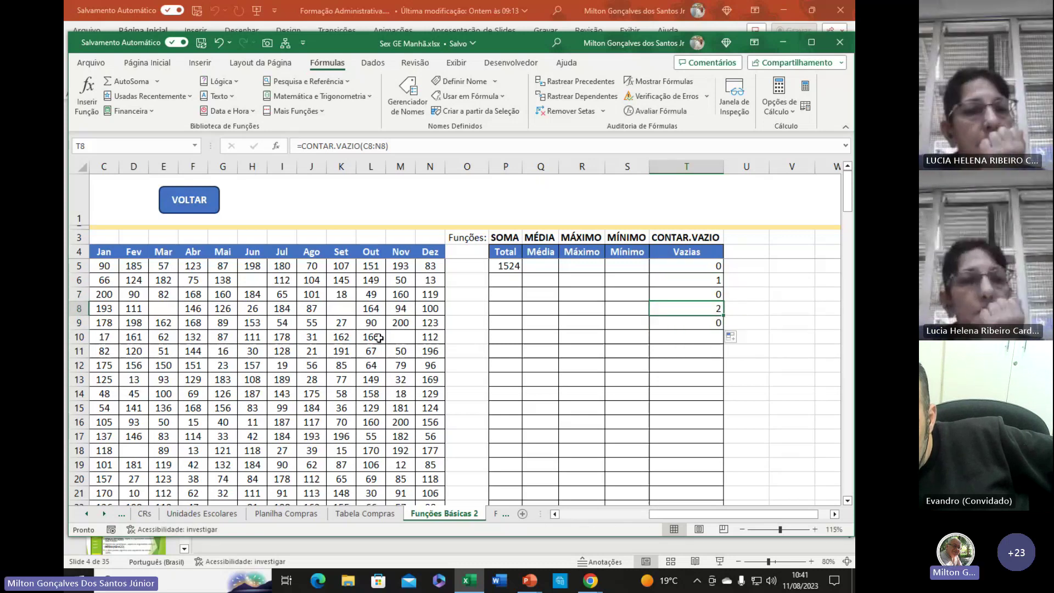
click(80, 309)
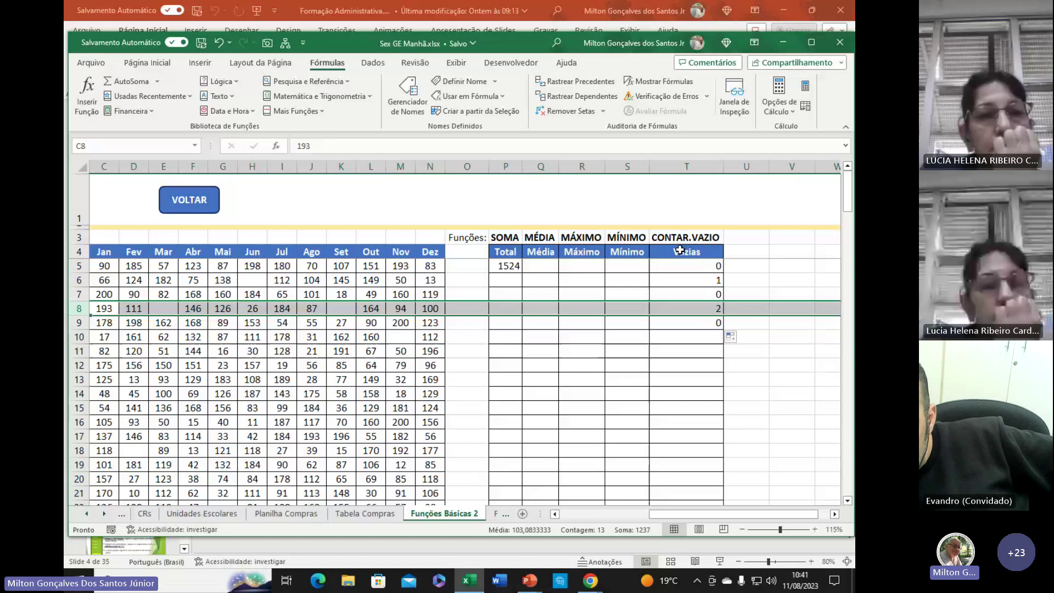
click(697, 325)
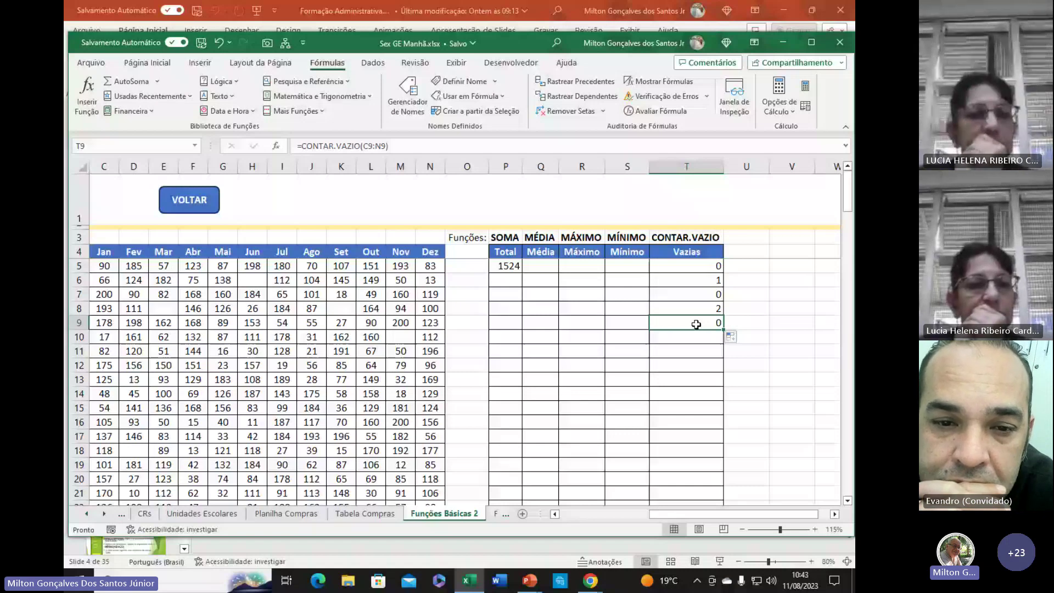
- Return to the main menu from the CONTAR.VAZIO exercise and open the Funções Básicas 3 sheet
click(689, 237)
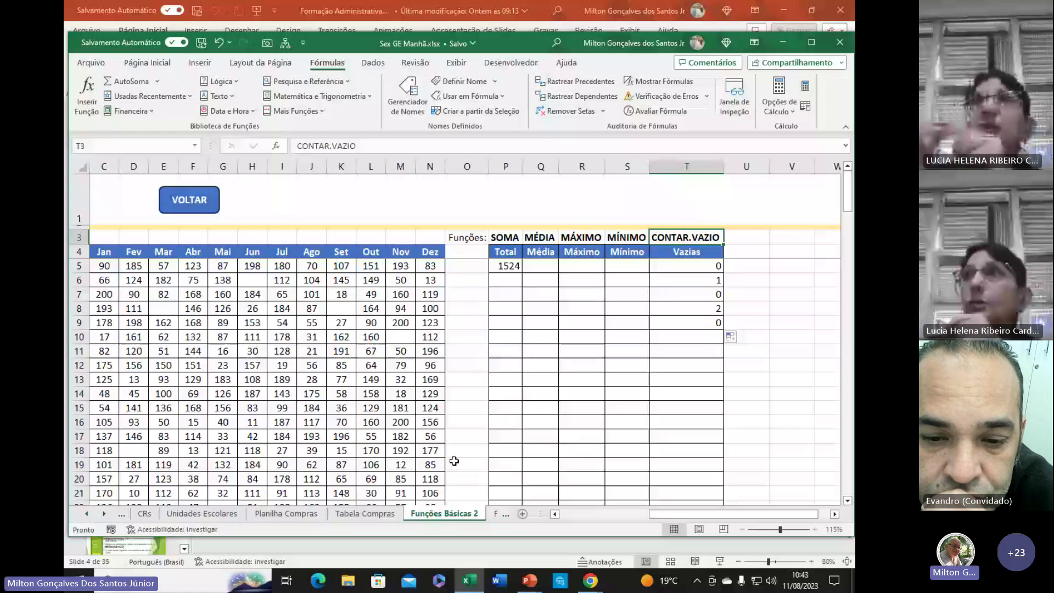
click(190, 199)
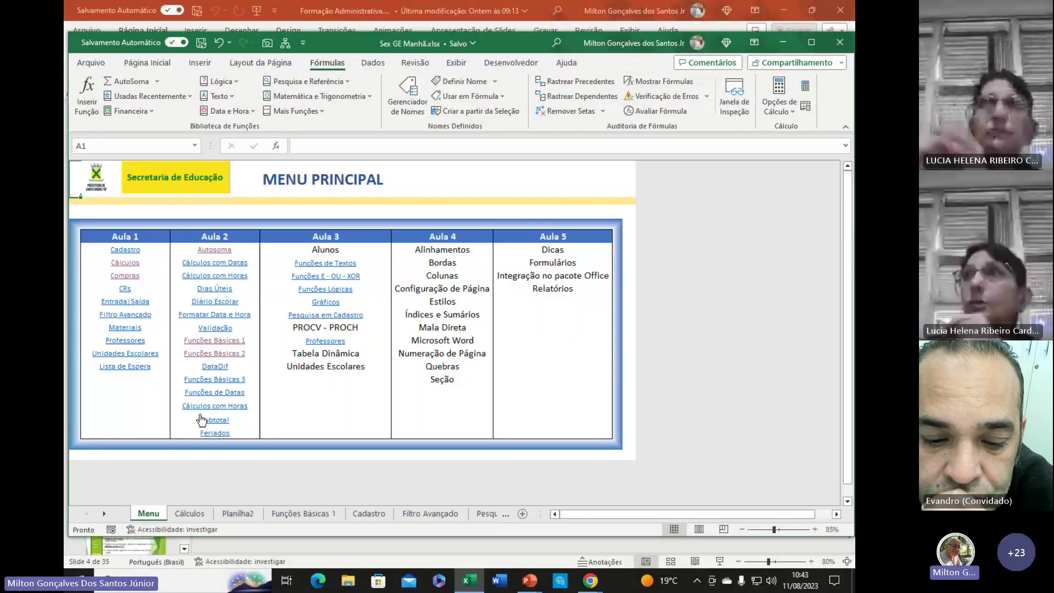
click(209, 385)
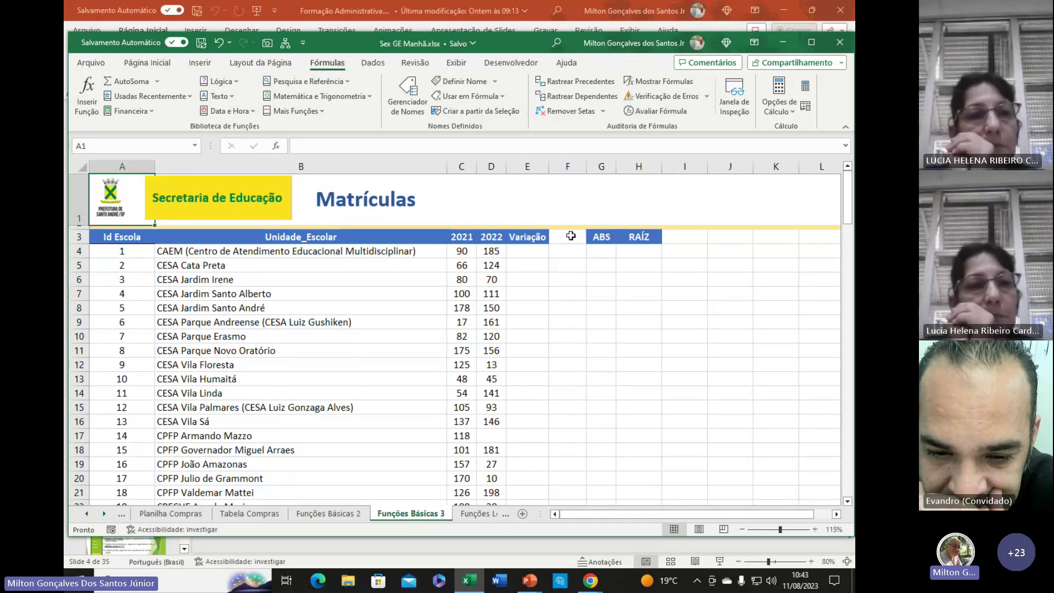
- Point out the ABS and RAÍZ headings with temporary red arrows, and go to the Variação column
drag(607, 224, 613, 183)
drag(650, 225, 646, 189)
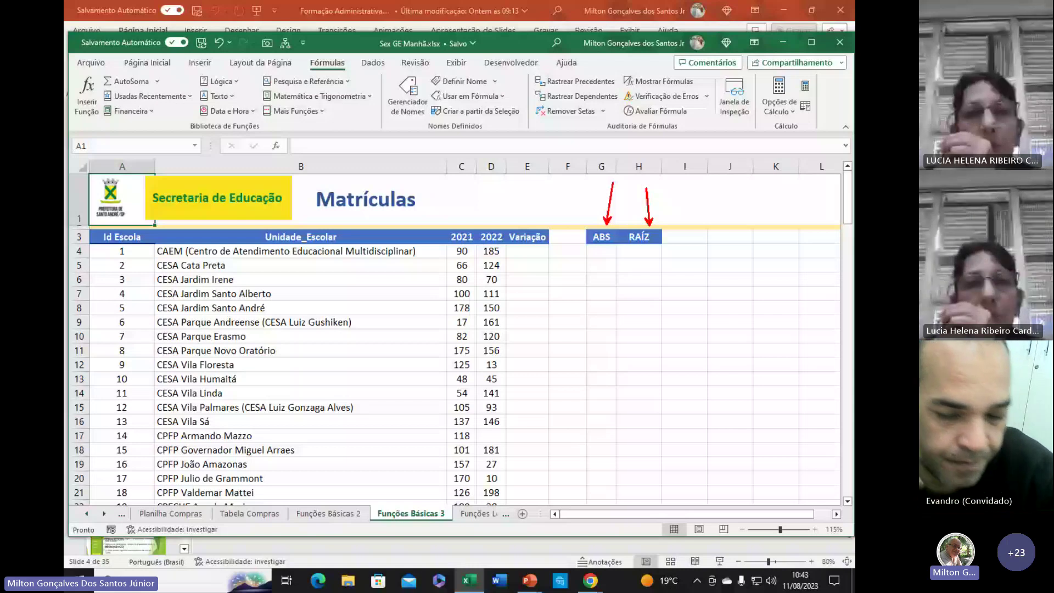
click(526, 266)
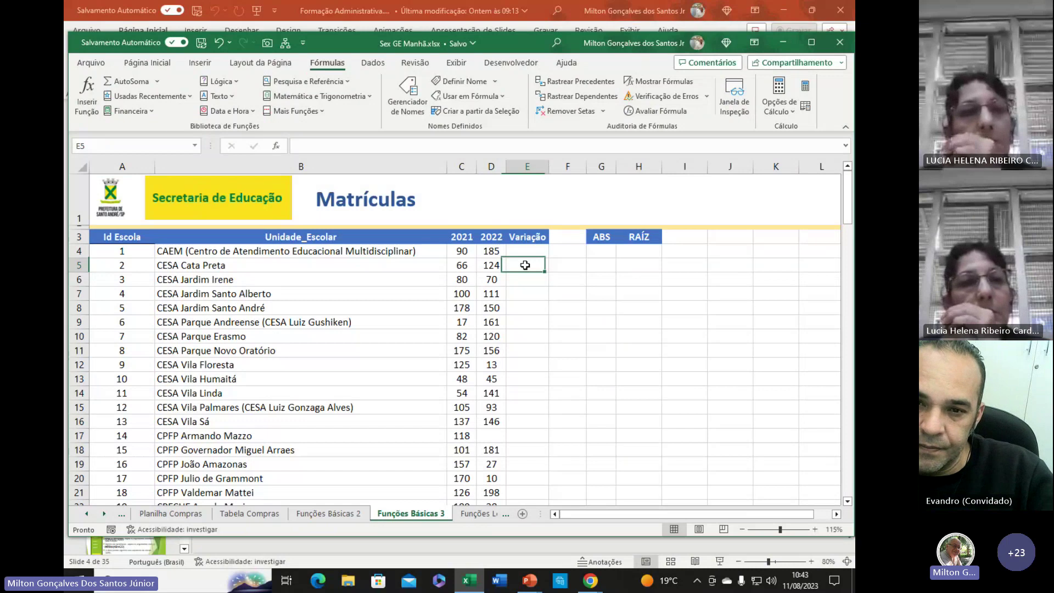
- Enter =D4-C4 in the Variação column's row 4 to subtract the 2021 enrolments from the 2022 enrolments
click(538, 256)
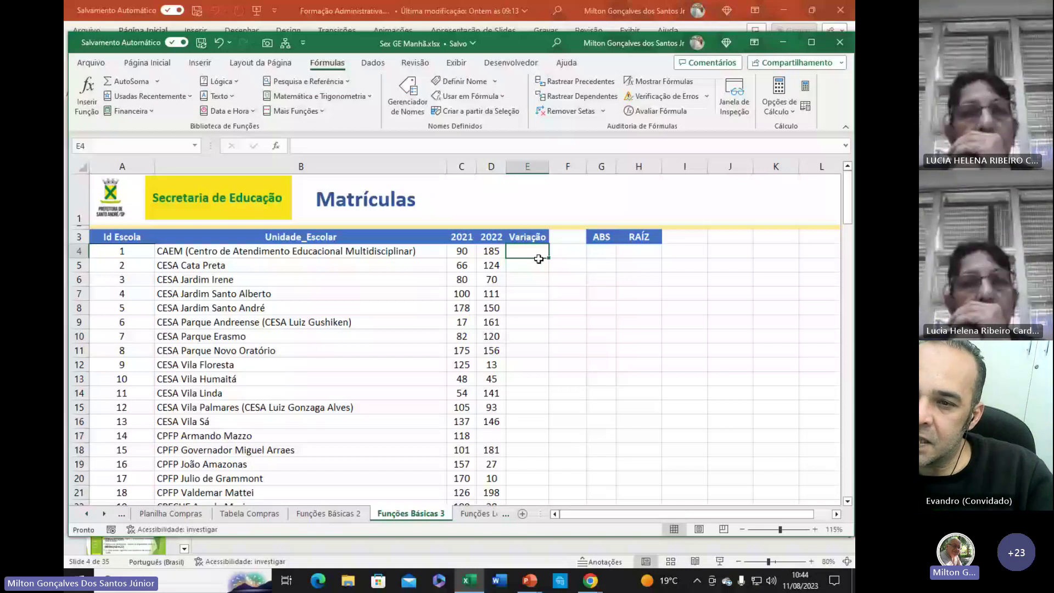
text(=)
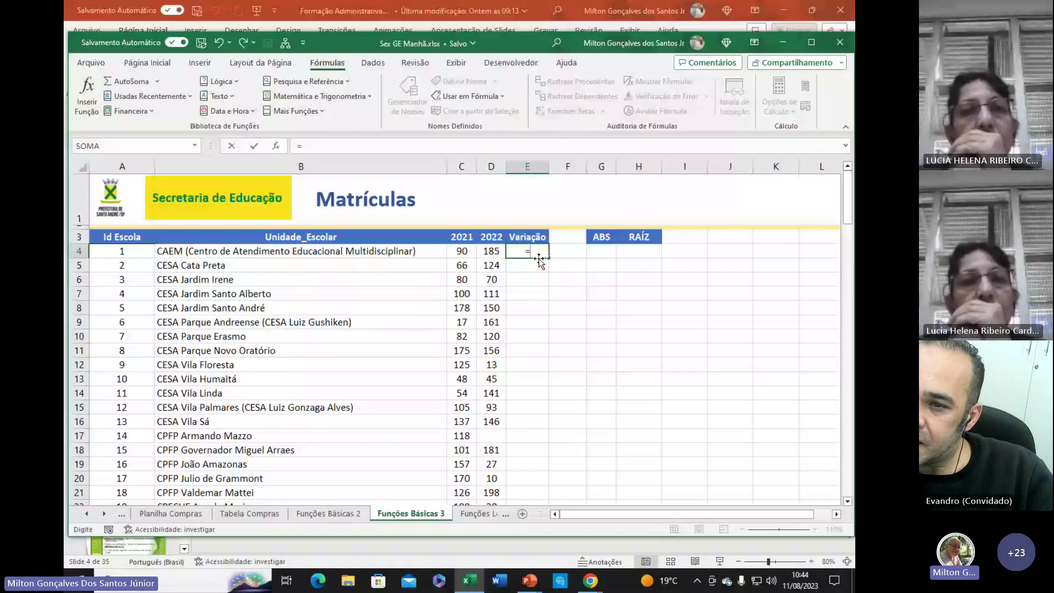
click(495, 250)
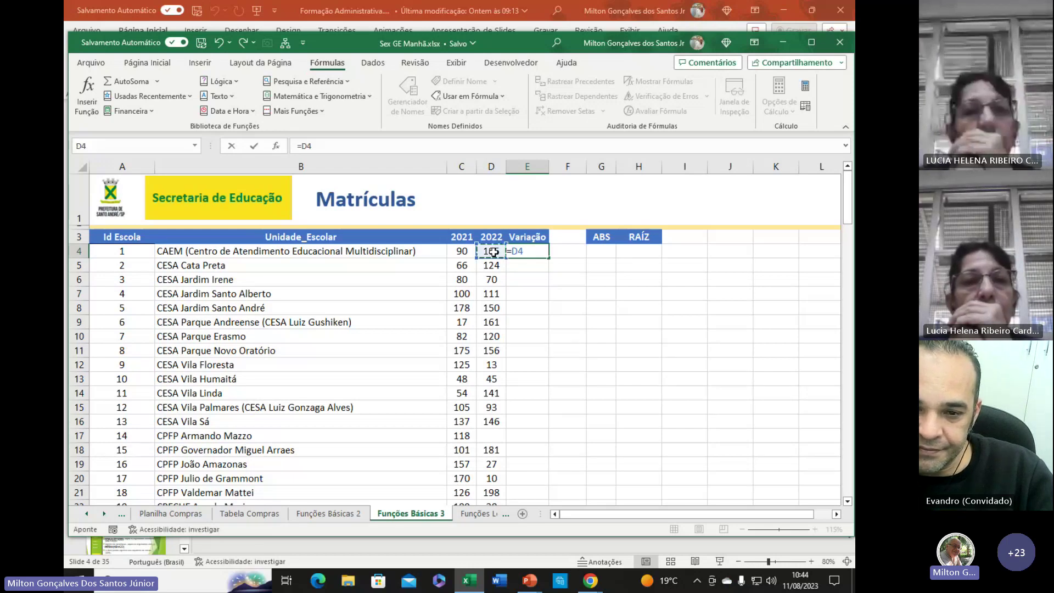
text(-)
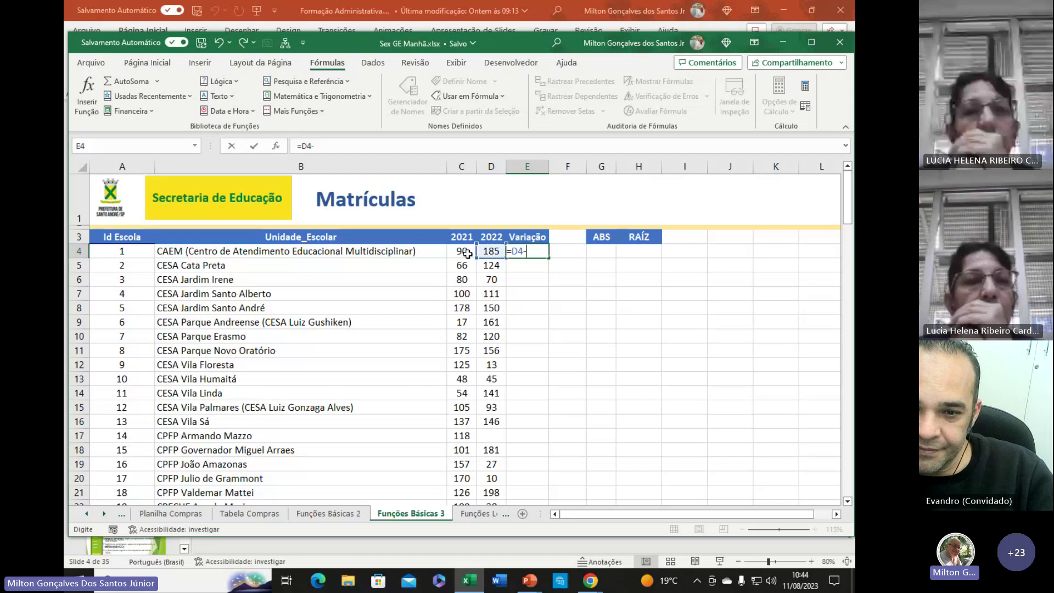
click(464, 251)
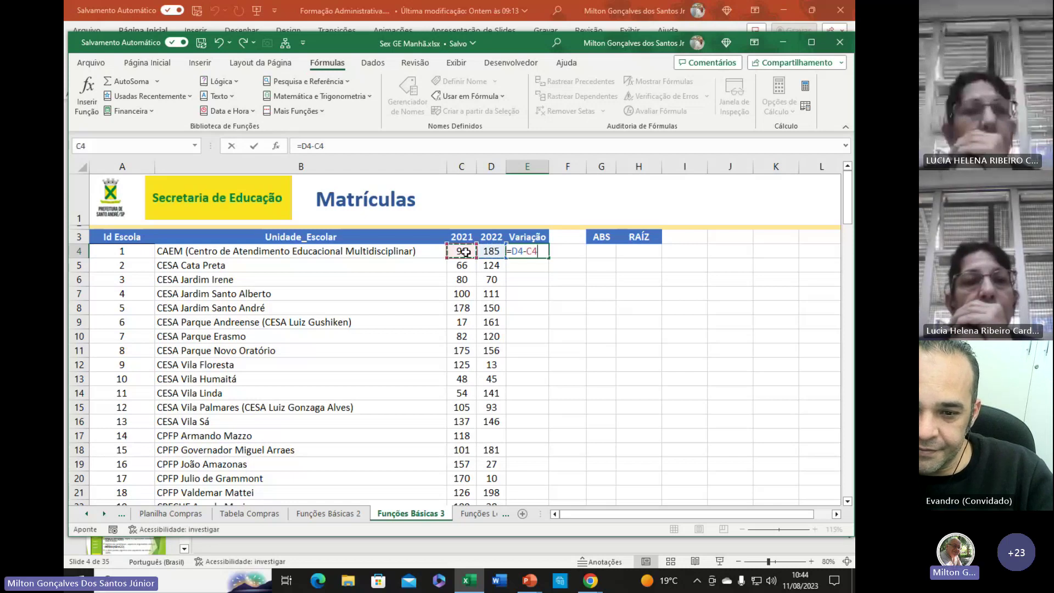
key(Return)
- Copy the Variação formula from row 4 down the whole list of schools
click(528, 251)
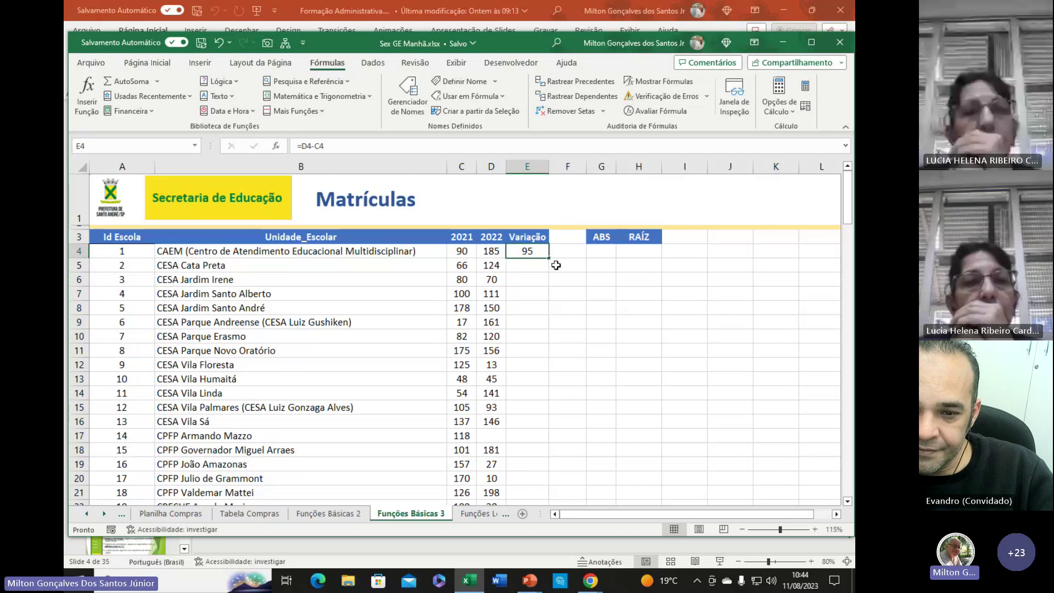
double_click(550, 259)
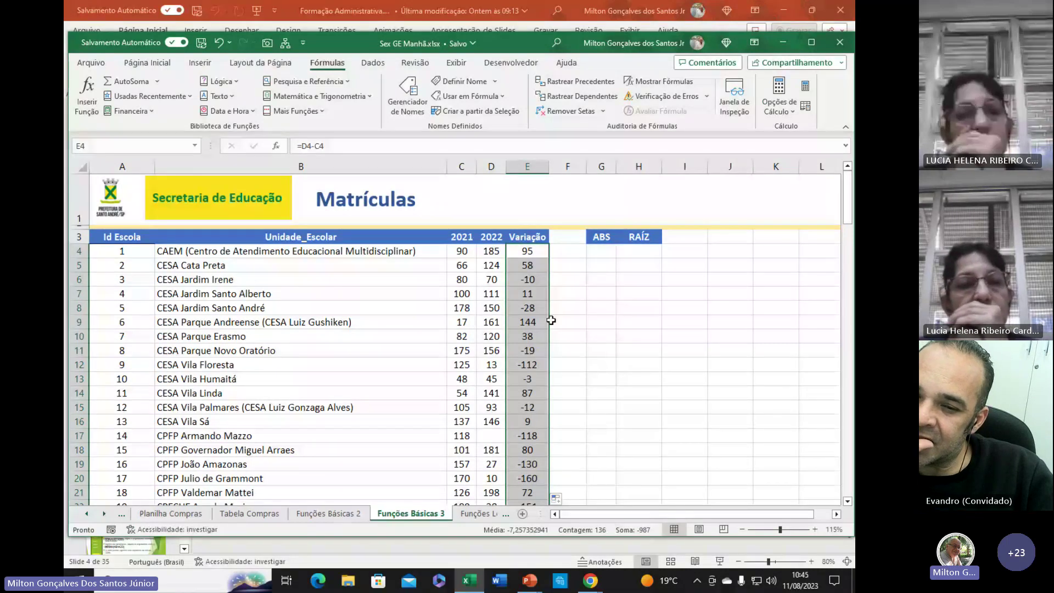
click(529, 251)
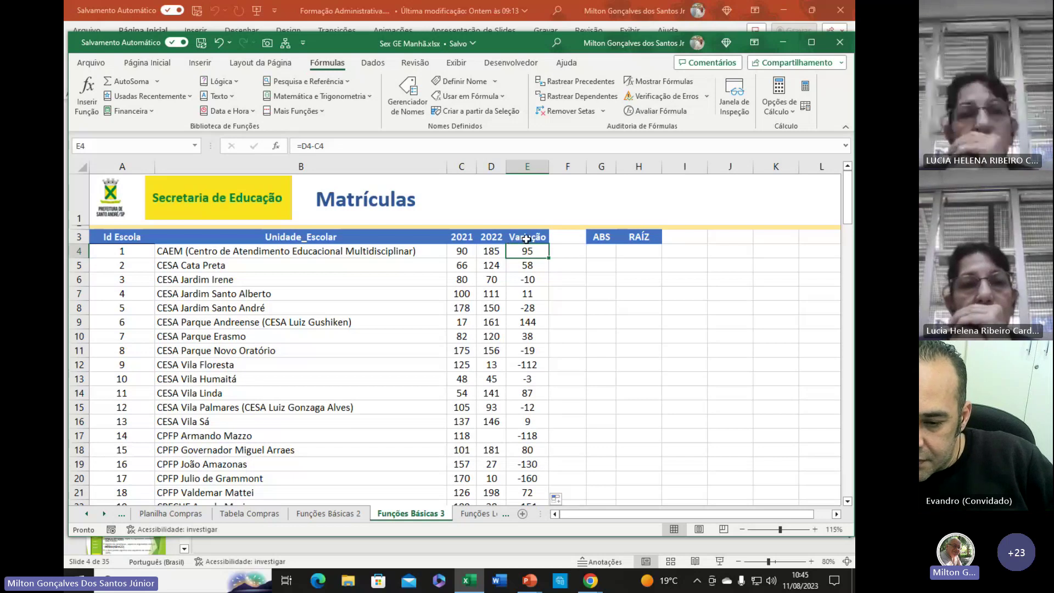
- Enter =ABS(E4) in the ABS column's row 4 to get the absolute value of the Variação
click(606, 255)
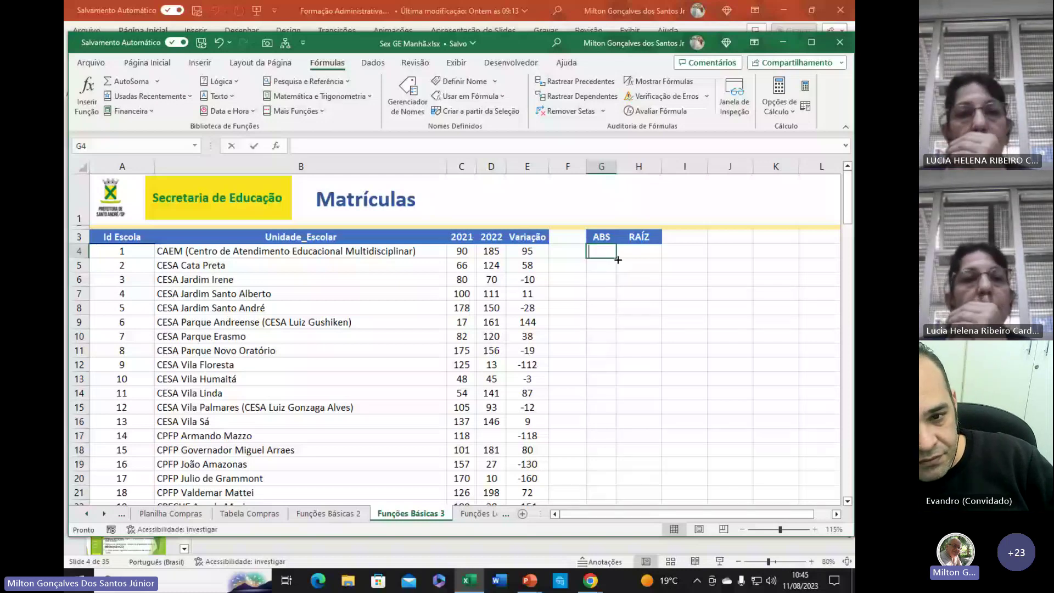
text(=)
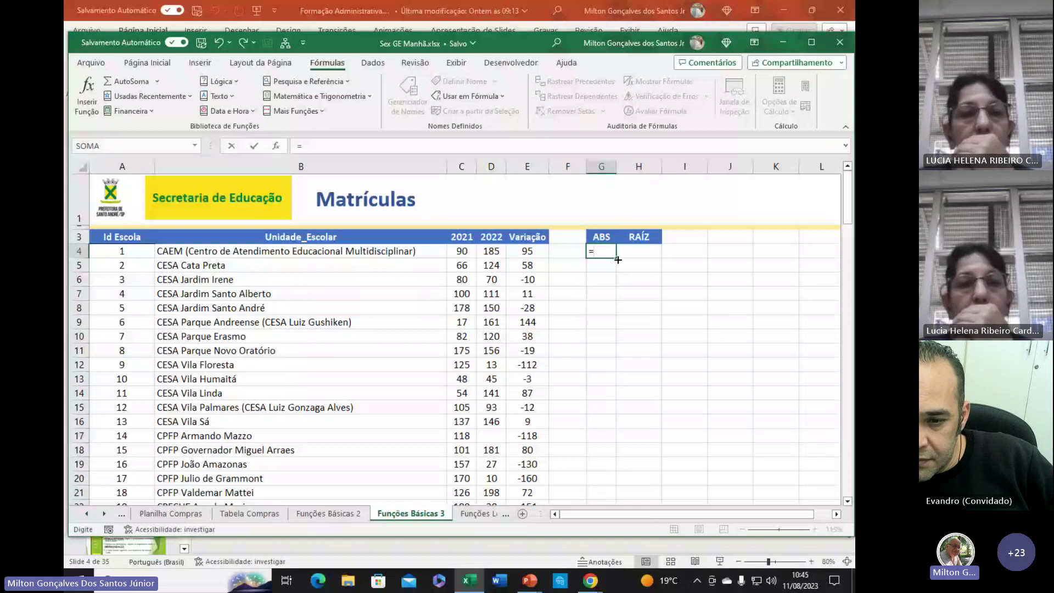
text(abs)
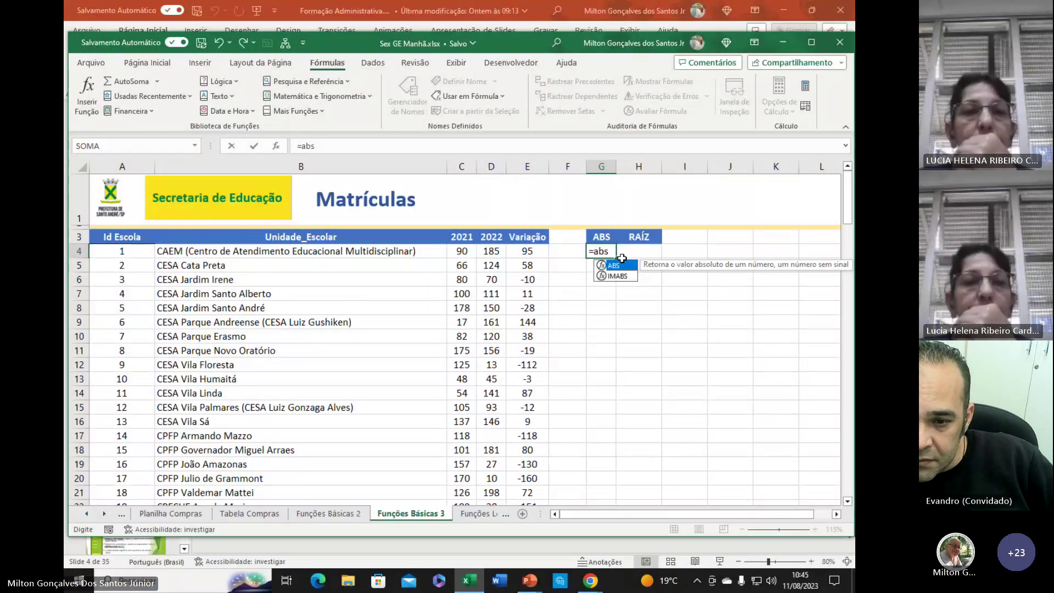
key(Escape)
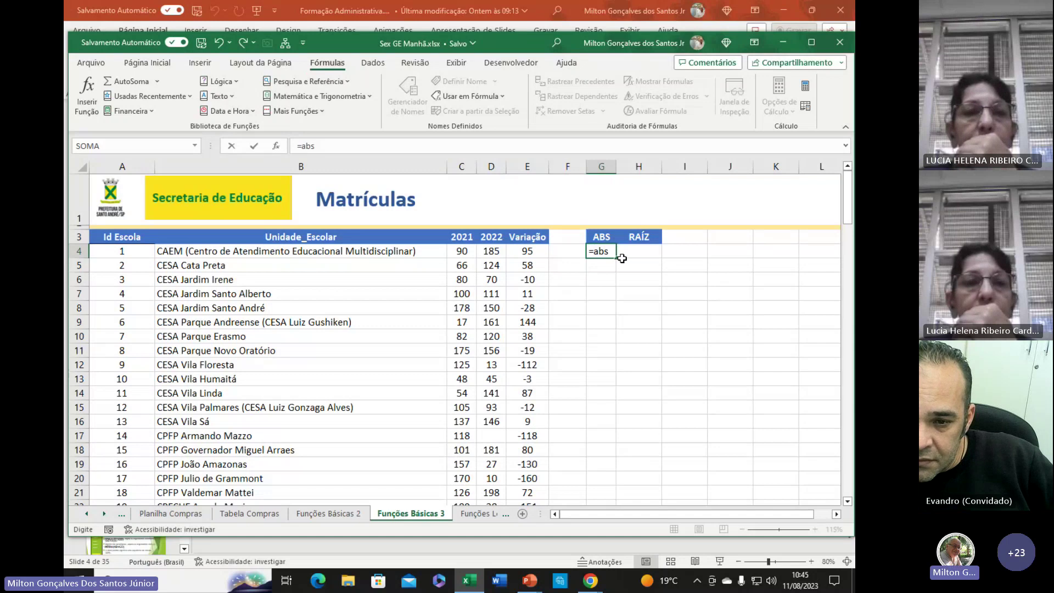
key(BackSpace)
key(BackSpace)
key(BackSpace)
text(ABS)
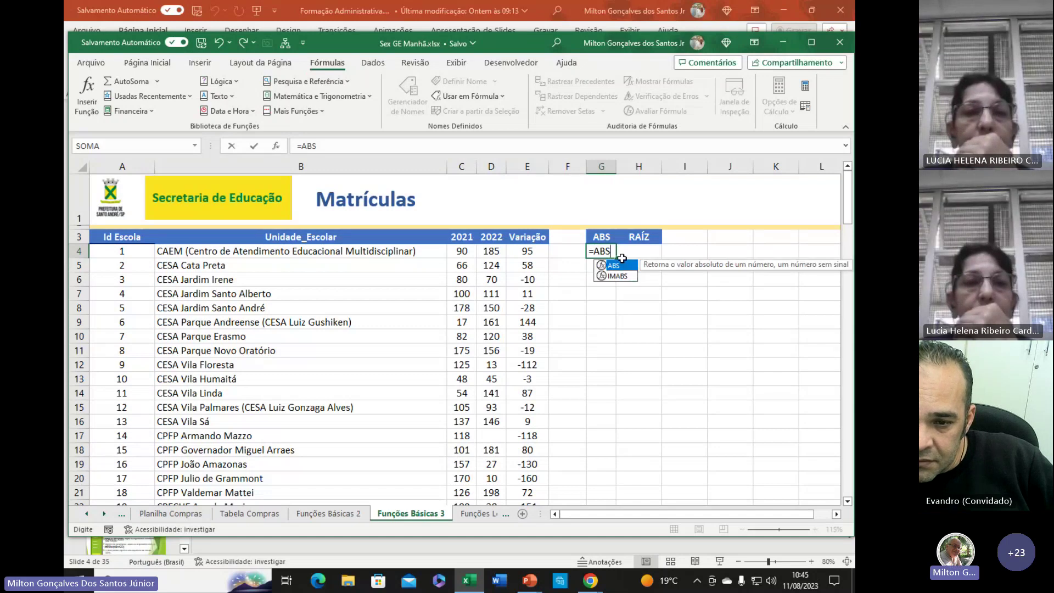
text(()
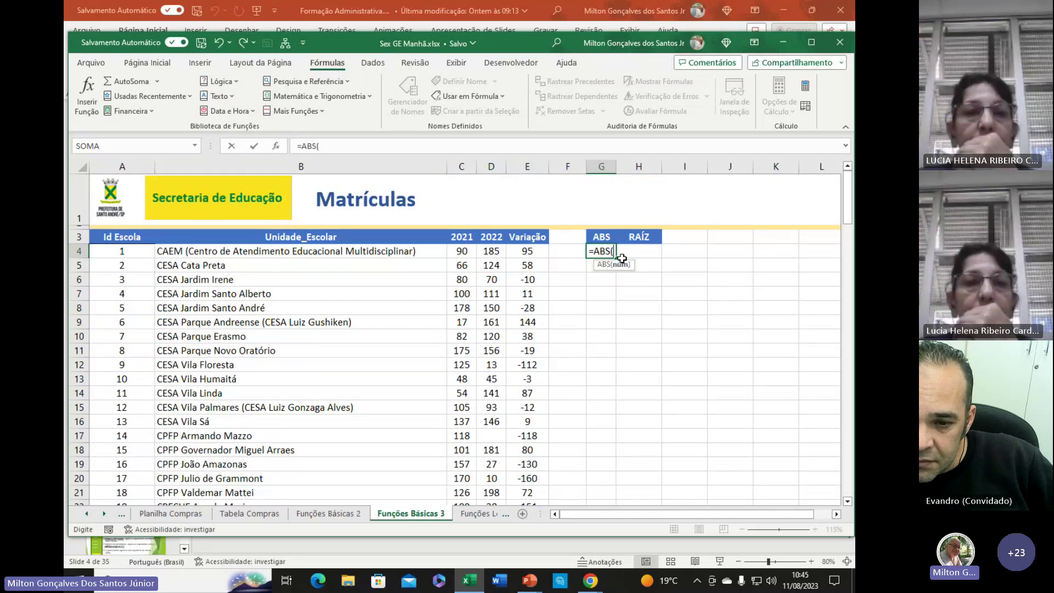
click(527, 251)
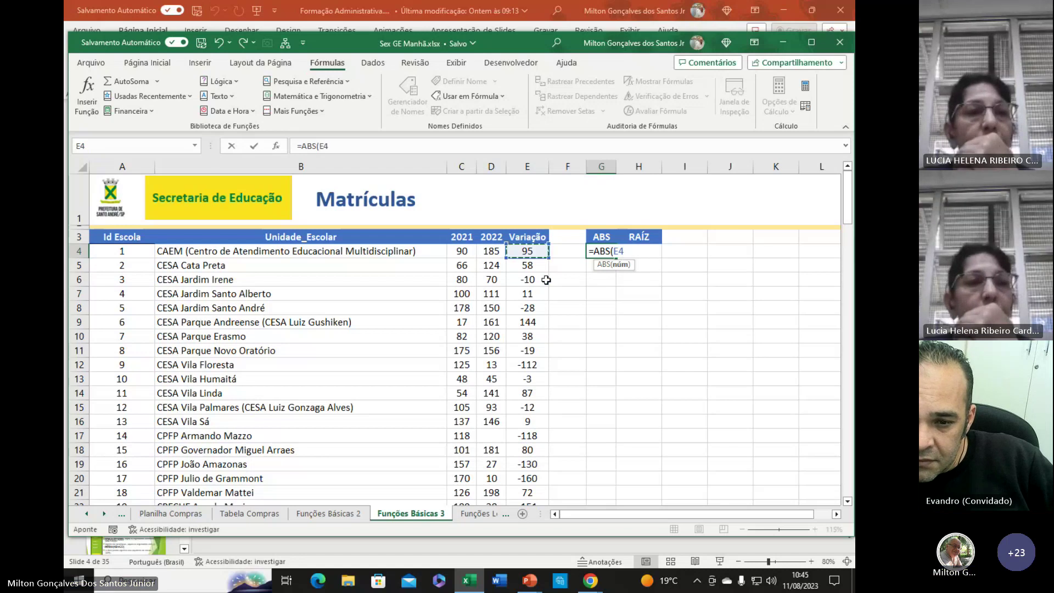
text())
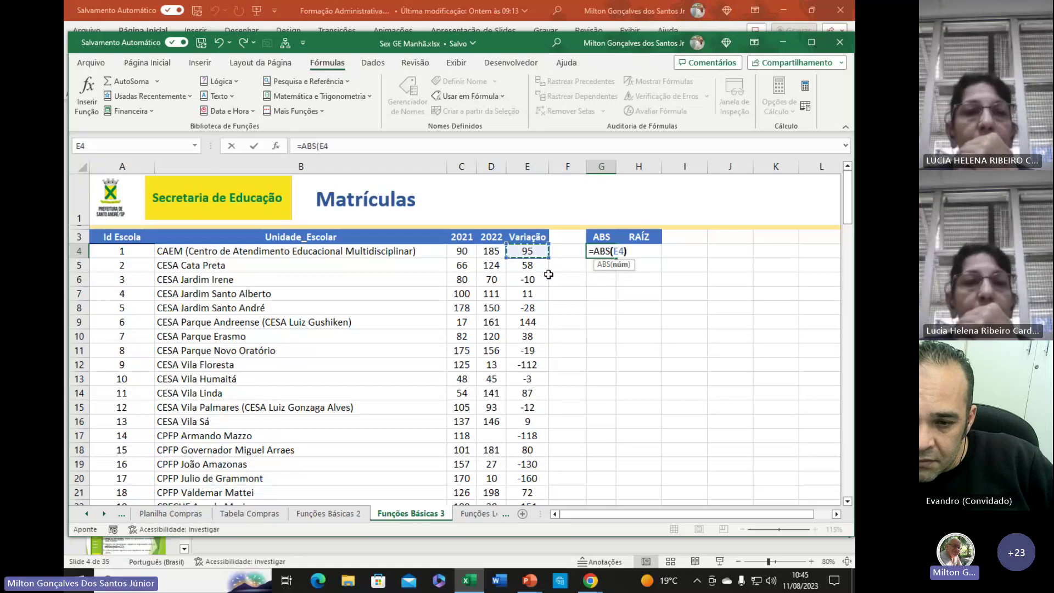
key(Return)
- Copy the ABS formula from row 4 down to row 139, and return to the top of the sheet
click(607, 252)
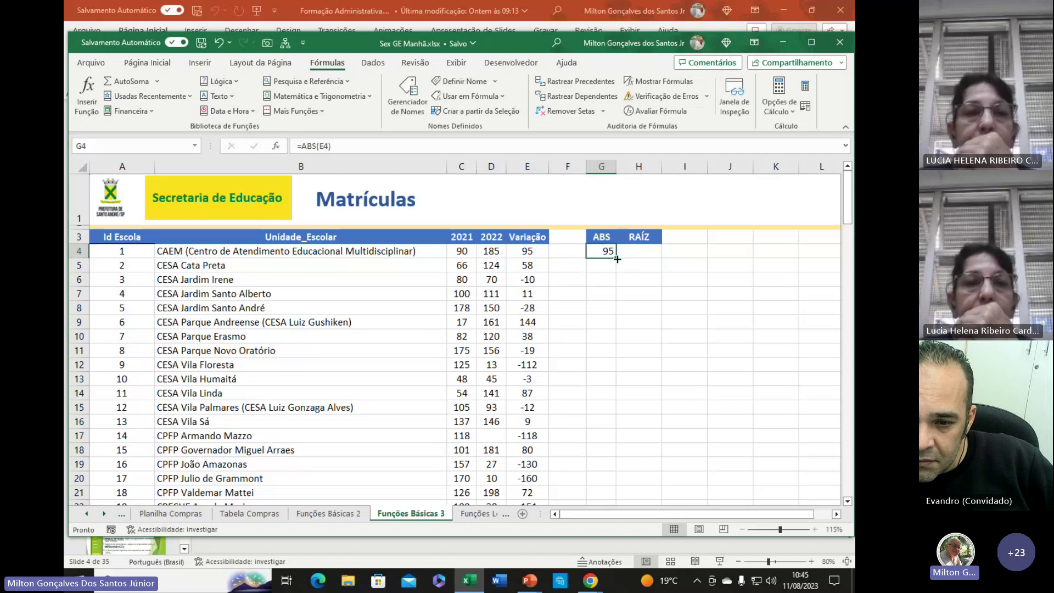
drag(617, 259, 594, 429)
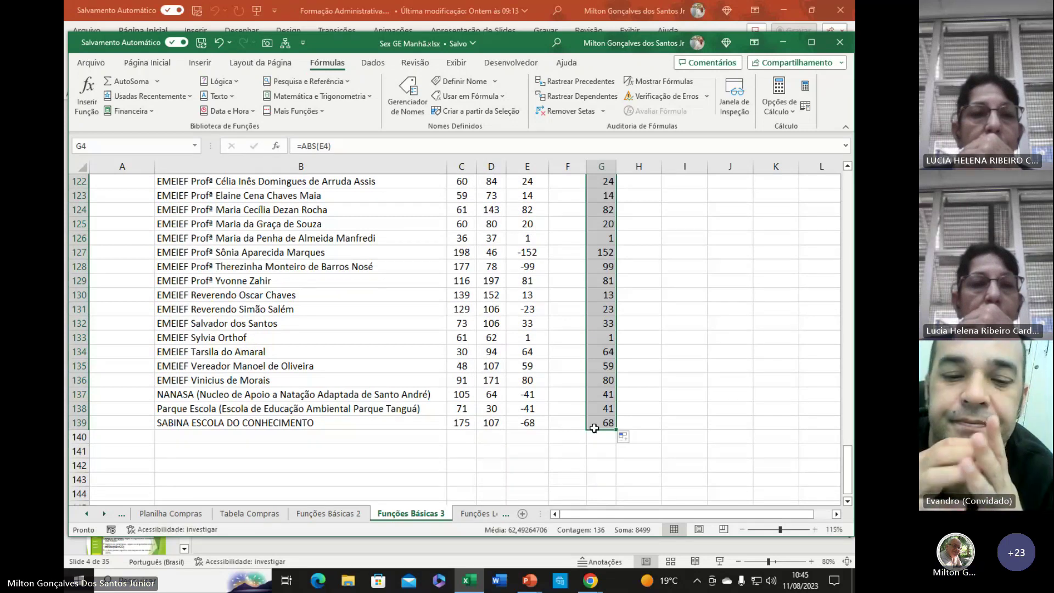
key(ctrl+Home)
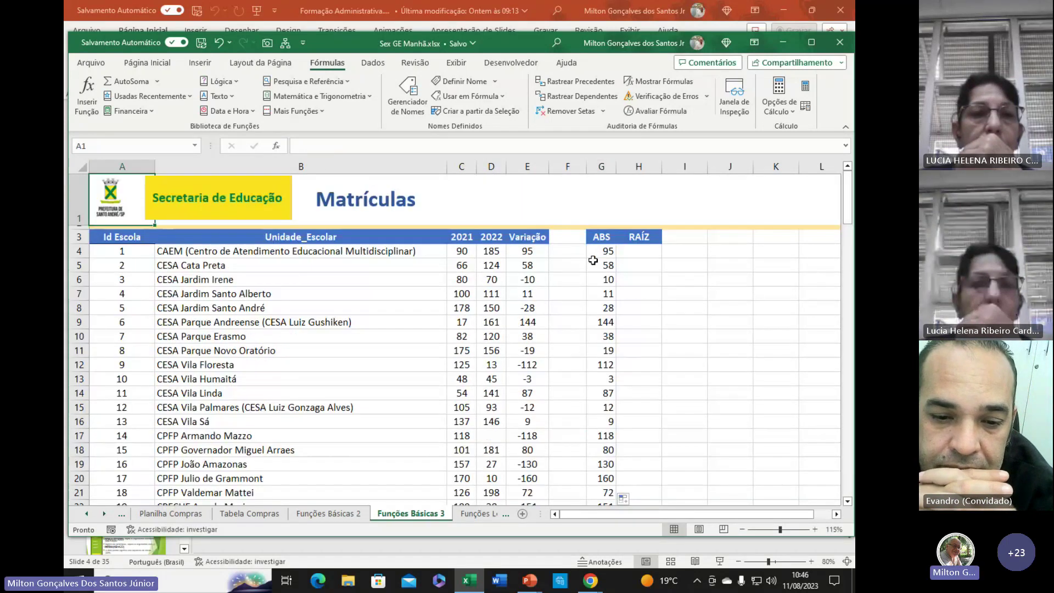
- Compare the Variação and ABS values in rows 6 and 8 using temporary red rectangles
click(520, 282)
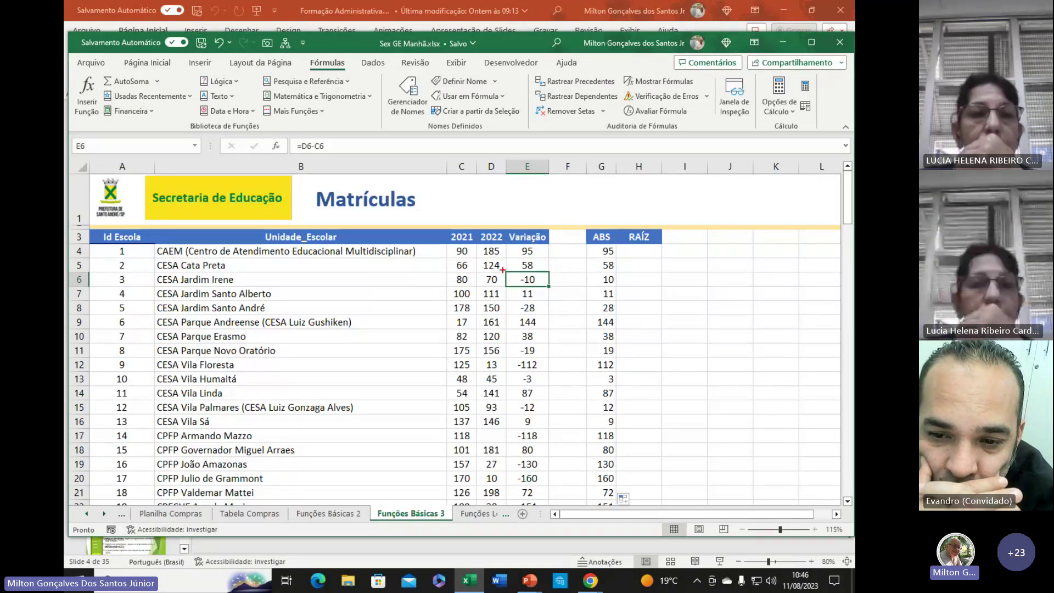
mouse_move(503, 269)
mouse_down()
mouse_move(535, 296)
mouse_move(629, 291)
mouse_up()
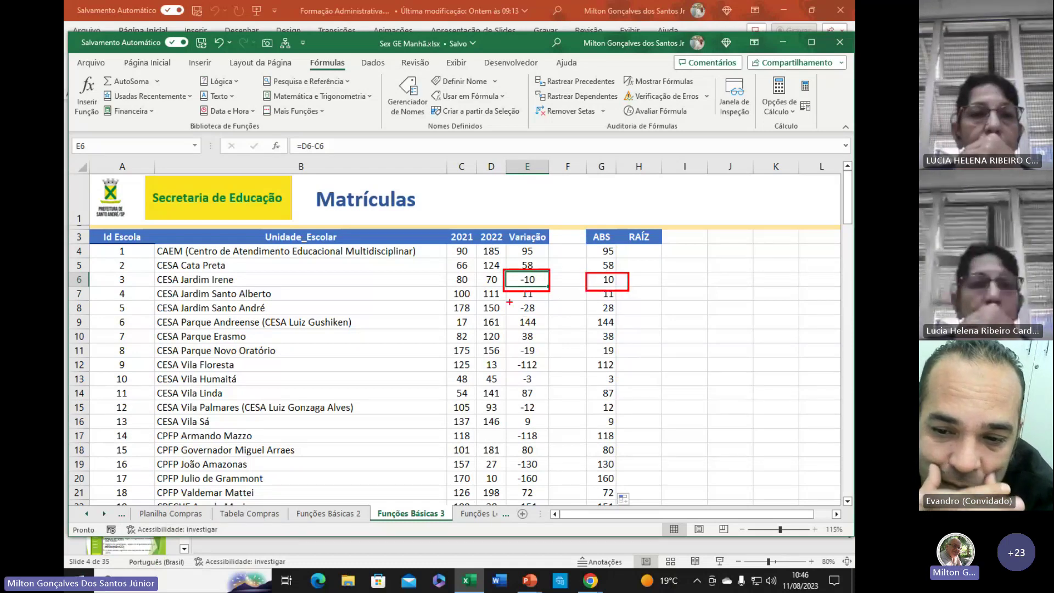
mouse_move(504, 299)
mouse_down()
mouse_move(545, 320)
mouse_move(625, 320)
mouse_up()
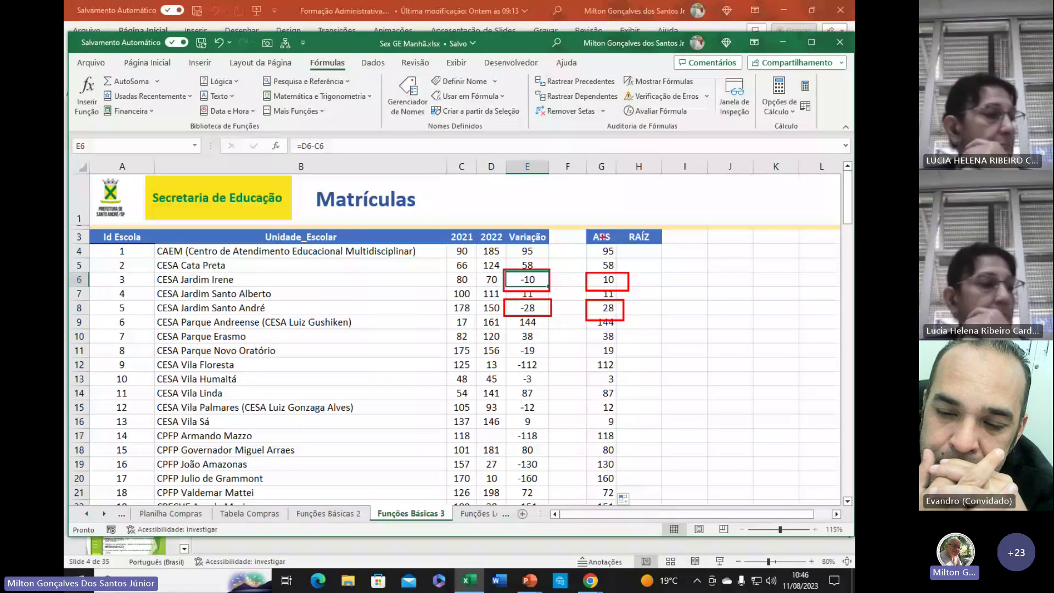
key(Escape)
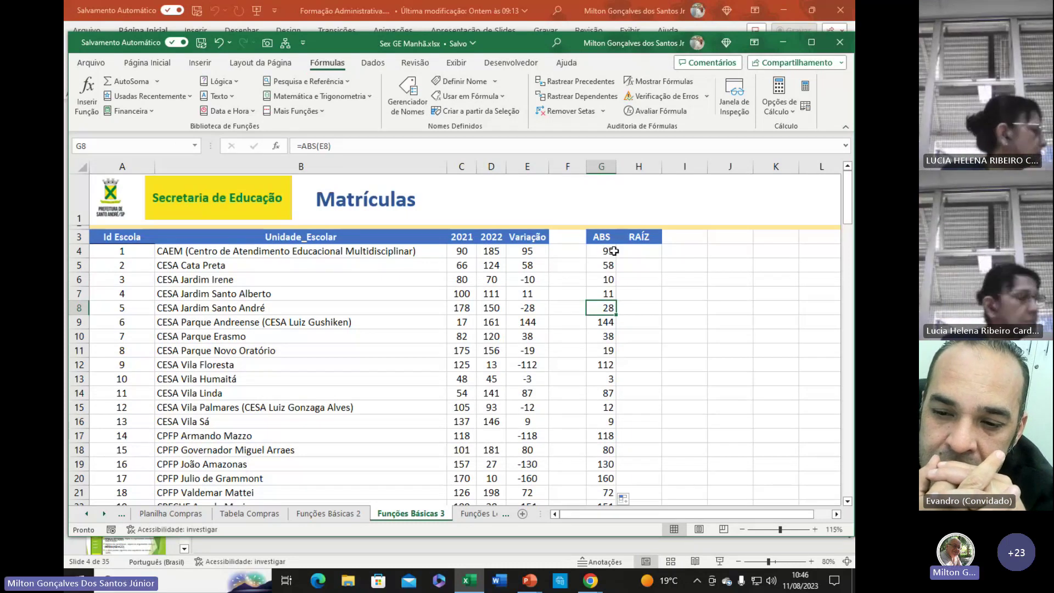
- Enter =RAIZ(E4) in the RAÍZ column's row 4 to get the square root of the Variação
click(643, 253)
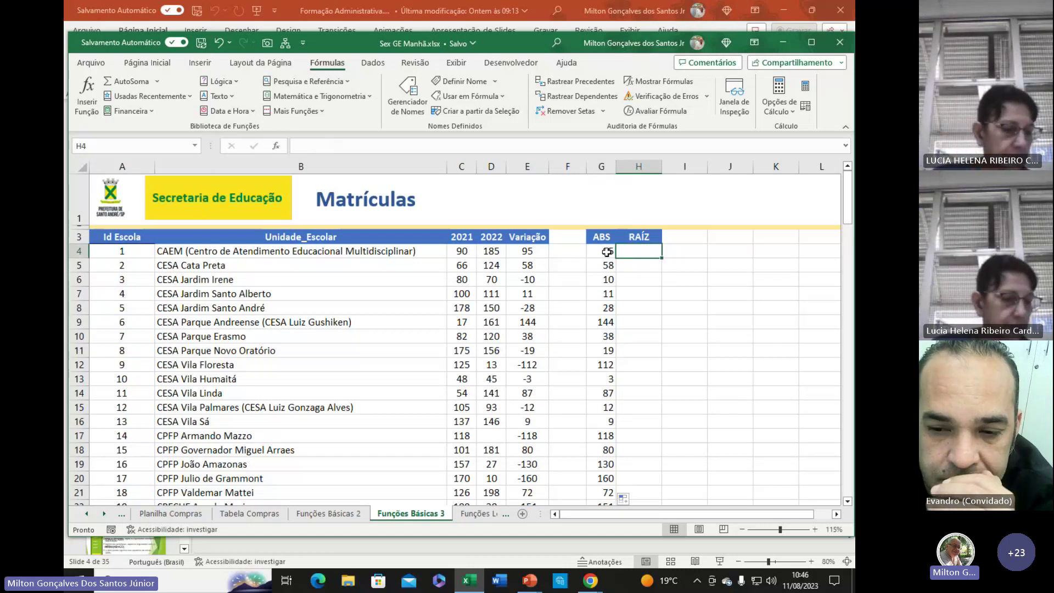
click(529, 252)
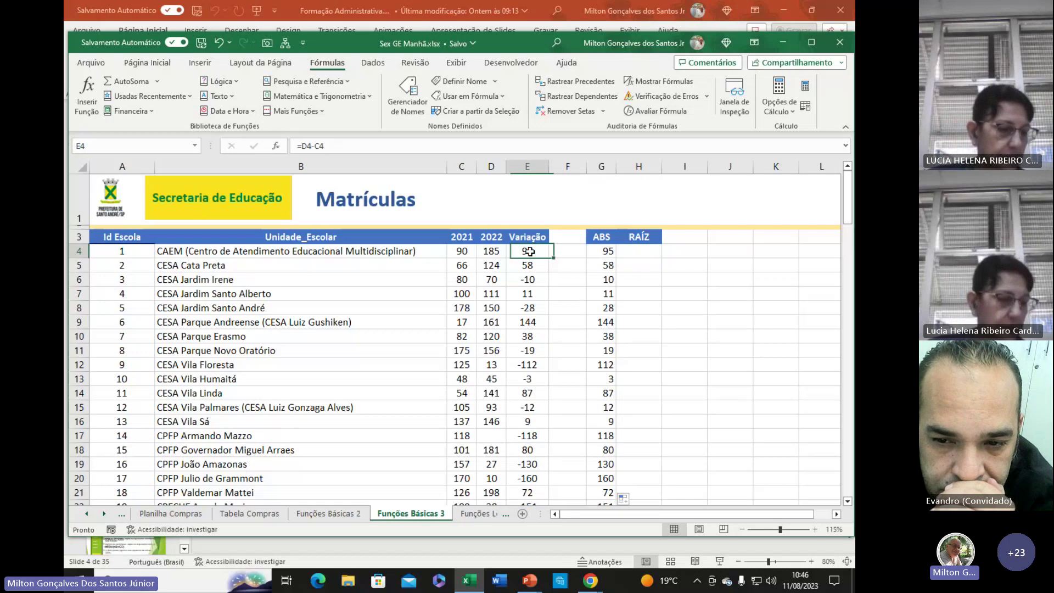
click(636, 248)
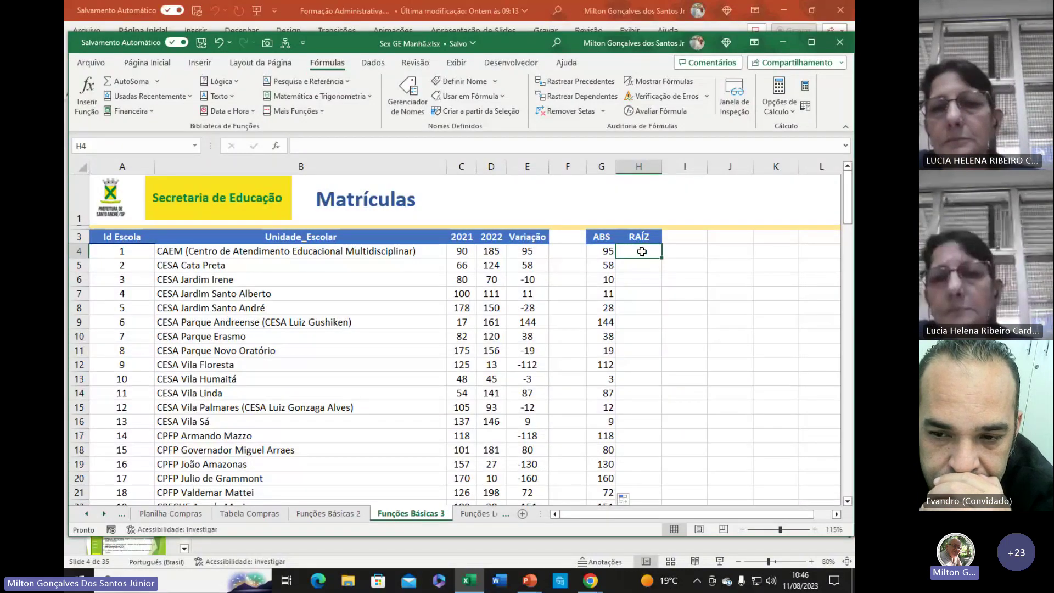
text(=R)
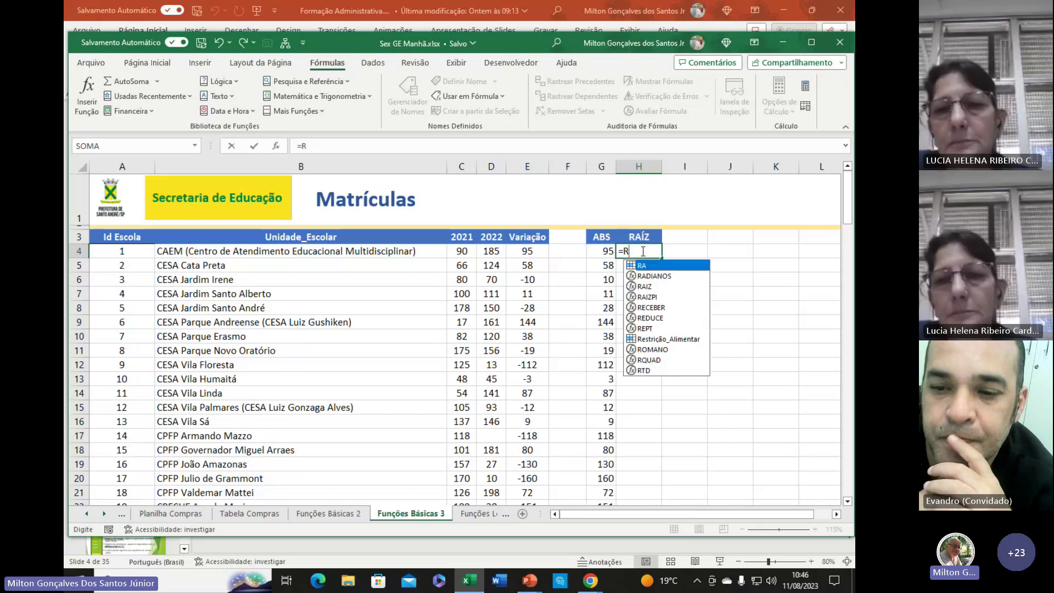
text(A)
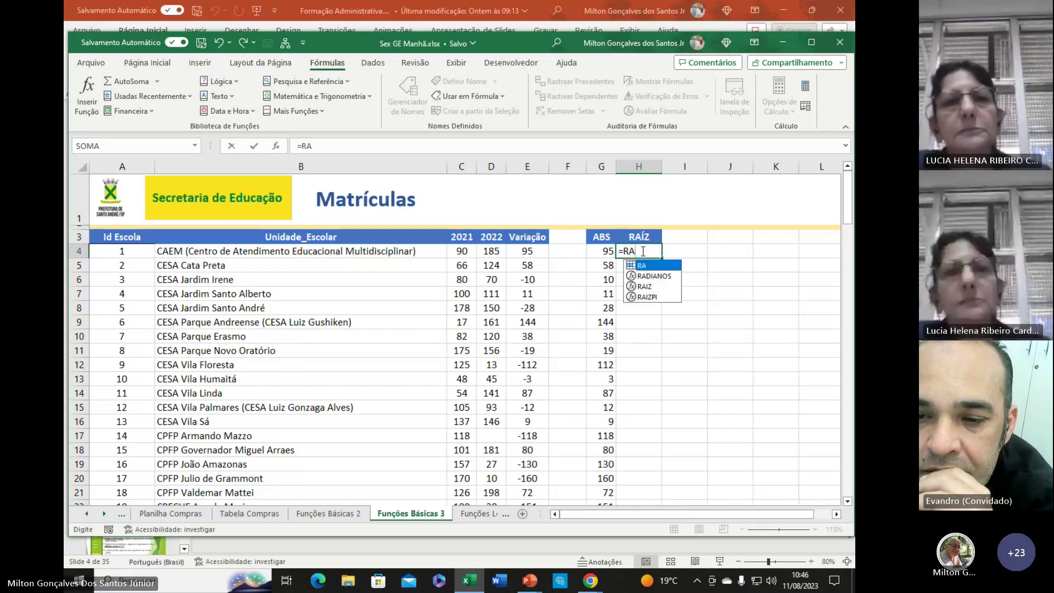
text(IZ()
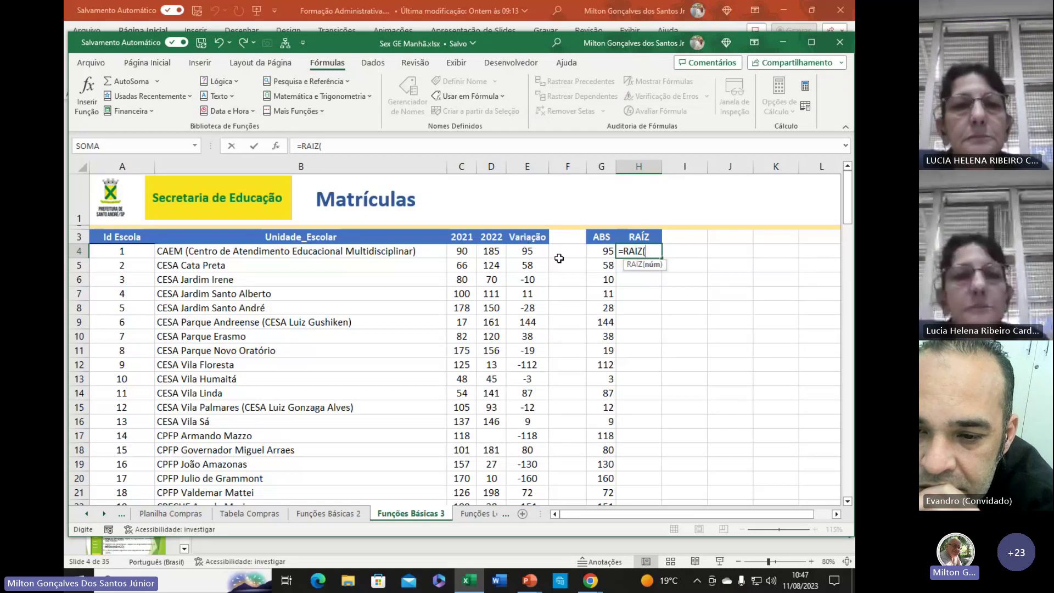
click(530, 252)
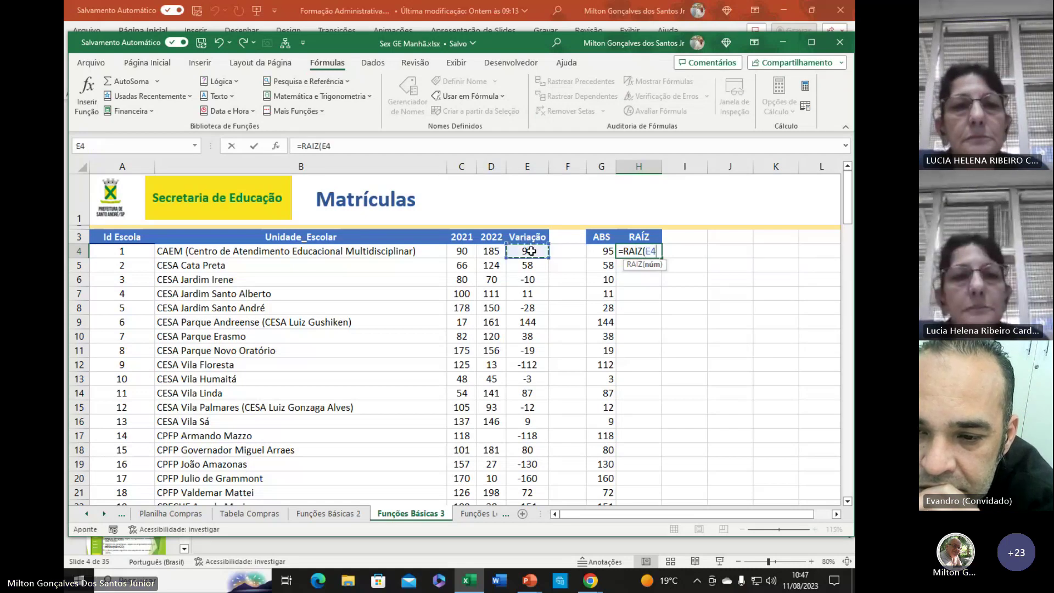
text())
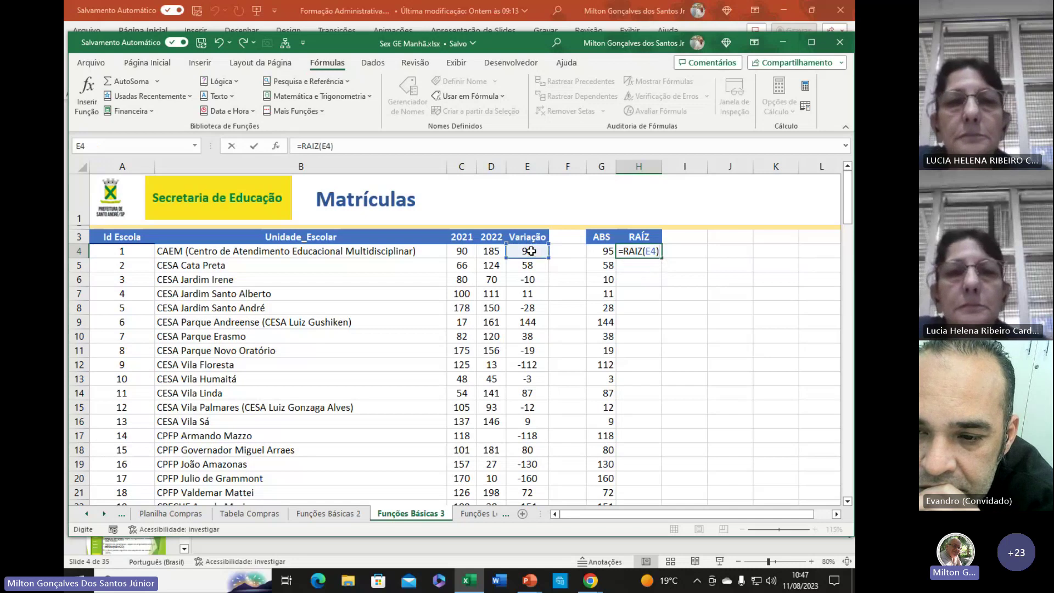
key(Return)
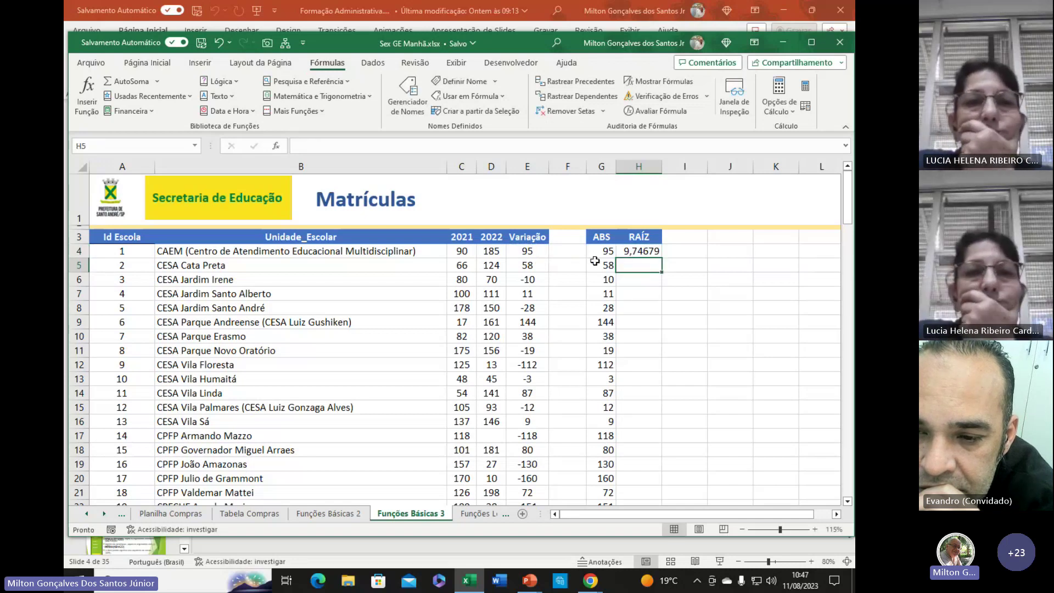
- Copy the RAÍZ formula from row 4 down the whole list of schools
click(640, 251)
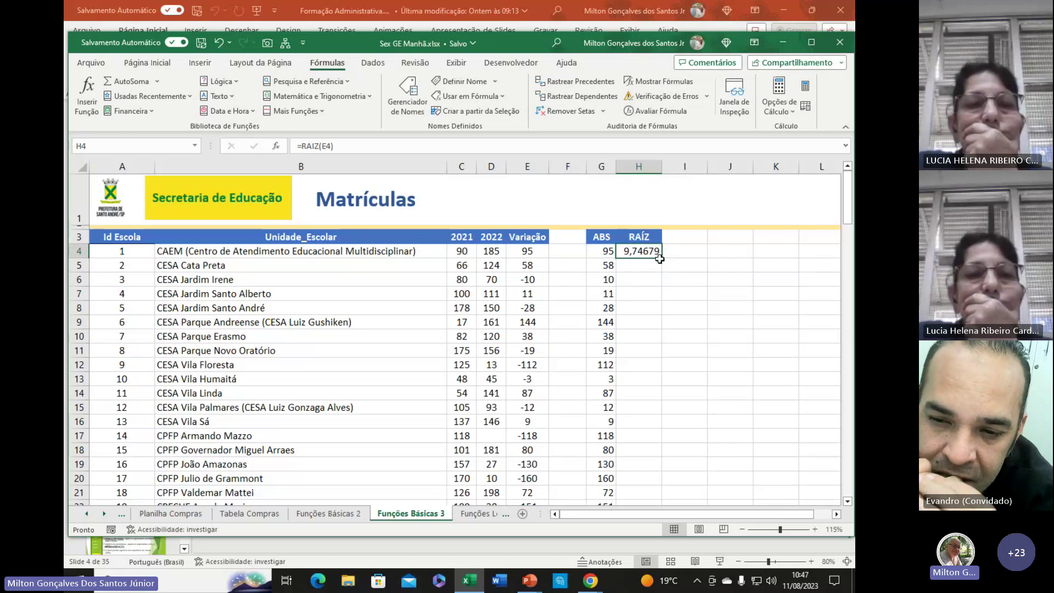
drag(659, 259, 664, 259)
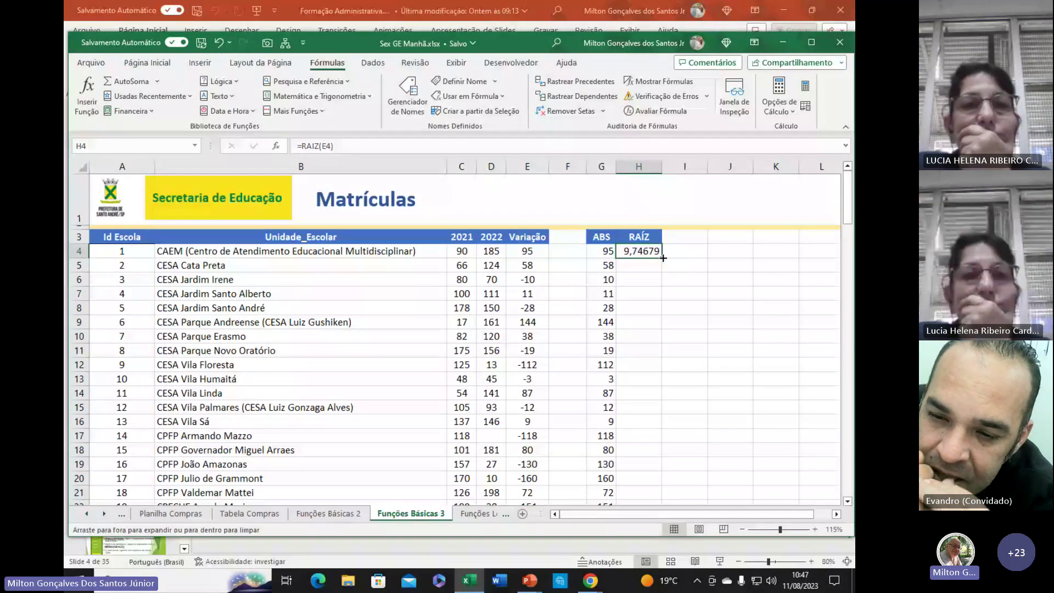
double_click(663, 258)
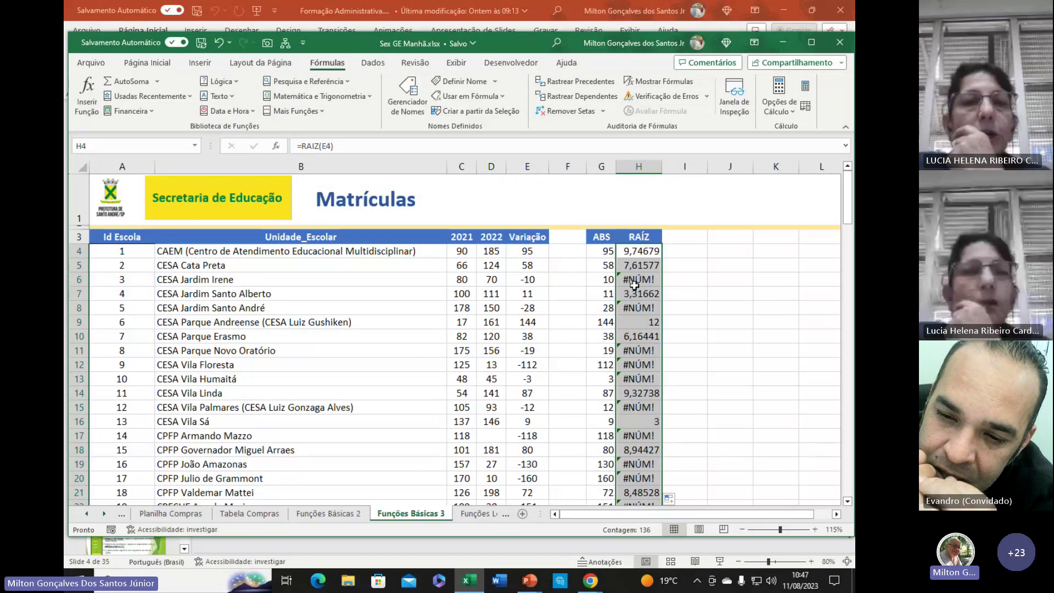
- Examine the error cells in the RAÍZ column, from row 6 to row 15, against the negative values in the Variação column
click(646, 279)
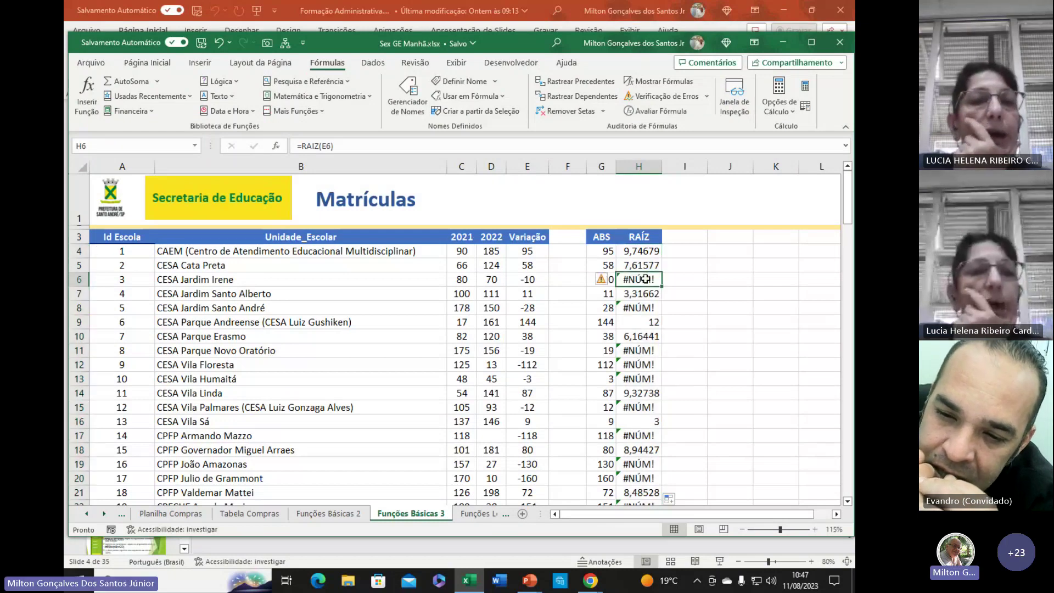
click(648, 308)
click(643, 351)
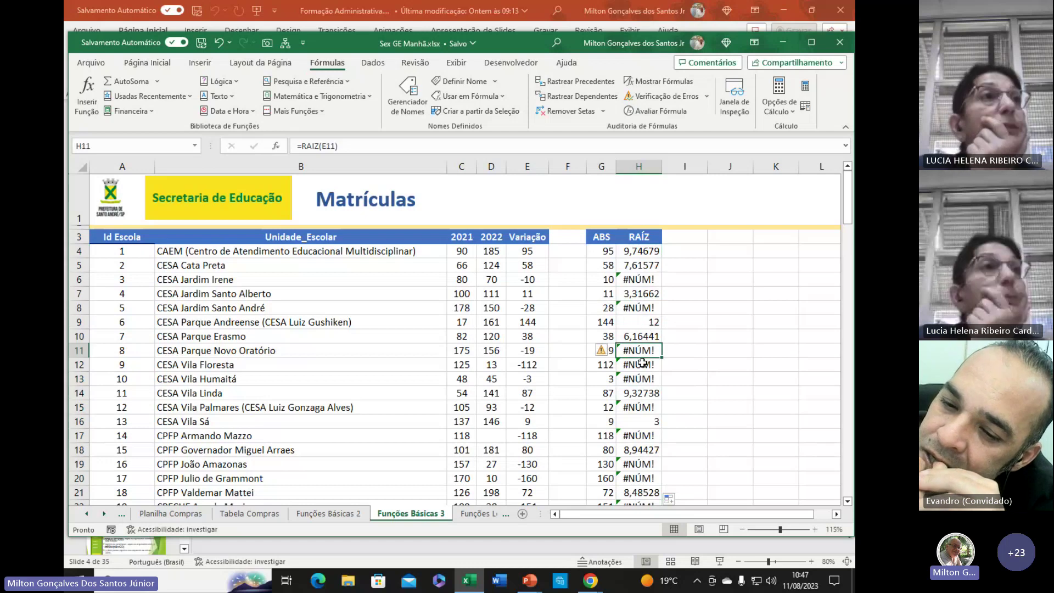
click(643, 363)
click(635, 380)
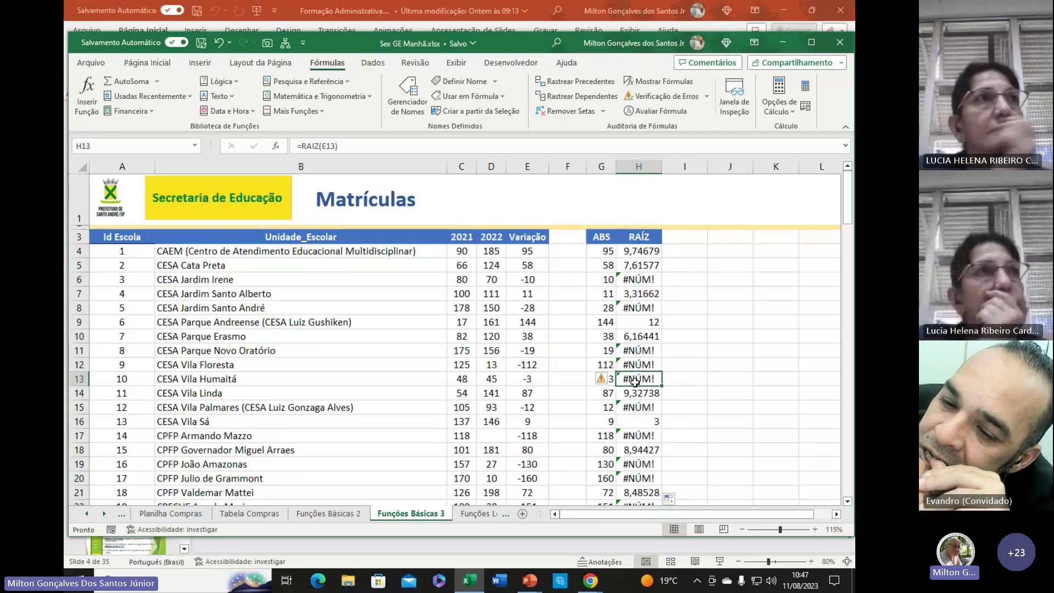
click(637, 408)
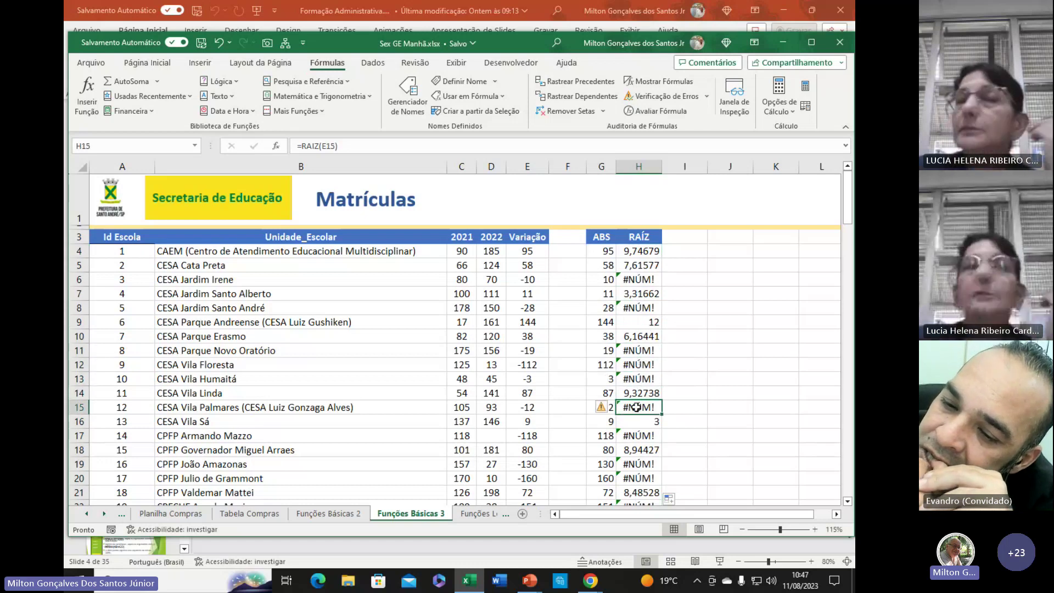
click(639, 277)
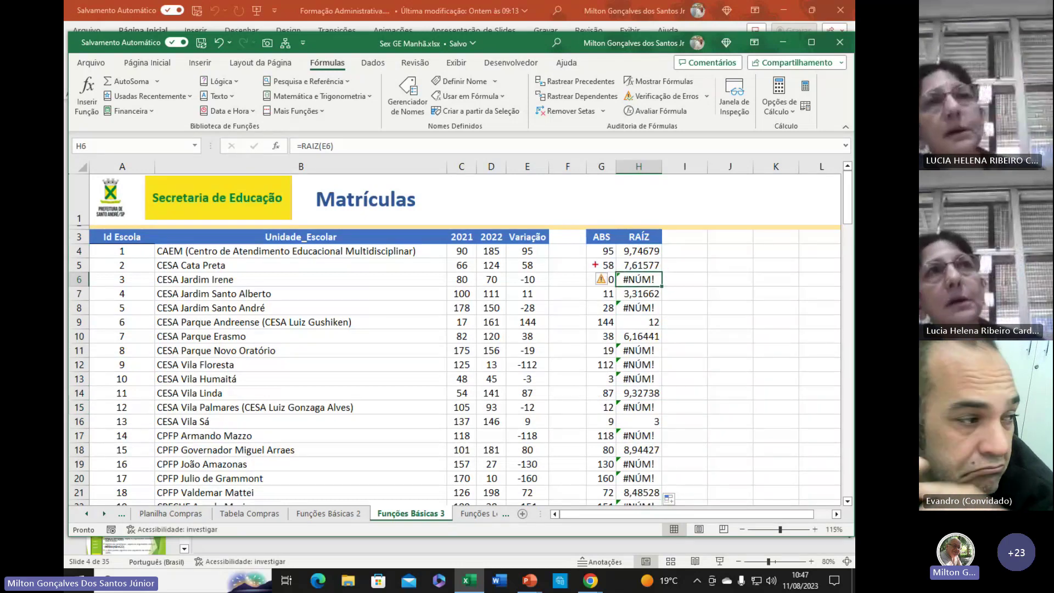
mouse_move(507, 269)
mouse_down()
mouse_move(553, 288)
mouse_move(560, 253)
mouse_up()
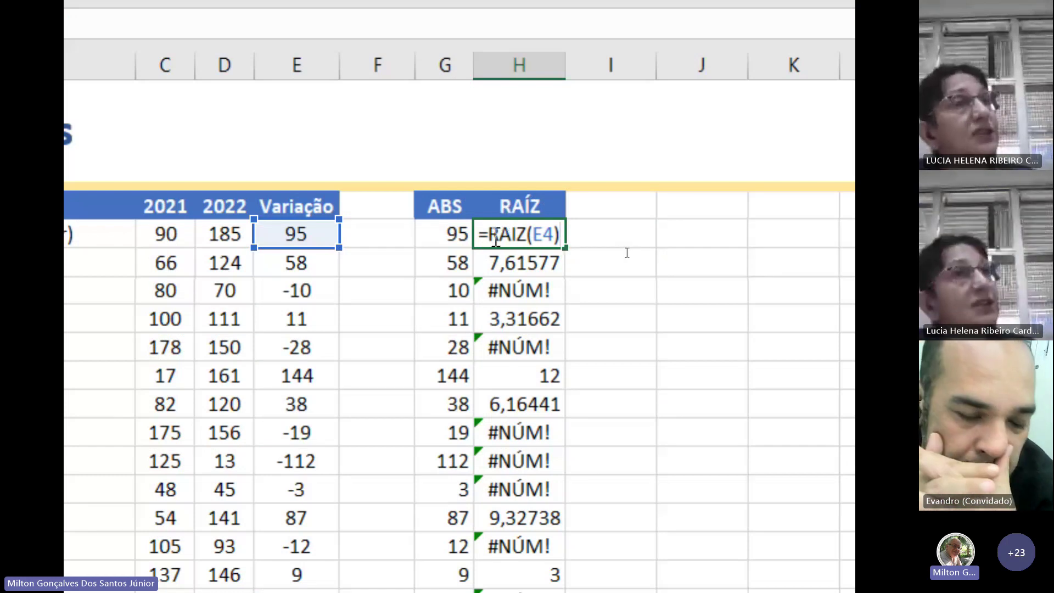
- Change the RAÍZ formula in row 4 to =RAIZ(ABS(E4)) and copy it down the whole list of schools
click(538, 233)
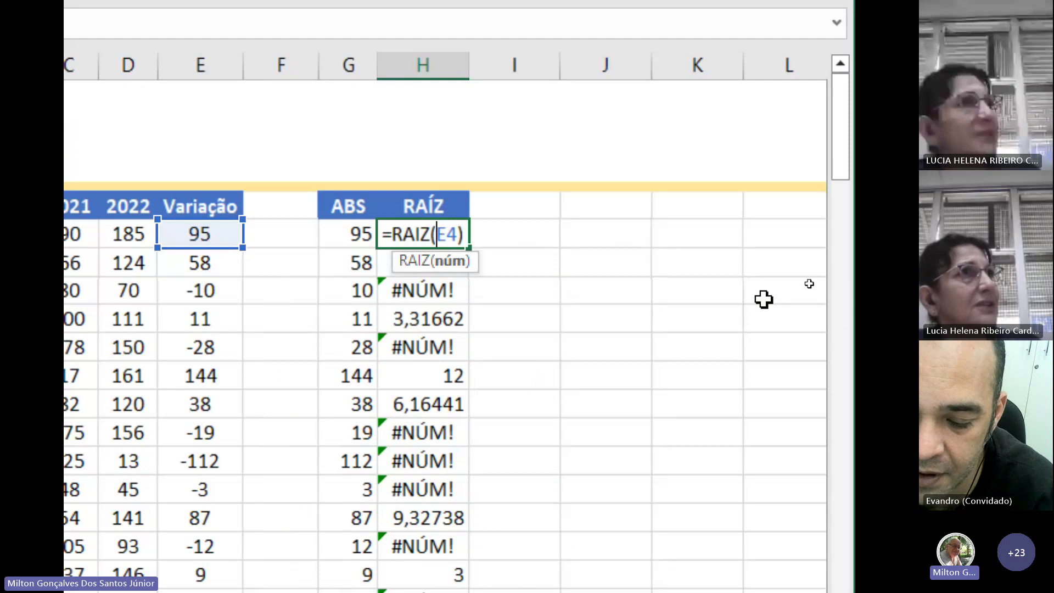
text(AB)
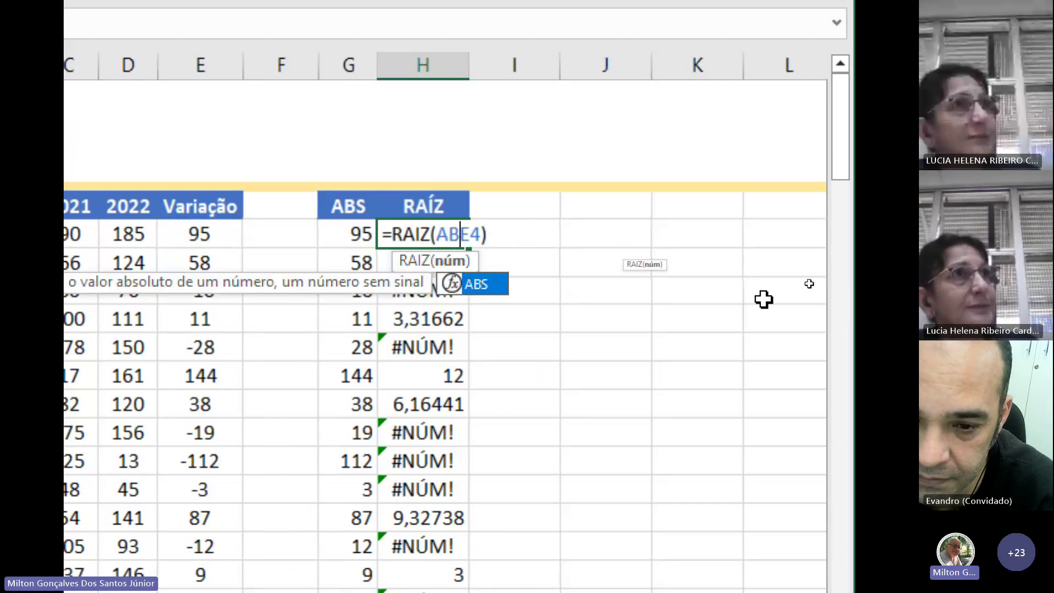
text(S()
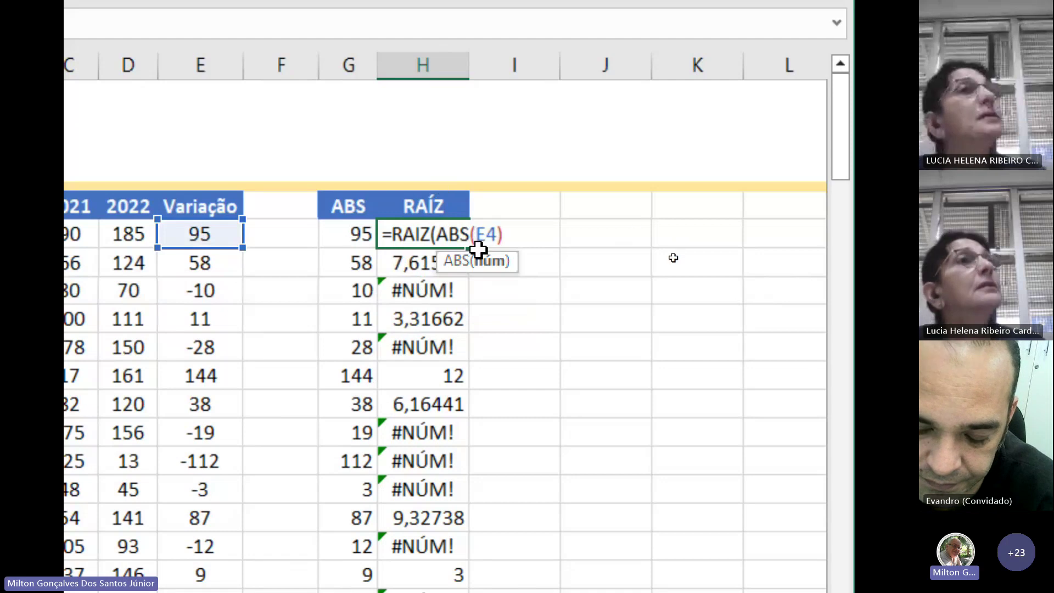
key(End)
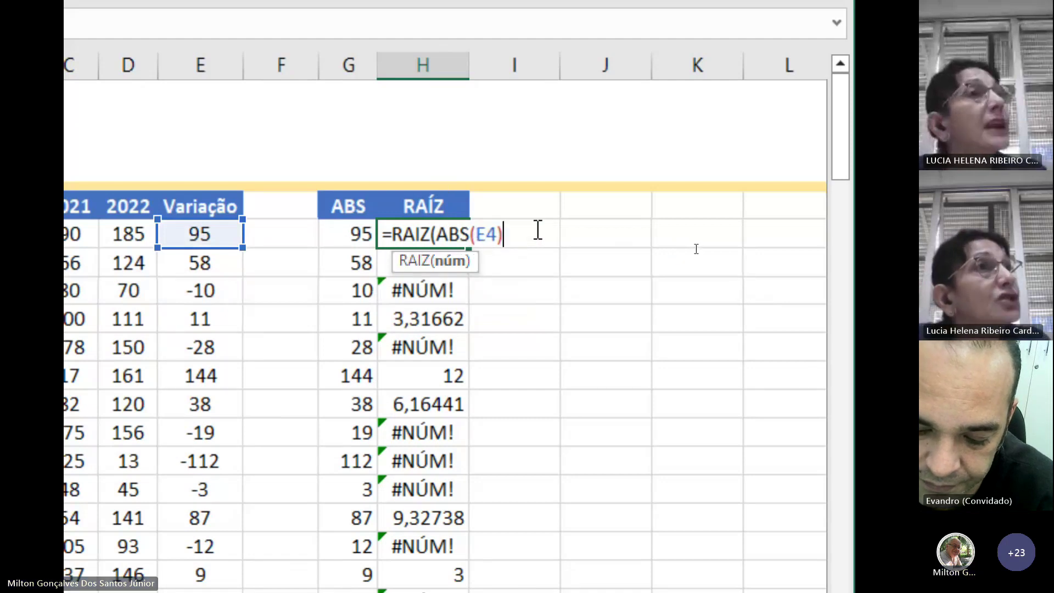
text())
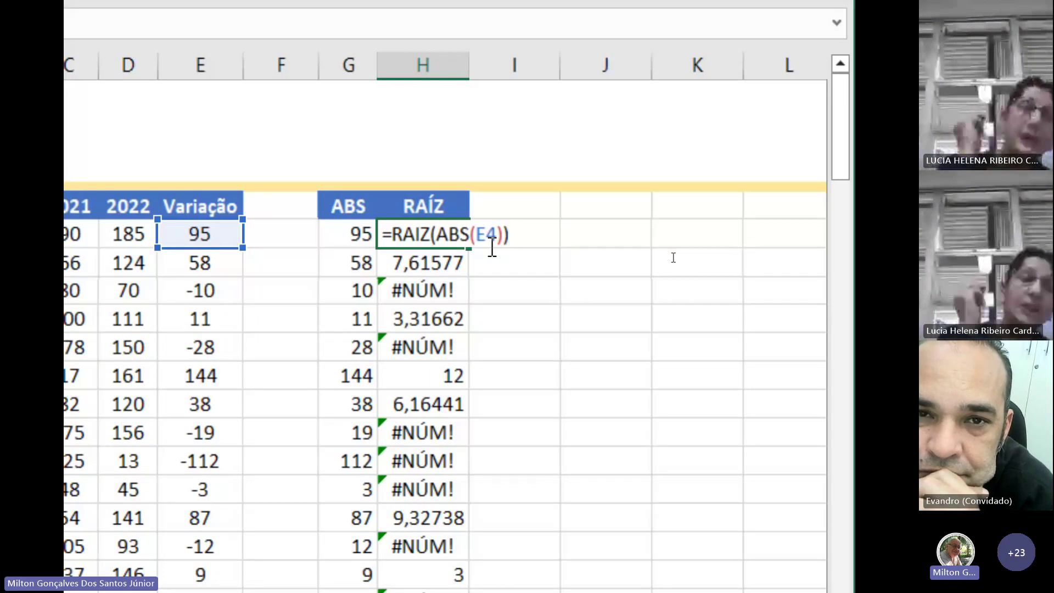
key(Return)
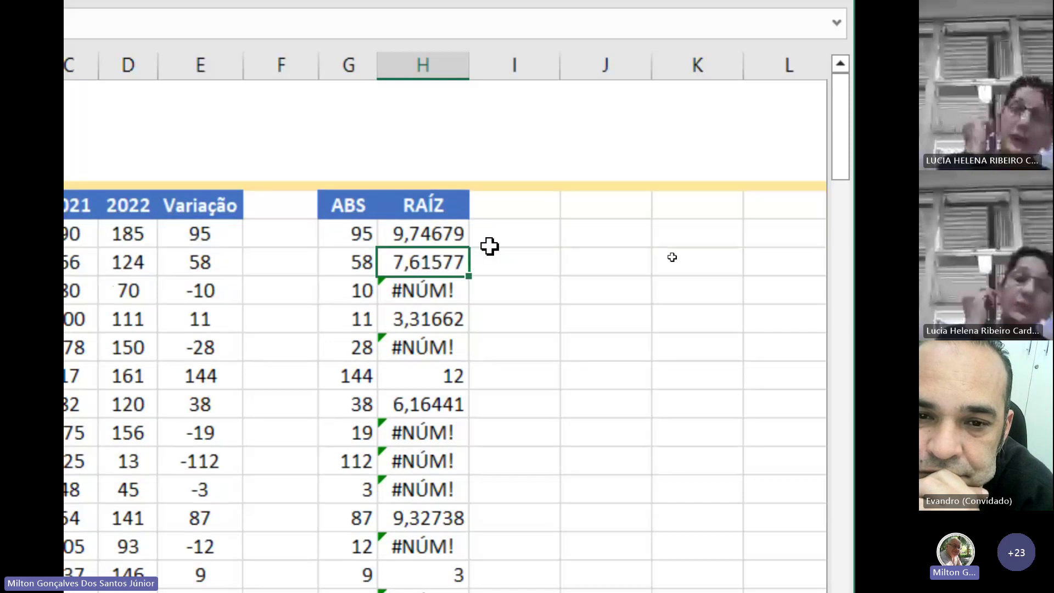
click(429, 234)
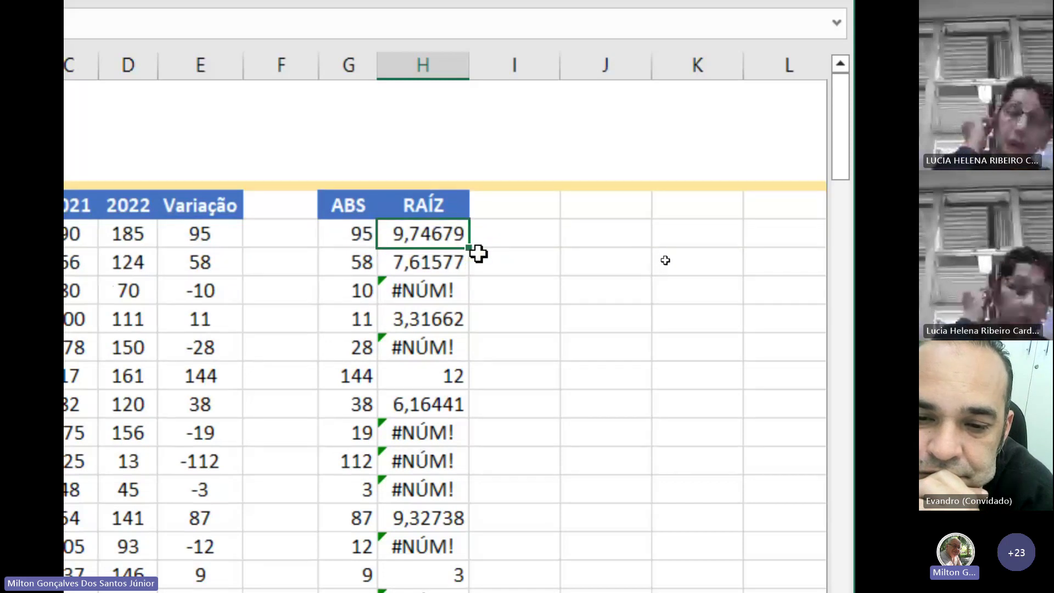
double_click(470, 248)
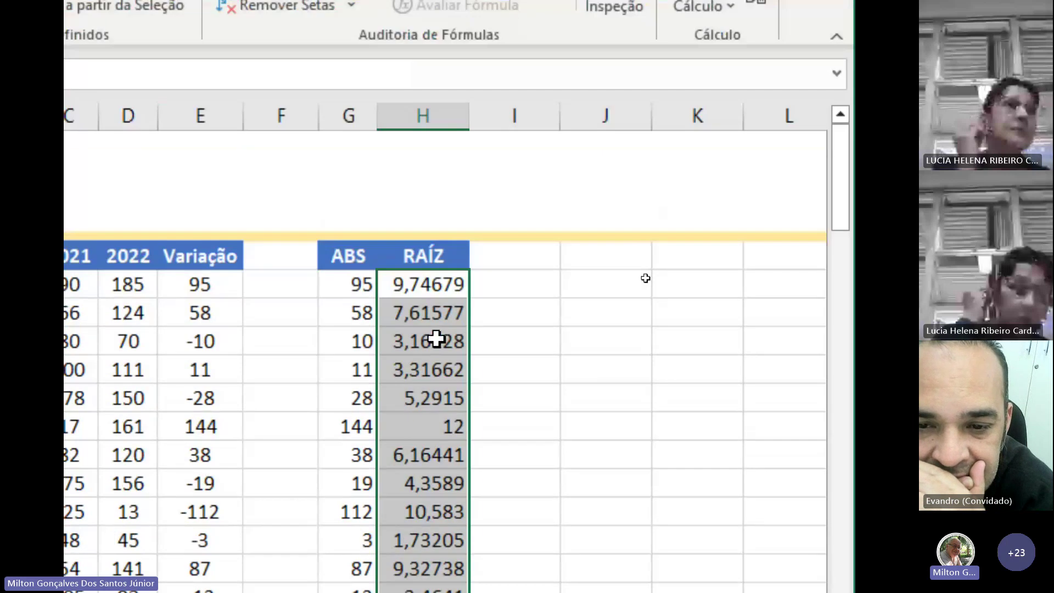
- Review the nested RAIZ and ABS formula in row 4, leaving it as it is, along with the ABS and RAÍZ column headings
click(426, 285)
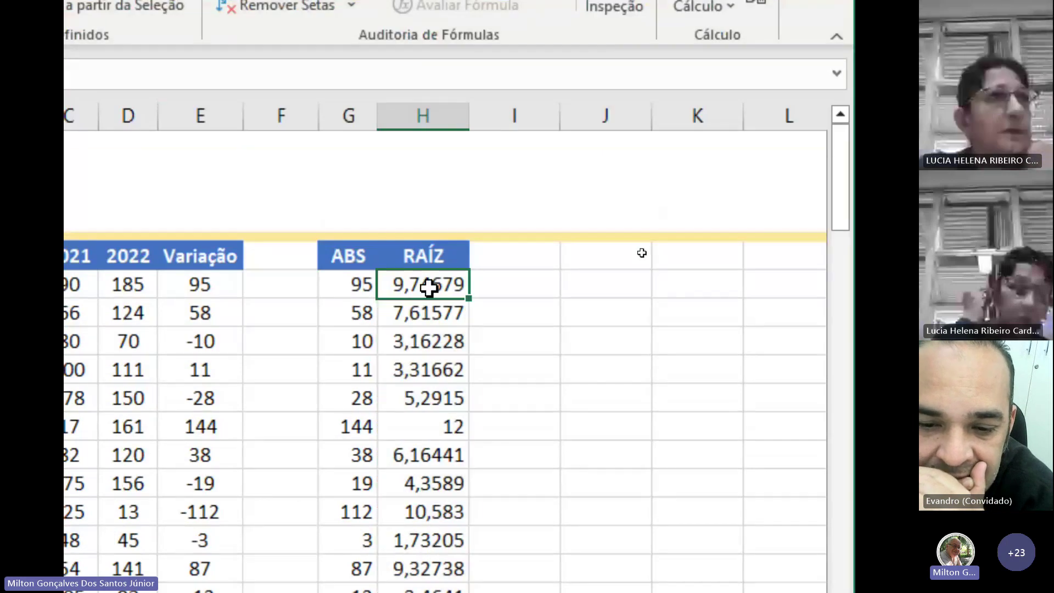
double_click(433, 286)
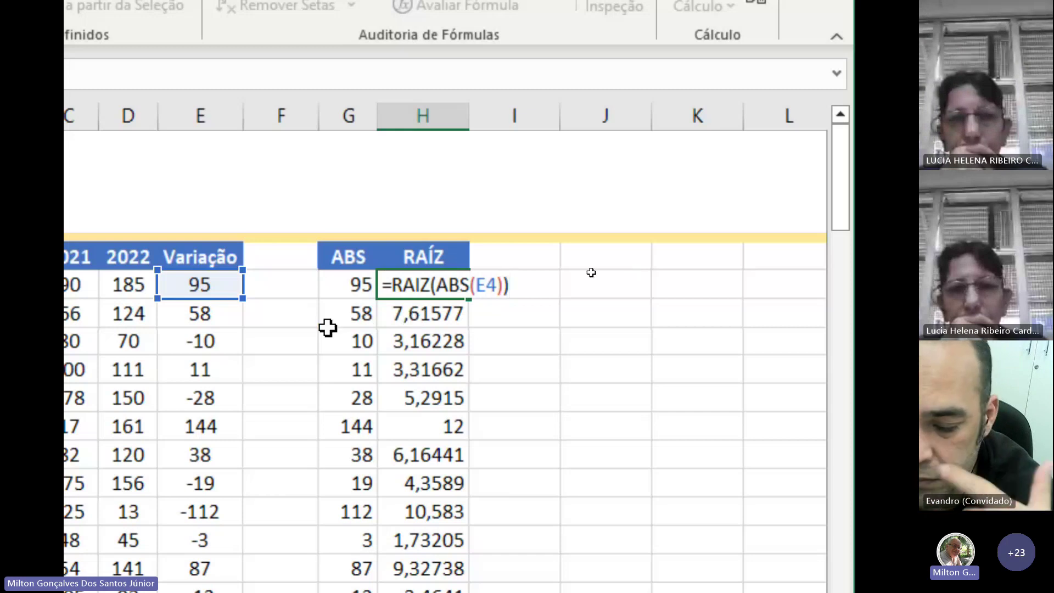
key(ctrl+Return)
key(Down)
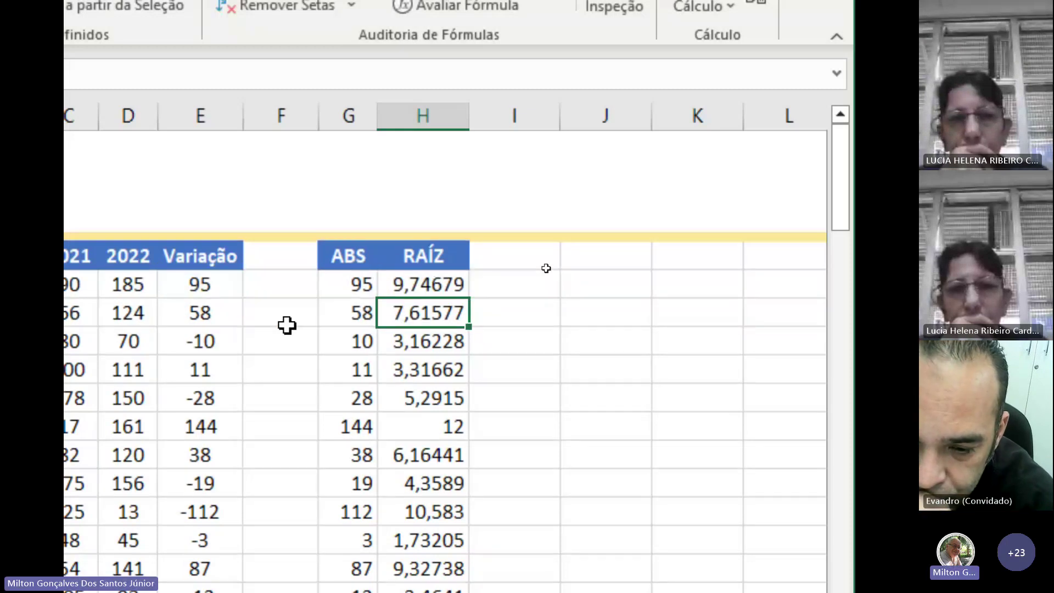
click(369, 257)
click(433, 252)
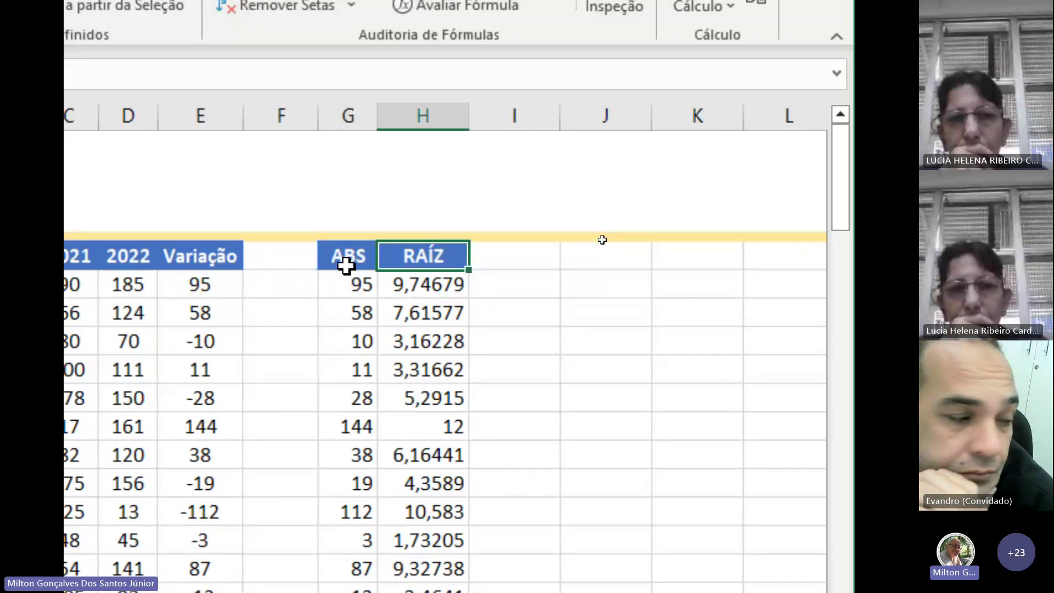
click(346, 265)
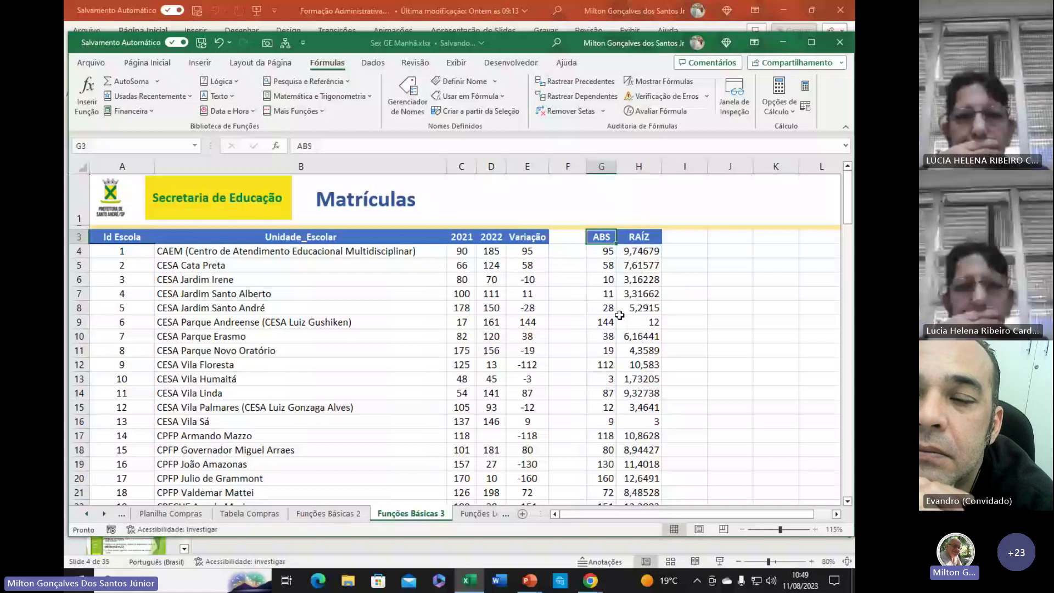
click(416, 323)
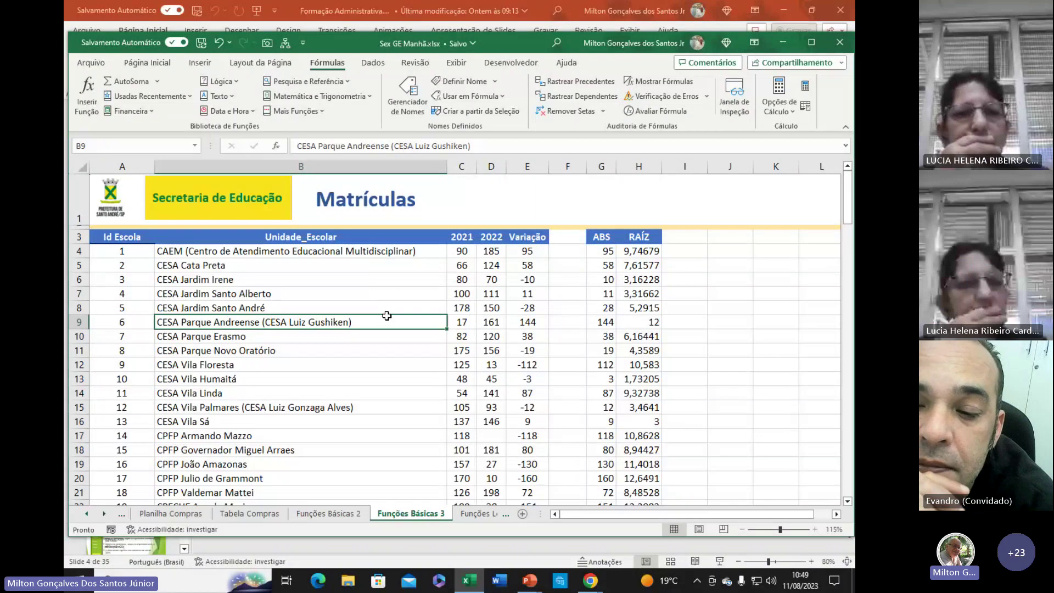
- Go back to the main menu through the Funções Básicas 2 sheet and open the Subtotal sheet listed under Aula 2
click(329, 514)
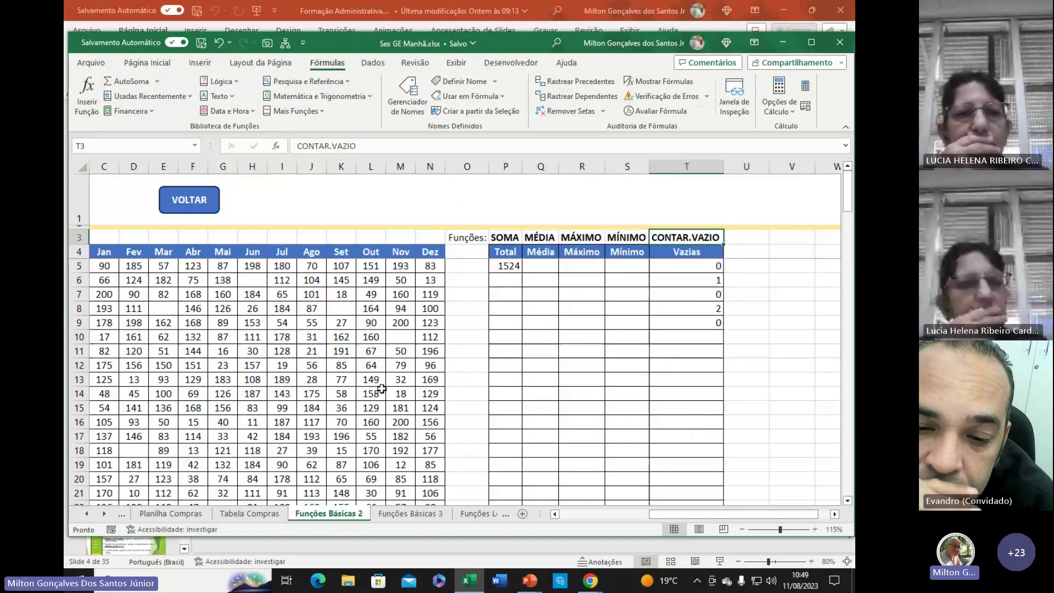
click(190, 200)
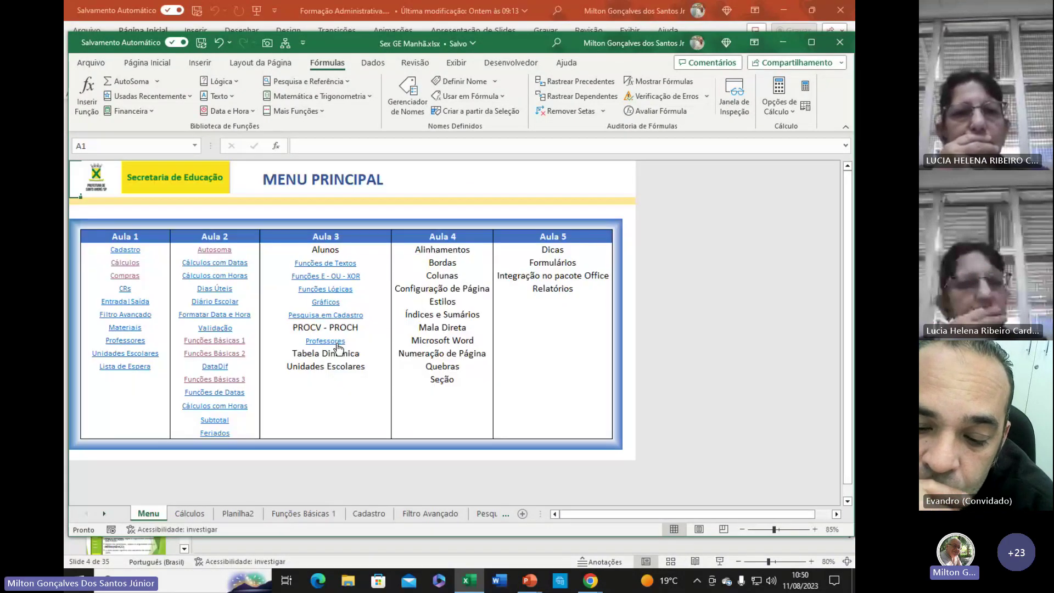
click(215, 427)
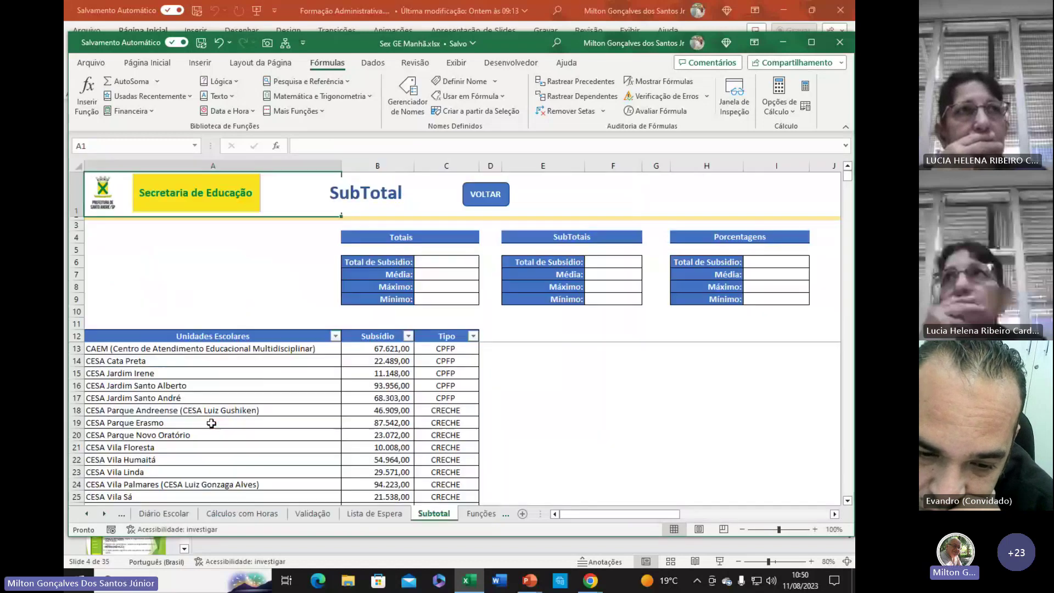
click(670, 437)
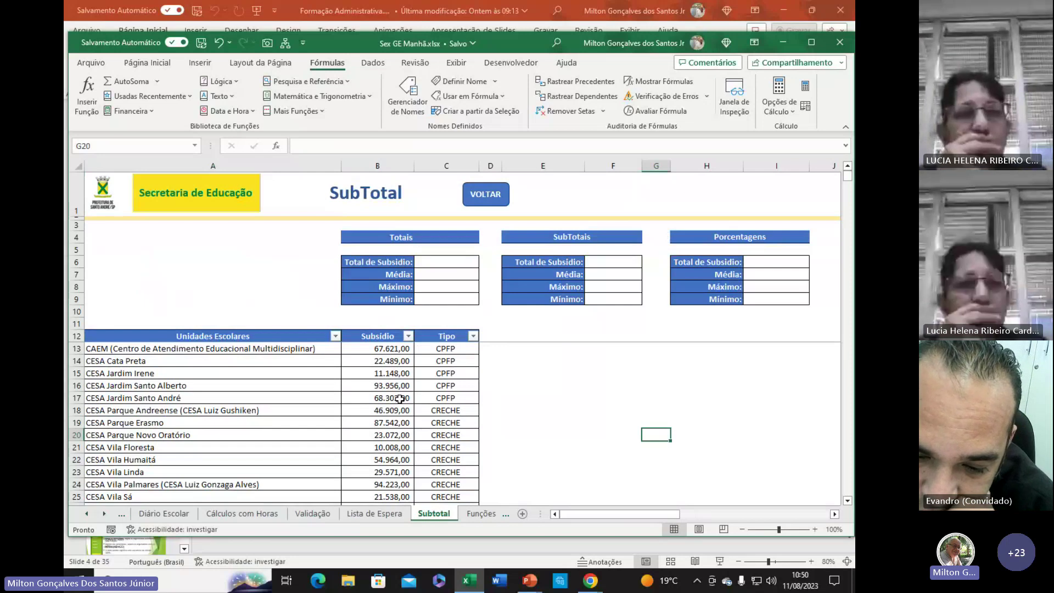
- Examine the school names and Subsídio values down to the end of the list, and return to the first row
click(239, 412)
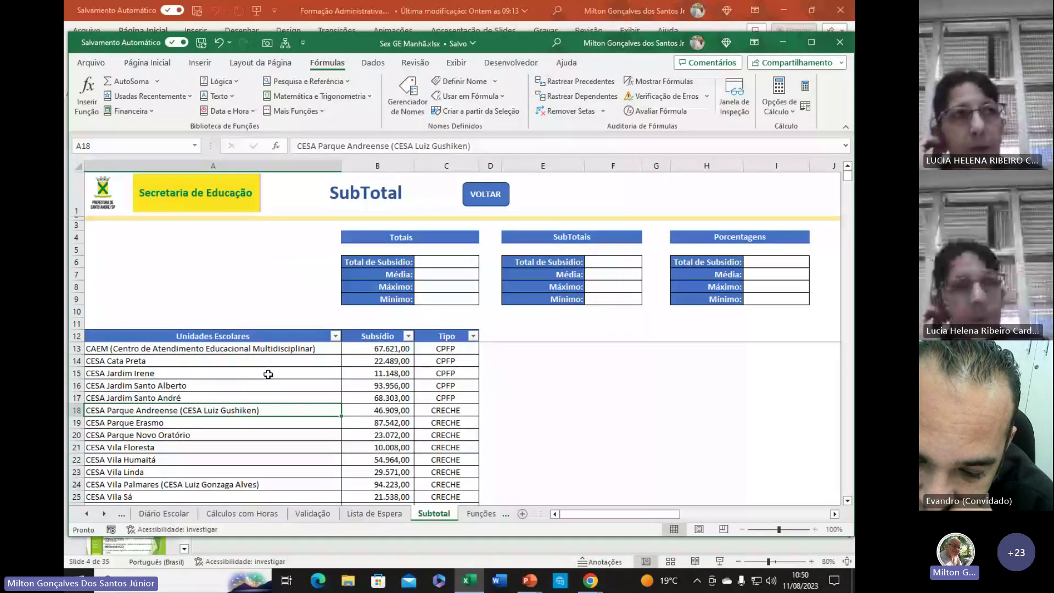
drag(385, 348, 394, 460)
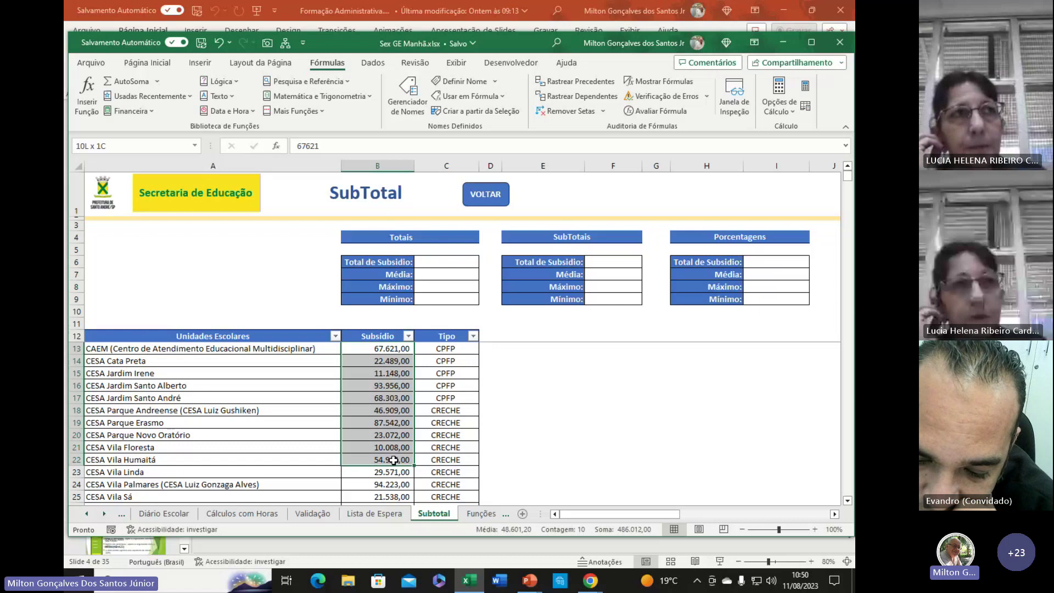
click(387, 348)
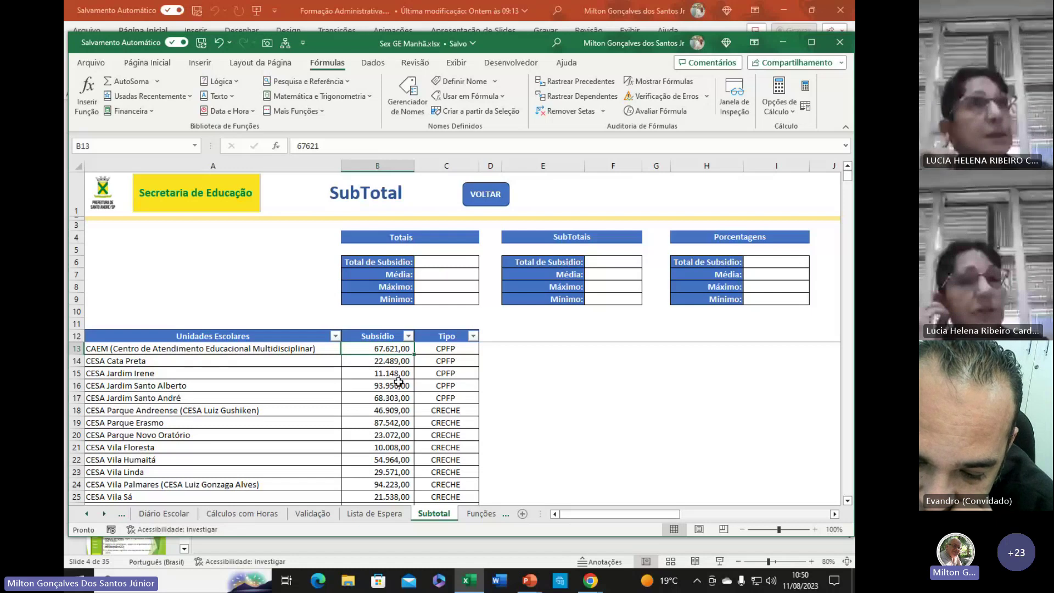
click(400, 397)
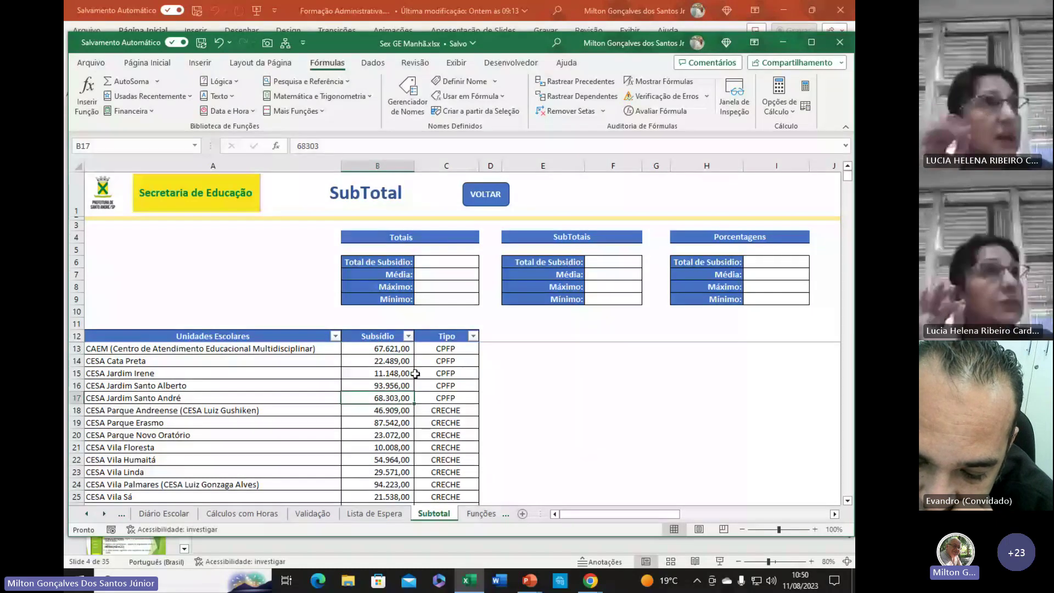
click(395, 350)
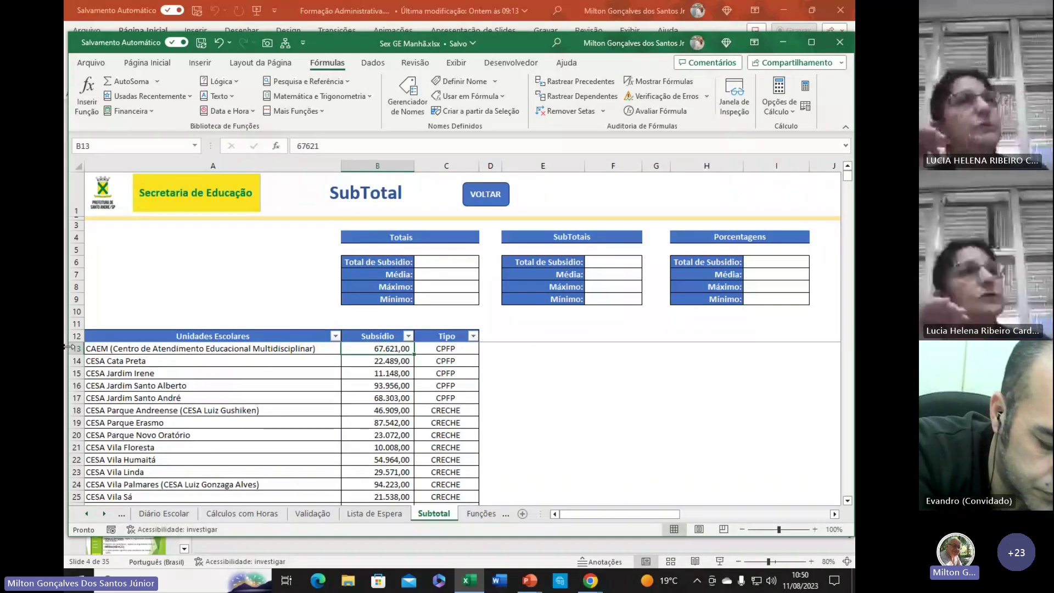
click(387, 411)
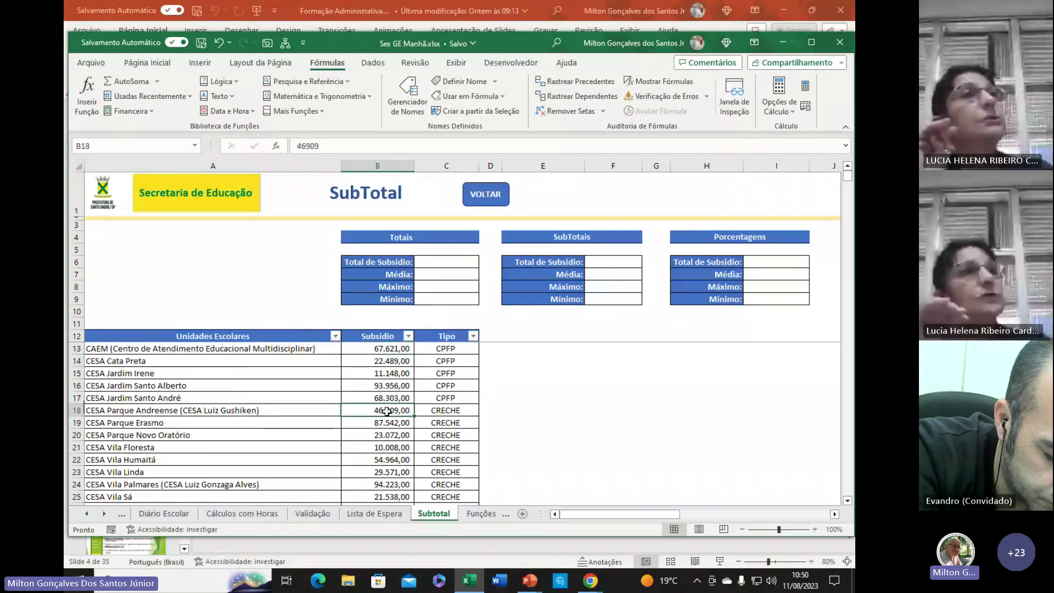
key(ctrl+Down)
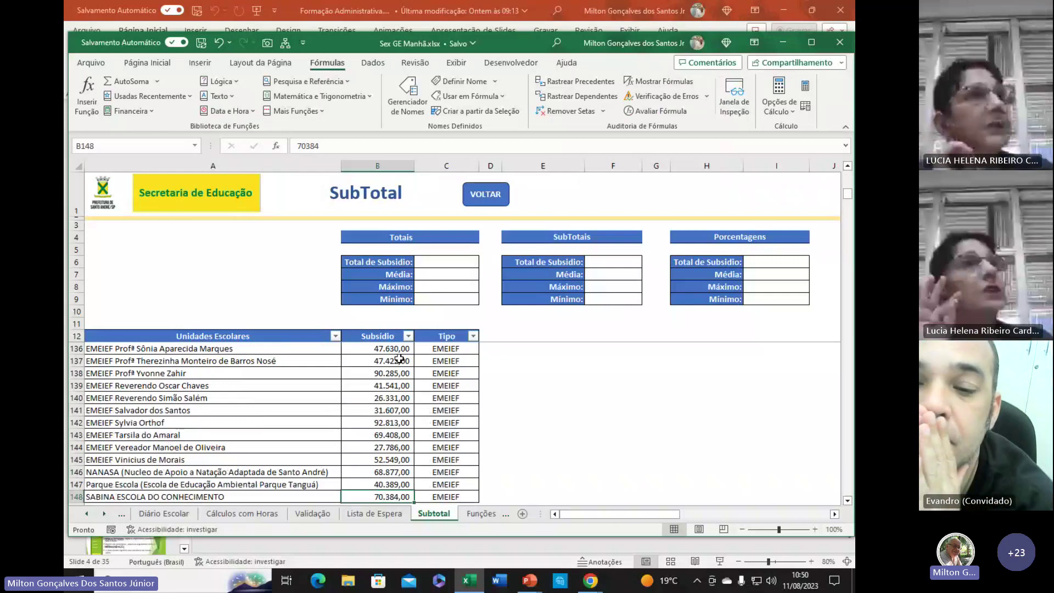
scroll(183, 475, down, 1)
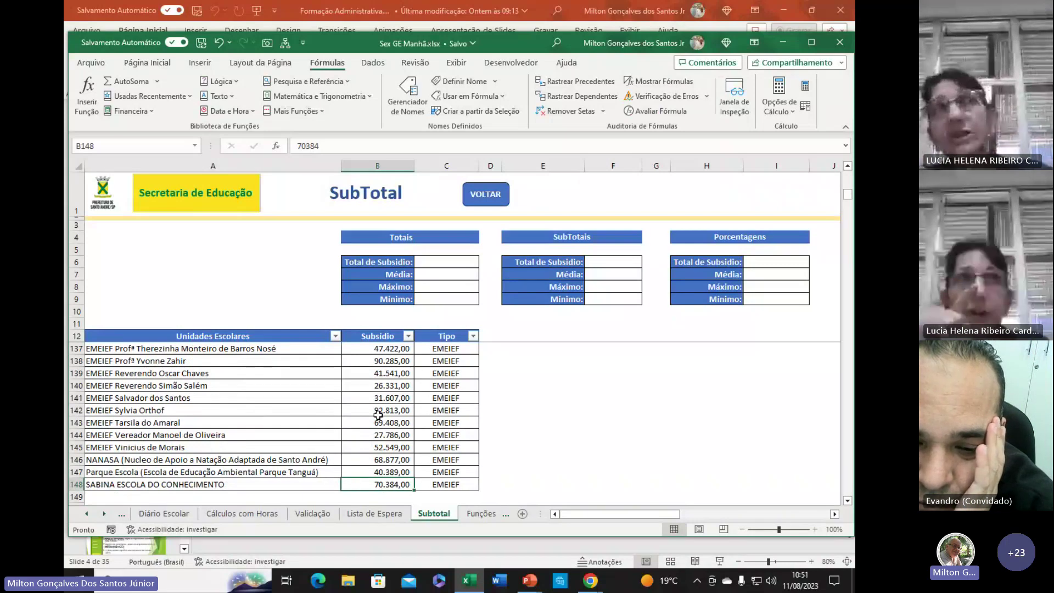
key(ctrl+Home)
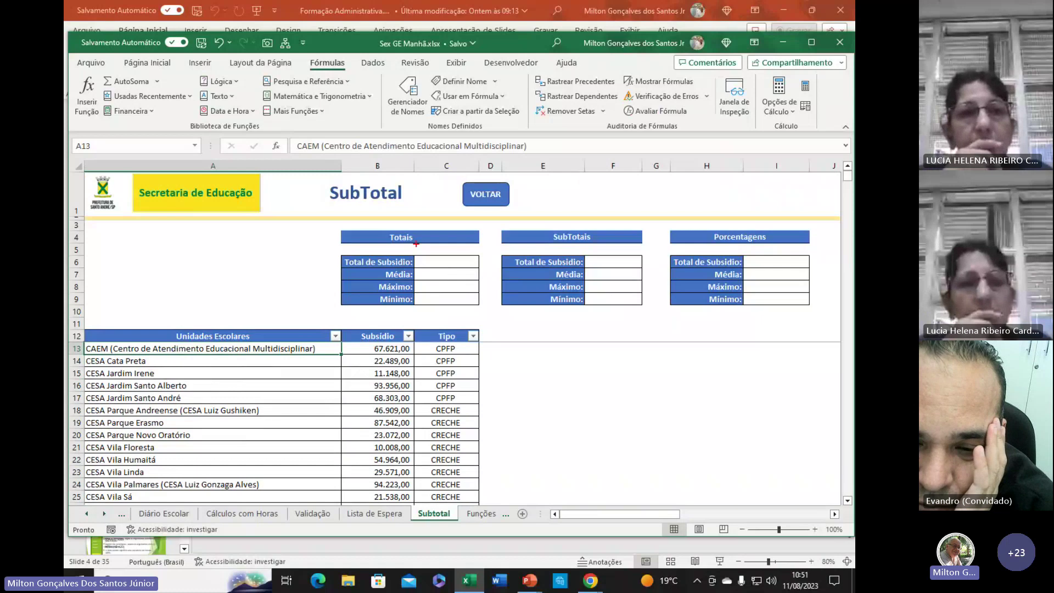
- Enter =SOMA(B13:B148) in cell C6 as the Total de Subsídio of the Totais block
drag(386, 227, 428, 249)
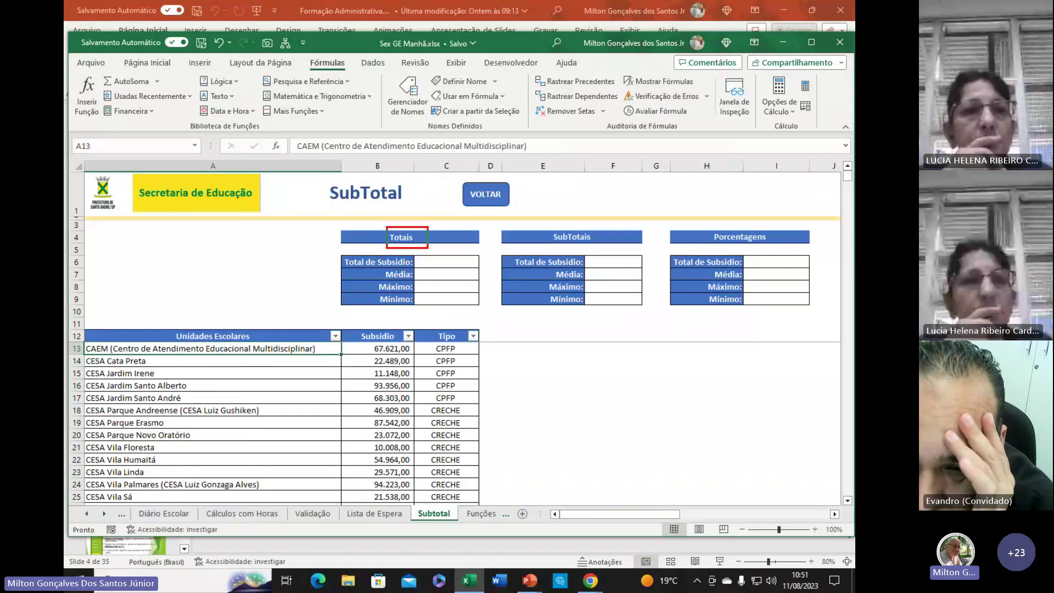
click(427, 261)
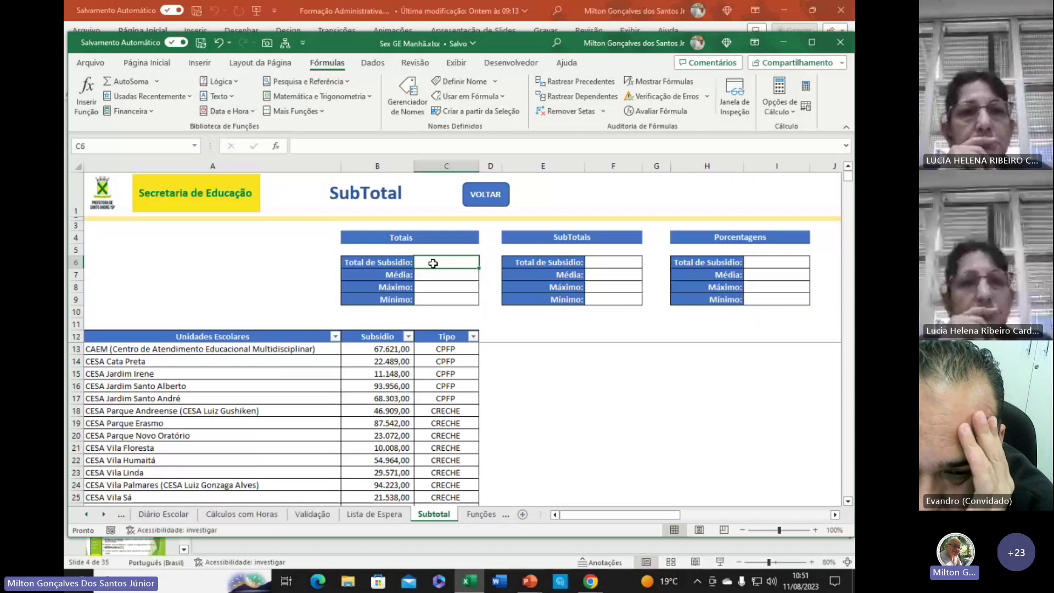
text(=SOMA)
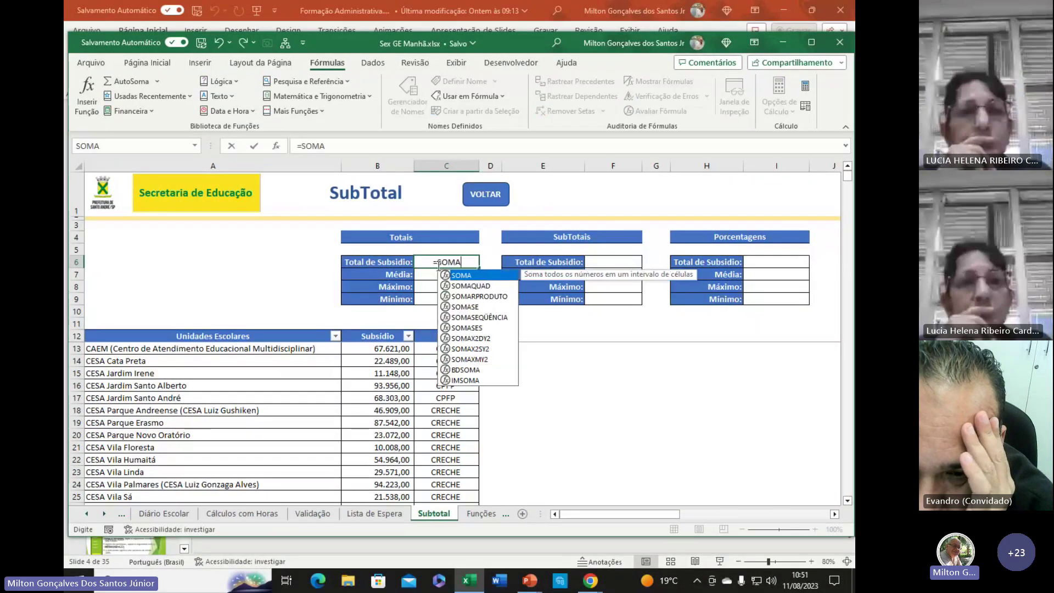
text(()
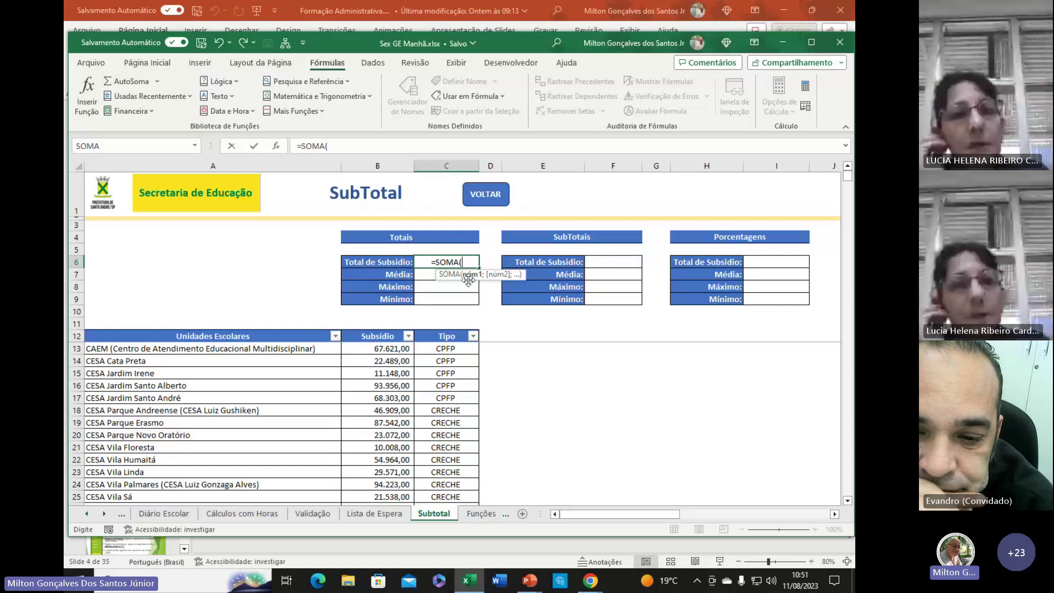
text(B)
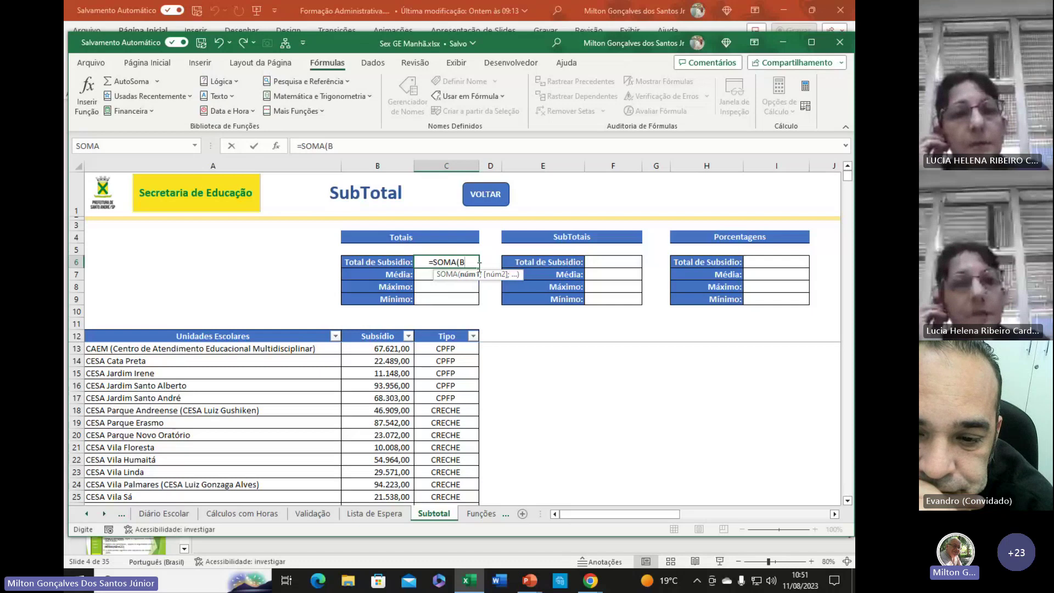
text(13)
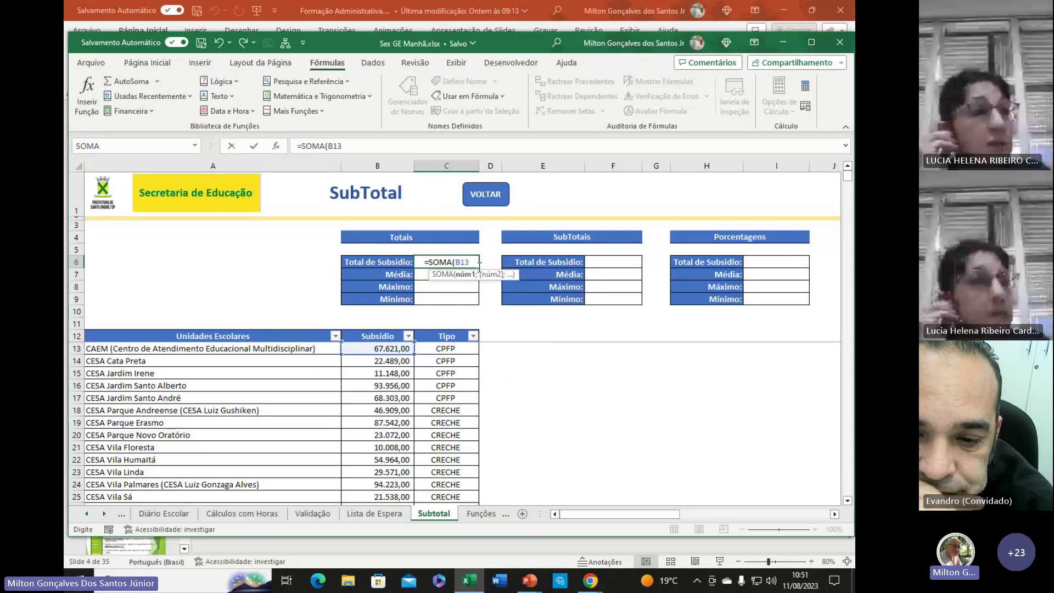
text(:)
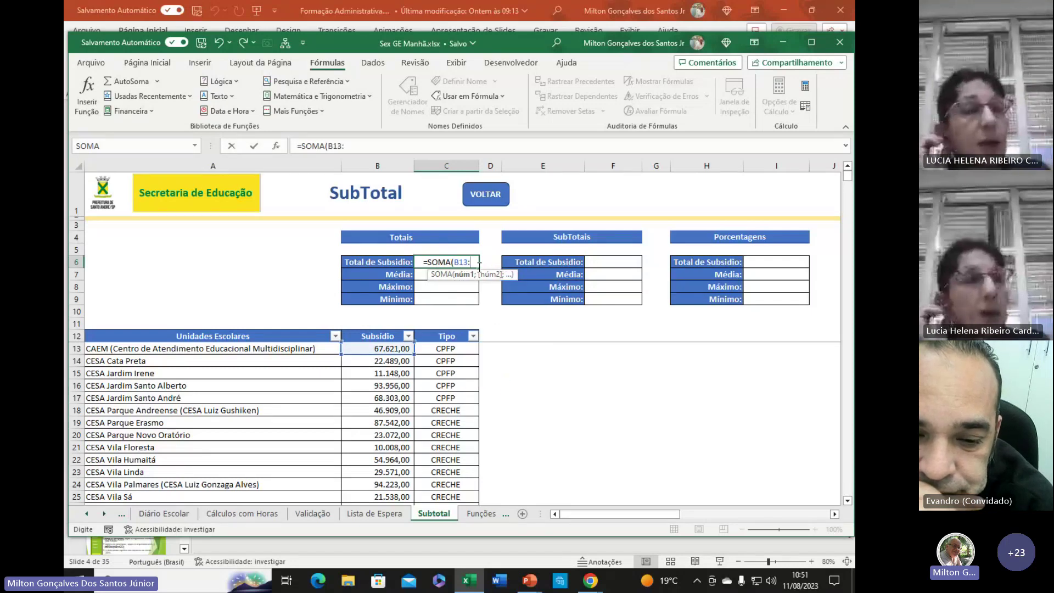
text(B1)
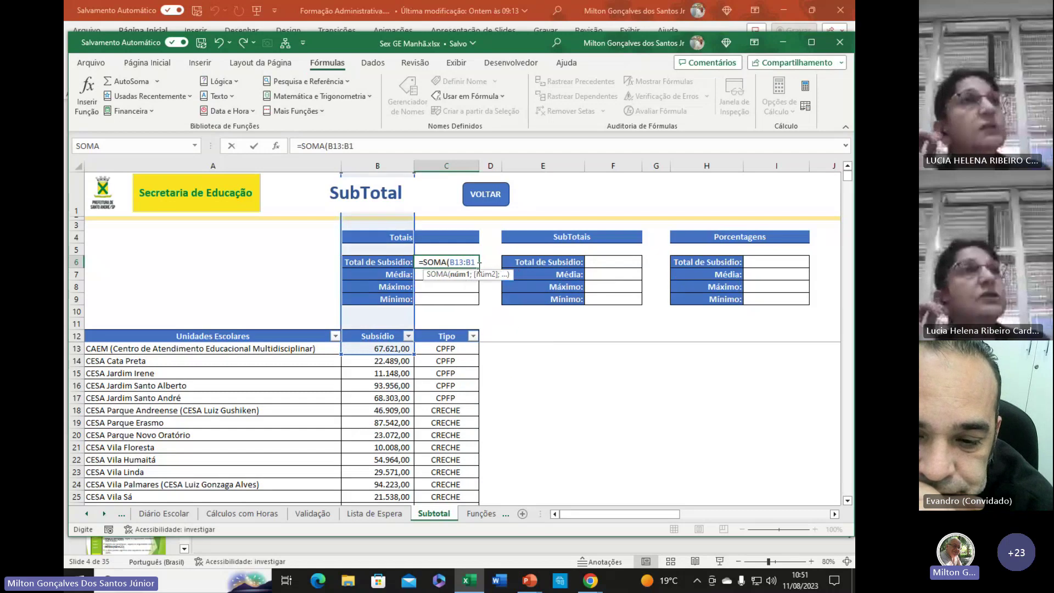
text(48)
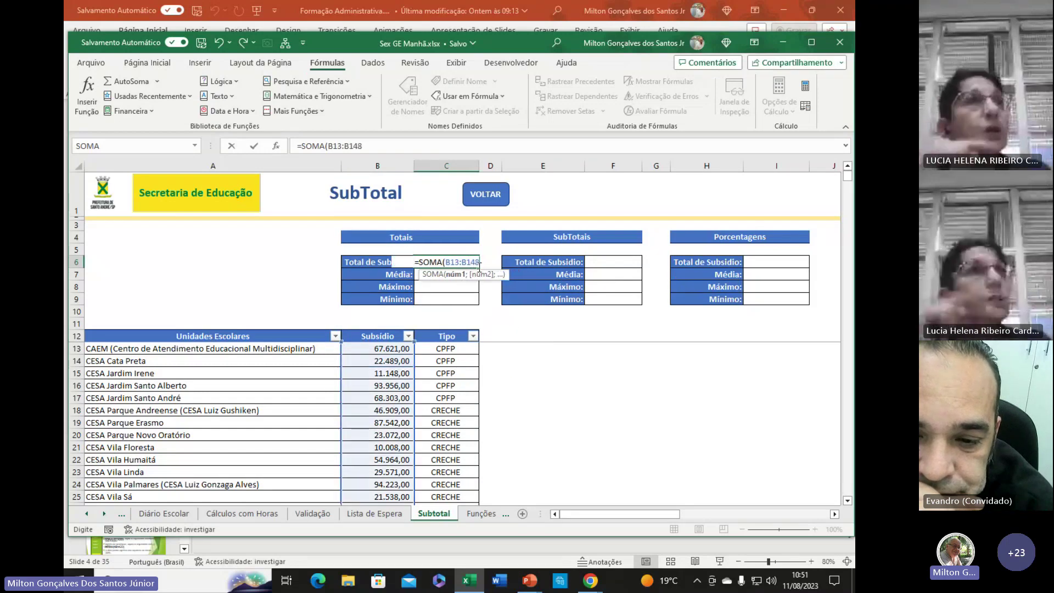
text())
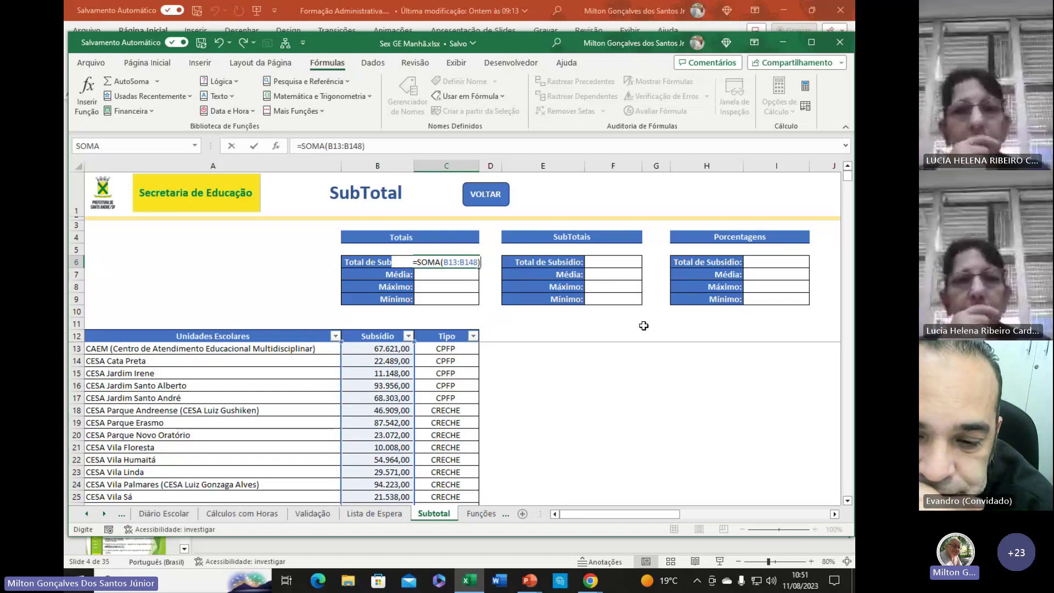
key(Escape)
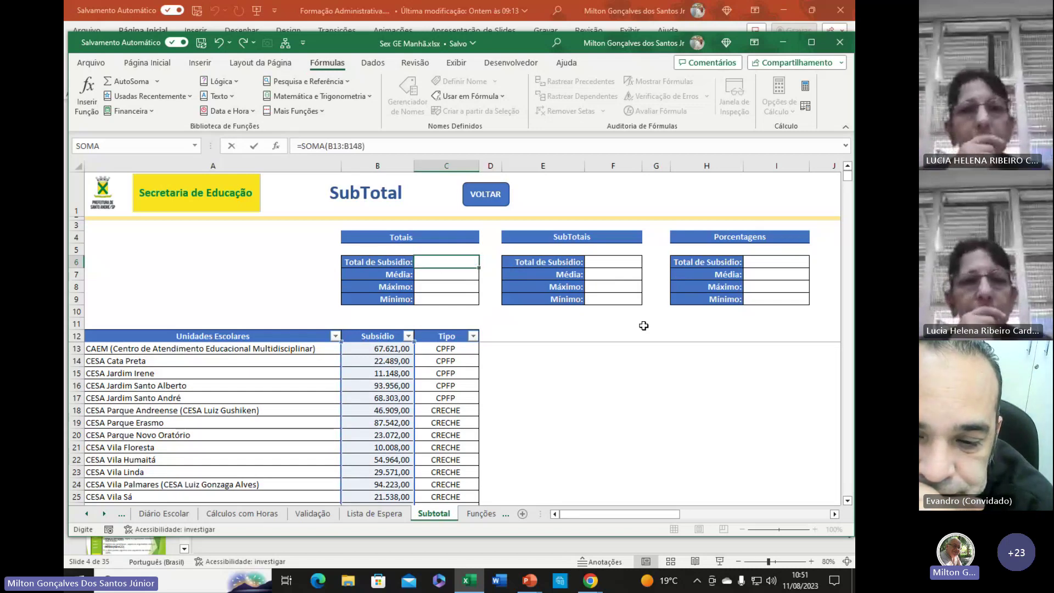
key(Return)
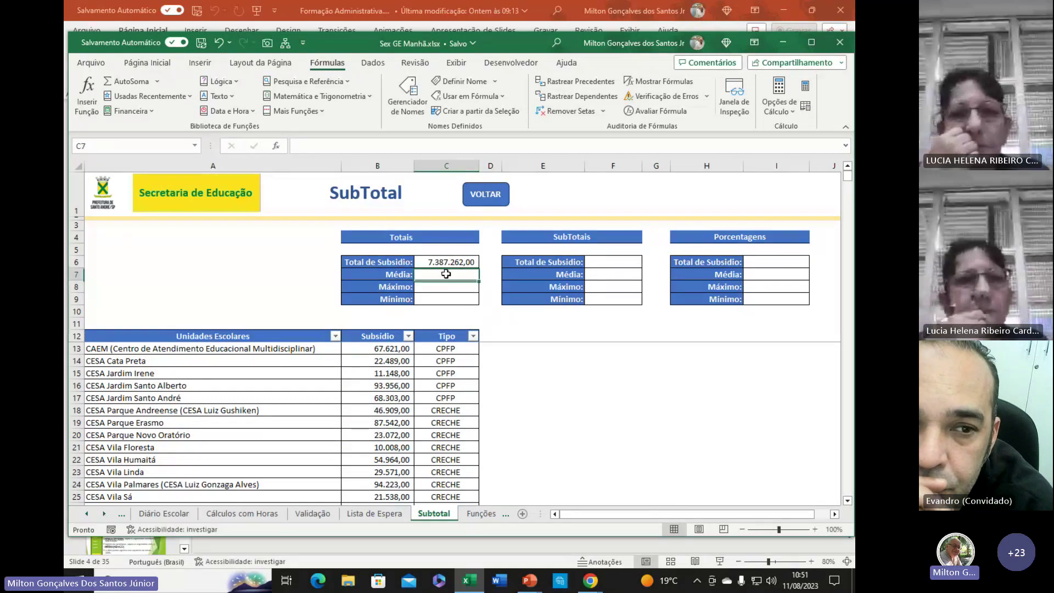
- Calculate the Média in cell C7 of the Totais block with =MÉDIA(B13:B148)
text(=)
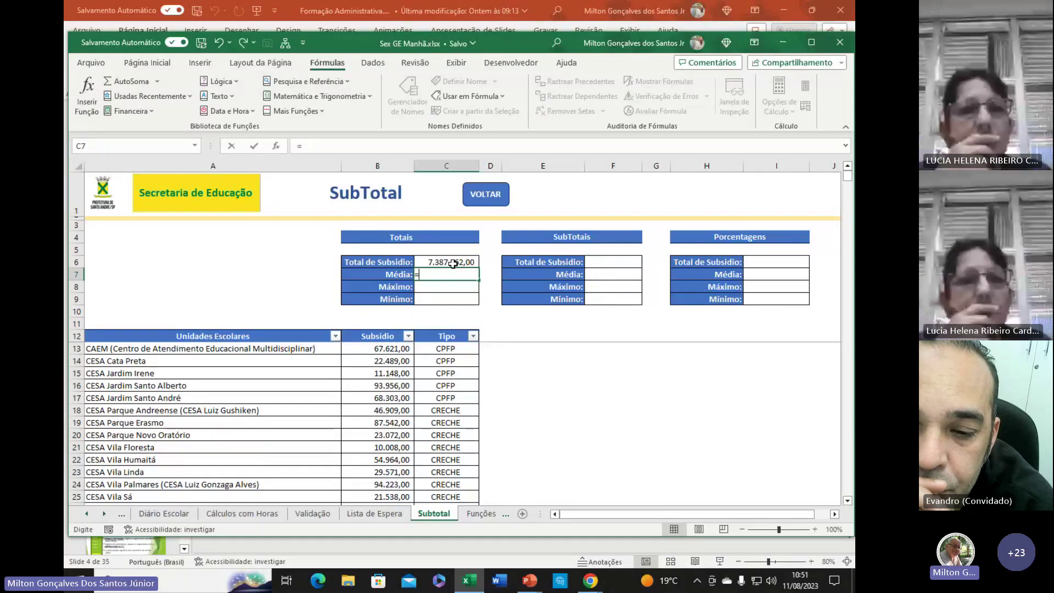
text(M)
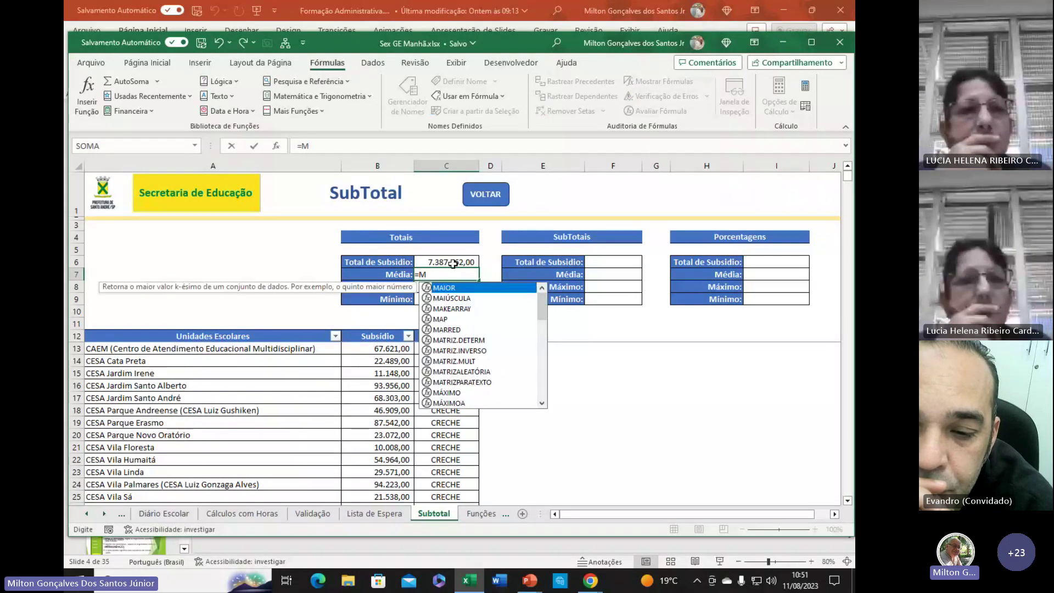
text(ÉDIA)
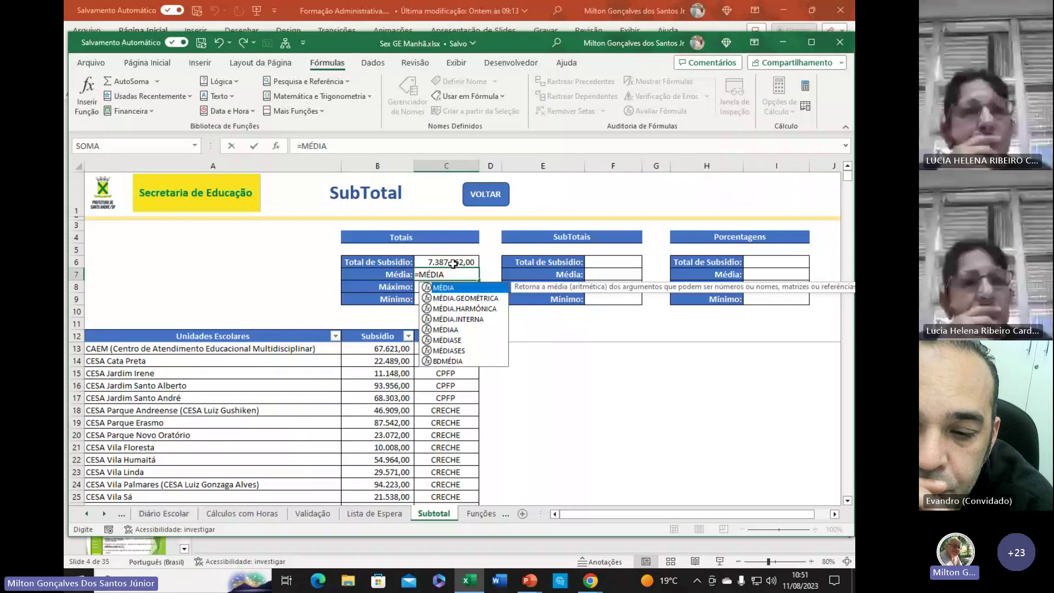
text(()
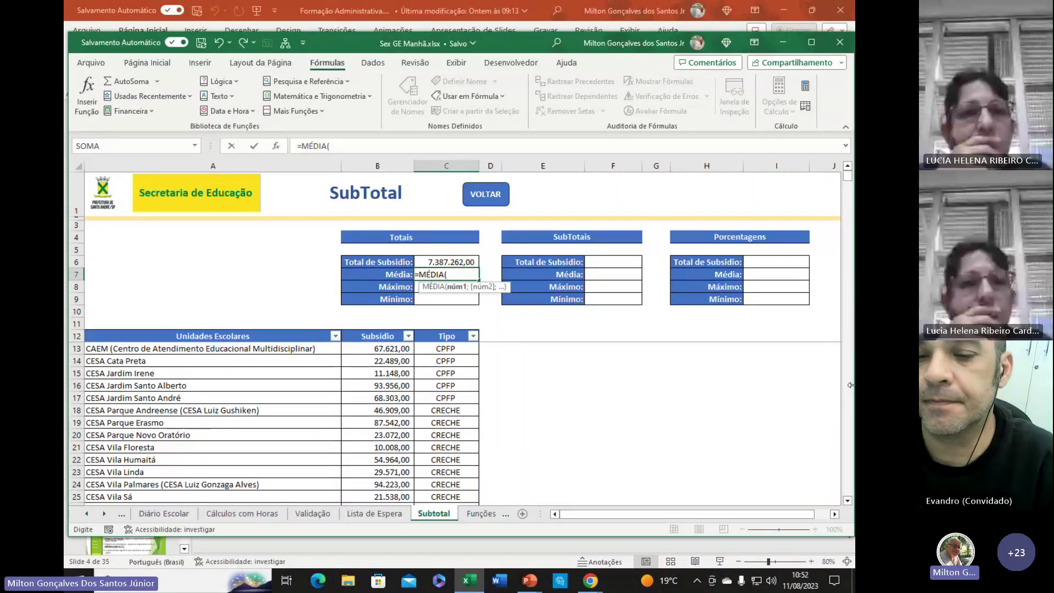
text(B13)
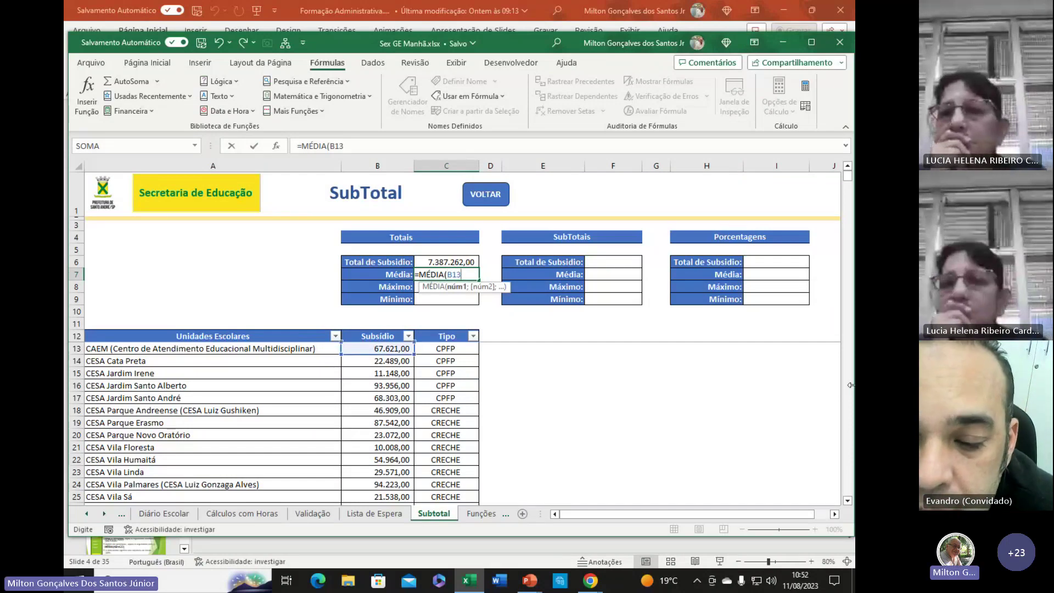
text(:B14)
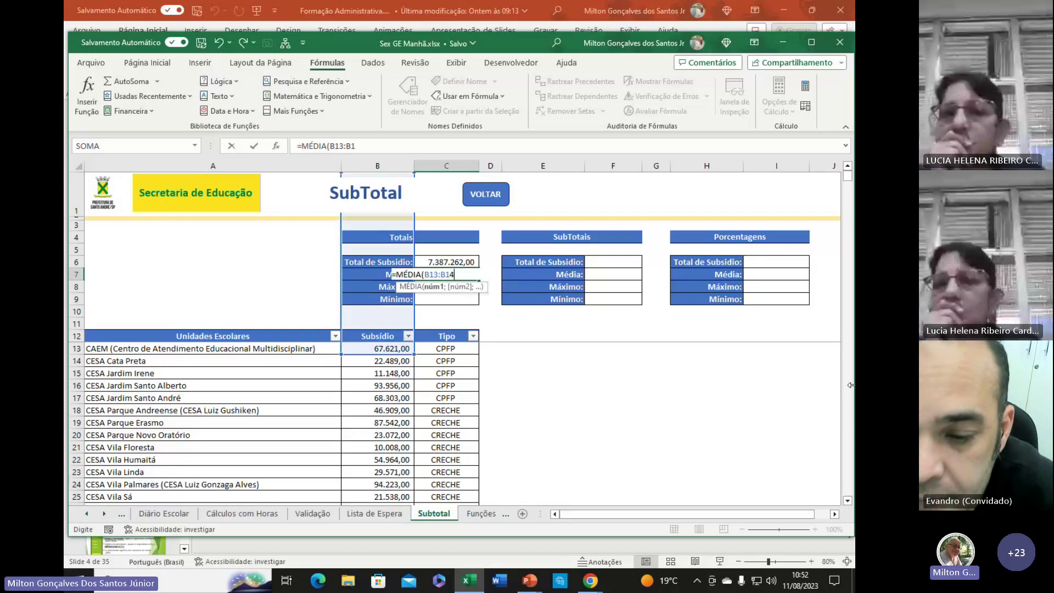
text(8)
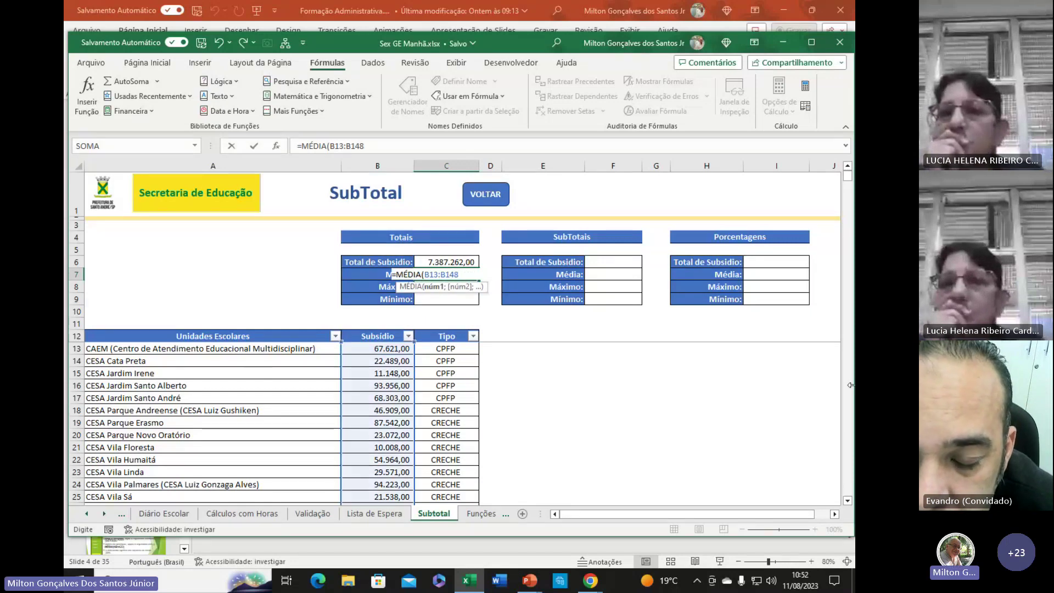
text())
key(Return)
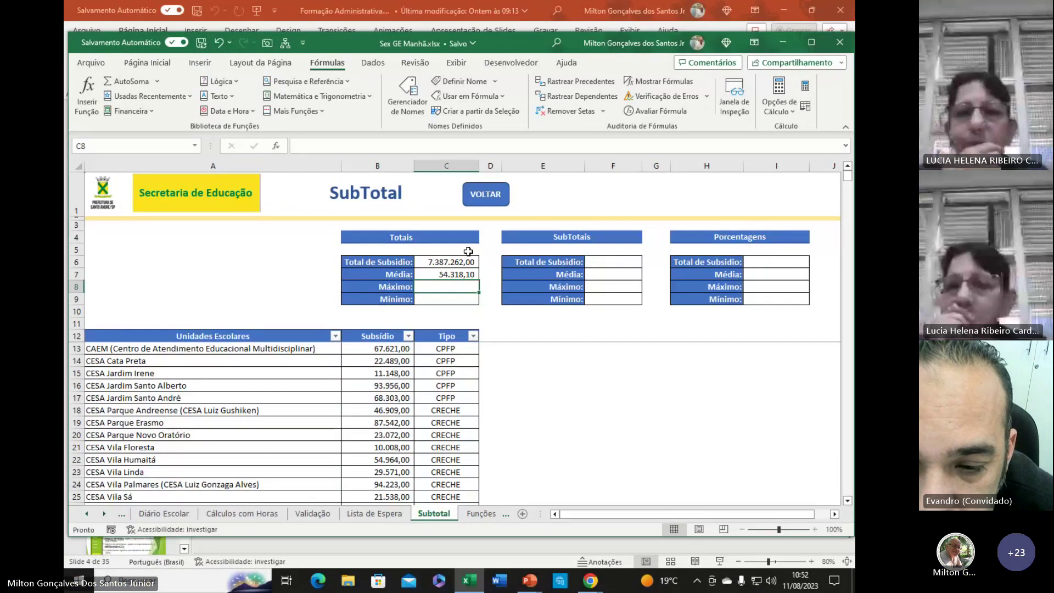
- Calculate the Máximo in cell C8 of the Totais block with =MÁXIMO(B13:B148)
text(=M)
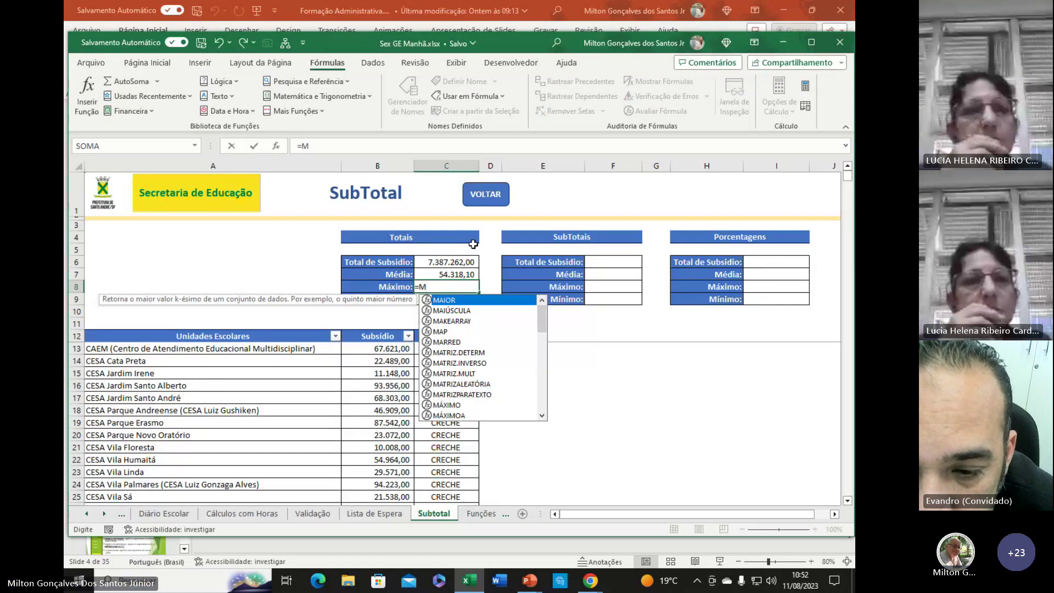
text(ÁXIMO()
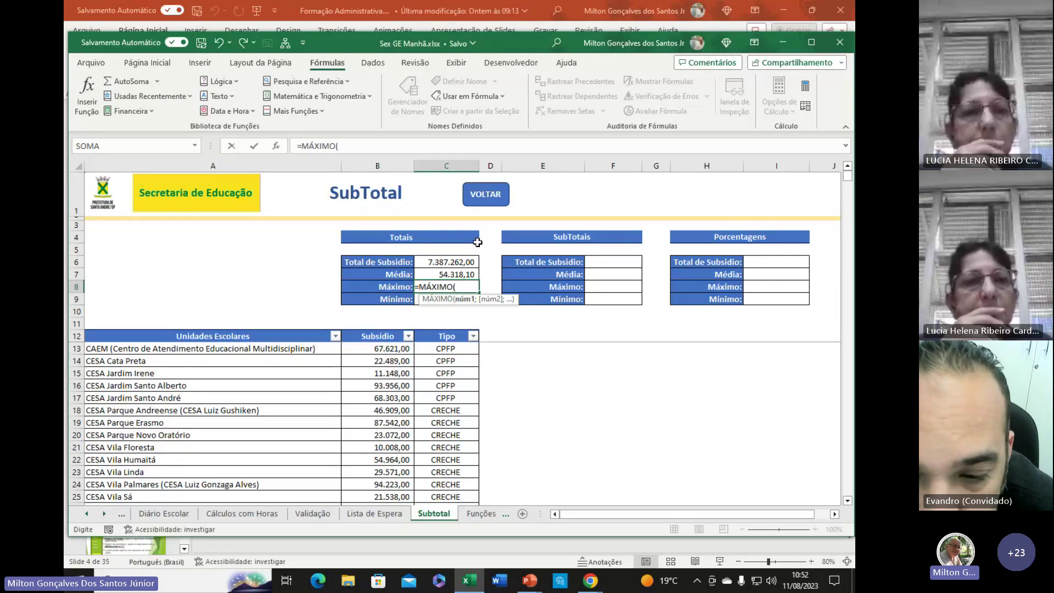
text(B13)
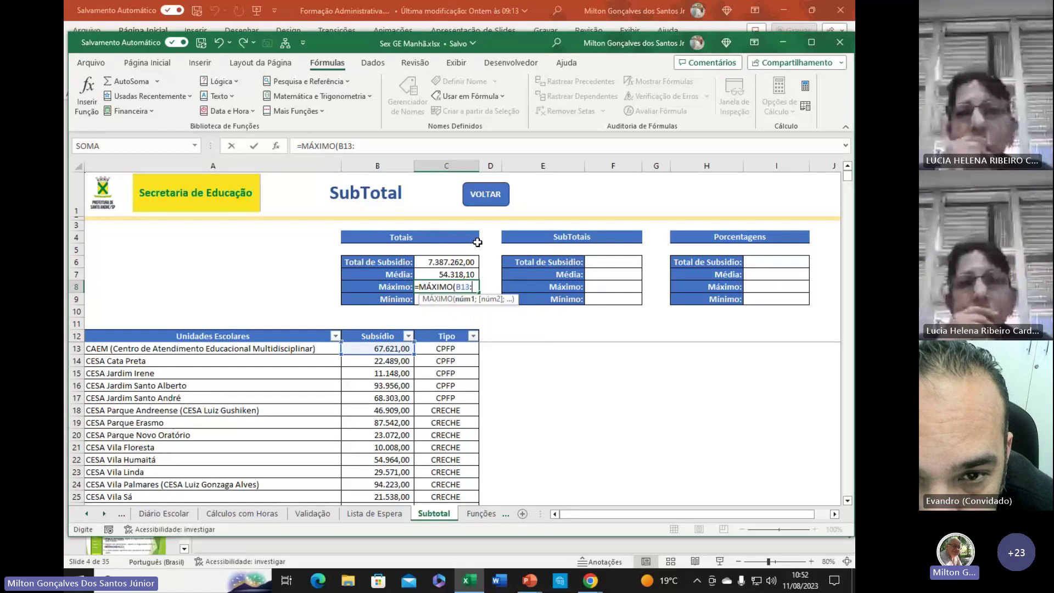
text(:B148)
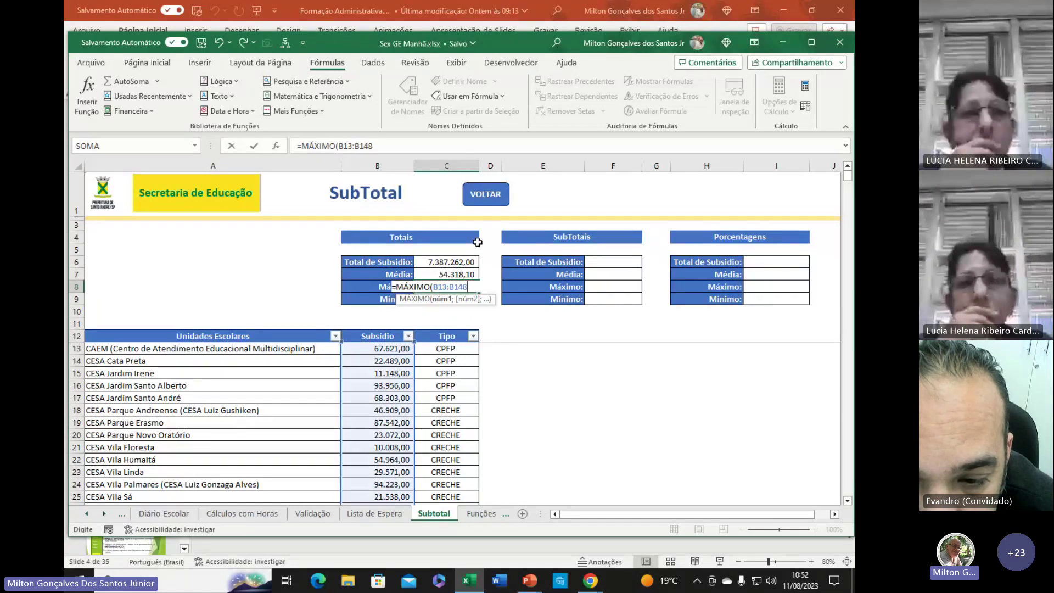
key(Return)
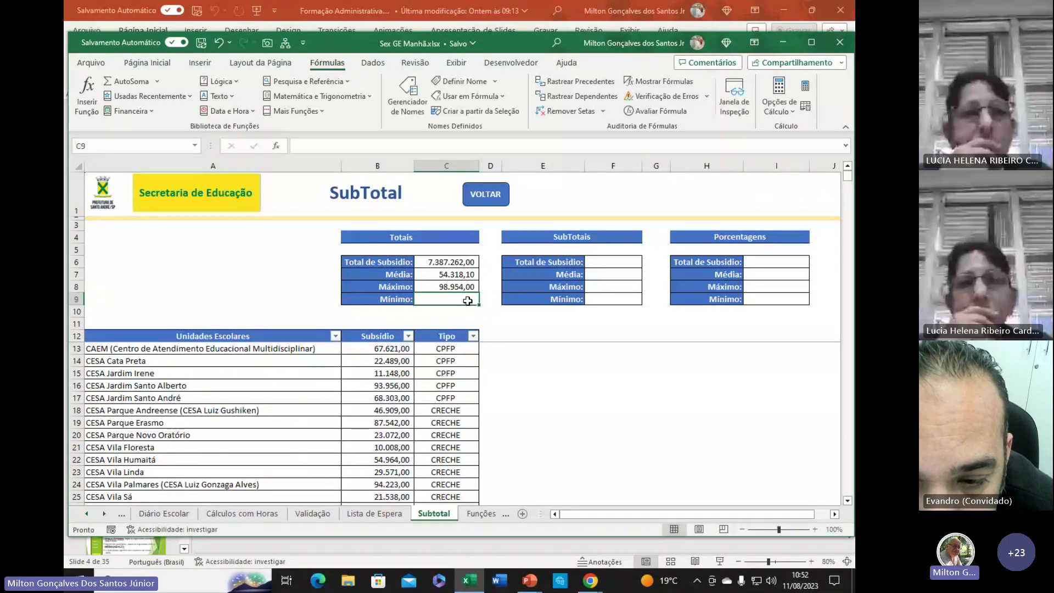
- Calculate the Mínimo in cell C9 of the Totais block with =MÍNIMO(B13:B148) and keep that cell selected
text(=)
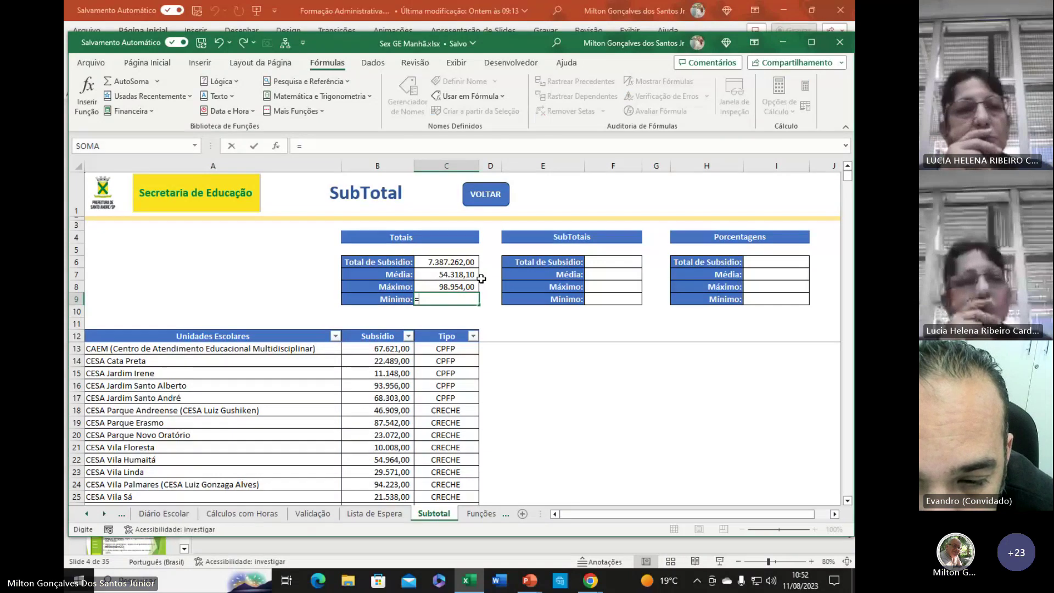
text(MÍNI)
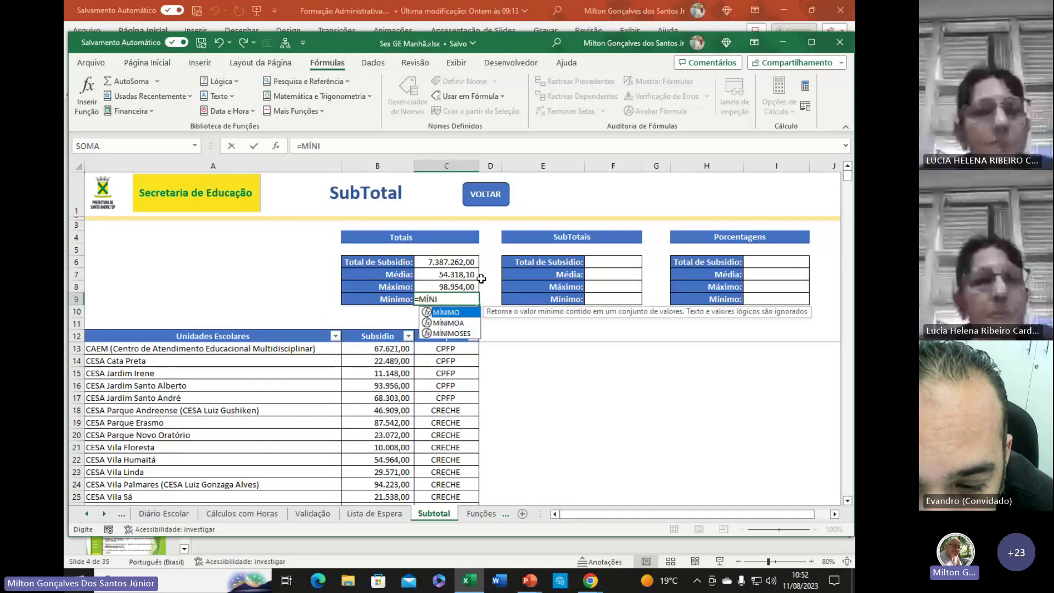
key(Tab)
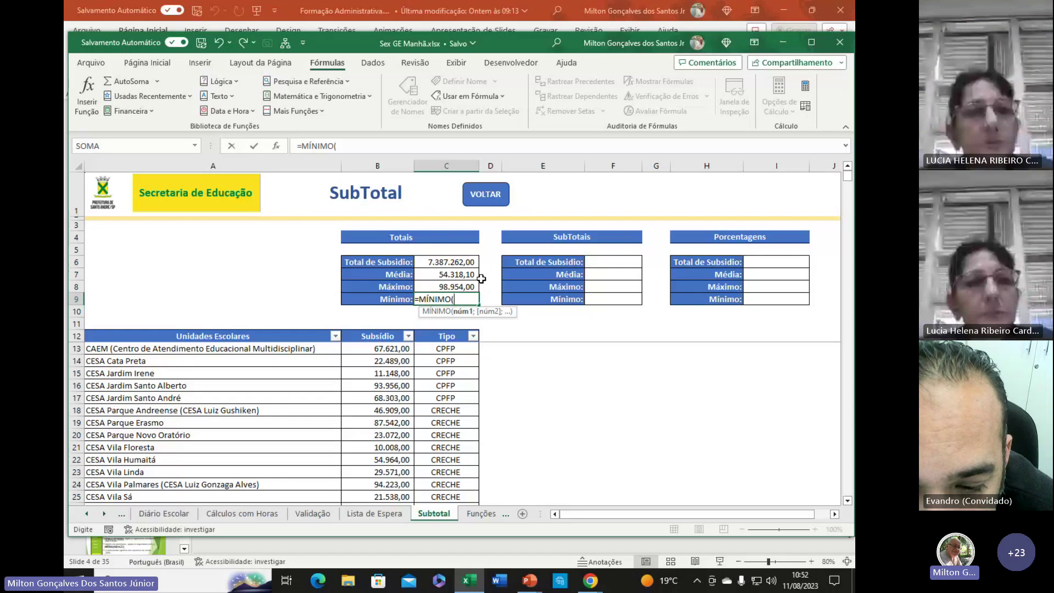
text(B13)
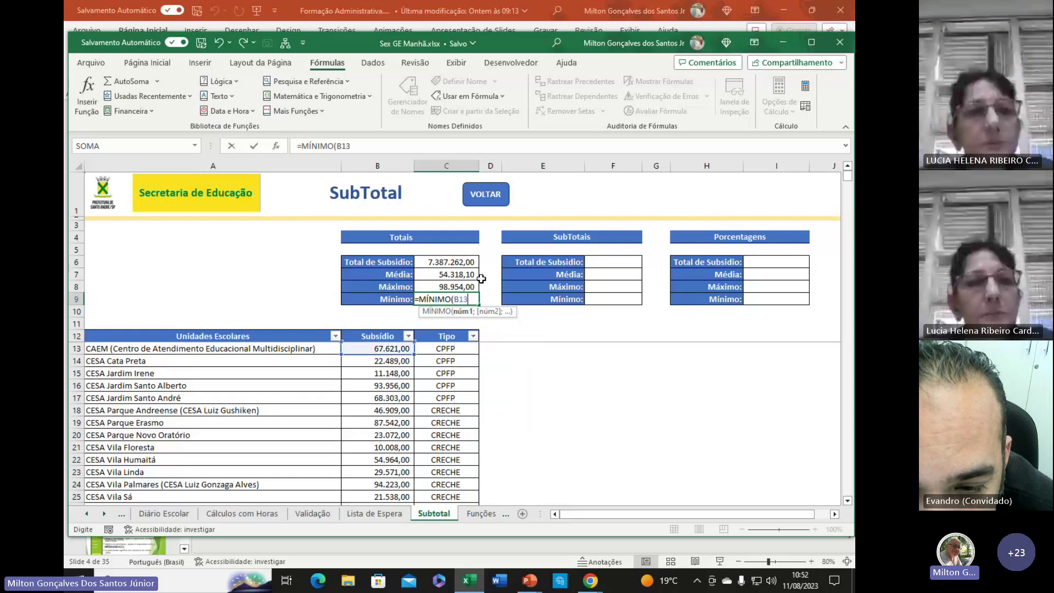
text(:B1)
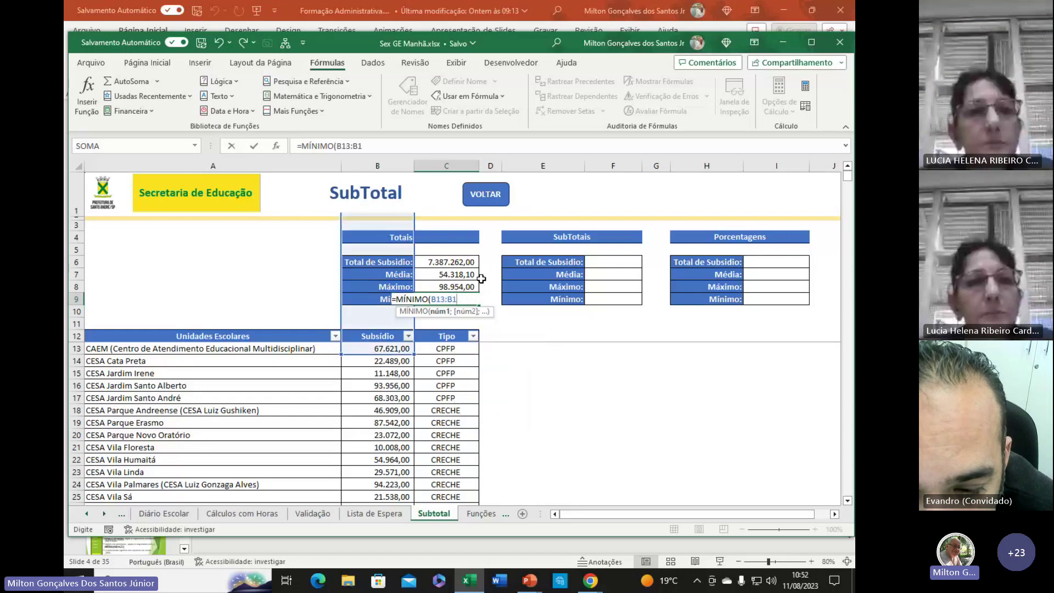
text(4)
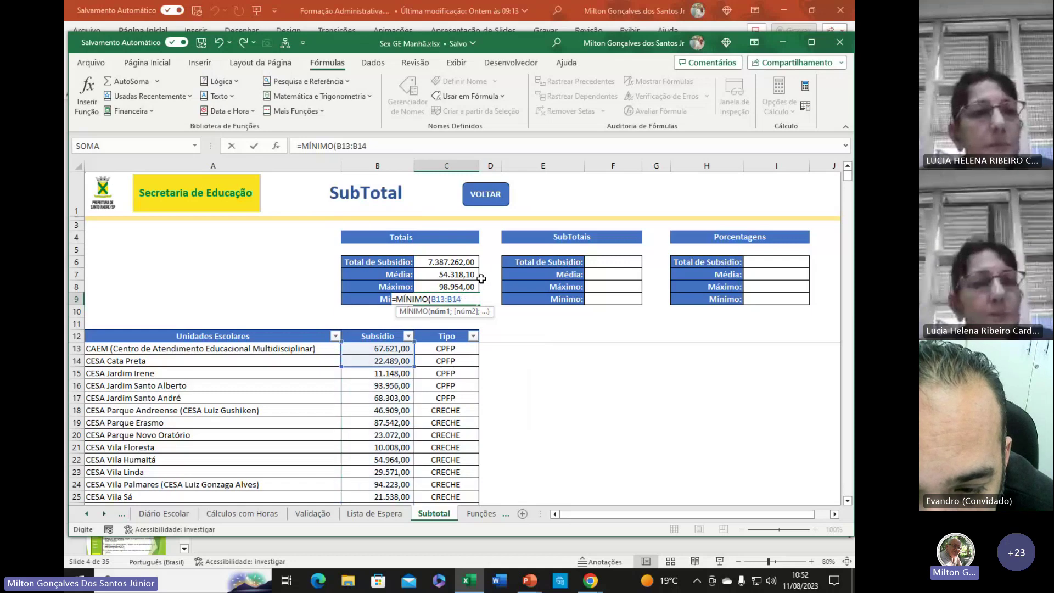
text(8))
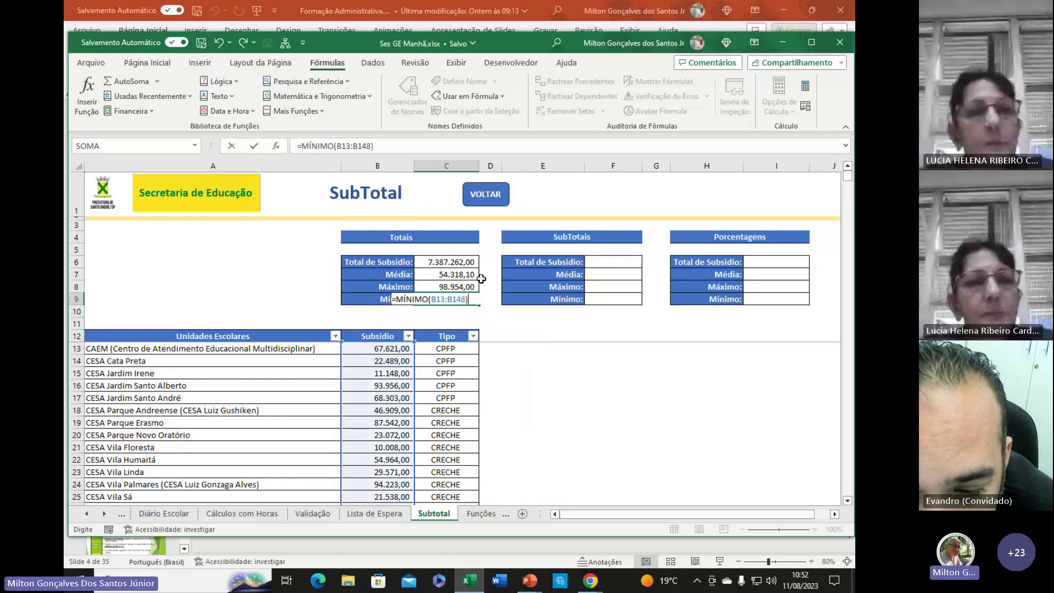
key(Return)
click(460, 299)
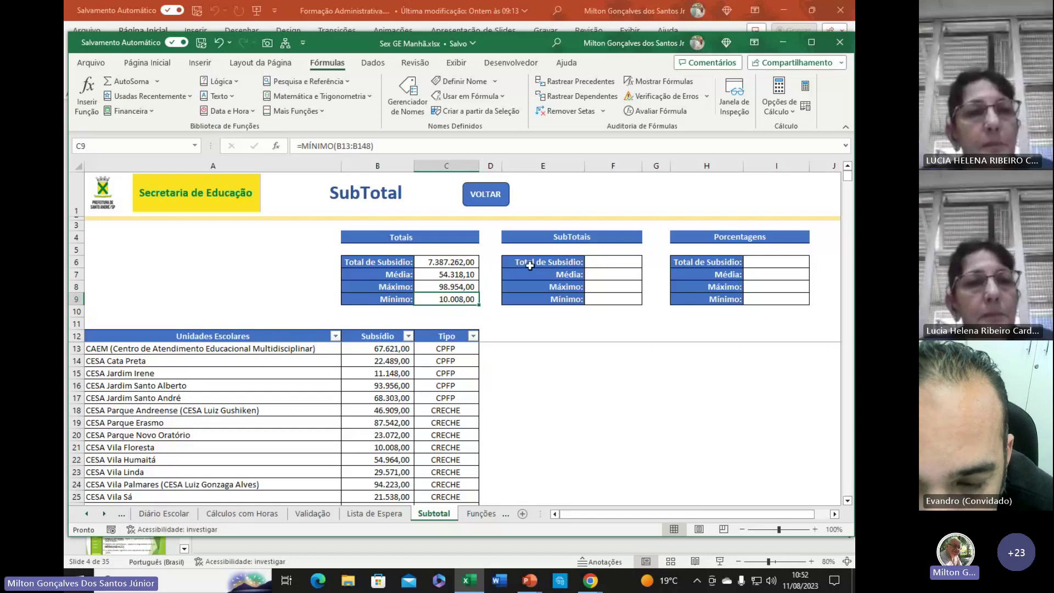
key(ctrl+p)
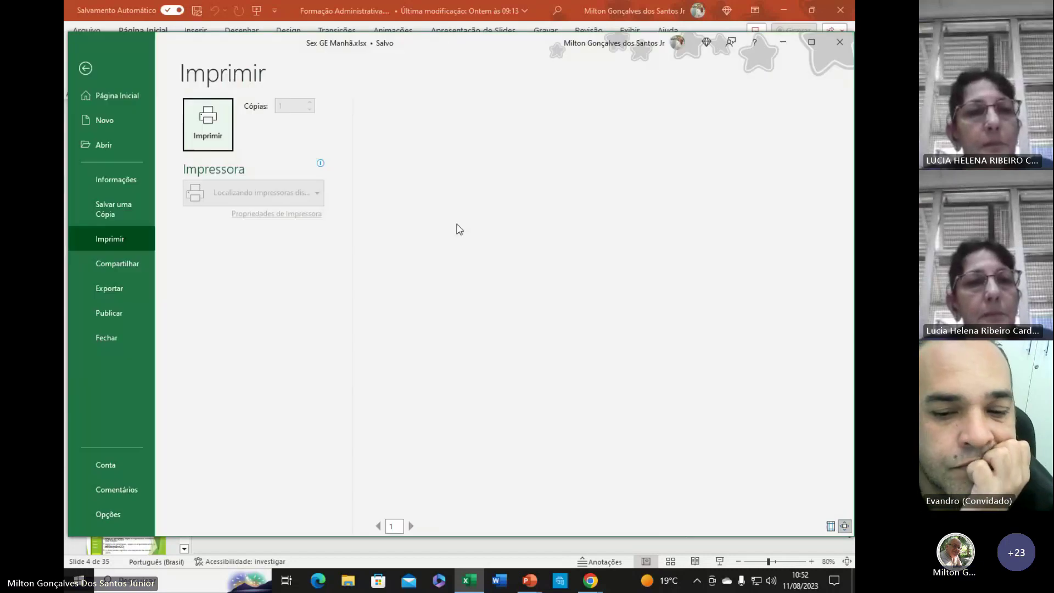
key(Escape)
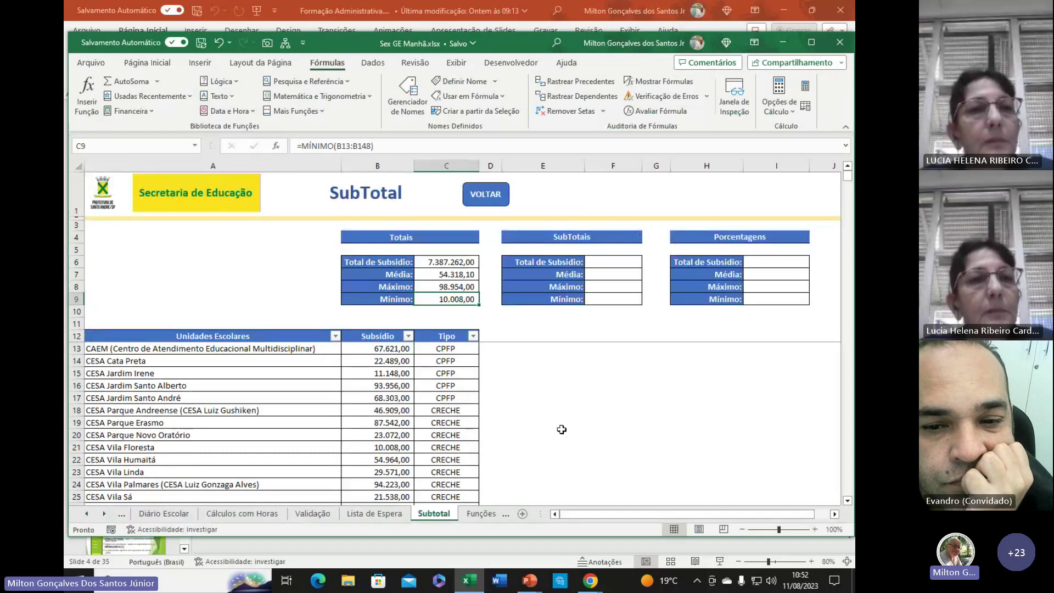
click(562, 429)
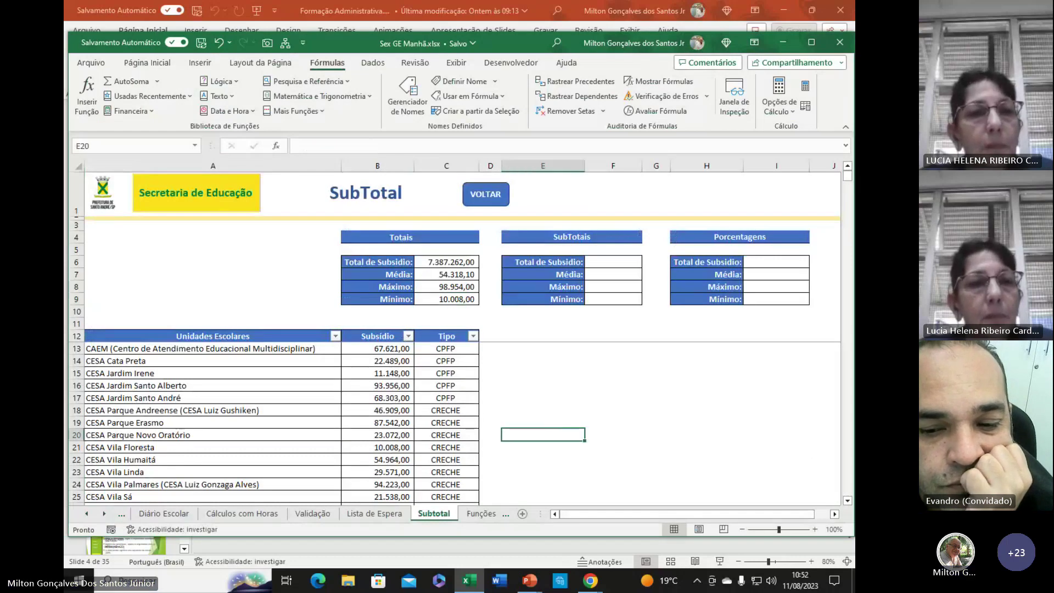
drag(378, 229, 422, 249)
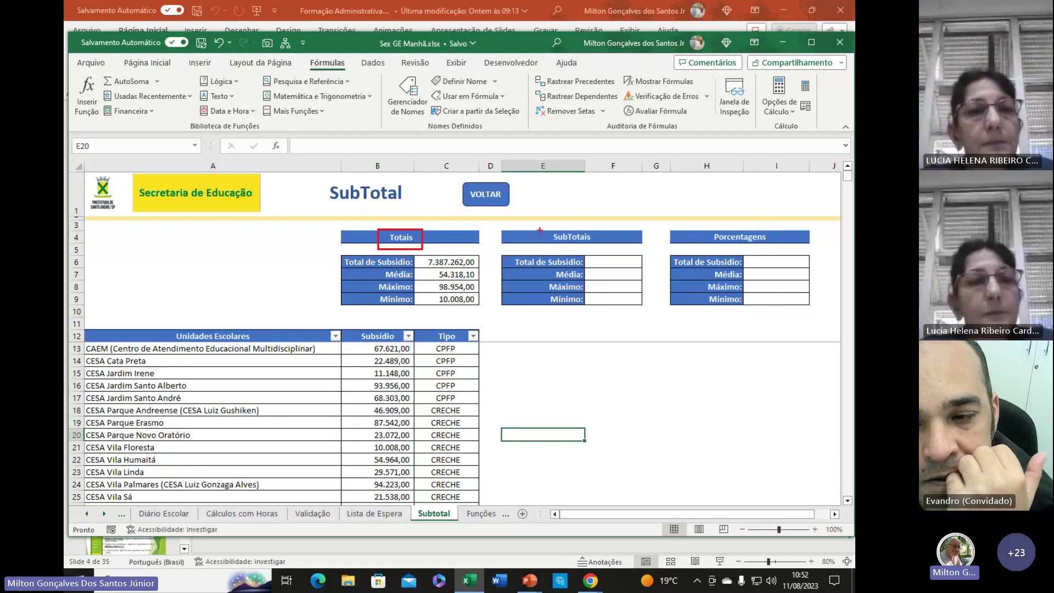
drag(540, 225, 609, 250)
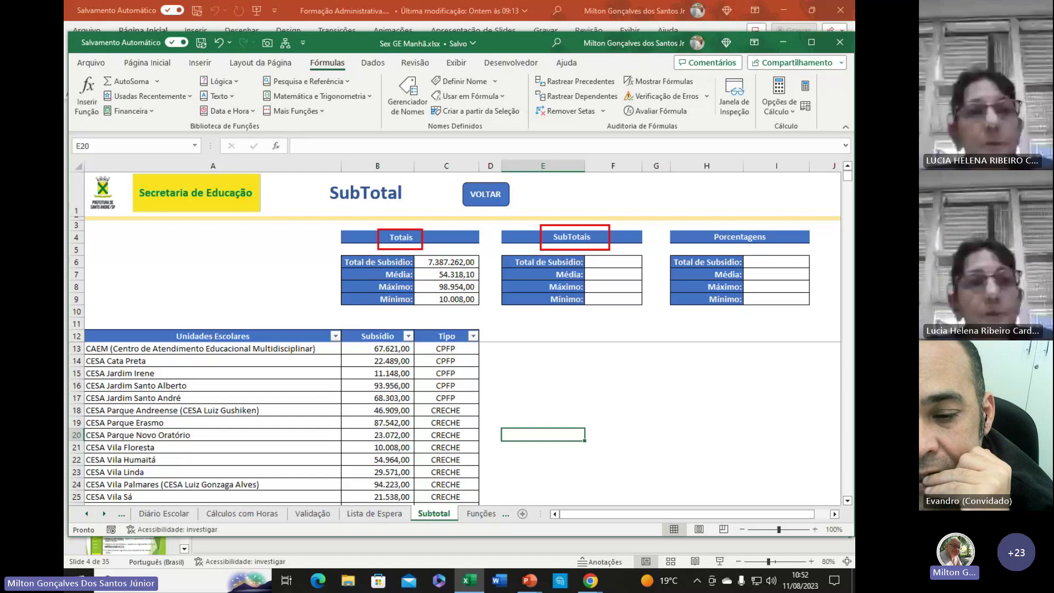
- Calculate the Total de Subsídio in cell F6 of the SubTotais block with =SUBTOTAL(9;B13:B148), using function 9 - SOMA
click(611, 262)
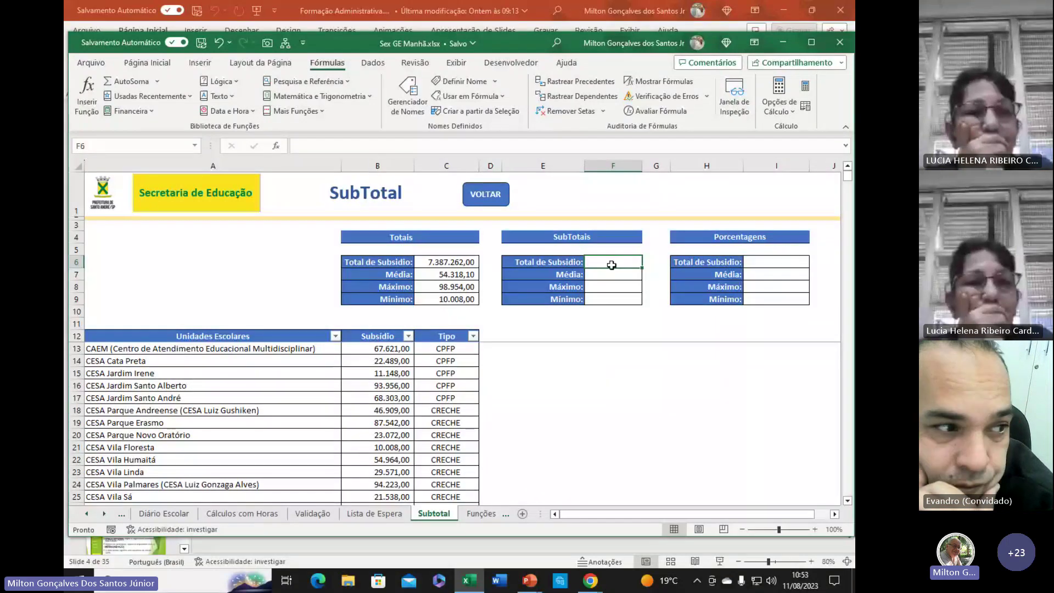
text(=)
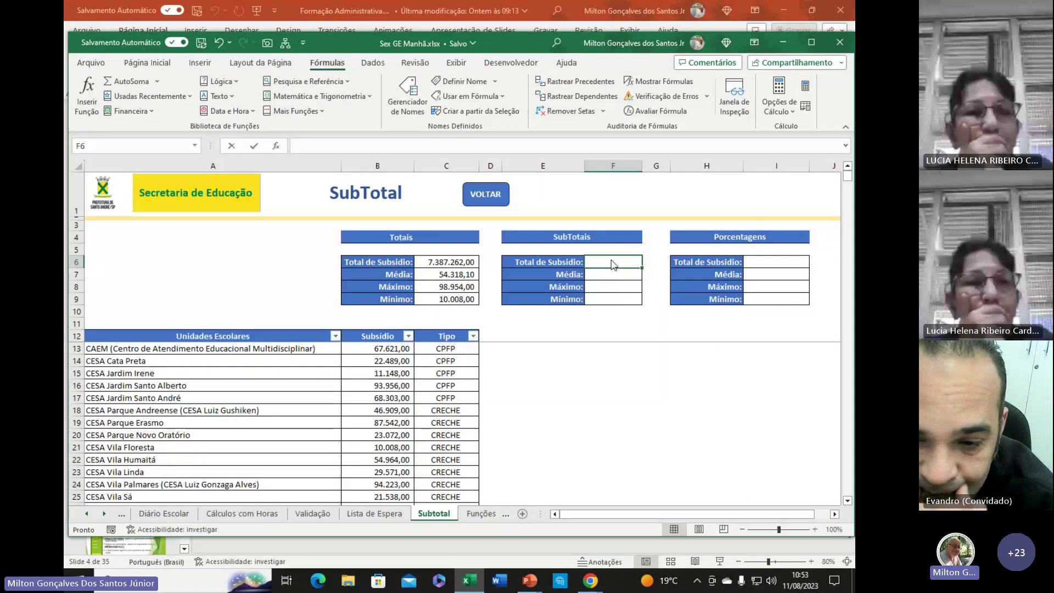
text(=)
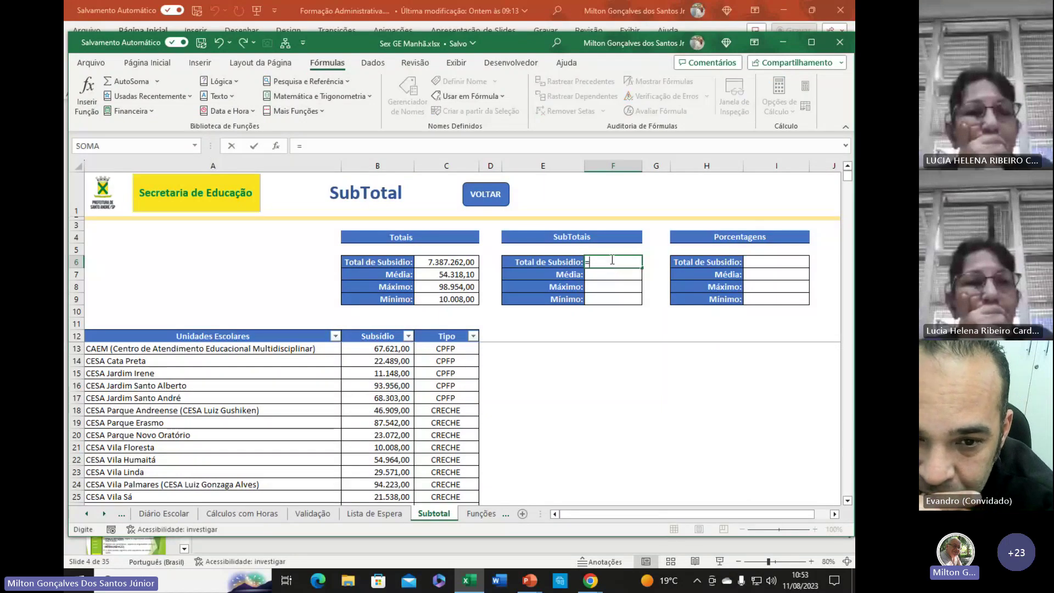
text(S)
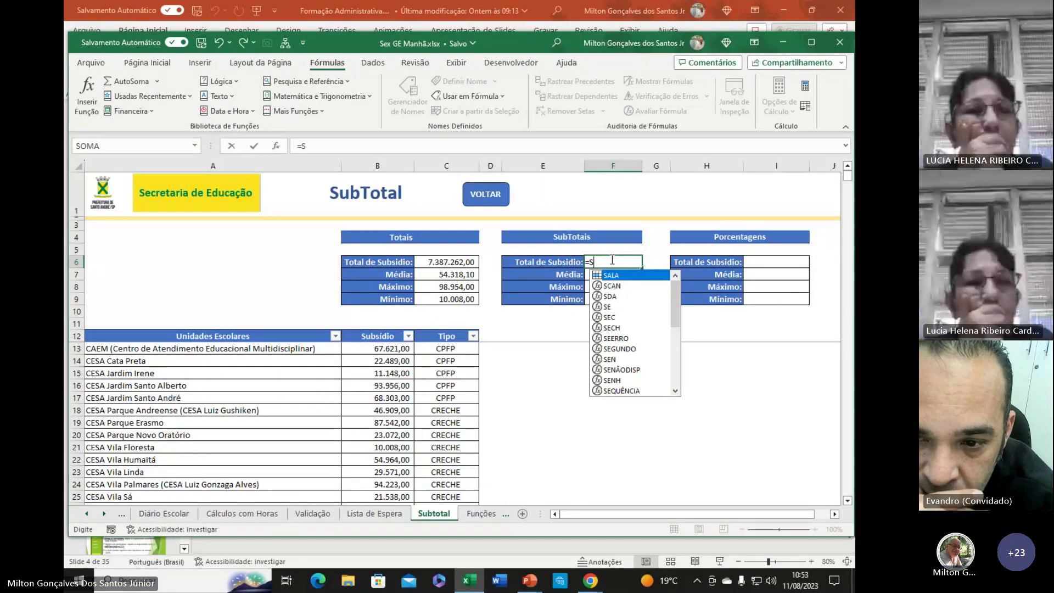
text(U)
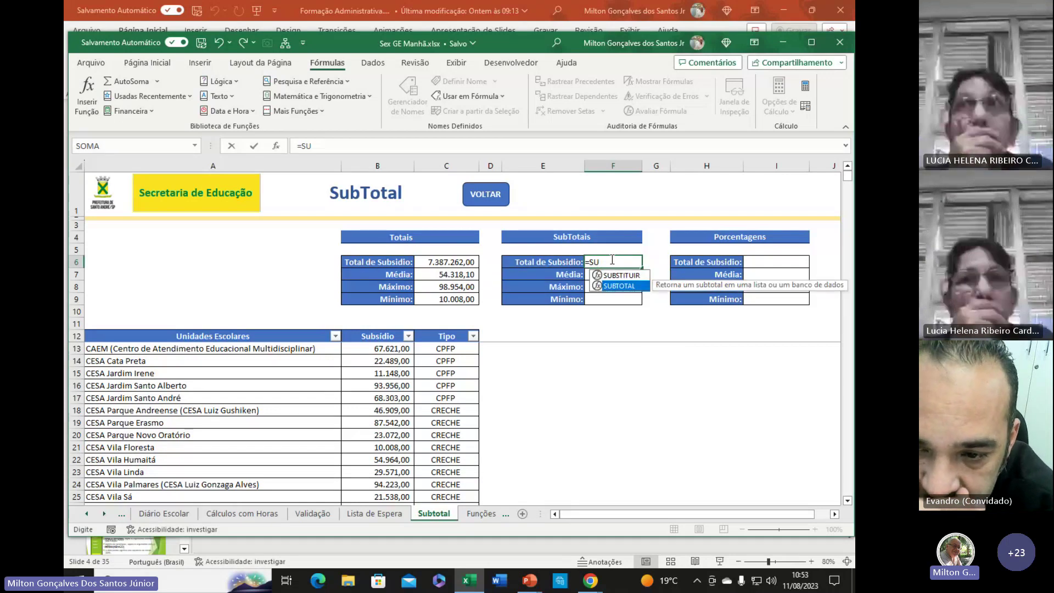
key(Tab)
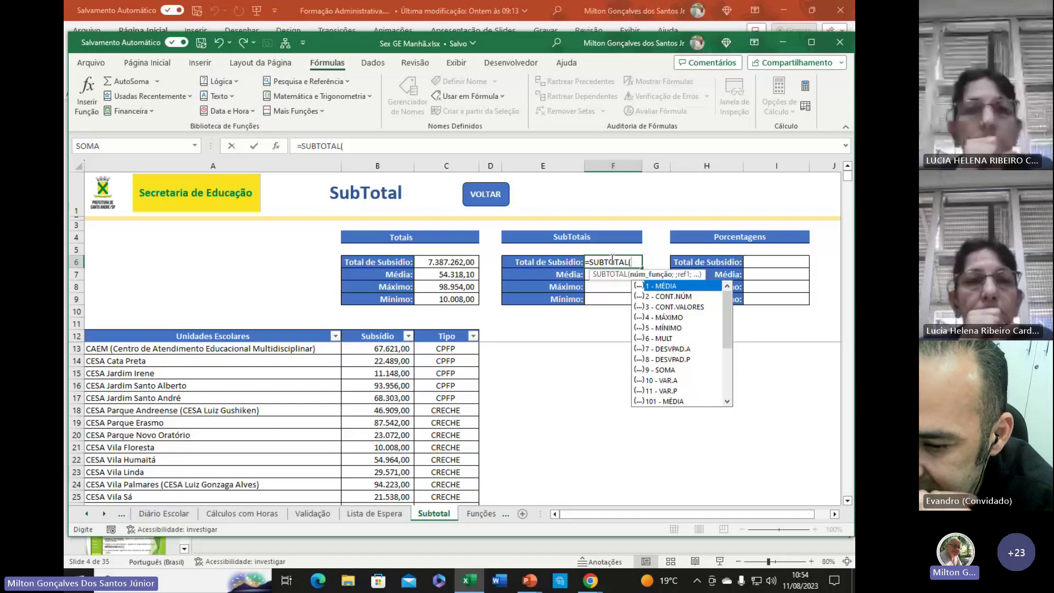
click(664, 370)
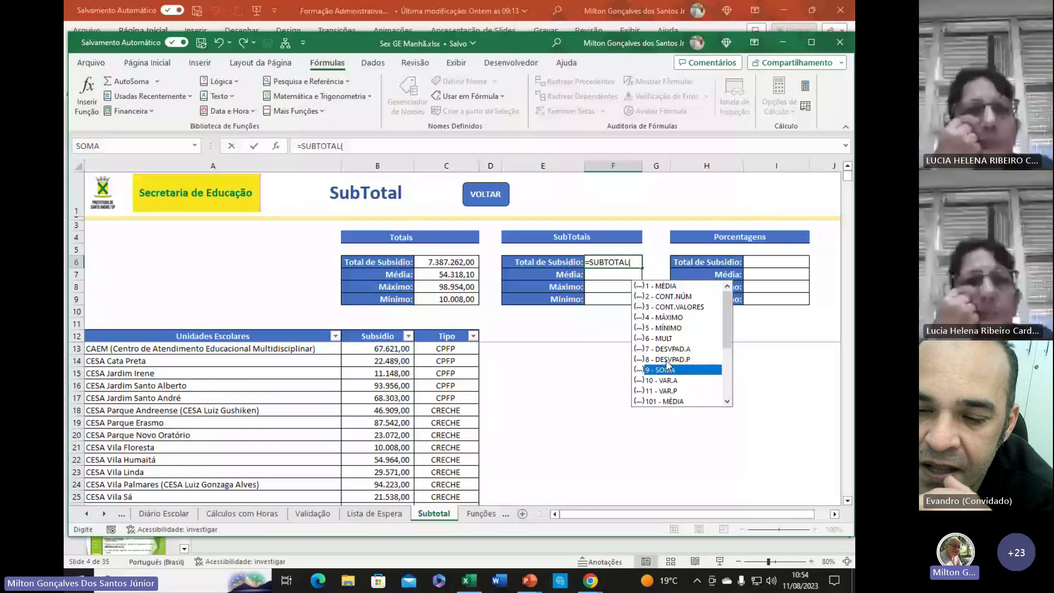
double_click(667, 365)
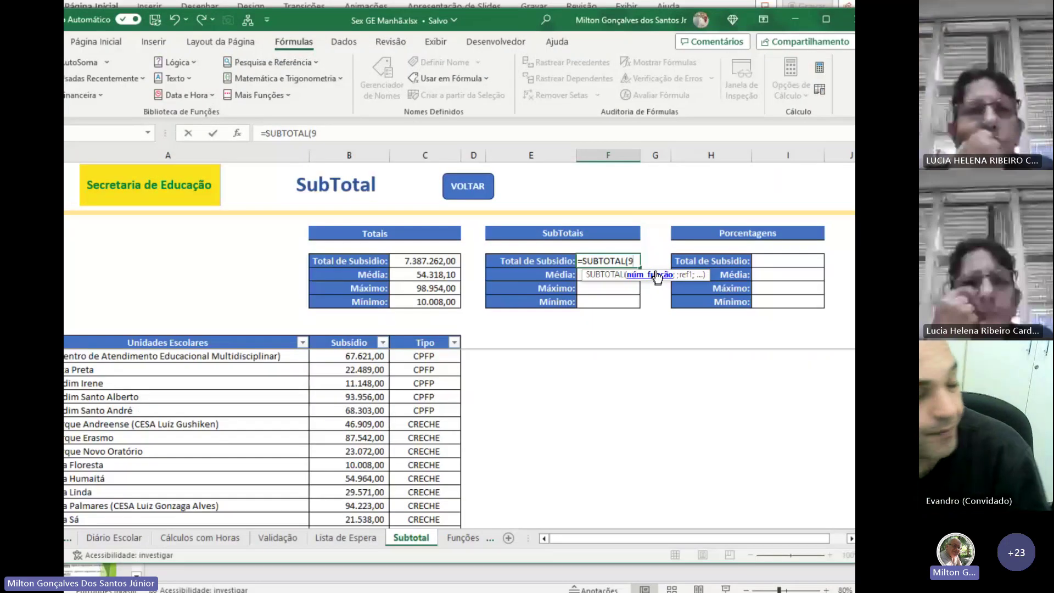
text(;)
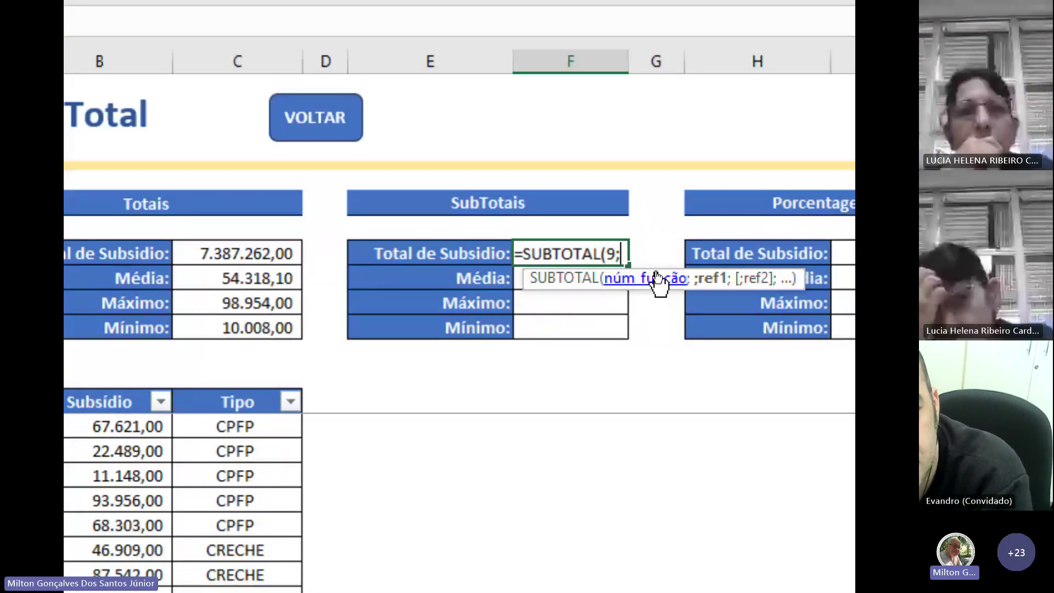
text(B13)
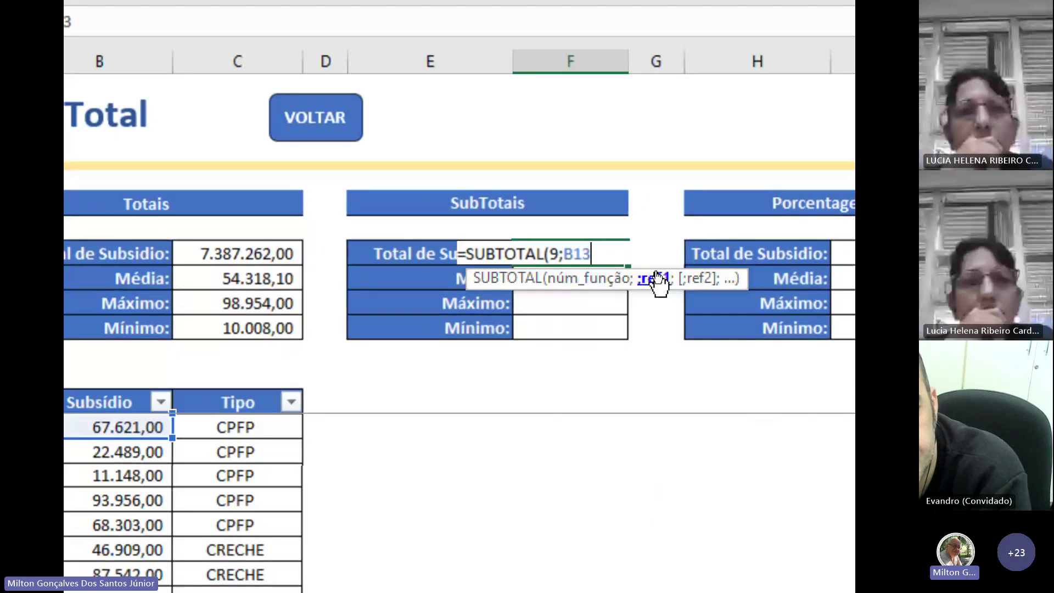
text(:B)
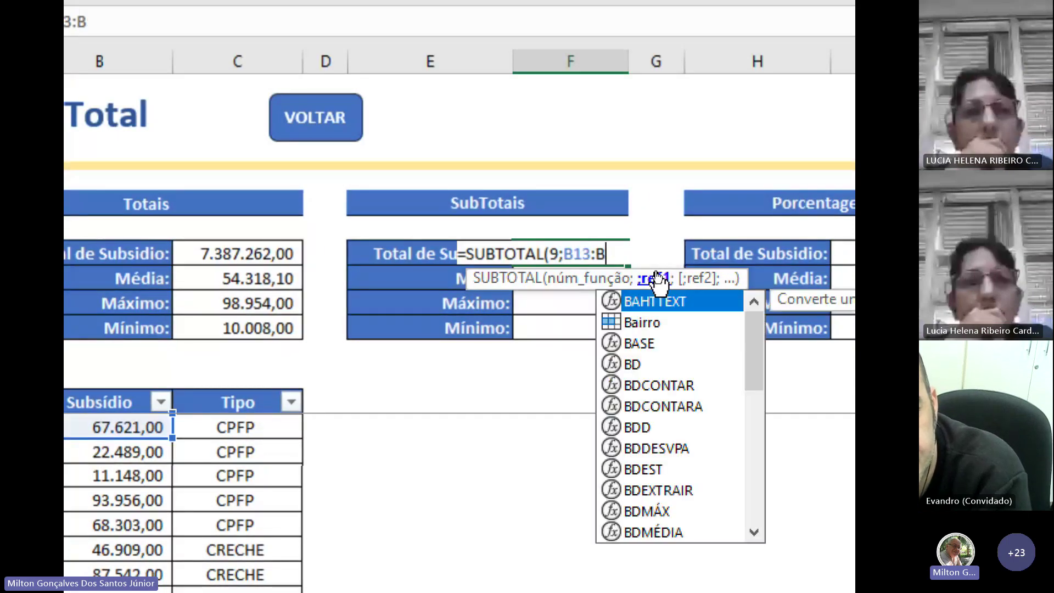
text(14)
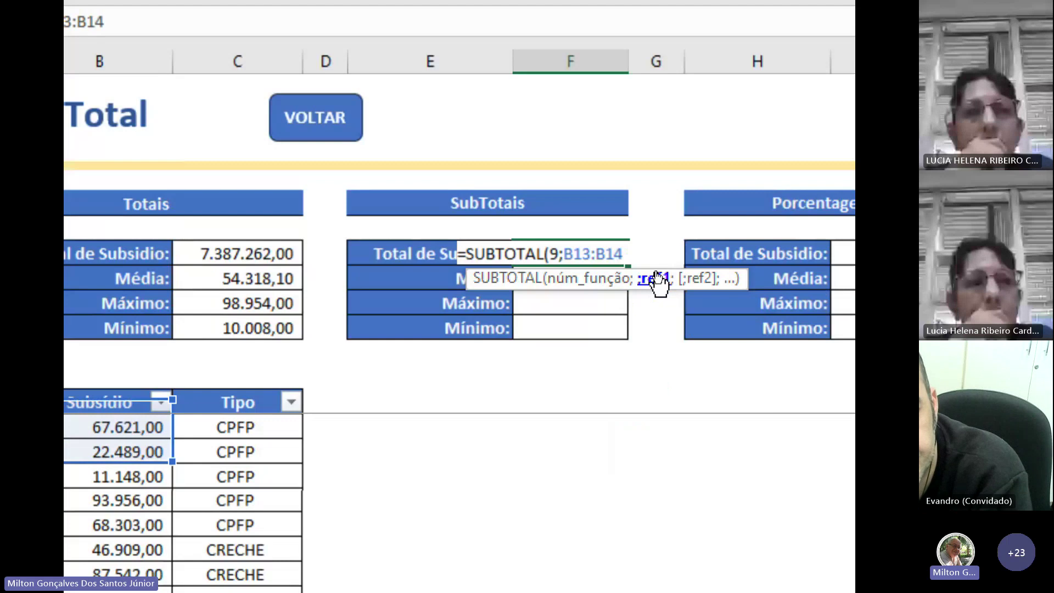
text(8))
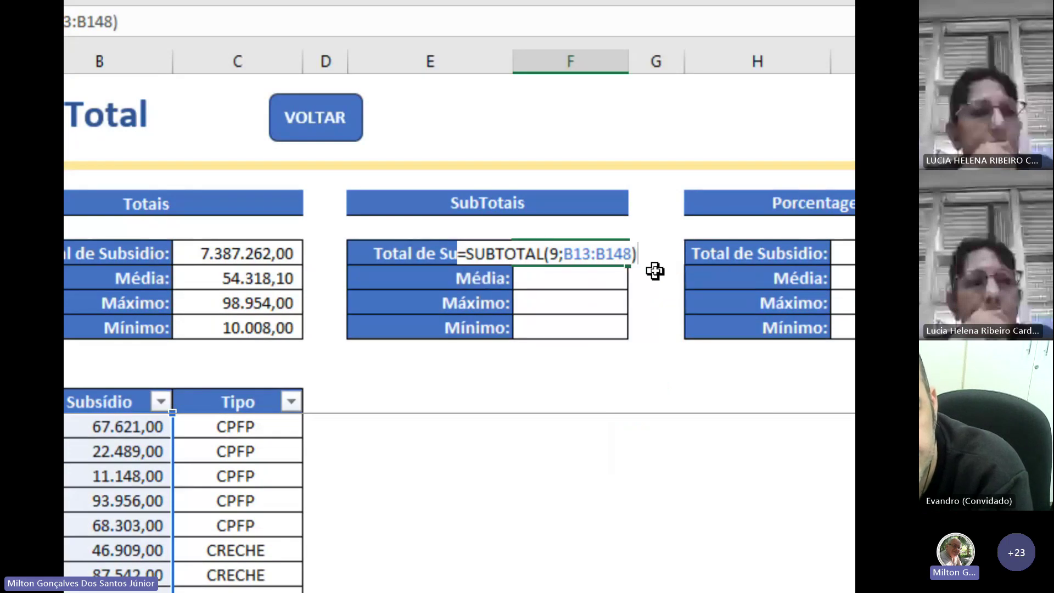
key(Return)
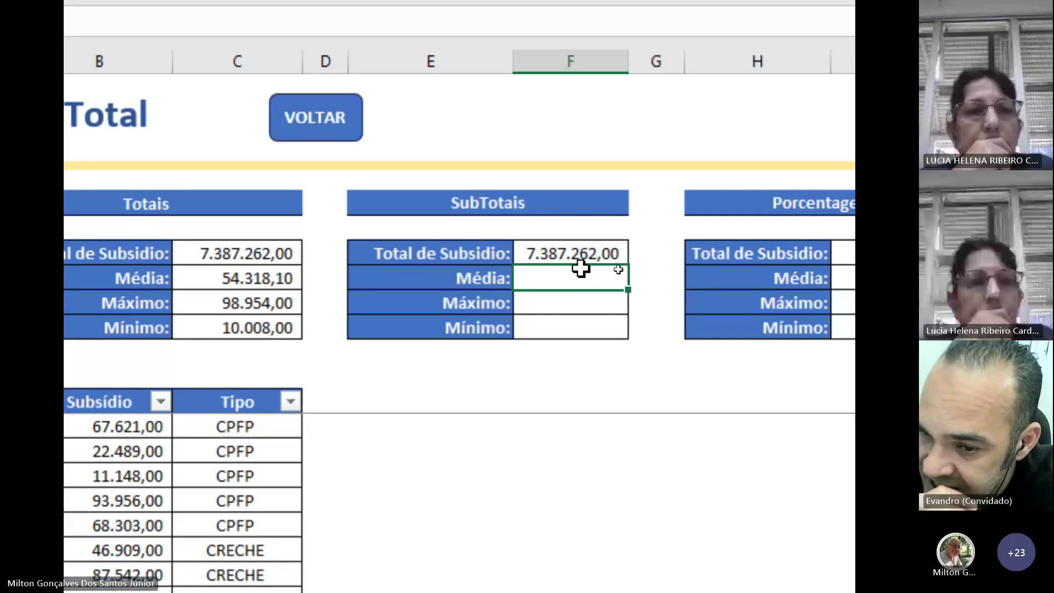
- Calculate the Média in cell F7 of the SubTotais block with =SUBTOTAL(1;B13:B148), using function 1 - MÉDIA
text(=)
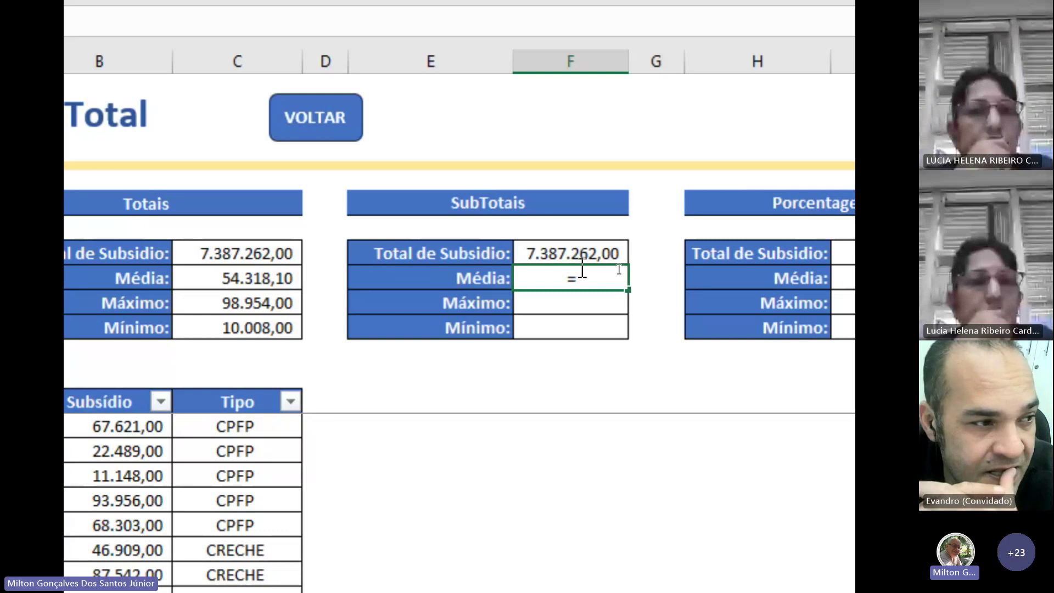
text(SUB)
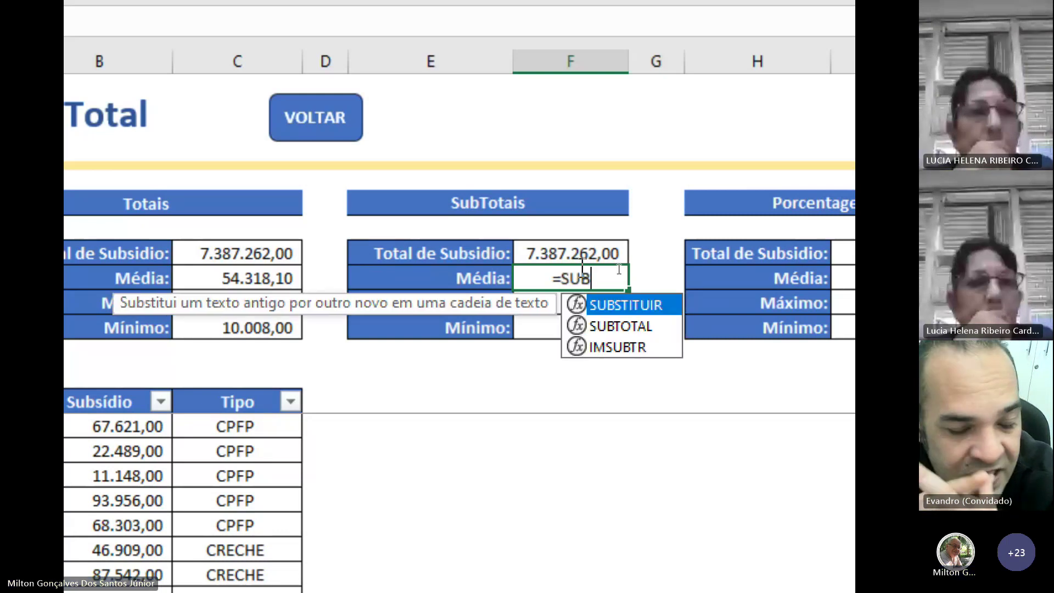
key(Down)
key(Tab)
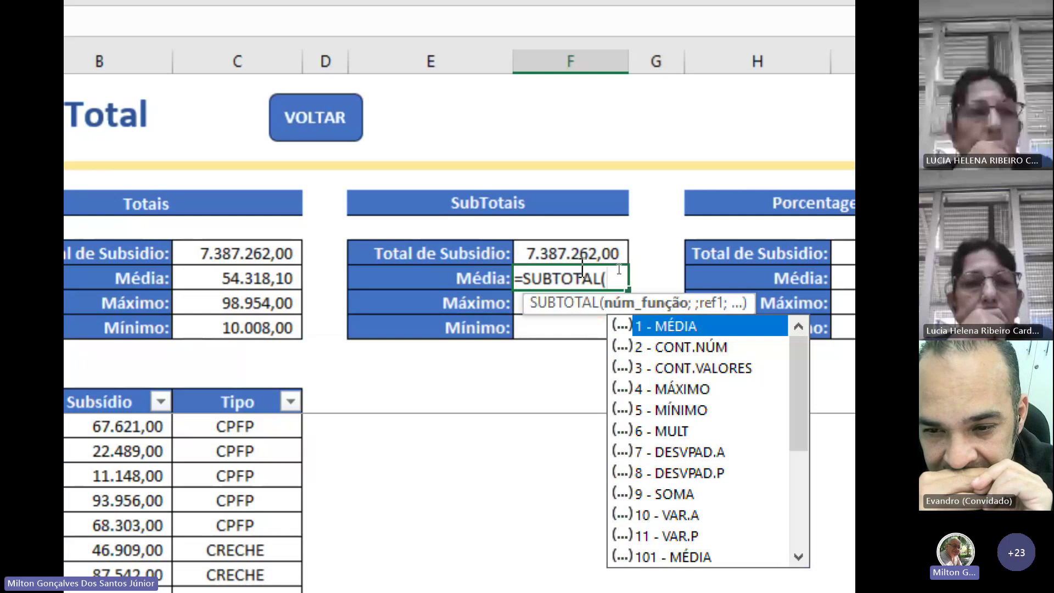
double_click(662, 325)
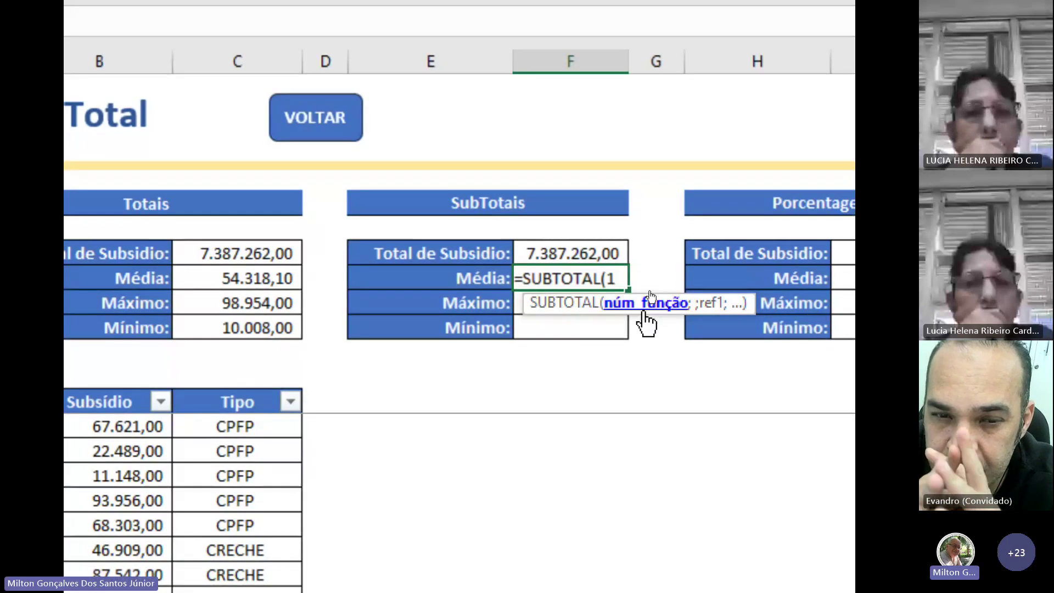
text(;)
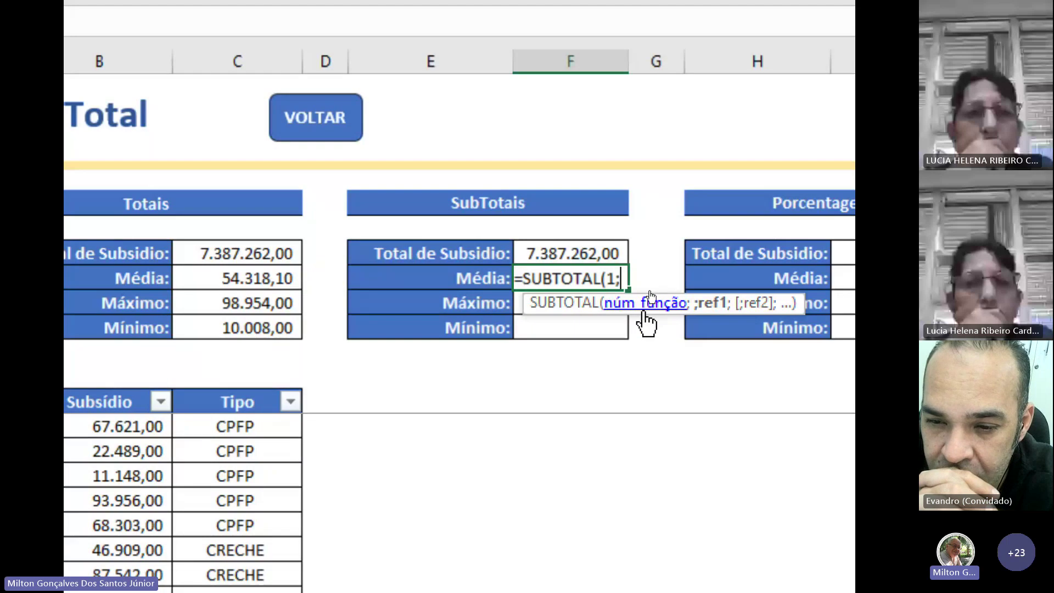
text(B)
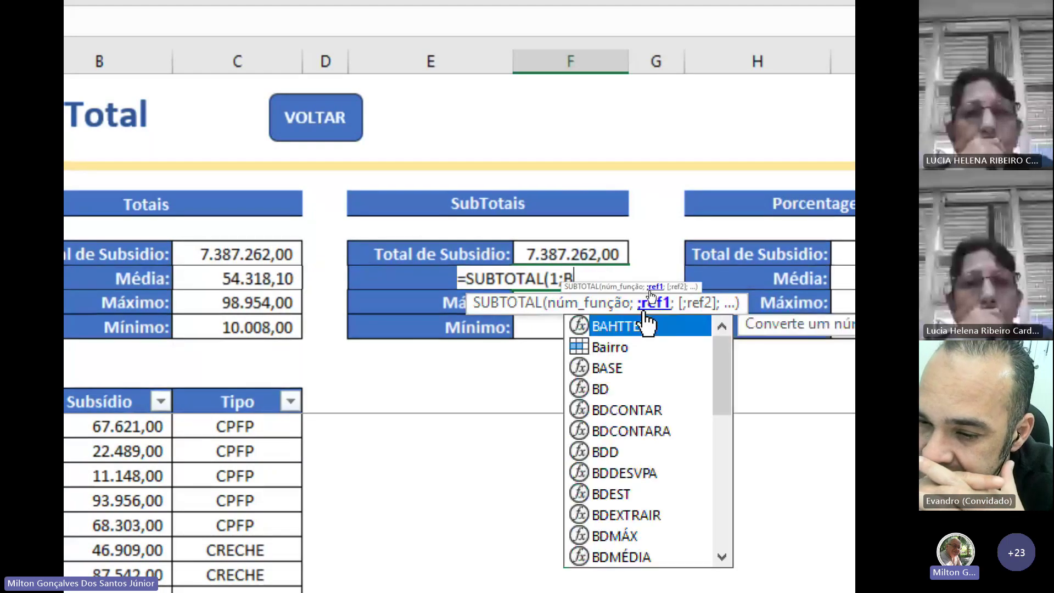
text(13:)
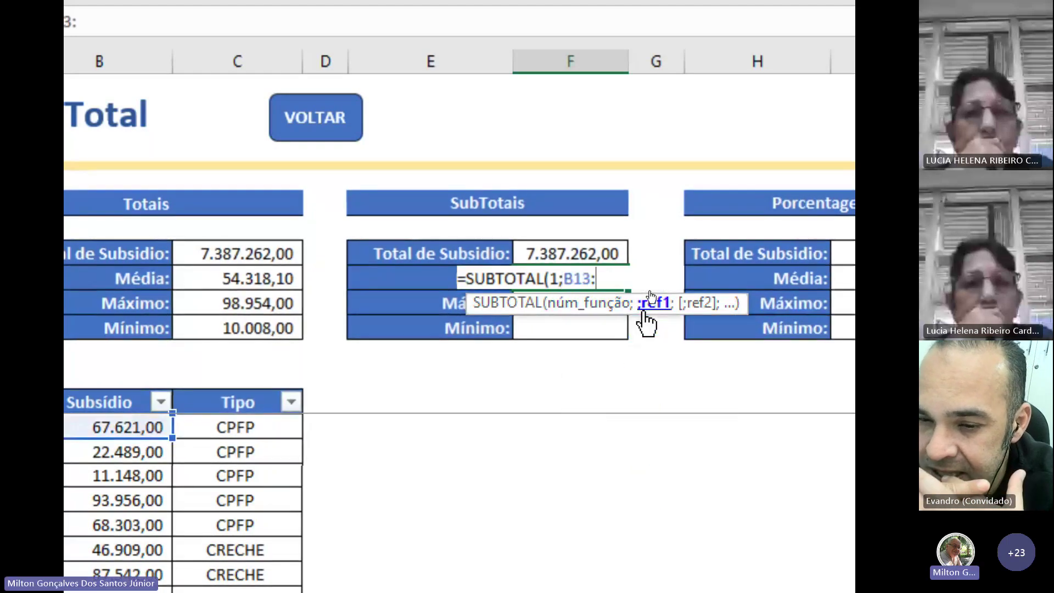
text(B148)
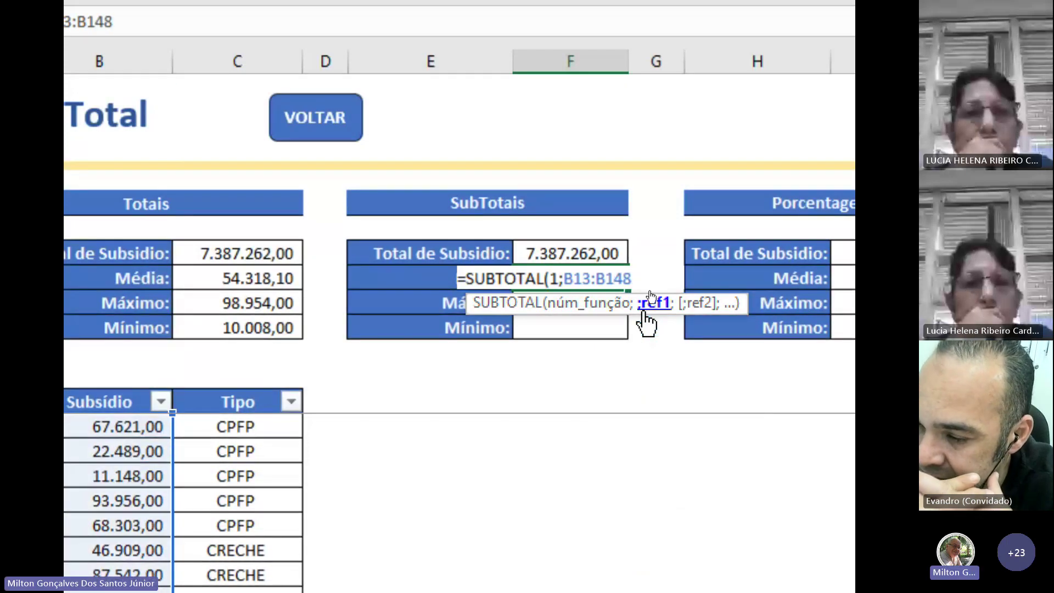
key(Return)
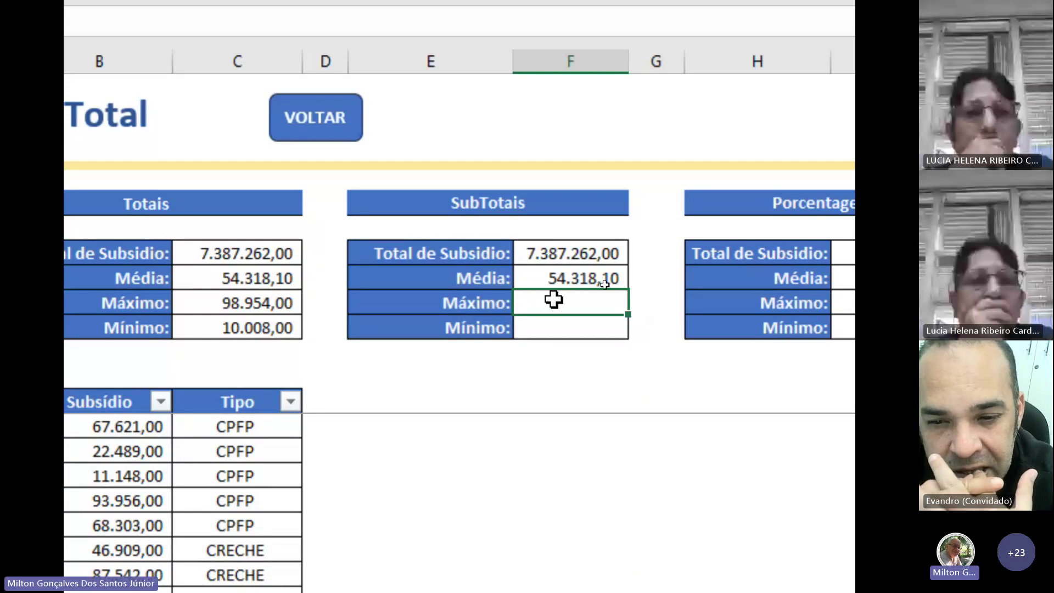
- Begin the Máximo formula in cell F8 of the SubTotais block with SUBTOTAL and function 4 - MÁXIMO
text(=SUB)
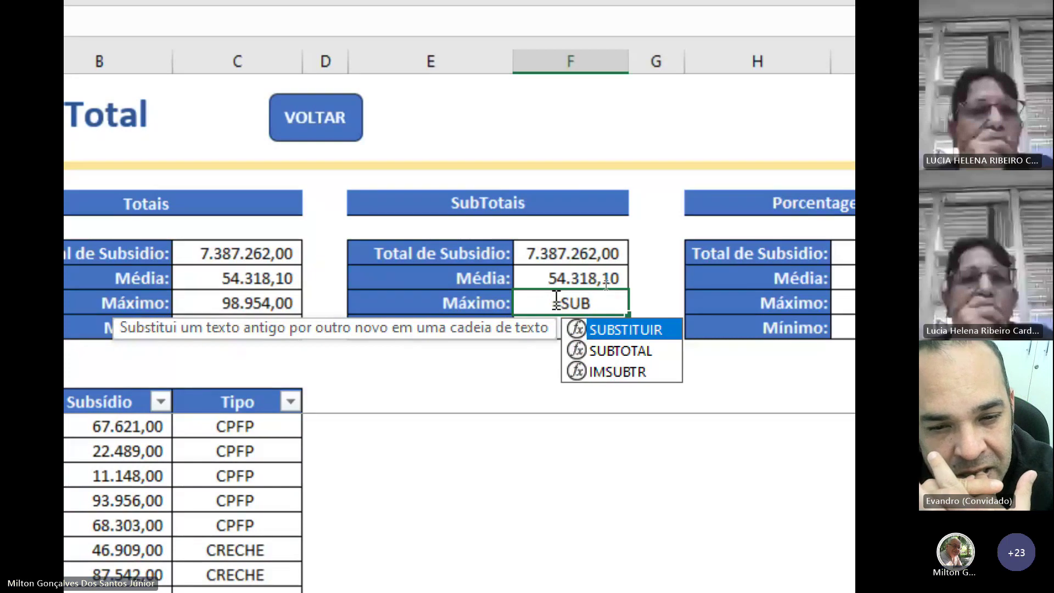
click(641, 352)
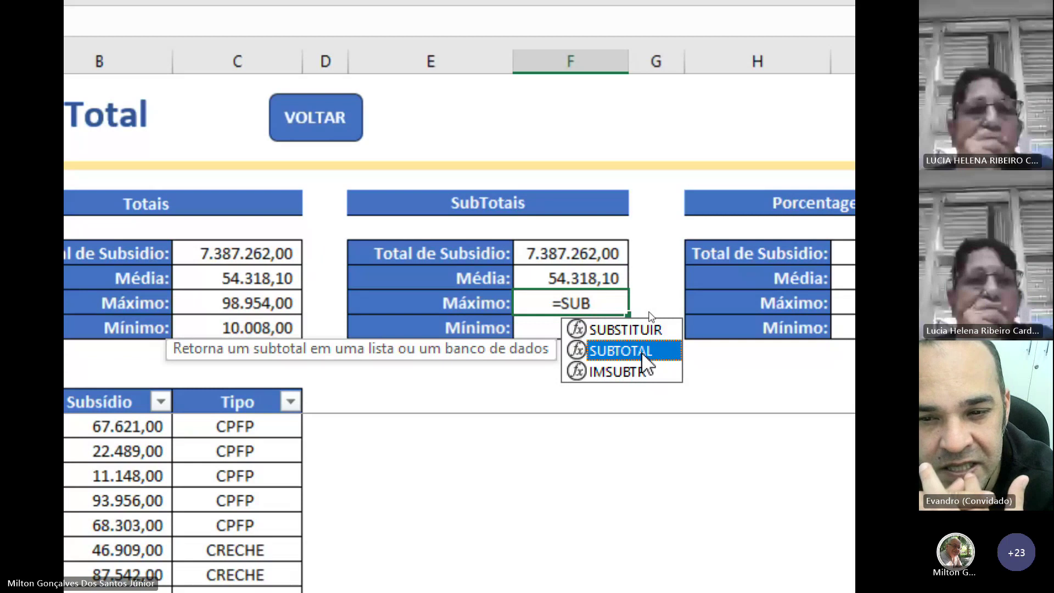
double_click(642, 351)
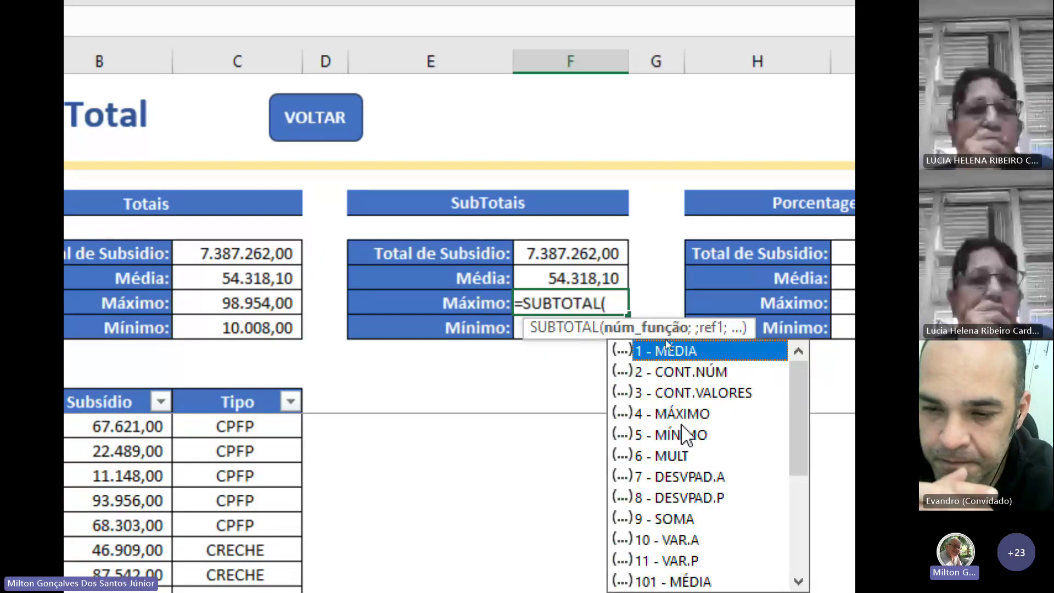
click(660, 416)
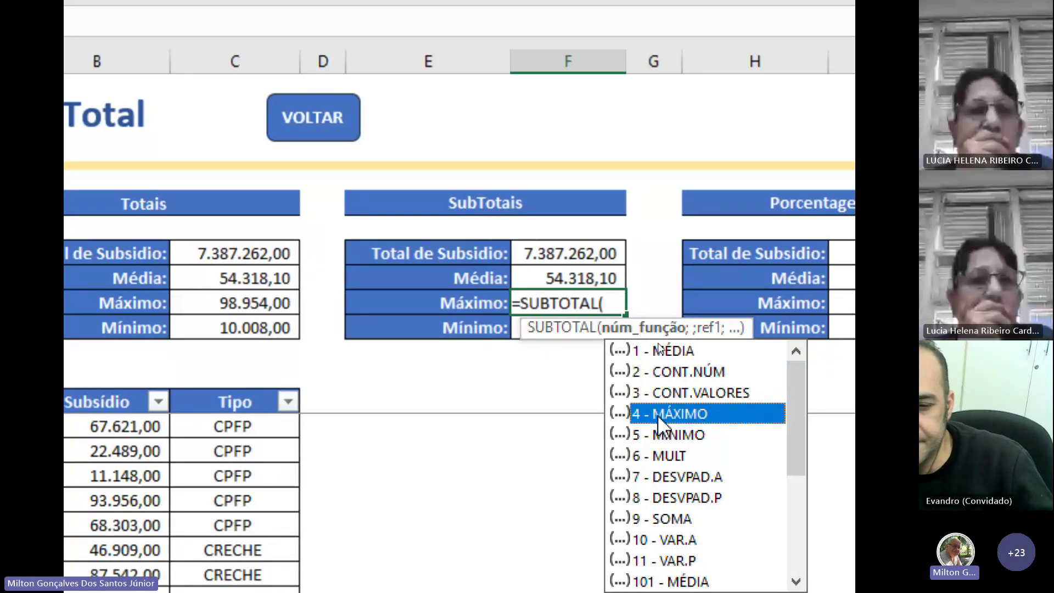
double_click(657, 414)
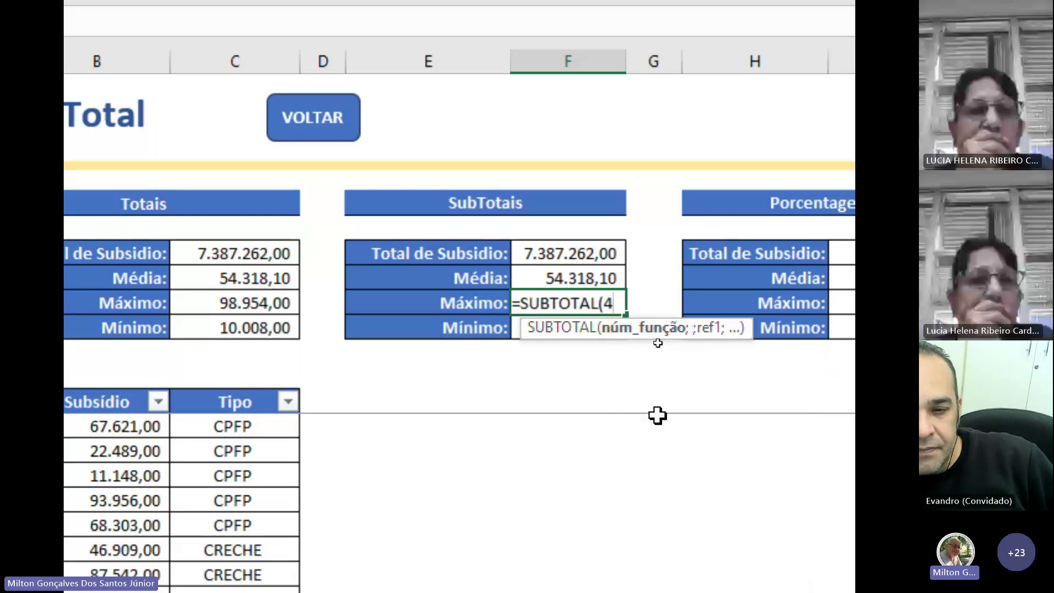
- Complete the Máximo formula in the SubTotais block as =SUBTOTAL(4;B13:B148)
text(;)
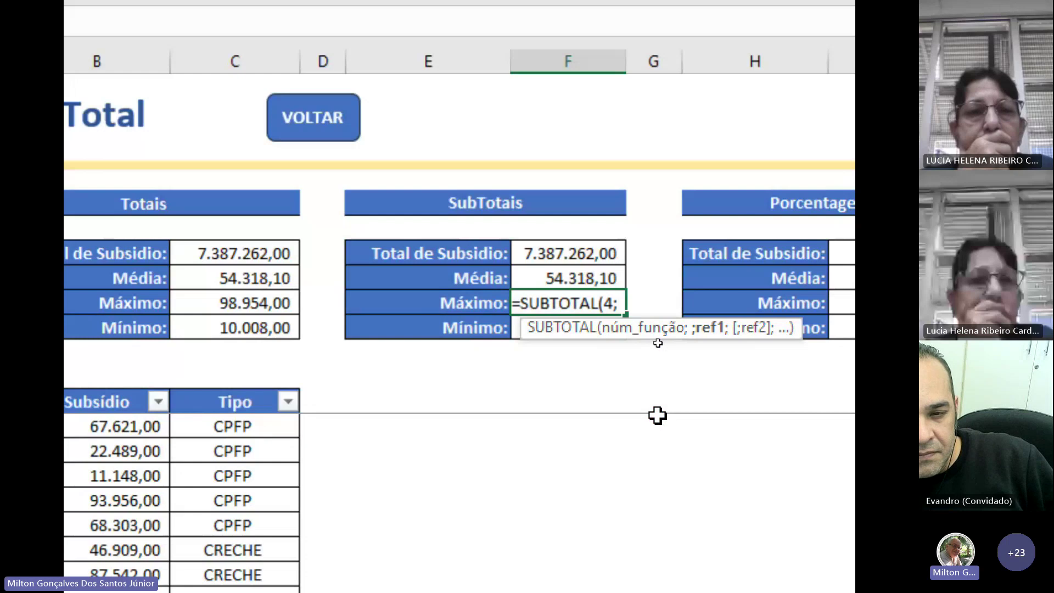
text(B13:)
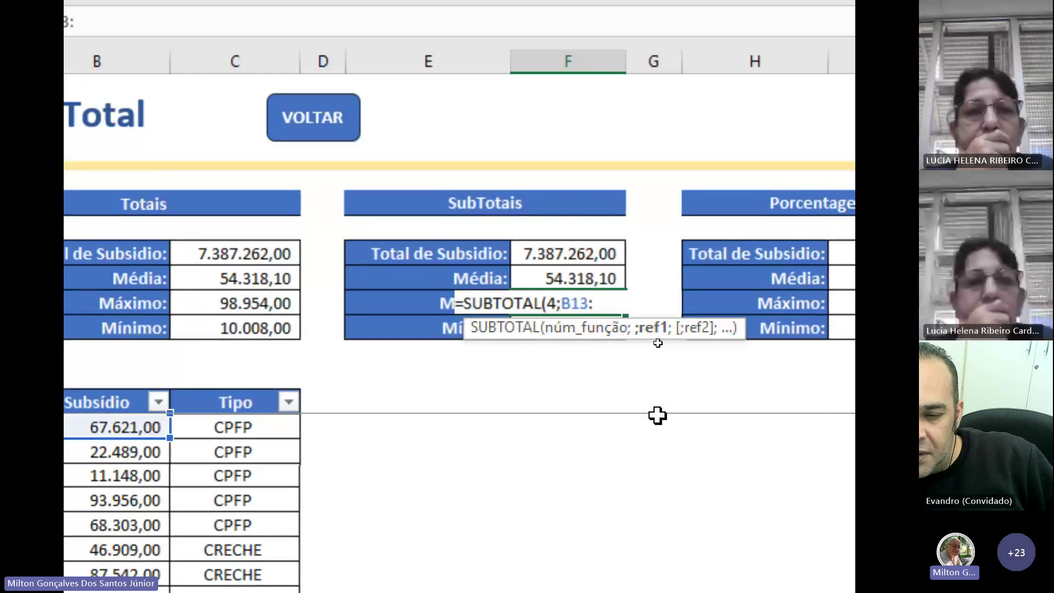
text(B1)
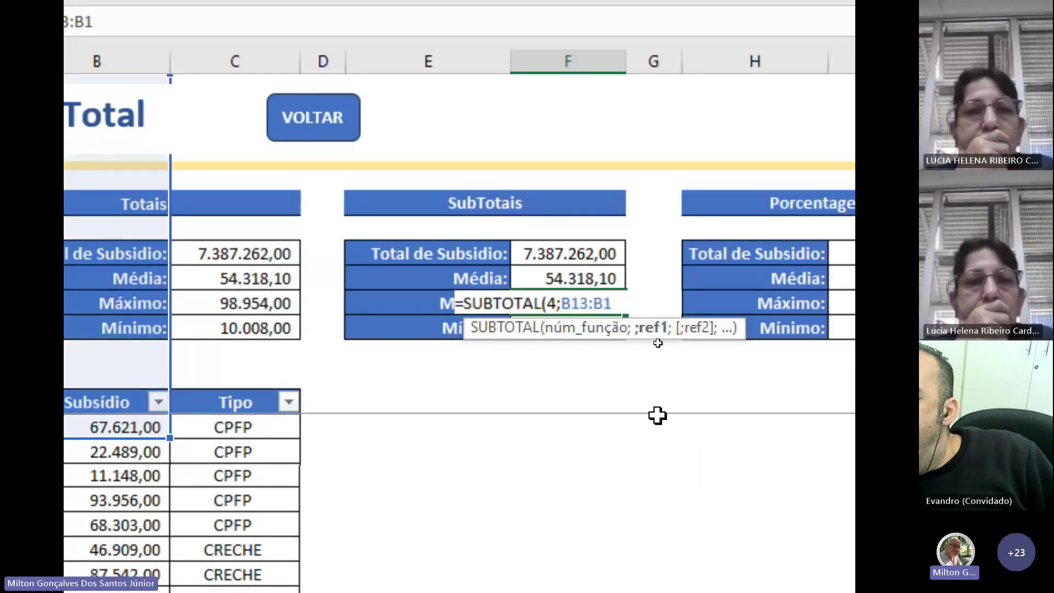
text(48))
key(Return)
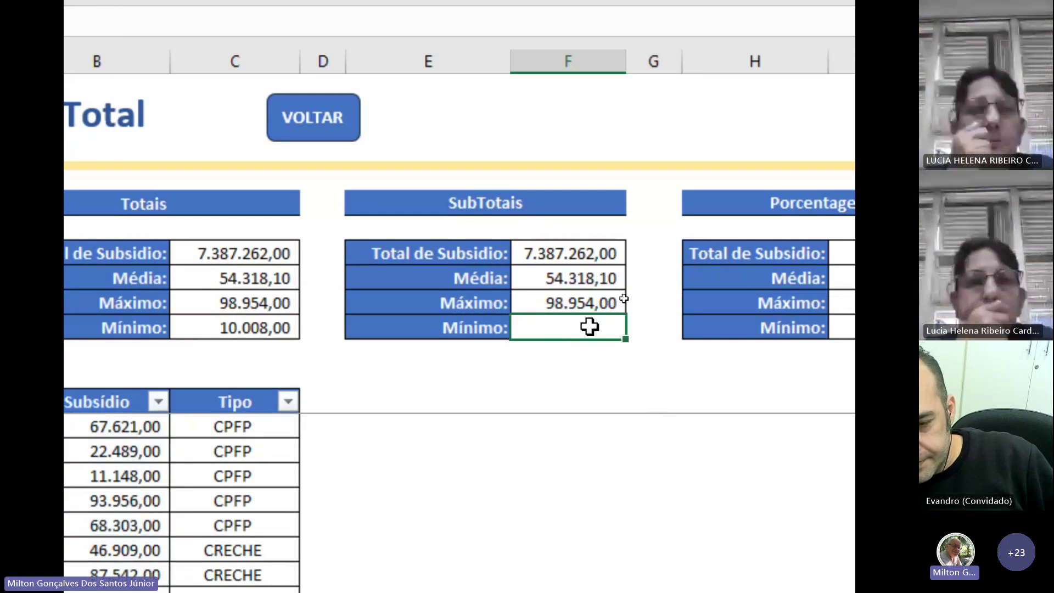
- Calculate the Mínimo in the SubTotais block with =SUBTOTAL(5;B13:B148), using the MÍNIMO function option
text(=)
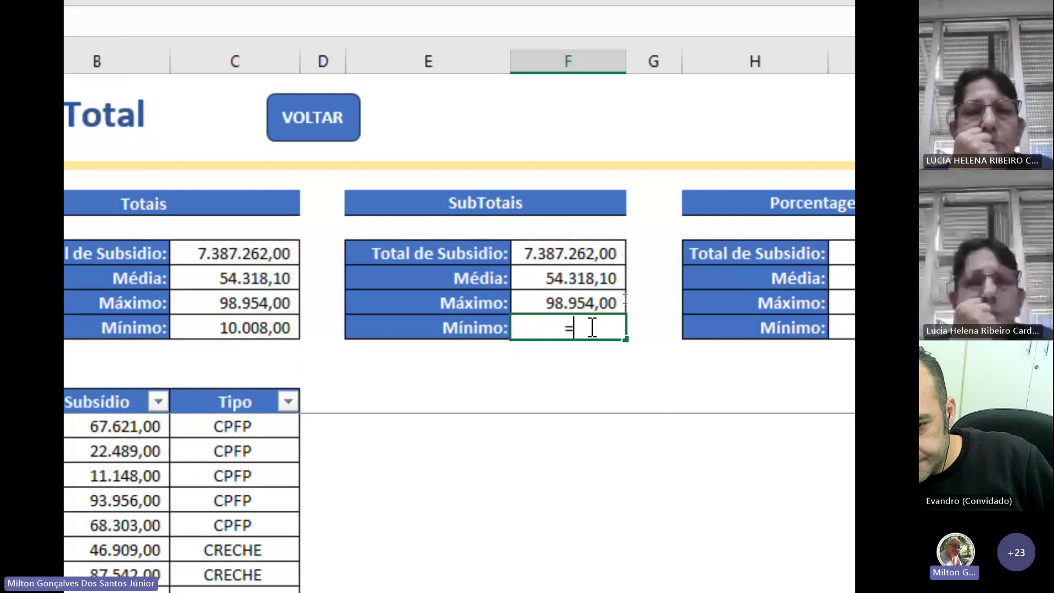
text(SUBTOTA)
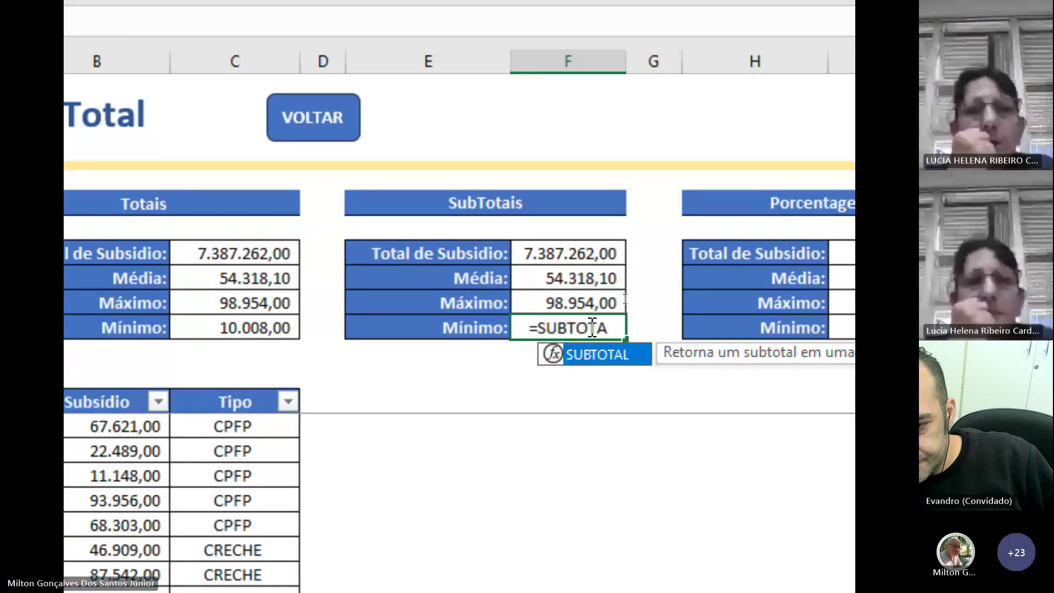
text(L()
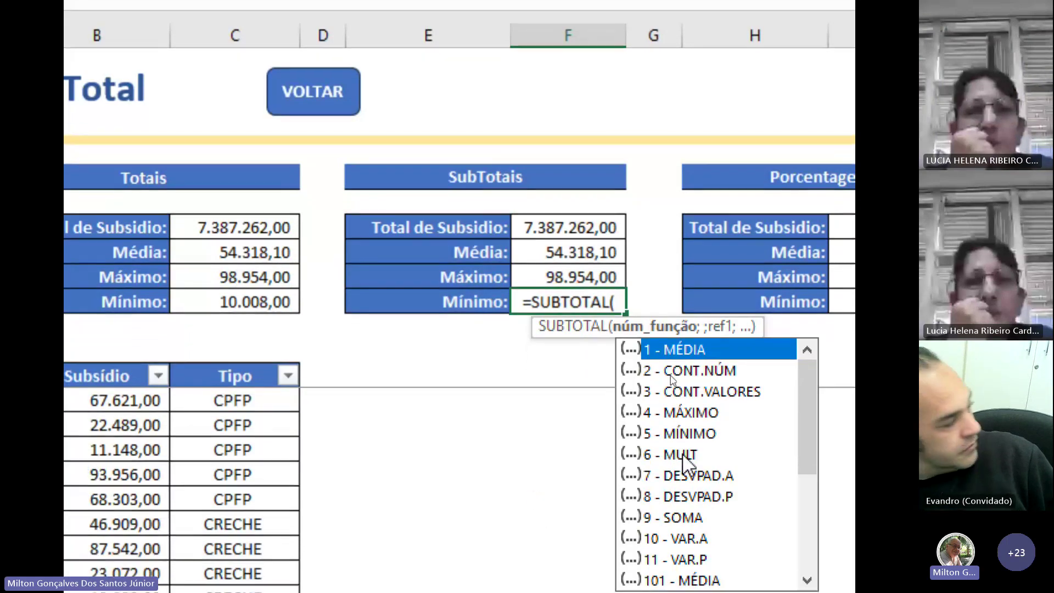
click(684, 434)
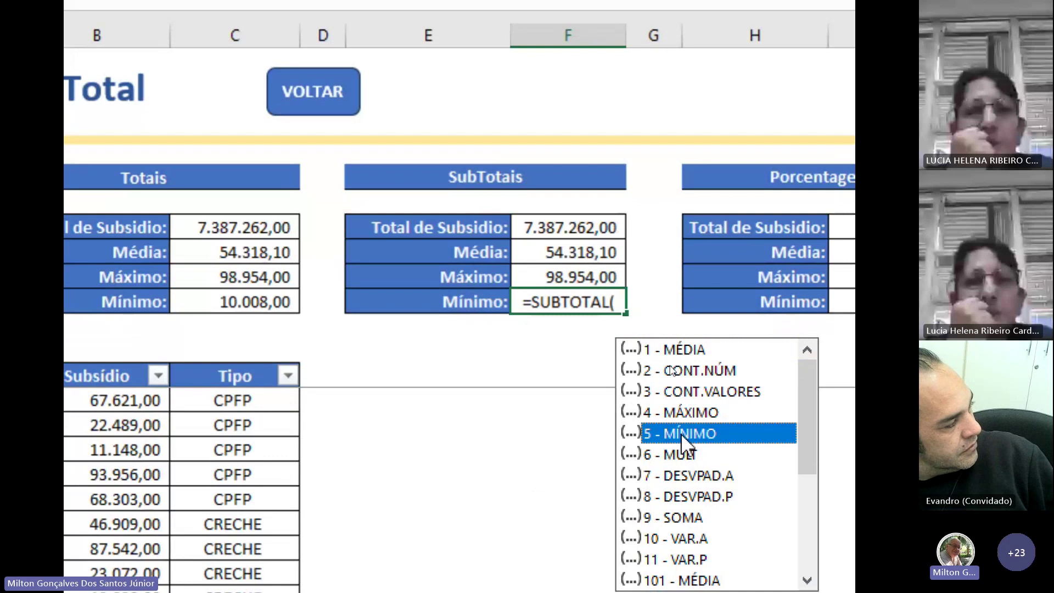
double_click(683, 434)
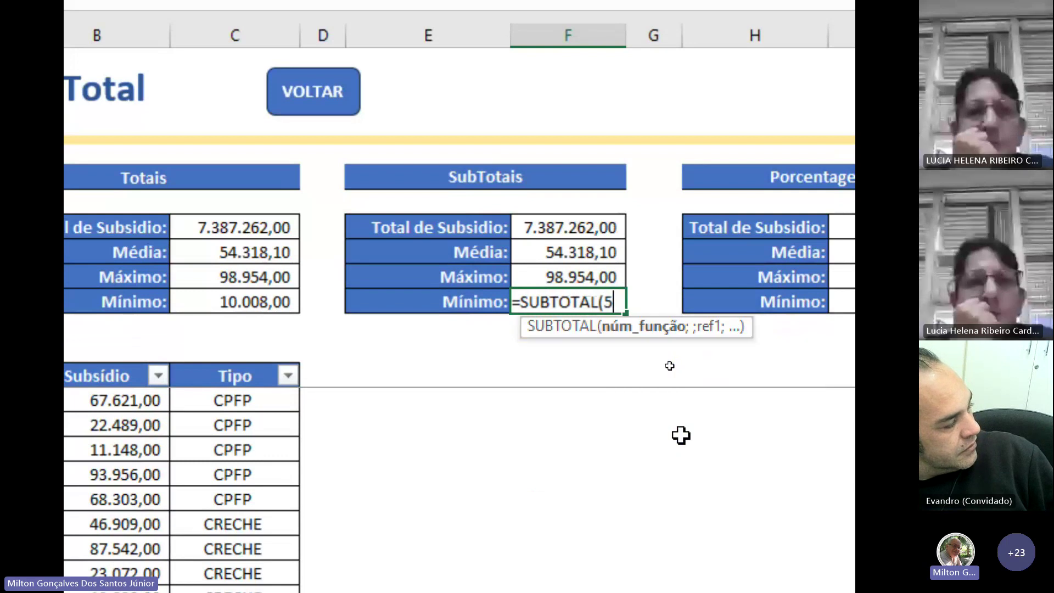
text(;)
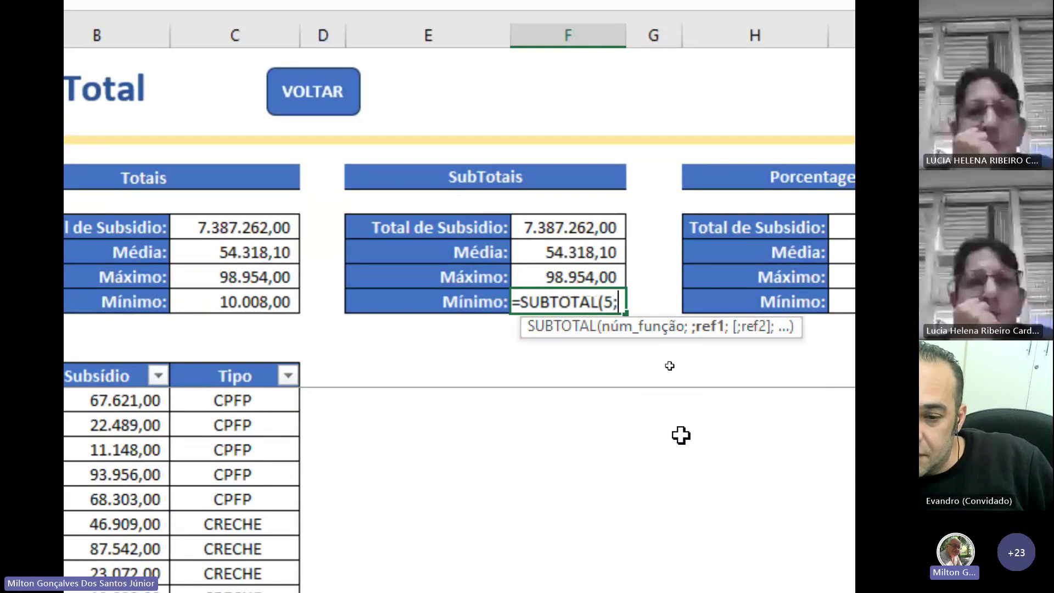
text(B13)
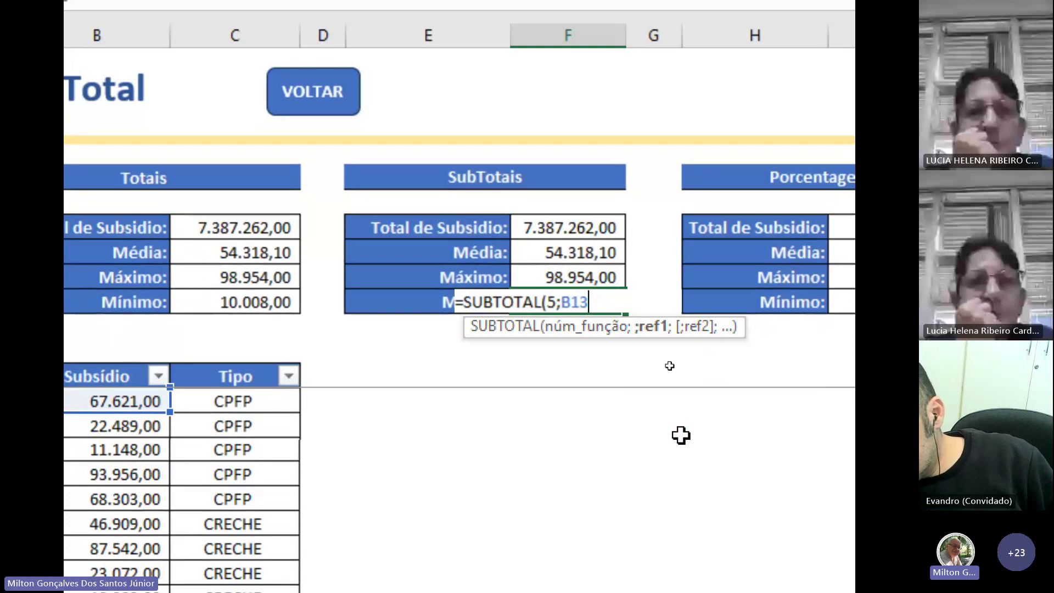
text(:V)
key(BackSpace)
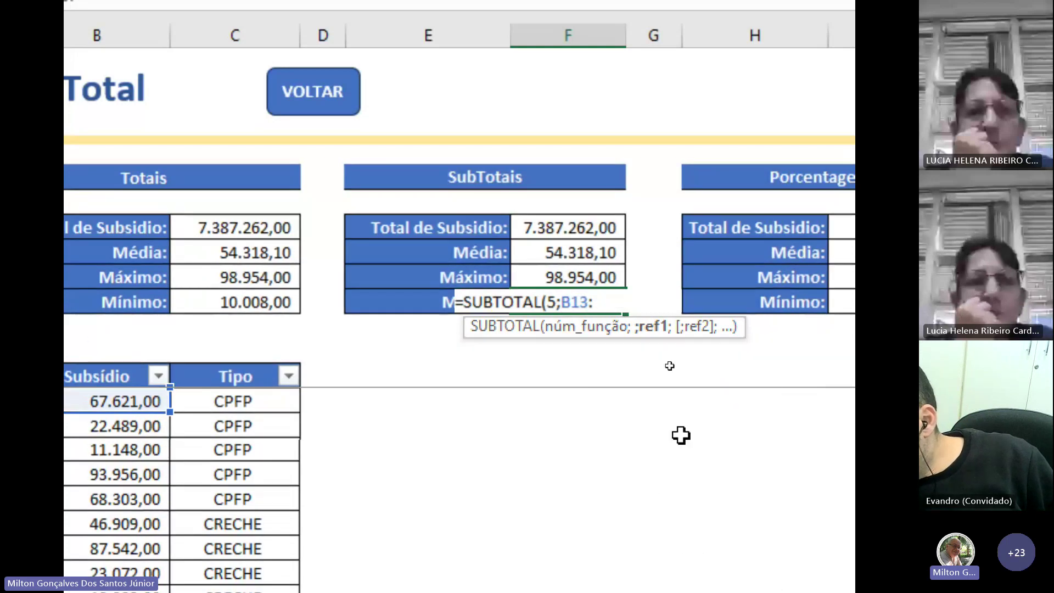
text(B1)
text(48))
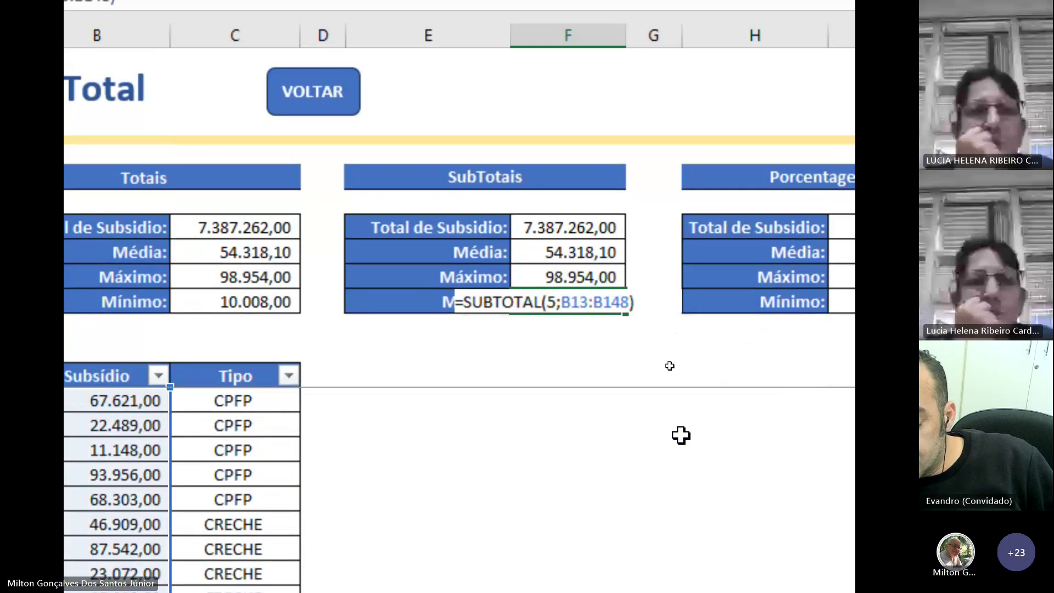
key(Return)
scroll(681, 435, right, 2)
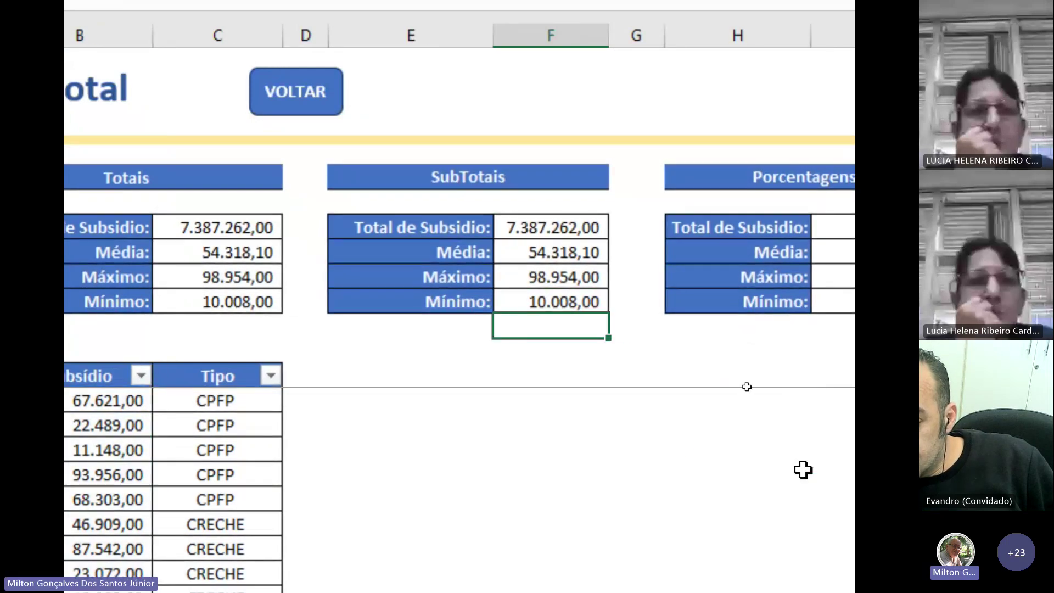
- Outline the SubTotais and Totais result cells in red to compare them, and clear the outlines
click(463, 299)
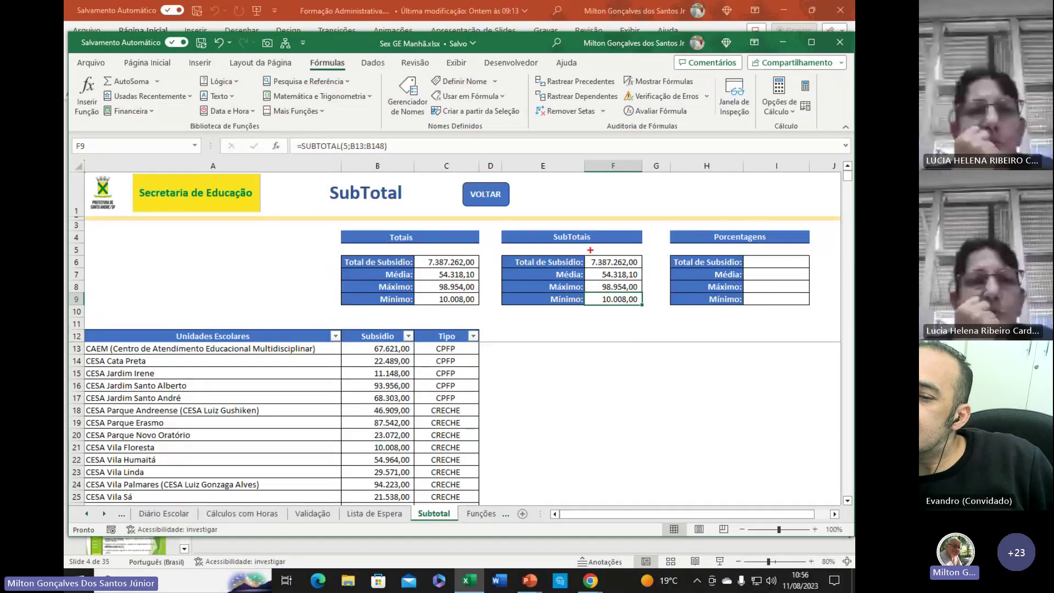
mouse_move(585, 255)
mouse_down()
mouse_move(632, 316)
mouse_move(648, 314)
mouse_up()
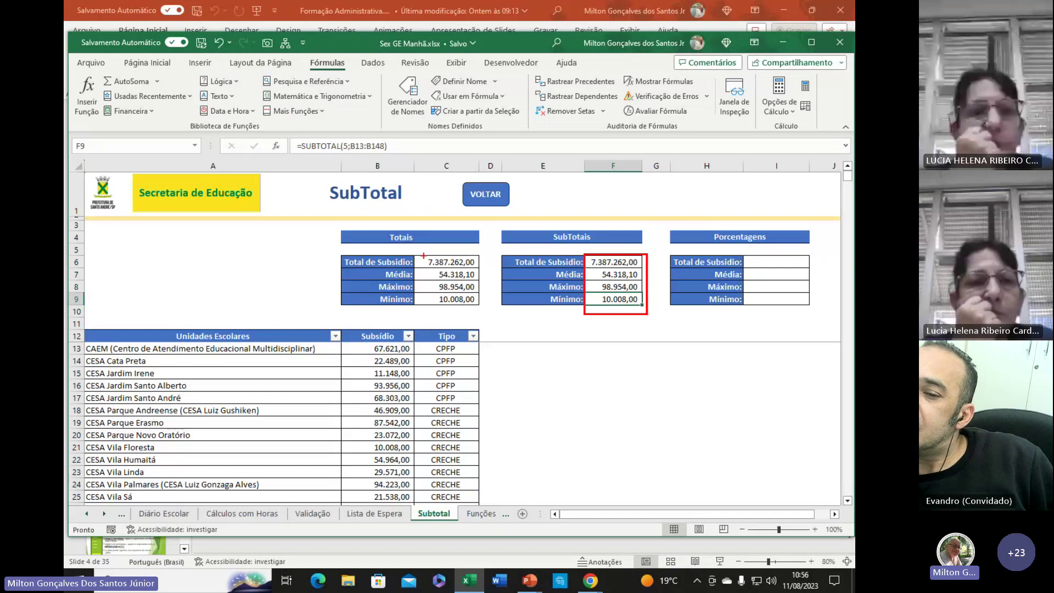
mouse_move(416, 253)
mouse_down()
mouse_move(453, 292)
mouse_move(488, 306)
mouse_up()
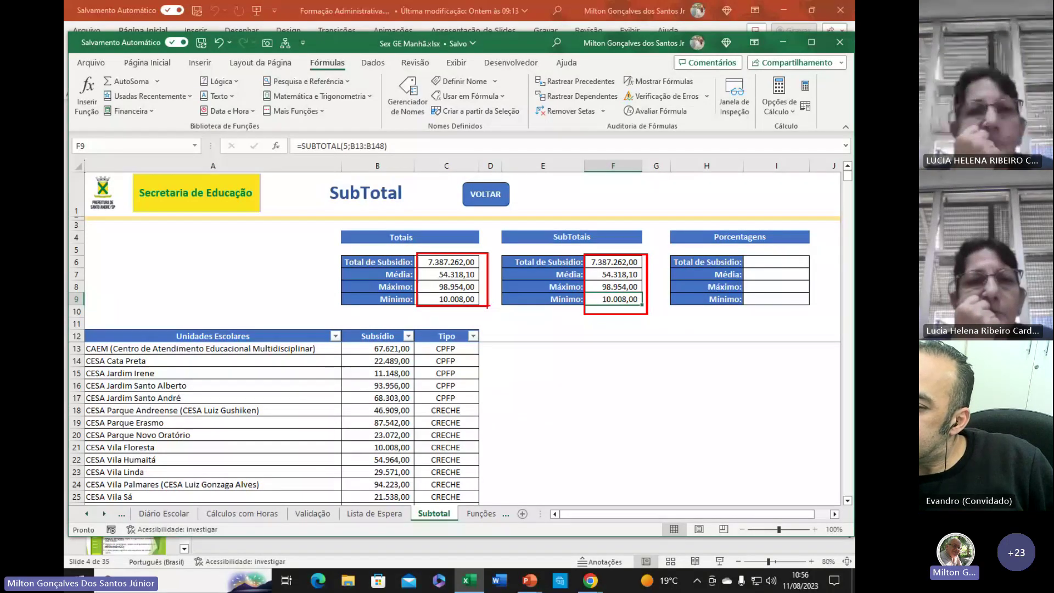
key(Escape)
- Calculate the Total de Subsidio percentage in I6 by dividing the subtotal by the overall total with =F6/C6
click(757, 265)
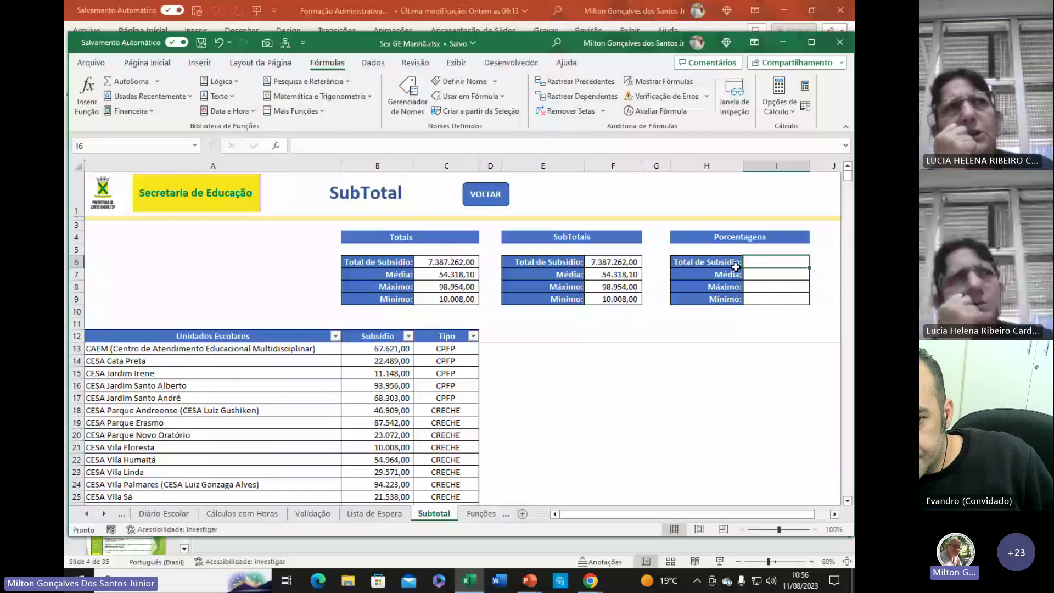
click(615, 264)
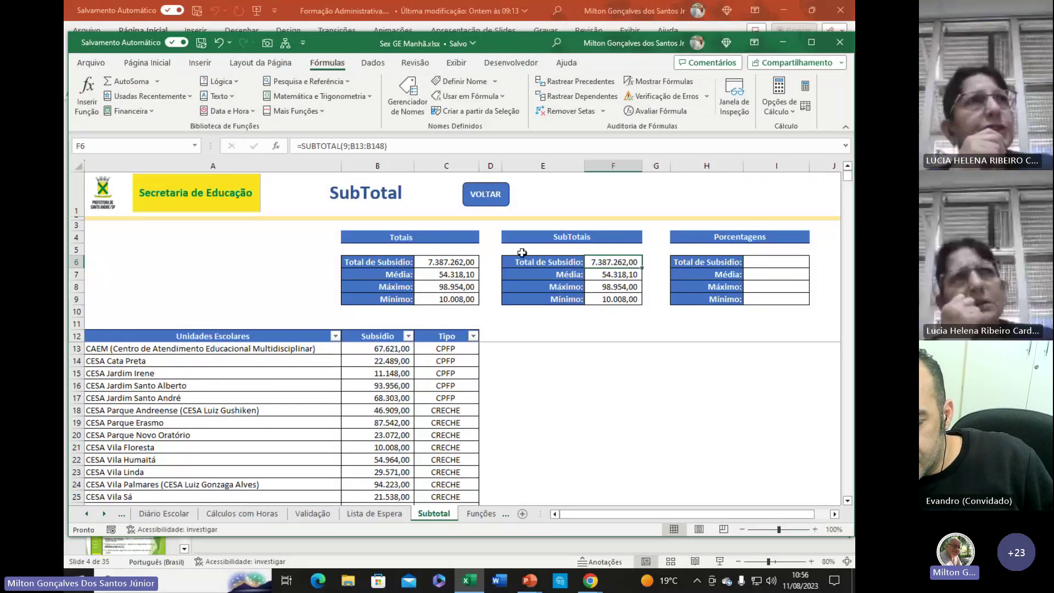
click(440, 264)
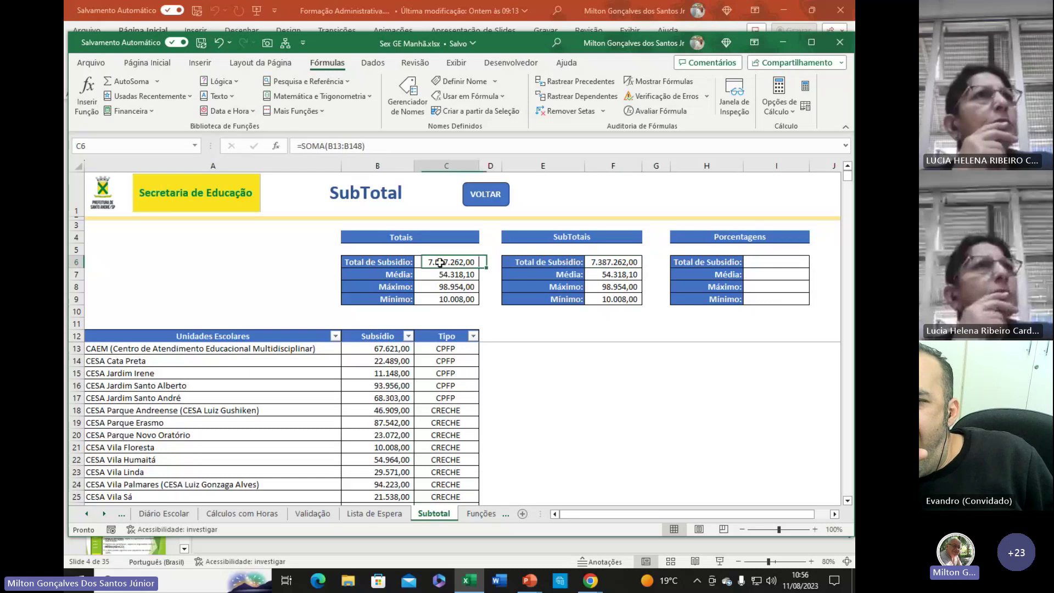
click(748, 268)
text(=)
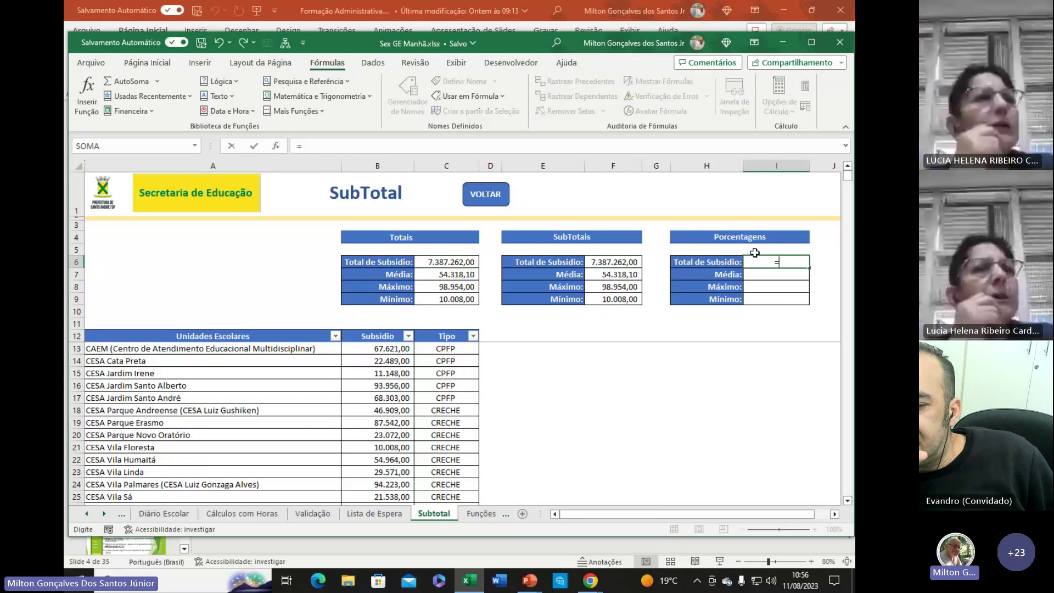
click(617, 262)
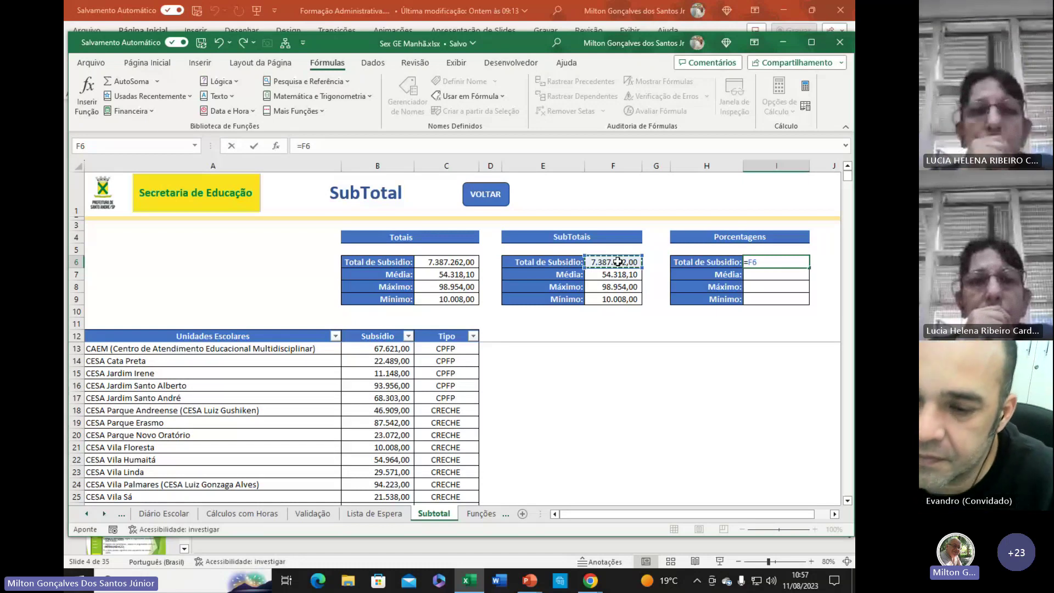
text(/)
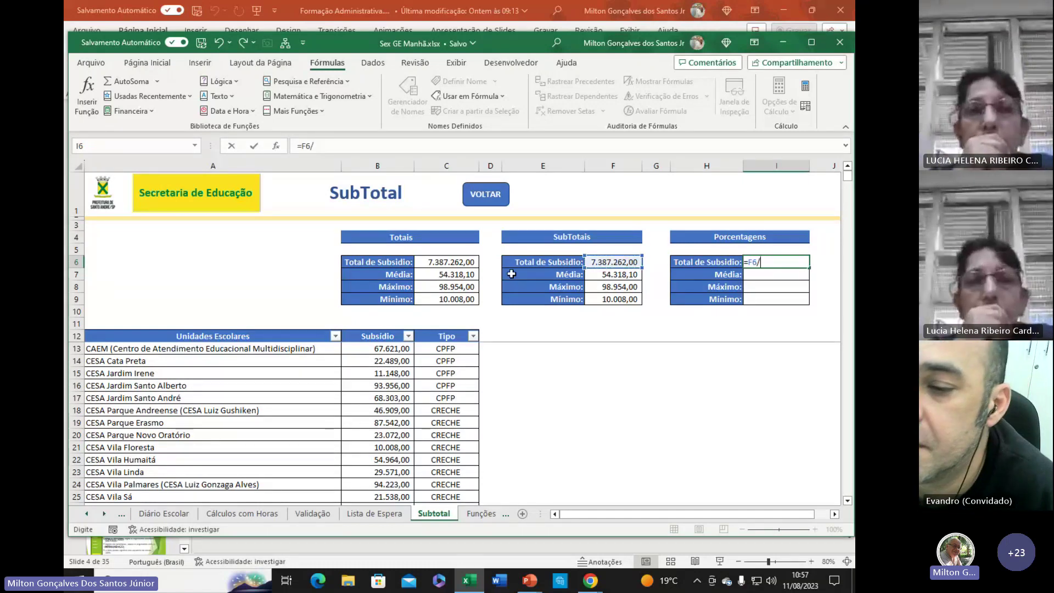
click(459, 262)
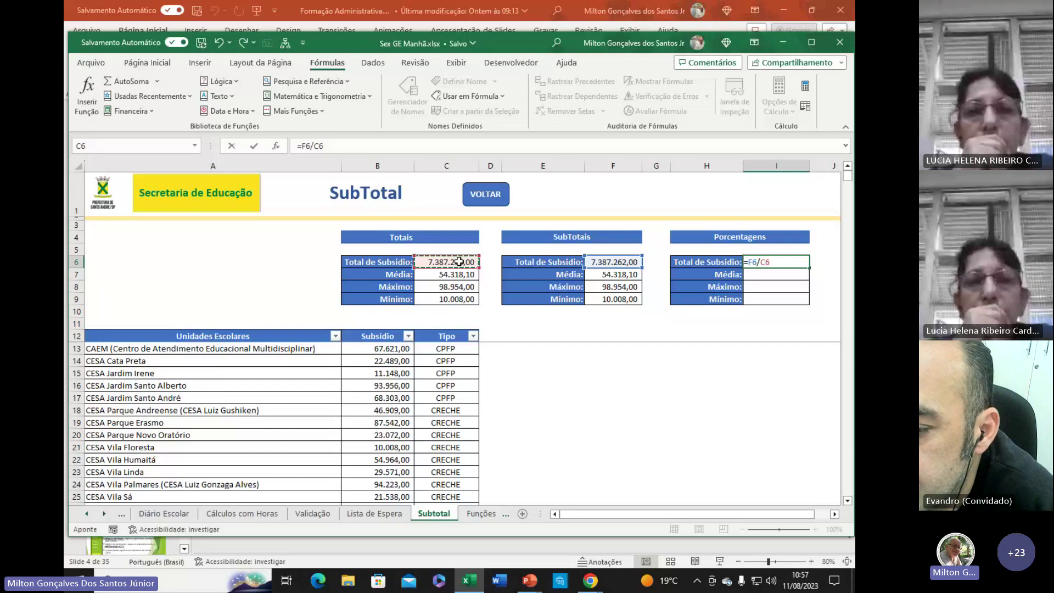
key(Return)
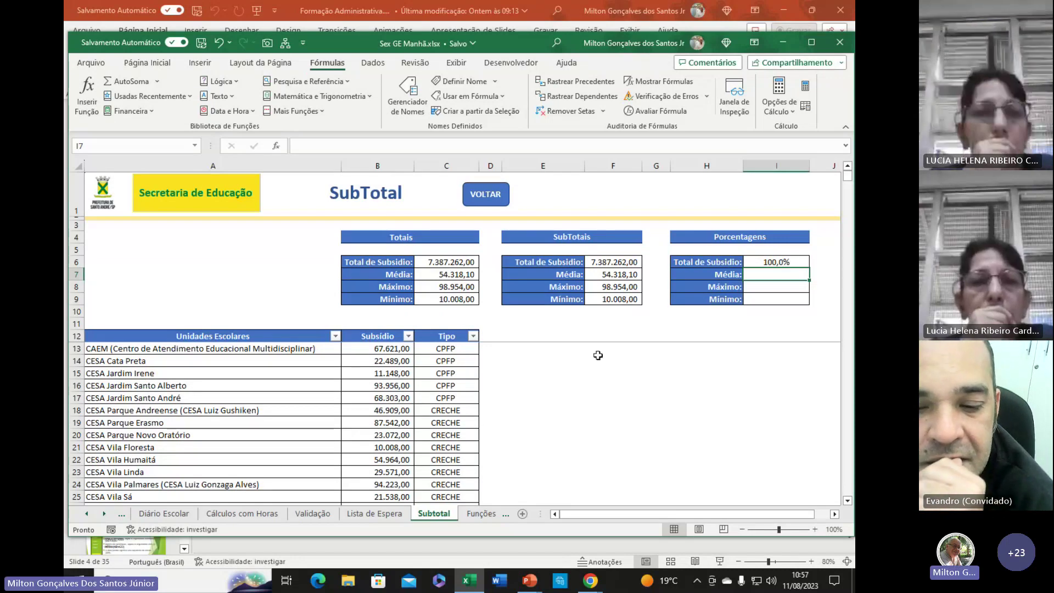
- Filter the school table by Tipo so that only the EMEIEF rows are shown
click(405, 438)
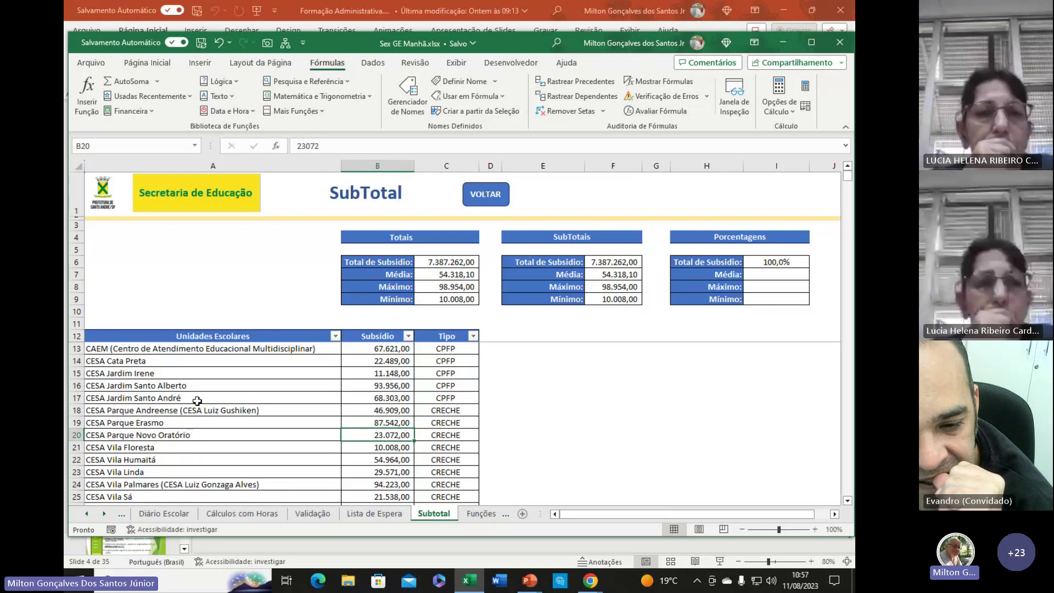
scroll(209, 391, down, 1)
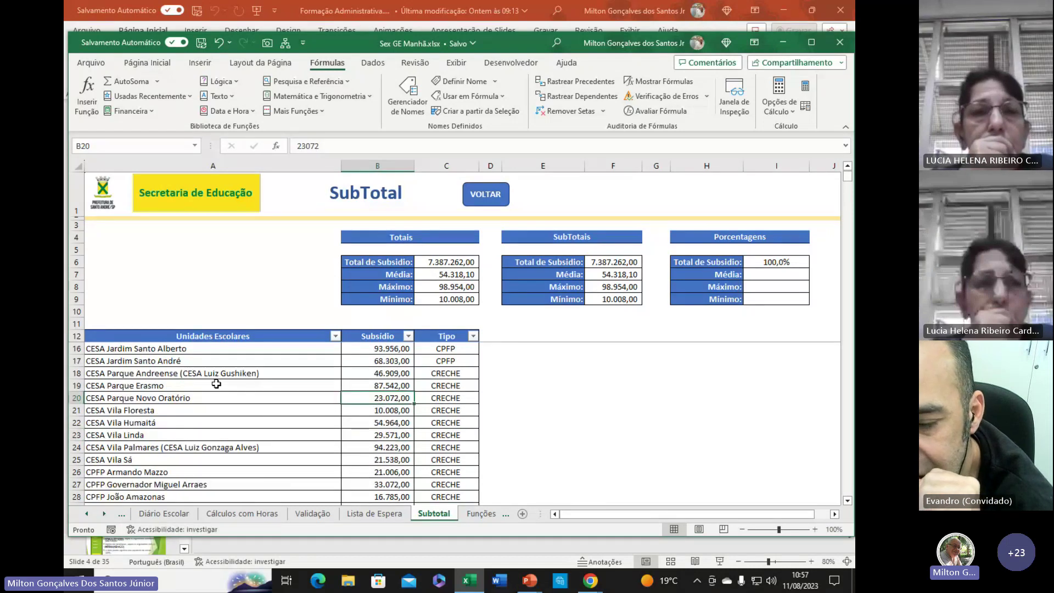
scroll(216, 384, up, 1)
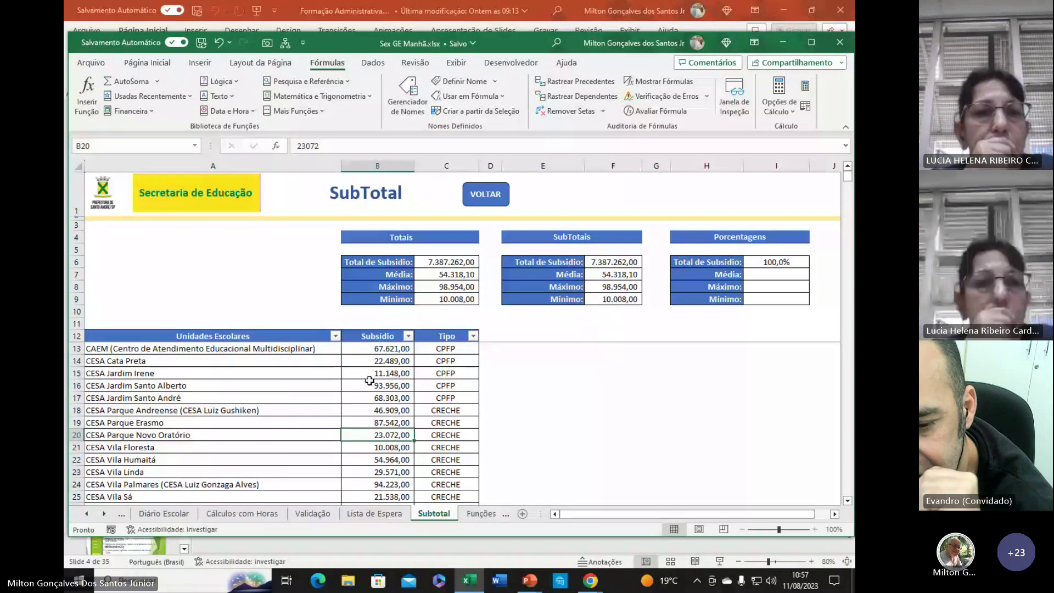
drag(446, 348, 454, 377)
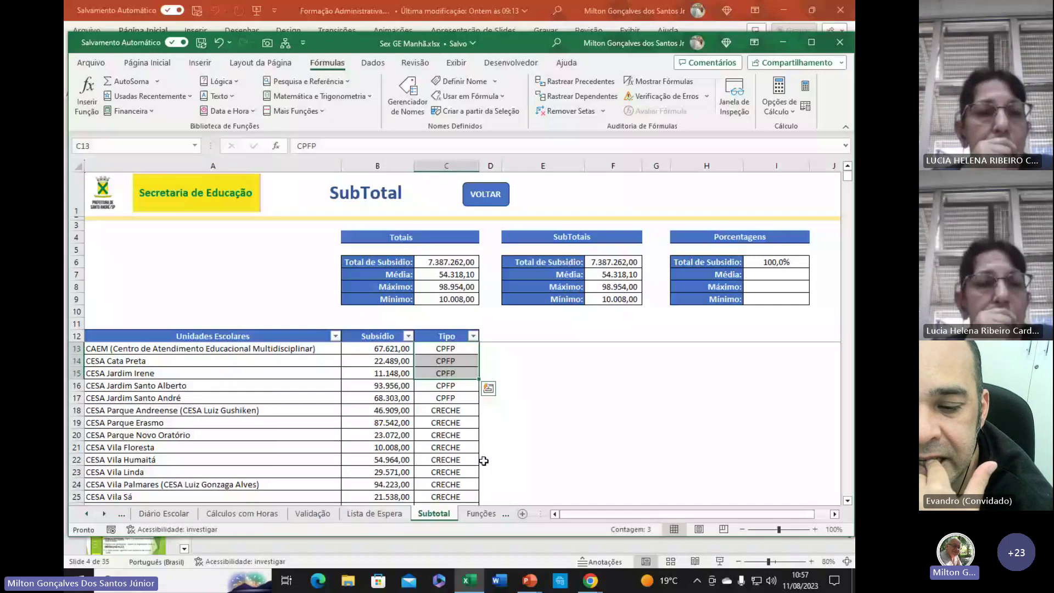
click(456, 438)
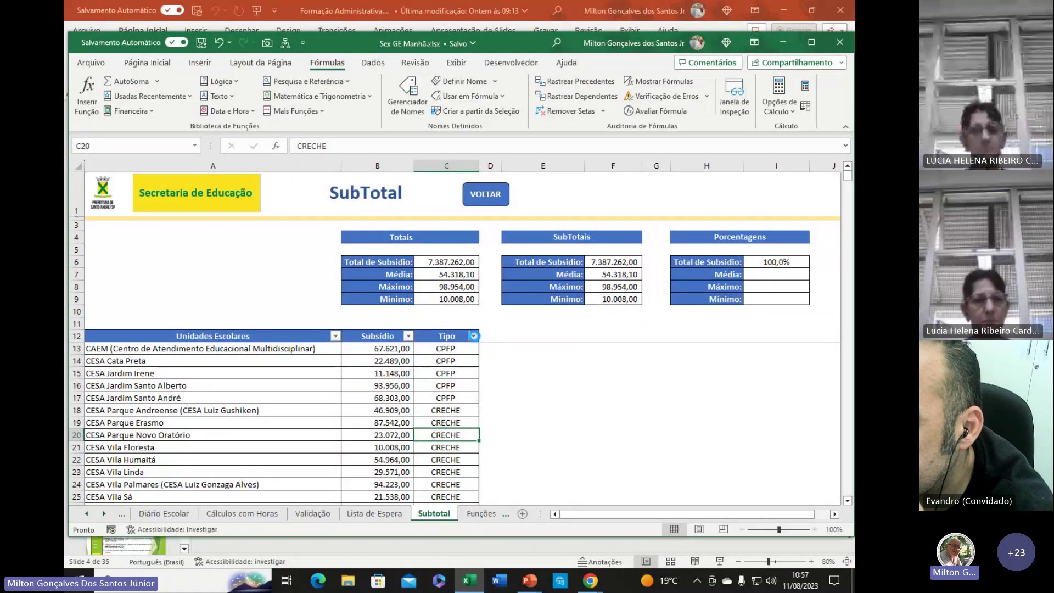
click(473, 336)
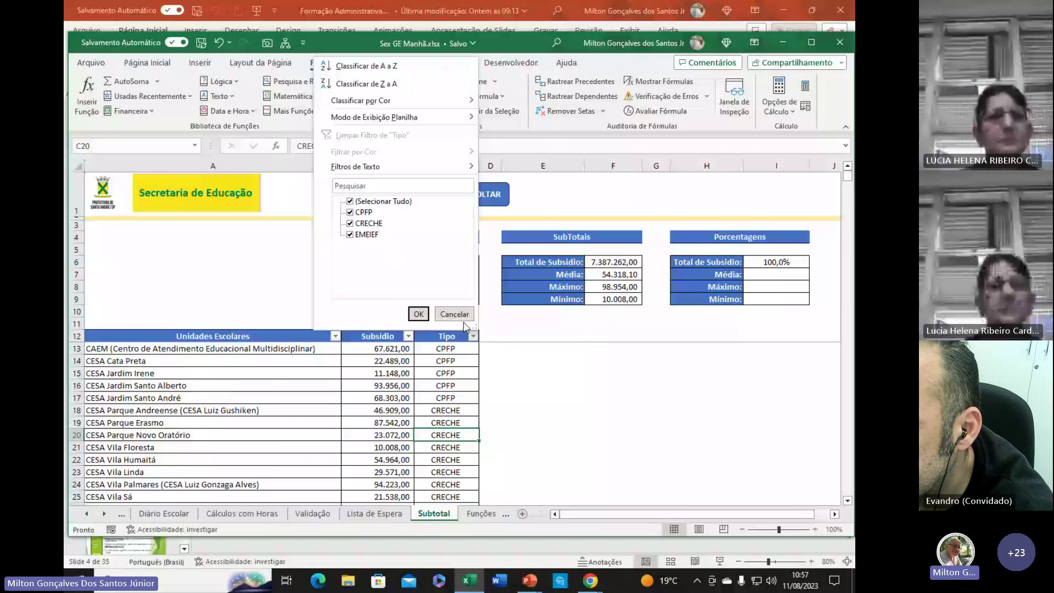
click(351, 201)
click(350, 234)
click(418, 313)
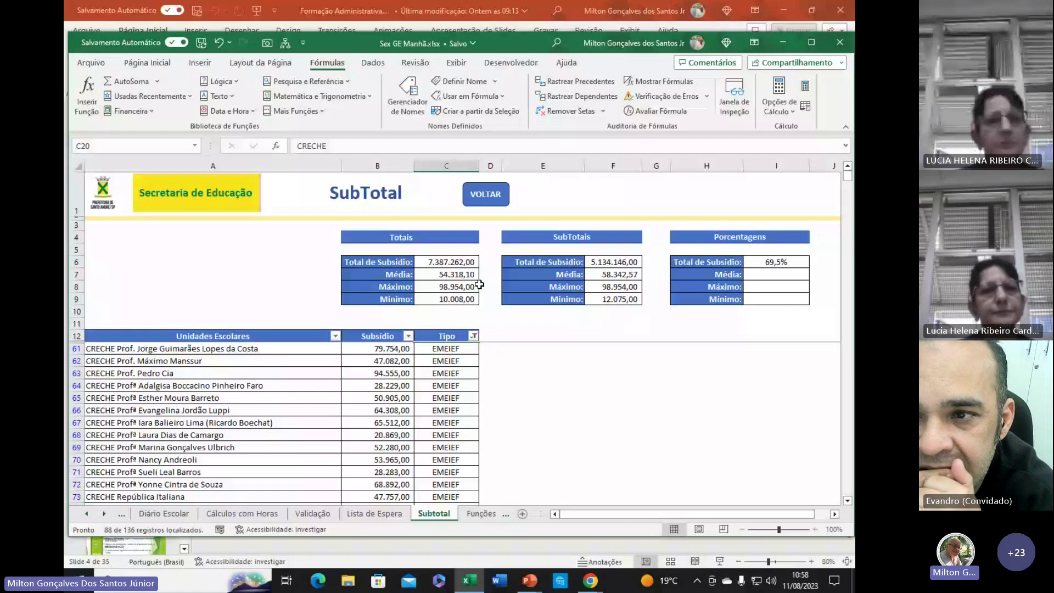
- Compare the Totais values with the filtered SubTotais values, including the SubTotais Máximo
drag(447, 261, 447, 299)
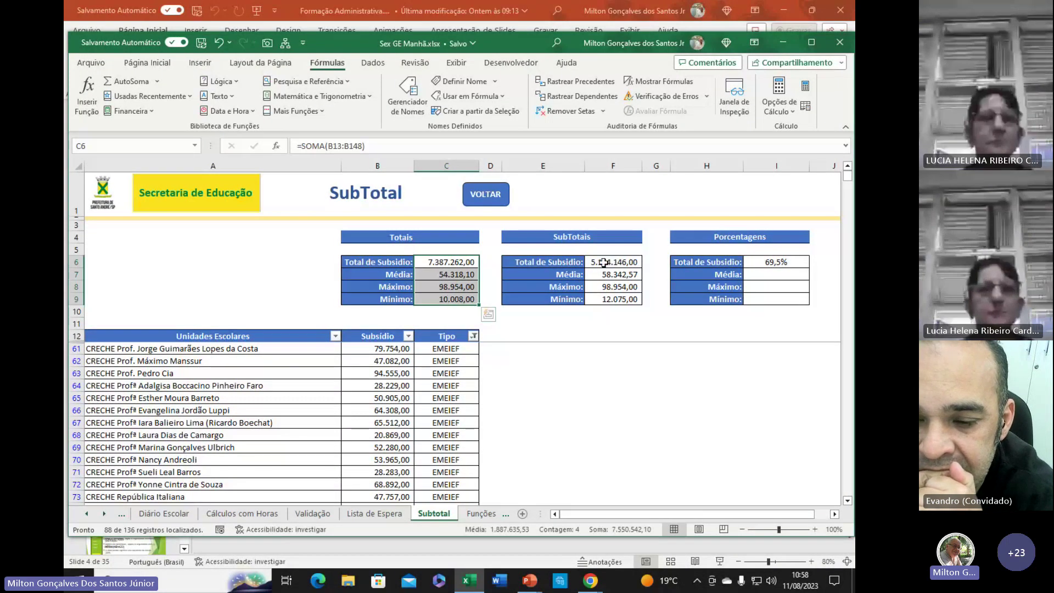
drag(603, 262, 605, 299)
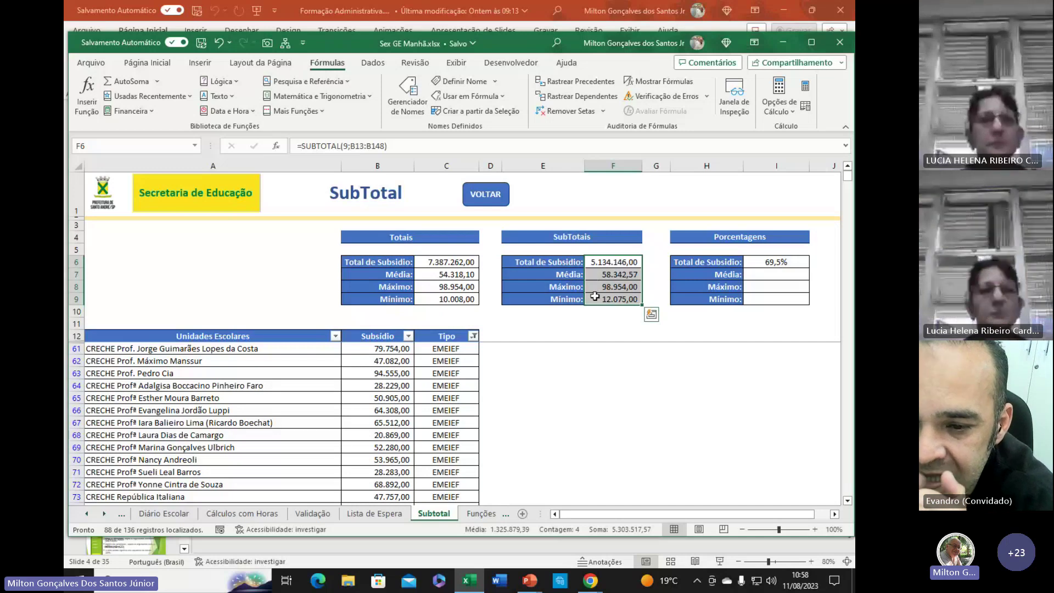
click(608, 289)
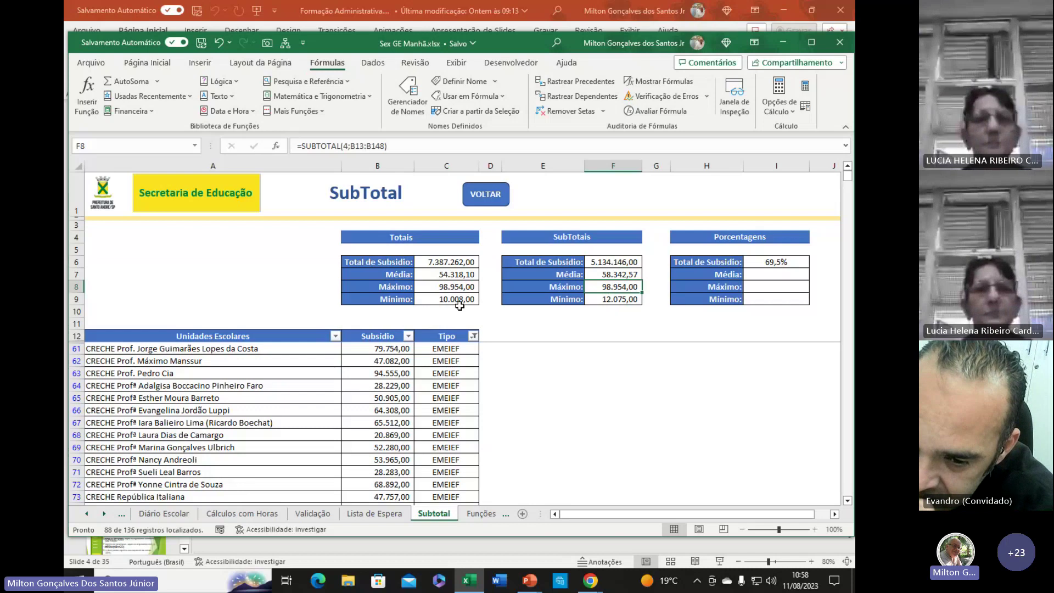
- Check the subtotal and overall Total de Subsidio formulas, and filter the school table by Tipo to show only CRECHE rows
click(609, 263)
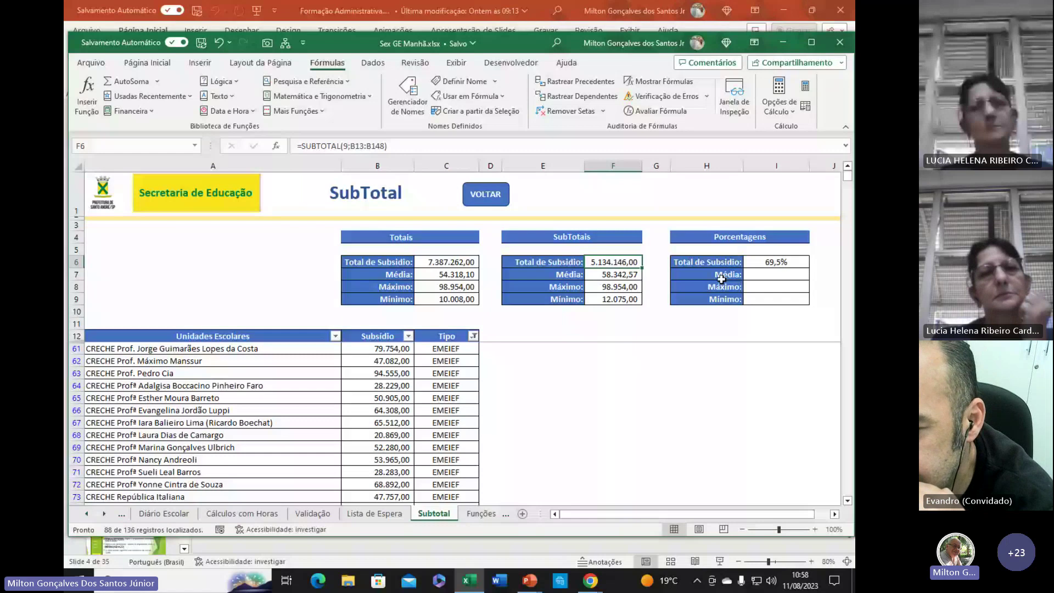
click(446, 263)
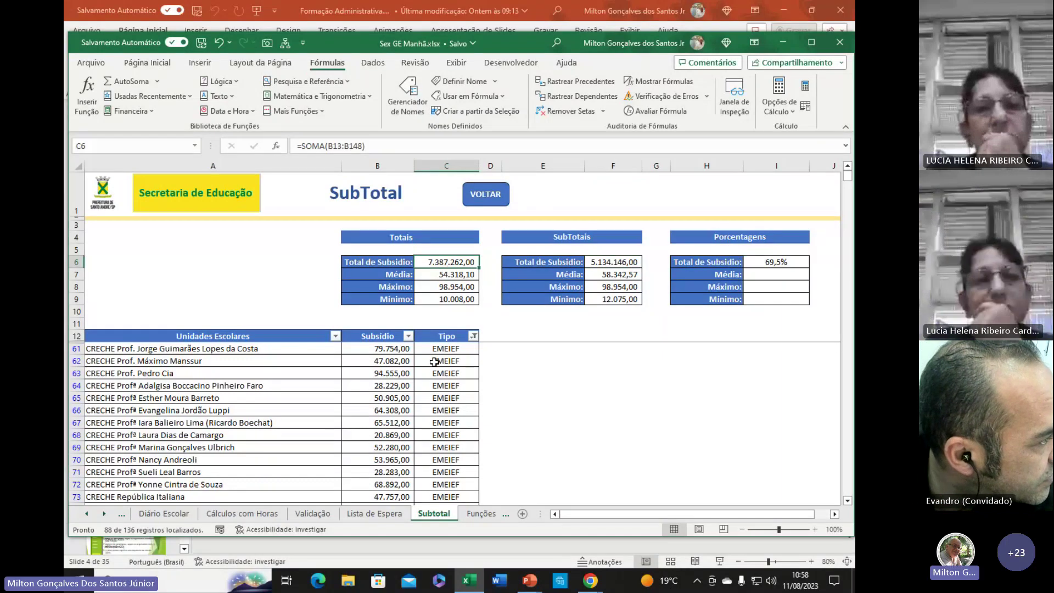
click(474, 337)
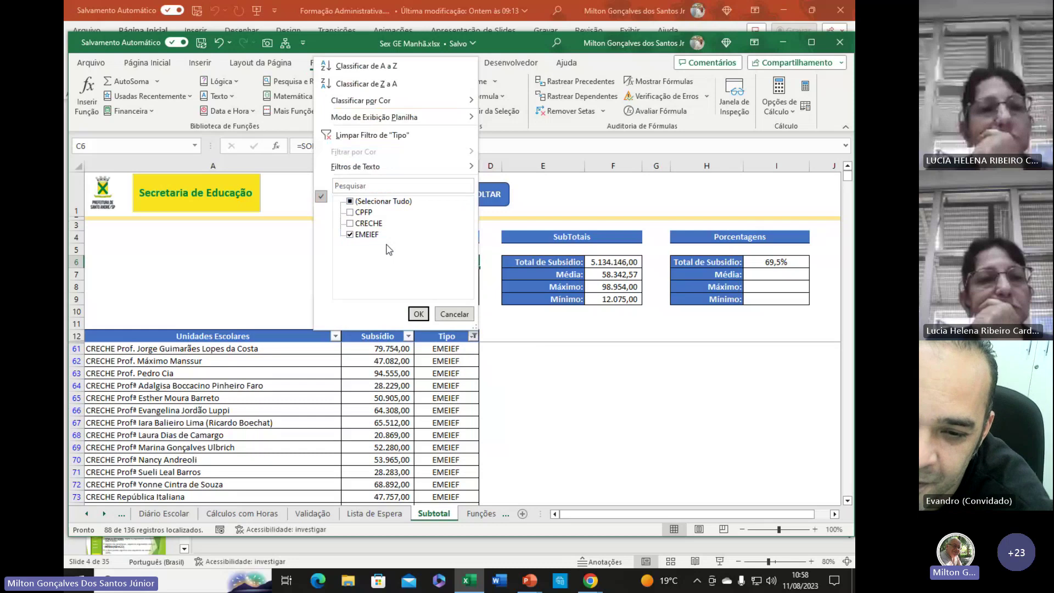
click(352, 235)
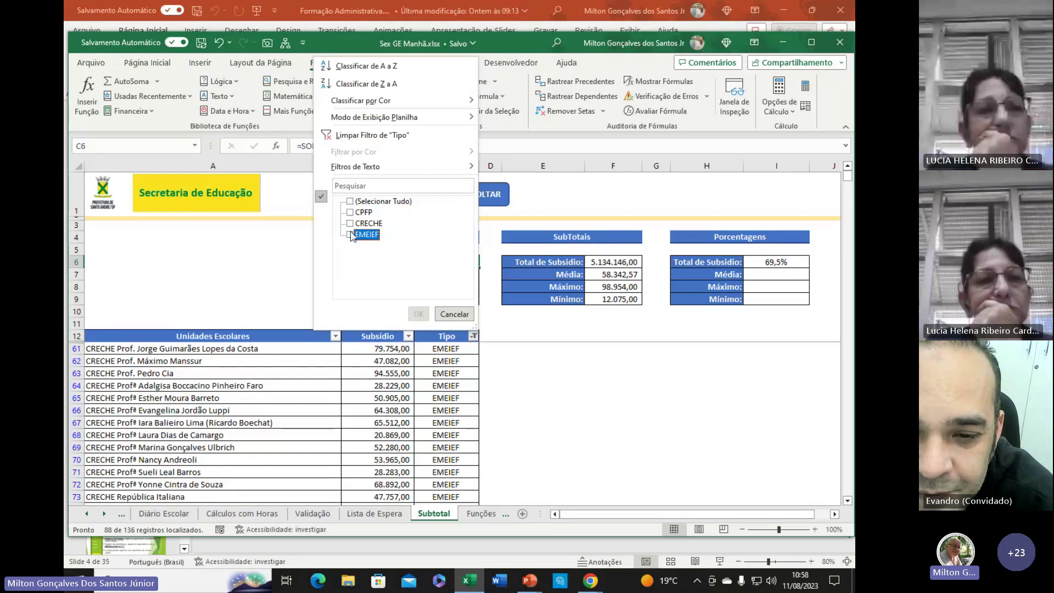
click(349, 223)
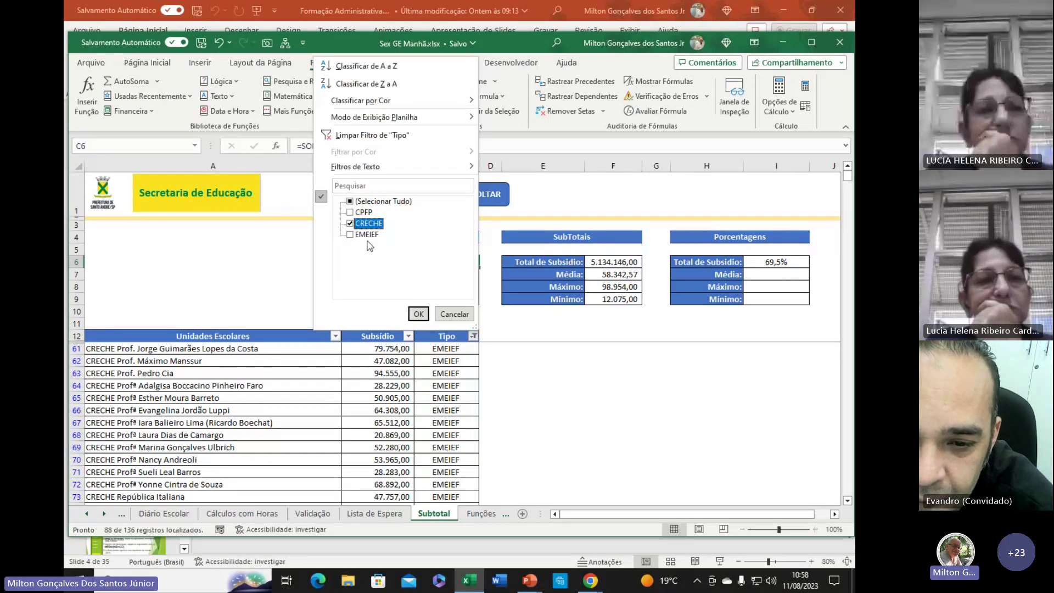
click(418, 314)
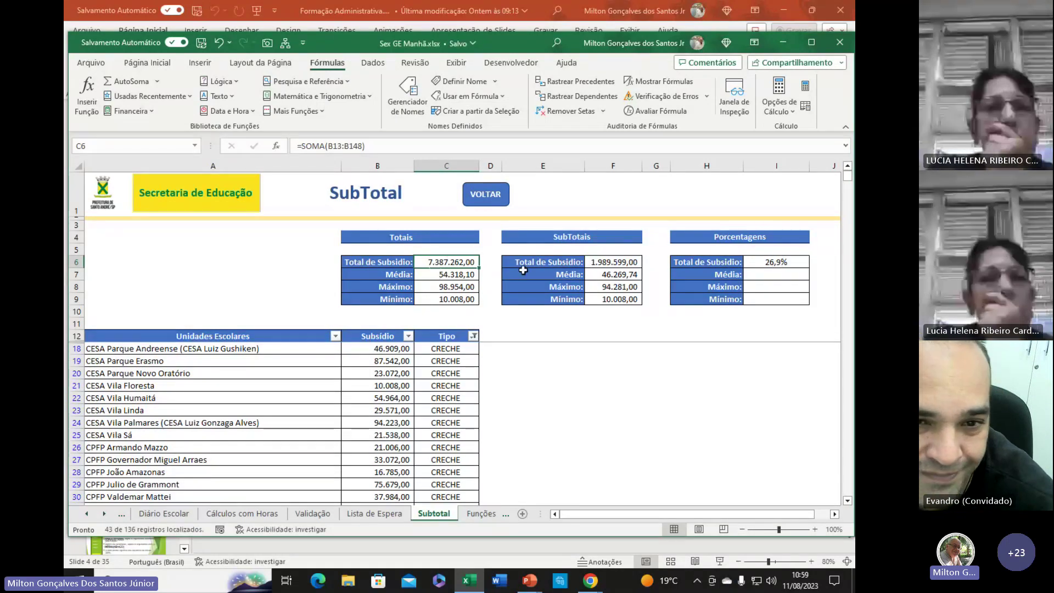
- Check the filtered Total de Subsidio subtotal, and switch the Tipo filter to show only CPFP rows
click(609, 264)
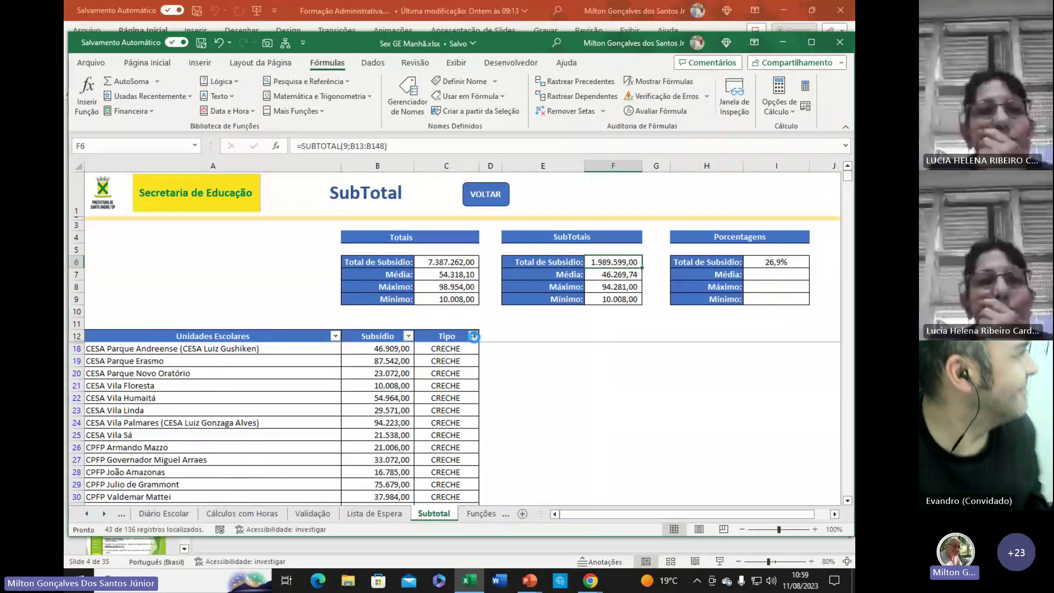
click(474, 337)
click(350, 202)
click(350, 202)
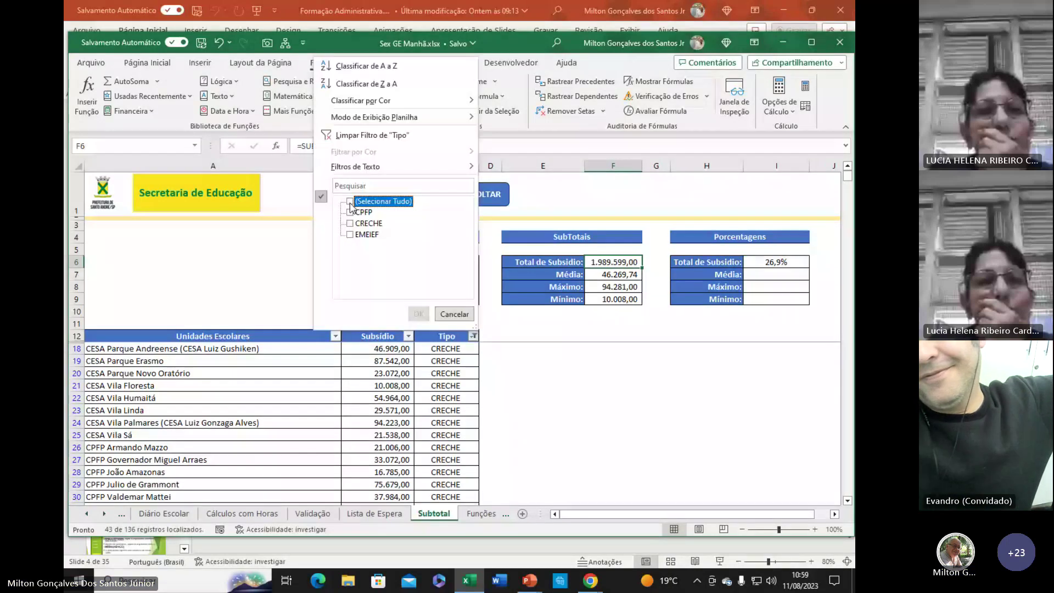
click(352, 214)
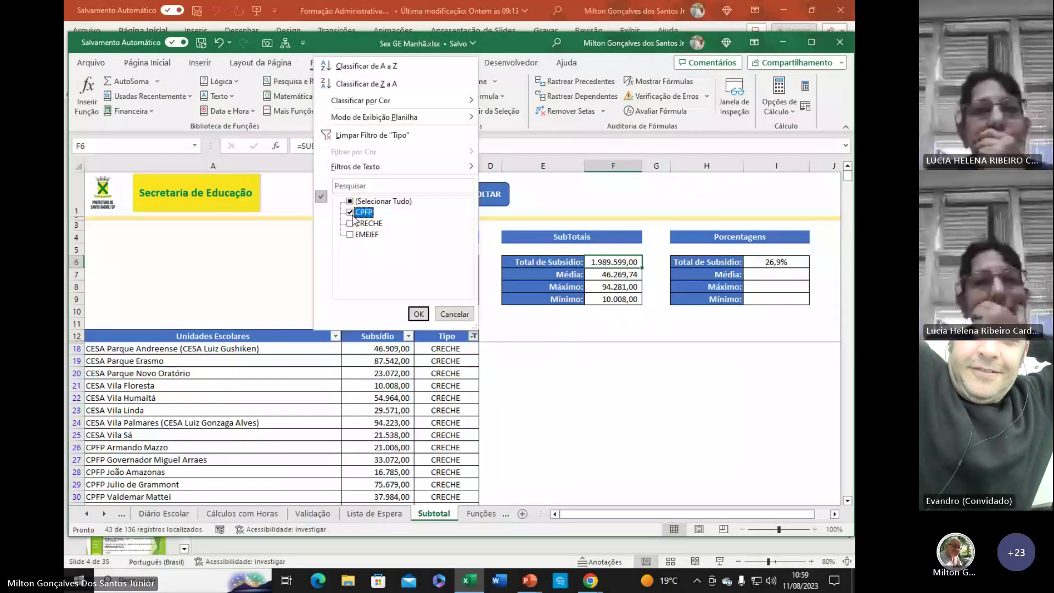
click(419, 314)
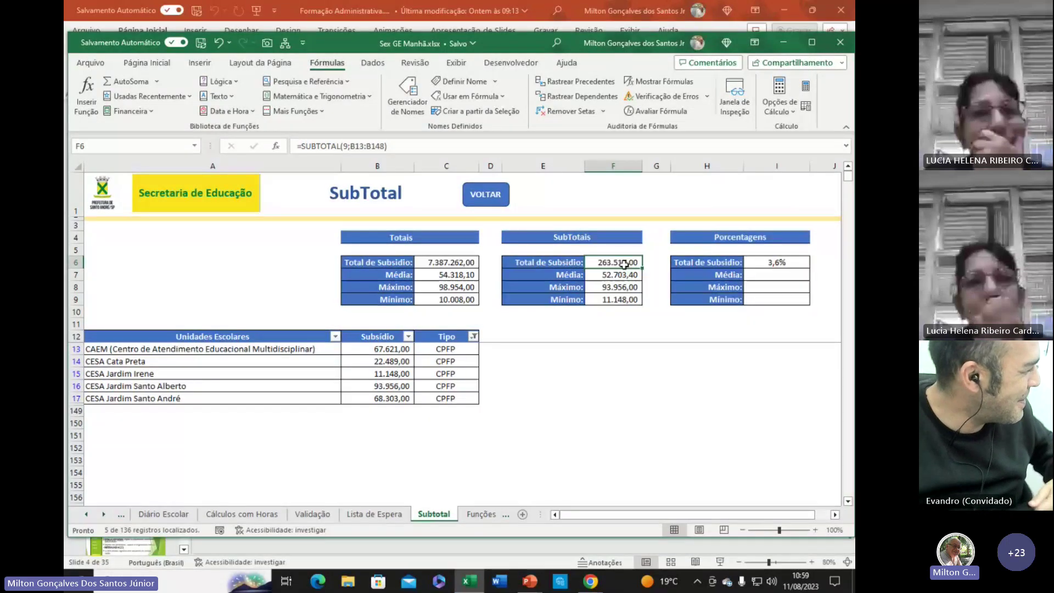
- Compare the overall Total de Subsidio in C6 with the CPFP subtotal and the percentage in I6
key(Left)
key(Left)
key(Left)
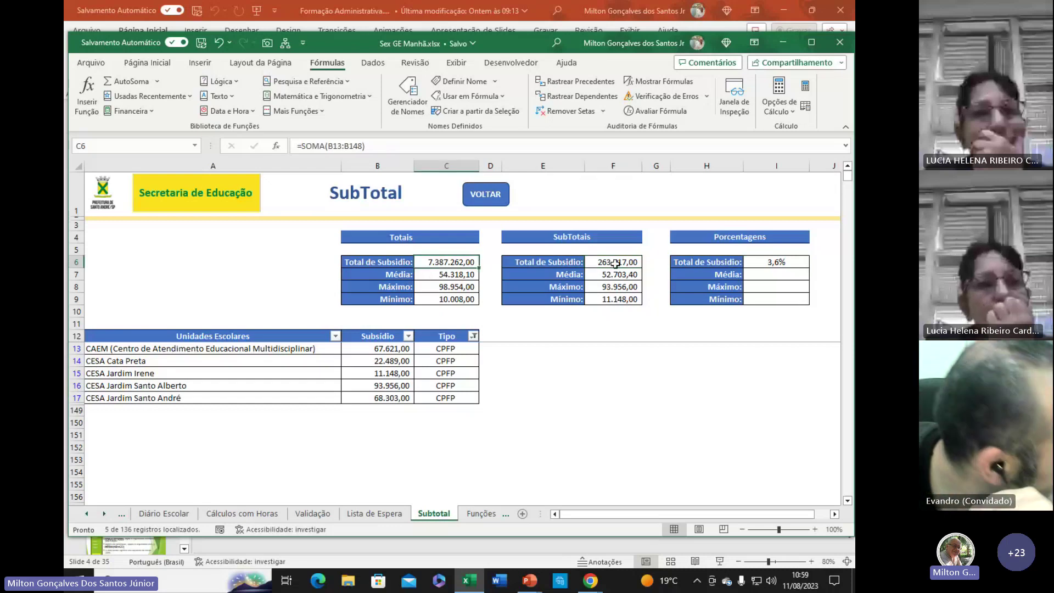
click(770, 263)
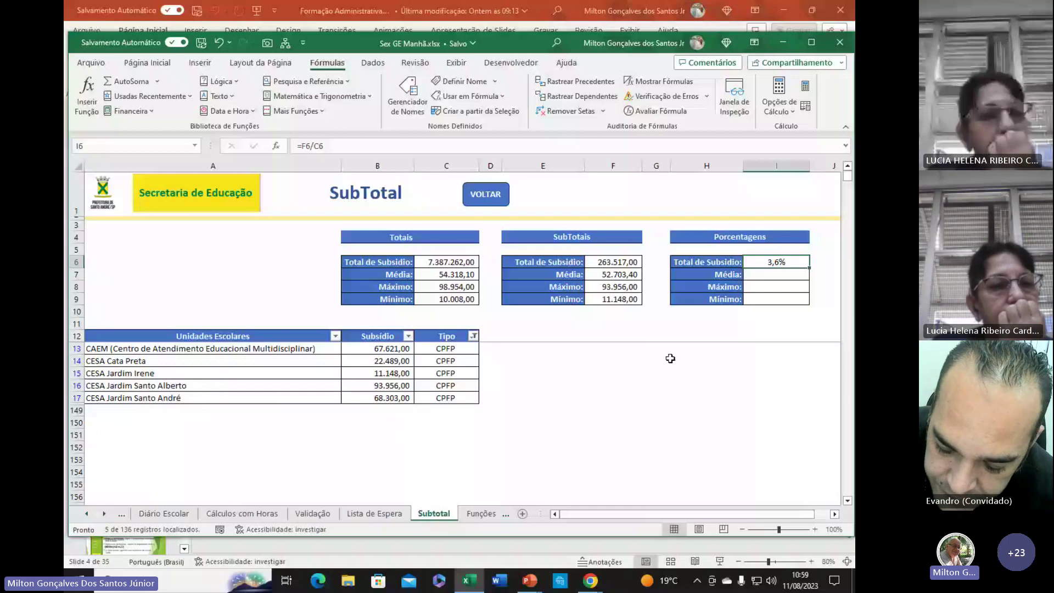
click(613, 373)
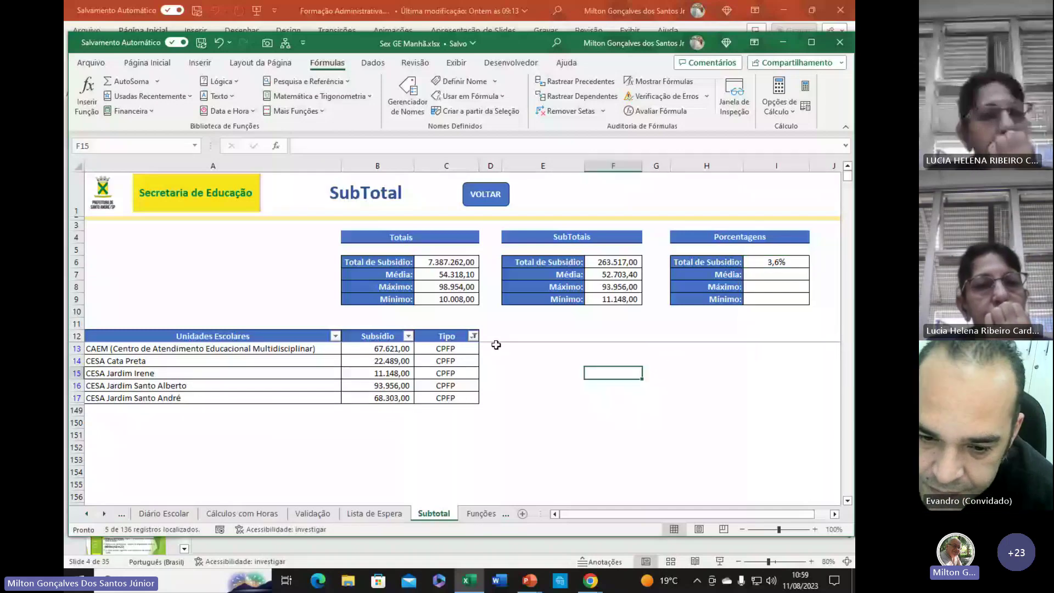
click(433, 447)
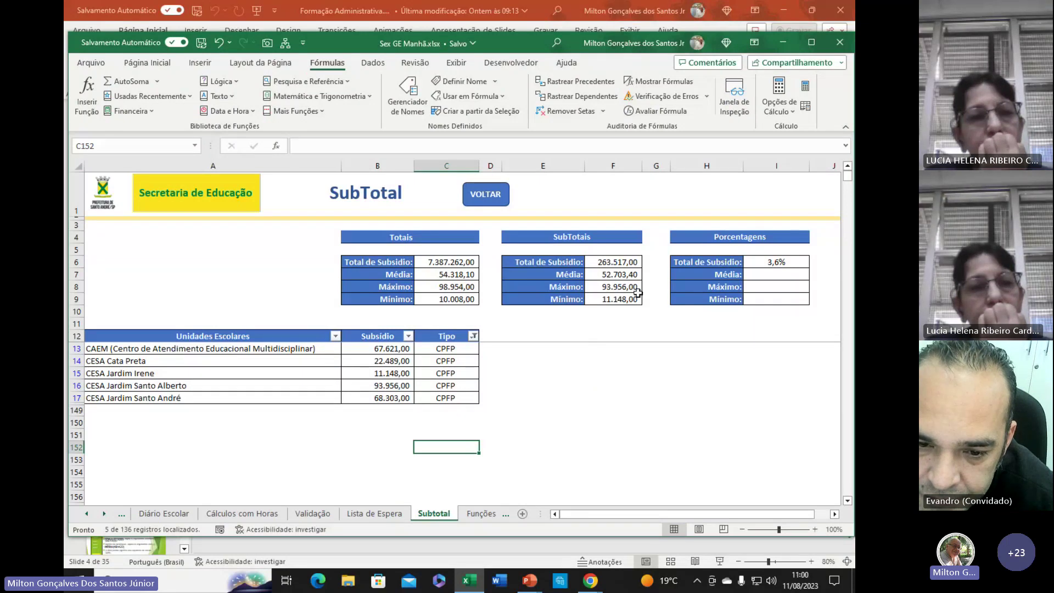
click(351, 436)
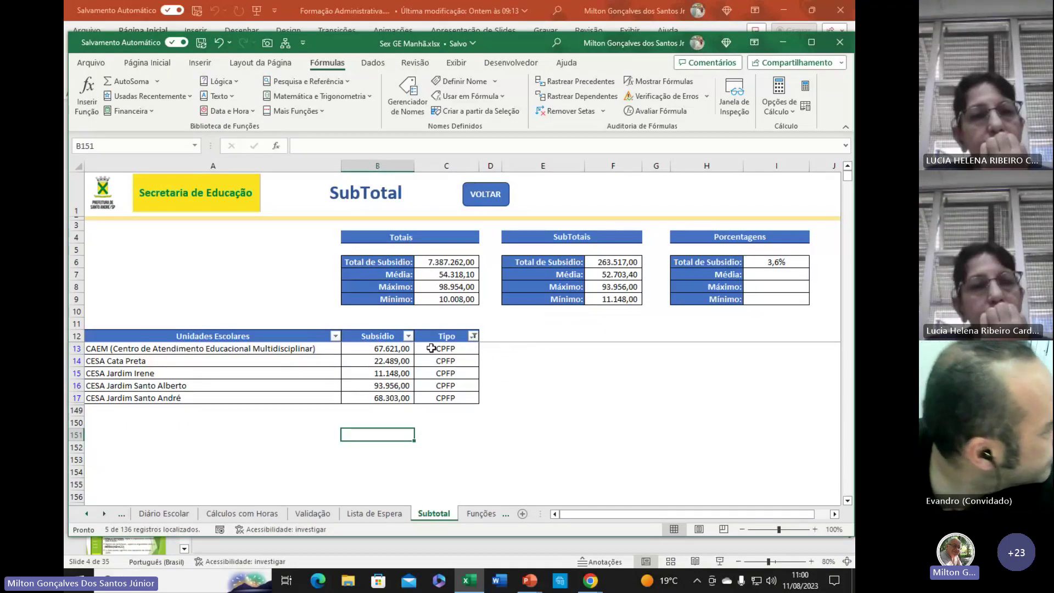
- Clear the Tipo filter so that all rows of the school table are shown
click(473, 336)
click(454, 317)
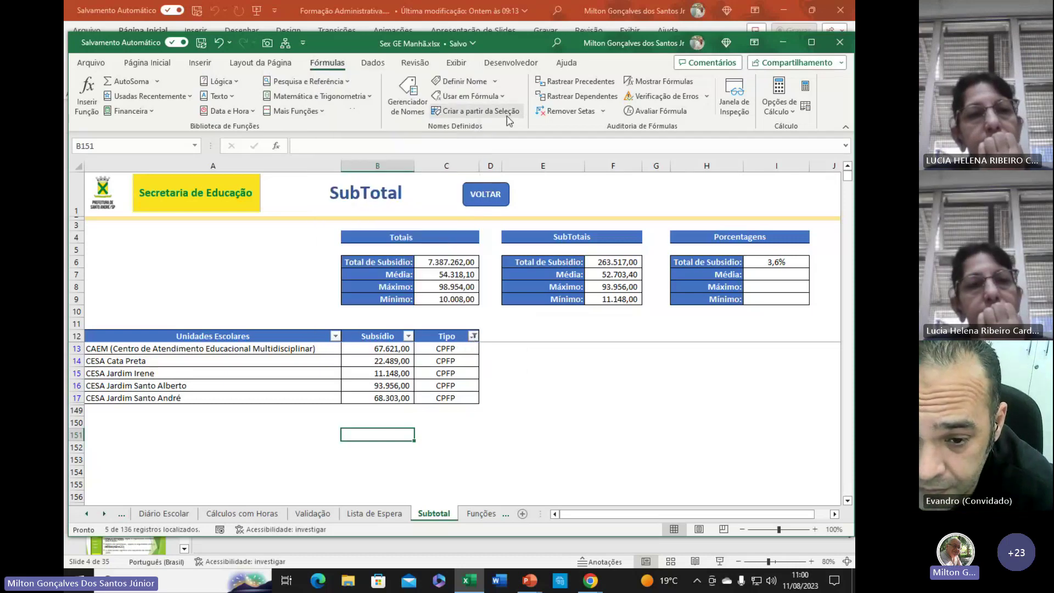
click(373, 63)
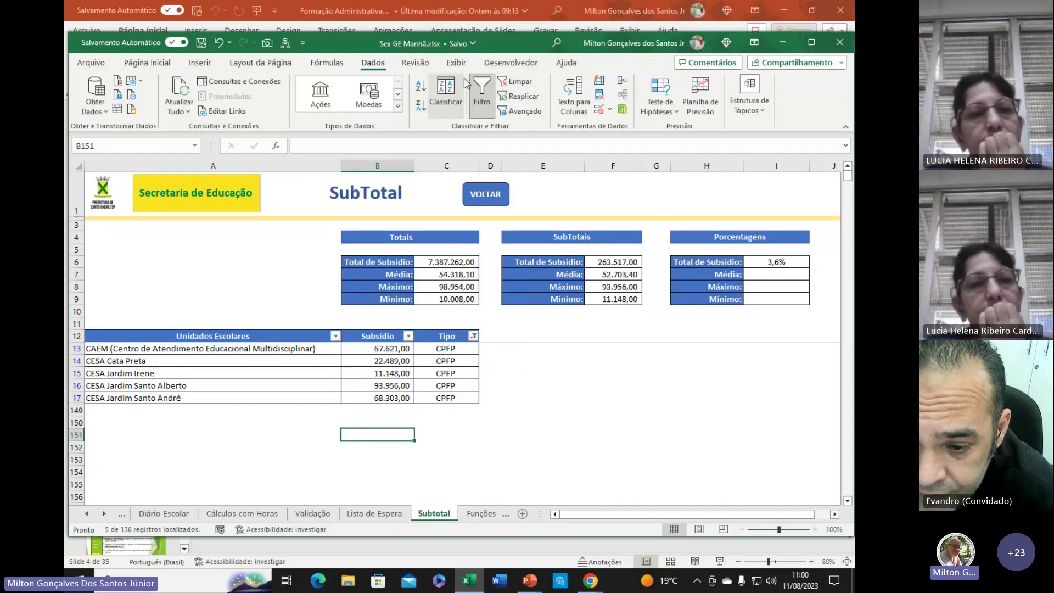
click(515, 81)
click(365, 386)
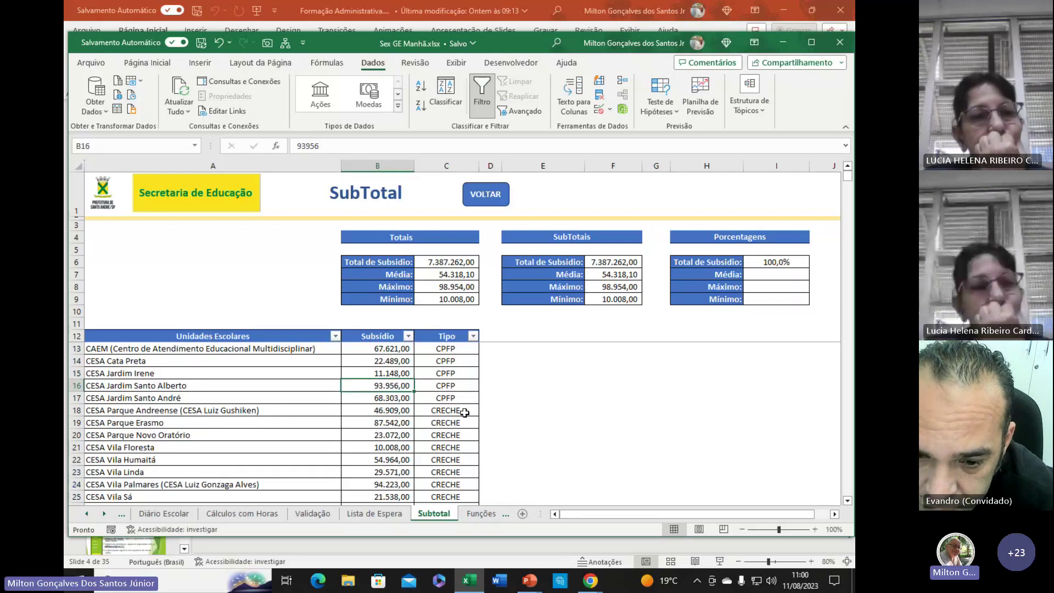
click(525, 412)
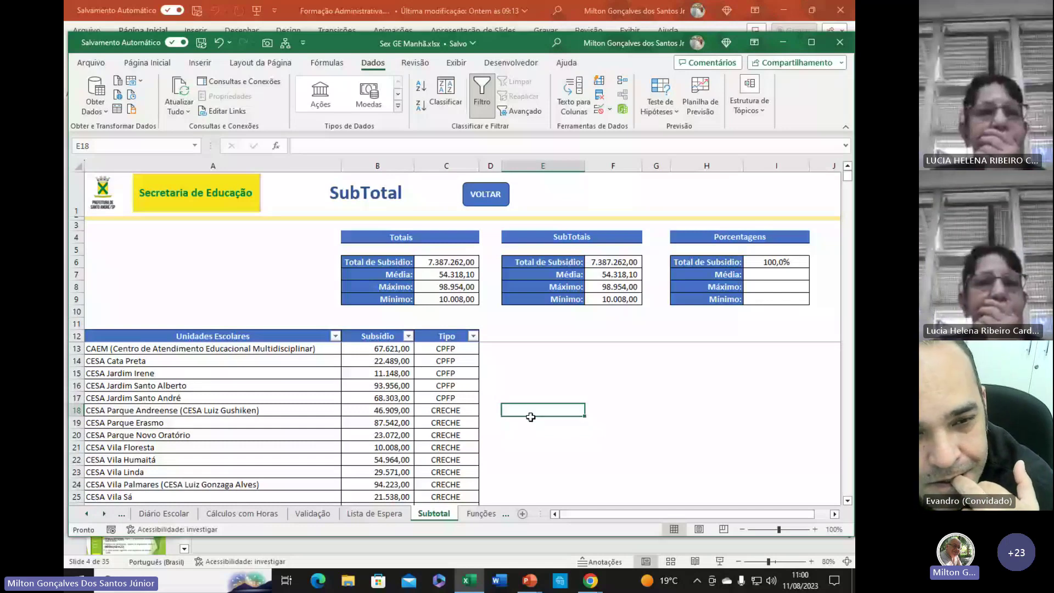
- Return to the main menu sheet and open the Formatar Data e Hora exercise listed under Aula 2
click(490, 203)
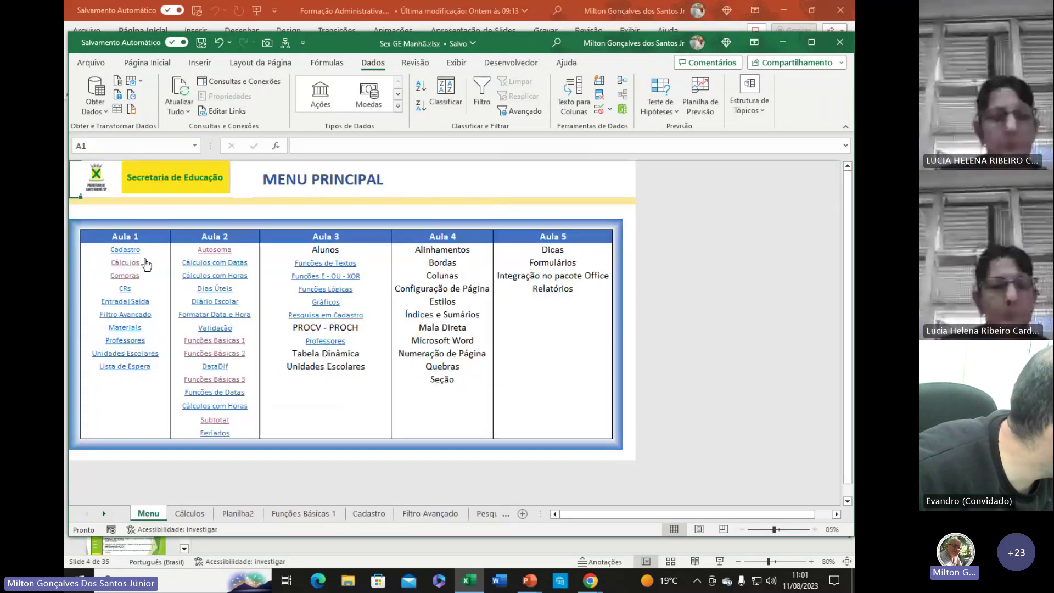
click(201, 320)
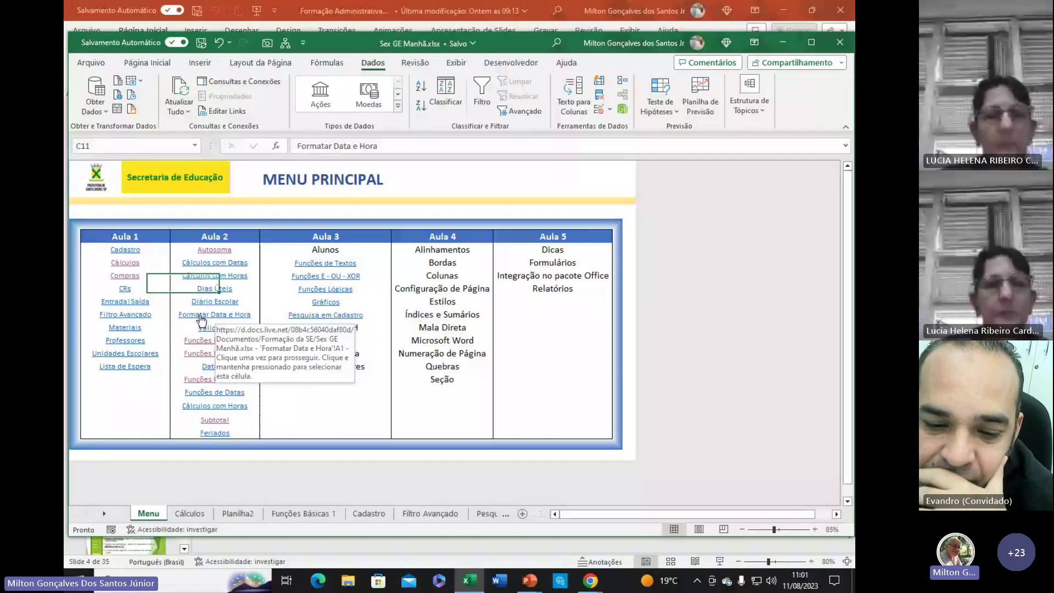
click(202, 321)
- Insert today's date in L8 with =HOJE() and widen column L enough to display it
click(701, 308)
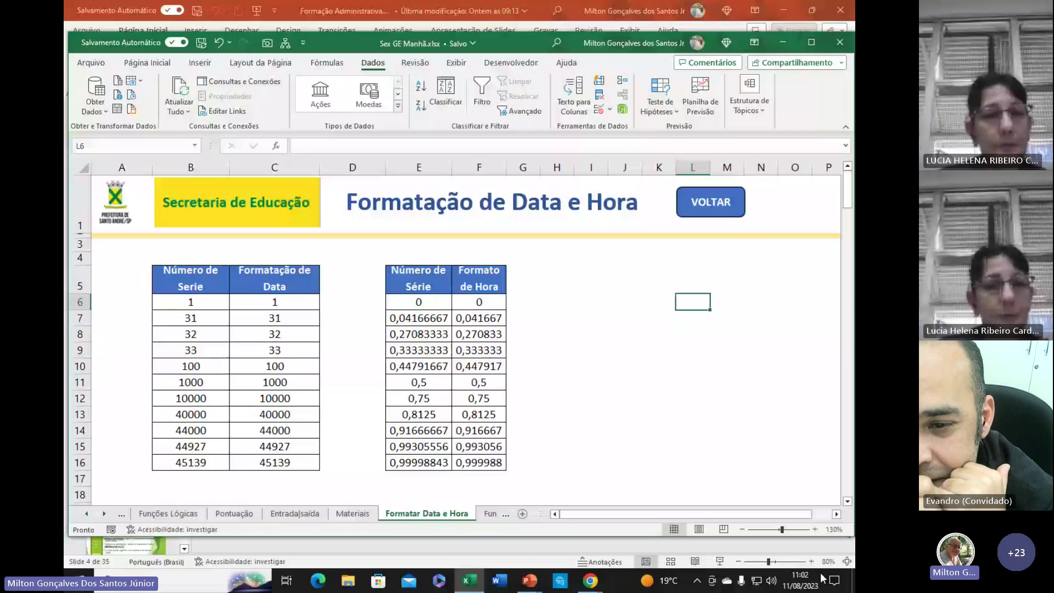
click(691, 339)
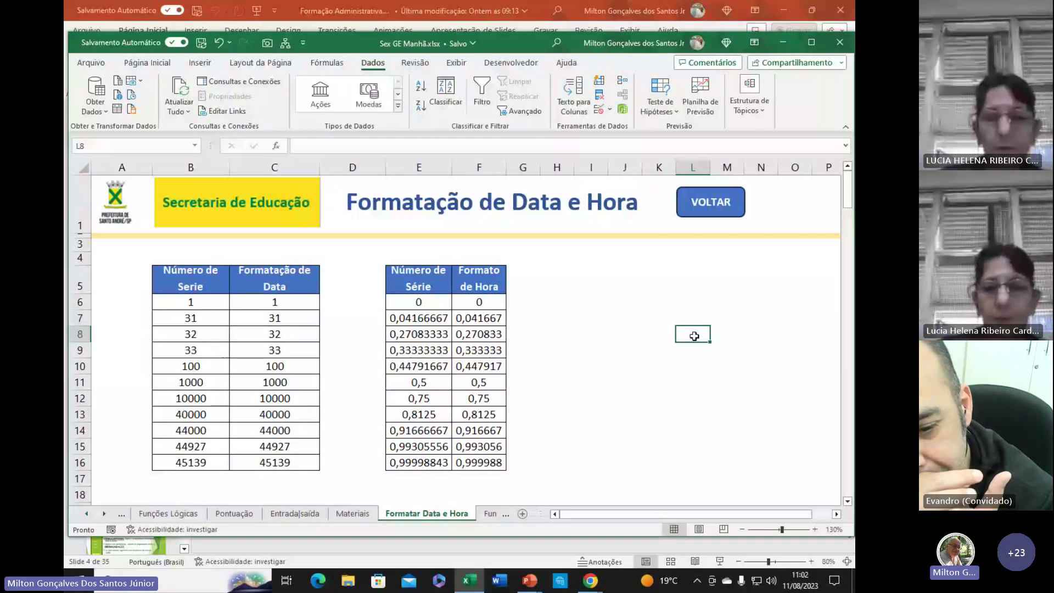
text(=H)
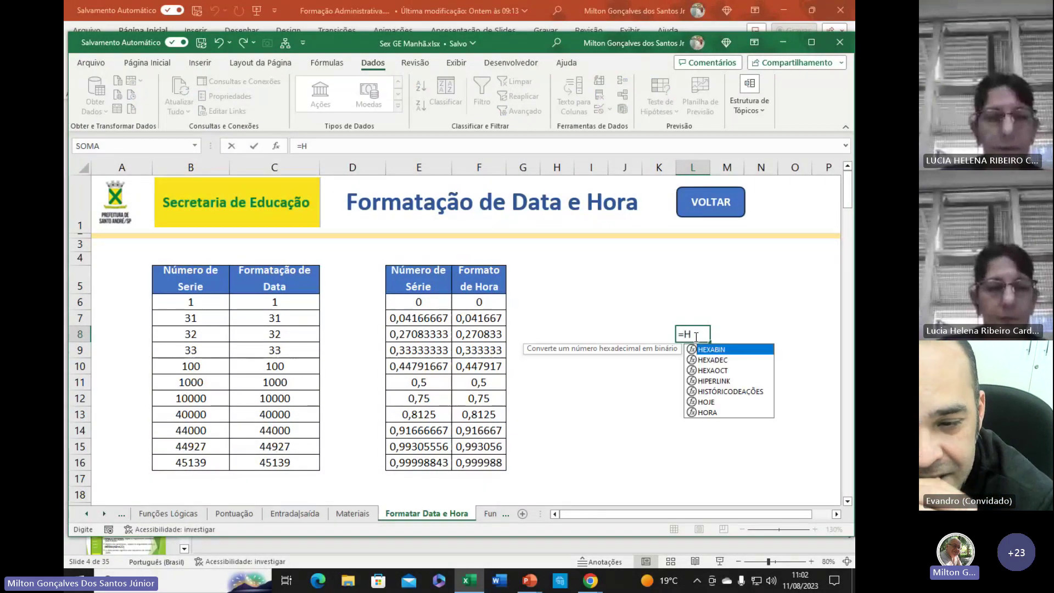
text(OJE())
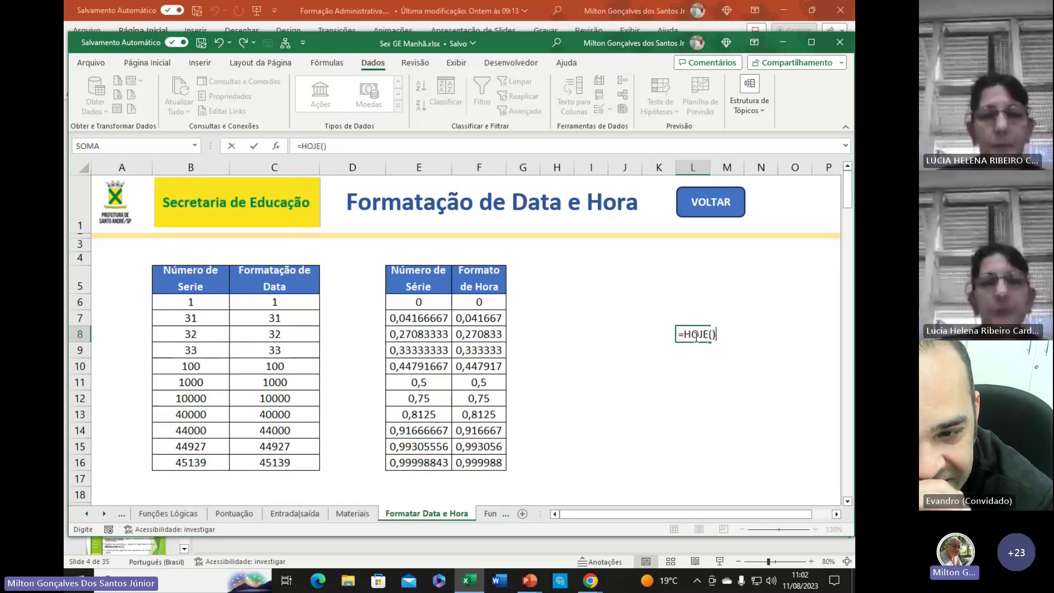
key(Return)
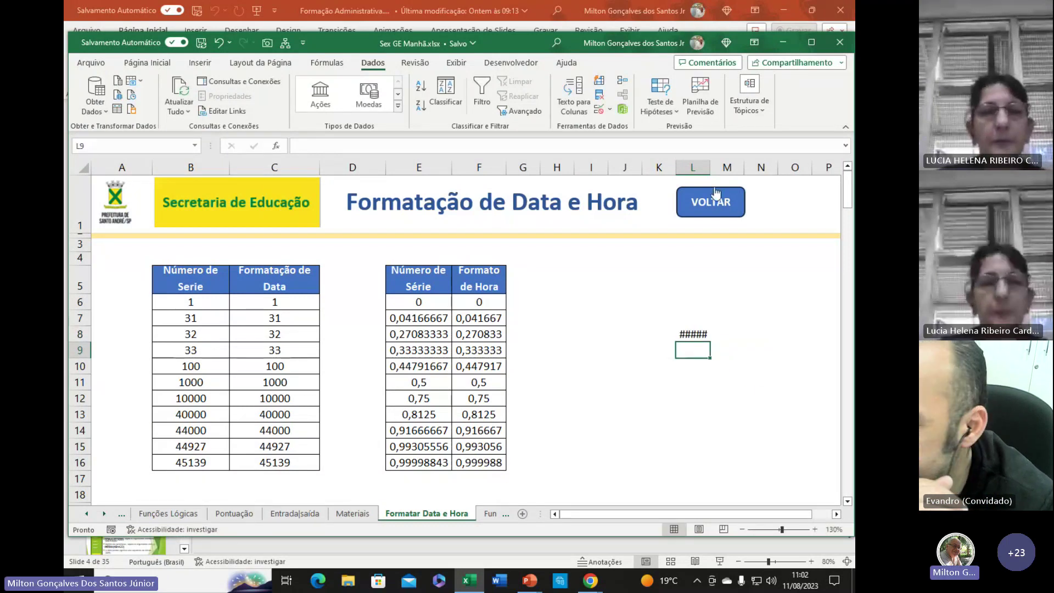
drag(711, 166, 741, 165)
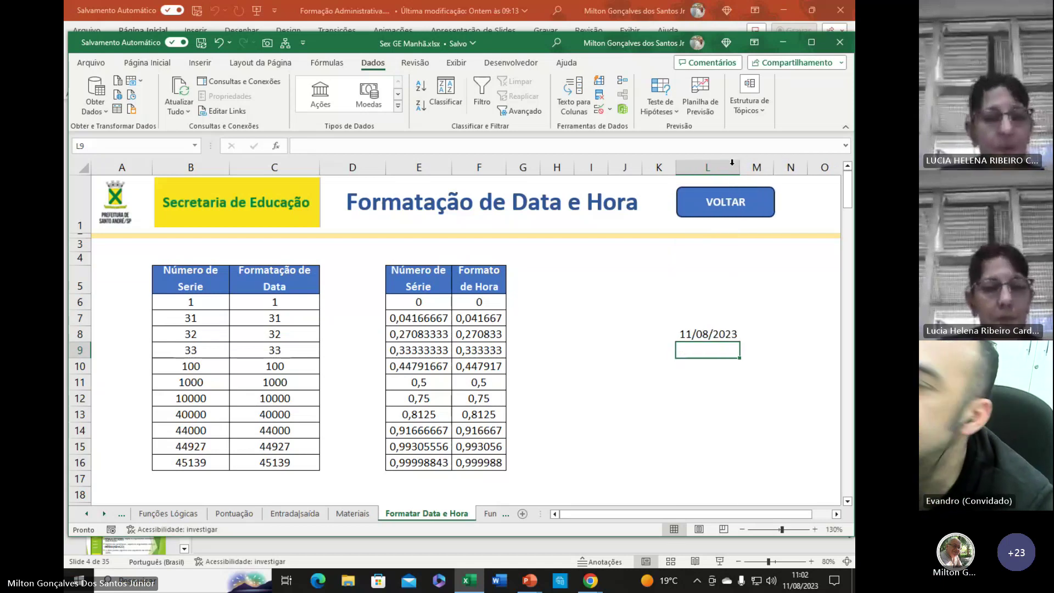
- Draw a red arrow pointing at the date in L8, and clear the annotation
click(721, 383)
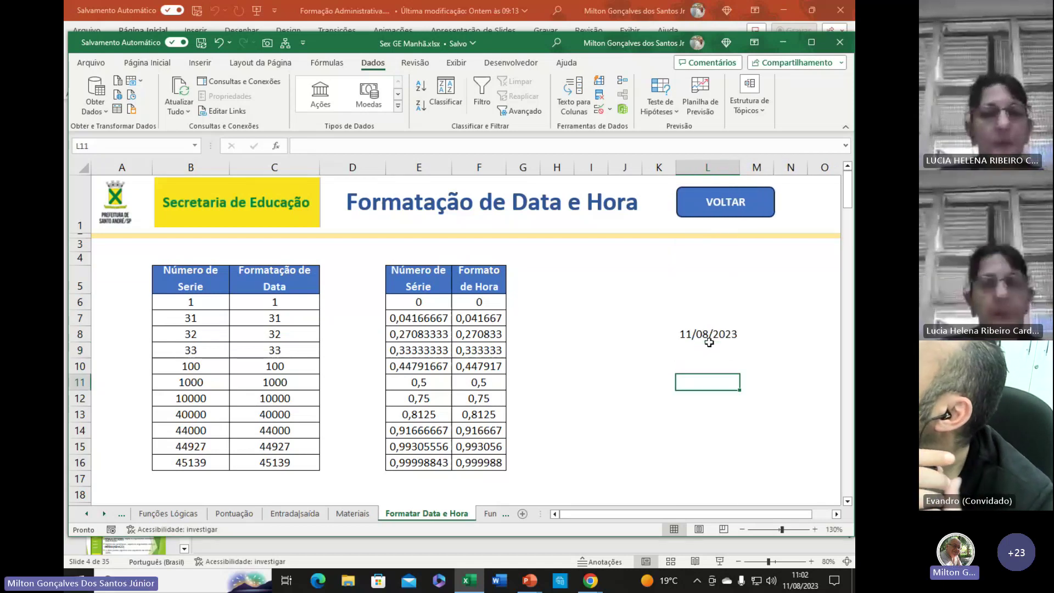
click(709, 341)
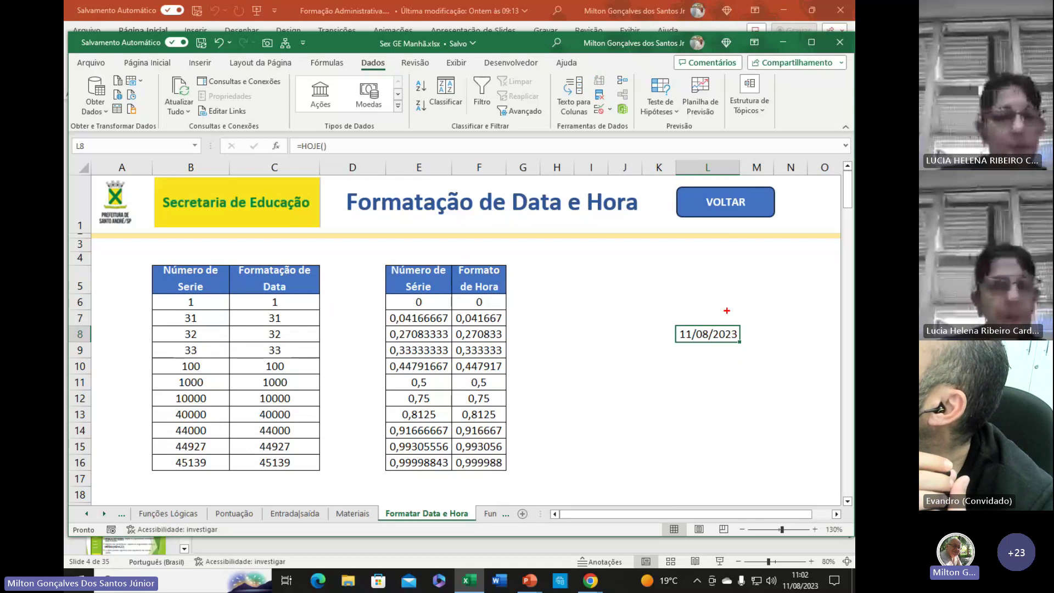
drag(720, 319, 777, 260)
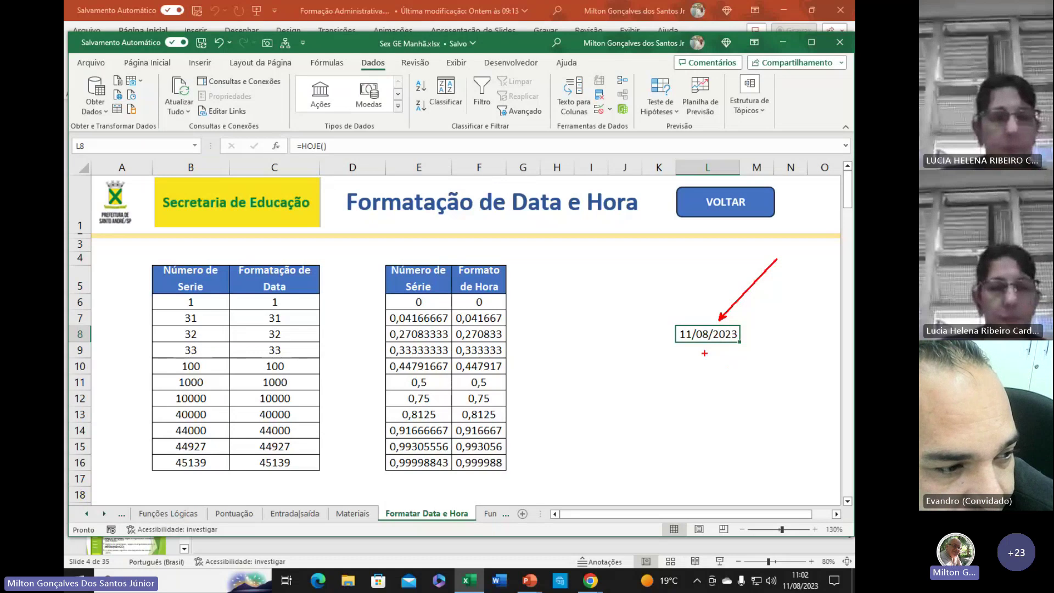
key(Escape)
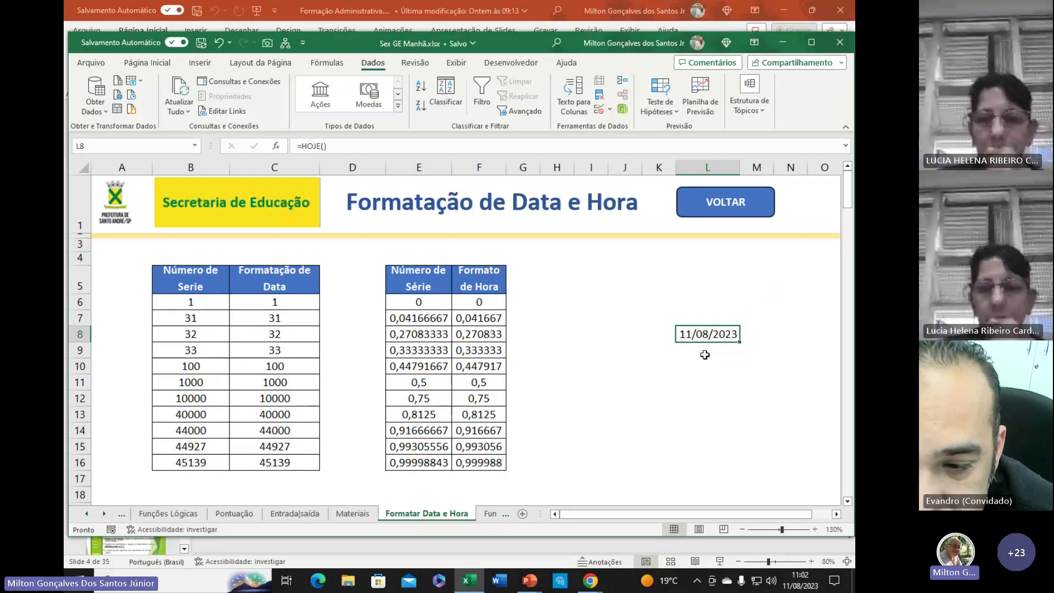
- Enter the HOJE function in L10, two rows below the existing date
key(Down)
key(Down)
text(=)
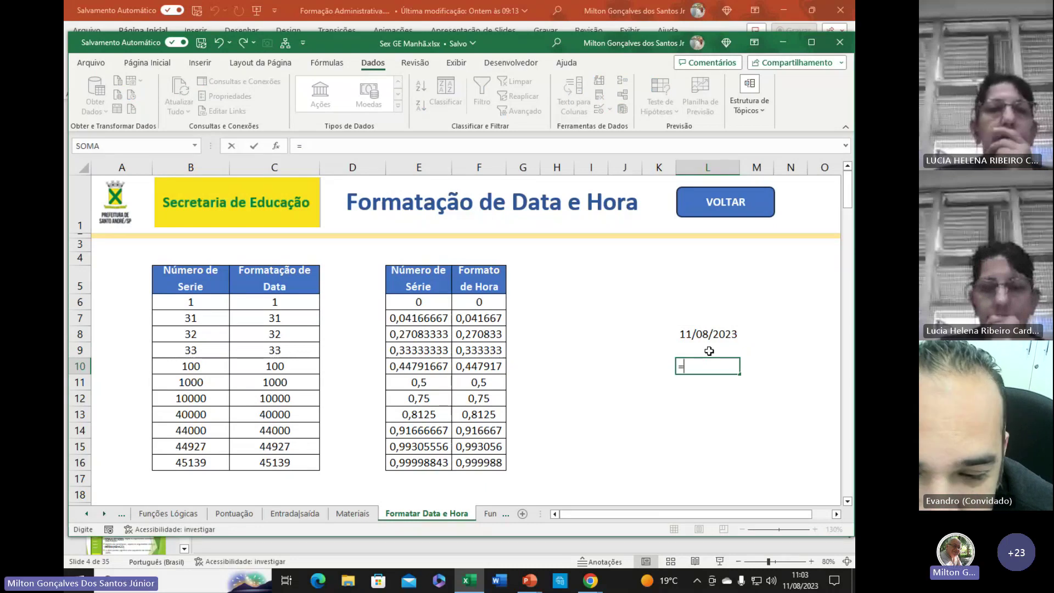
text(HOJE)
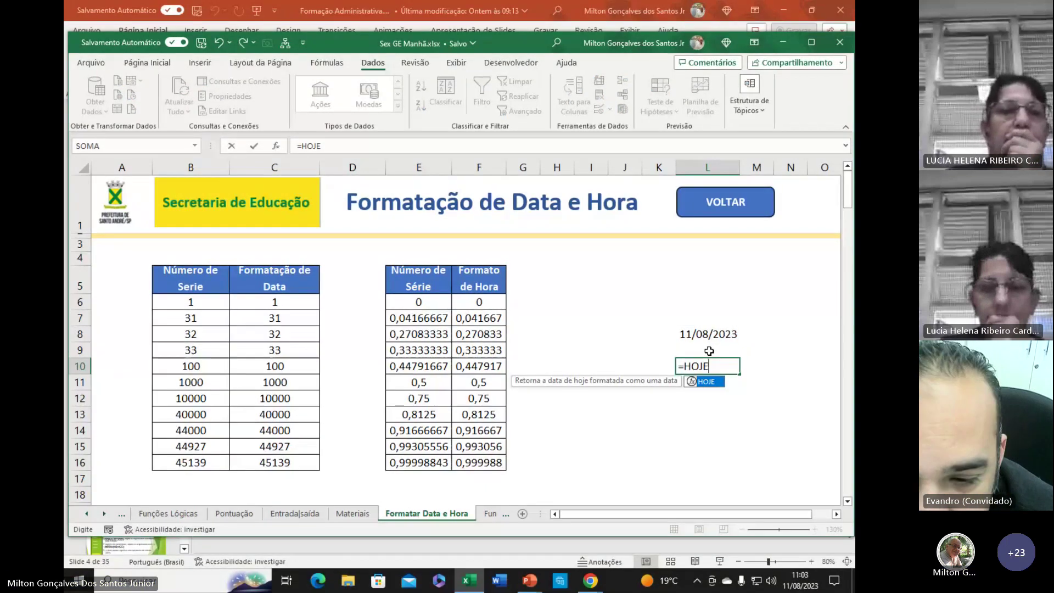
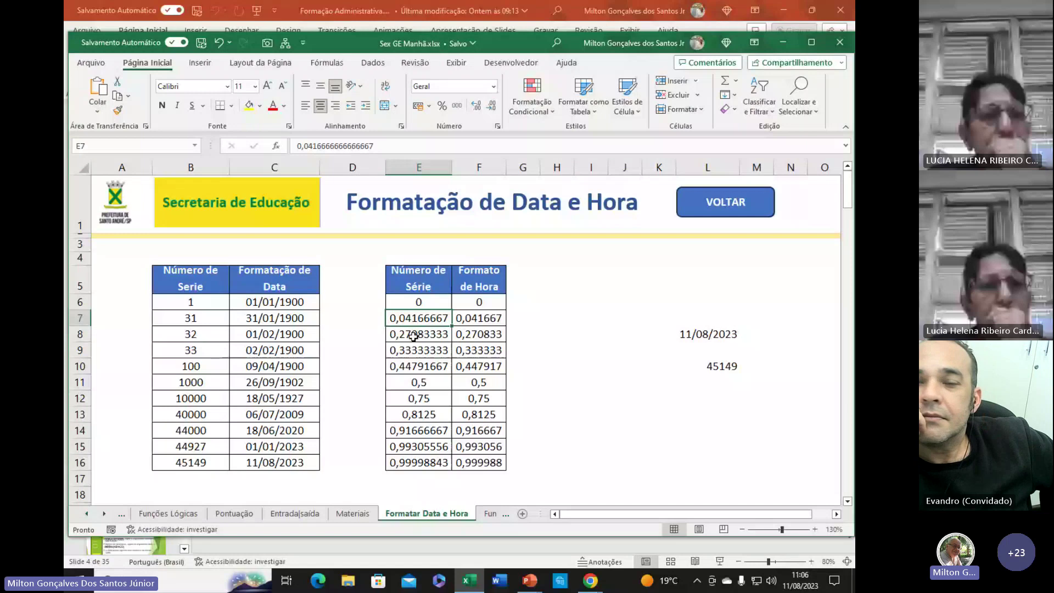
- Examine the Formato de Hora formulas in F6 and F11 alongside the serial number in E11
click(489, 304)
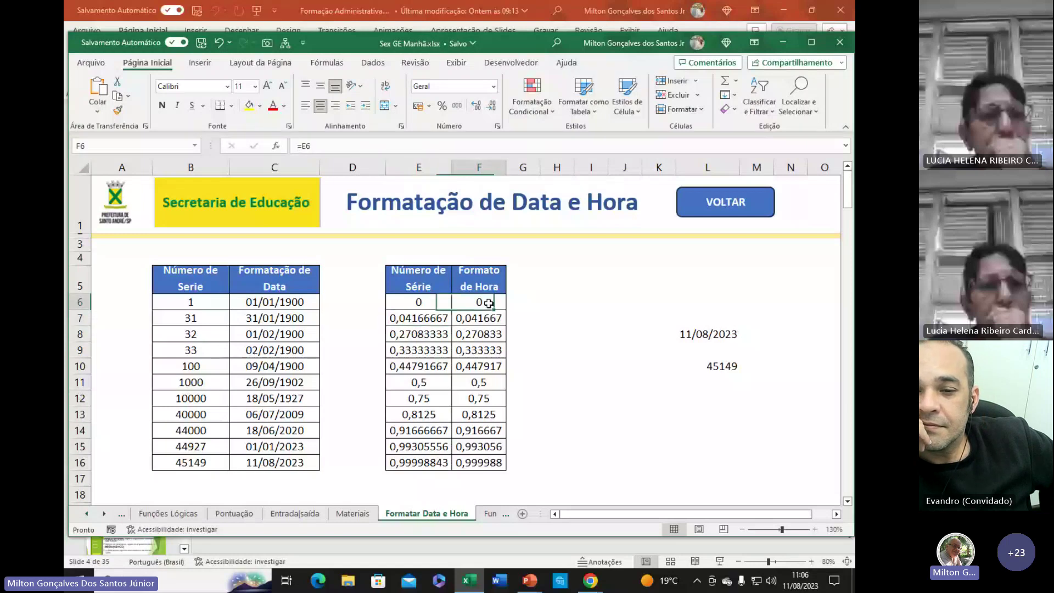
click(430, 385)
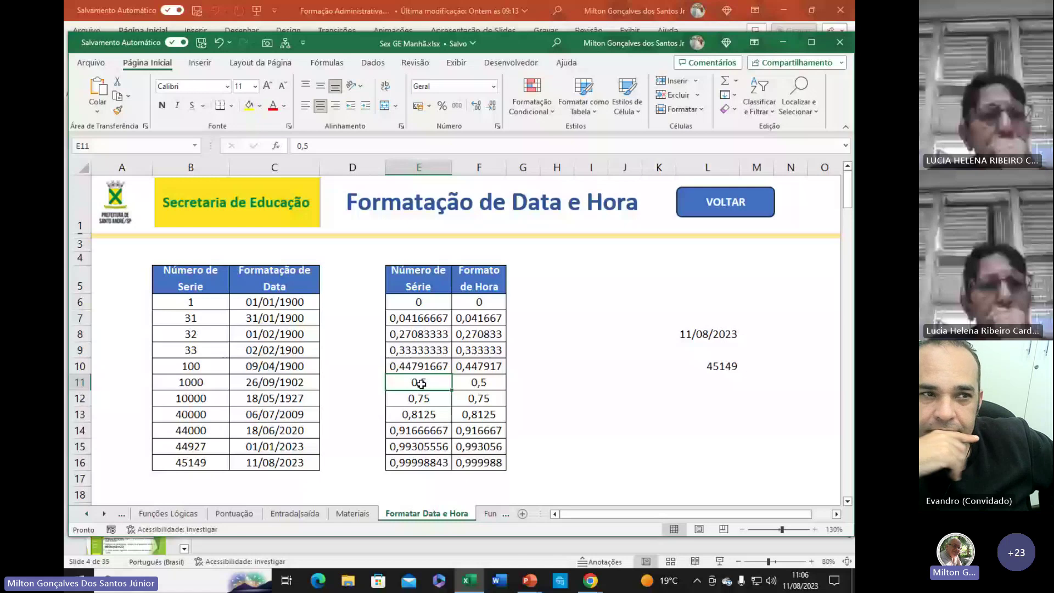
key(Right)
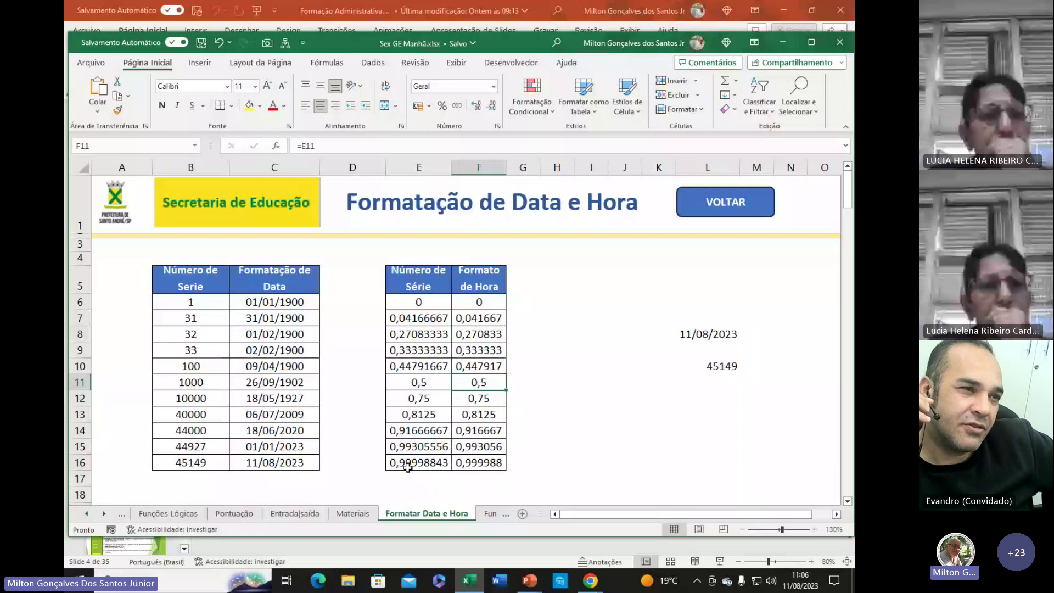
- Enter the serial number 45149,5 in E17, directly below the Número de Série column of the time table
click(416, 478)
text(45)
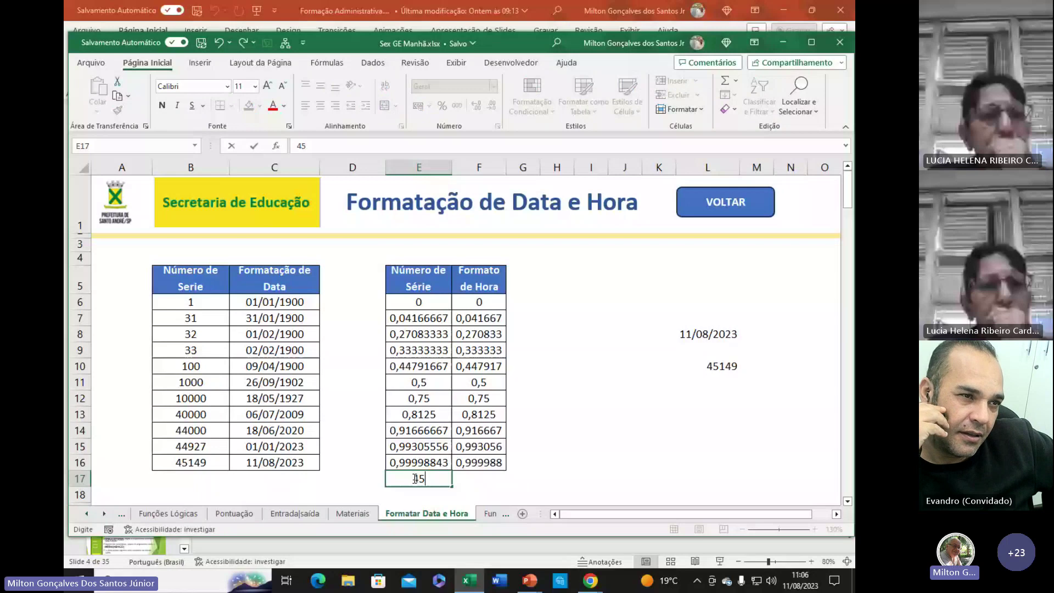
text(14)
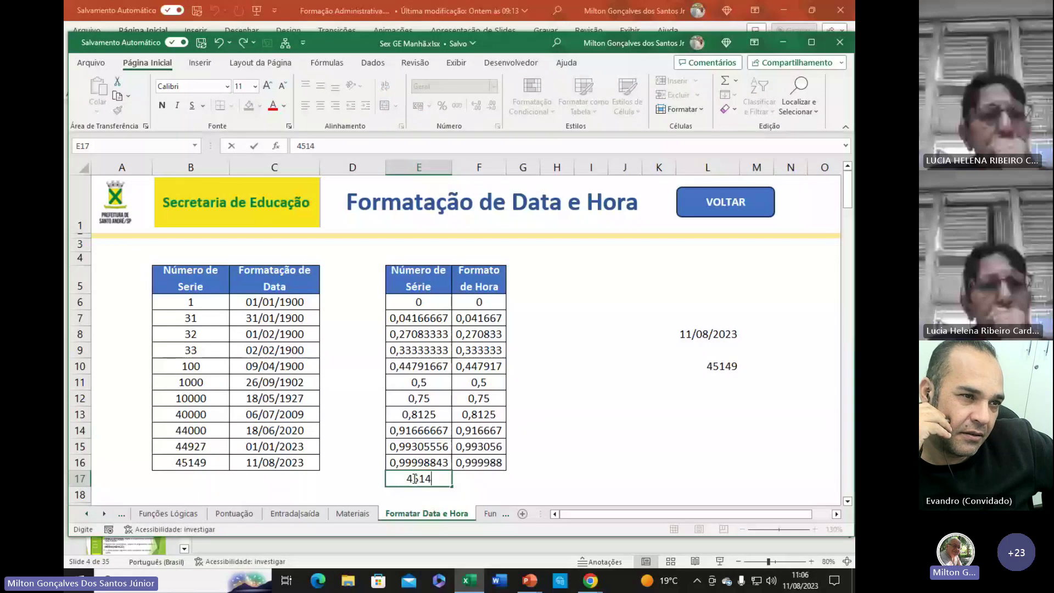
text(9)
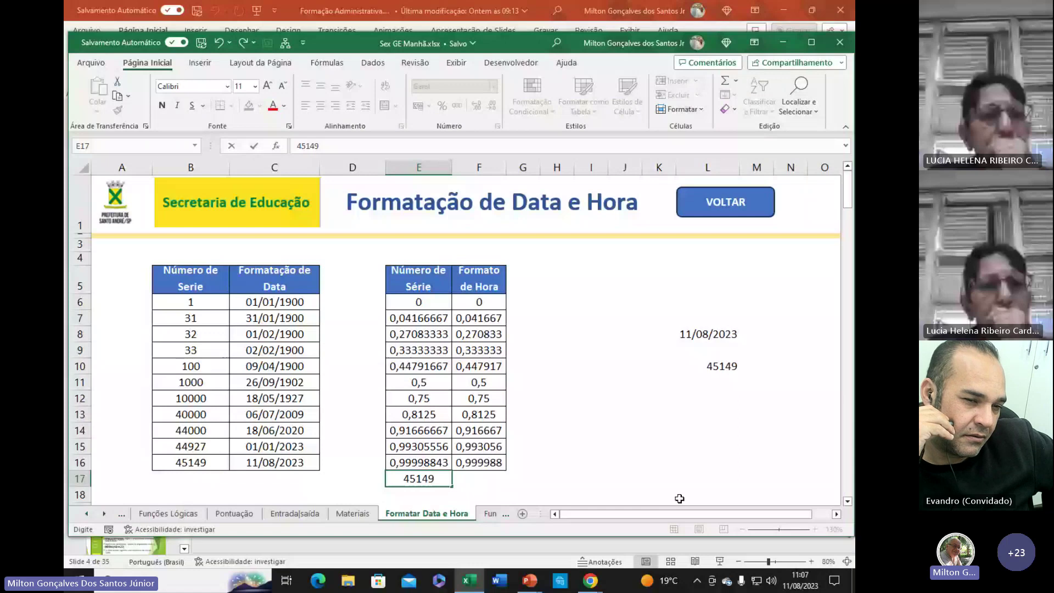
text(,5)
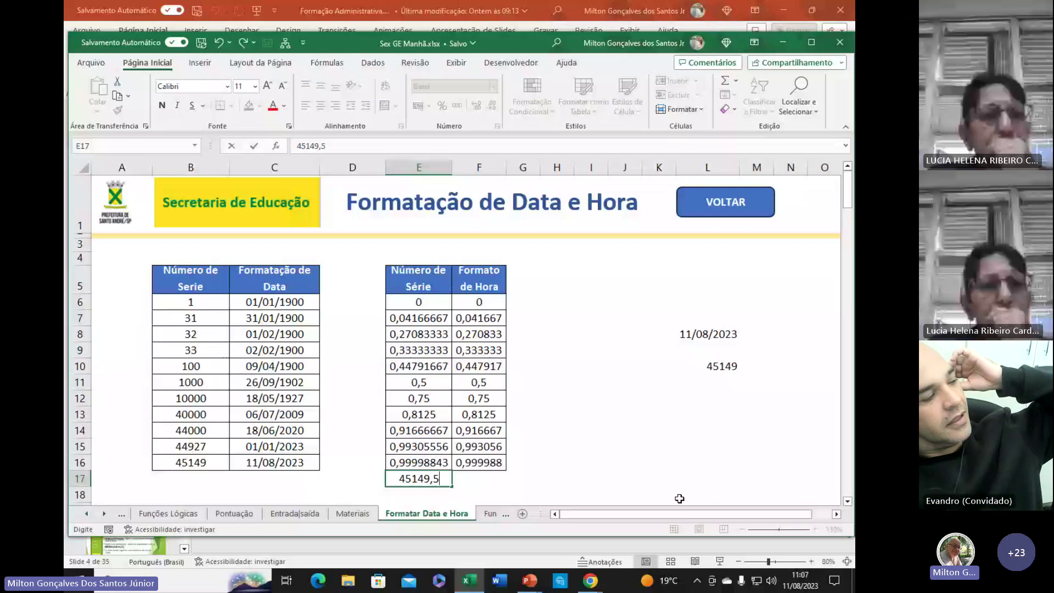
key(Tab)
key(Tab)
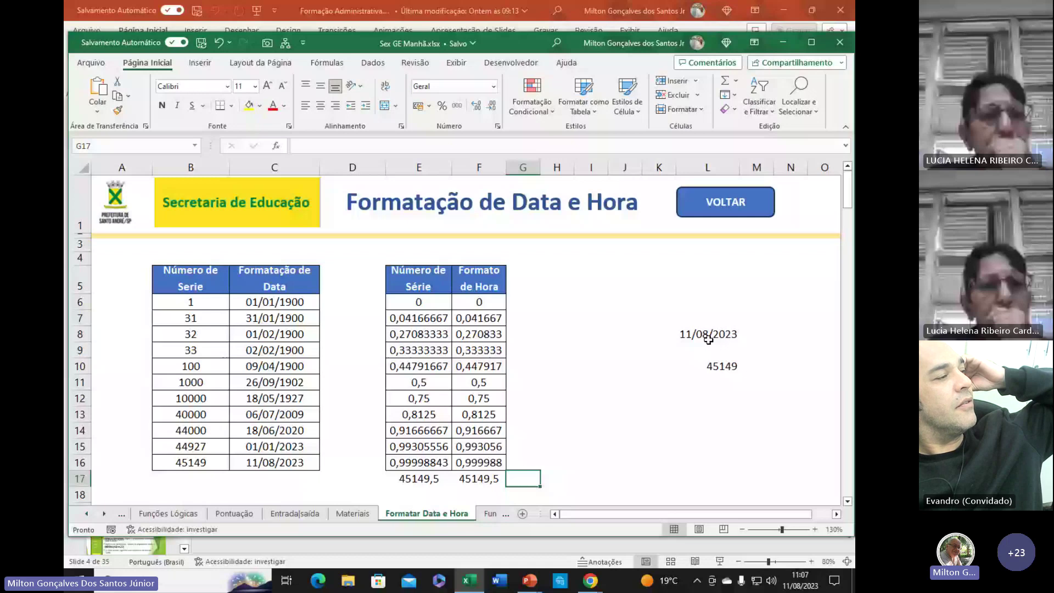
click(707, 430)
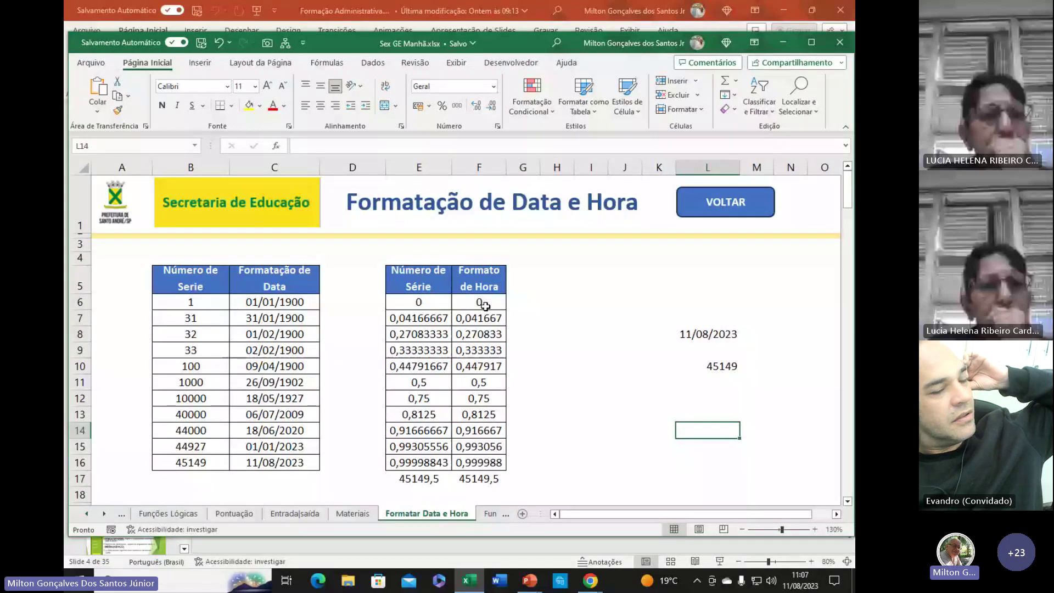
- Apply the Hora number format to the Formato de Hora values in F6:F16, and select F11 to check it
drag(486, 306, 485, 378)
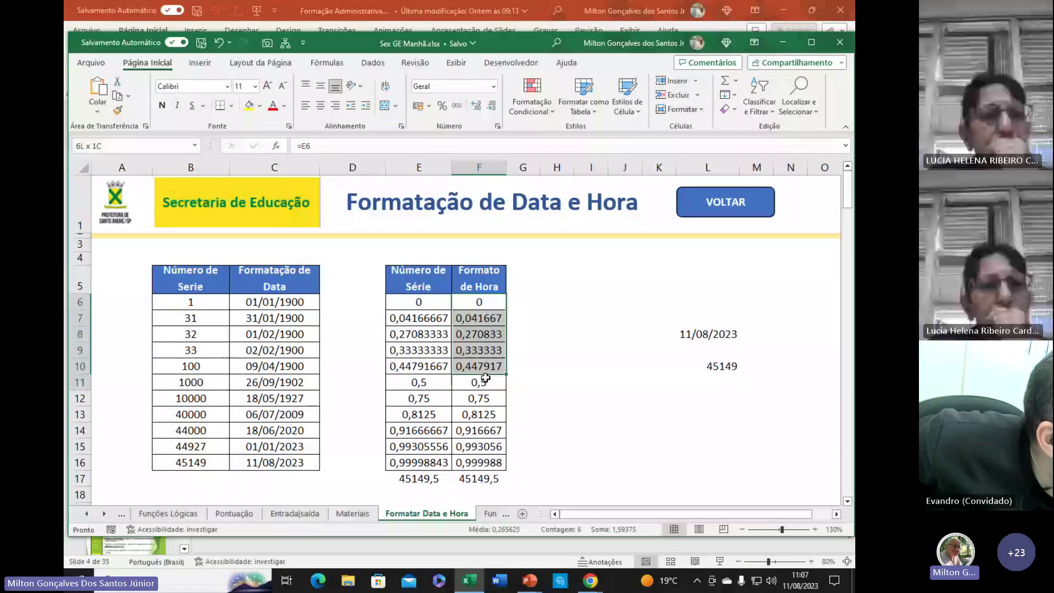
drag(486, 378, 494, 475)
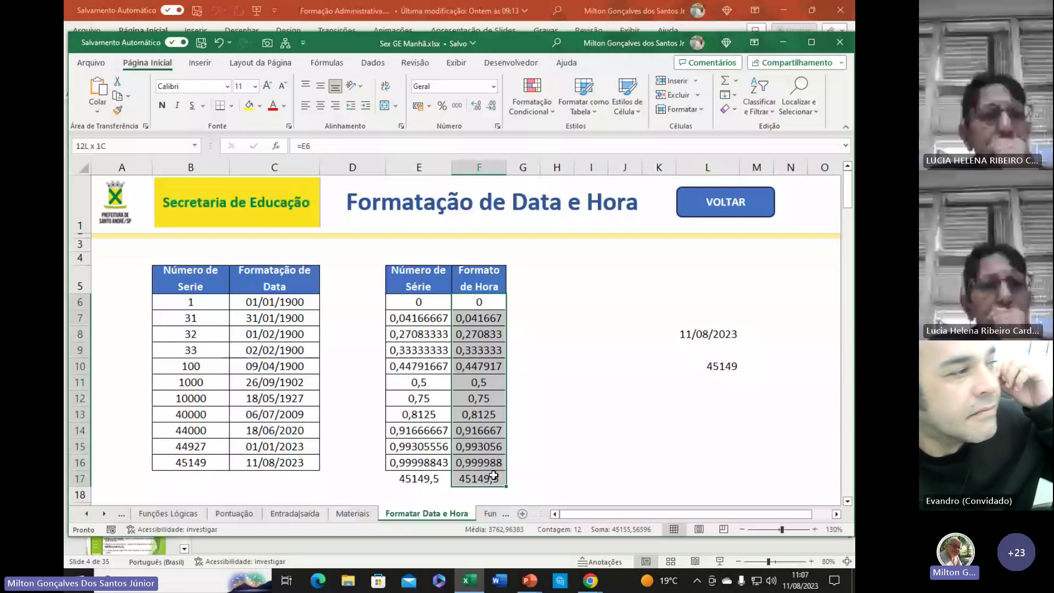
drag(494, 475, 474, 301)
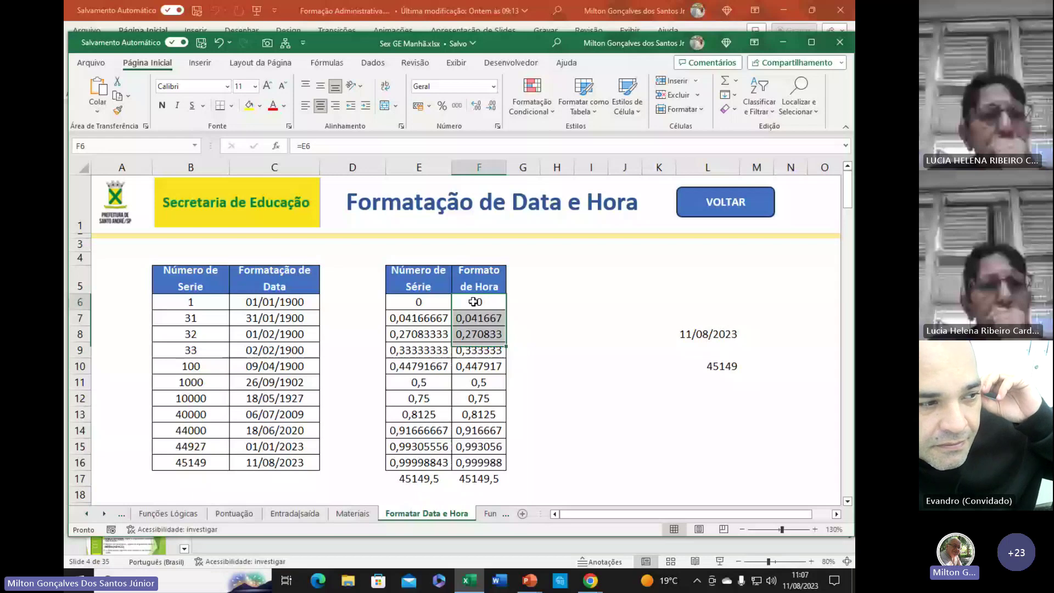
drag(473, 302, 479, 462)
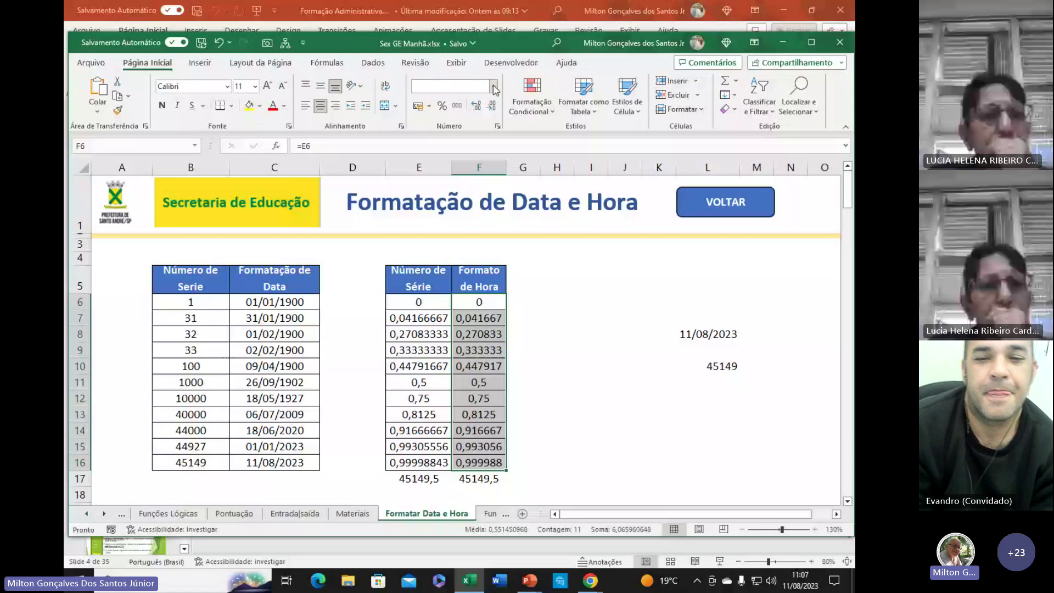
click(494, 88)
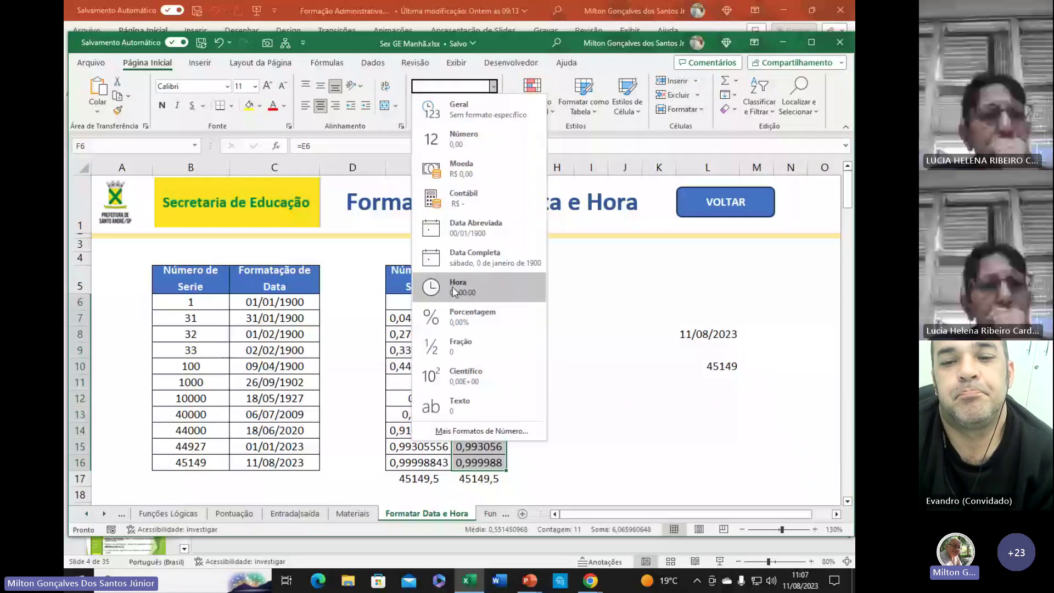
click(454, 287)
click(557, 430)
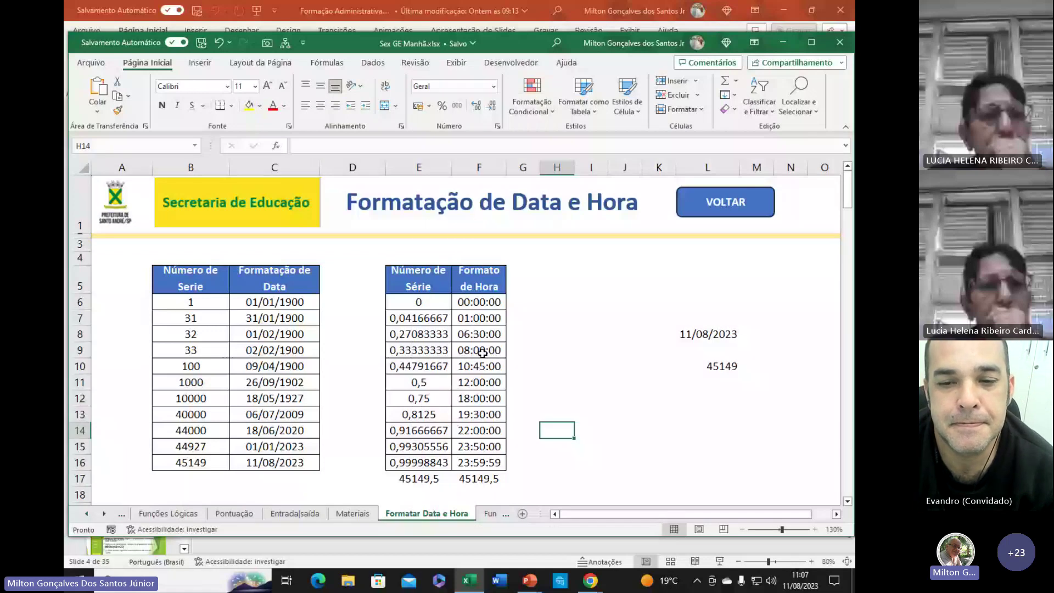
click(481, 384)
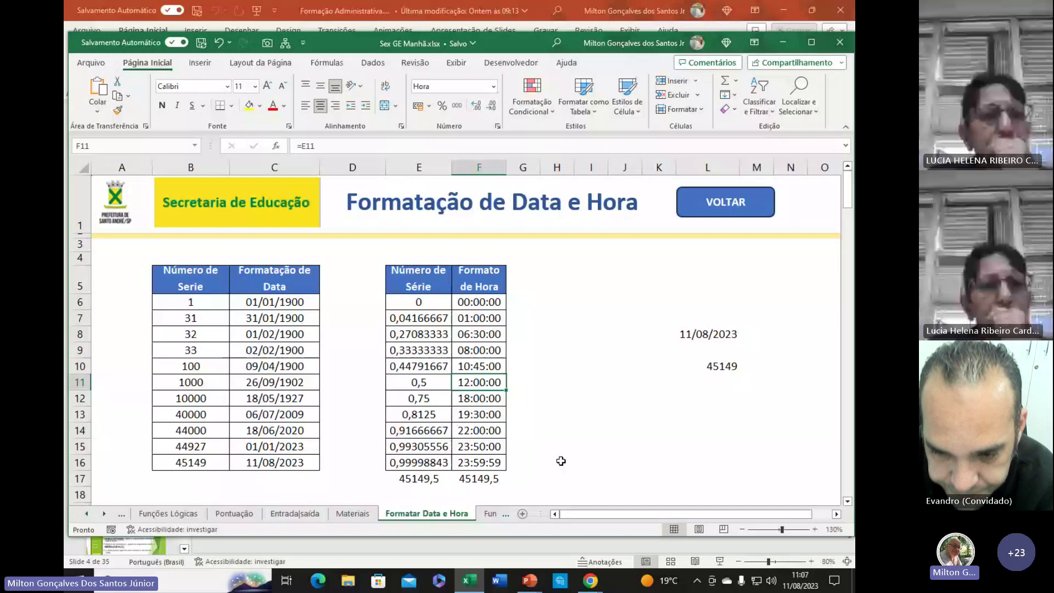
- Insert the current date and time in L13 with the AGORA function
click(717, 414)
text(=AG)
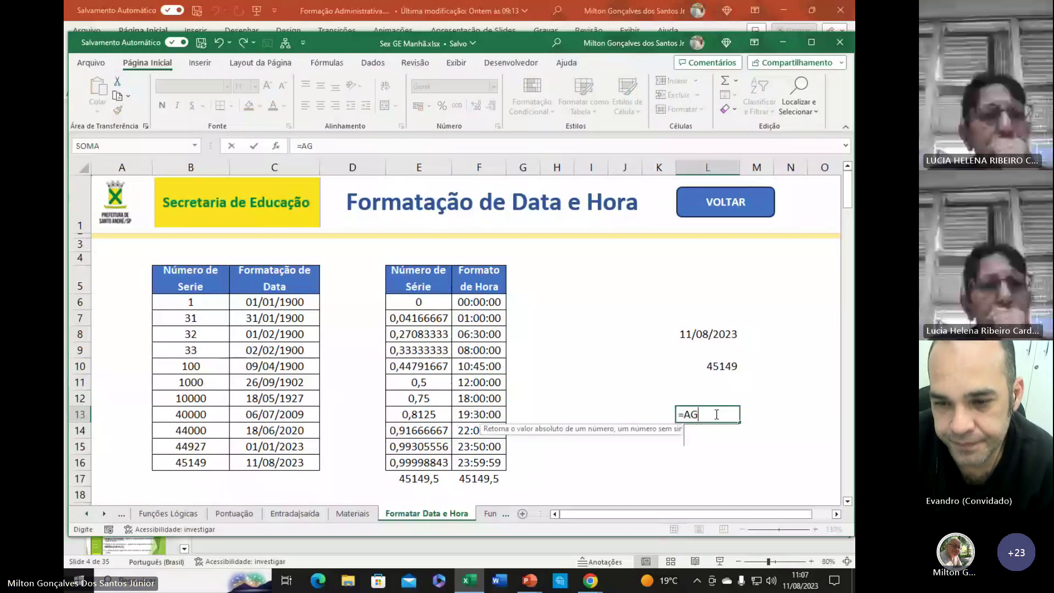
text(OR)
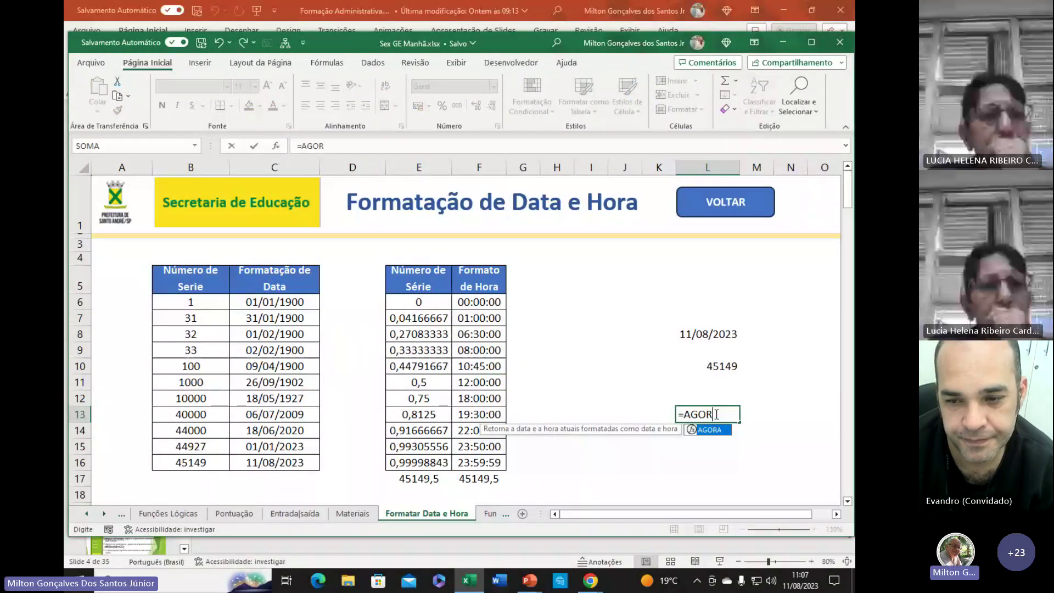
text(A)
key(Return)
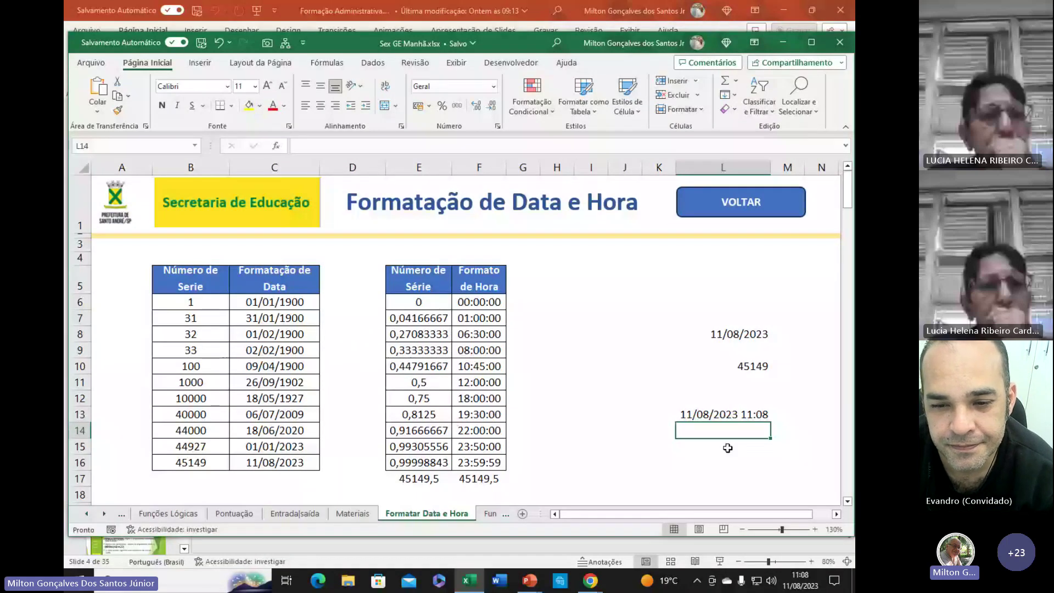
- Copy the date-and-time format from L13 onto F17, and widen column F to about 18,43 (134 pixels)
click(715, 418)
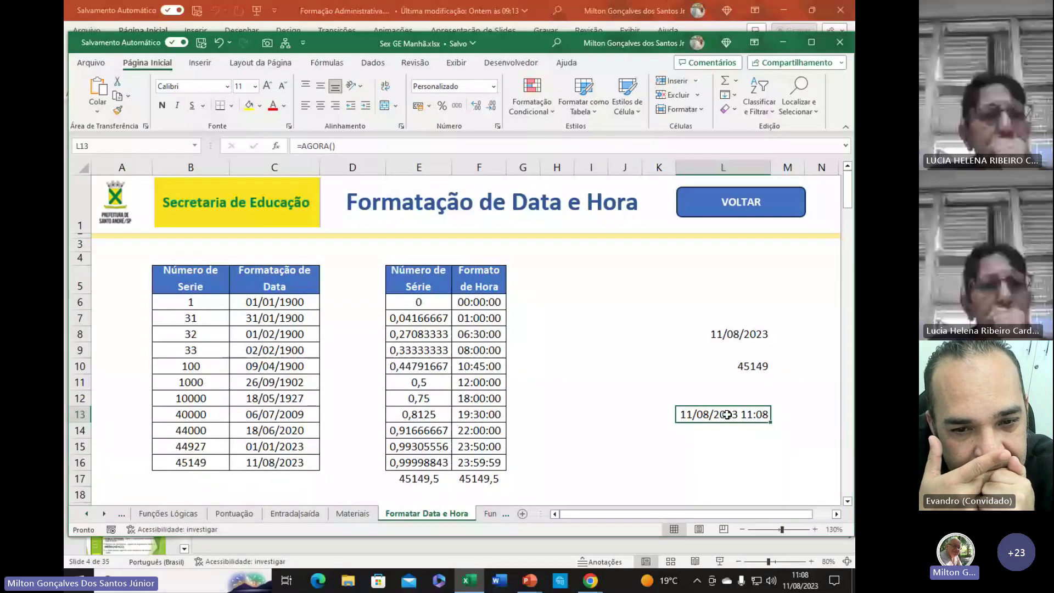
click(118, 112)
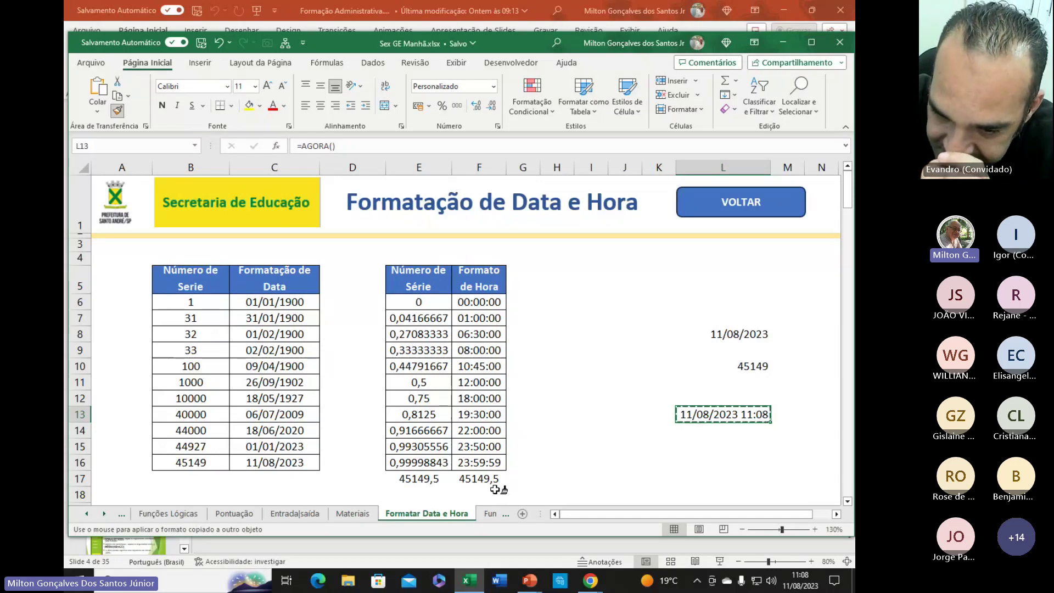
click(493, 482)
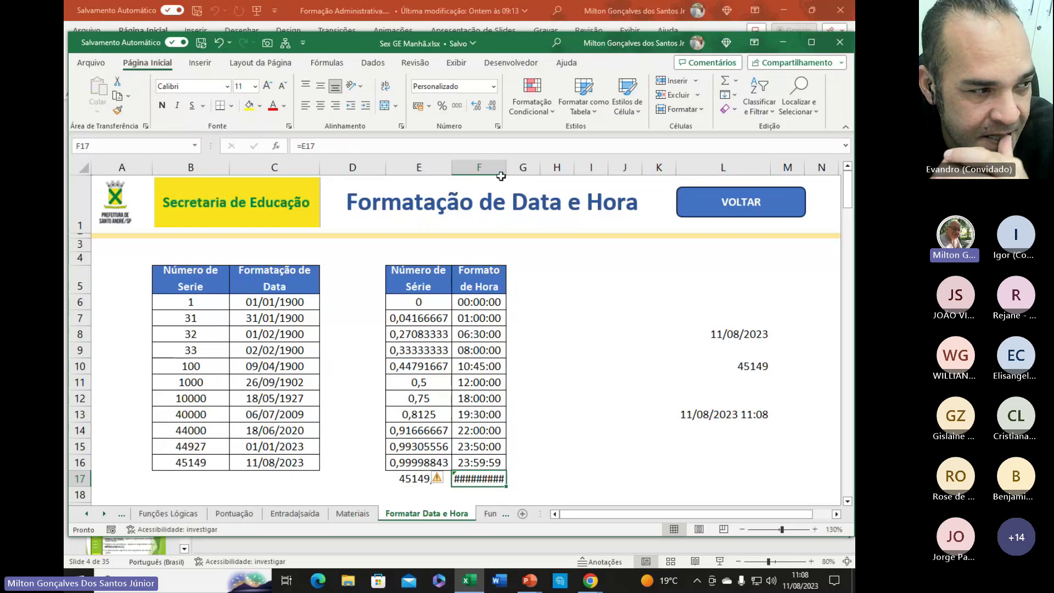
drag(501, 176, 537, 168)
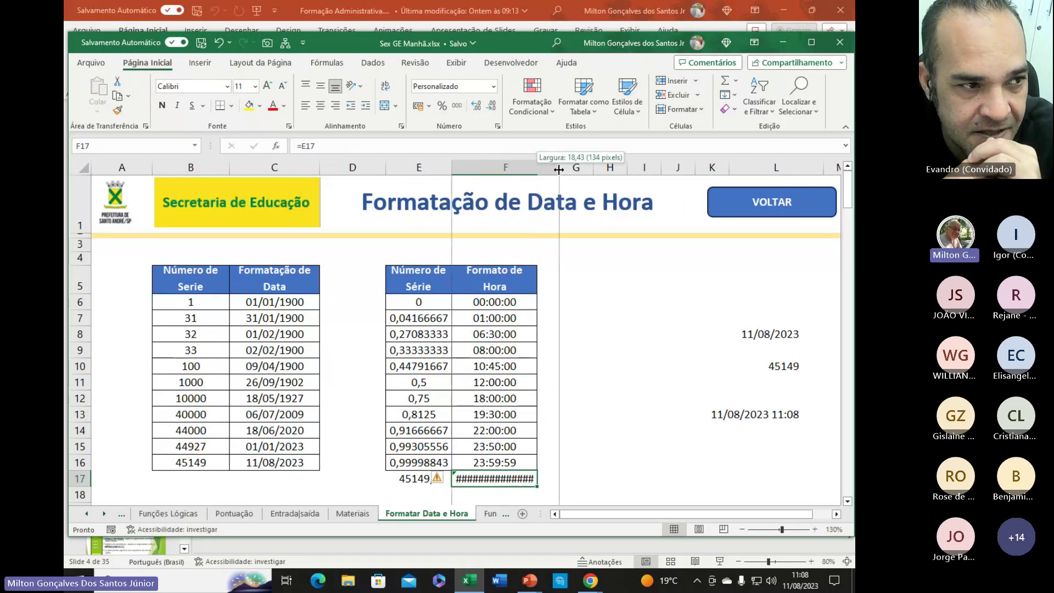
double_click(537, 167)
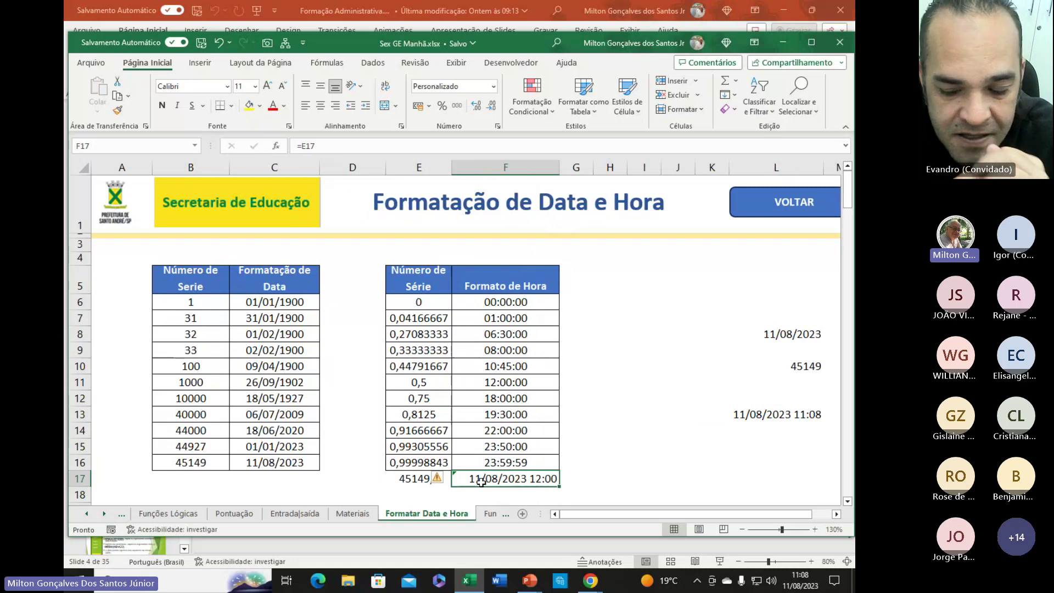
- Change the serial number in E17 to 45149,6
click(433, 480)
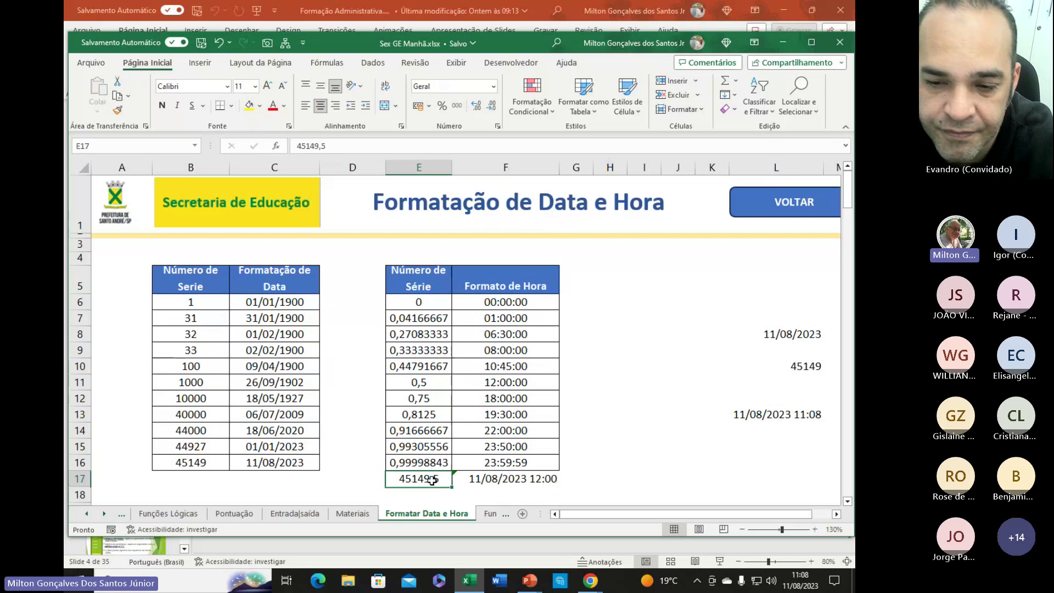
click(357, 144)
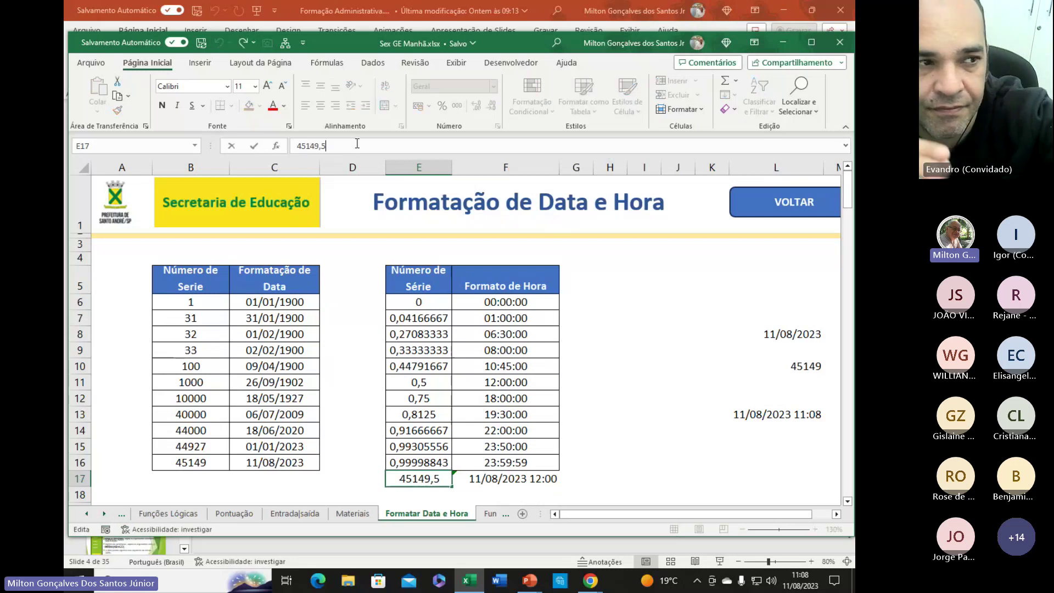
key(BackSpace)
text(6)
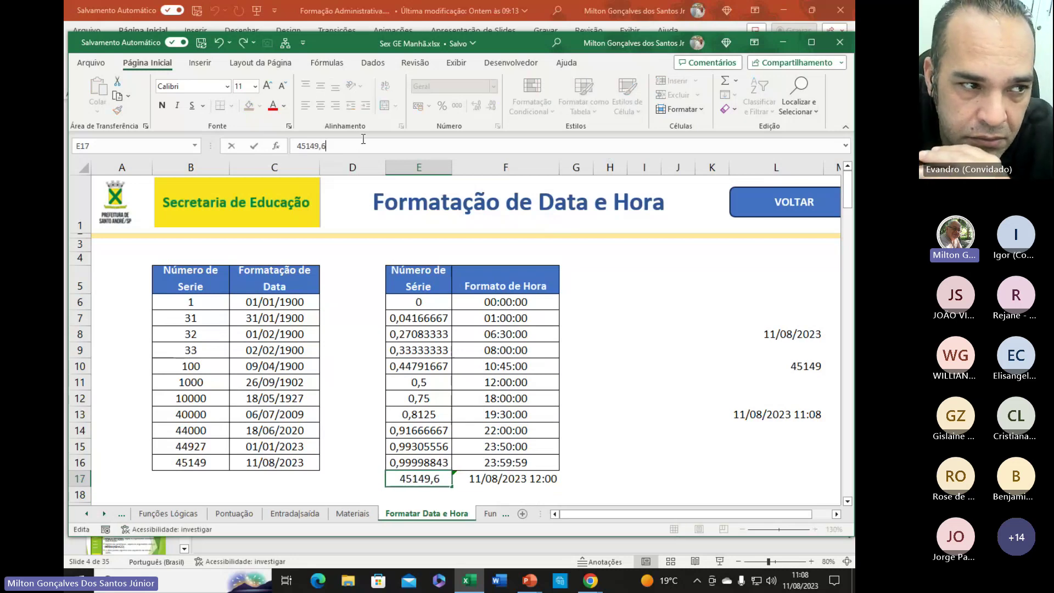
key(Return)
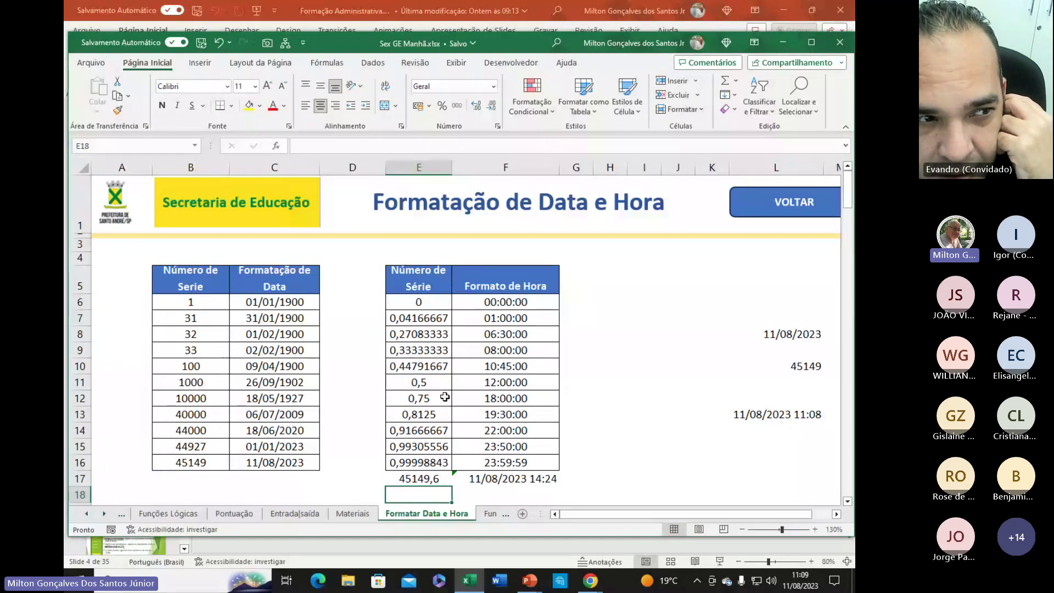
- Return to the main menu sheet and open the Cálculos com Datas exercise listed under Aula 2
click(767, 206)
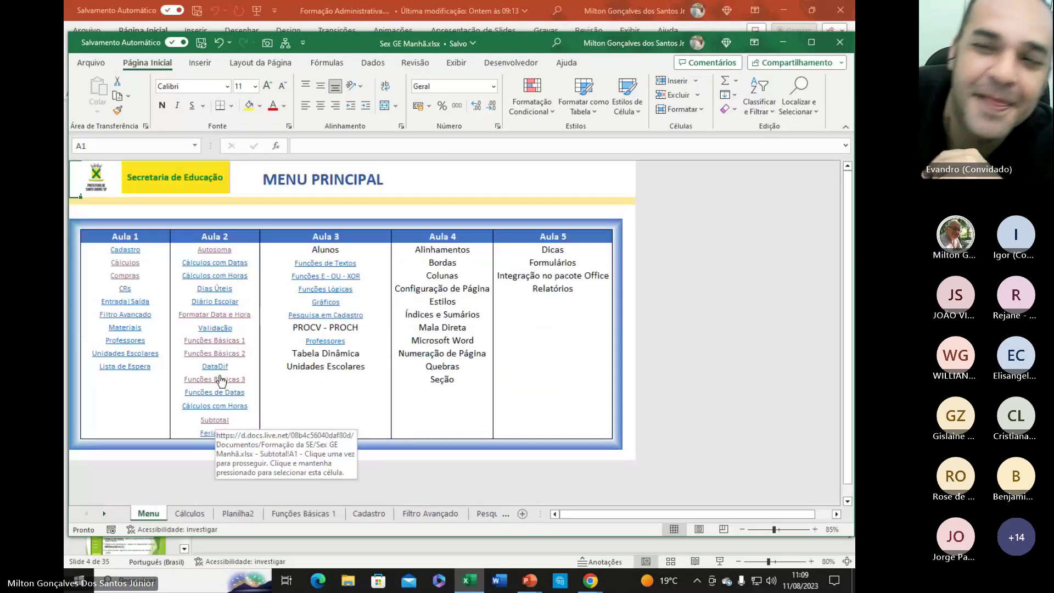
click(210, 269)
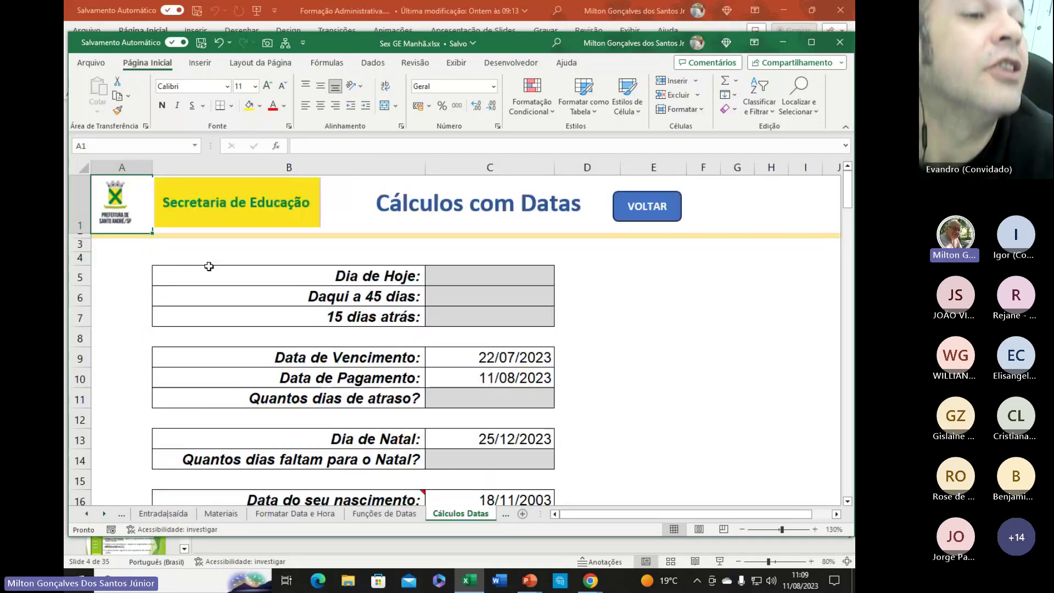
click(628, 417)
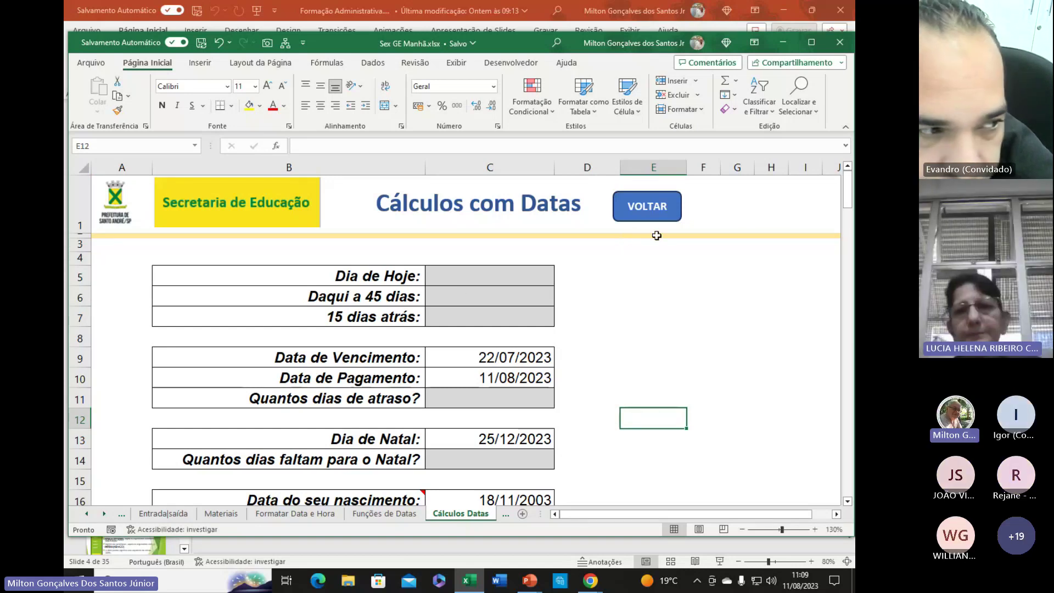
- Enter today's date in C5, beside Dia de Hoje, with the HOJE function
click(471, 276)
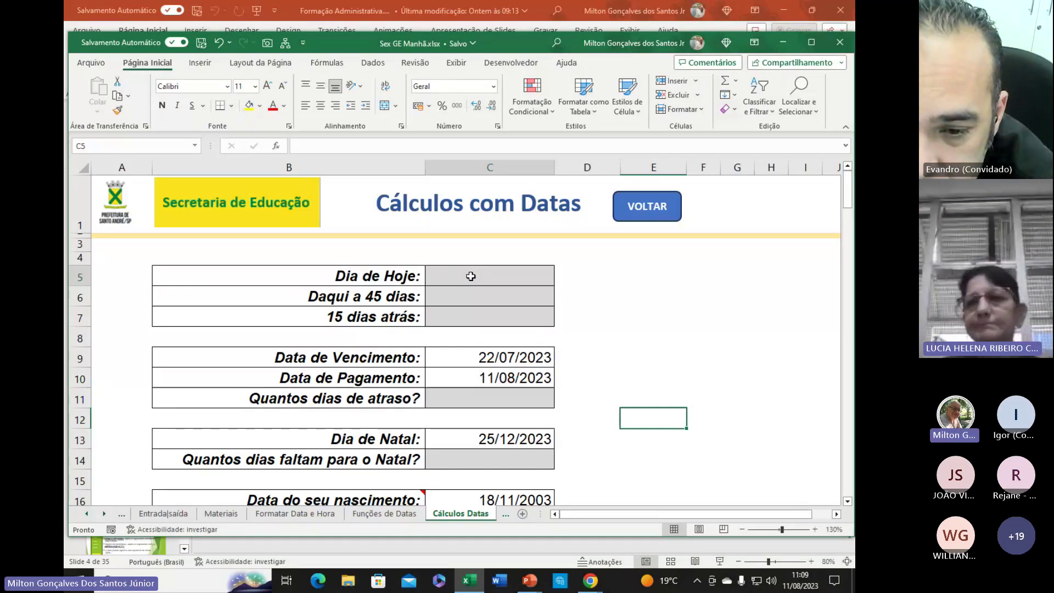
text(=H)
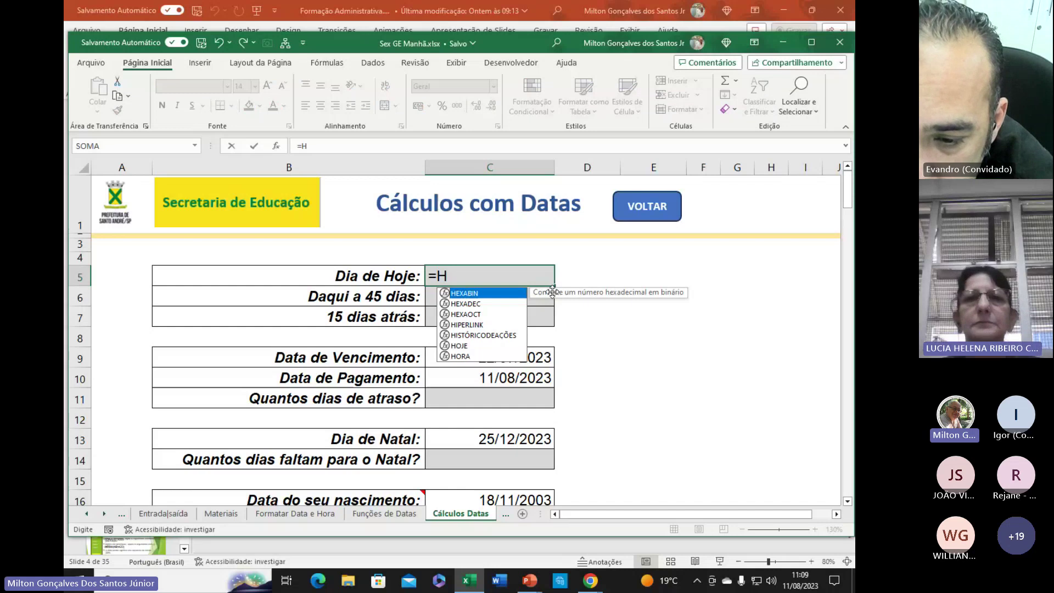
text(OJE)
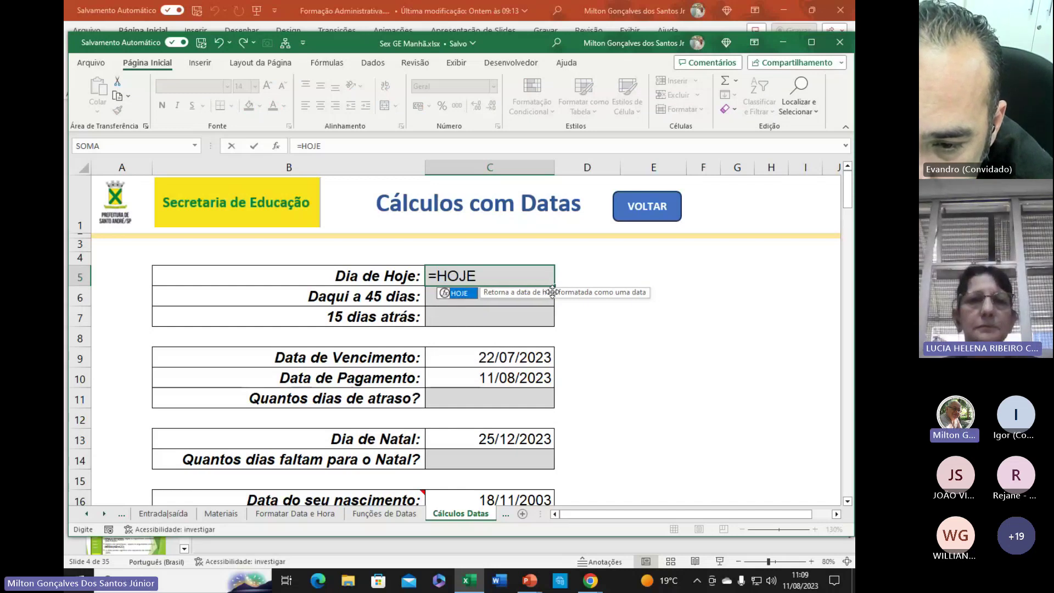
text(())
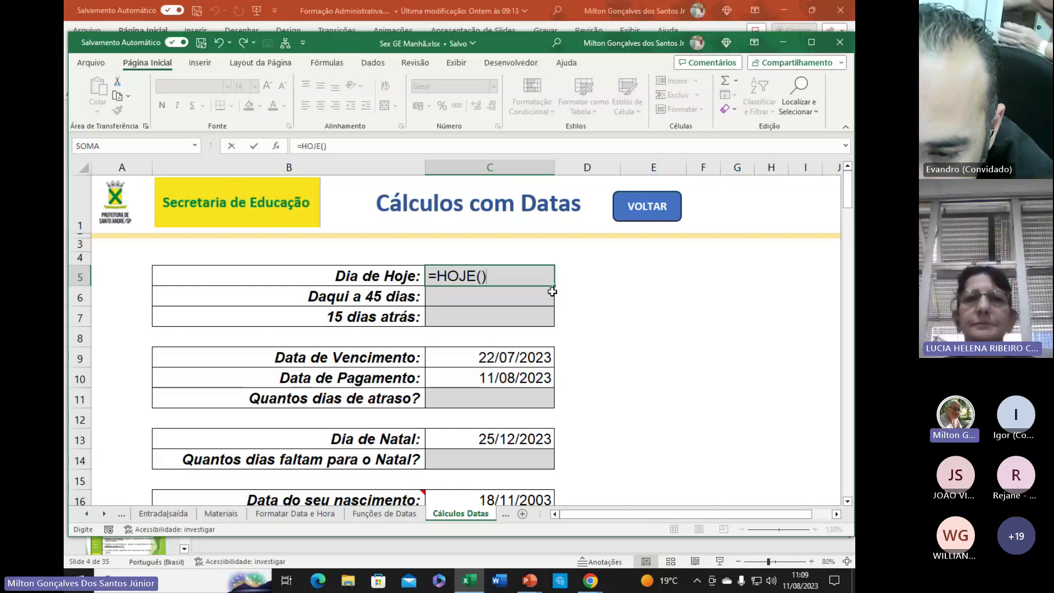
key(Return)
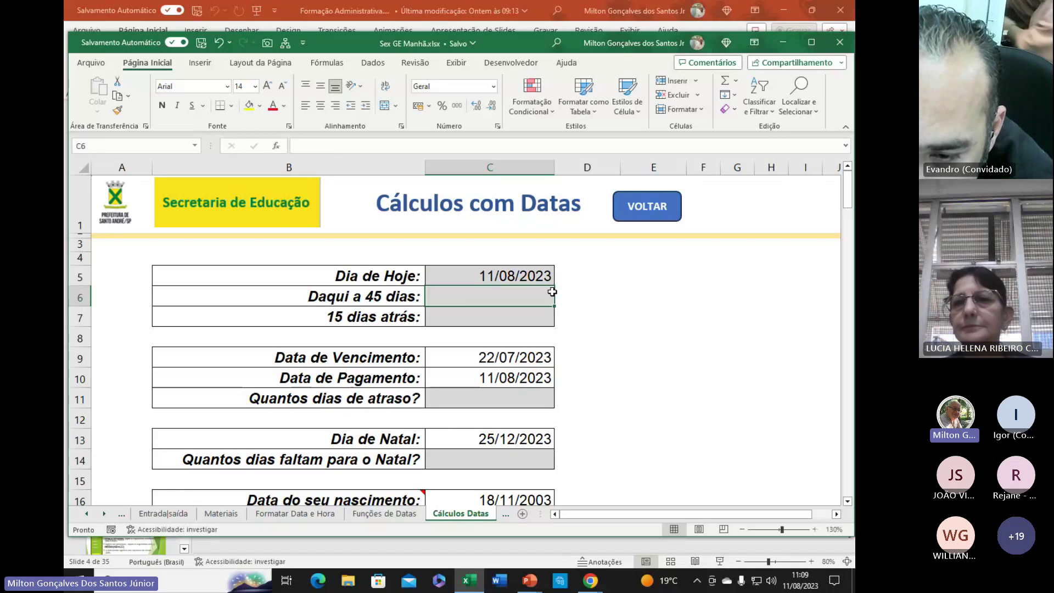
click(518, 276)
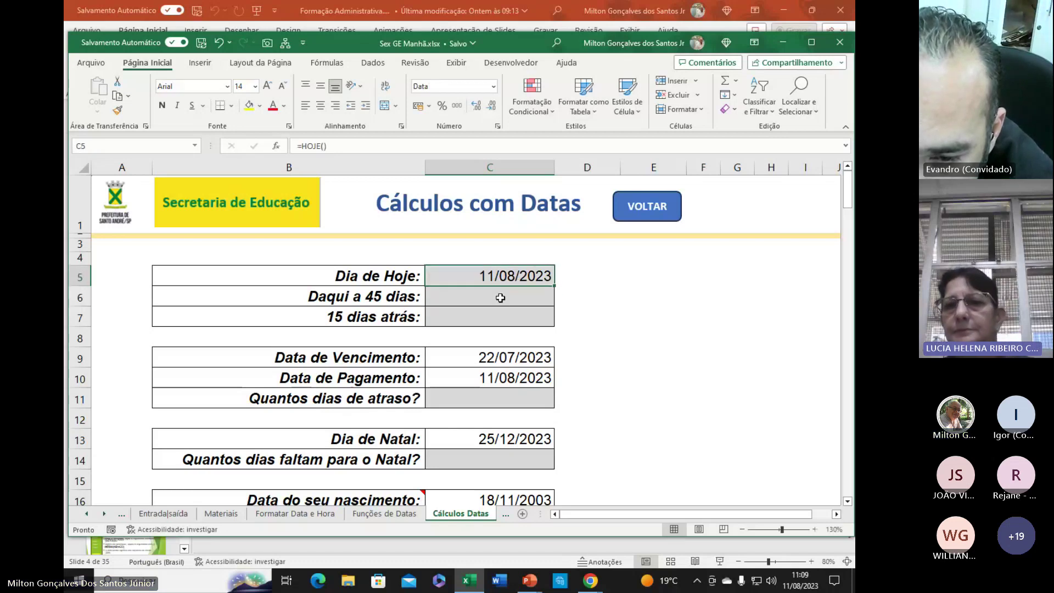
- Calculate the date 45 days from today in C6 with the formula =C5+45
click(504, 296)
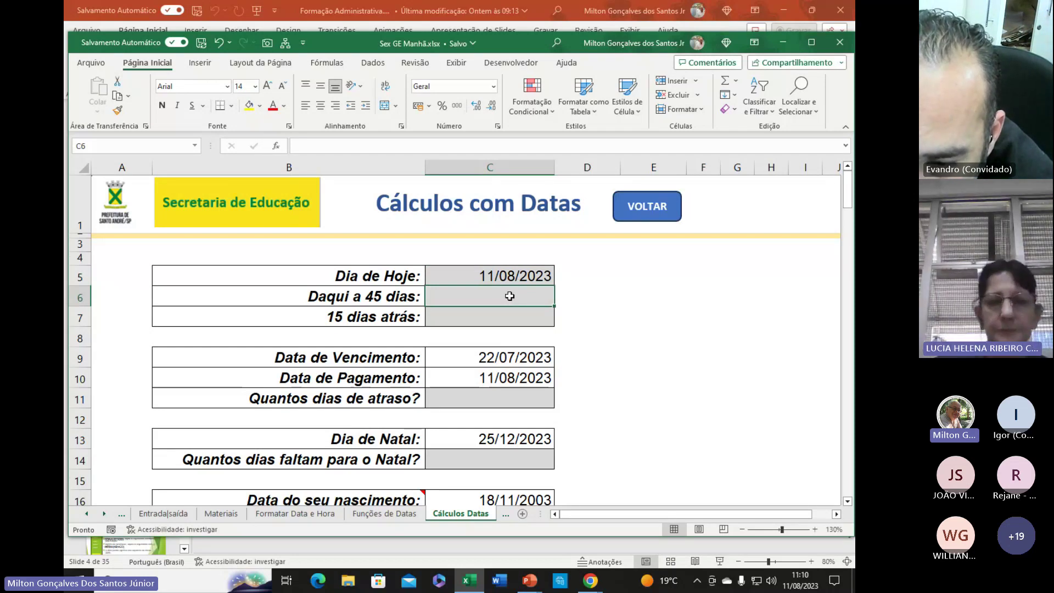
click(480, 282)
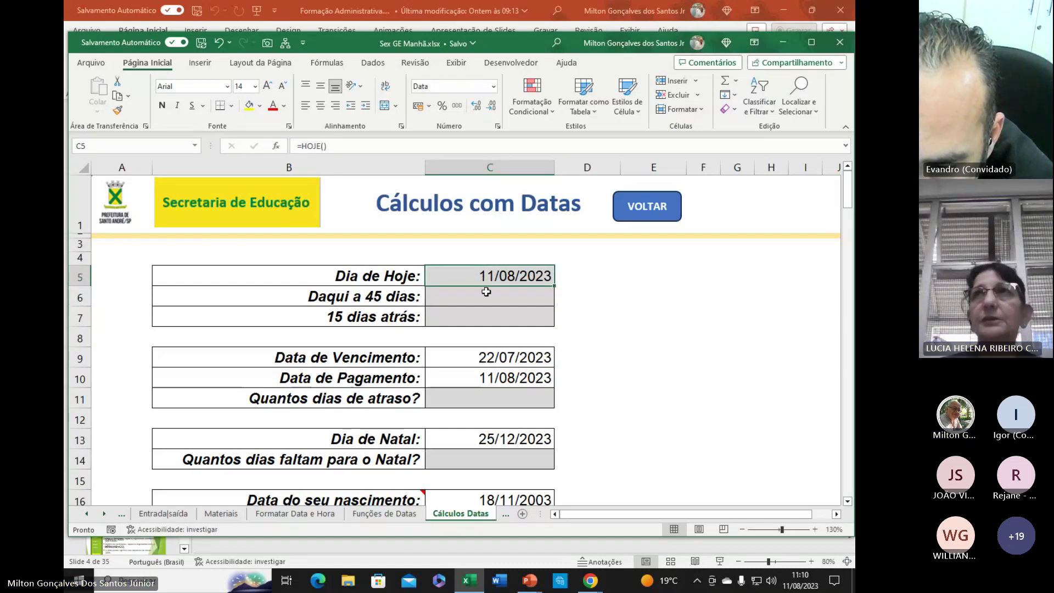
click(486, 291)
text(=)
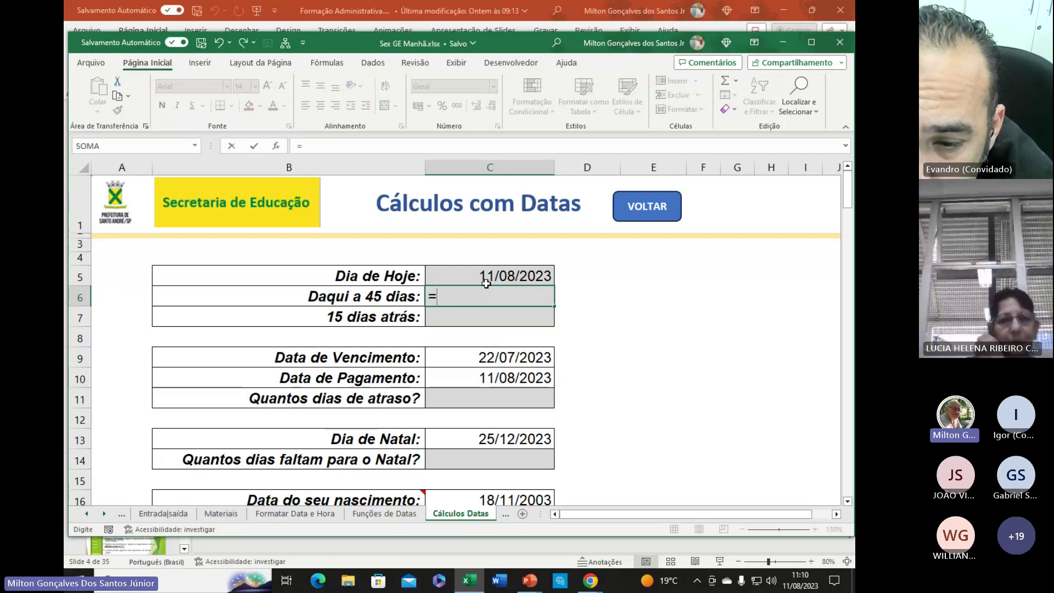
click(481, 272)
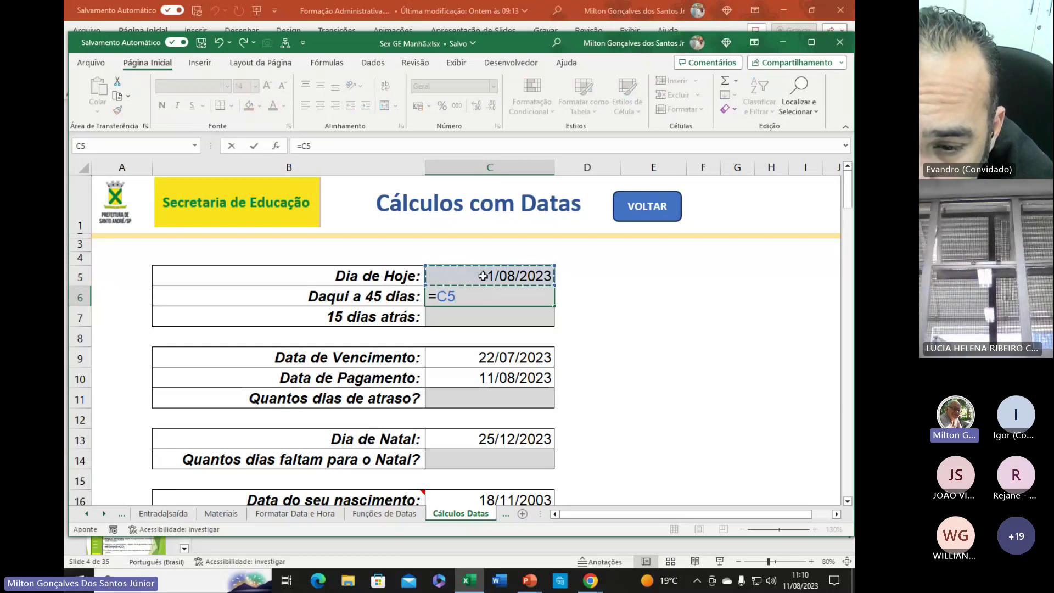
text(+)
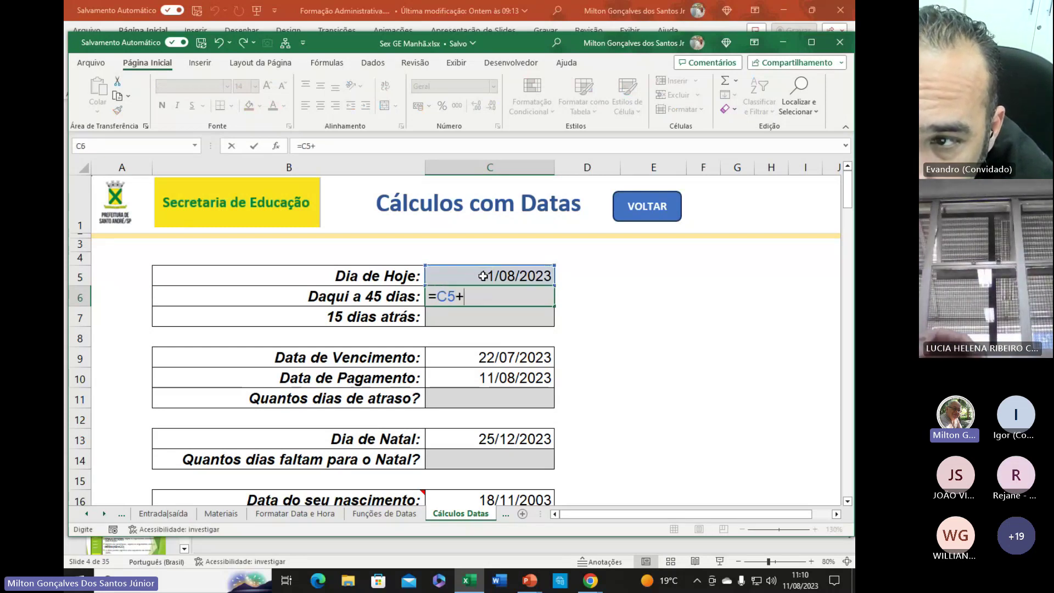
text(45)
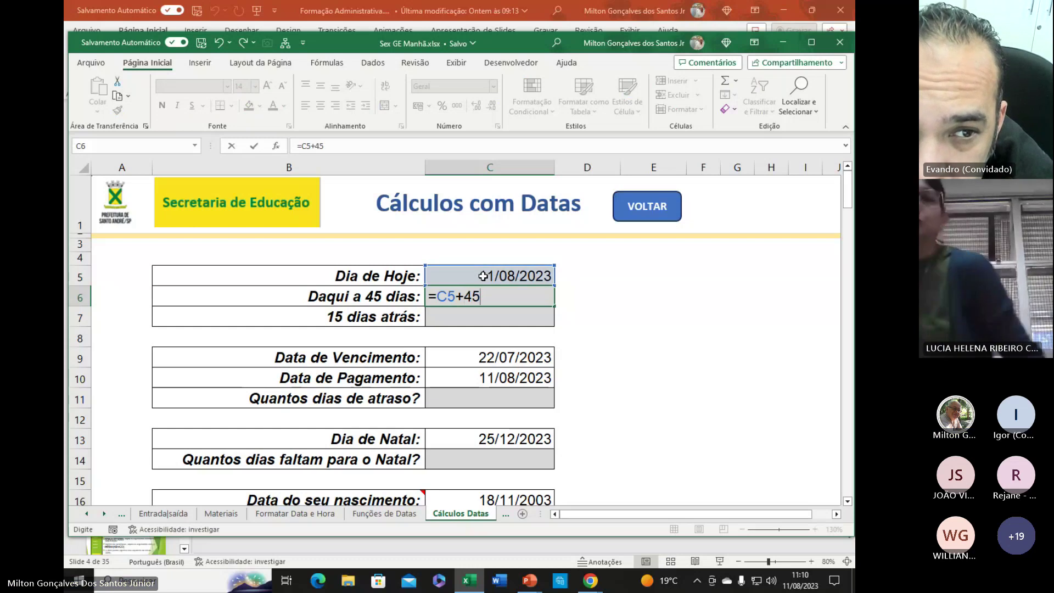
key(Return)
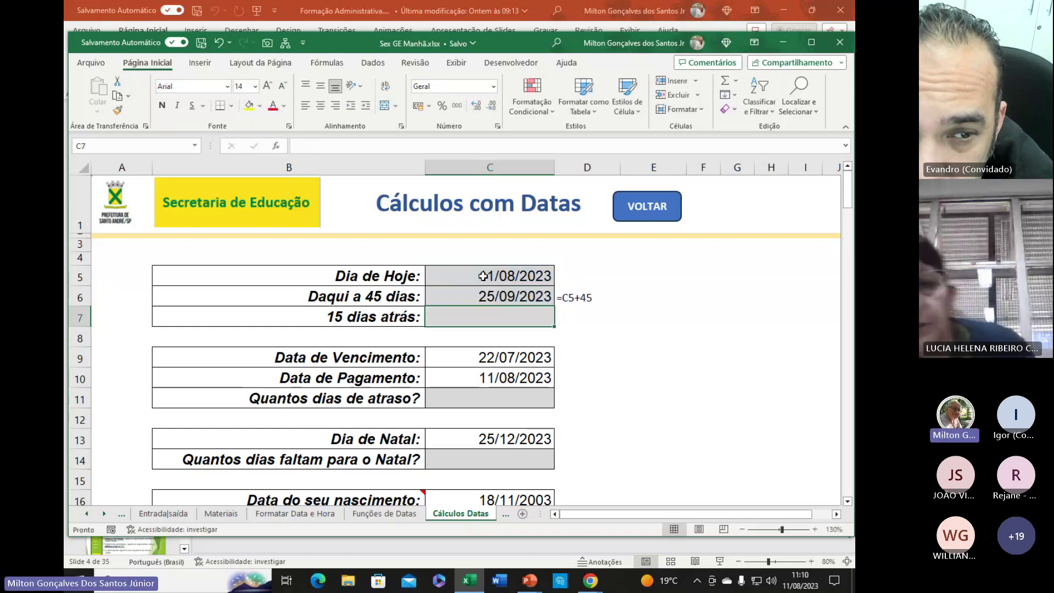
click(508, 298)
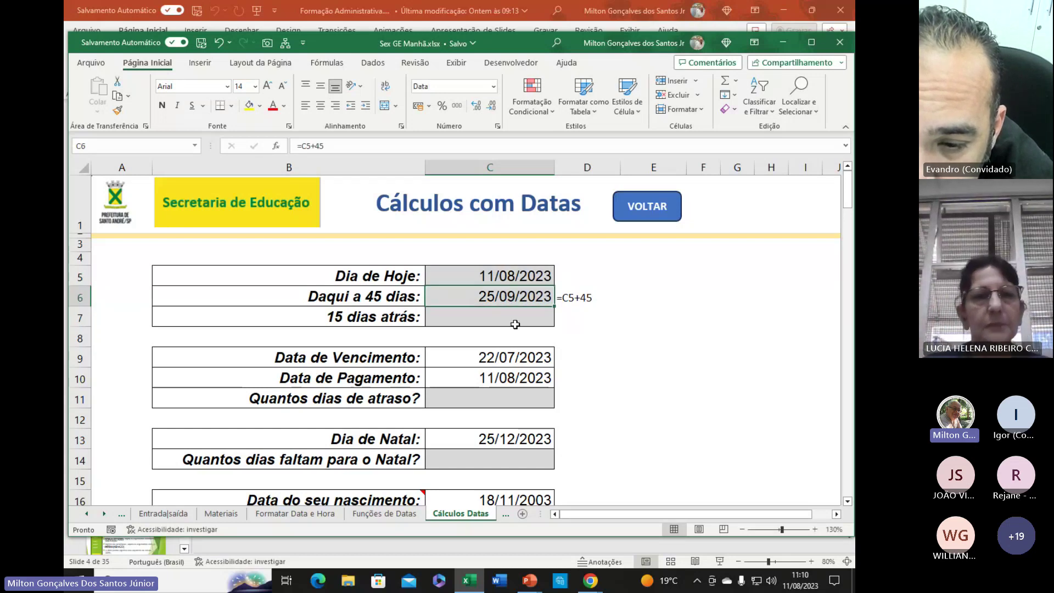
- Calculate the date 15 days ago in C7 with the formula =C5-15
click(503, 316)
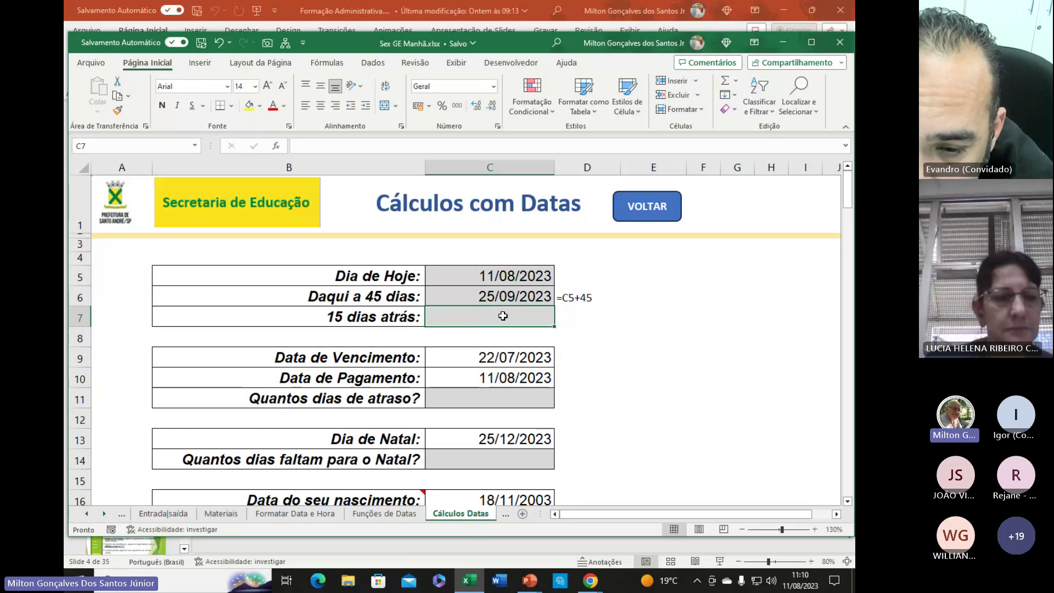
text(=)
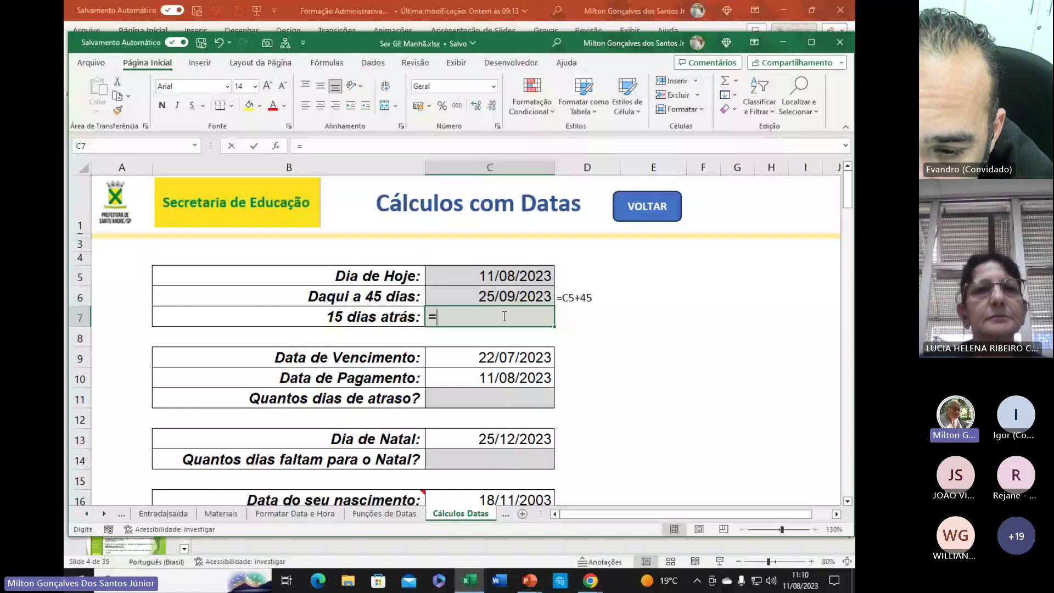
click(484, 275)
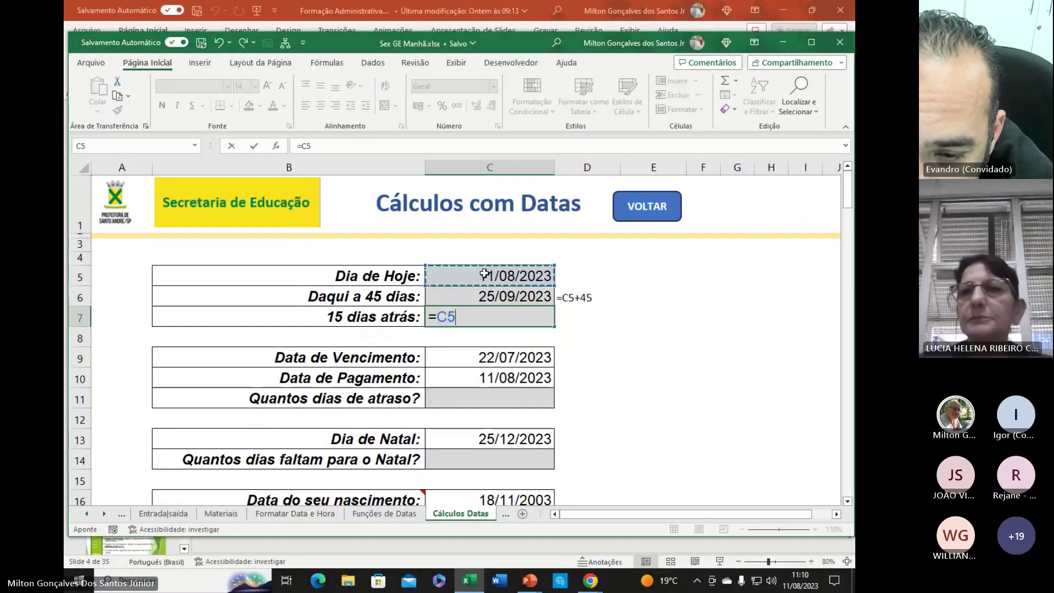
text(-15)
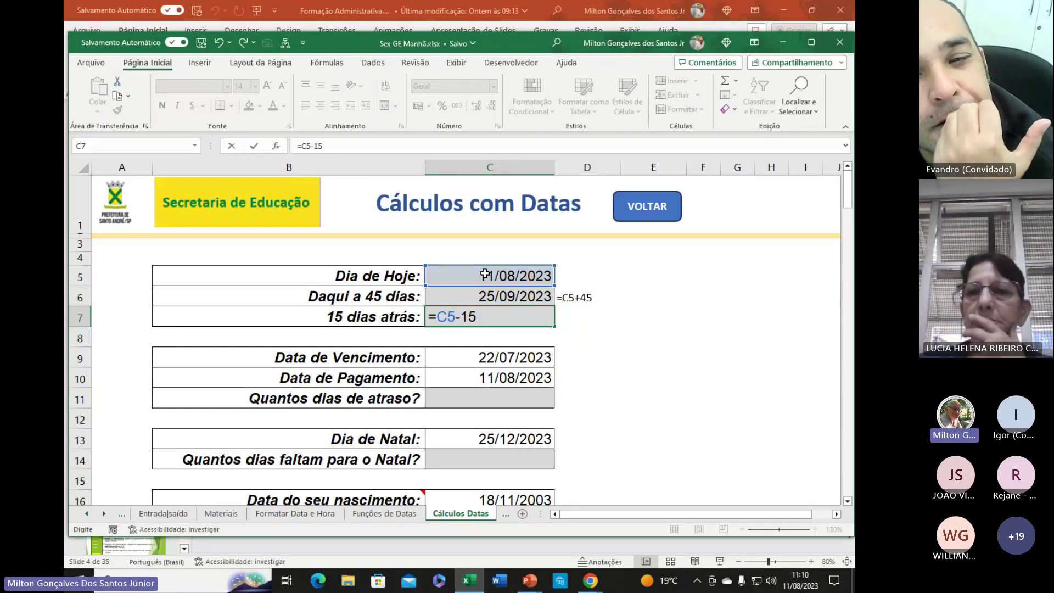
key(ctrl+Return)
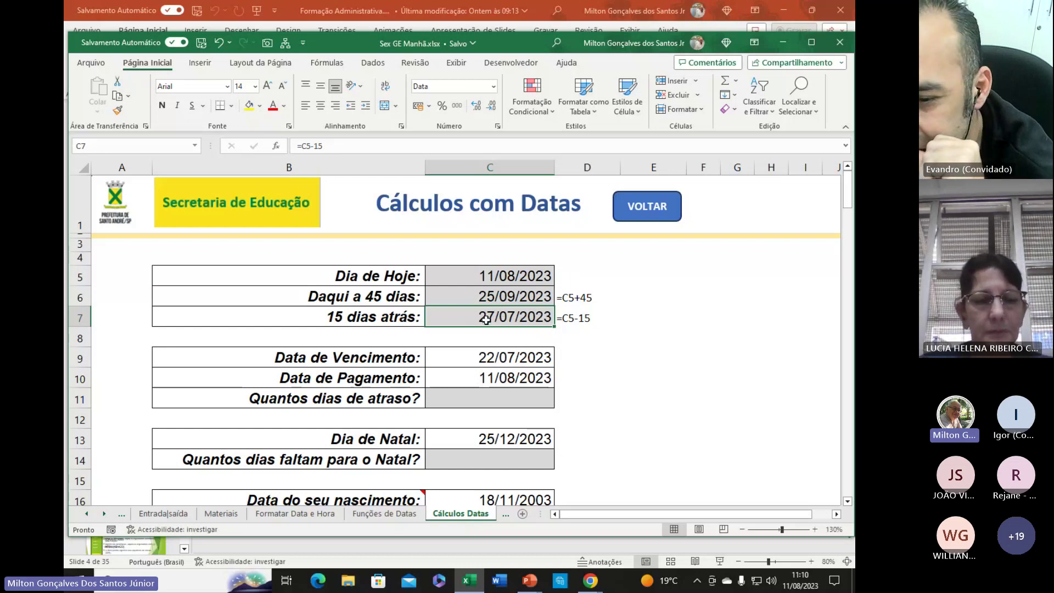
- Calculate the days of payment delay in C11 by subtracting the due date from the payment date, =C10-C9
click(482, 403)
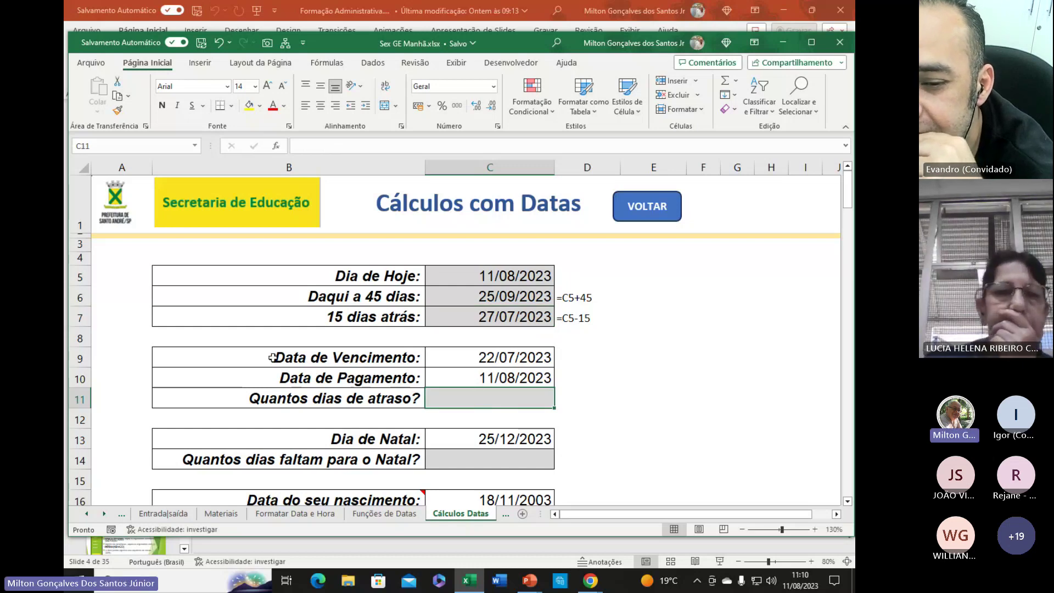
click(479, 361)
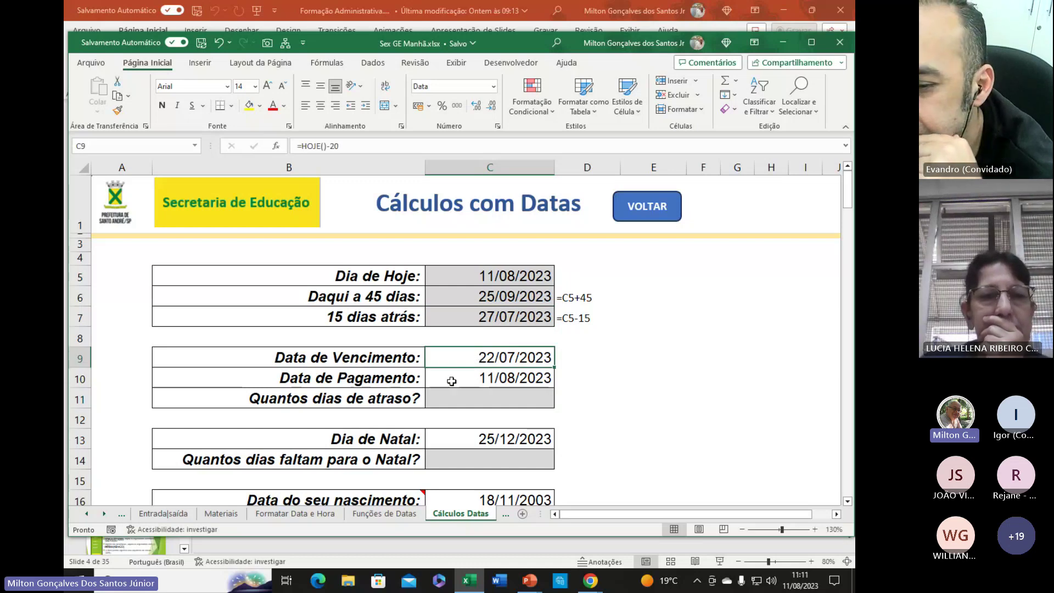
click(461, 381)
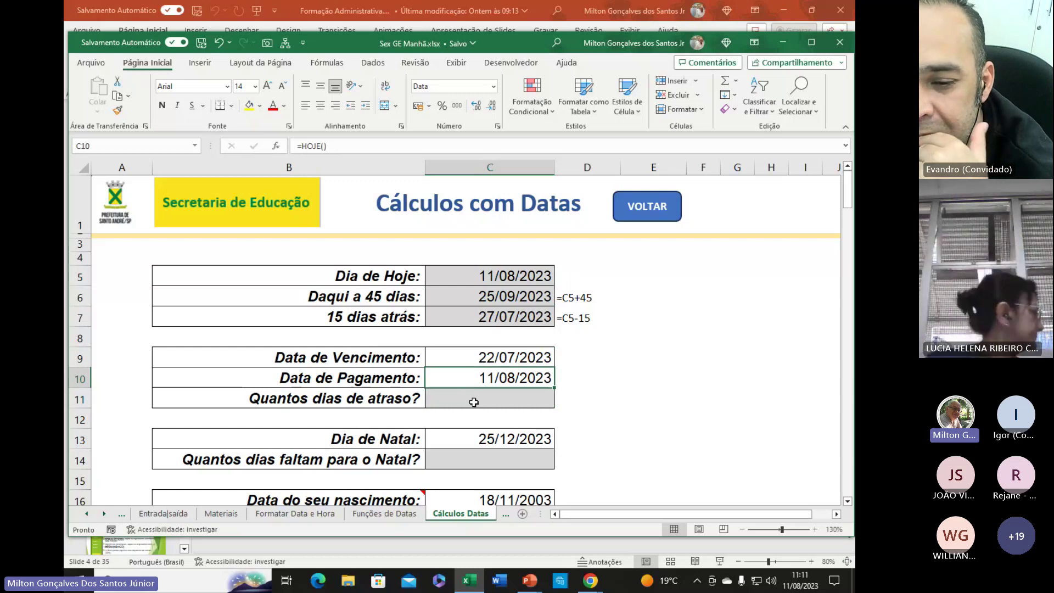
click(475, 403)
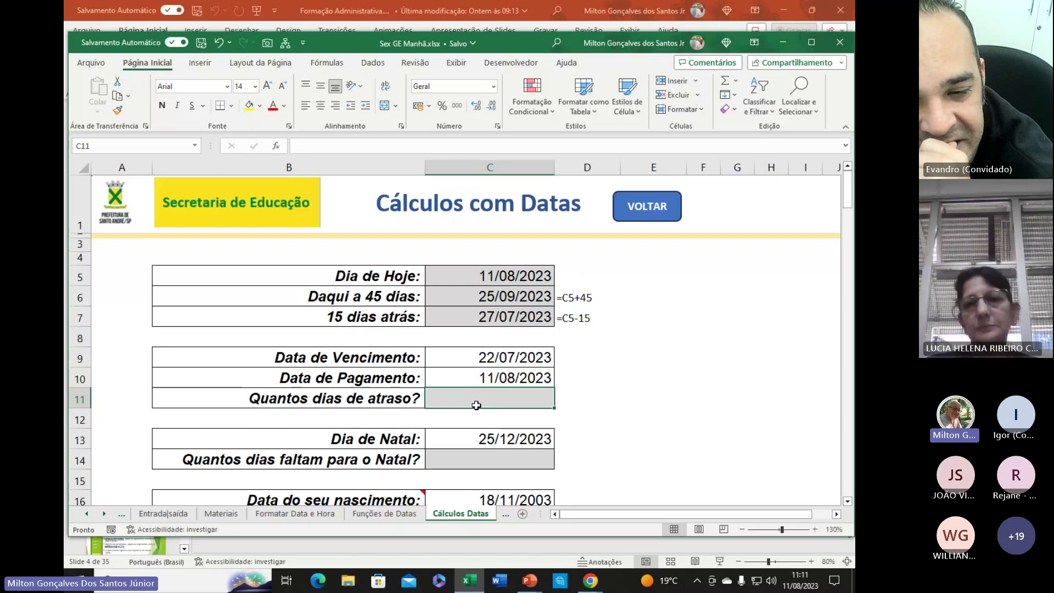
text(=)
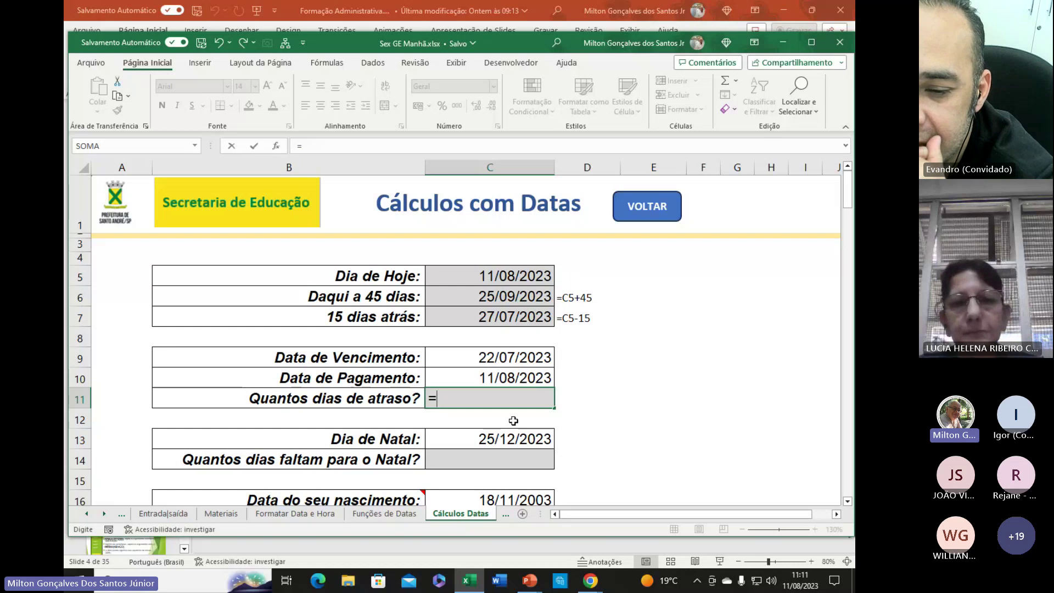
click(482, 378)
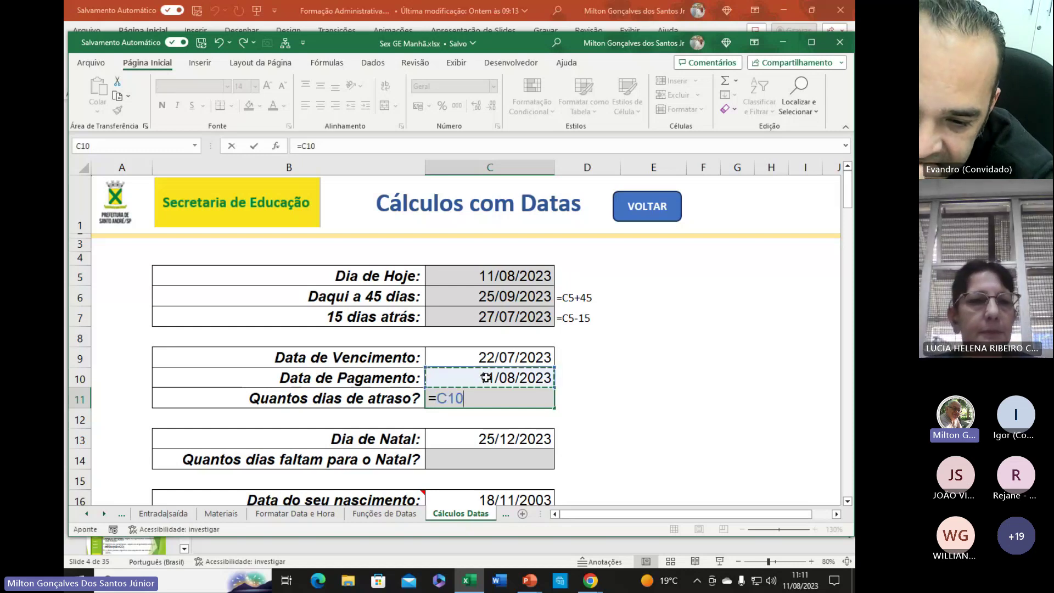
text(-)
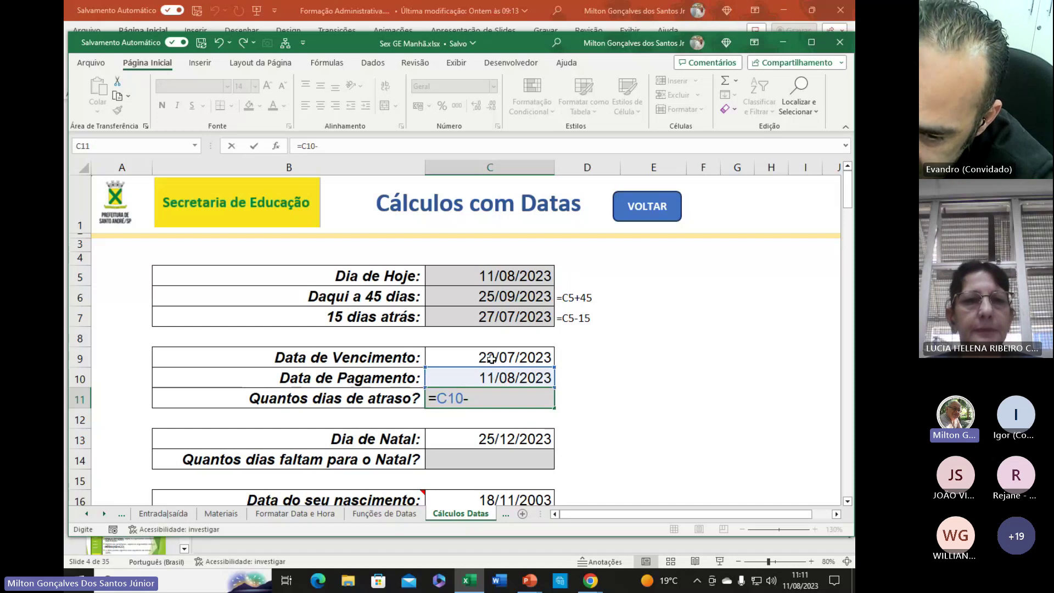
click(488, 358)
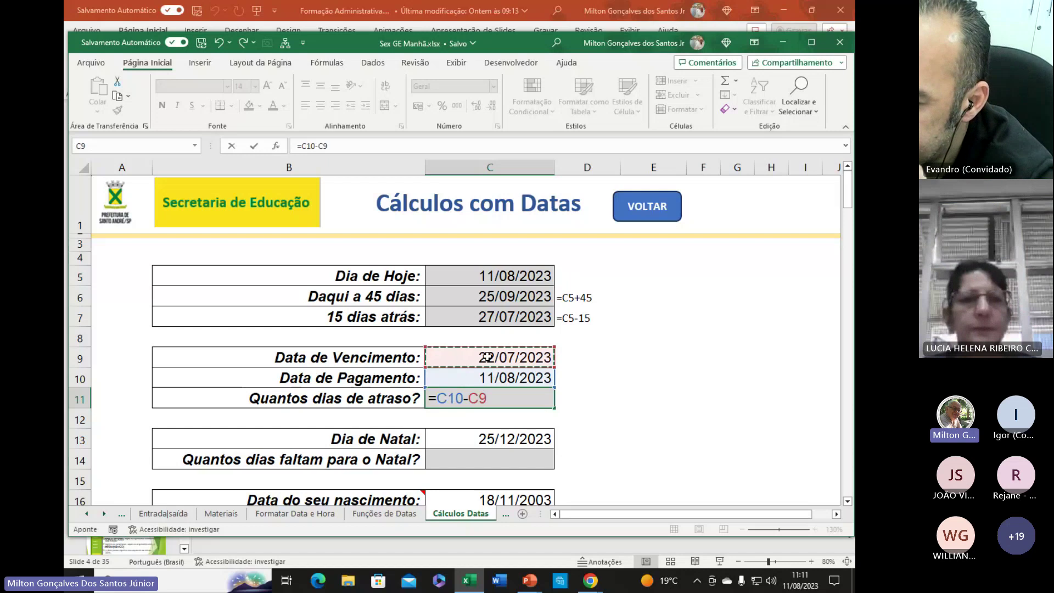
key(Return)
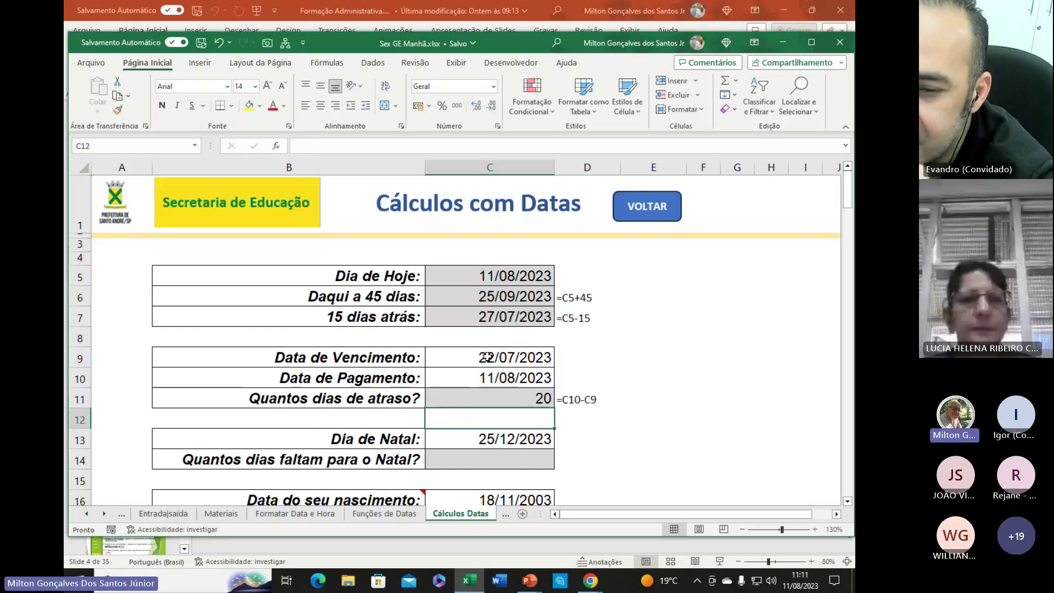
click(525, 401)
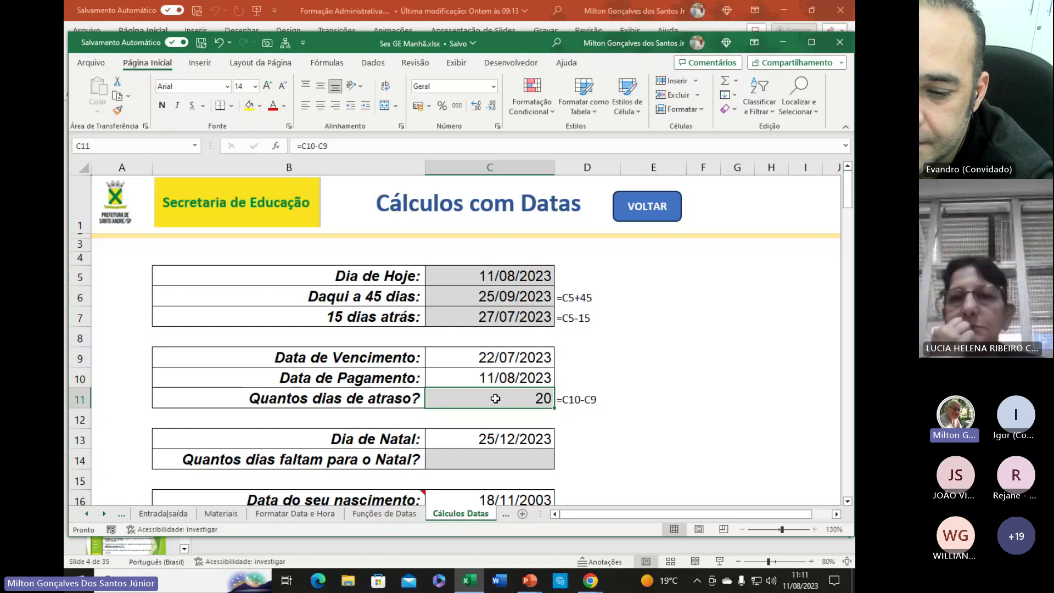
key(Return)
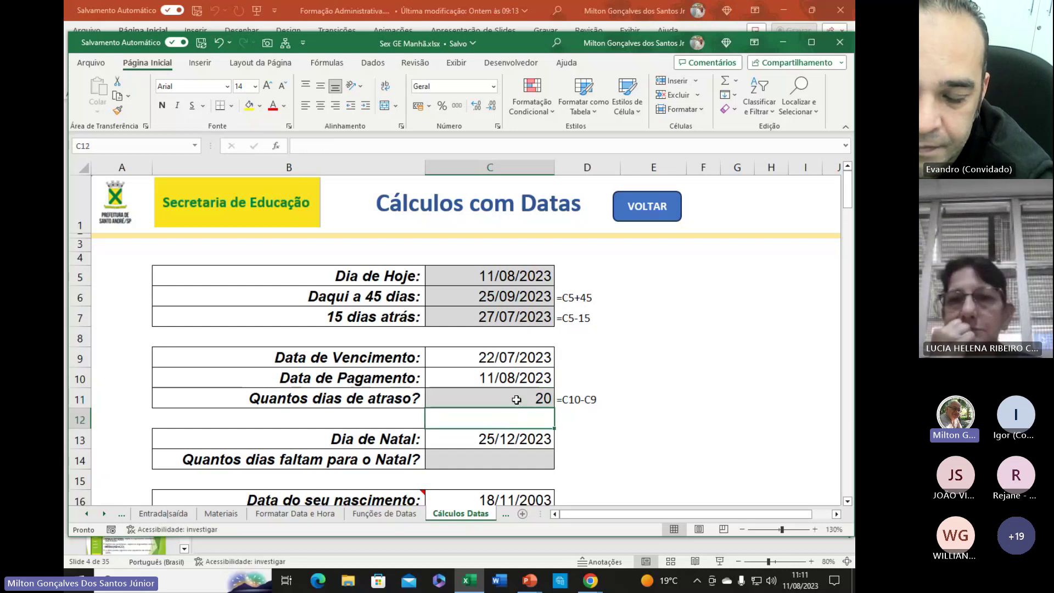
click(516, 400)
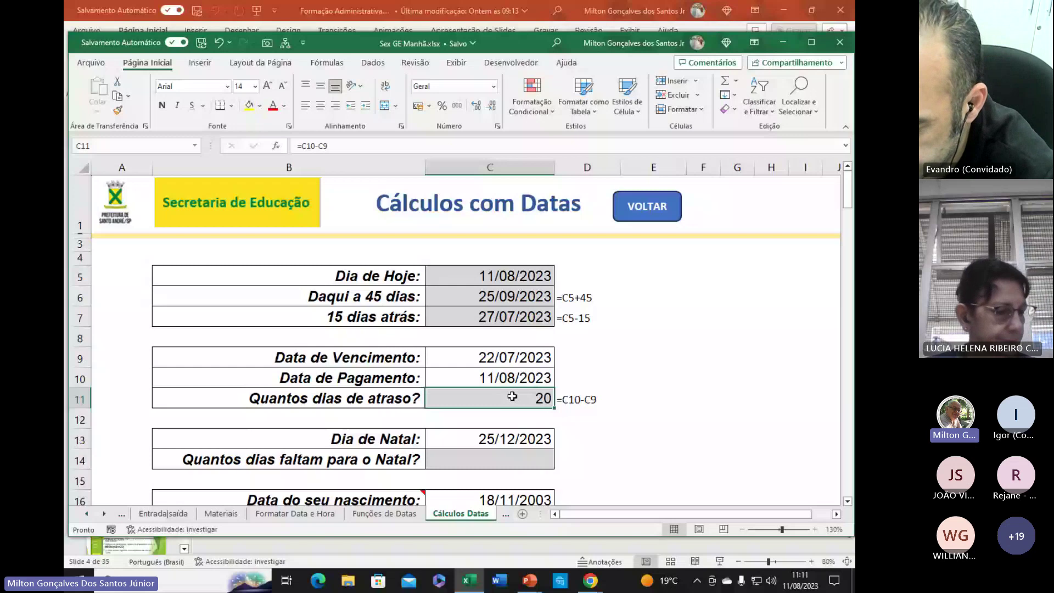
- Calculate the days remaining until Christmas in C14 by subtracting today's date from the Christmas date, =C13-C5
scroll(512, 396, down, 1)
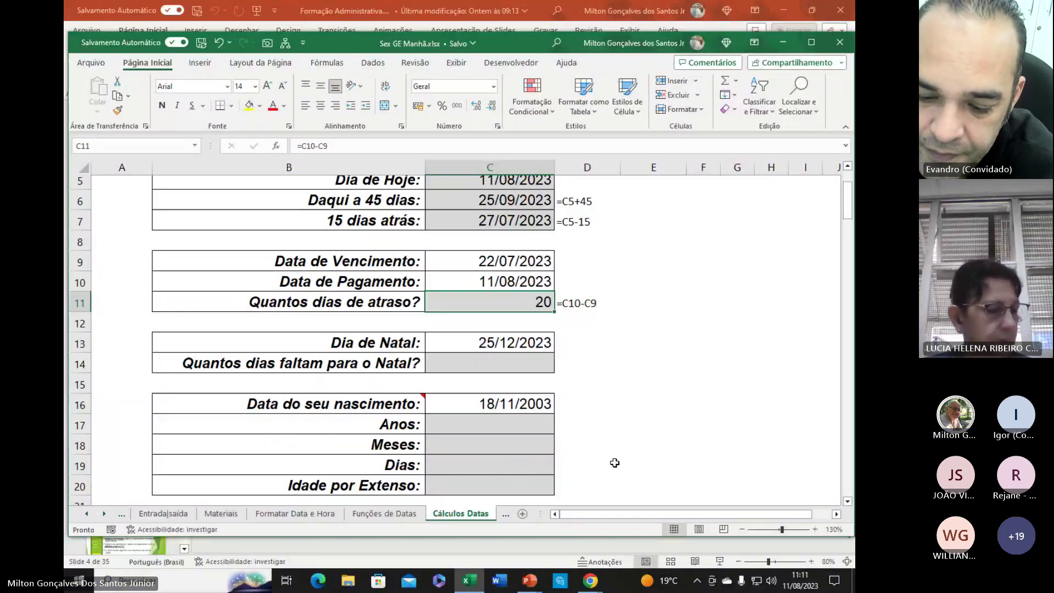
click(546, 368)
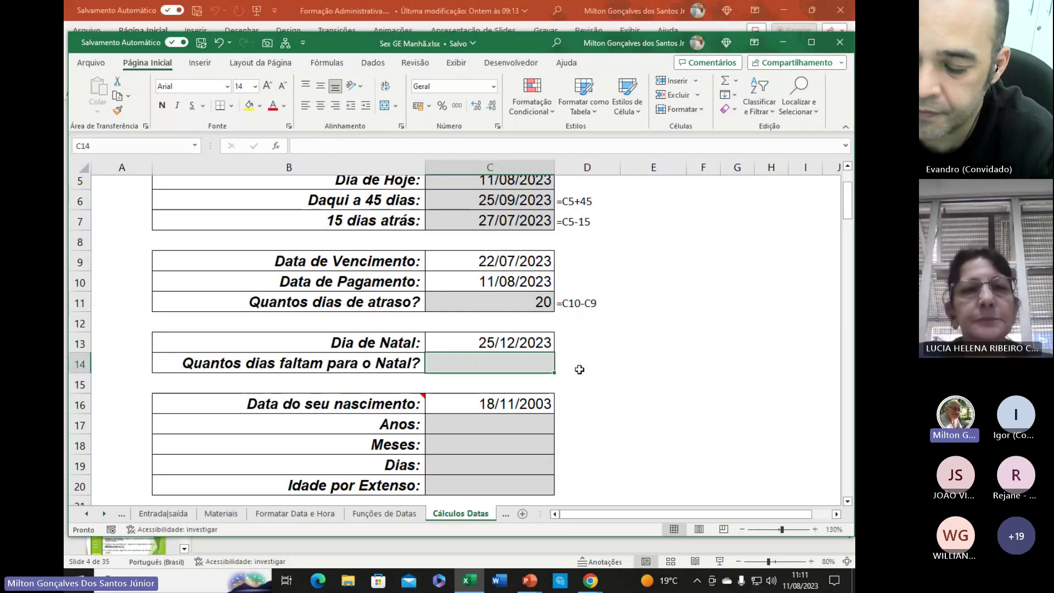
click(609, 369)
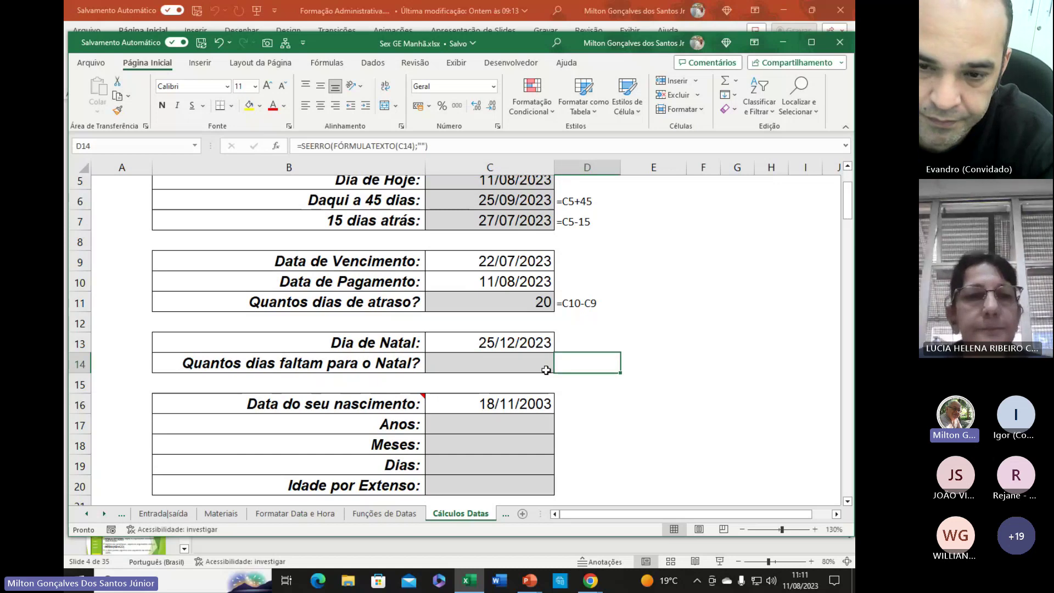
click(481, 367)
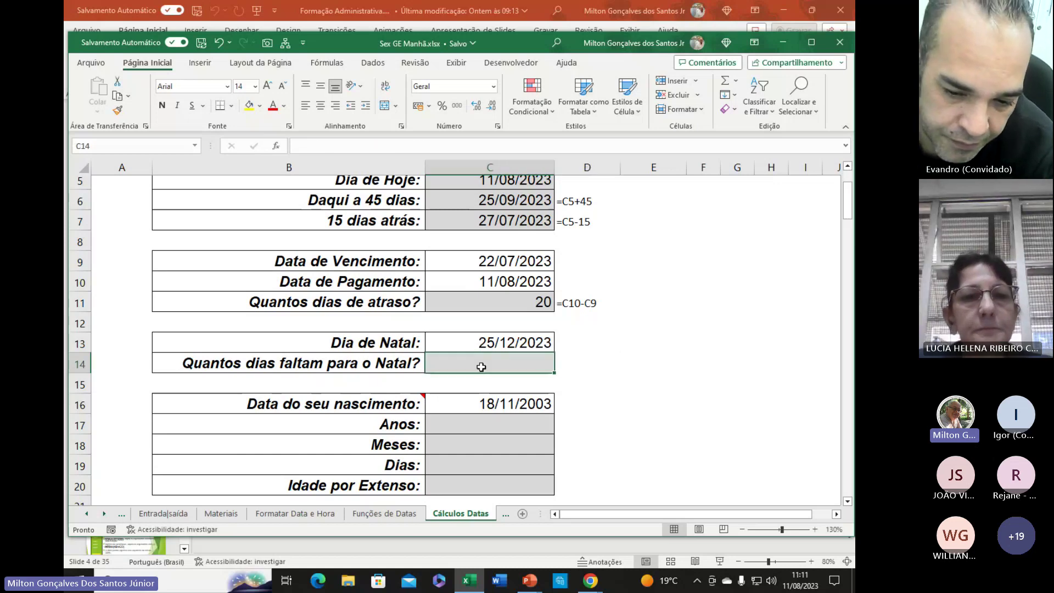
scroll(511, 368, up, 1)
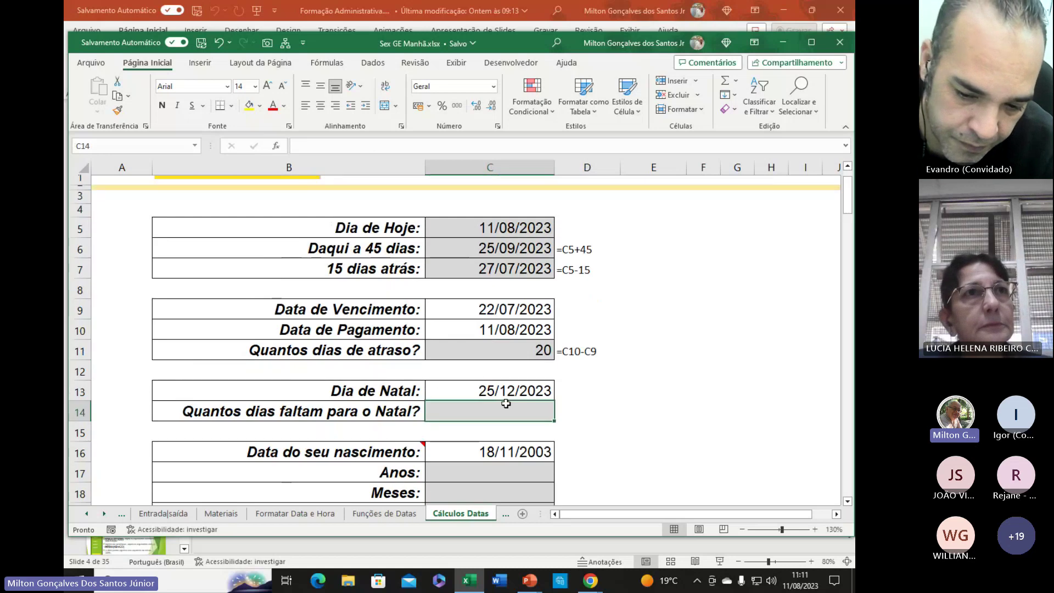
click(491, 390)
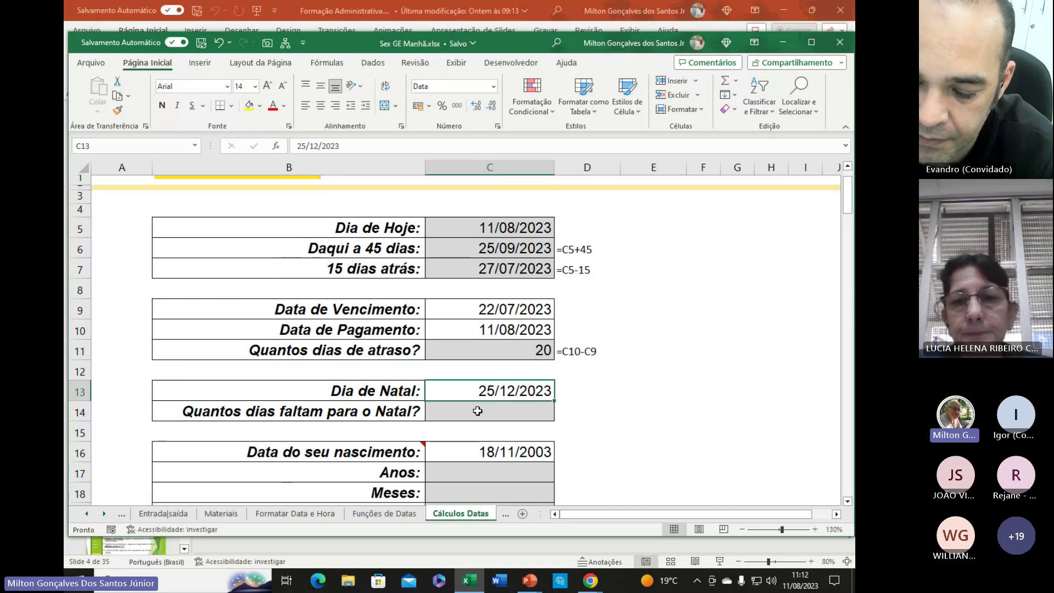
double_click(481, 411)
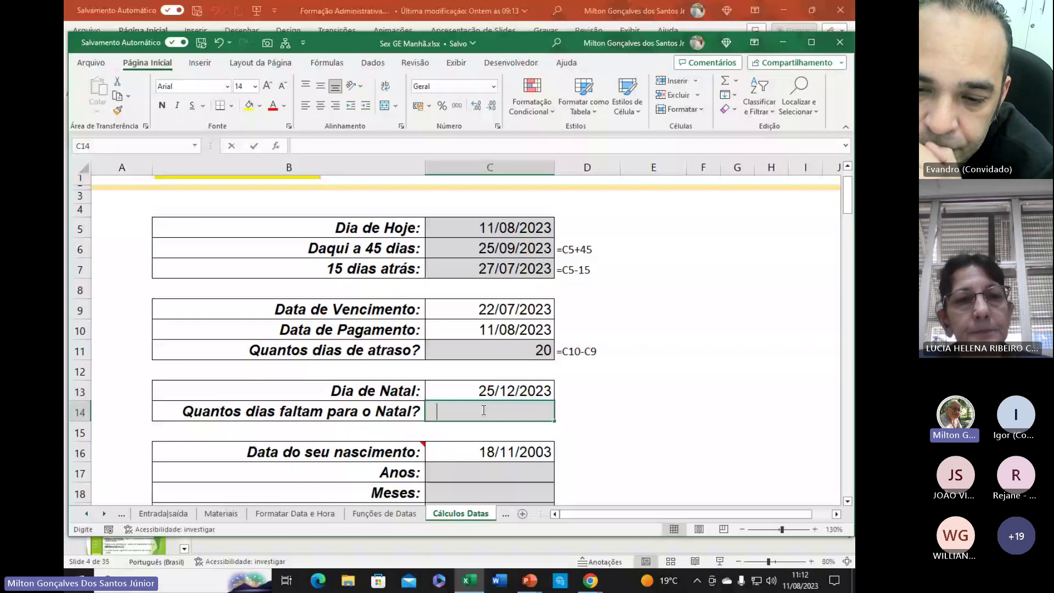
text(=)
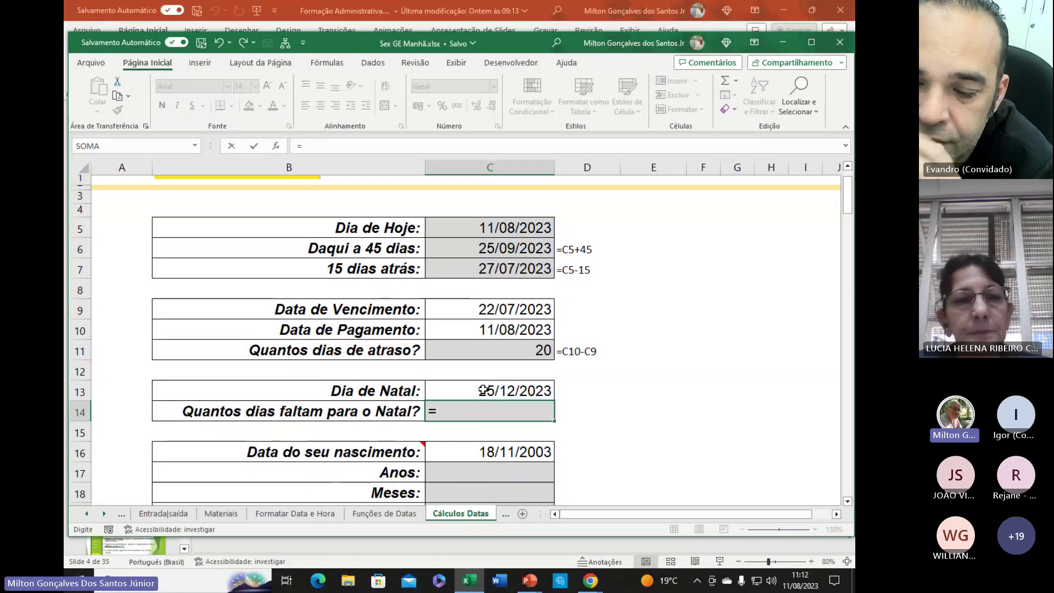
click(483, 390)
text(-)
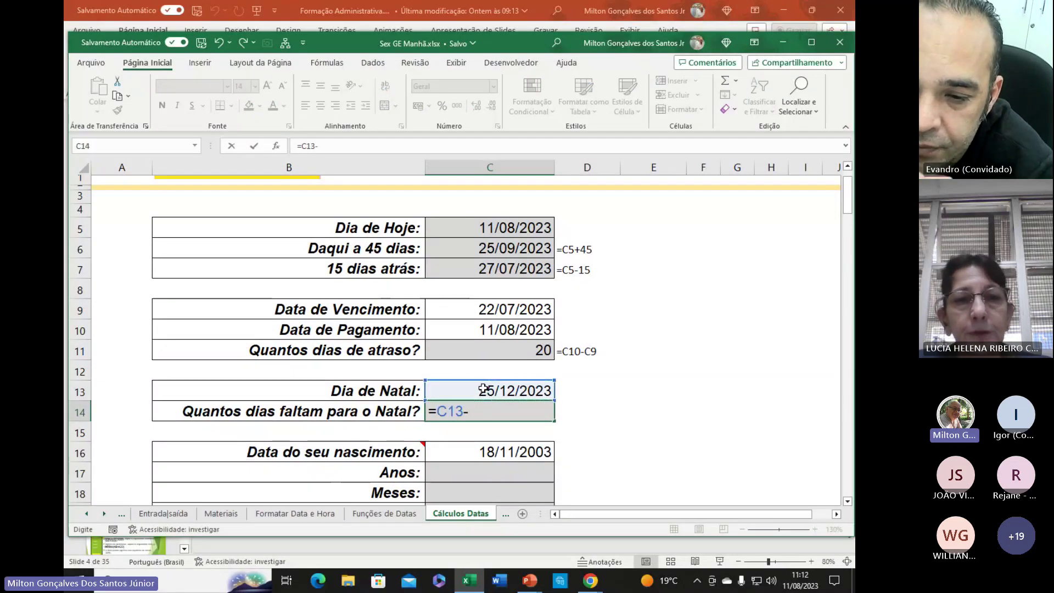
click(476, 225)
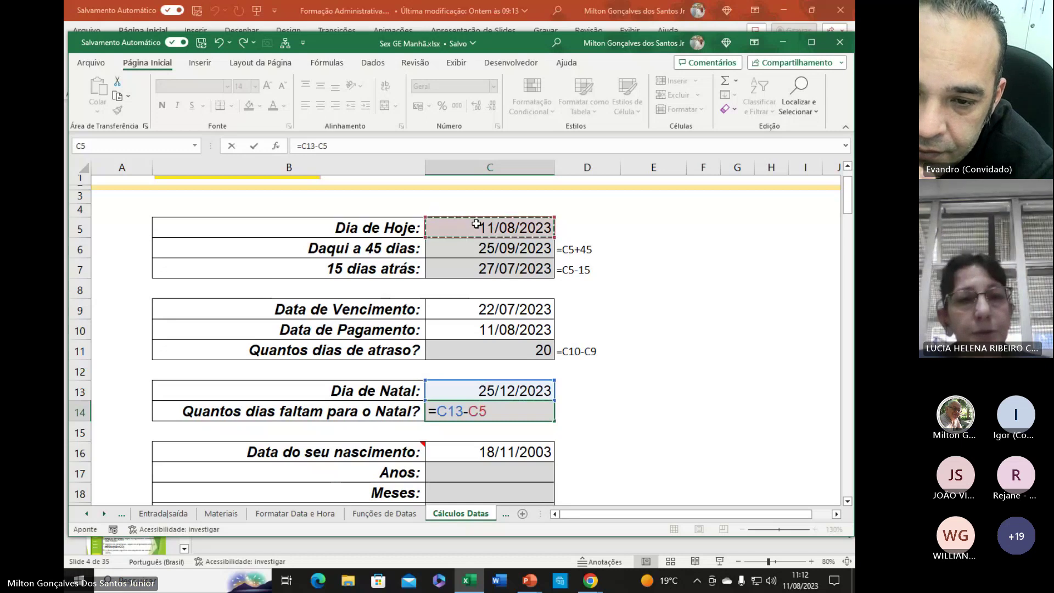
key(Return)
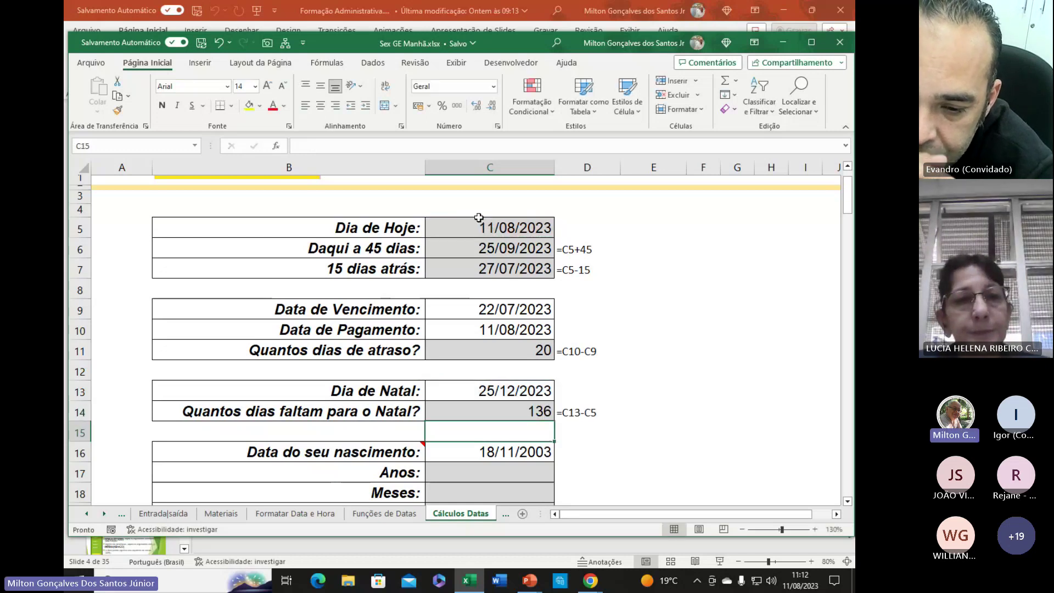
key(Up)
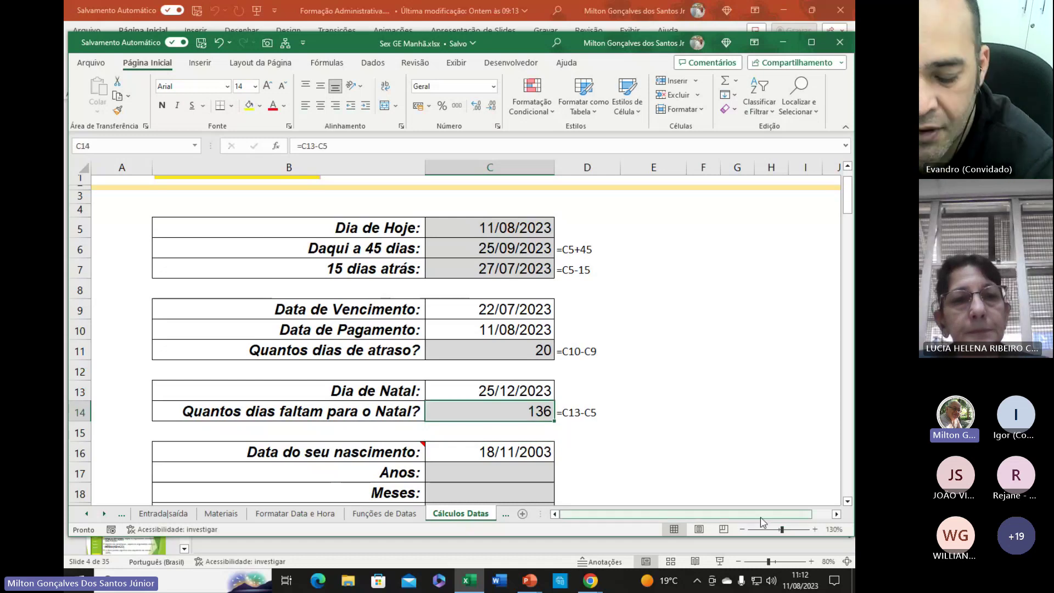
- Calculate the vacation return date in C24 by adding the vacation days to the start date, =C22+C23
scroll(756, 517, down, 2)
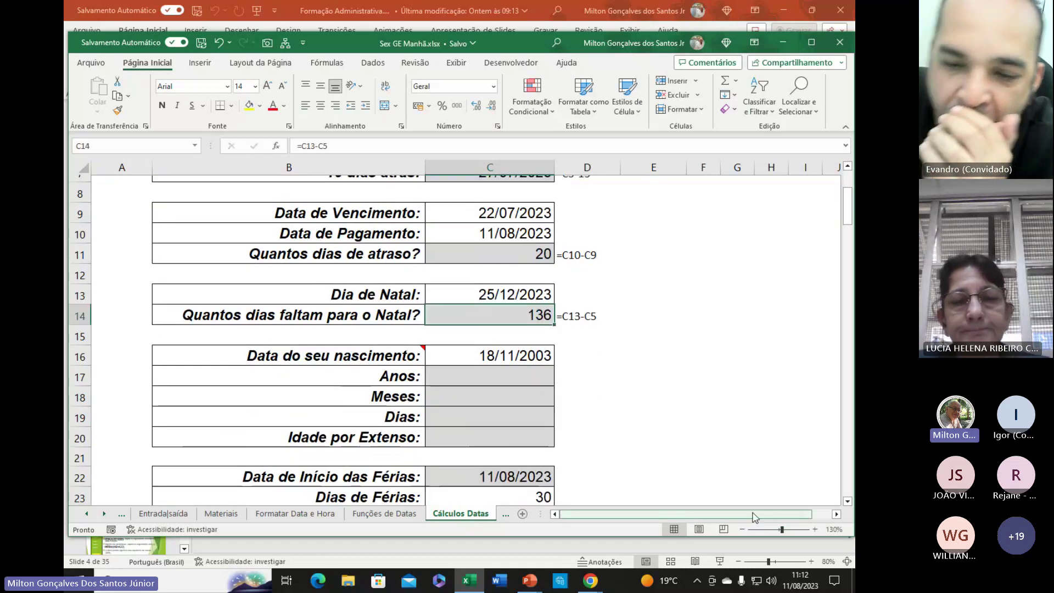
scroll(756, 516, down, 1)
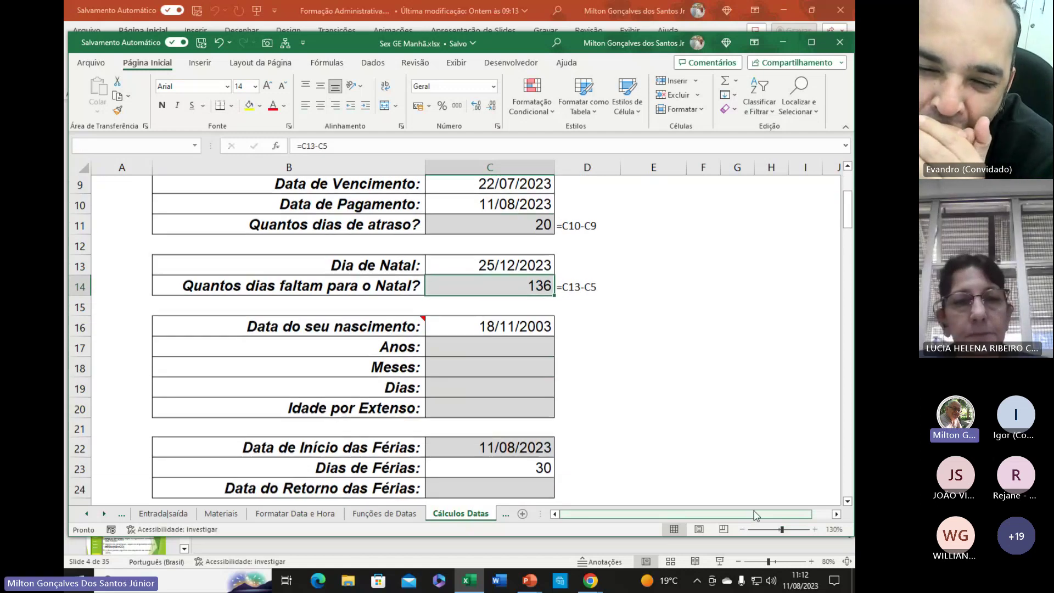
scroll(755, 516, down, 1)
scroll(673, 349, down, 1)
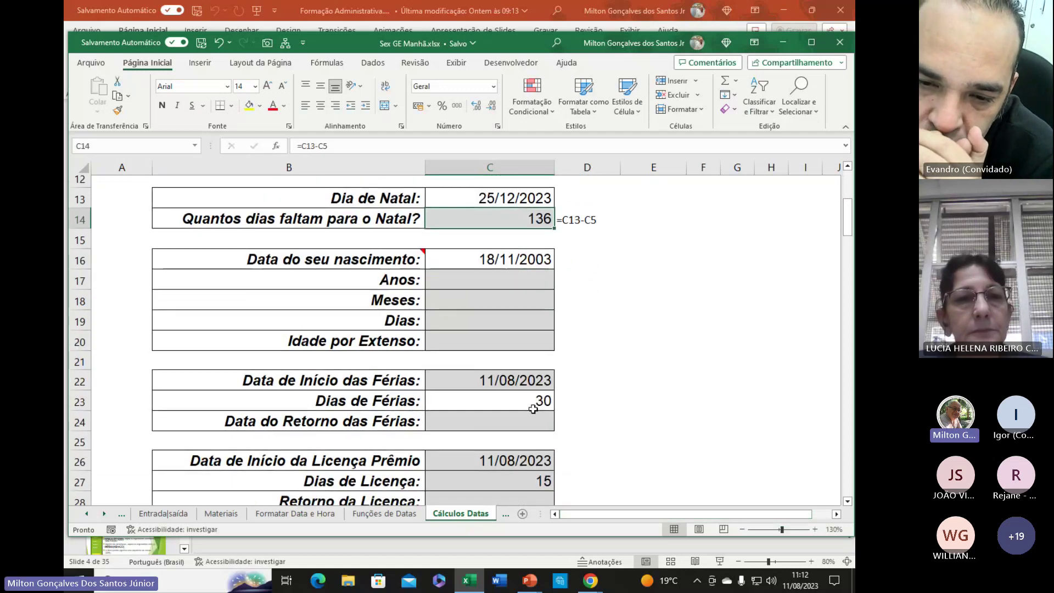
click(318, 255)
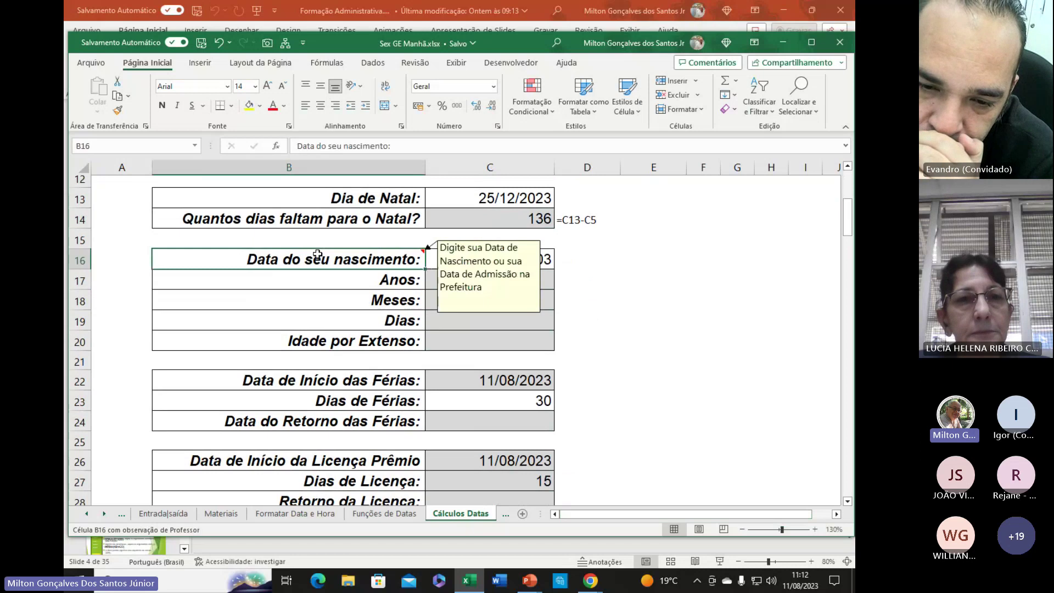
click(670, 393)
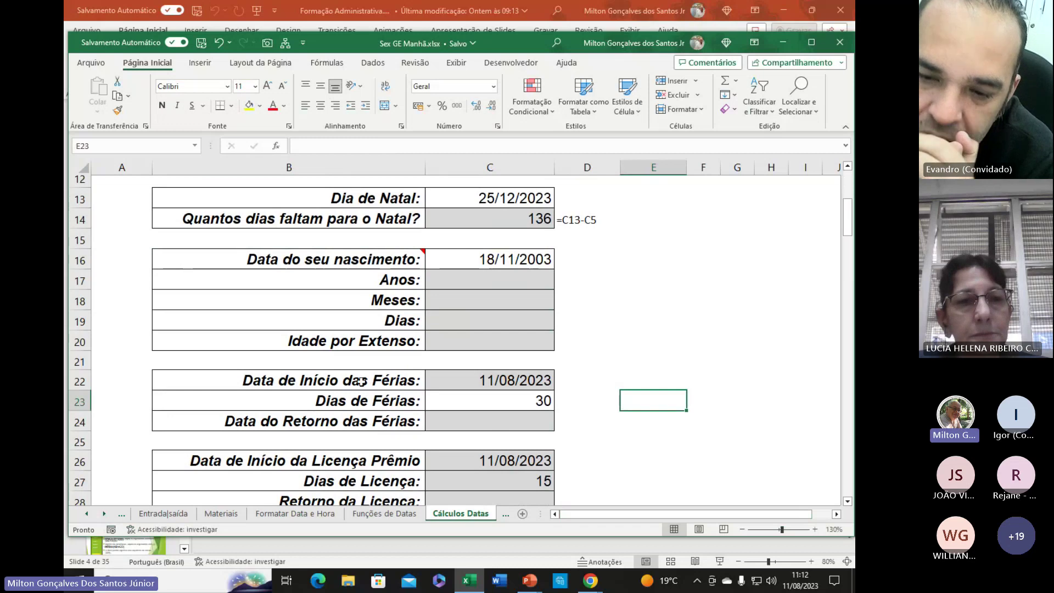
click(510, 380)
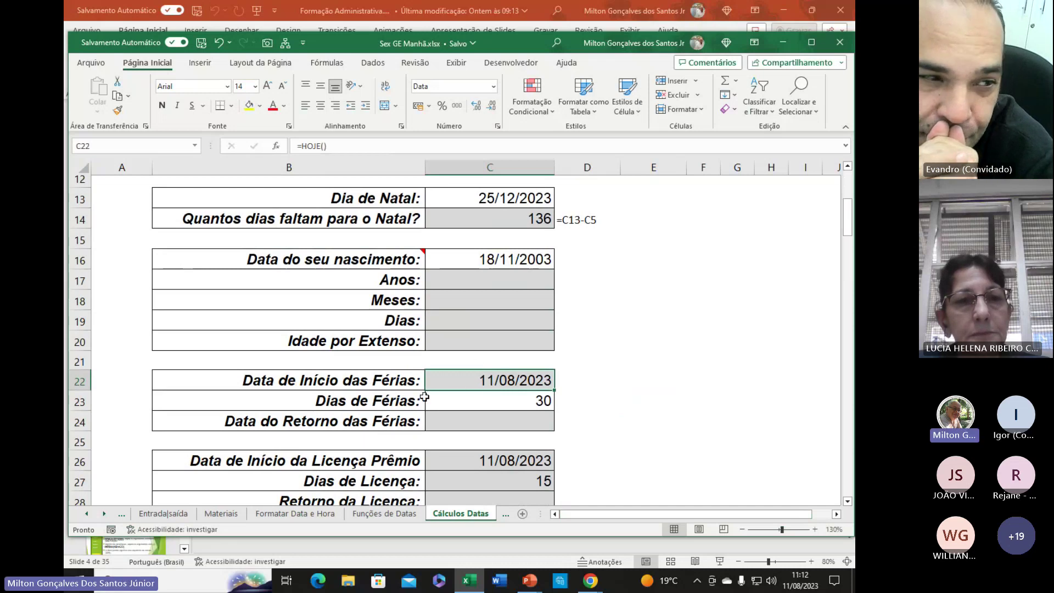
click(492, 404)
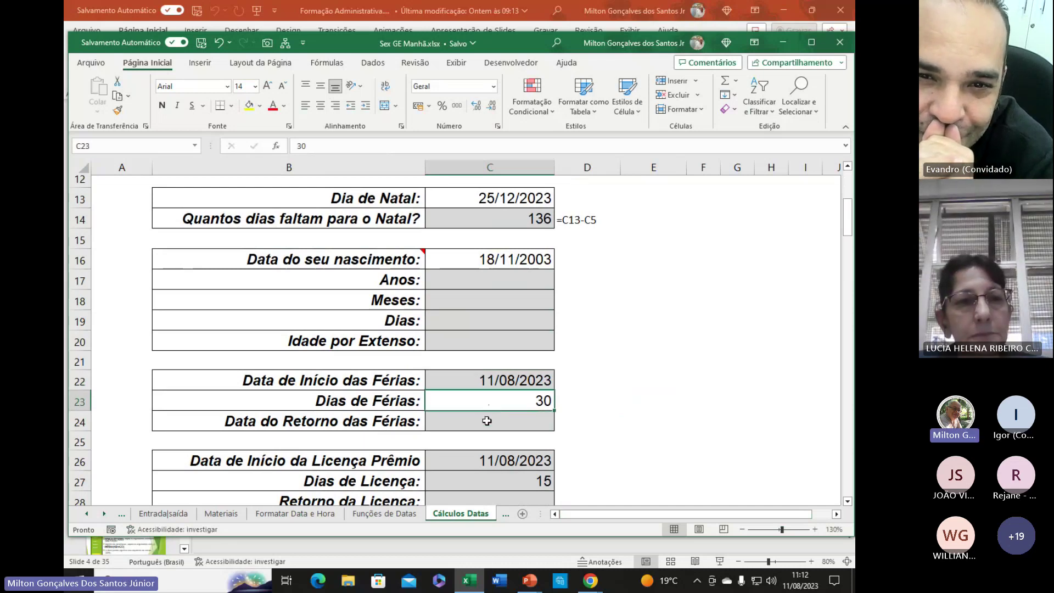
click(488, 420)
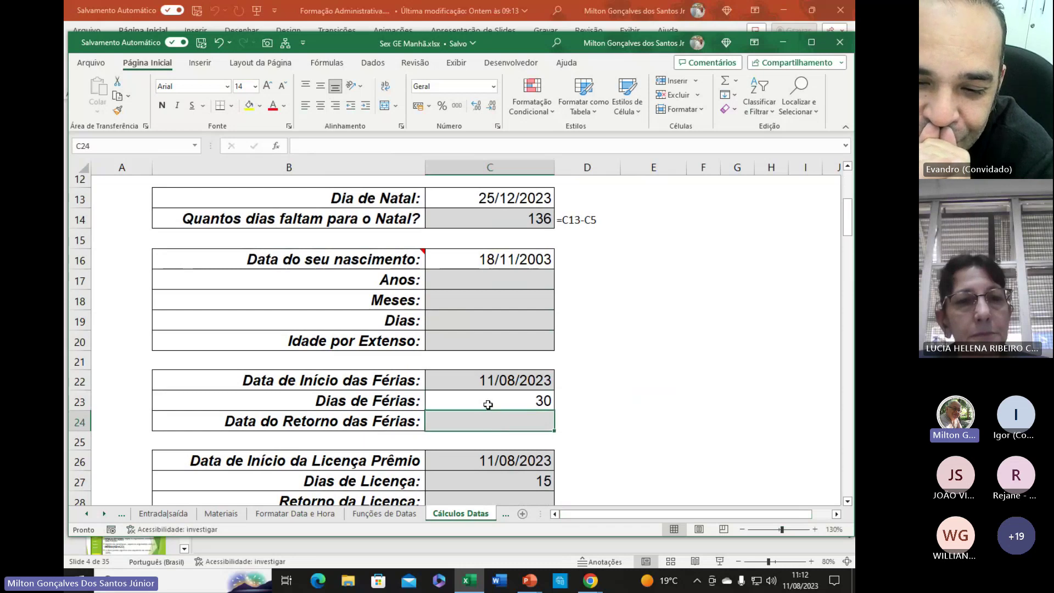
text(=)
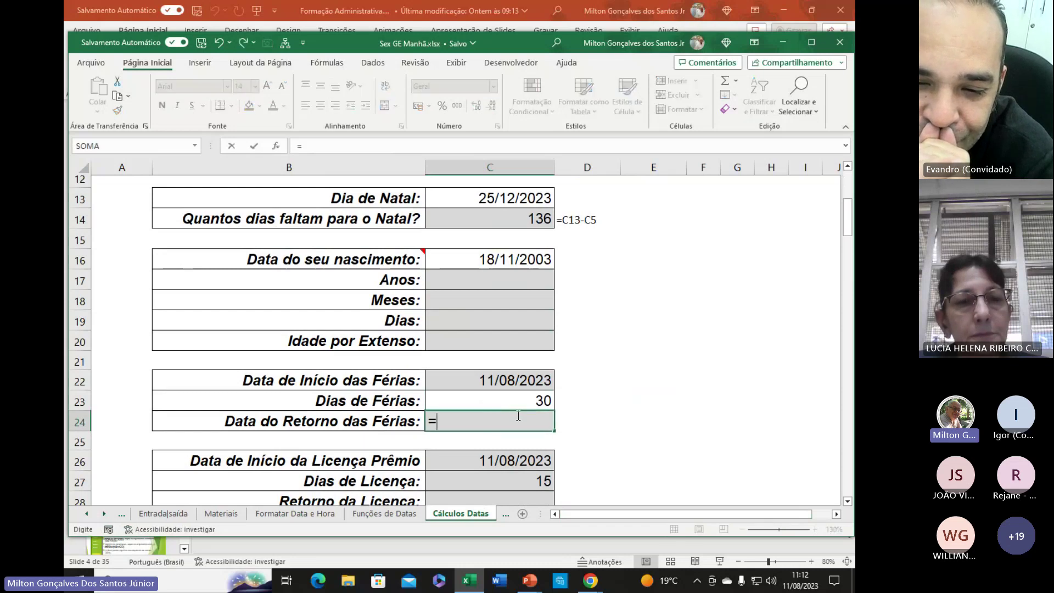
click(491, 380)
text(+)
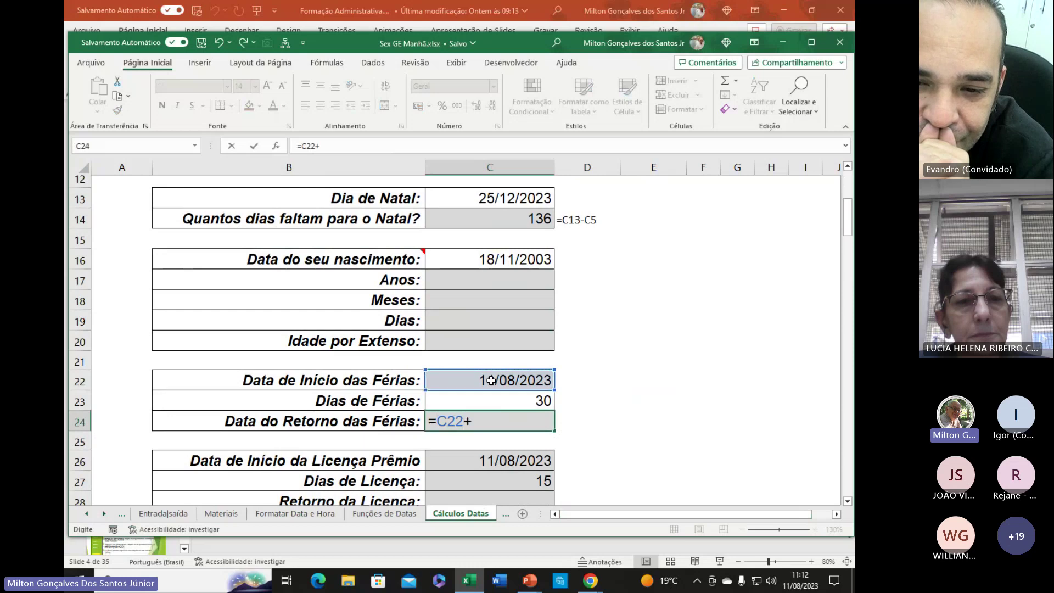
click(543, 400)
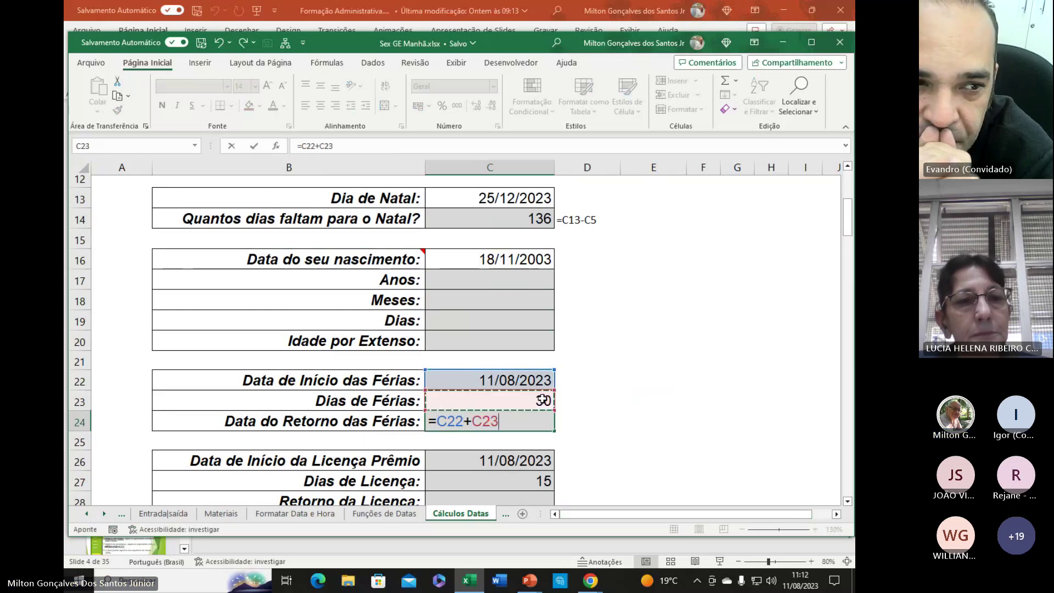
key(Return)
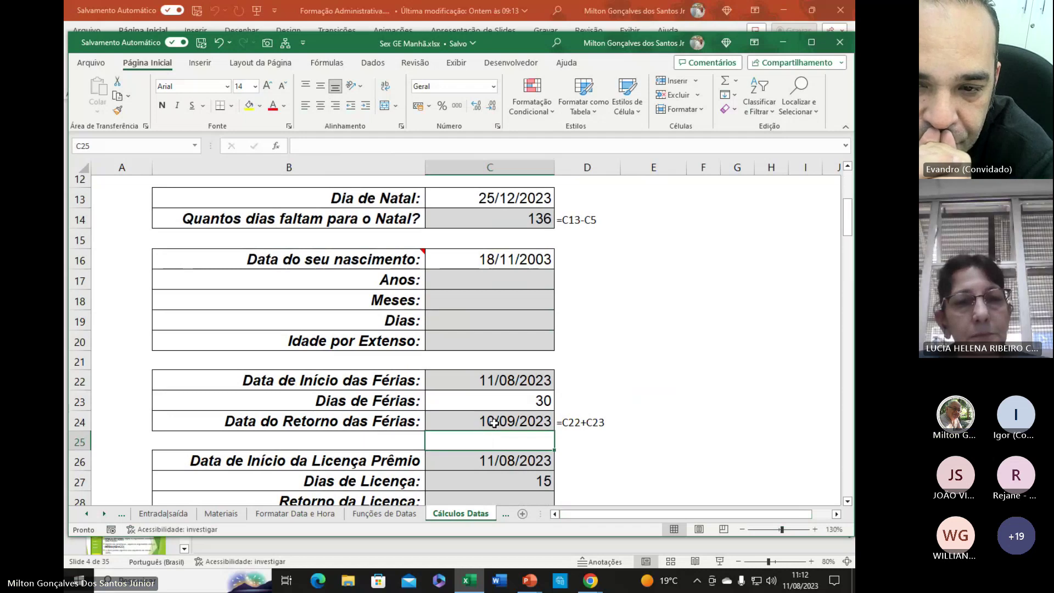
- Calculate the return date from the Licença Prêmio in C28 by adding the leave days to its start date, =C26+C27
scroll(482, 423, down, 2)
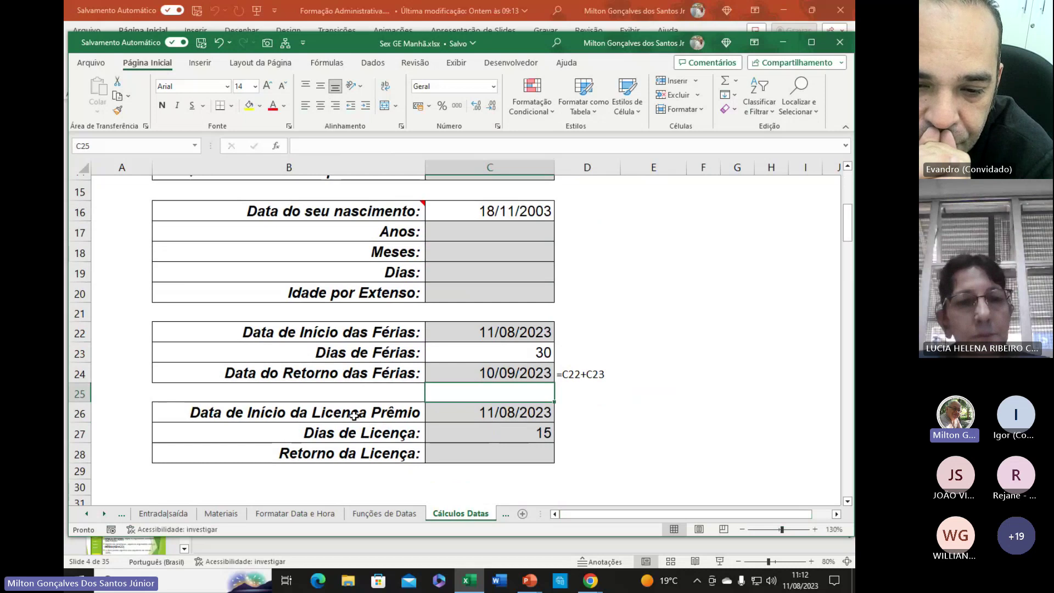
click(487, 416)
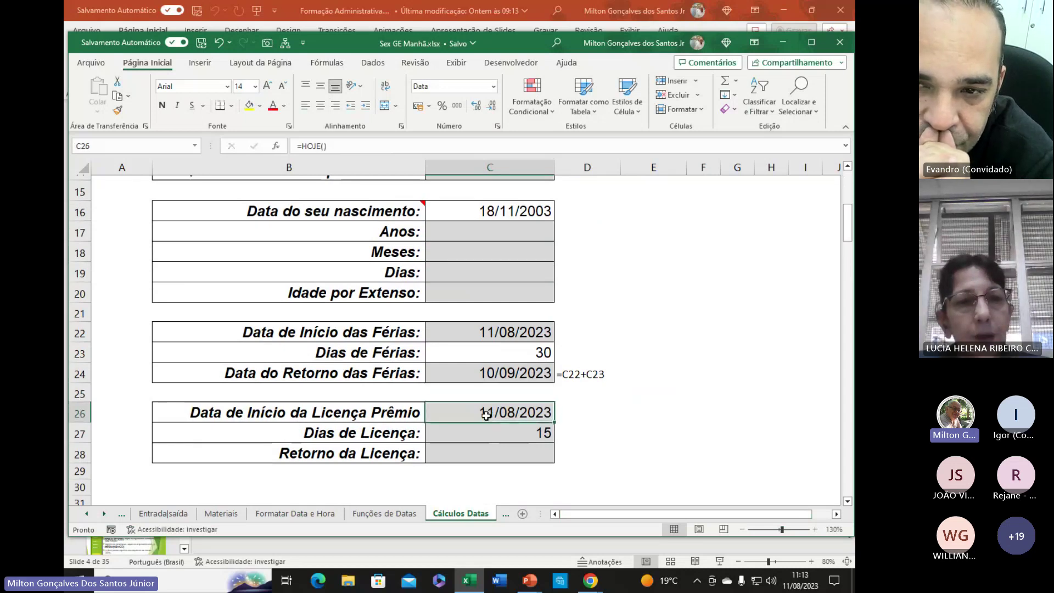
click(487, 426)
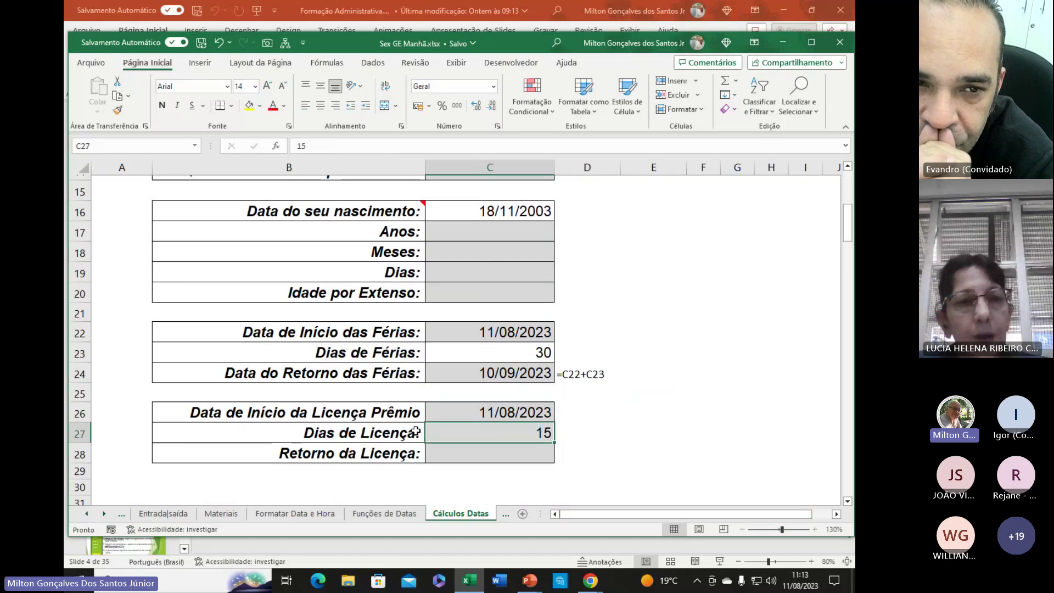
click(508, 450)
text(=)
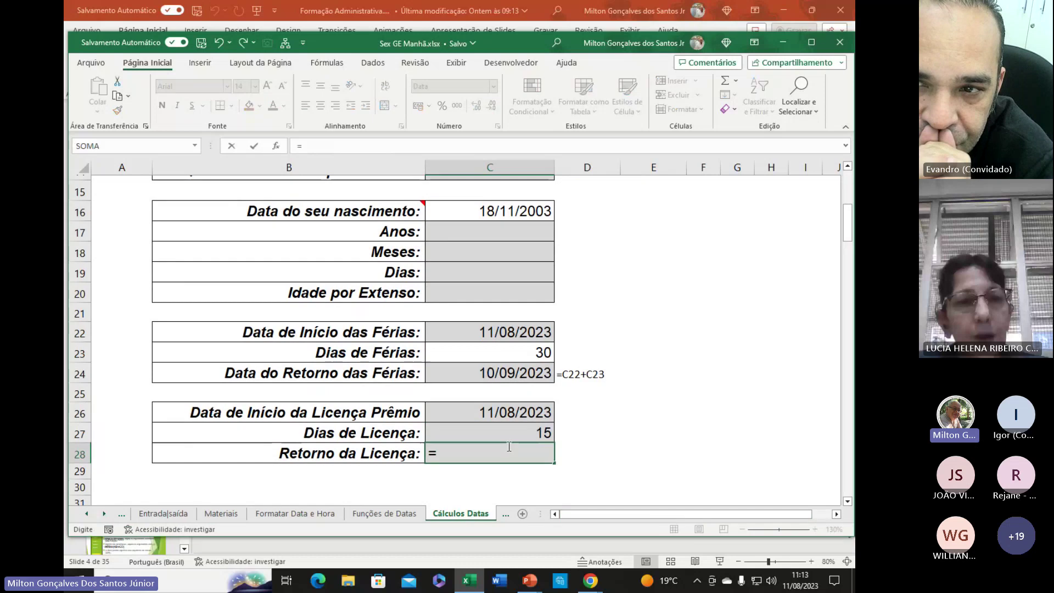
click(496, 412)
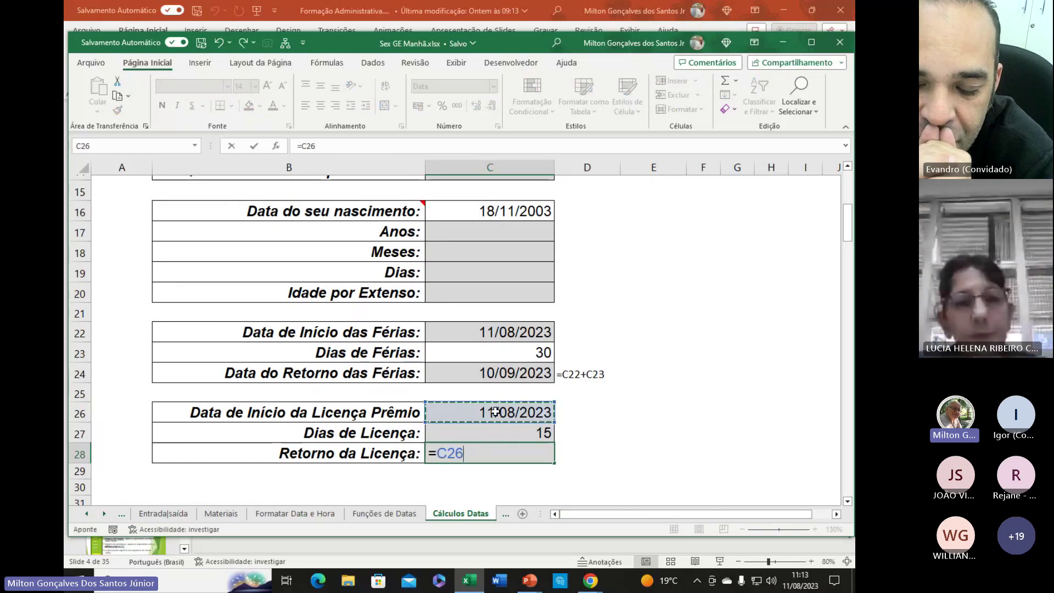
text(+)
click(519, 433)
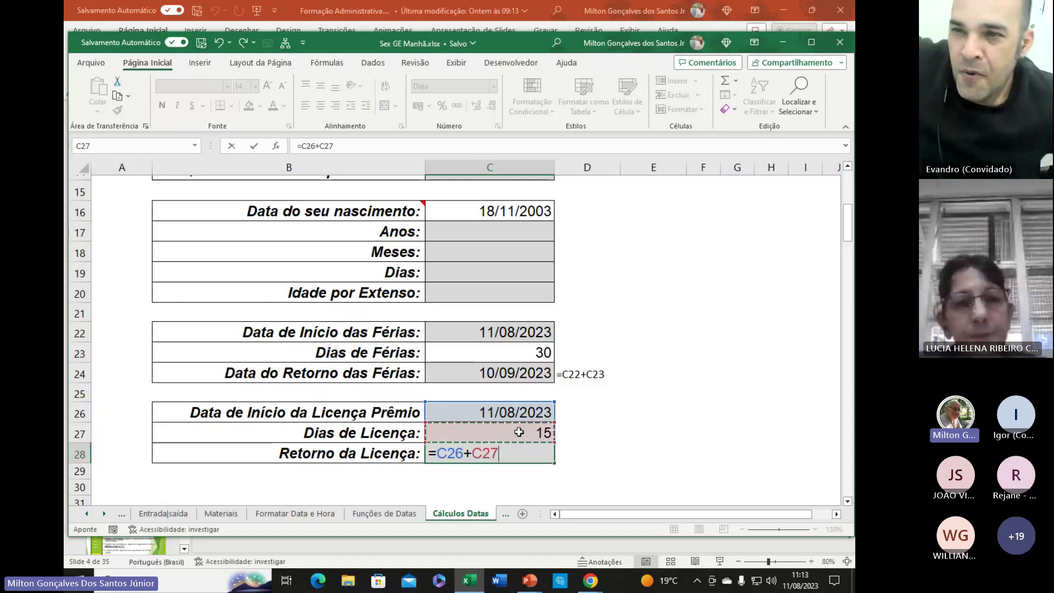
key(Return)
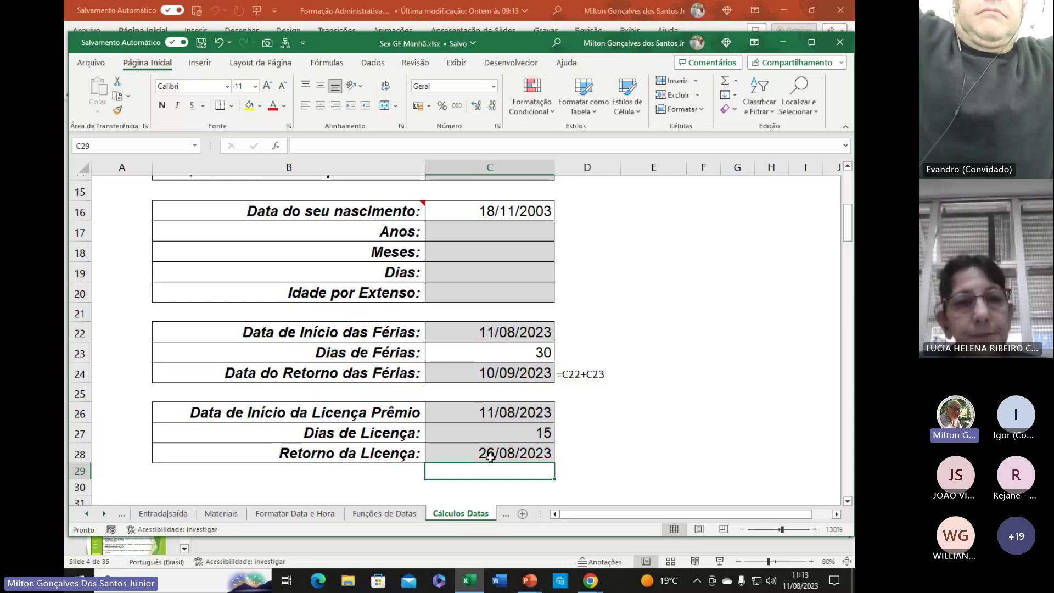
click(462, 454)
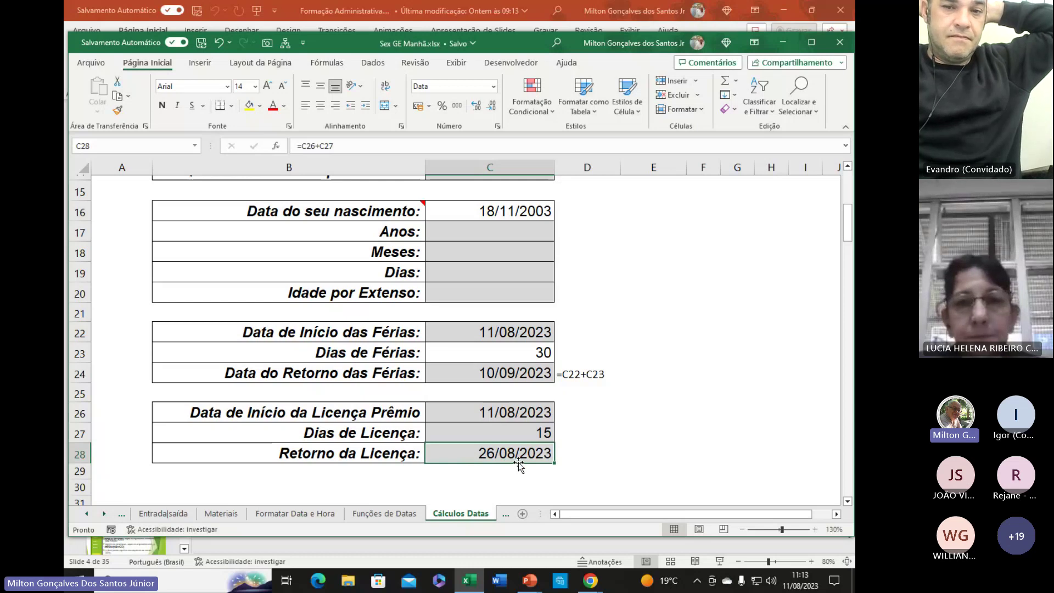
click(497, 471)
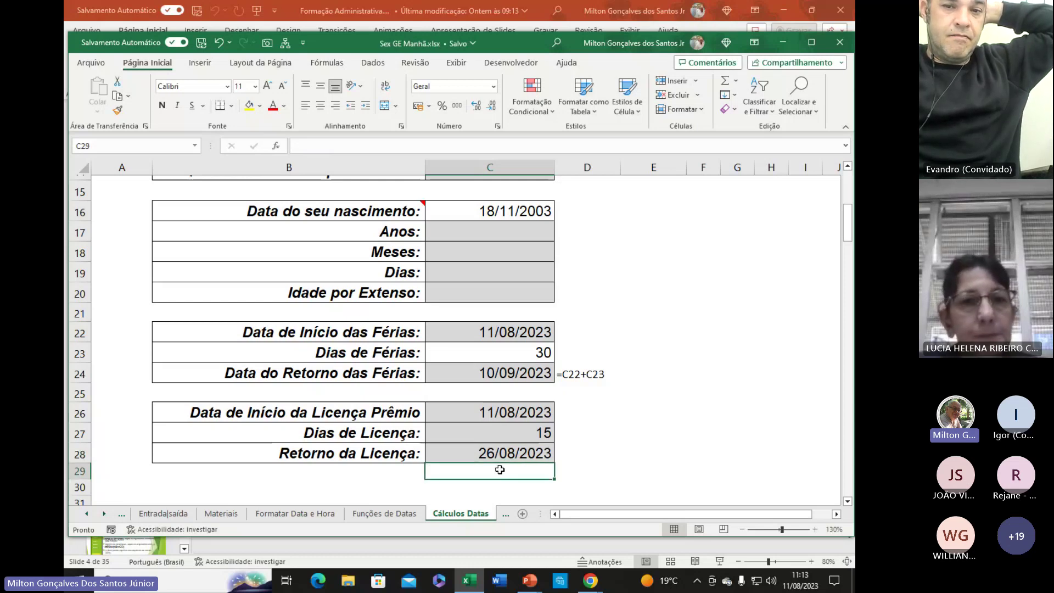
click(496, 457)
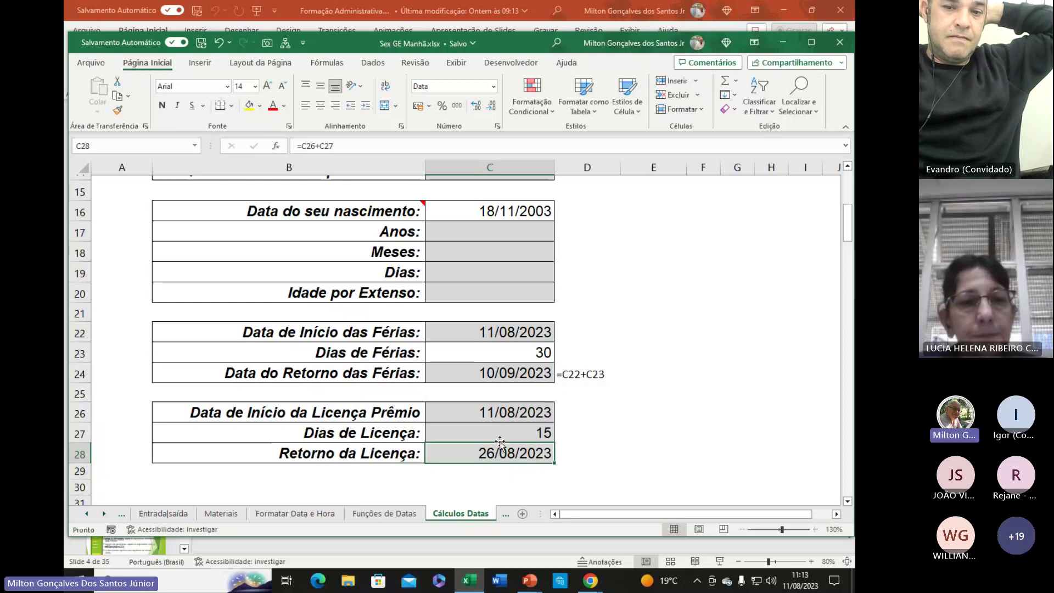
scroll(660, 401, up, 2)
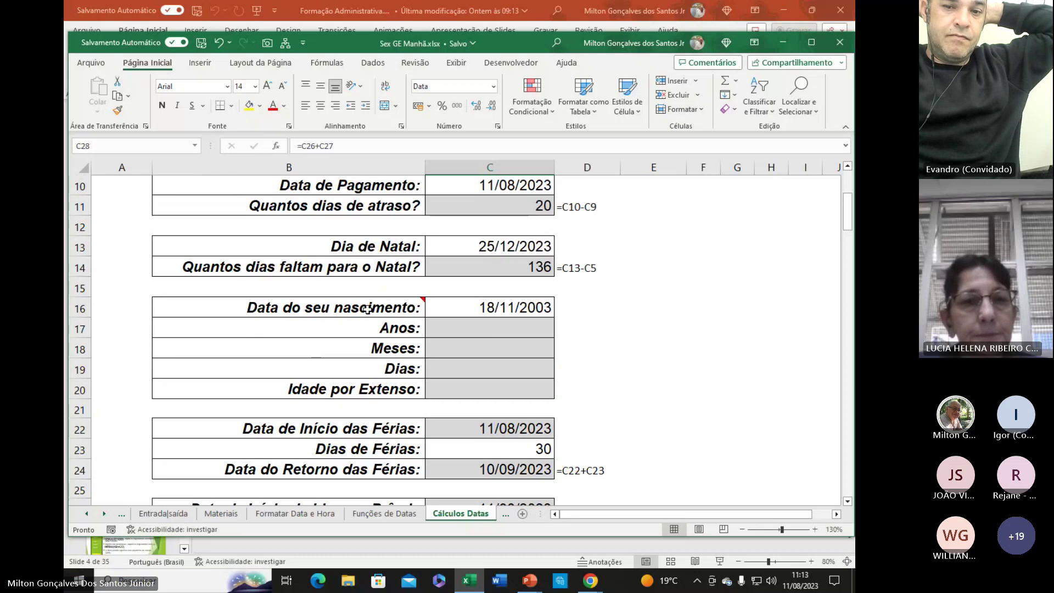
- Examine the birth date in C16 and the empty age fields for years, months, days and age in words in C17:C20
mouse_move(424, 311)
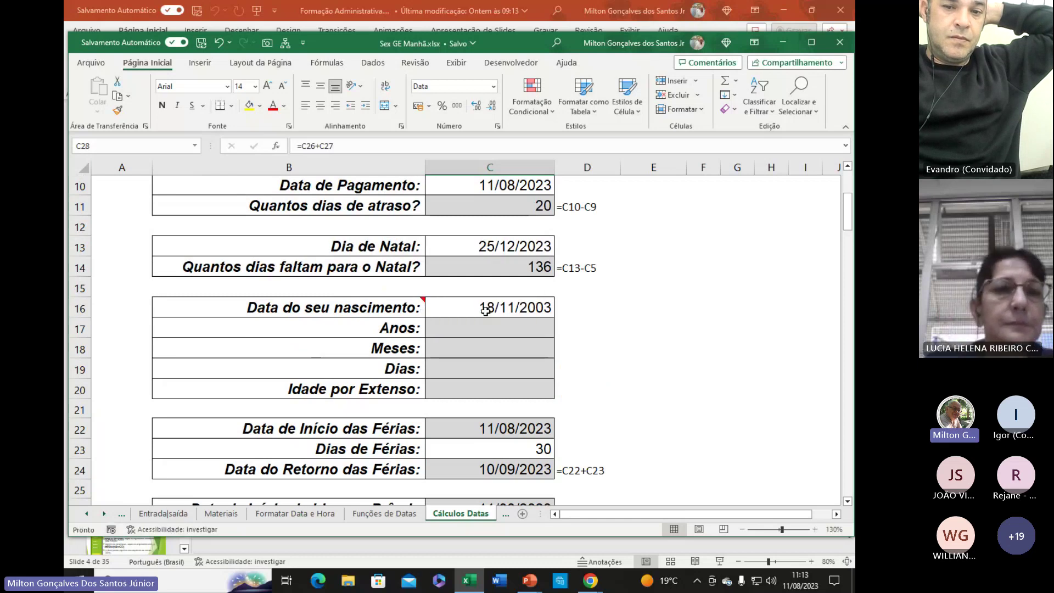
click(478, 313)
click(475, 327)
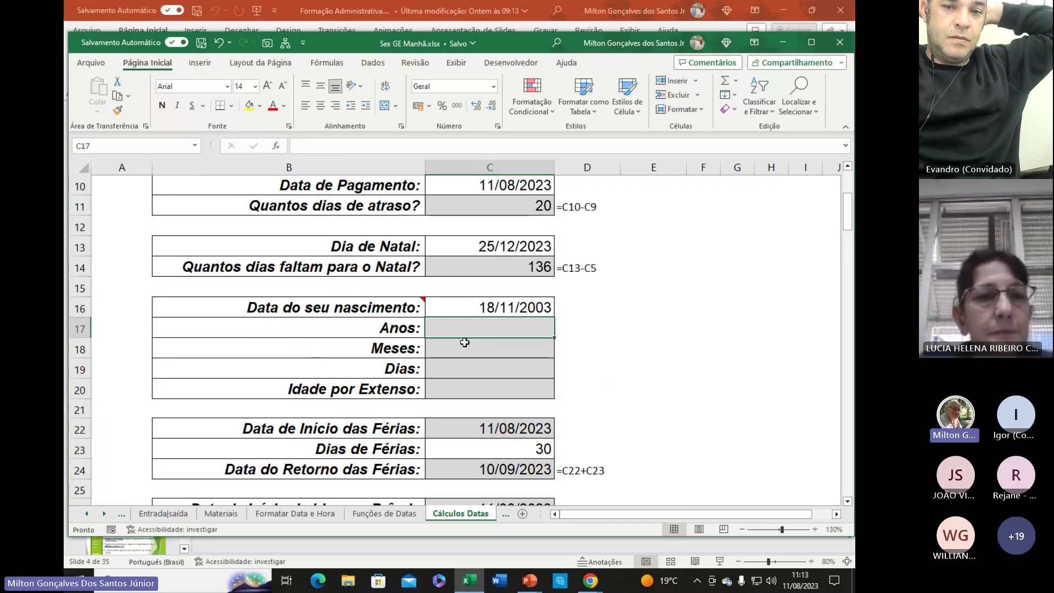
click(462, 348)
click(456, 364)
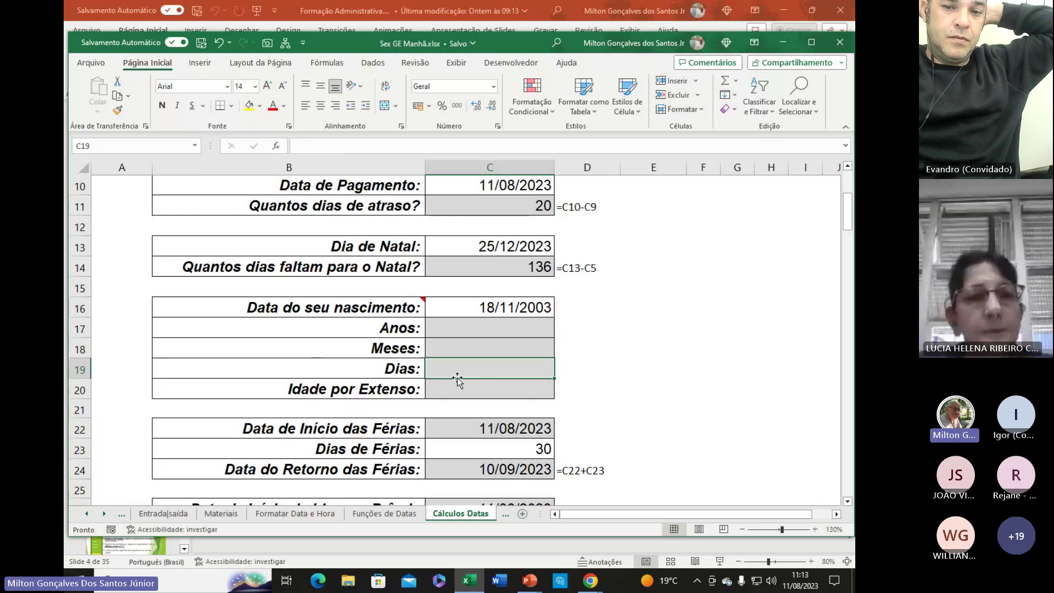
click(454, 391)
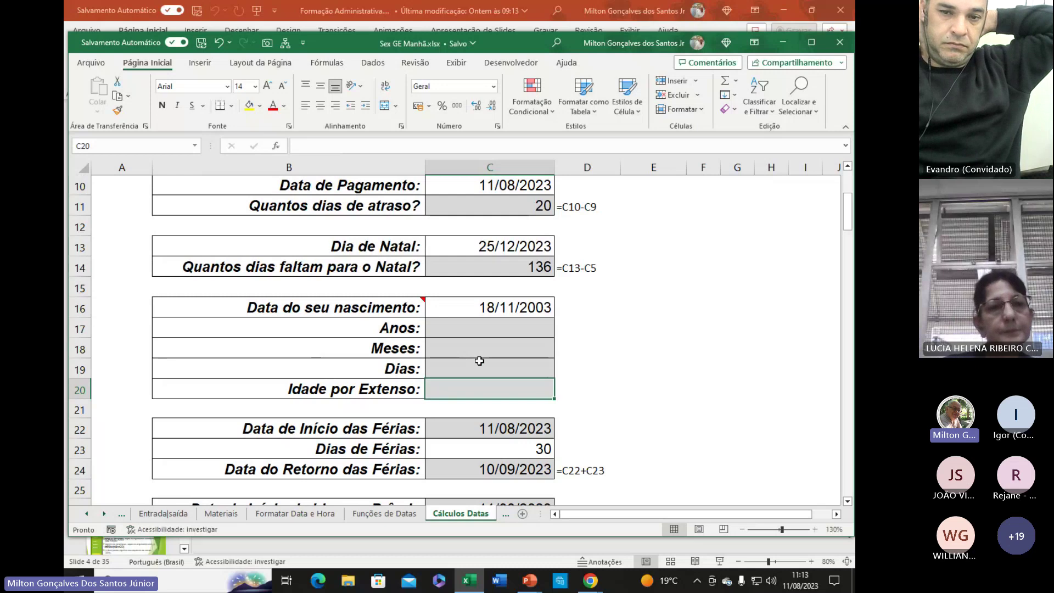
click(465, 307)
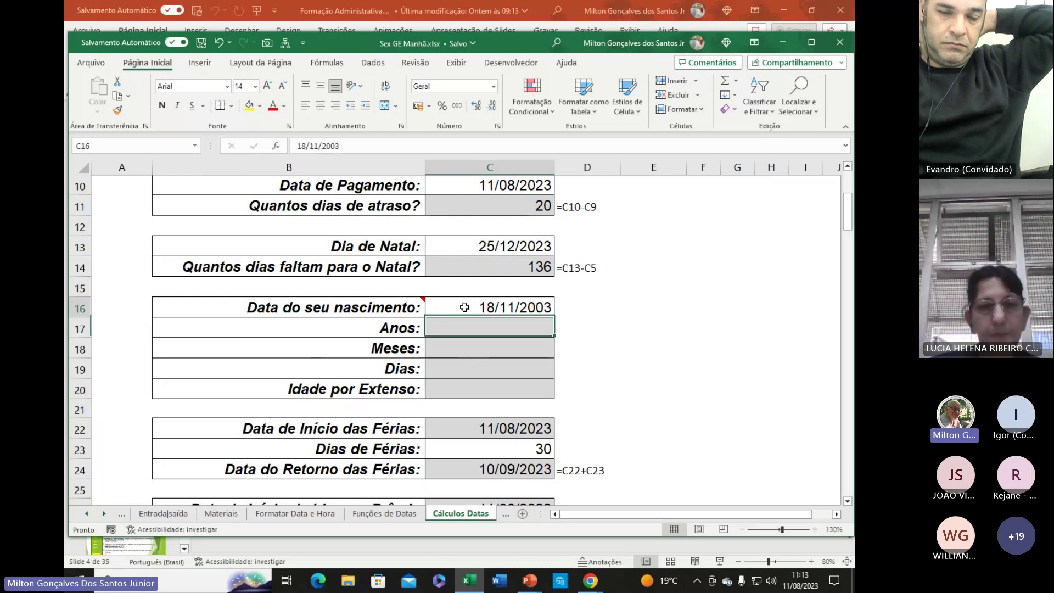
drag(464, 307, 468, 376)
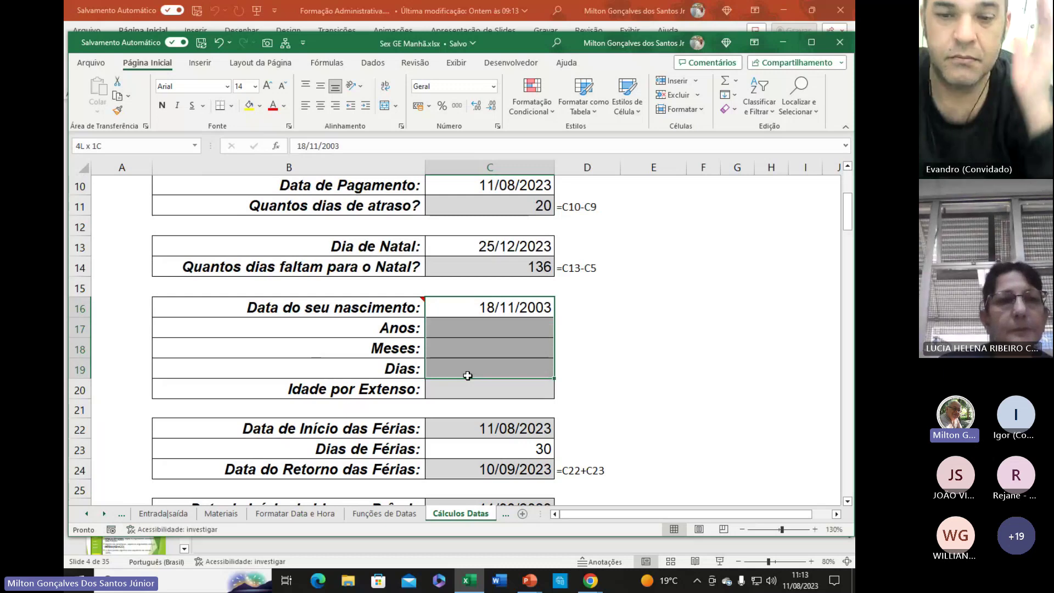
drag(467, 376, 468, 385)
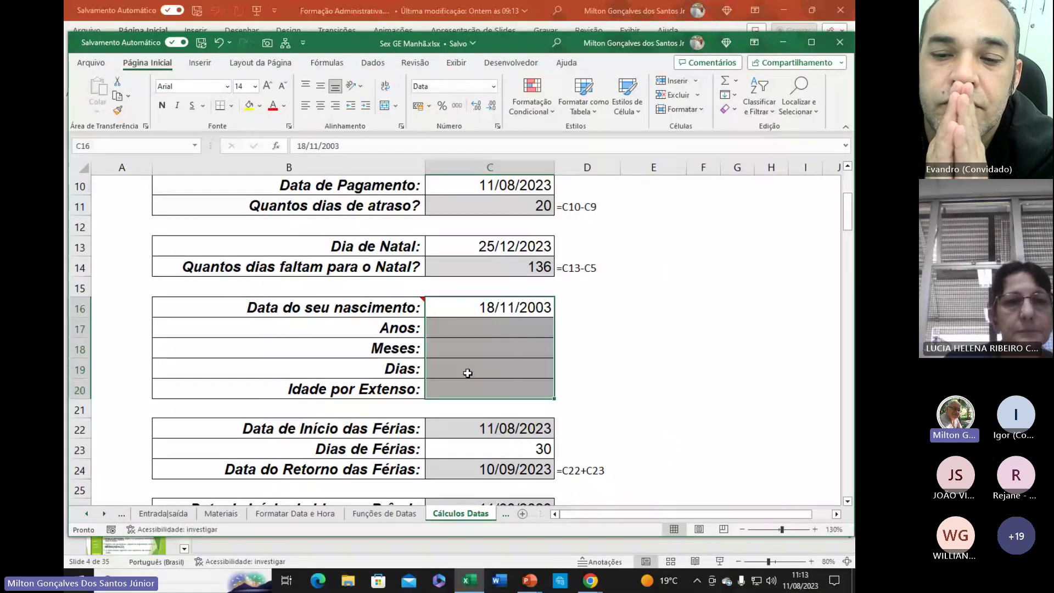
drag(468, 307, 533, 388)
- Return to the main menu and open the DataDif exercise sheet listed under Aula 2
scroll(635, 245, up, 3)
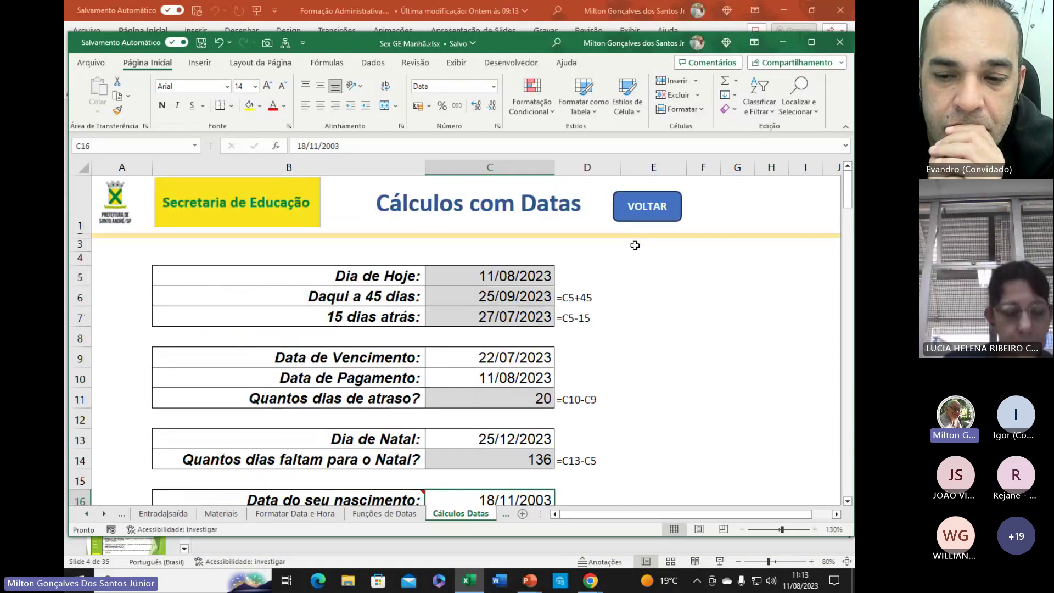
click(639, 214)
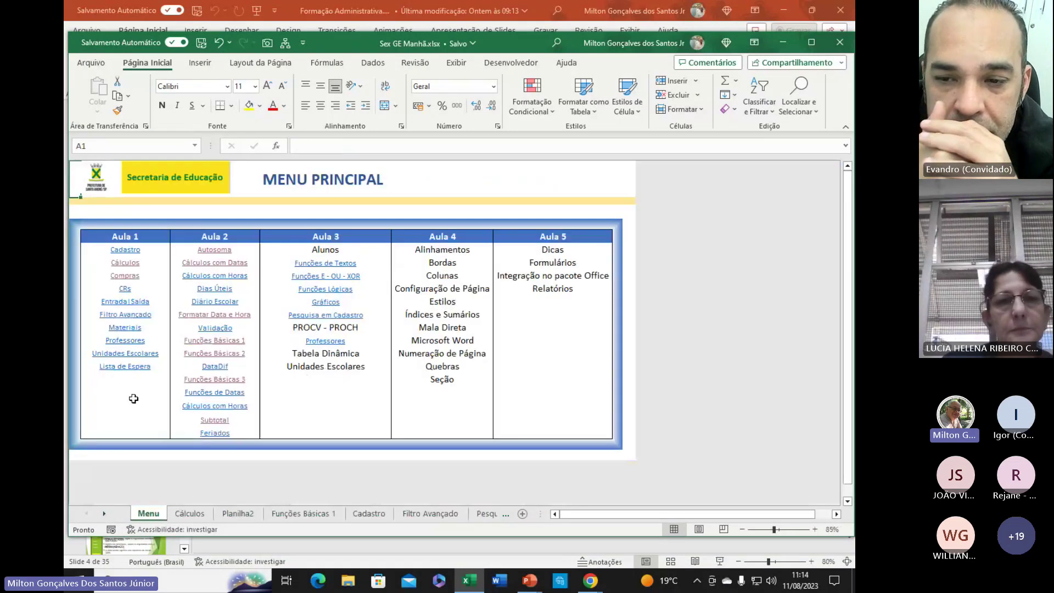
click(212, 368)
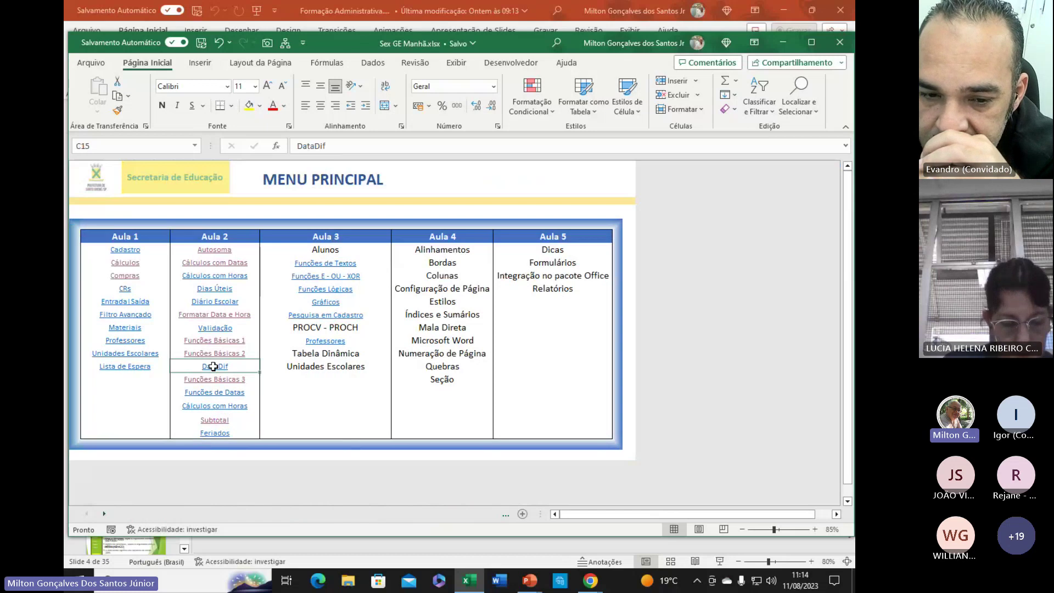
click(213, 367)
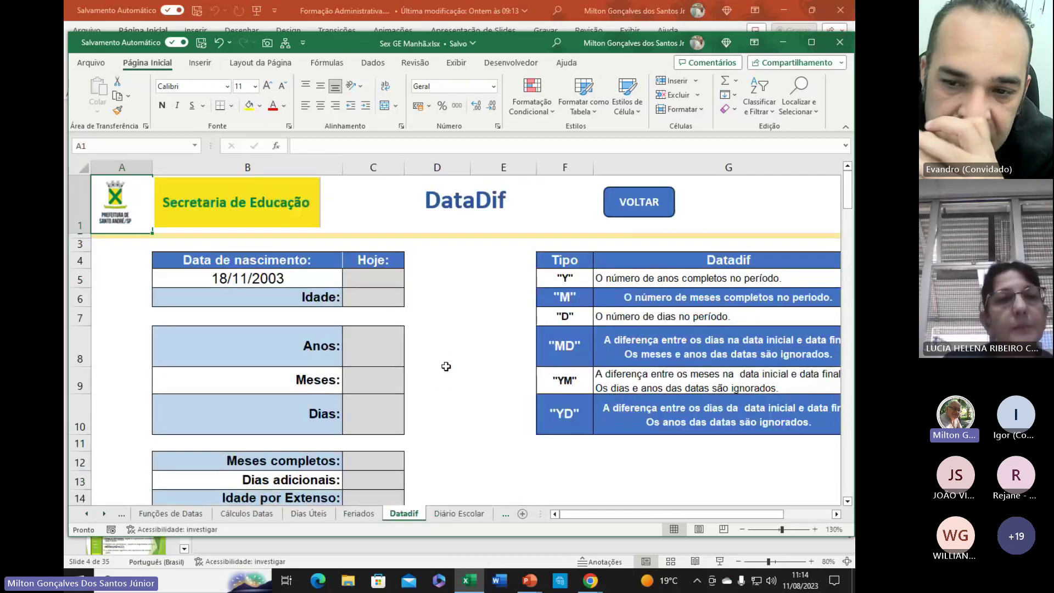
- Enter today's date in C5 under Hoje with =HOJE() and widen column C so the full date fits
ctrl+scroll(446, 366, down, 2)
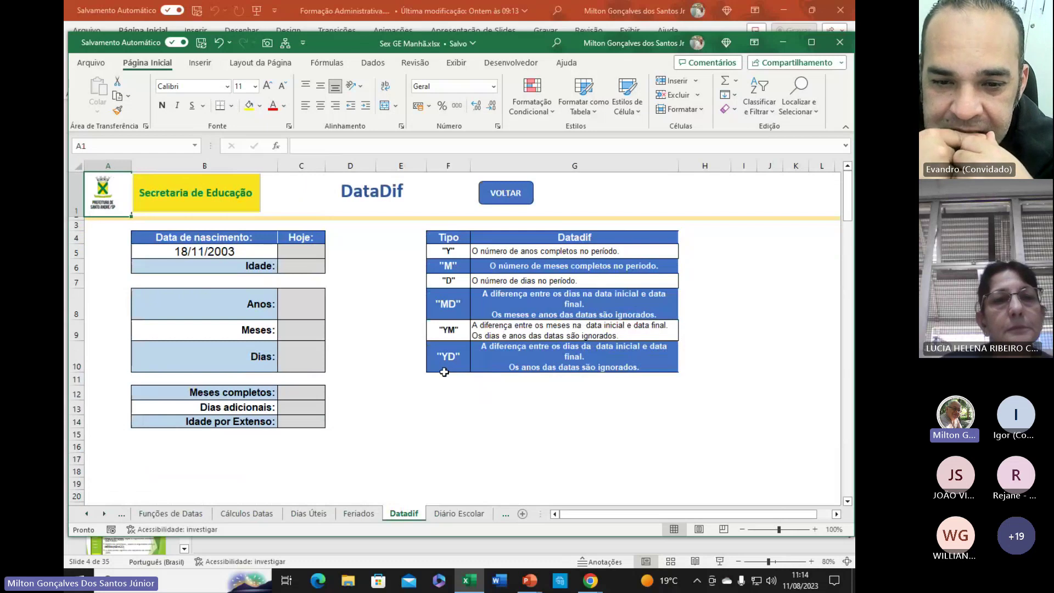
ctrl+scroll(288, 261, up, 1)
click(252, 264)
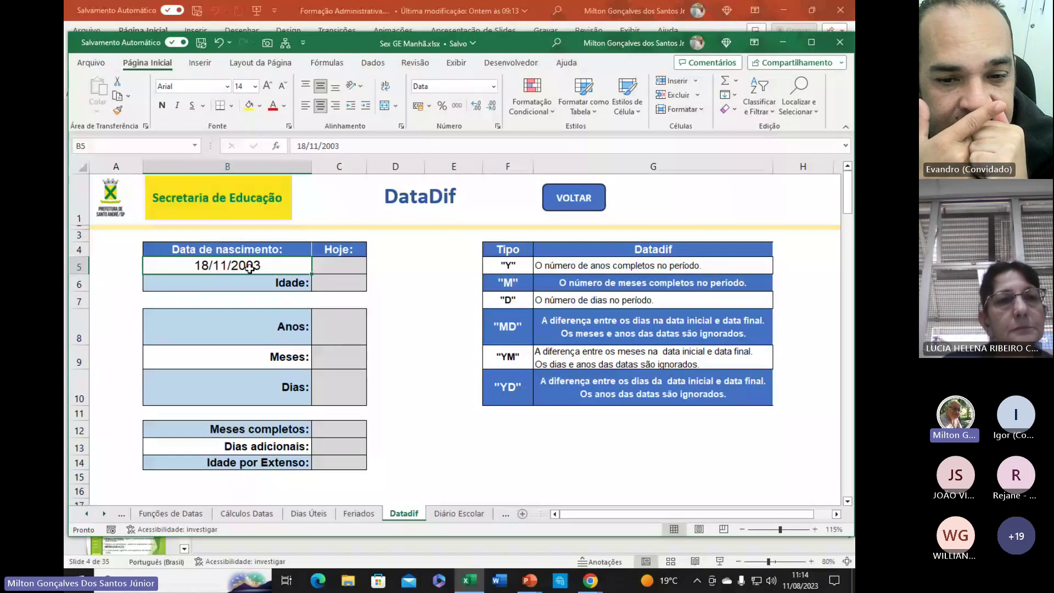
click(350, 268)
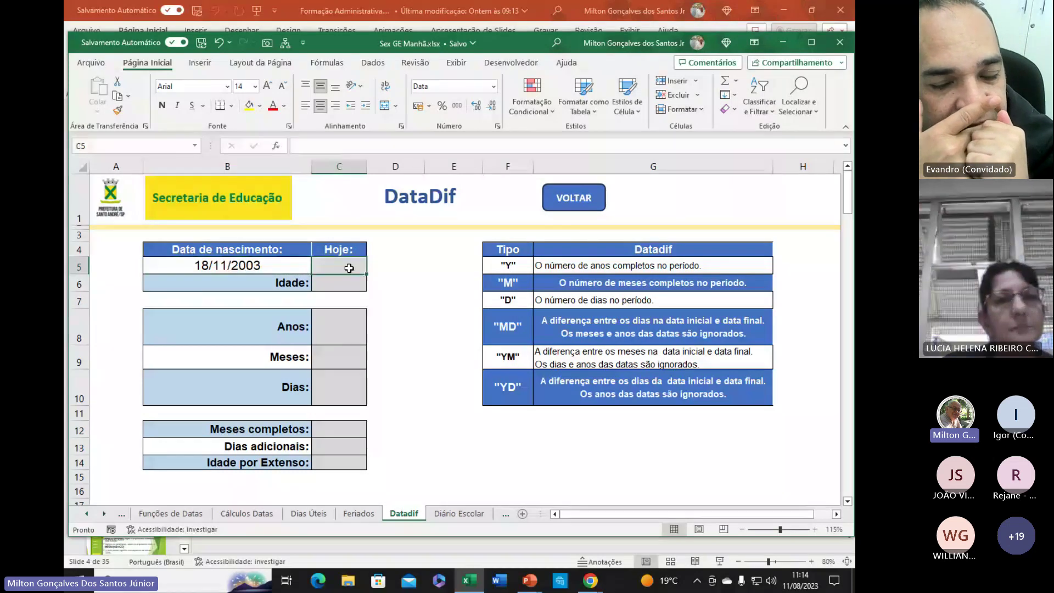
text(=HOJE())
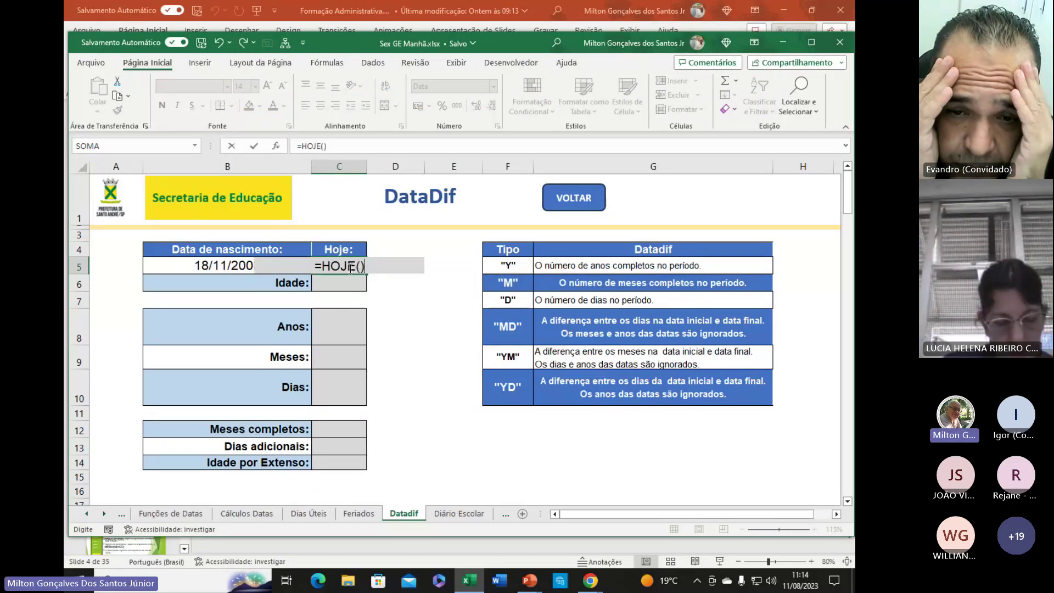
key(Return)
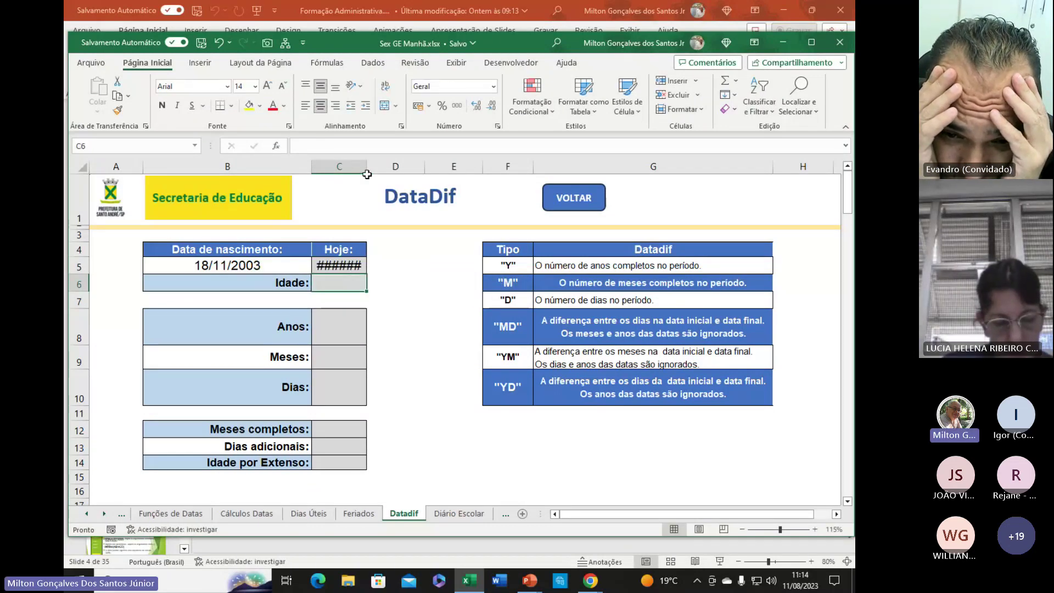
drag(366, 168, 381, 168)
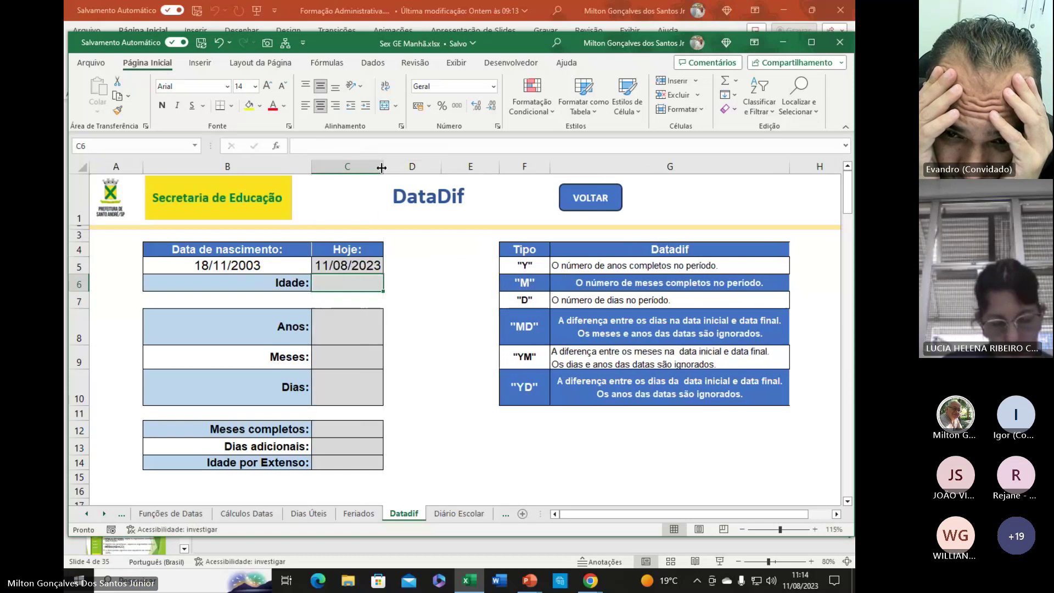
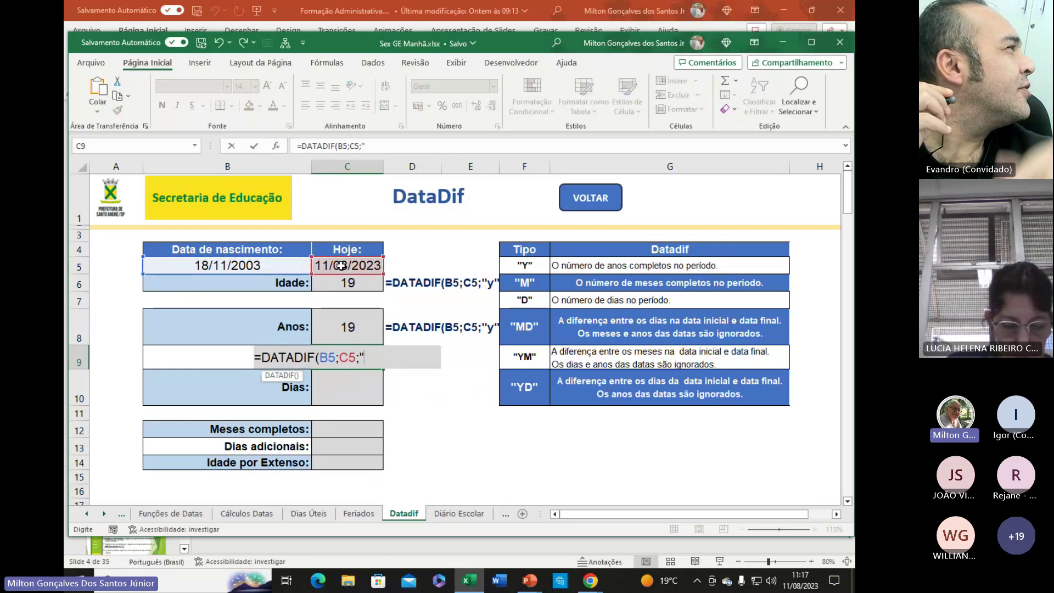
- Complete the Meses formula in C9 with the months interval, =DATADIF(B5;C5;"M")
text(M)
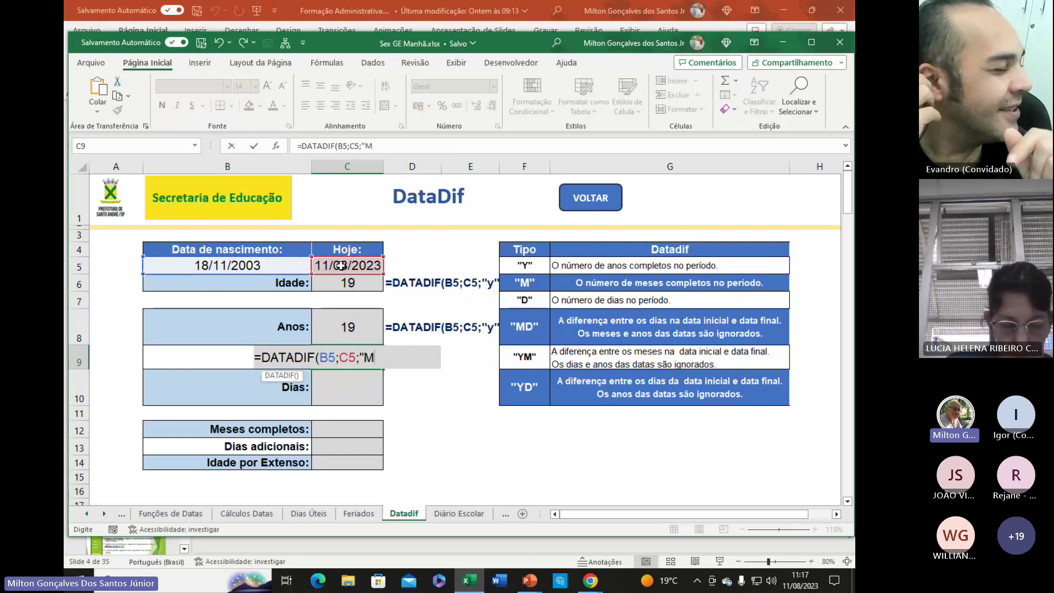
text("))
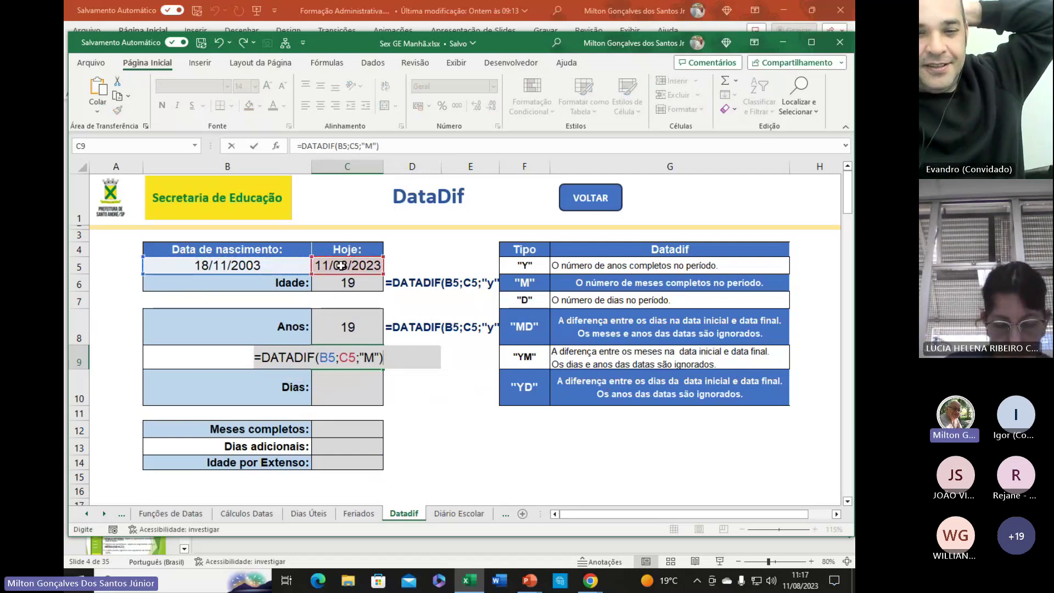
key(Return)
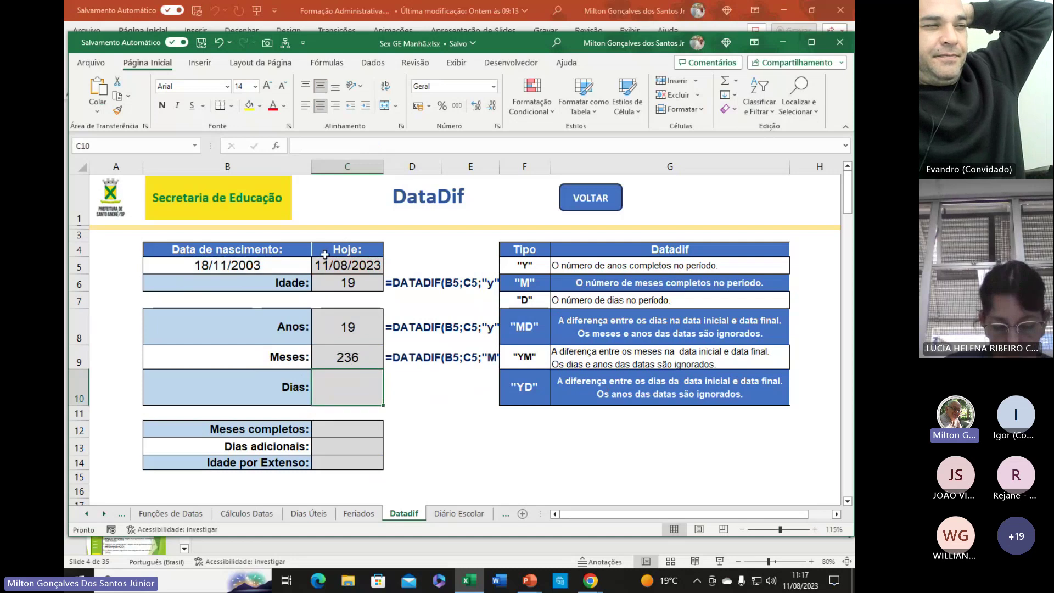
click(341, 360)
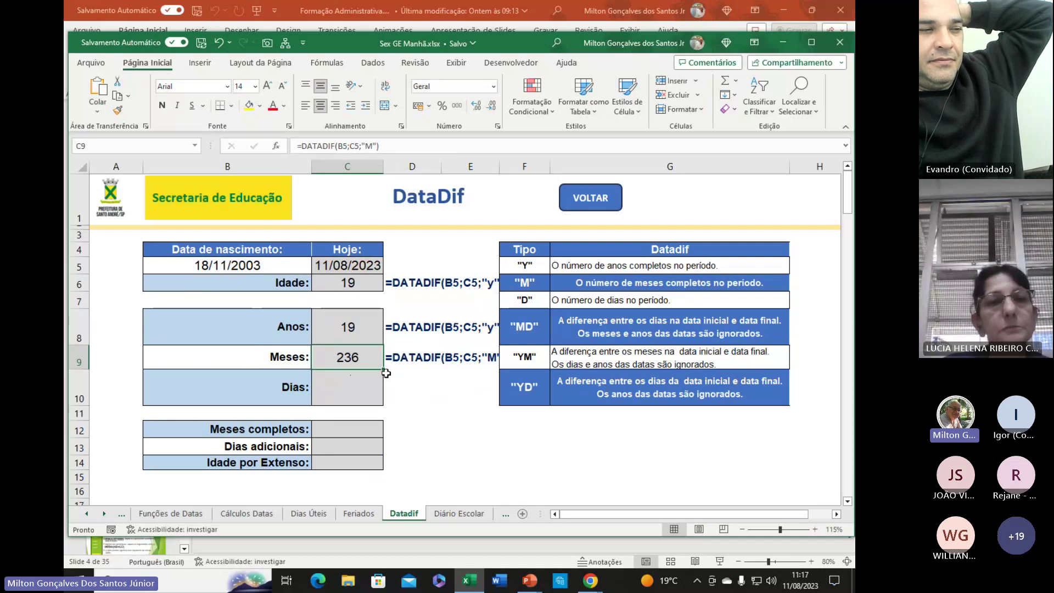
- Calculate the number of days between the birth date and today in C10 with =DATADIF(B5;C5;"D")
click(354, 394)
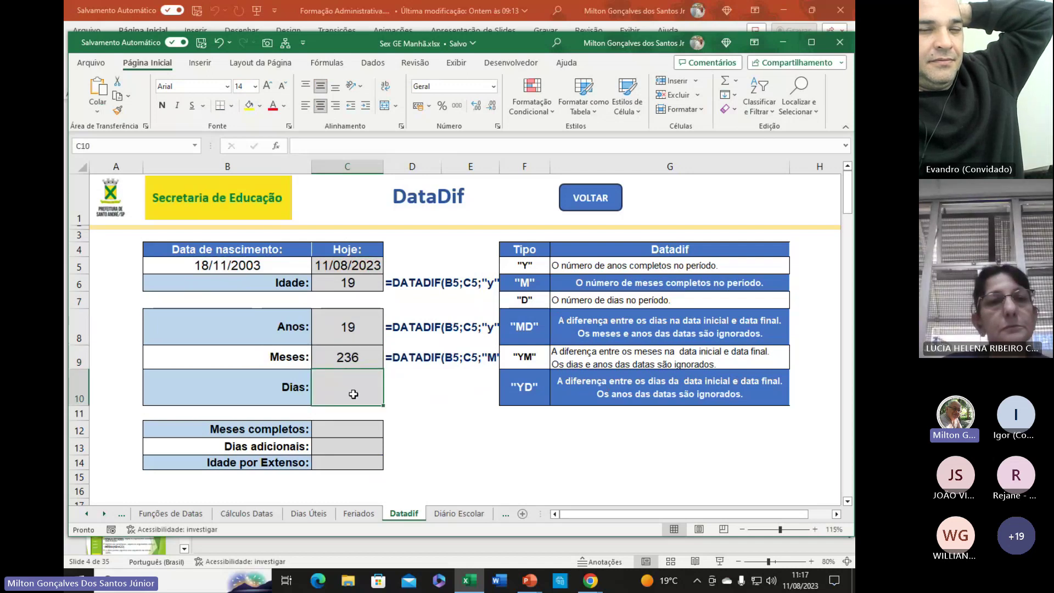
text(=)
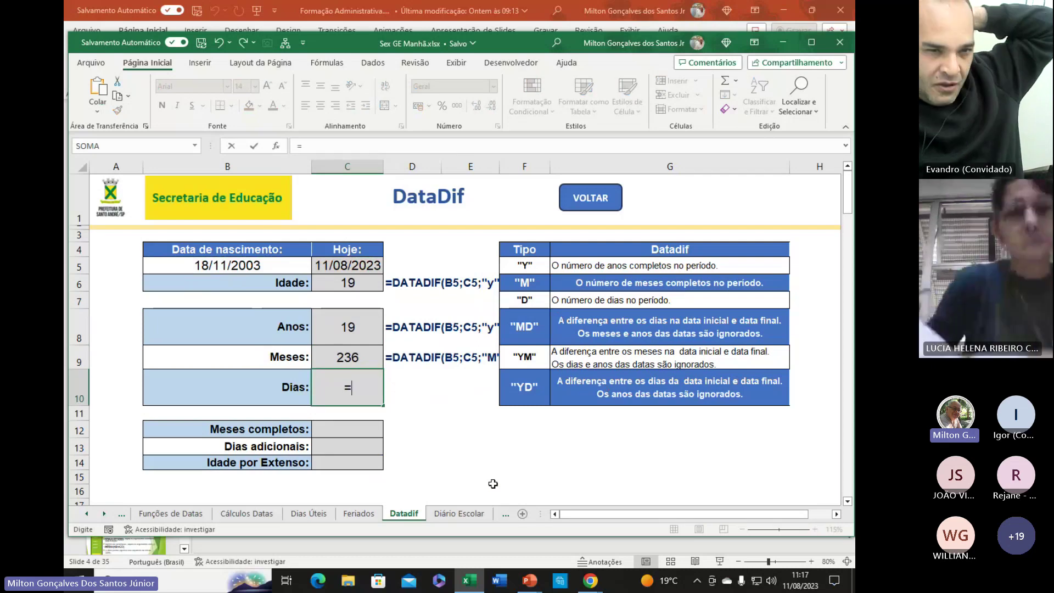
text(D)
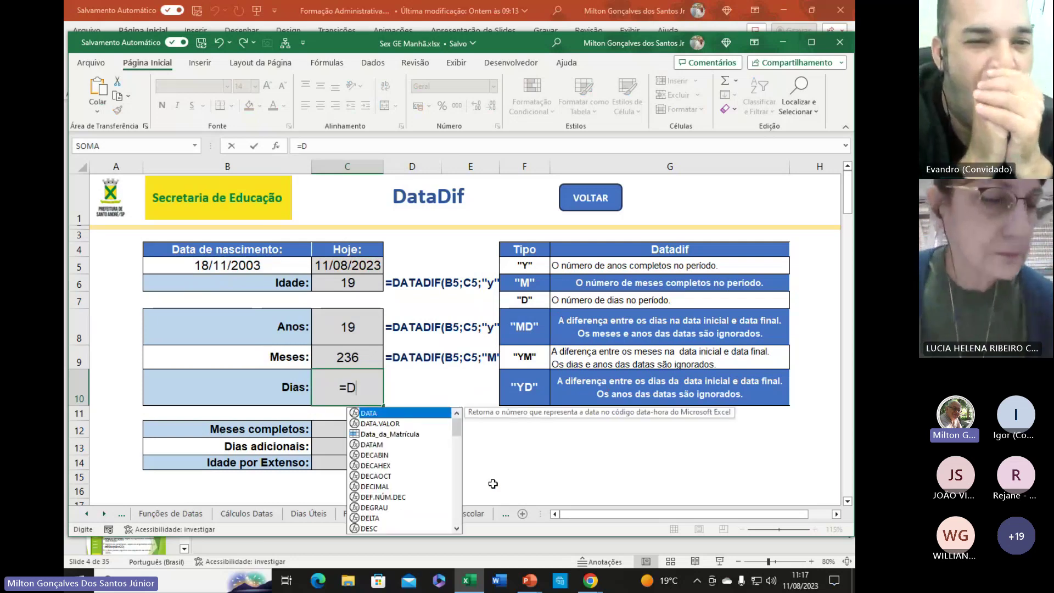
text(ATADIF()
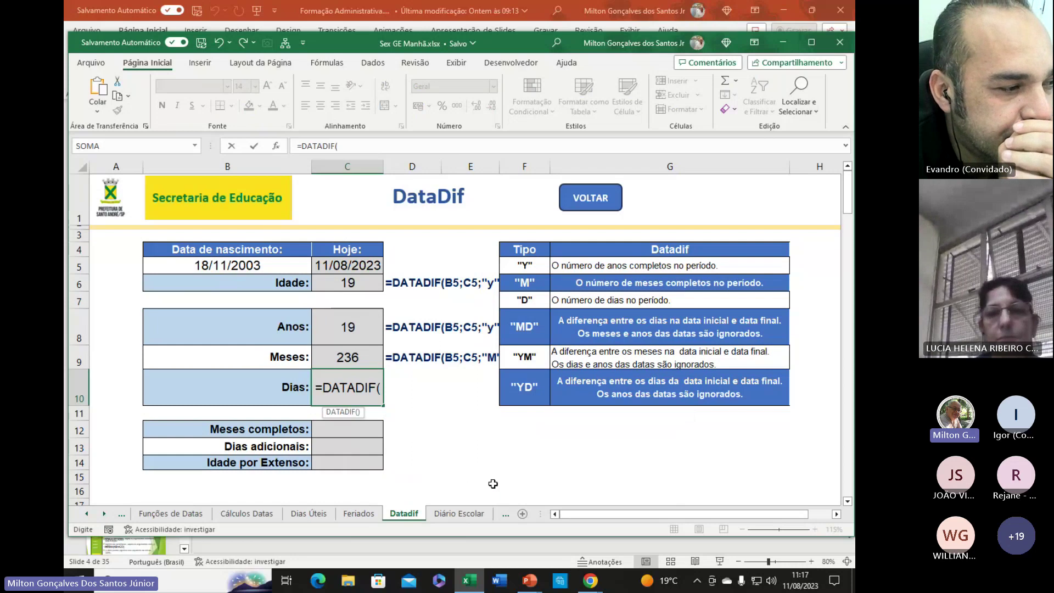
click(224, 266)
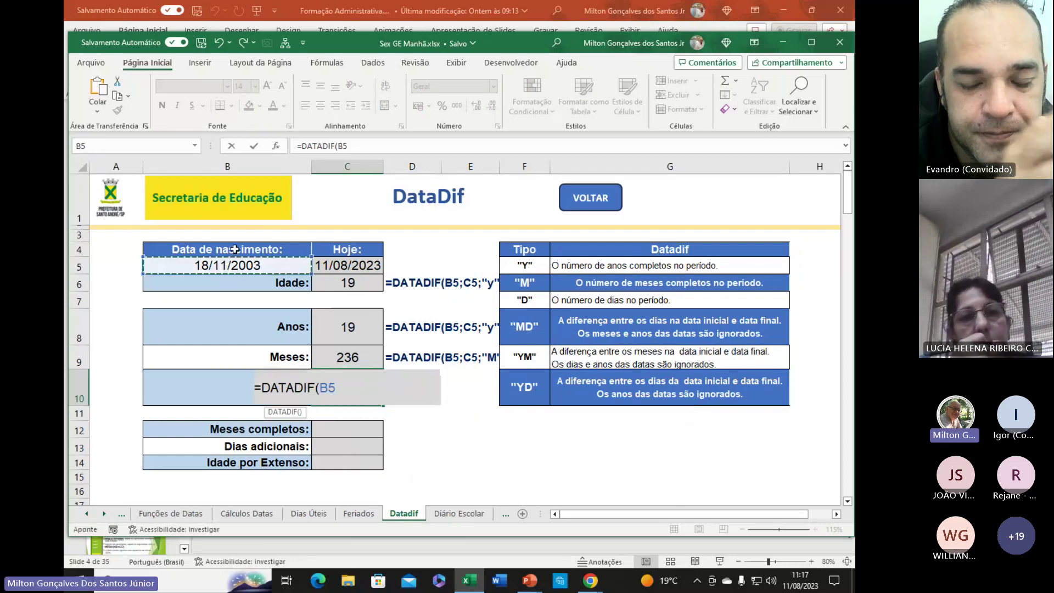
text(;)
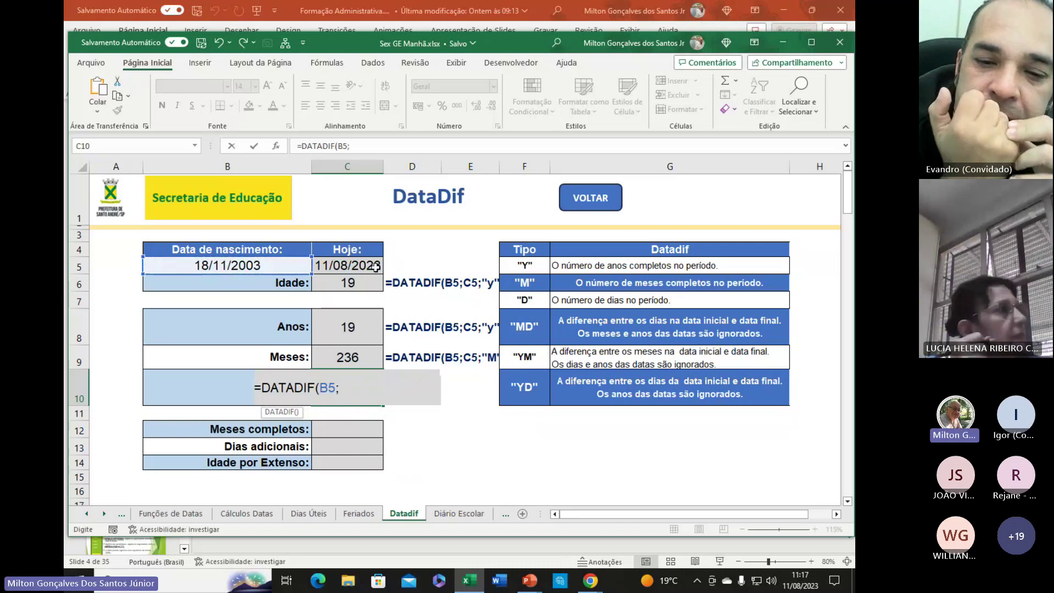
click(349, 266)
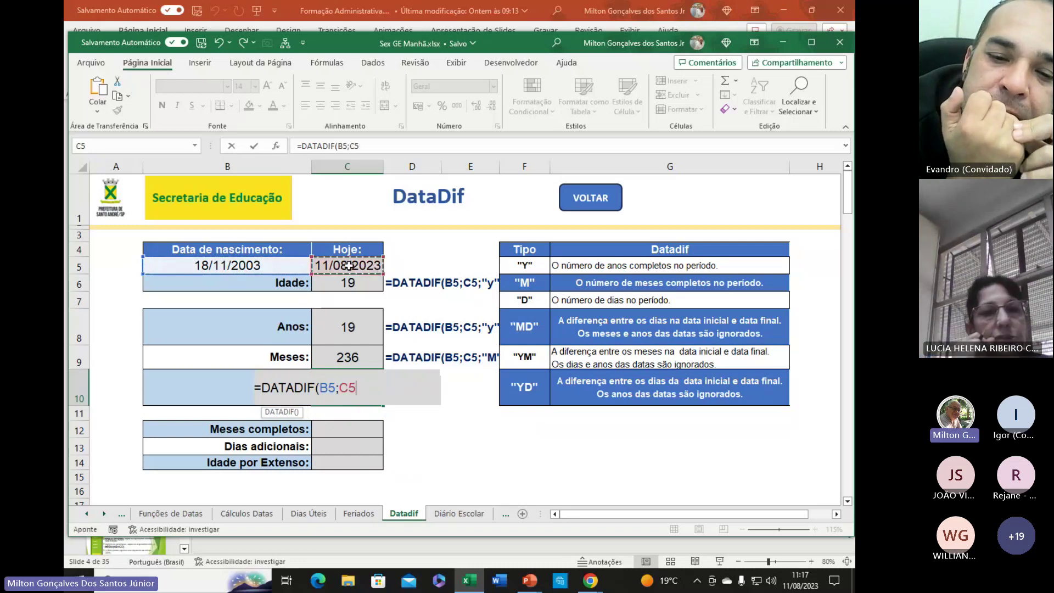
text(;)
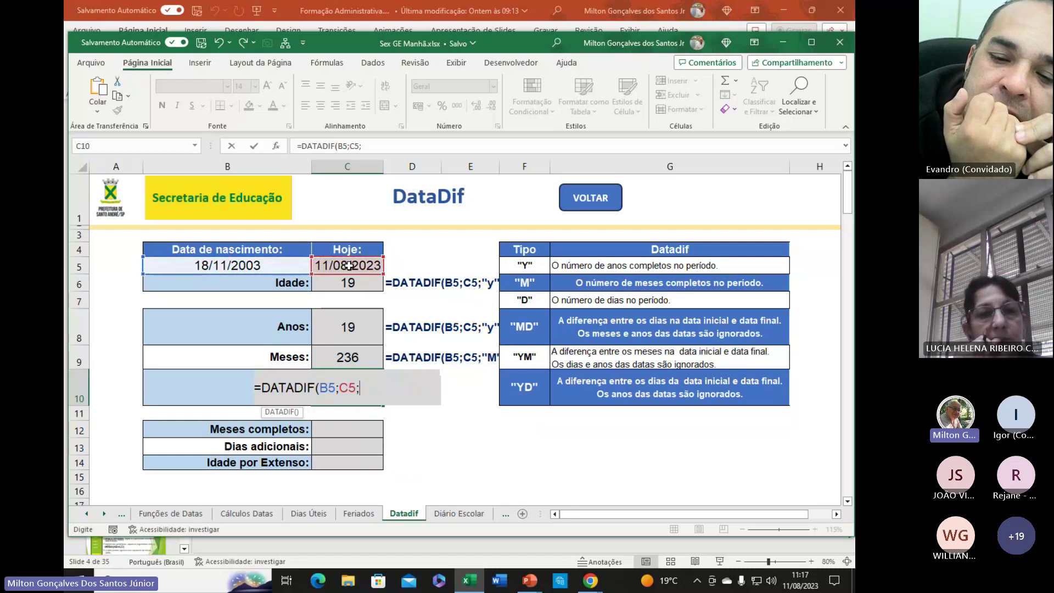
text(")
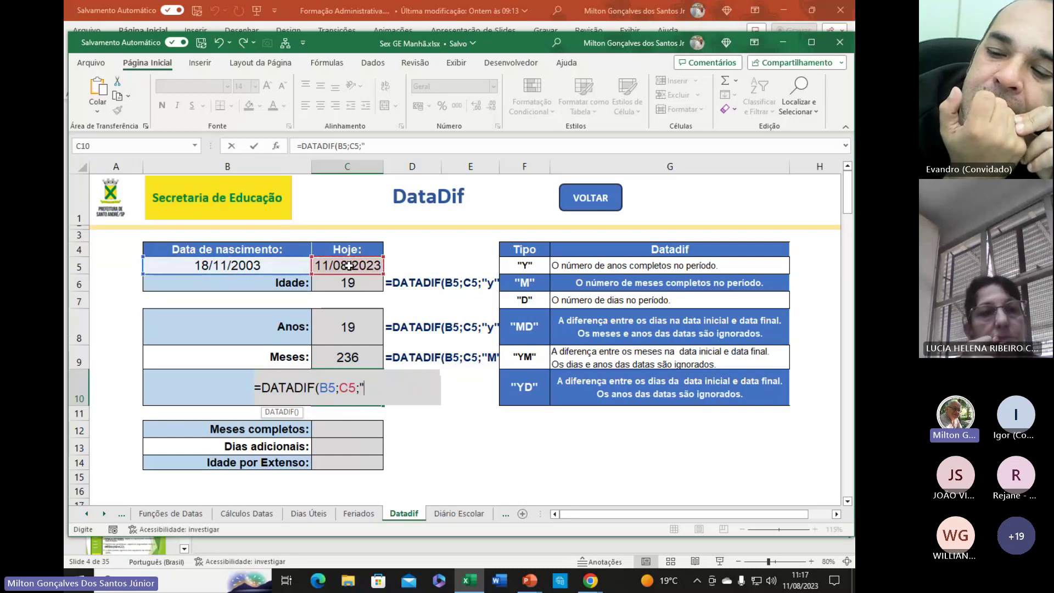
text(D)
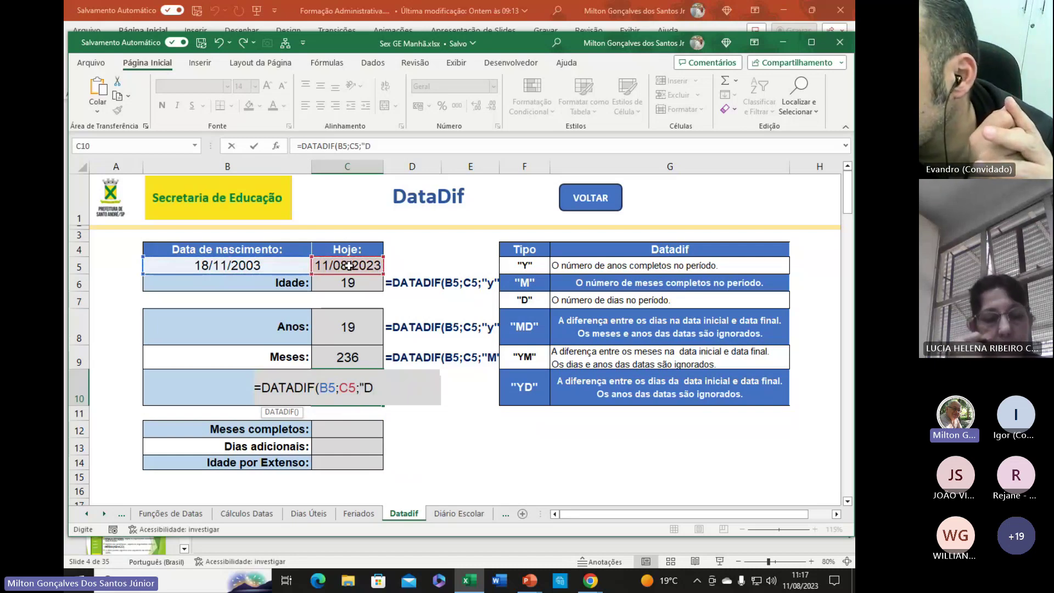
text("))
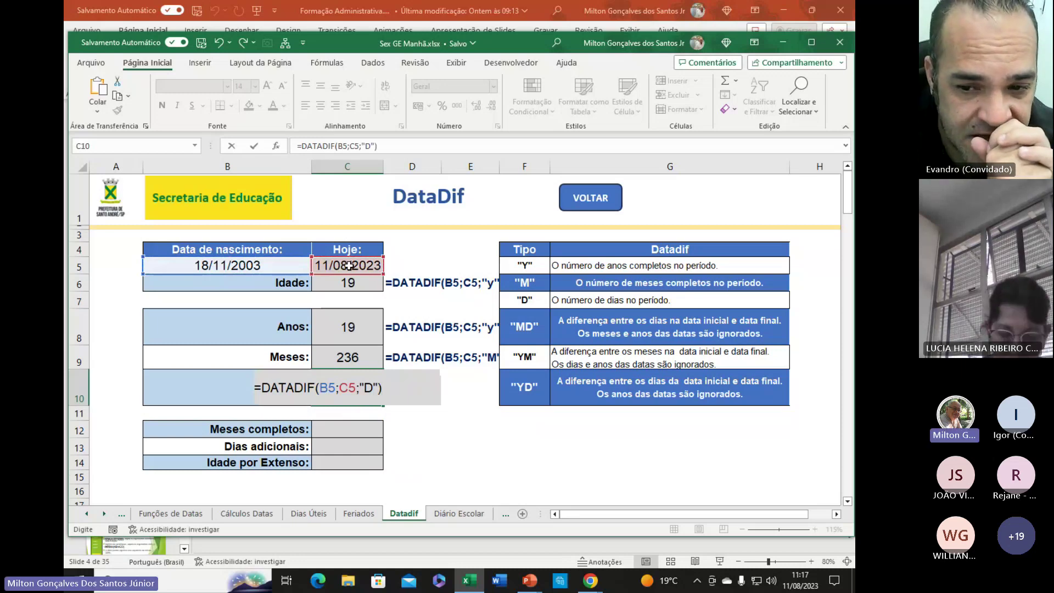
key(Return)
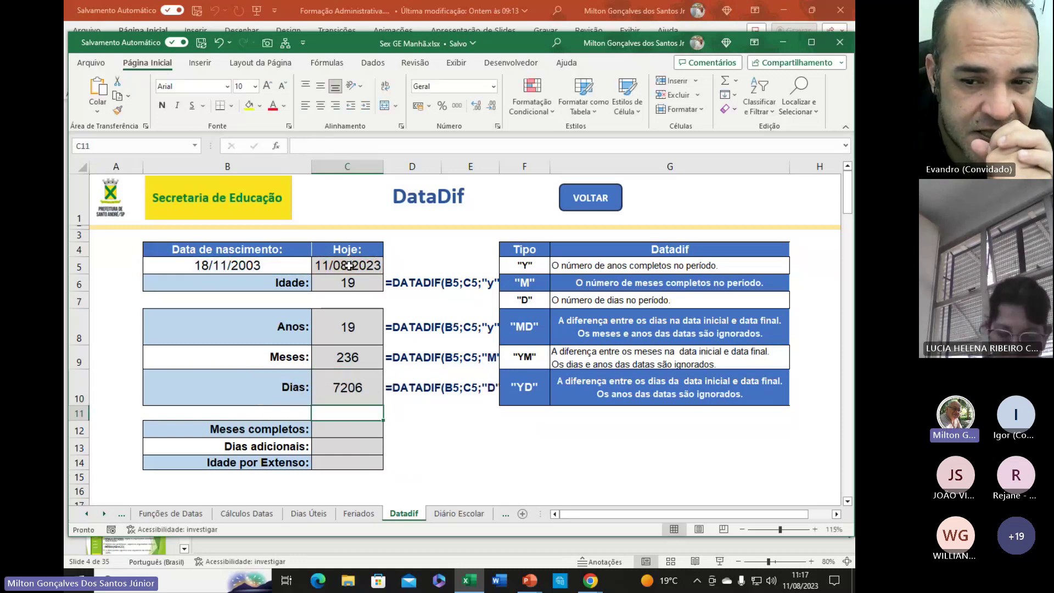
click(351, 397)
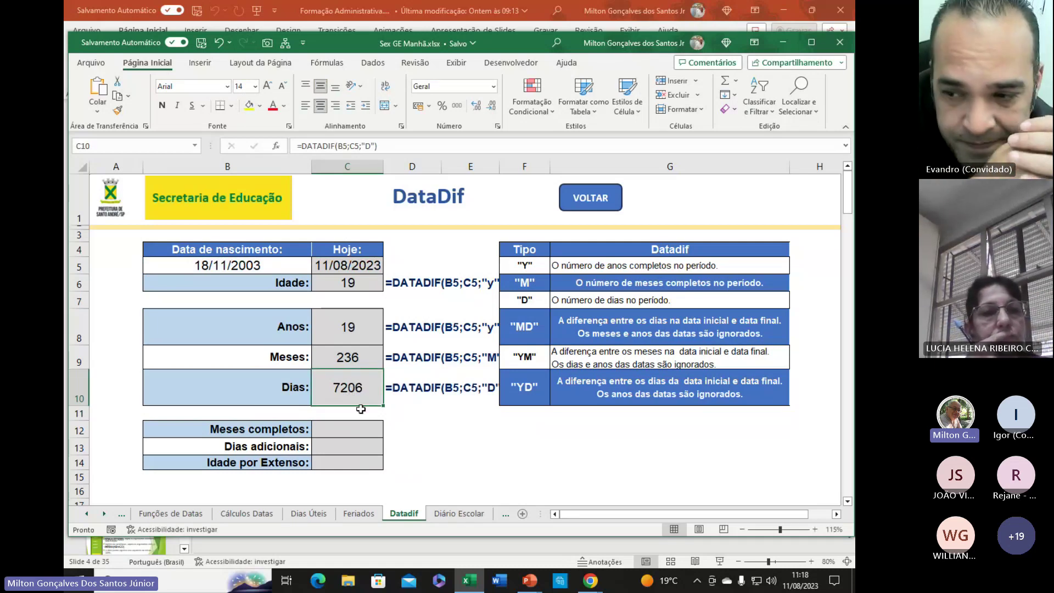
click(353, 445)
click(349, 428)
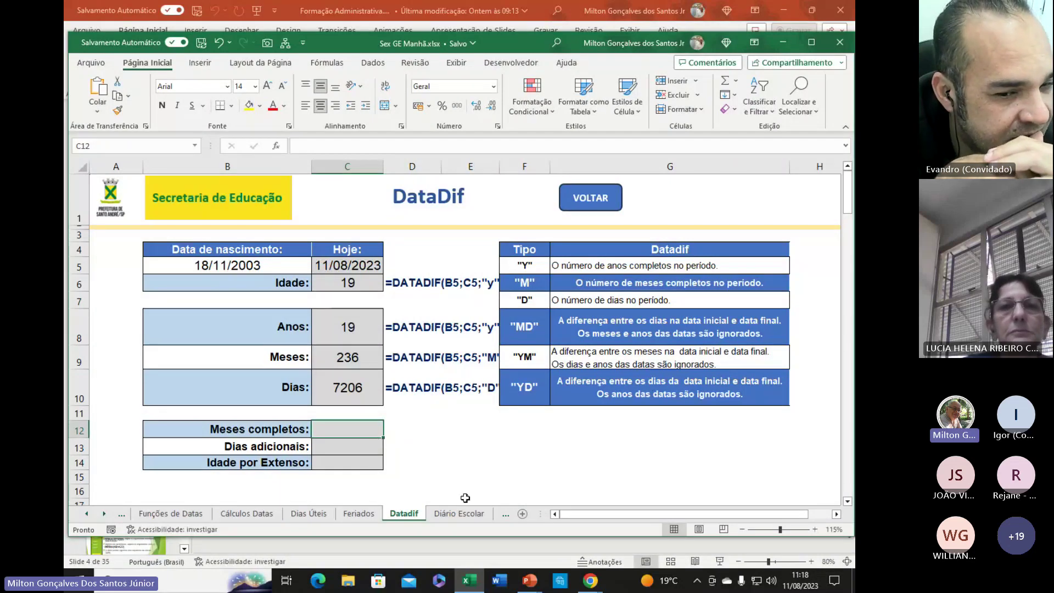
click(335, 466)
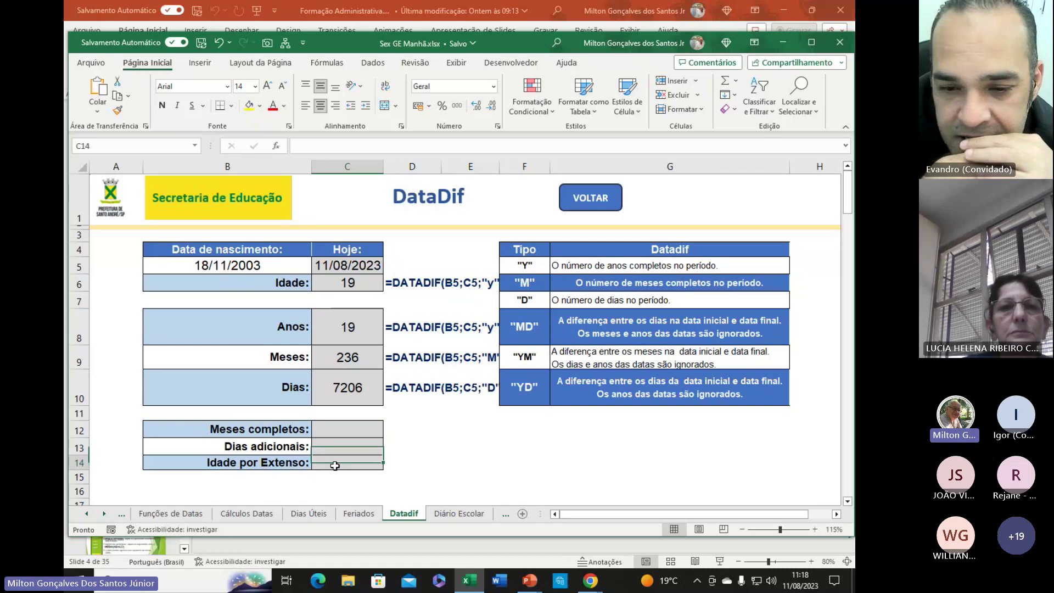
click(336, 477)
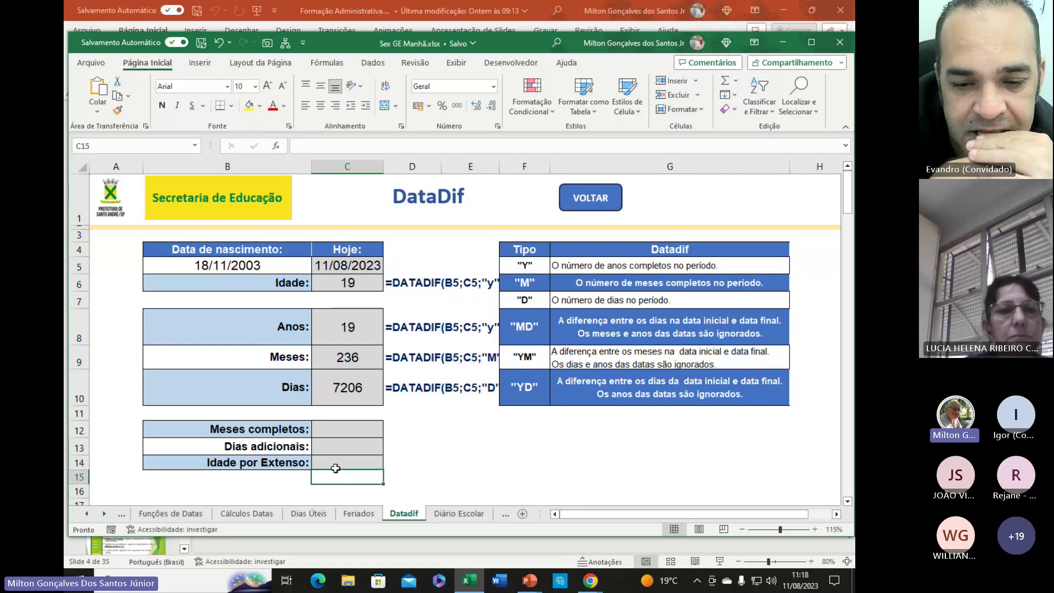
- Calculate the completed years in C14 beside Idade por Extenso with =DATADIF(B5;C5;"Y")
click(345, 461)
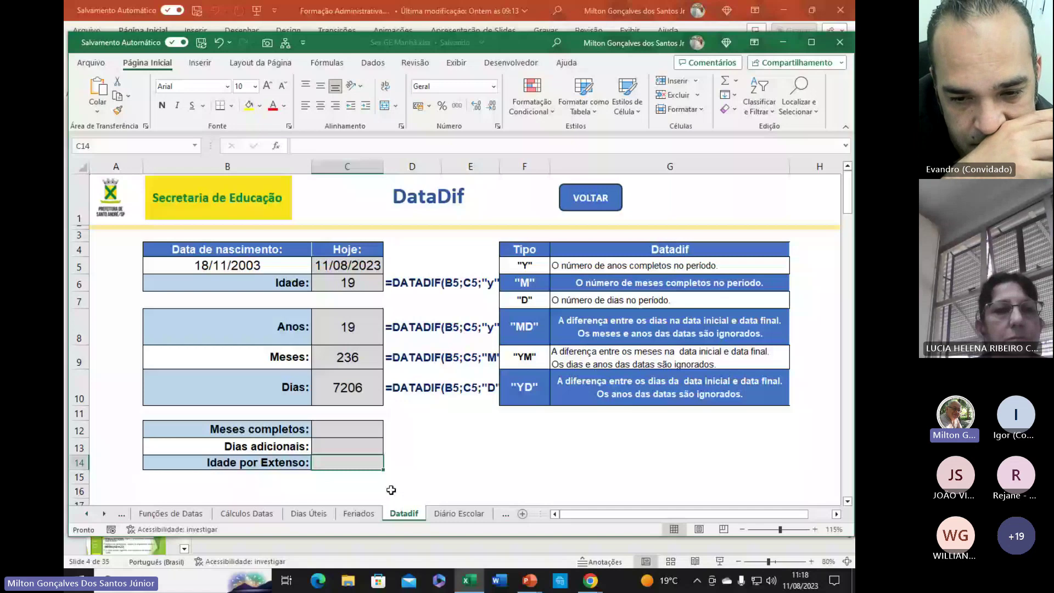
double_click(355, 471)
text(=)
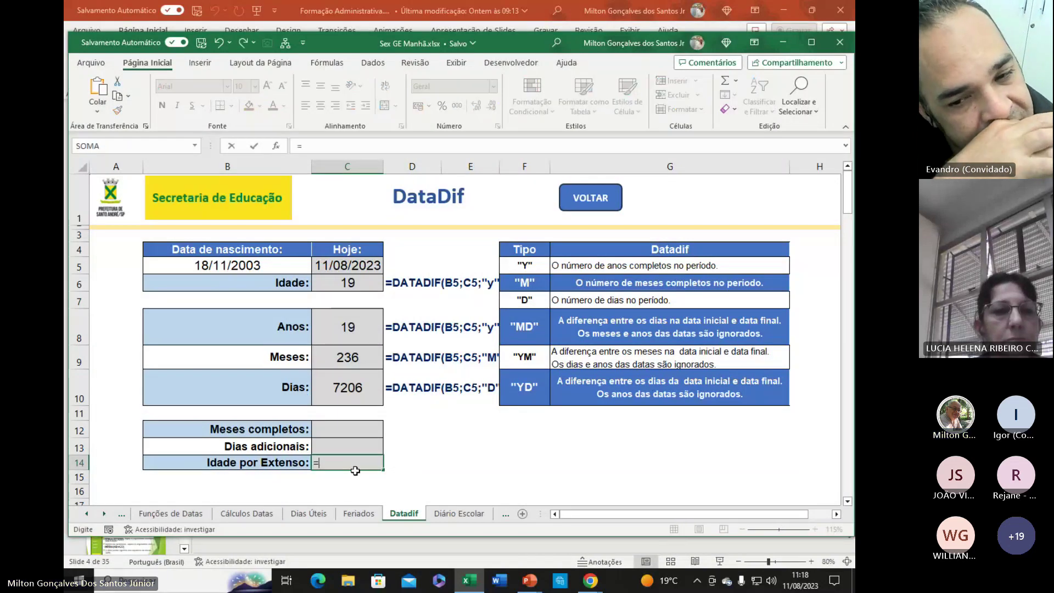
text(DATAD)
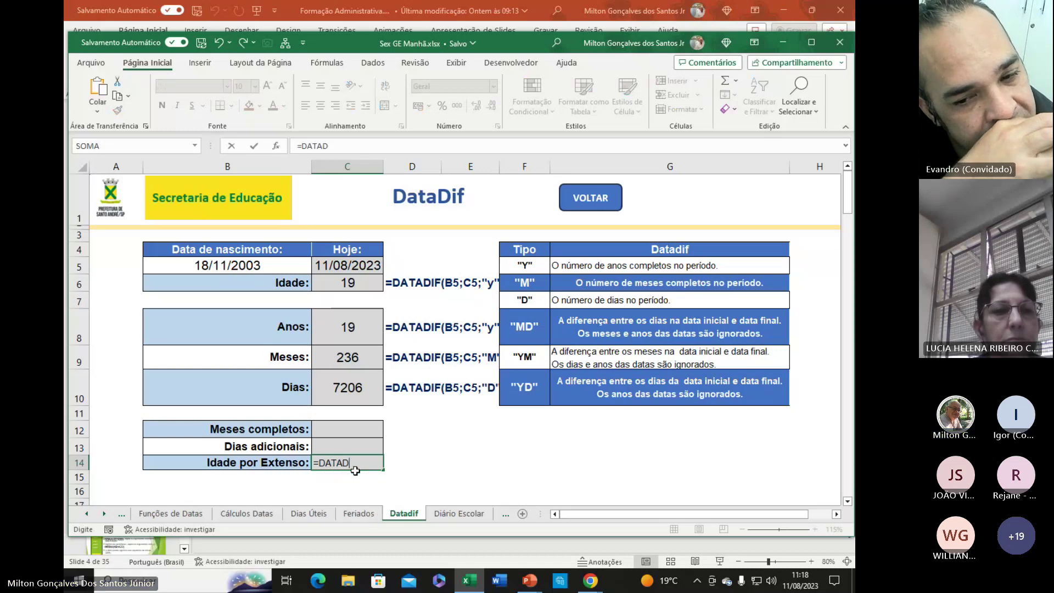
text(IF()
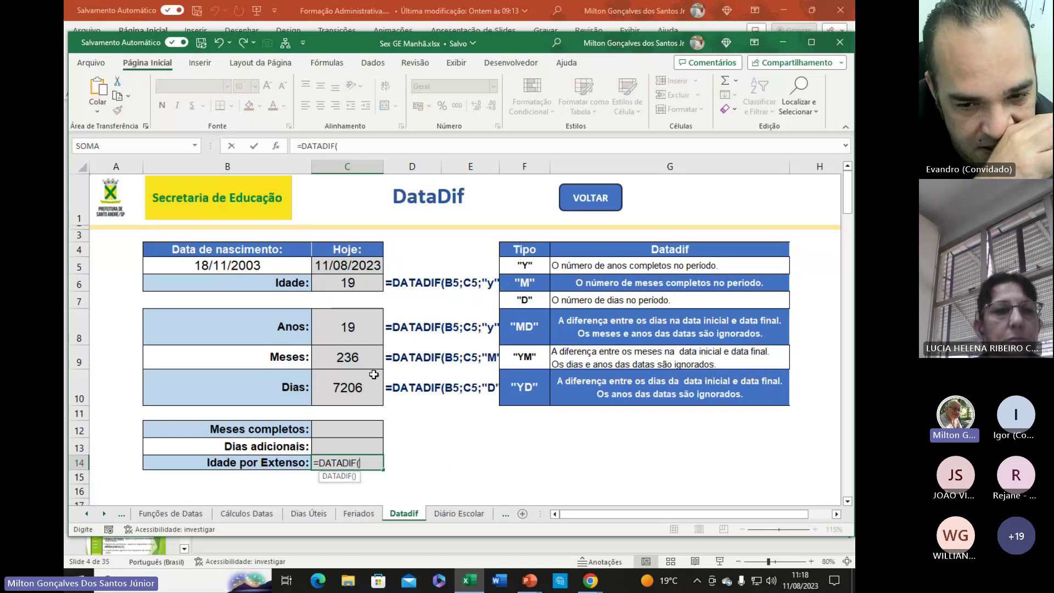
click(202, 265)
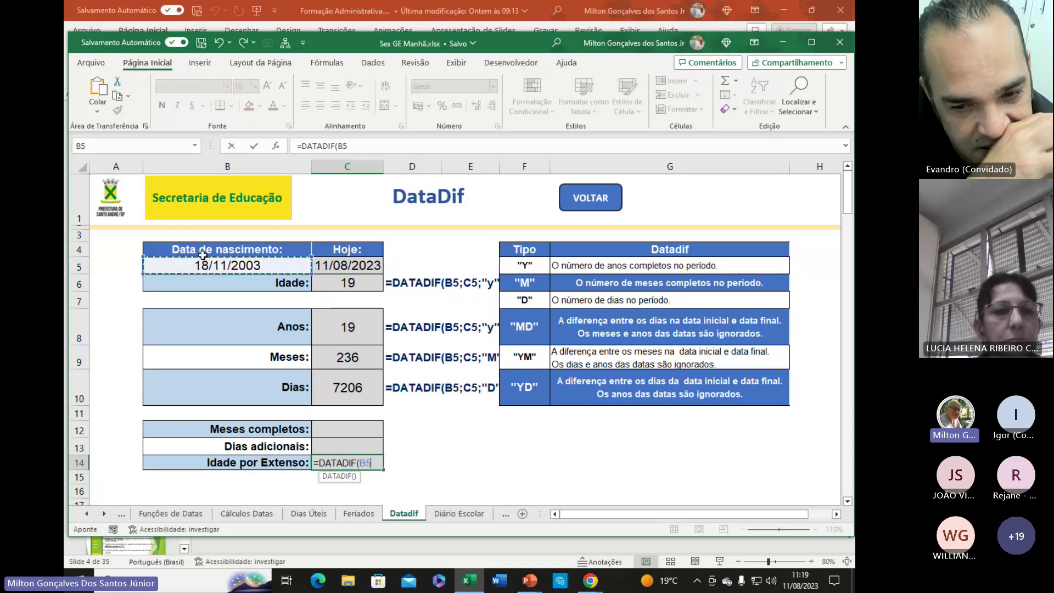
text(;)
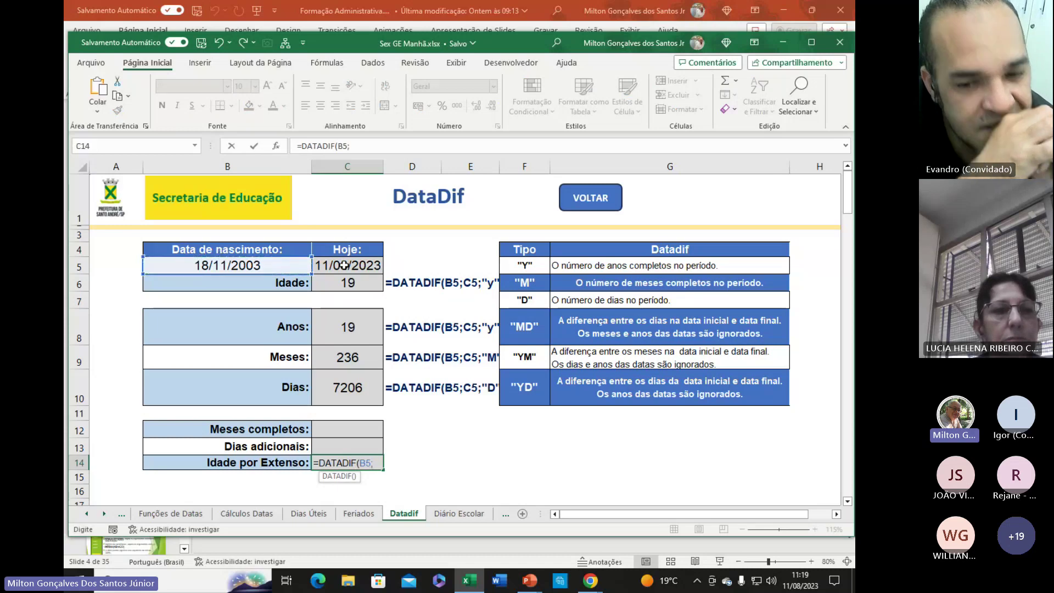
click(344, 267)
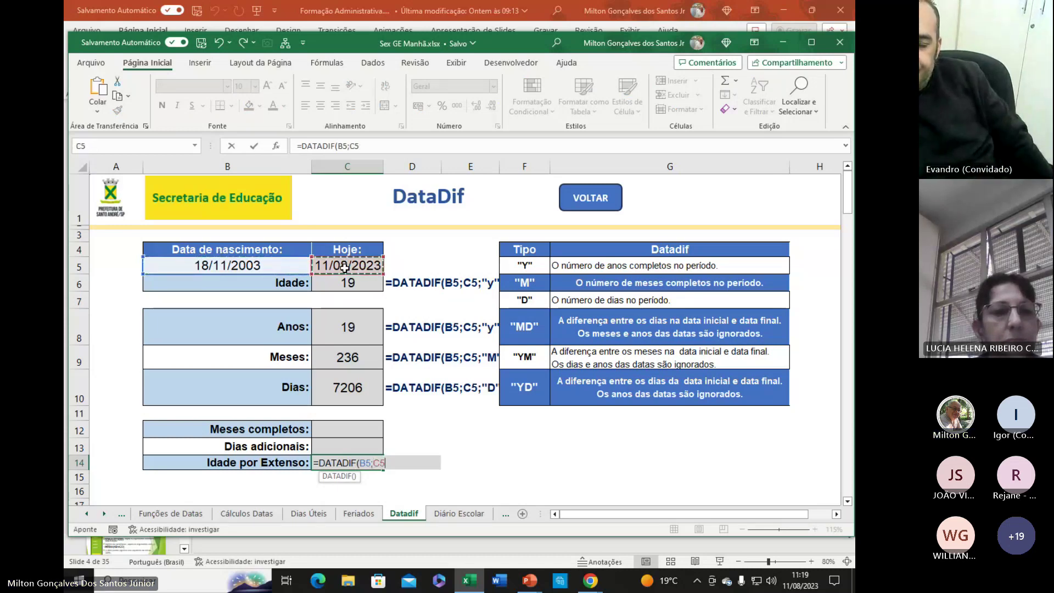
text(;)
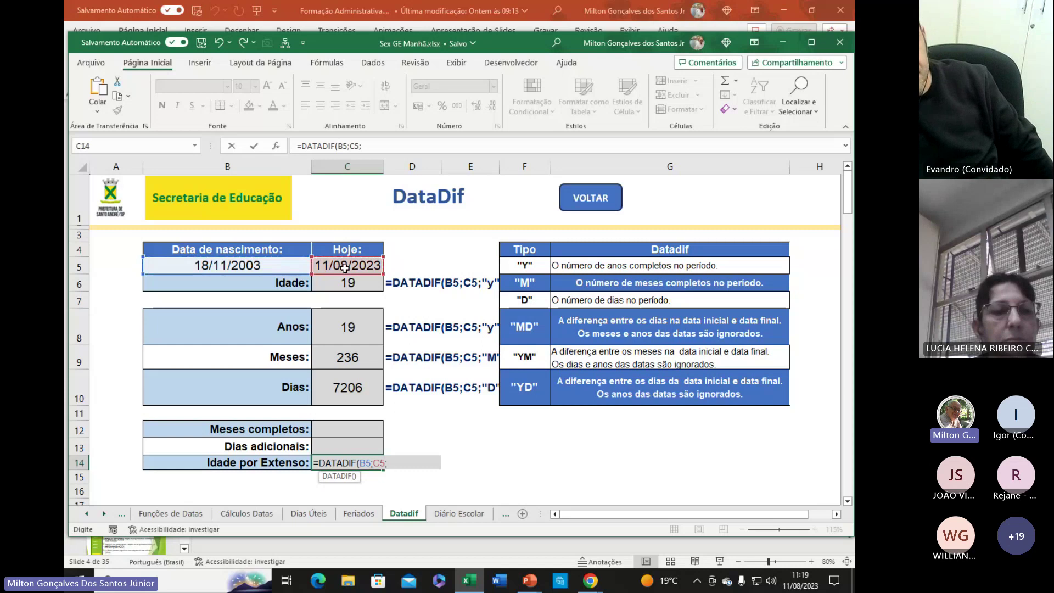
text(")
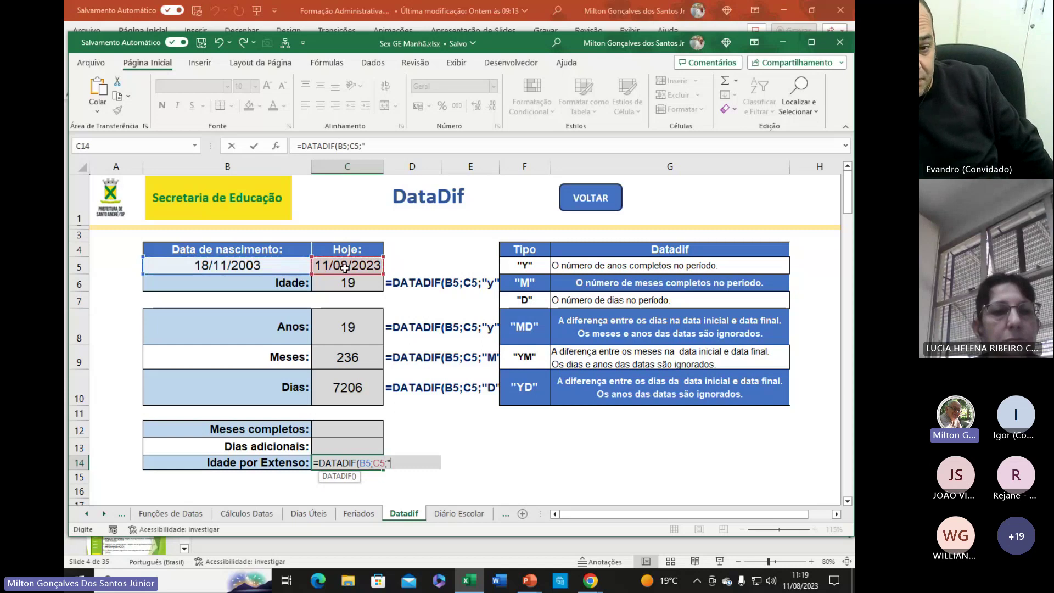
text(Y")
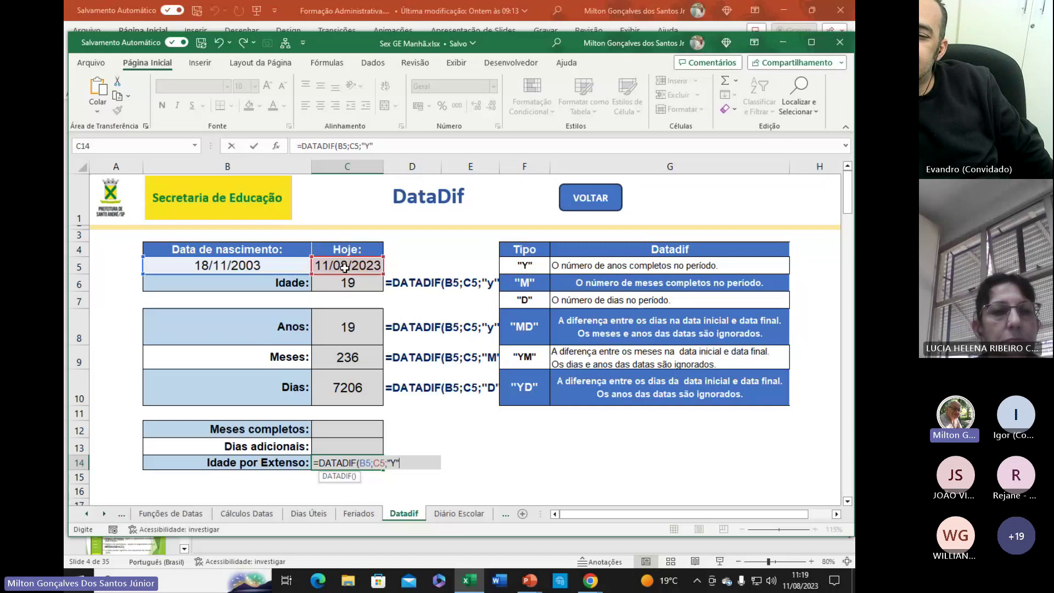
key(Return)
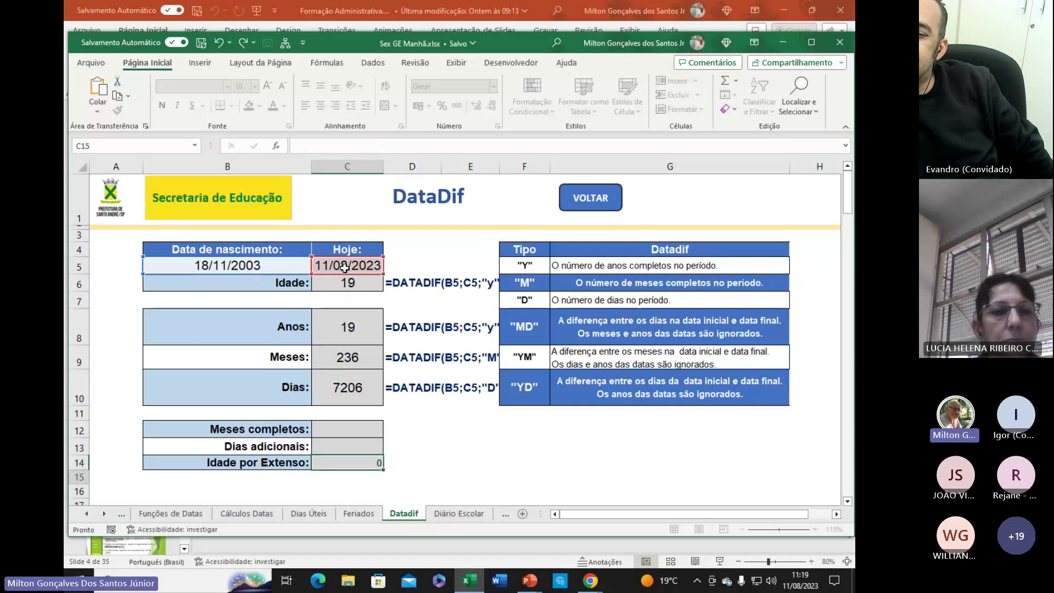
- Append &" anos " to the Idade por Extenso formula in C14 so the years carry a text label
click(364, 463)
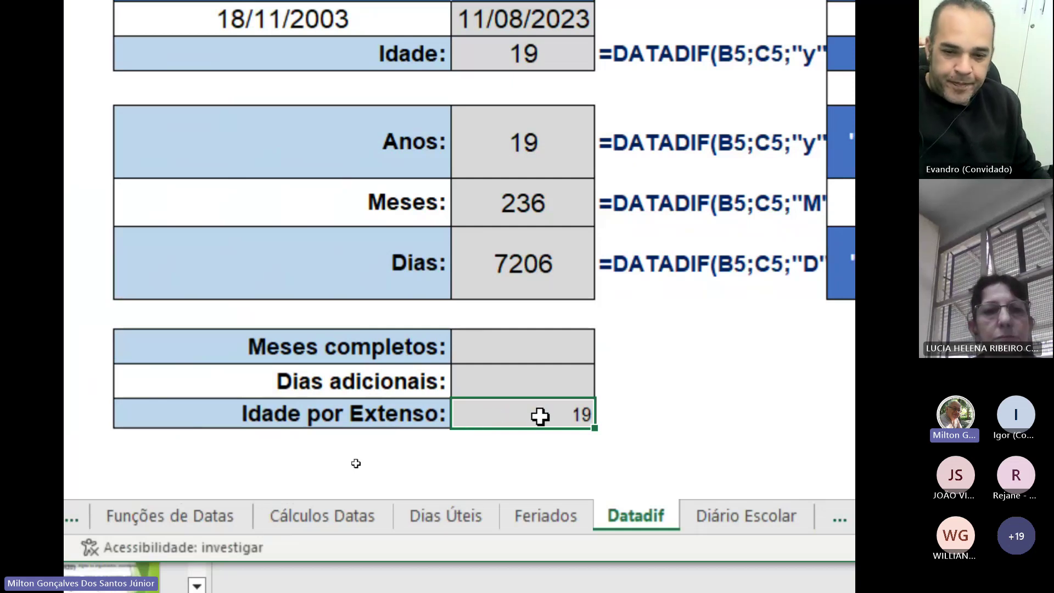
click(516, 473)
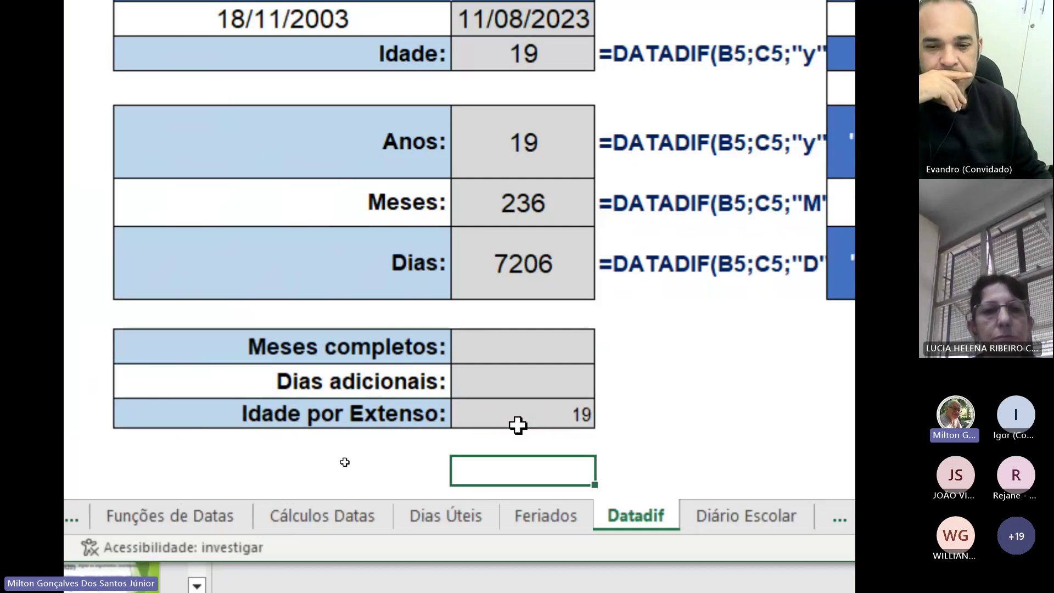
click(515, 413)
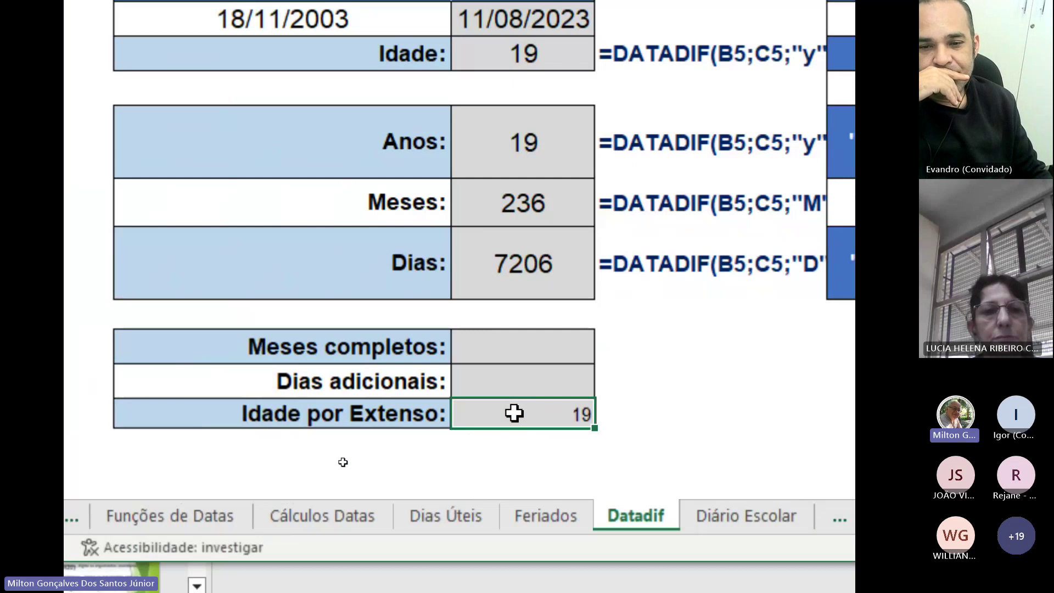
double_click(514, 413)
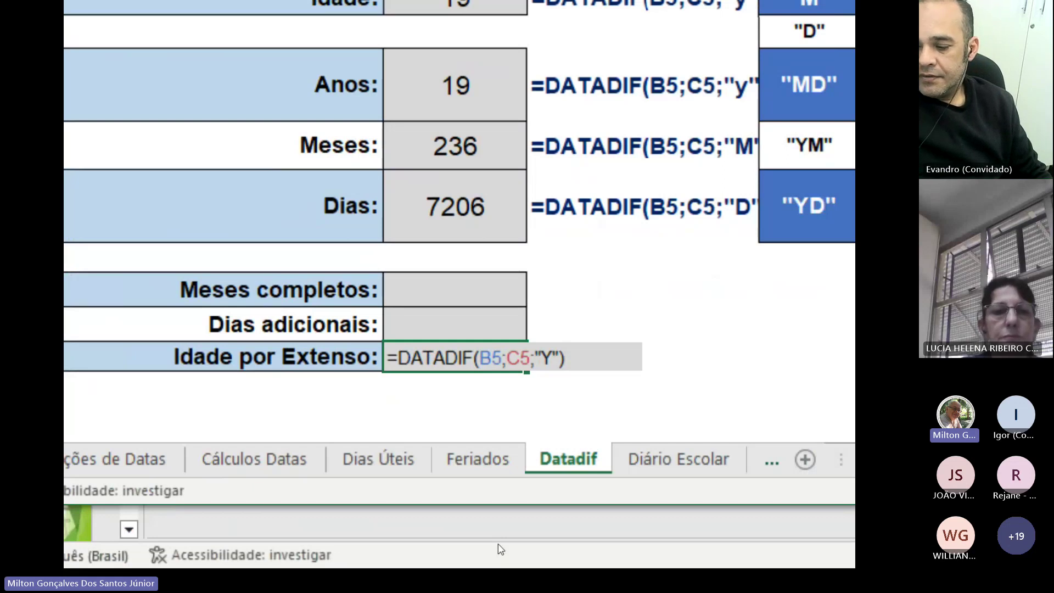
text(&)
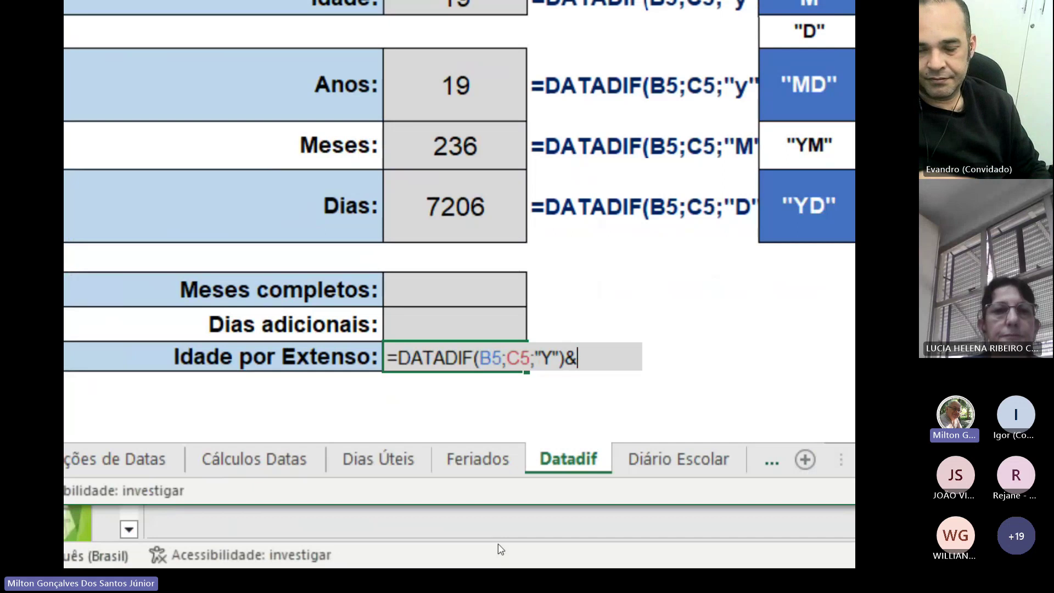
text(")
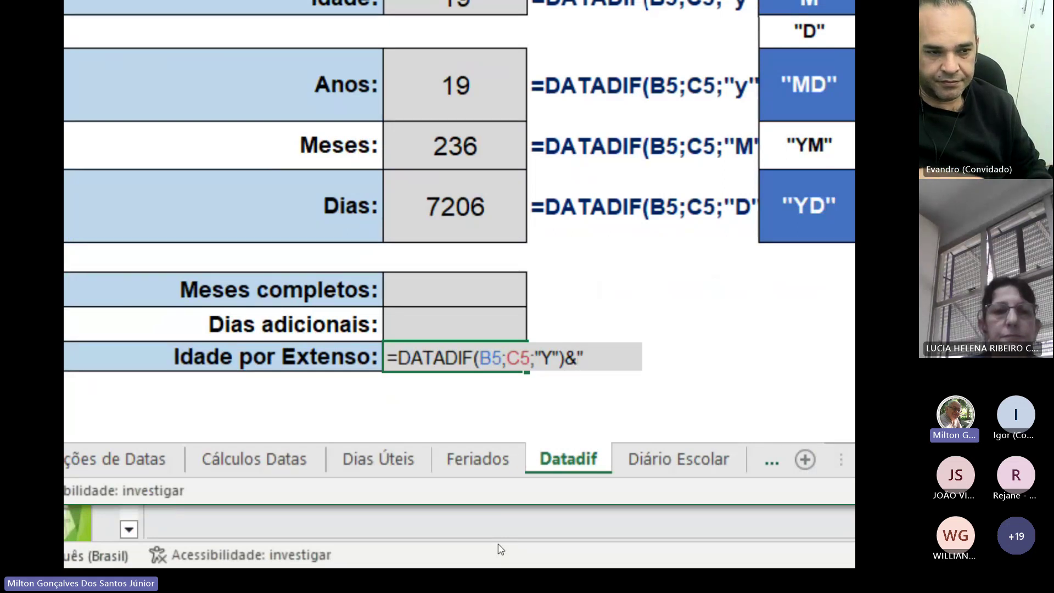
text( anos)
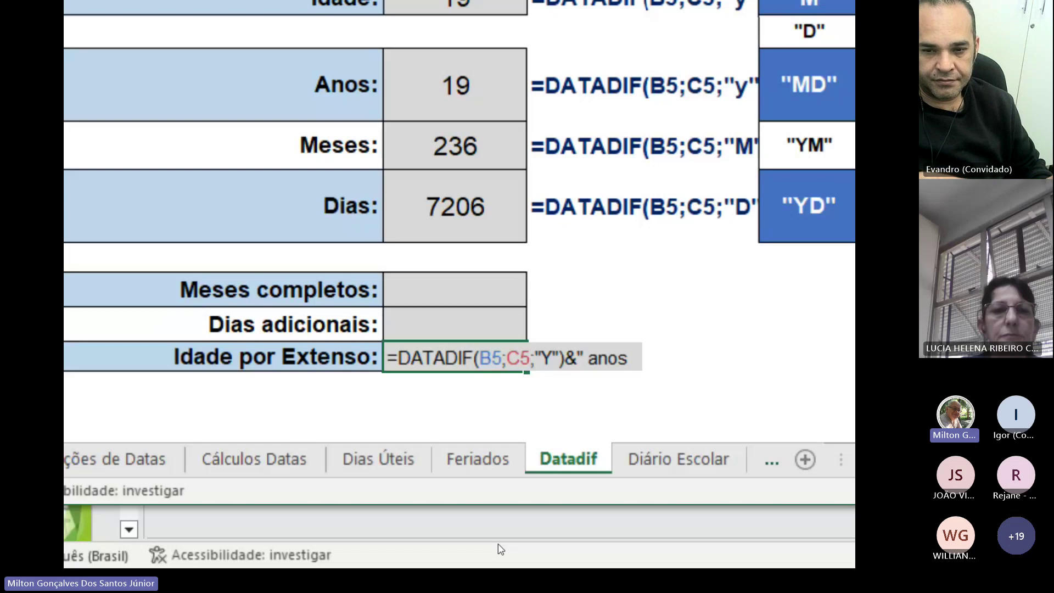
text(")
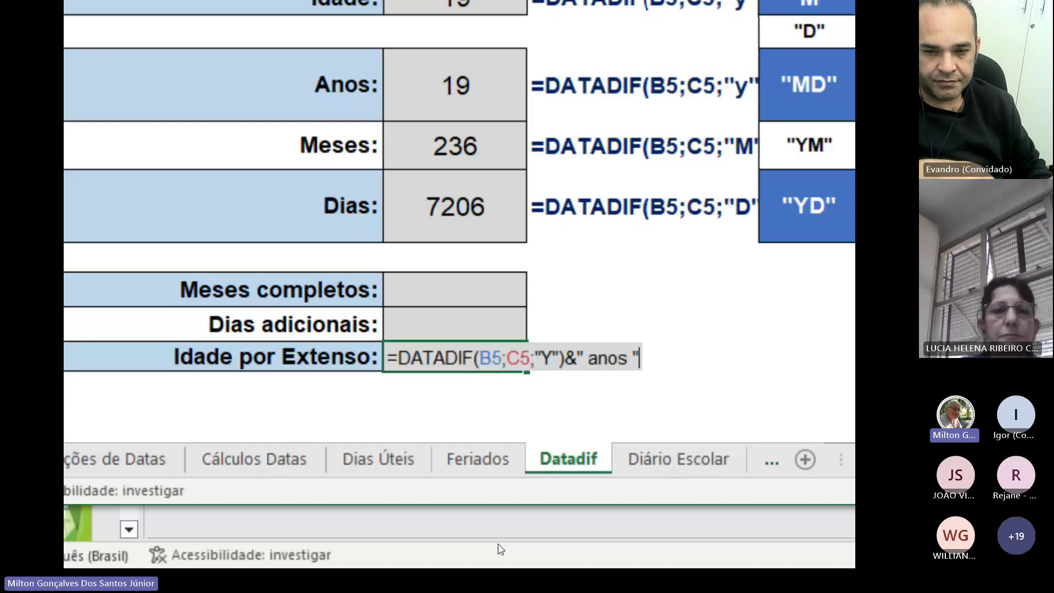
key(Return)
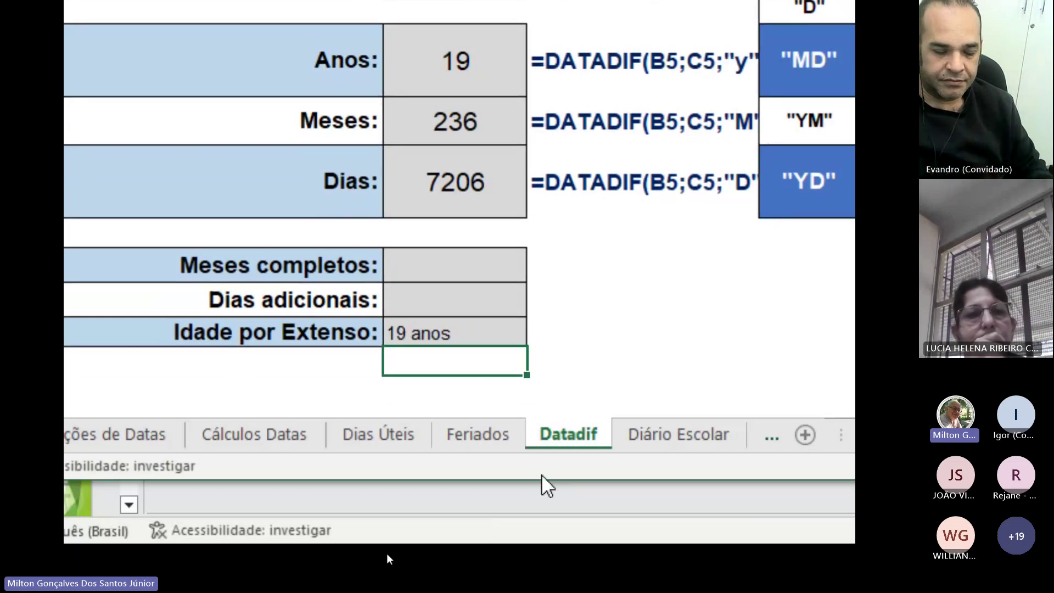
- Append &DATADIF(B5;C5;"YM") to the Idade por Extenso formula in C14 to add the months beyond the completed years
click(447, 333)
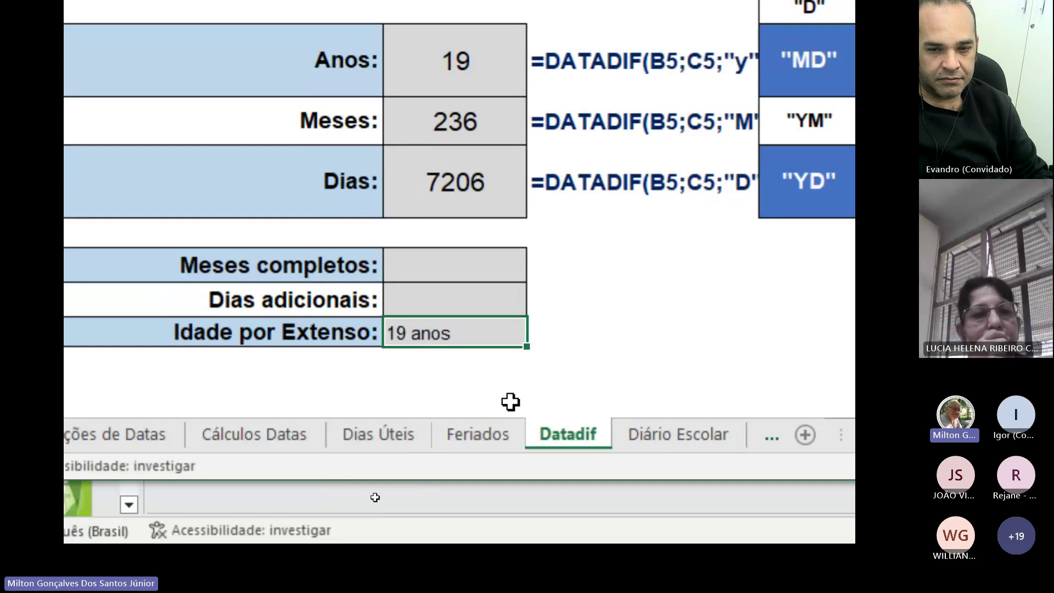
key(F2)
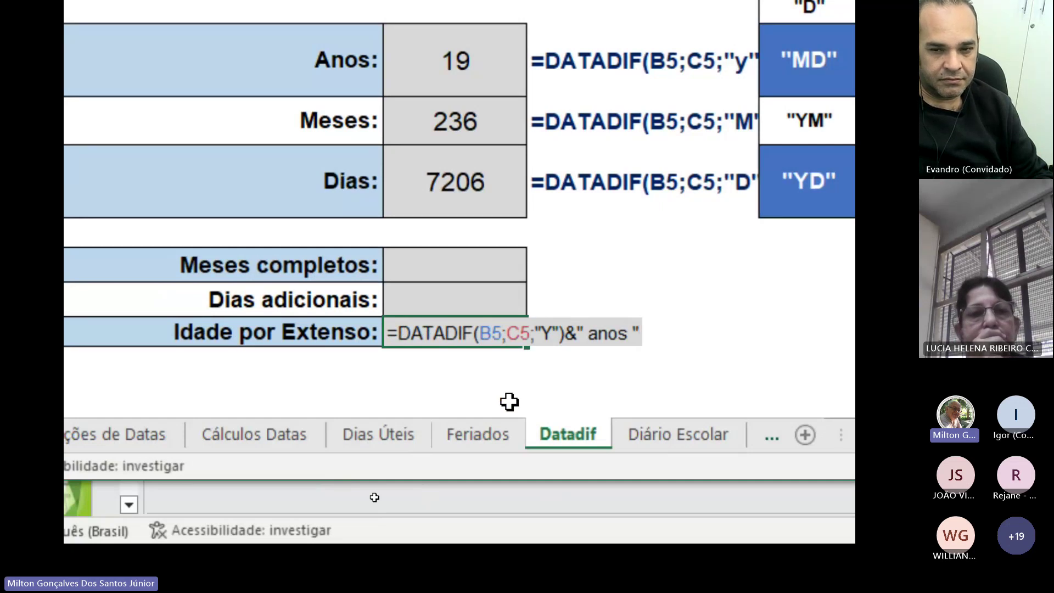
text(&)
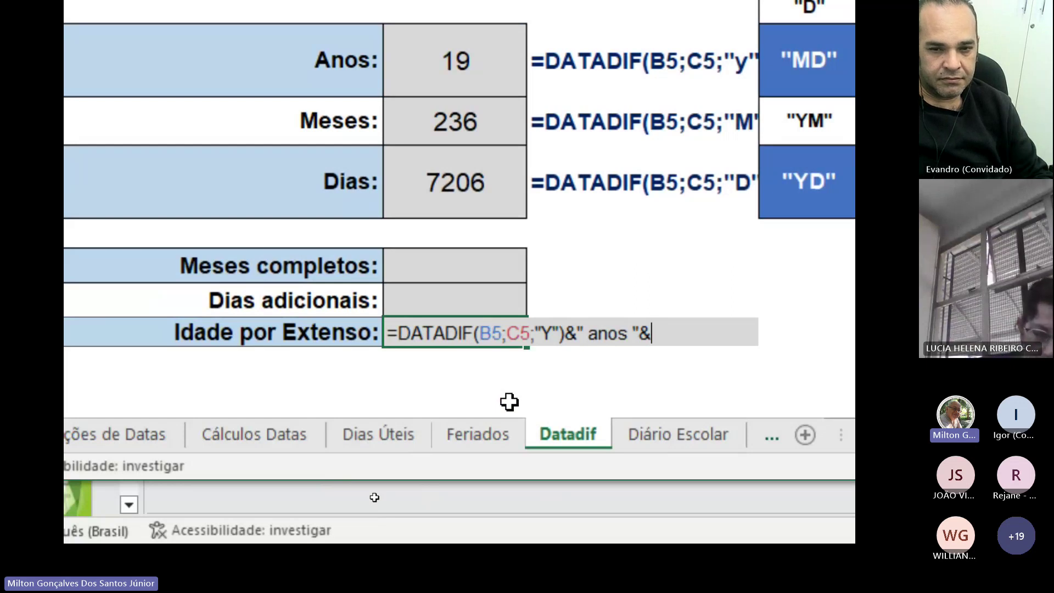
text(data)
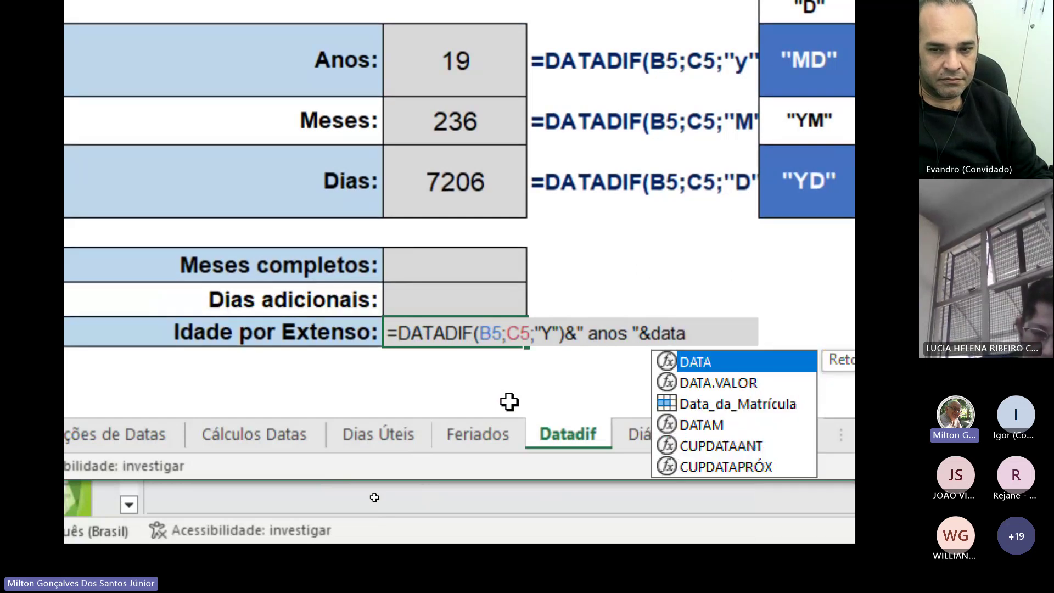
text(dif)
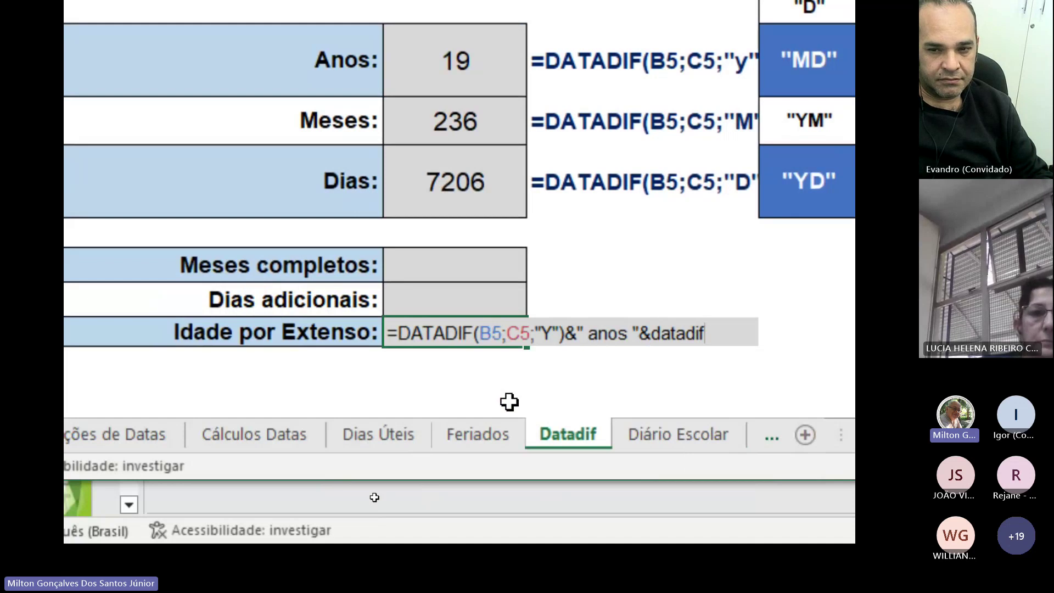
text(()
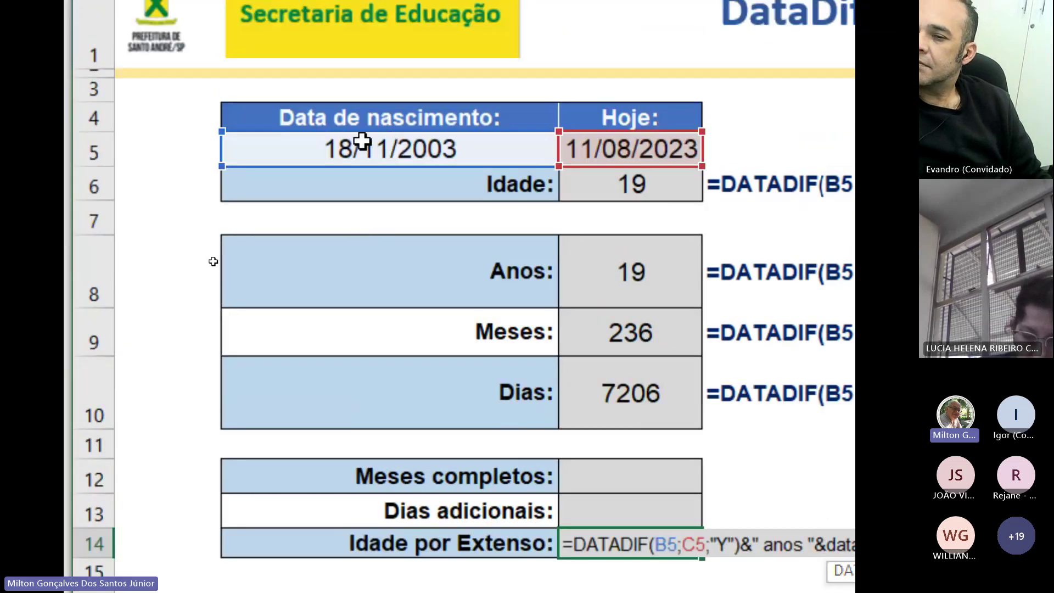
click(362, 142)
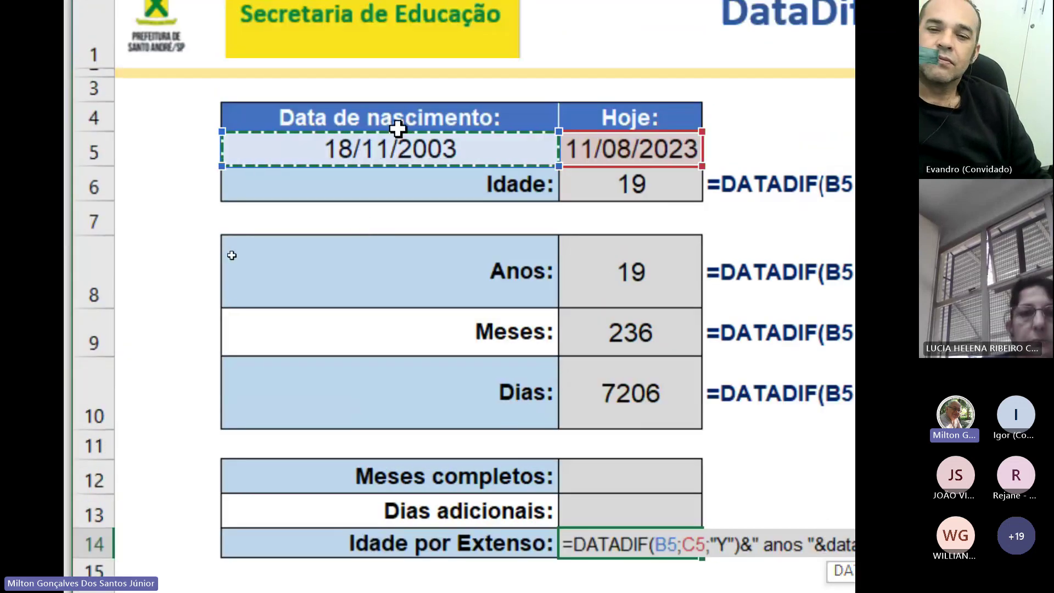
text(;)
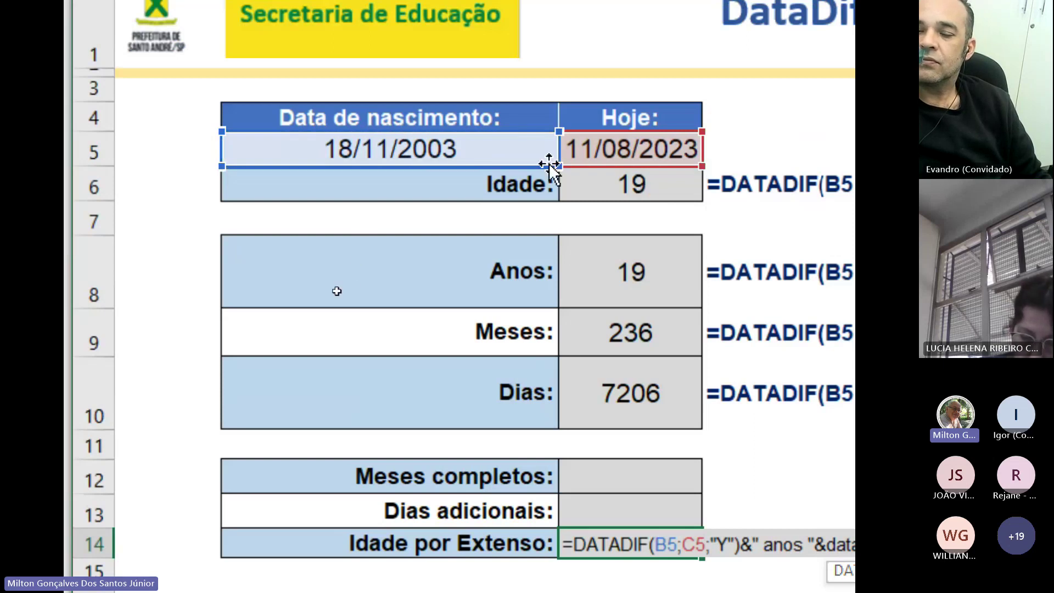
click(627, 145)
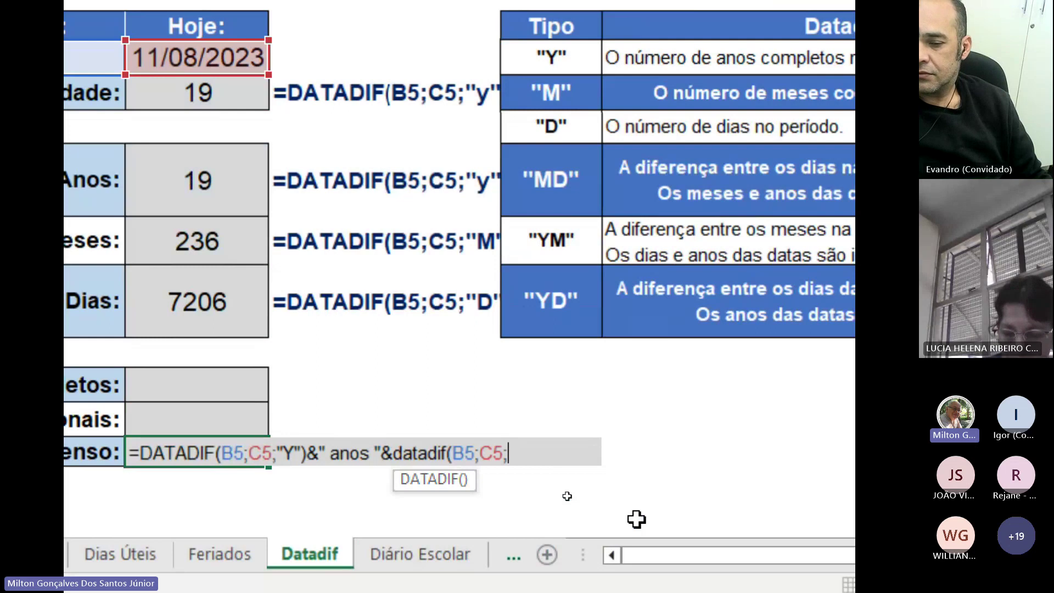
text(")
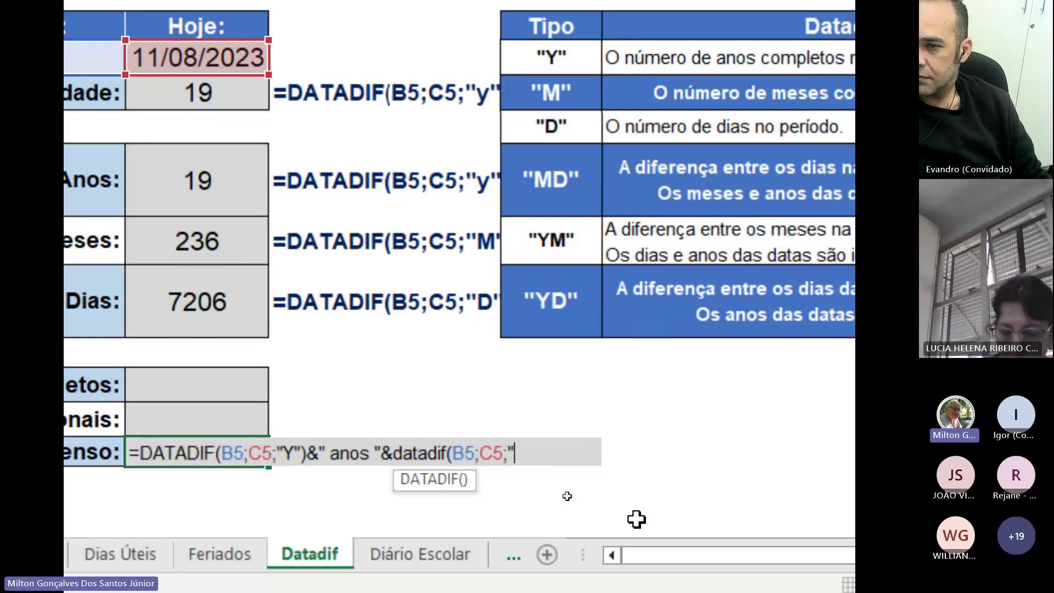
text(Y)
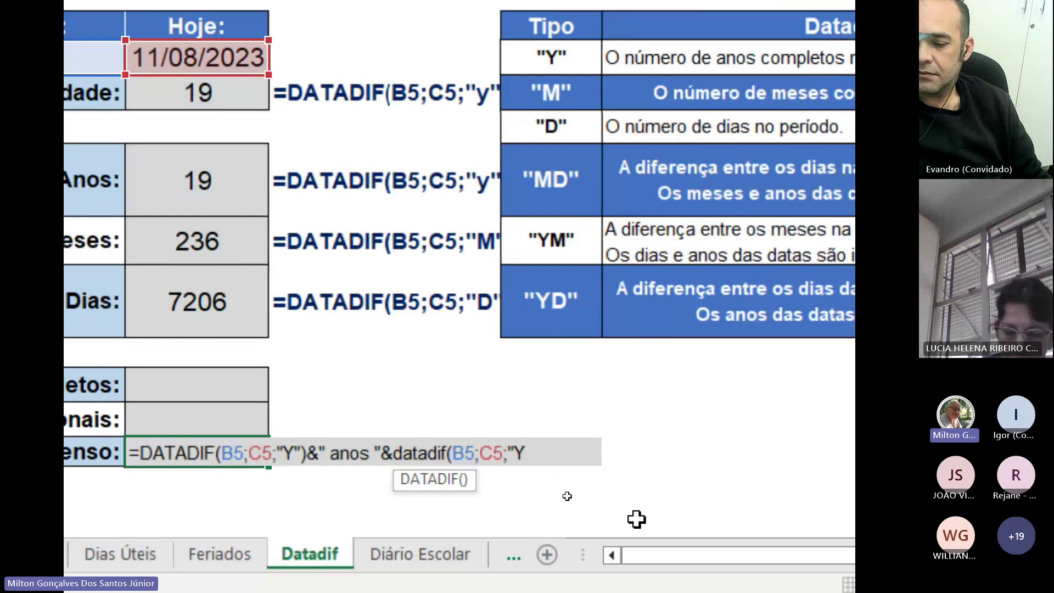
text(m)
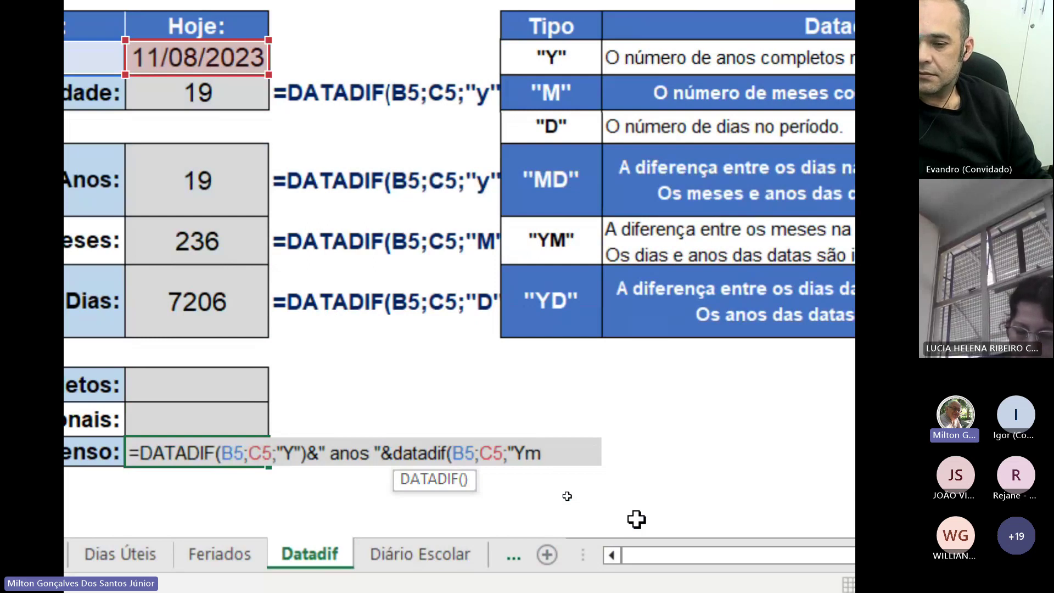
key(BackSpace)
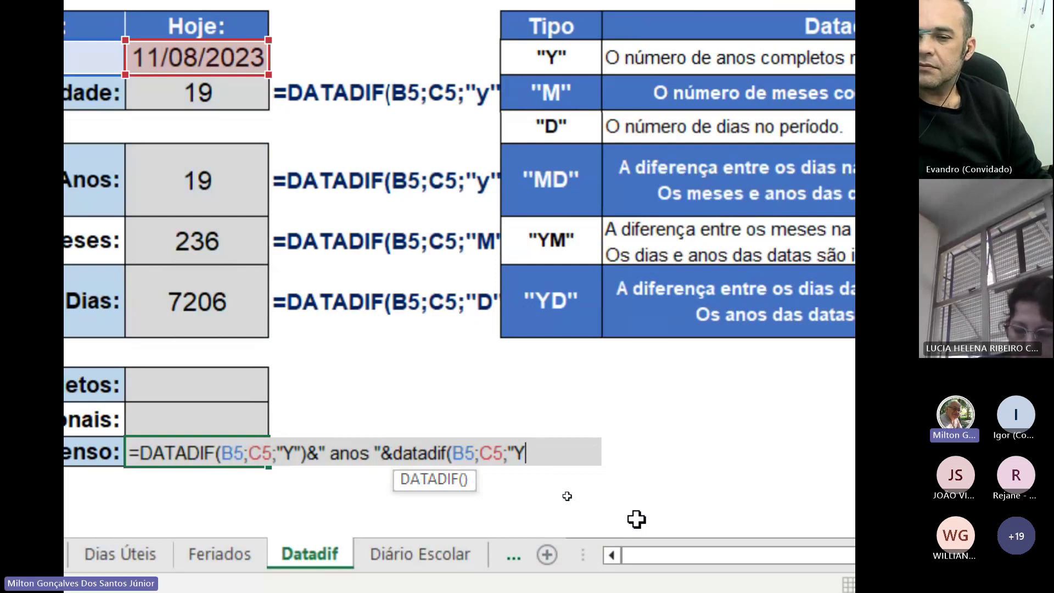
text(M")
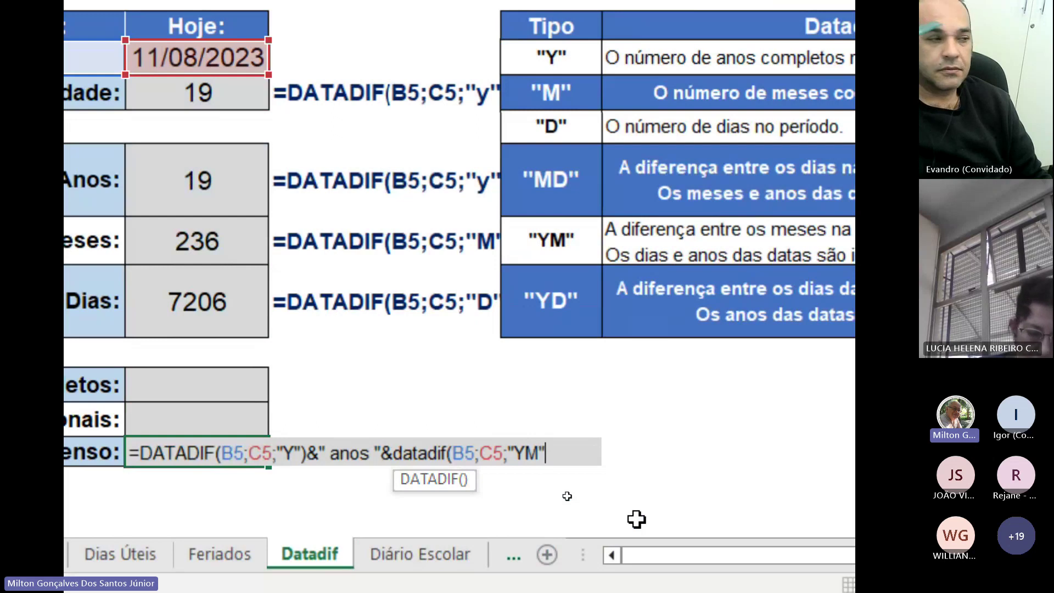
text())
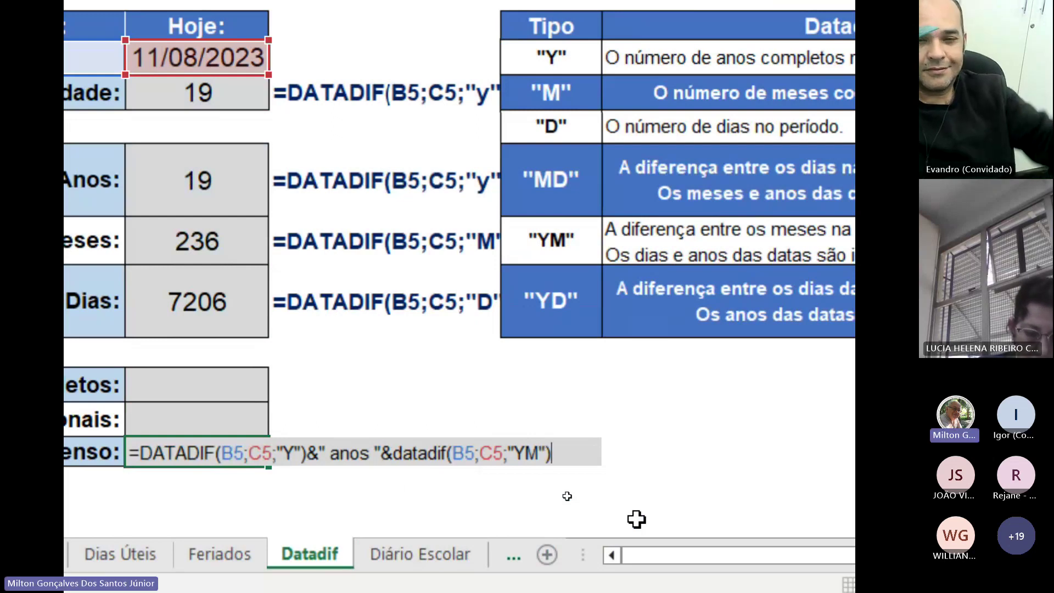
key(Return)
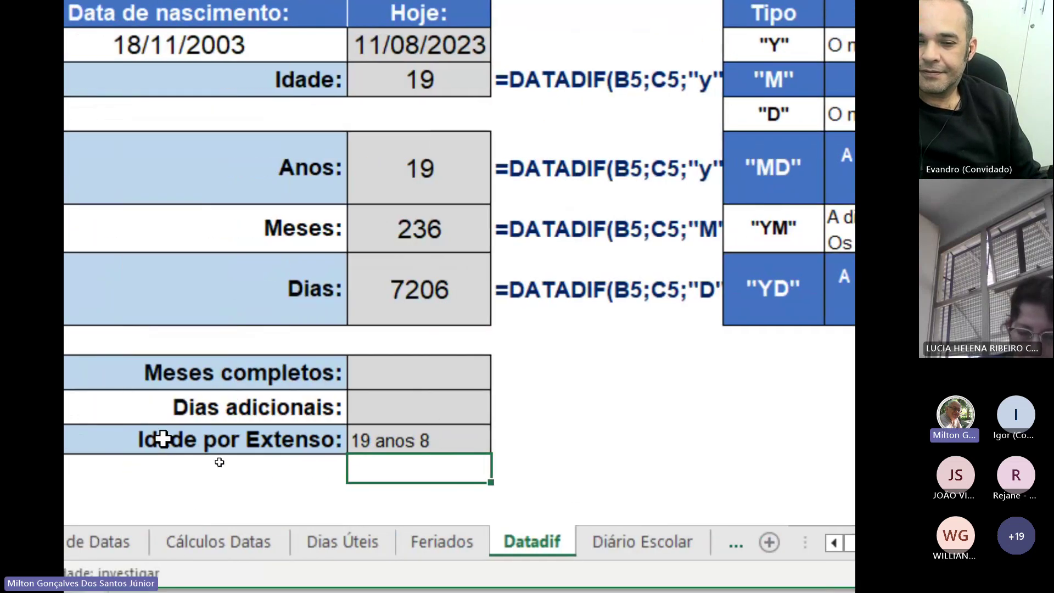
- Append &" meses " to the Idade por Extenso formula in C14 so the months carry a text label
click(429, 436)
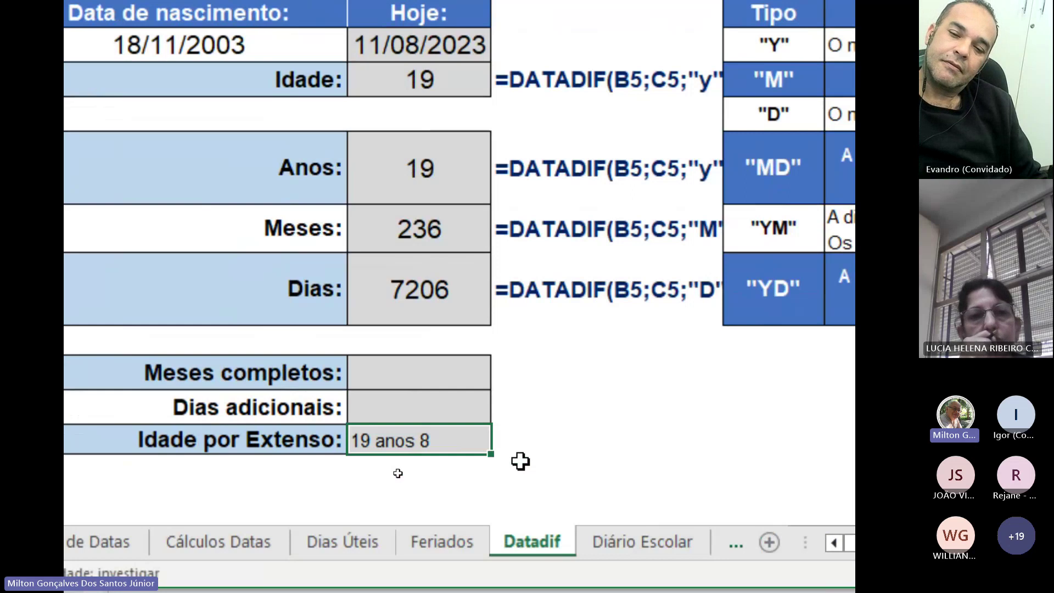
key(F2)
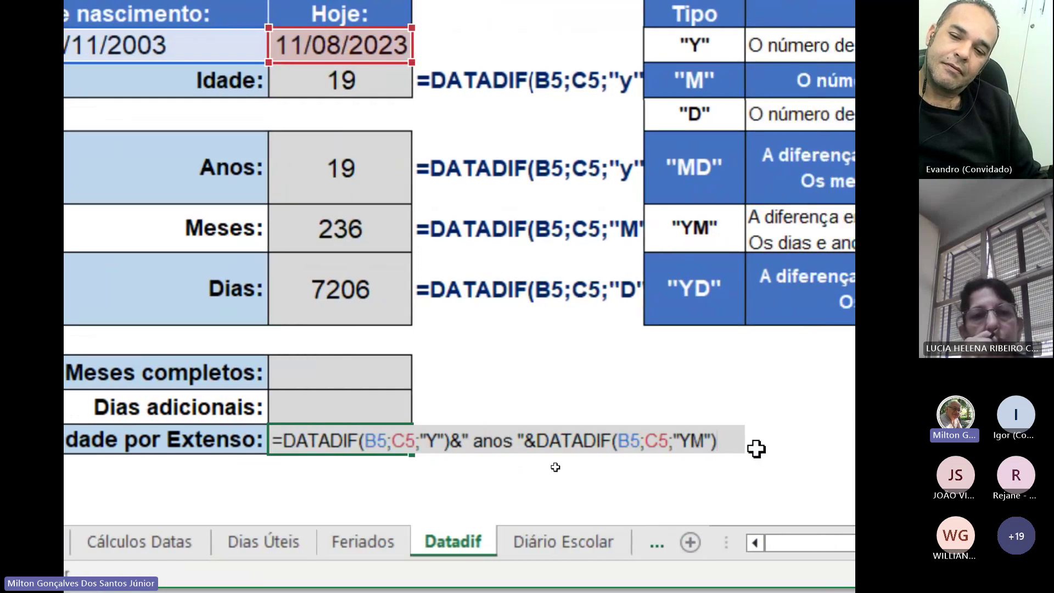
text(&)
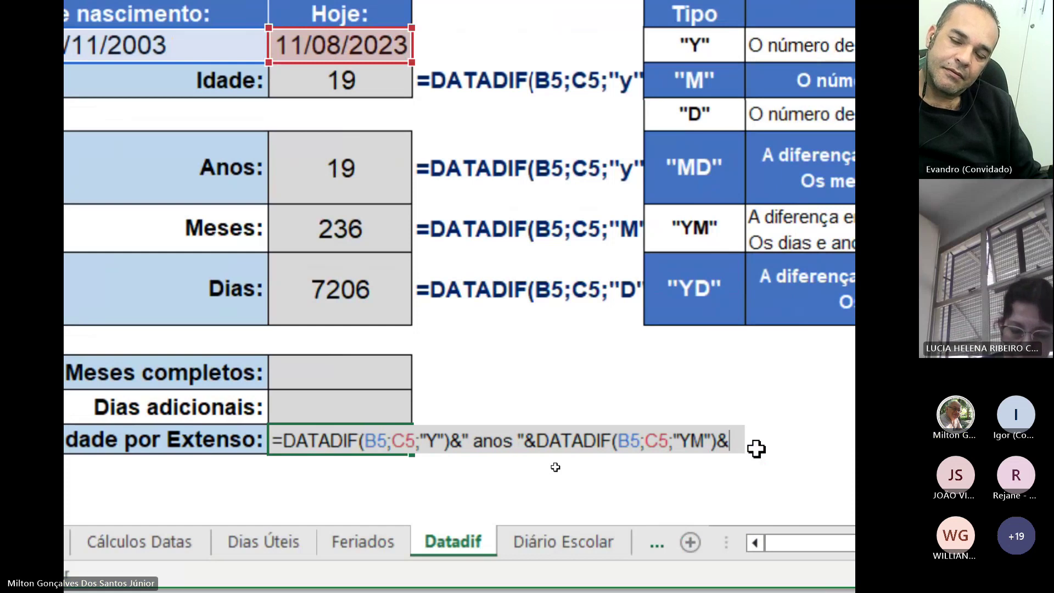
text(")
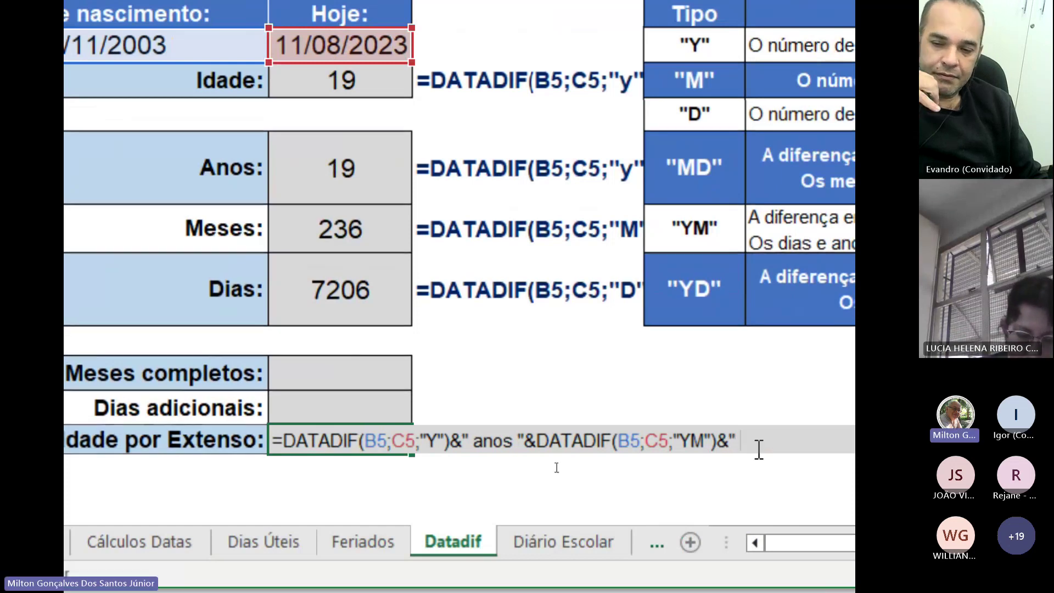
text( MES)
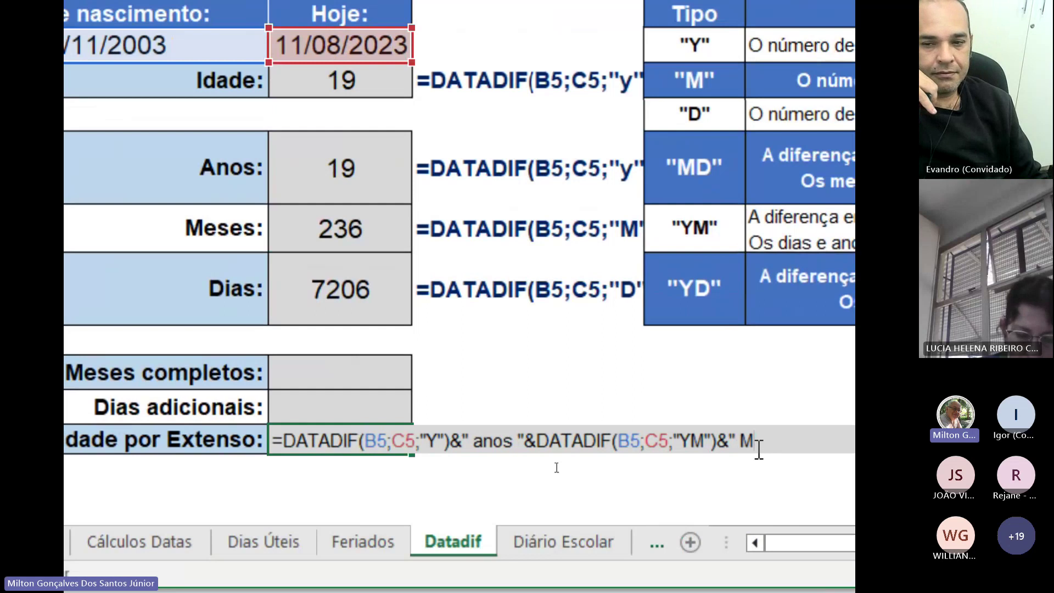
key(BackSpace)
key(BackSpace)
key(BackSpace)
key(BackSpace)
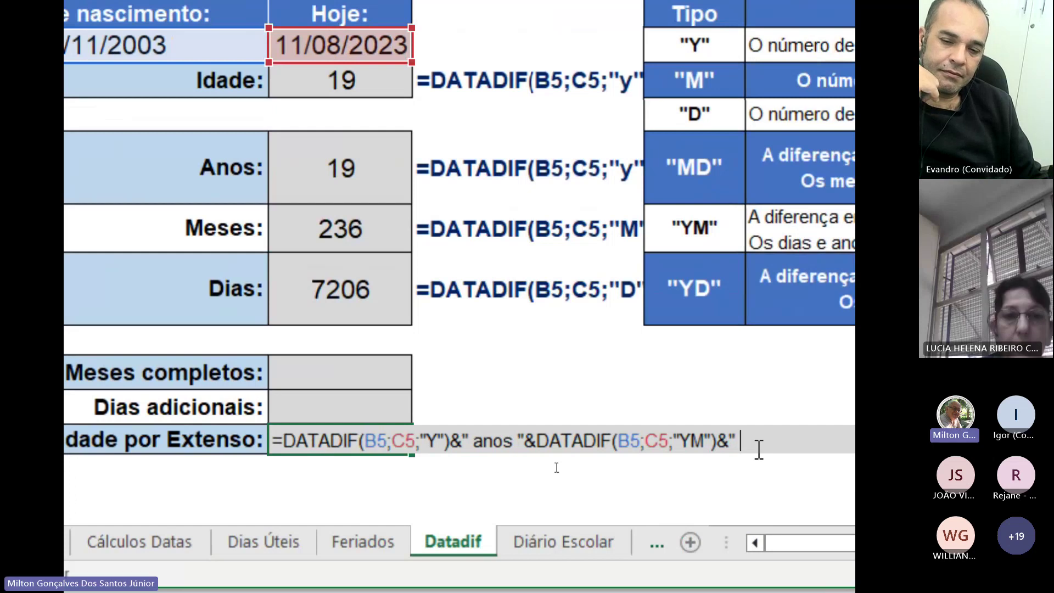
text(meses )
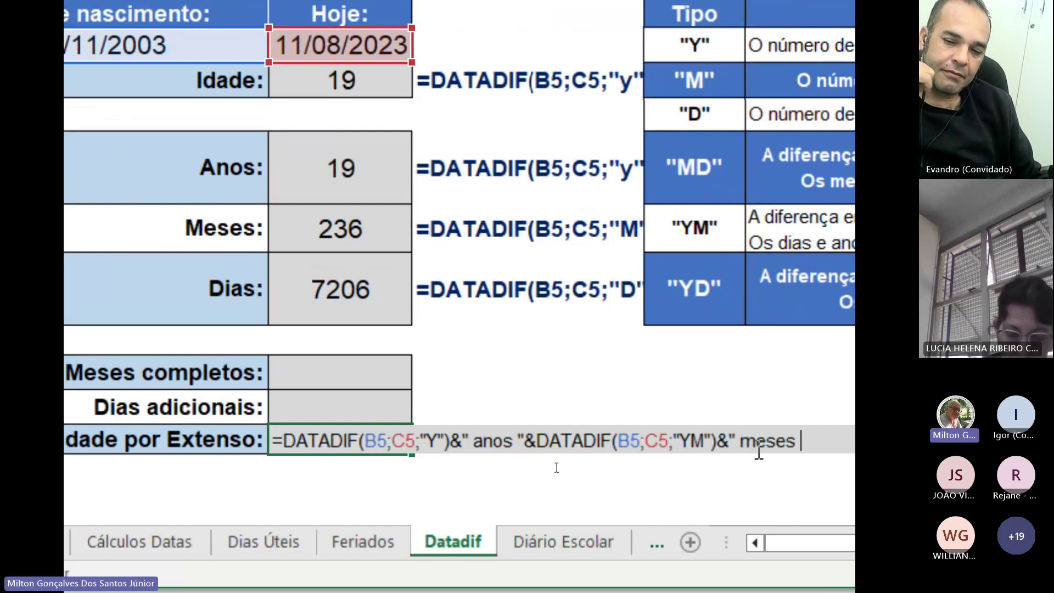
text(")
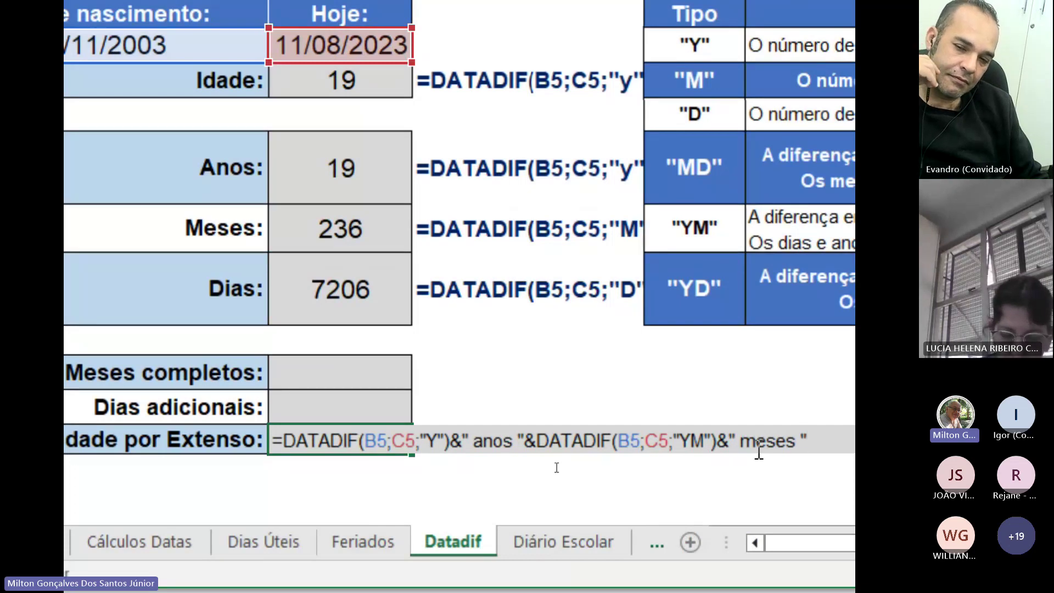
key(Return)
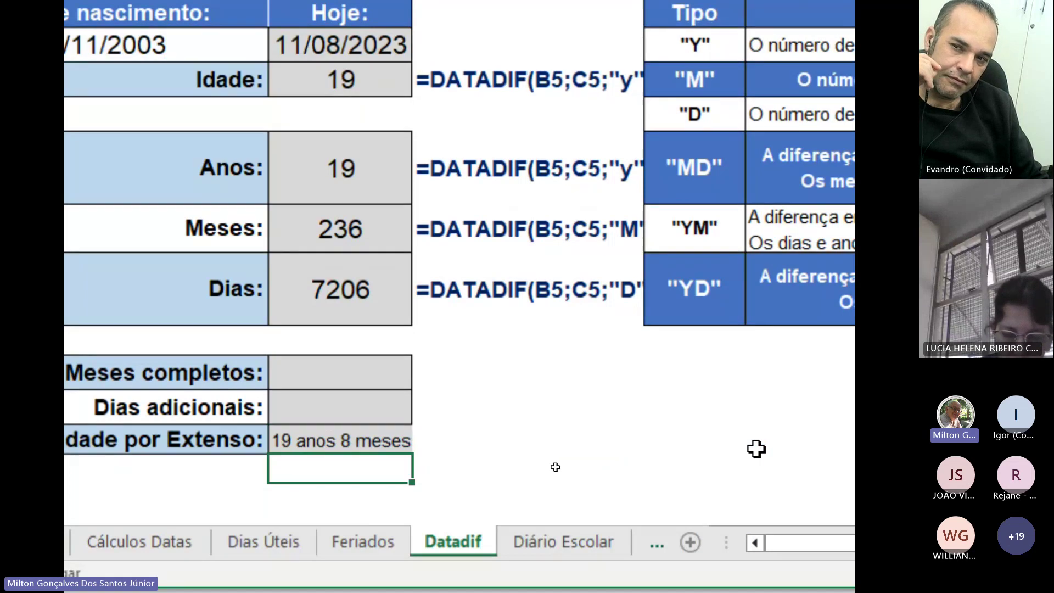
- Append a third DATADIF on B5 and C5 to the C14 formula for the remaining days, followed by the label "dias."
click(322, 439)
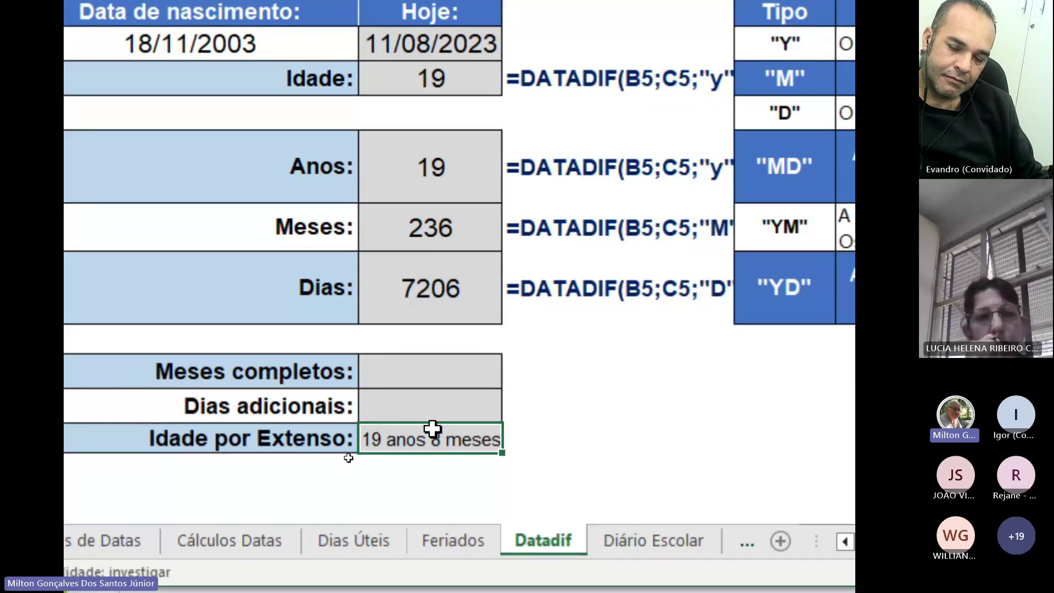
key(F2)
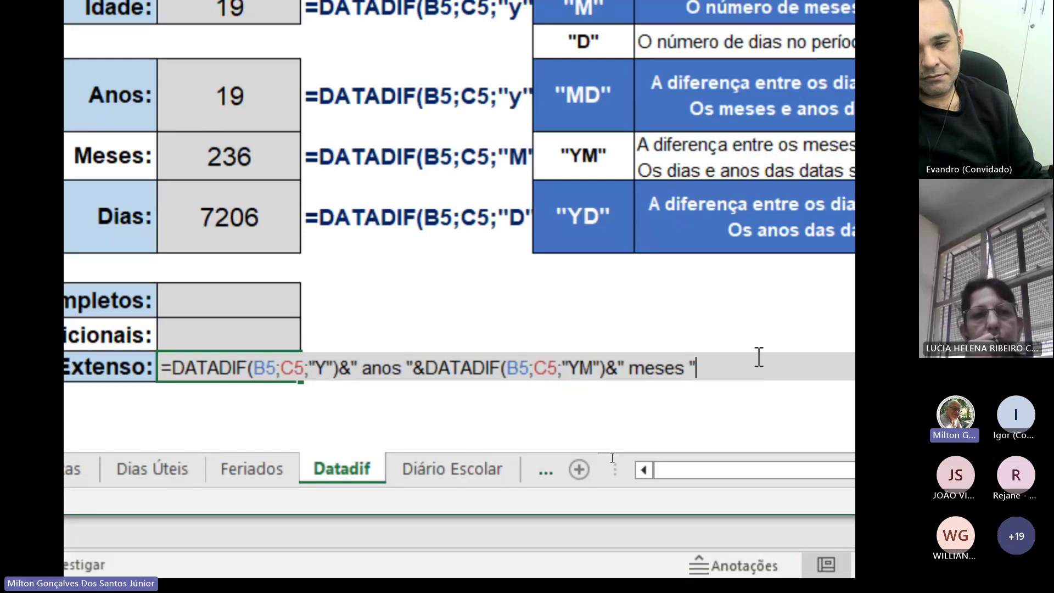
text(&)
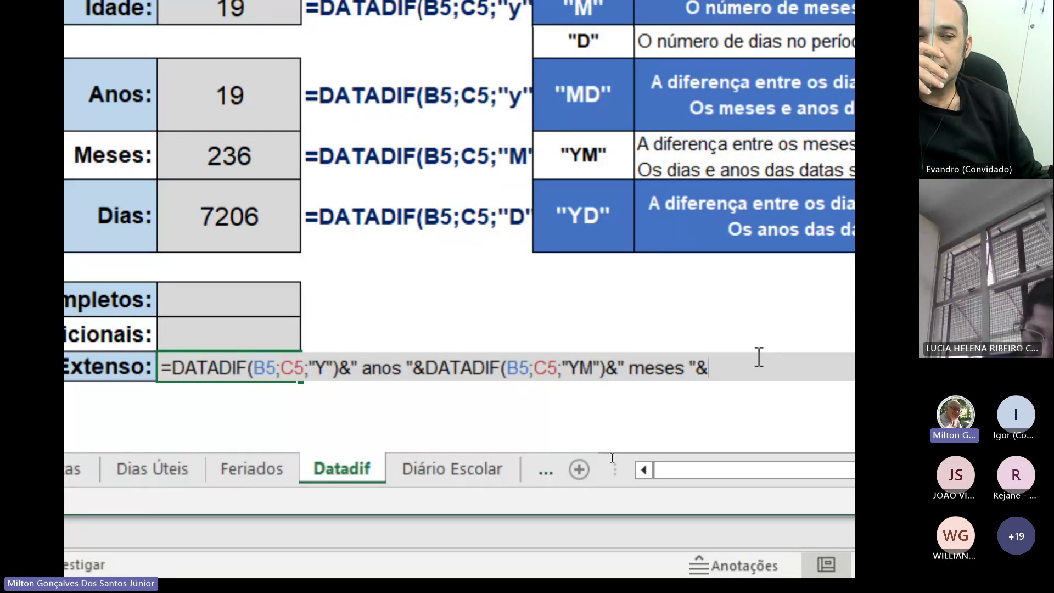
text(datadif)
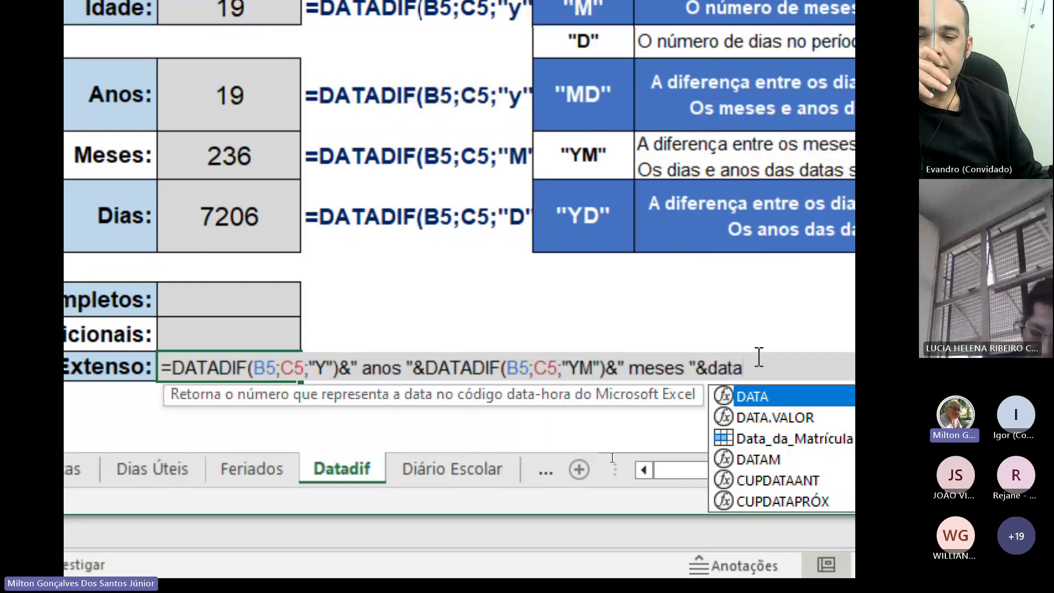
text(()
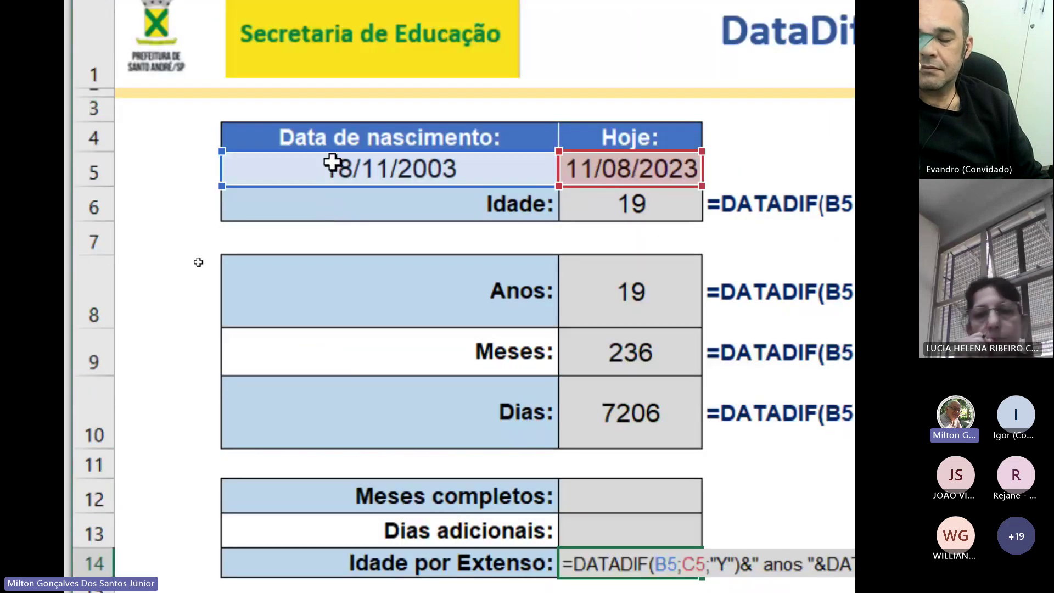
click(333, 55)
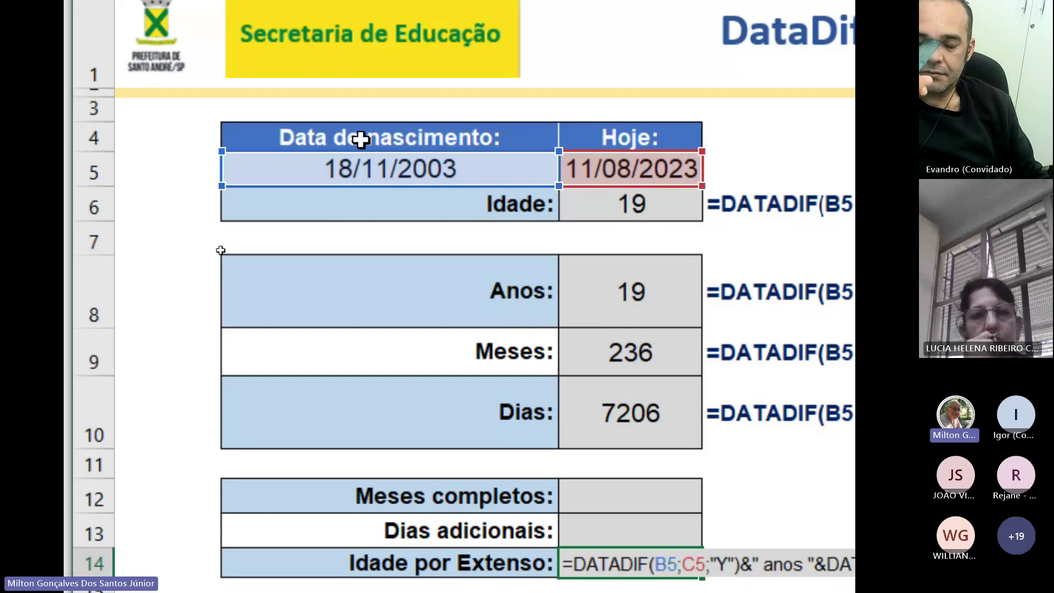
click(641, 173)
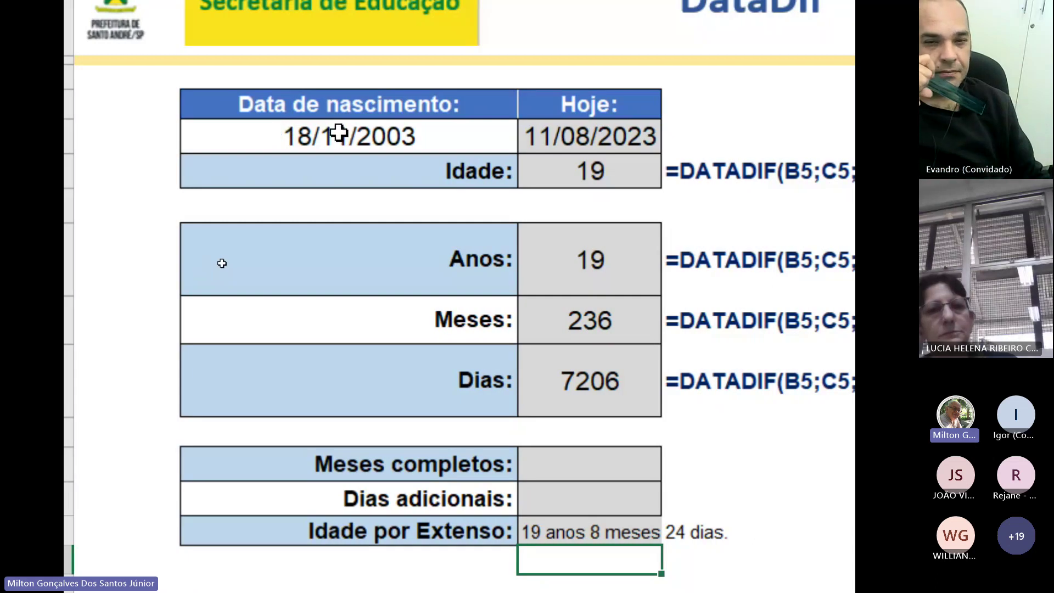
- Replace the birth date in B5 with one that has the same day and month but a more recent year
click(339, 133)
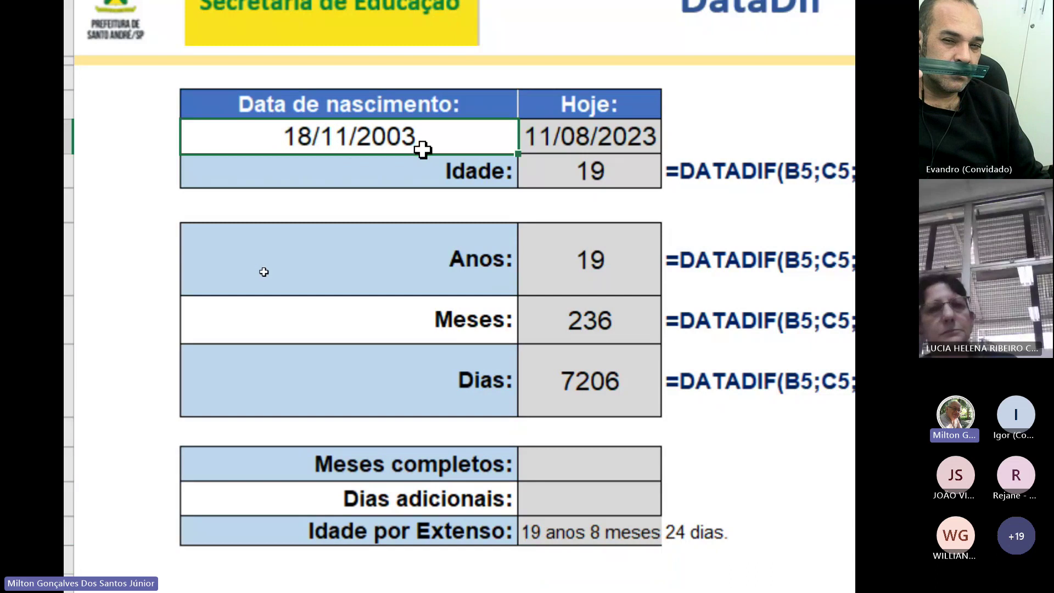
text(18/)
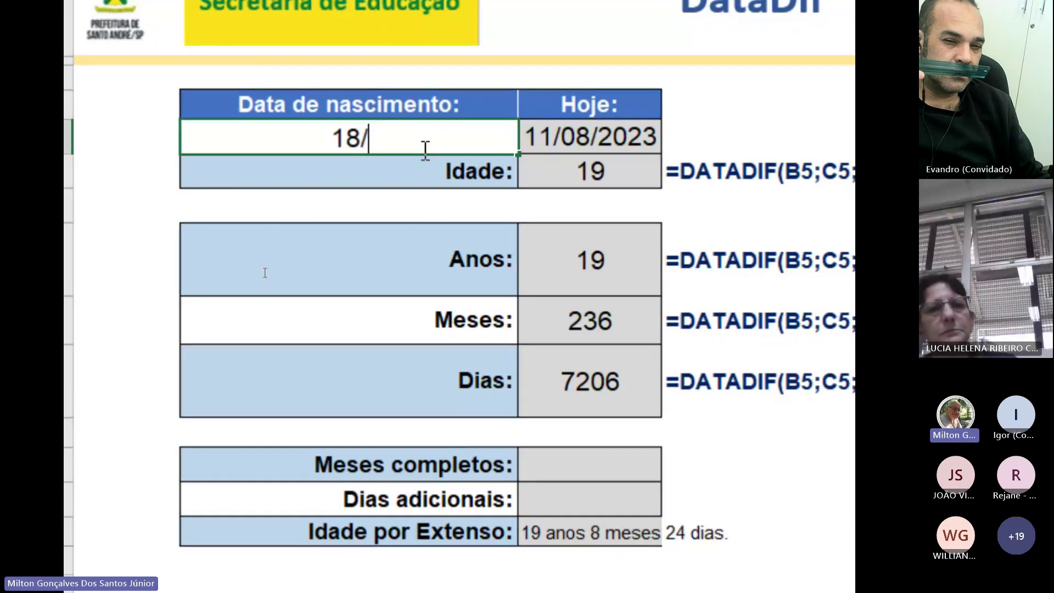
text(11/)
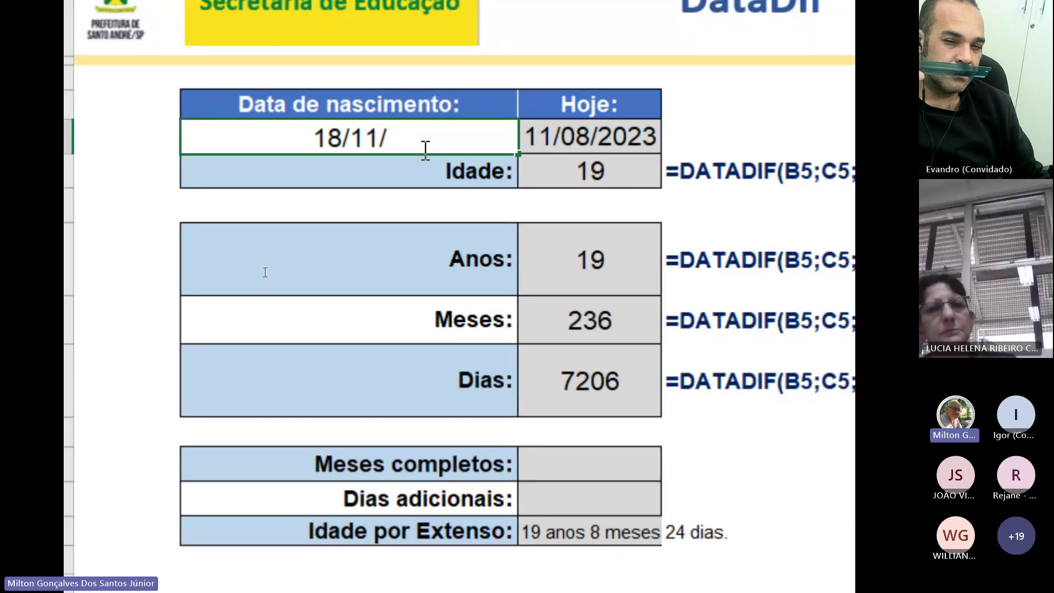
text(20)
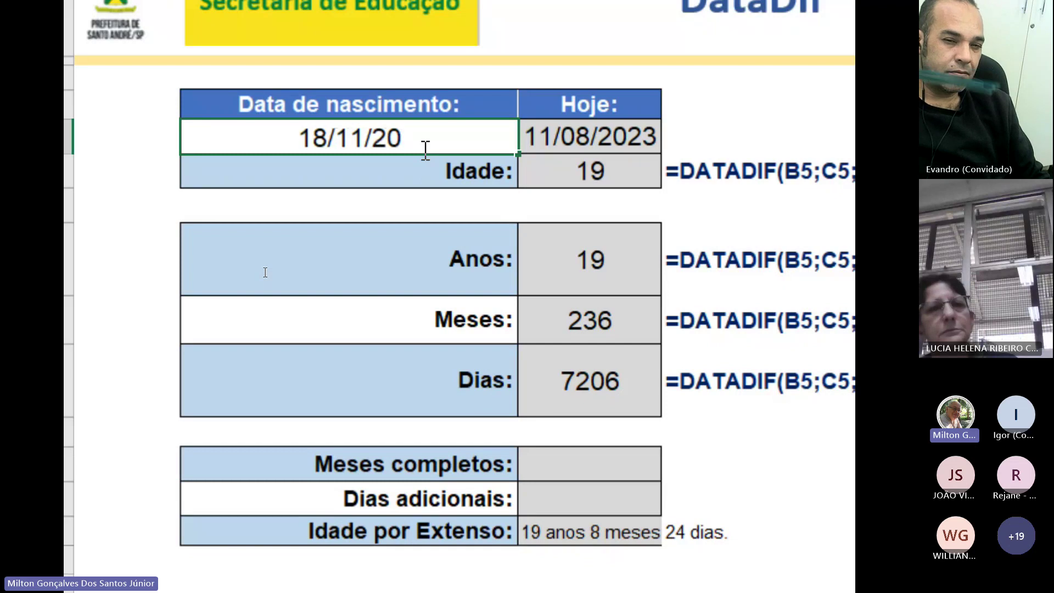
text(20)
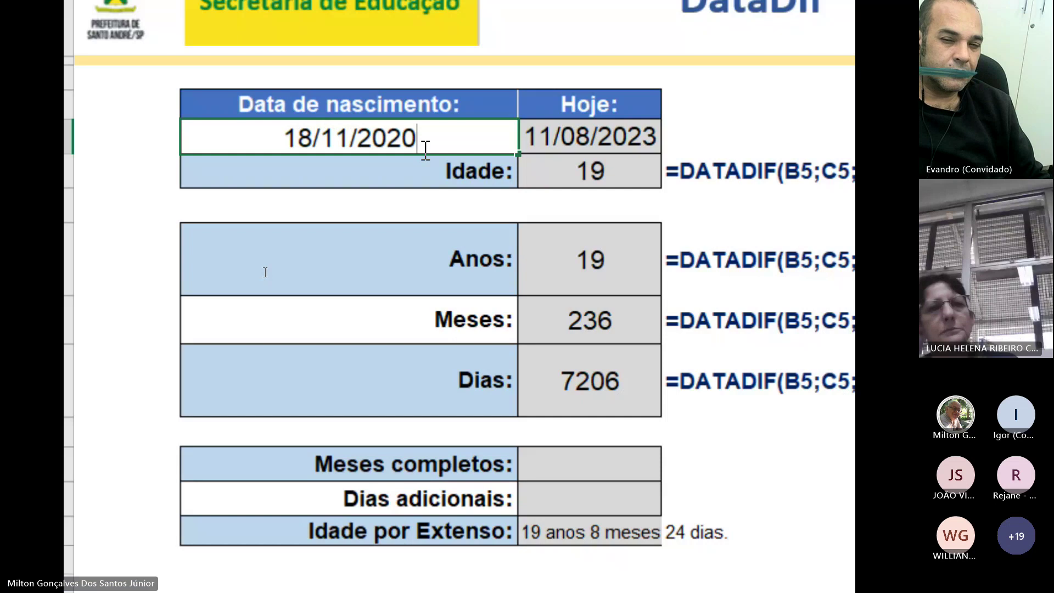
key(Return)
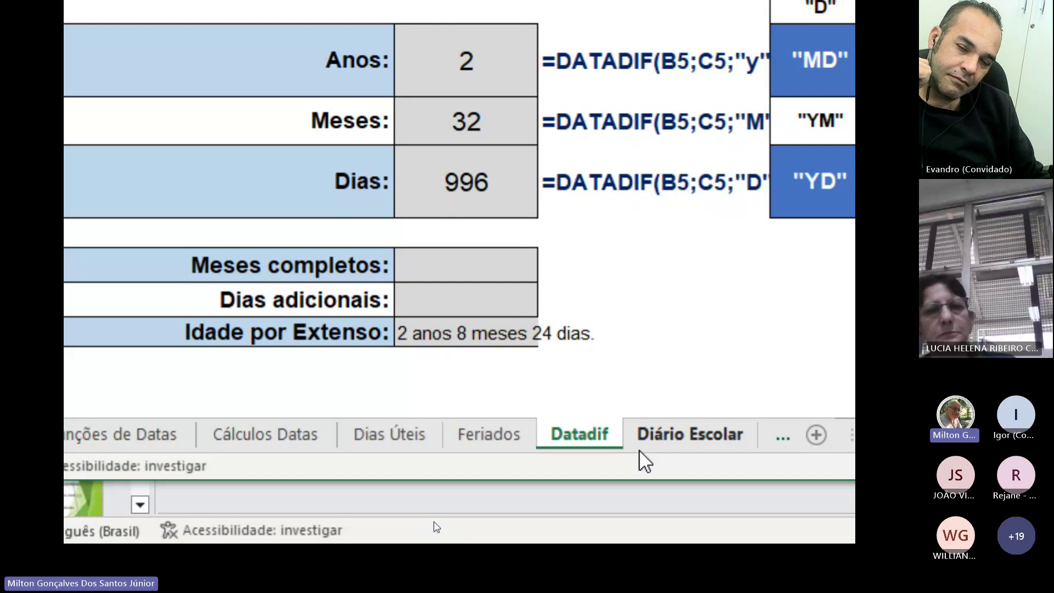
- Open the Idade por Extenso formula in C14 to review its concatenated DATADIF functions and text labels
key(super+Escape)
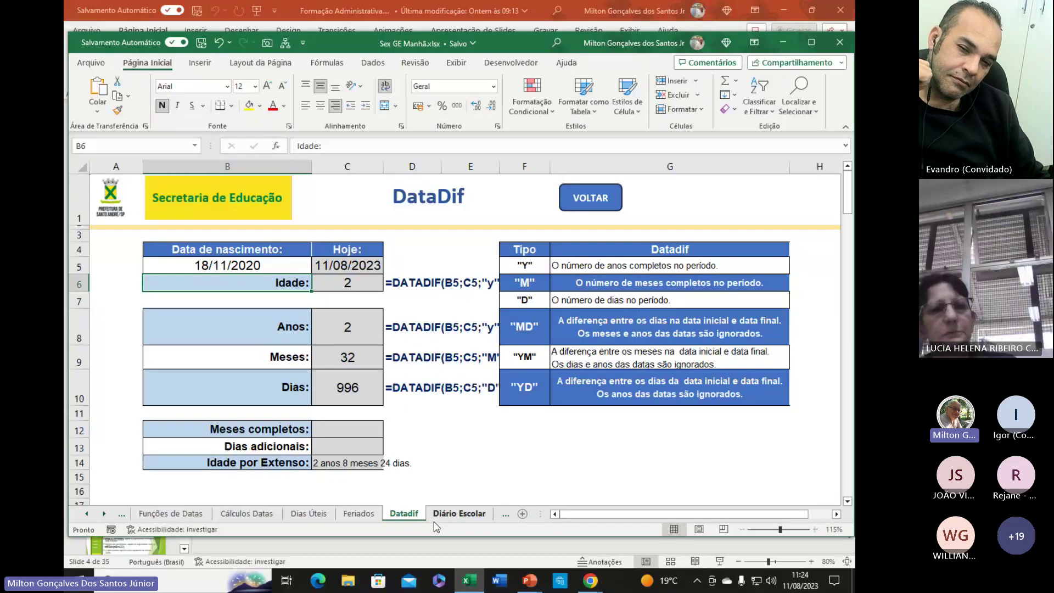
click(418, 496)
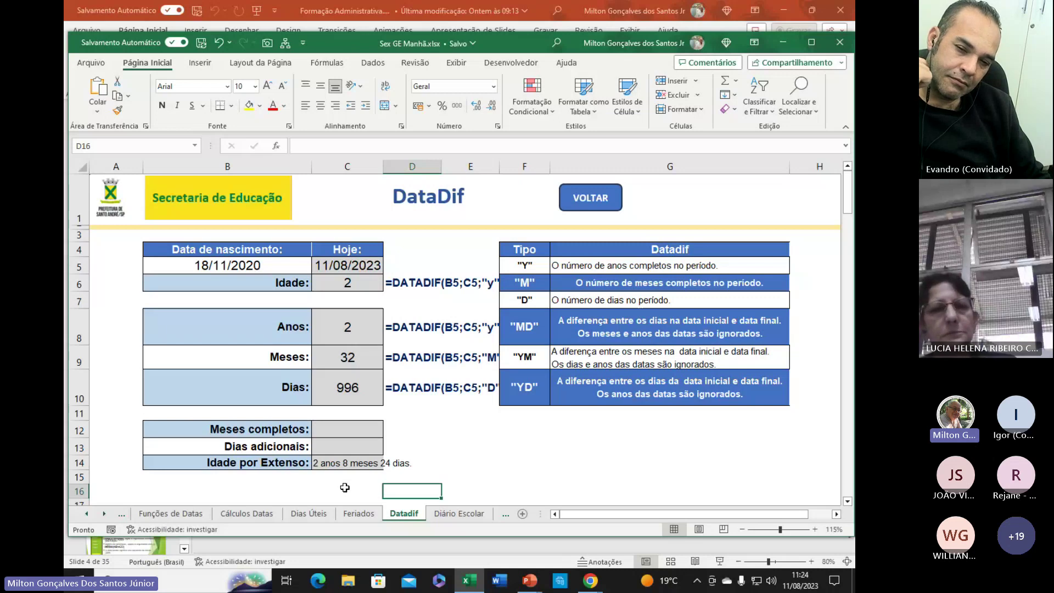
click(347, 463)
double_click(347, 463)
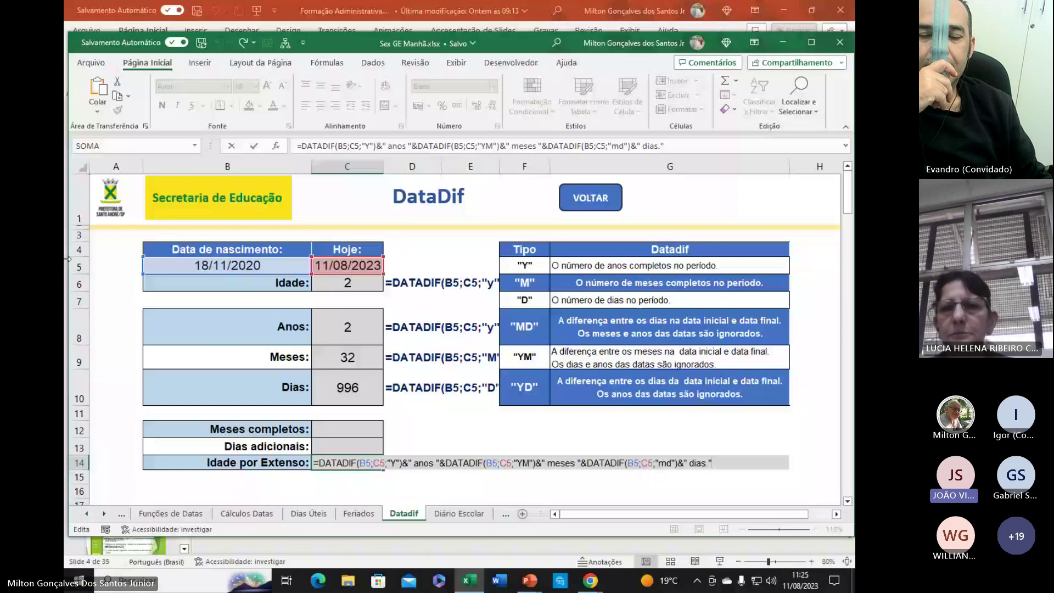
- Switch to the Microsoft Teams meeting and stop sharing the screen
key(alt+Tab)
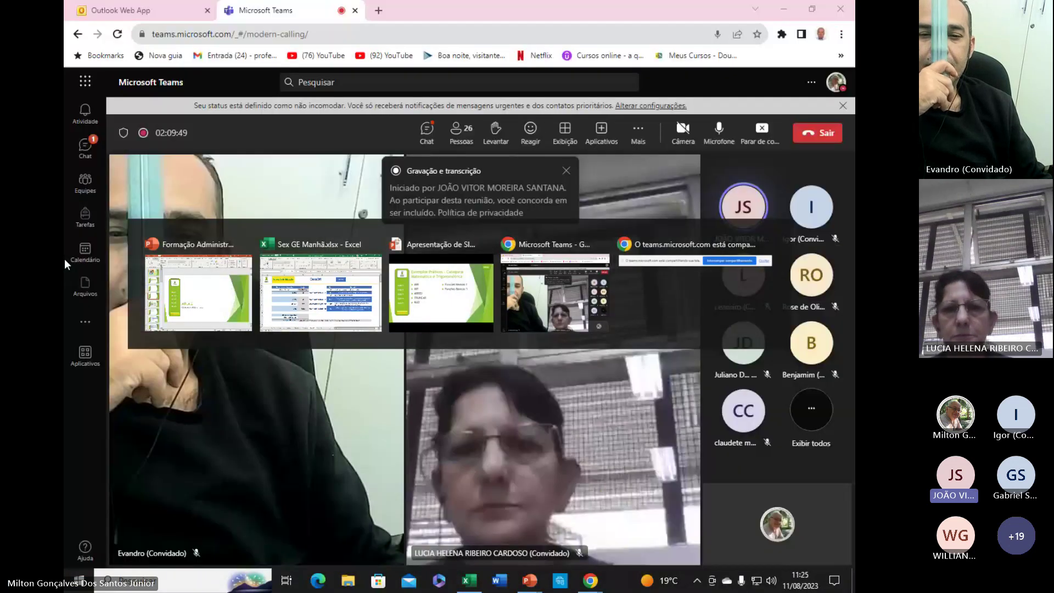
click(766, 131)
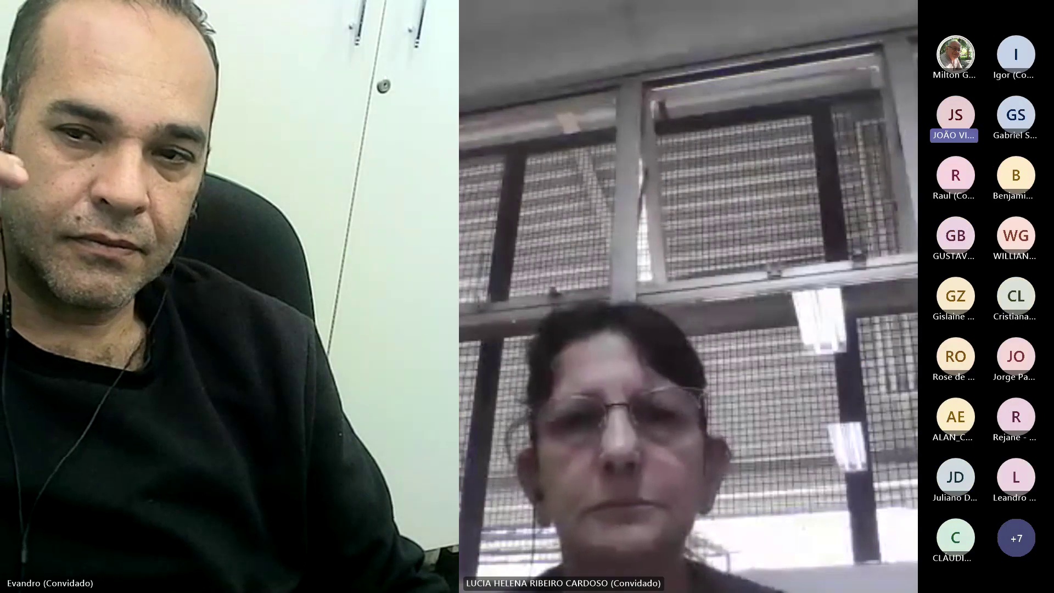